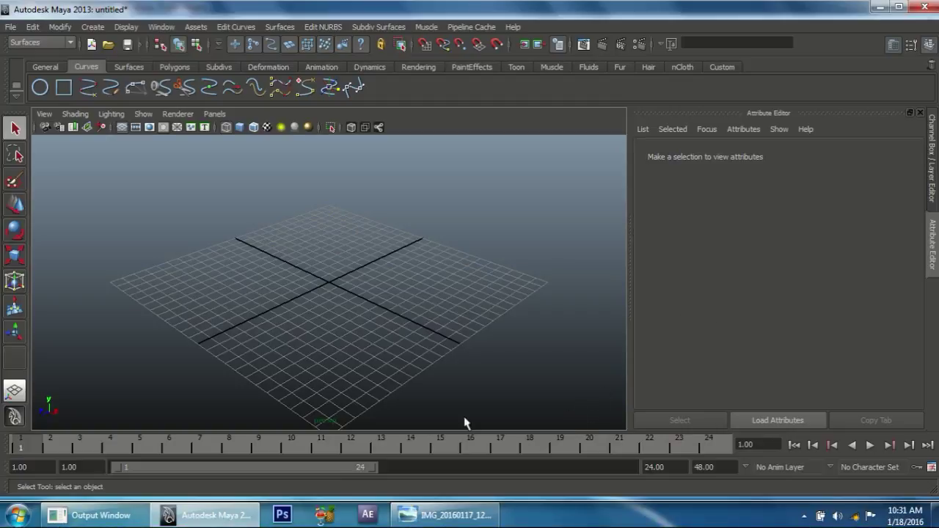
Show the charger reference photo IMG_20160117_123338.jpg in Windows Photo Viewer.
left_click(462, 522)
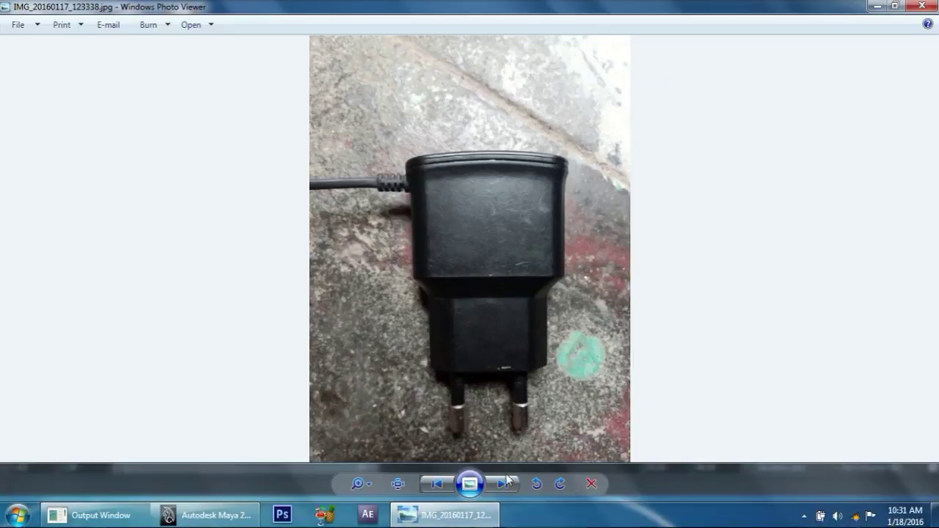
Browse forward to the micro-USB plug close-up photo, then return to Maya.
left_click(503, 483)
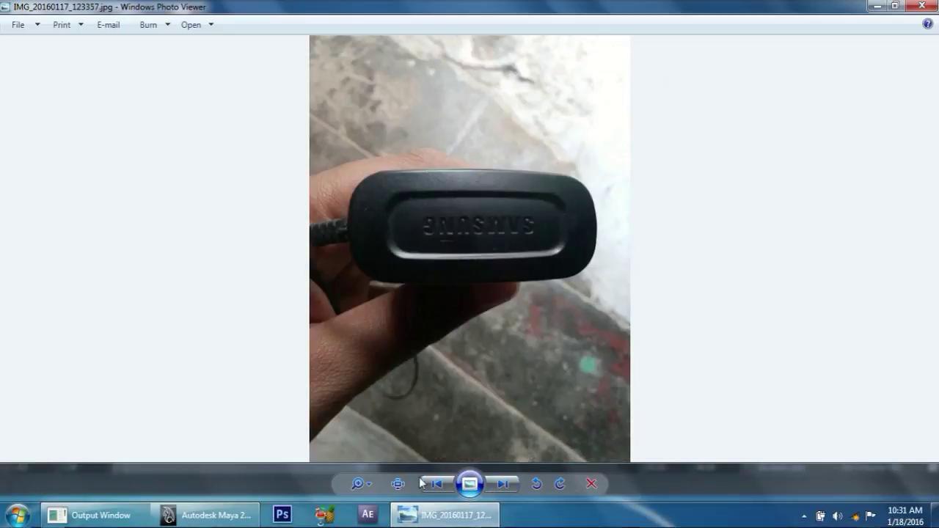
left_click(422, 482)
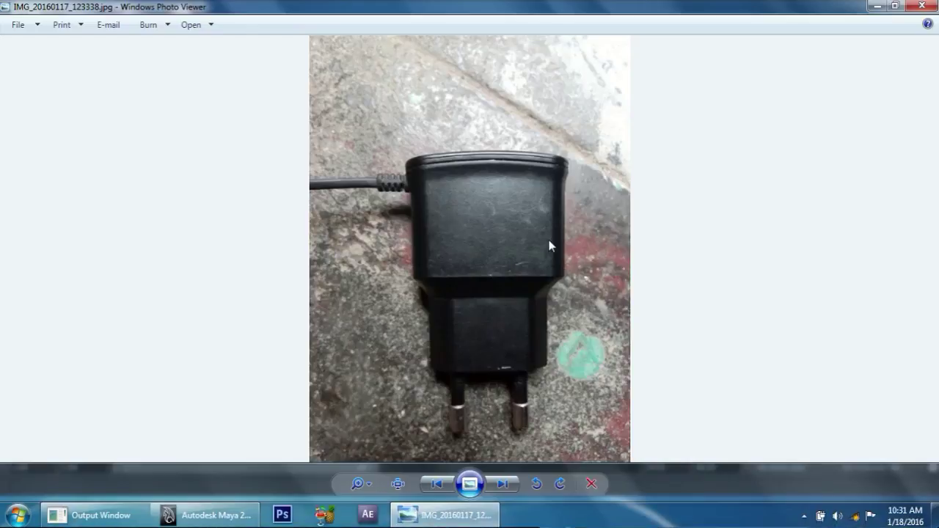
left_click(503, 485)
left_click(502, 485)
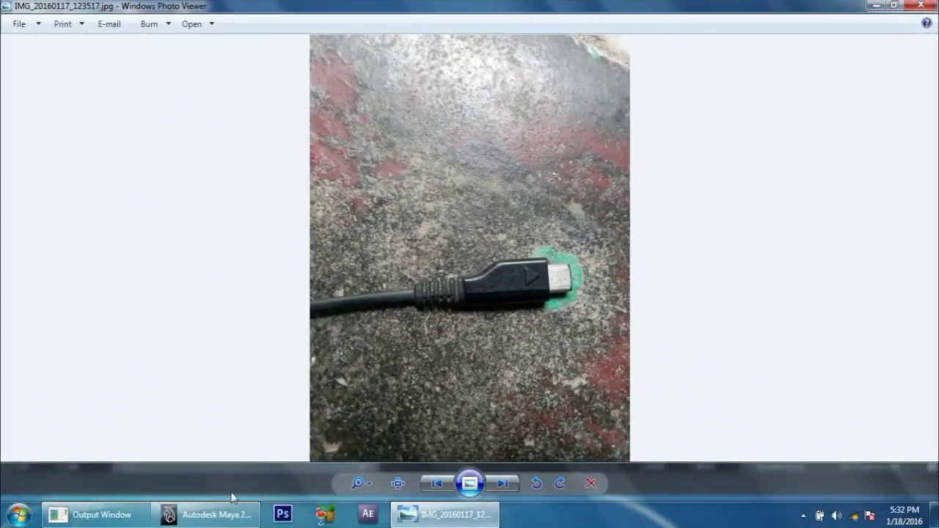
left_click(220, 514)
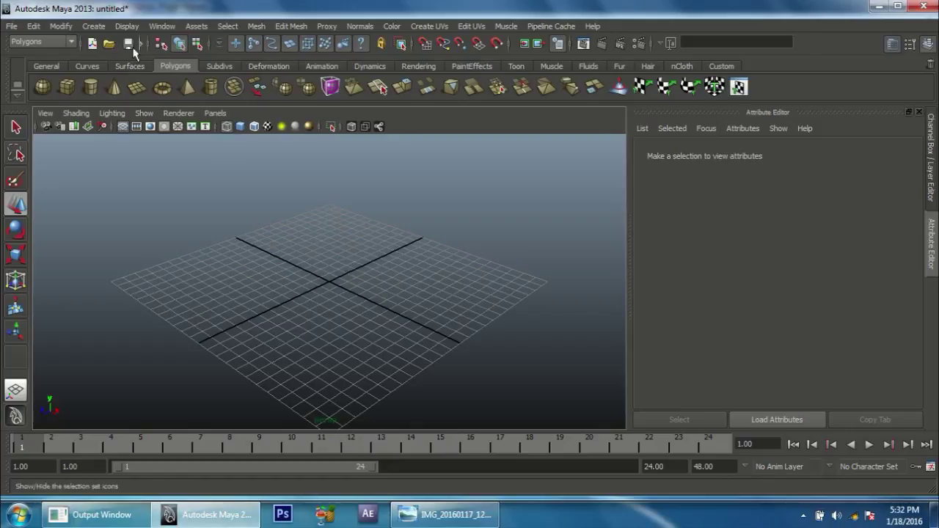
Create a NURBS circle at the origin with interactive creation turned off.
left_click(94, 26)
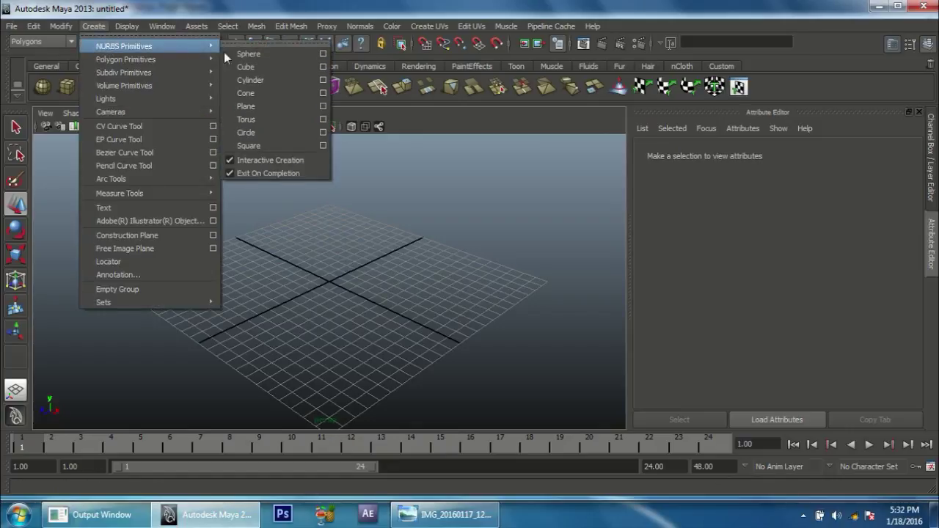
left_click(266, 159)
left_click(94, 26)
mouse_move(124, 46)
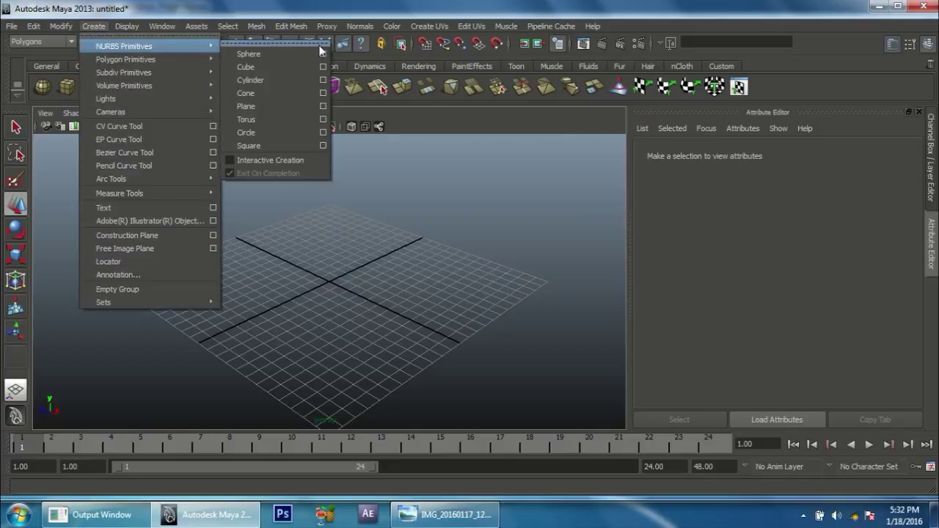
left_click(250, 134)
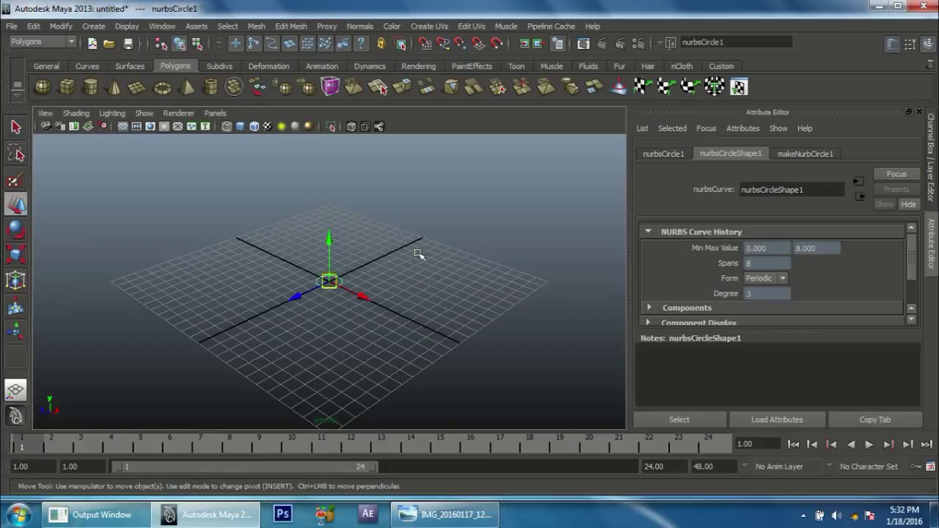
mouse_move(294, 294)
left_mouse_down("alt")
mouse_move(296, 330)
mouse_move(325, 327)
mouse_move(367, 352)
mouse_move(416, 340)
mouse_move(369, 311)
left_mouse_up("alt")
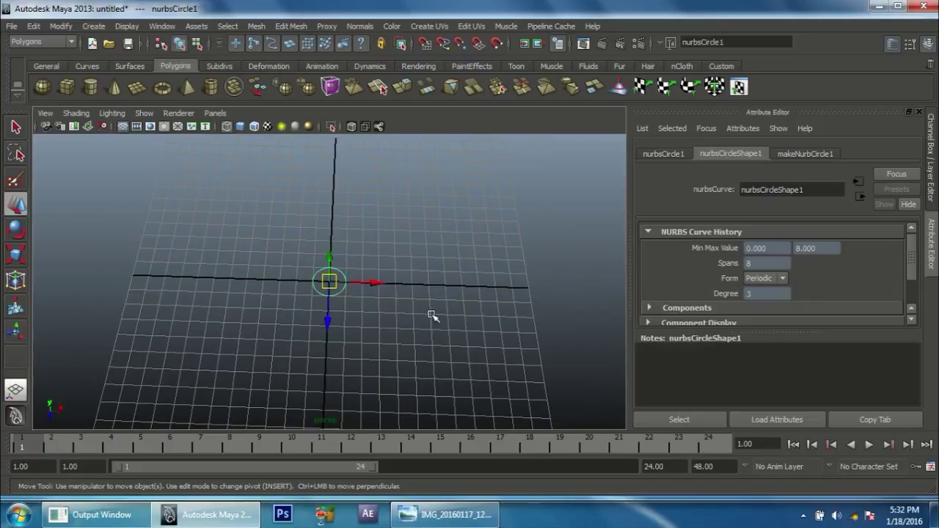
middle_click_drag(430, 314, 453, 304, "alt")
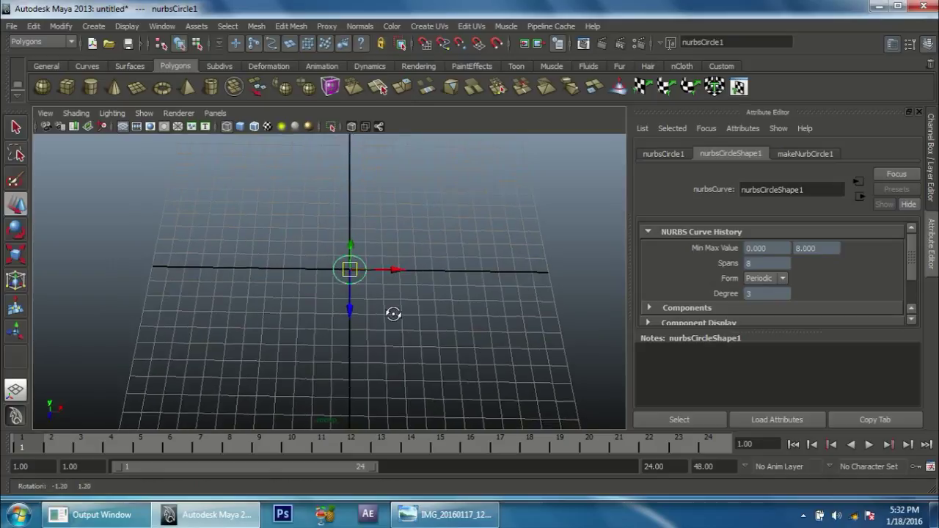
Scale the circle uniformly to 5, then set Scale X to 11 for a wide ellipse.
left_click(931, 141)
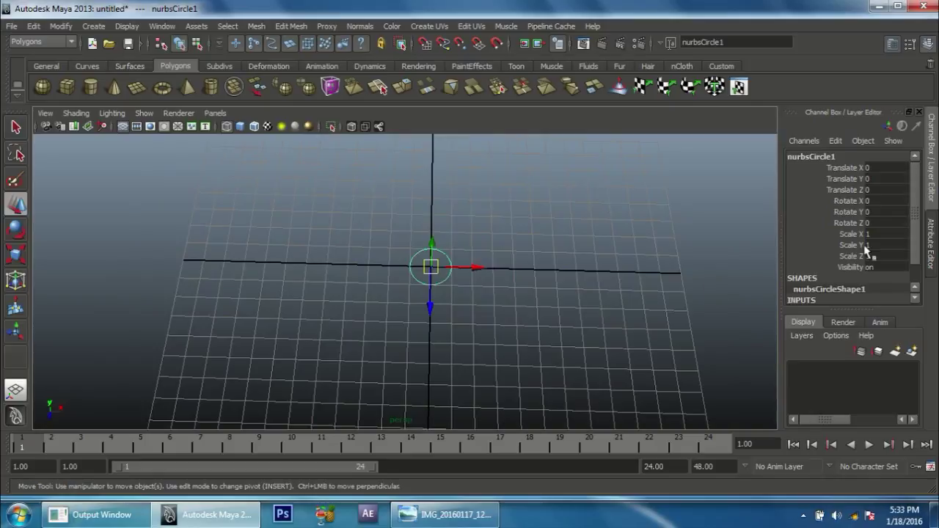
left_click_drag(878, 234, 880, 266)
left_click(896, 254)
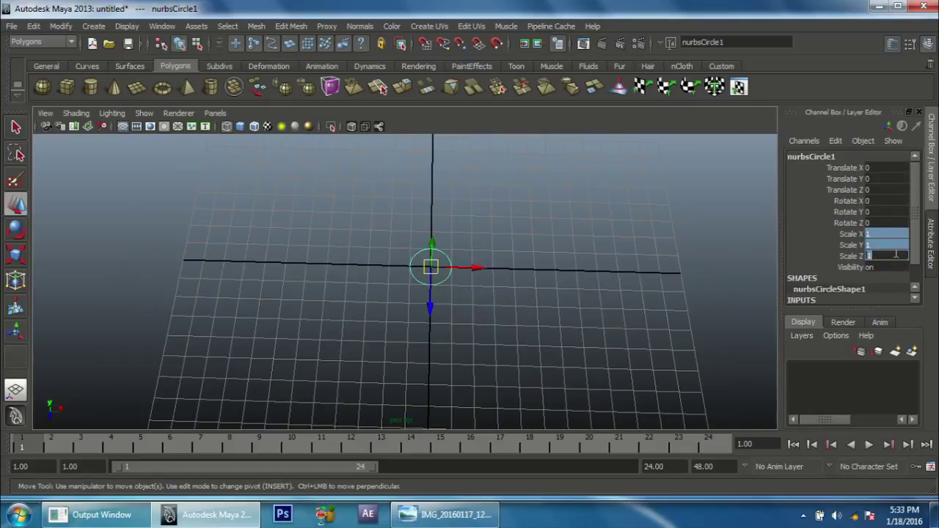
type("5")
key("Return")
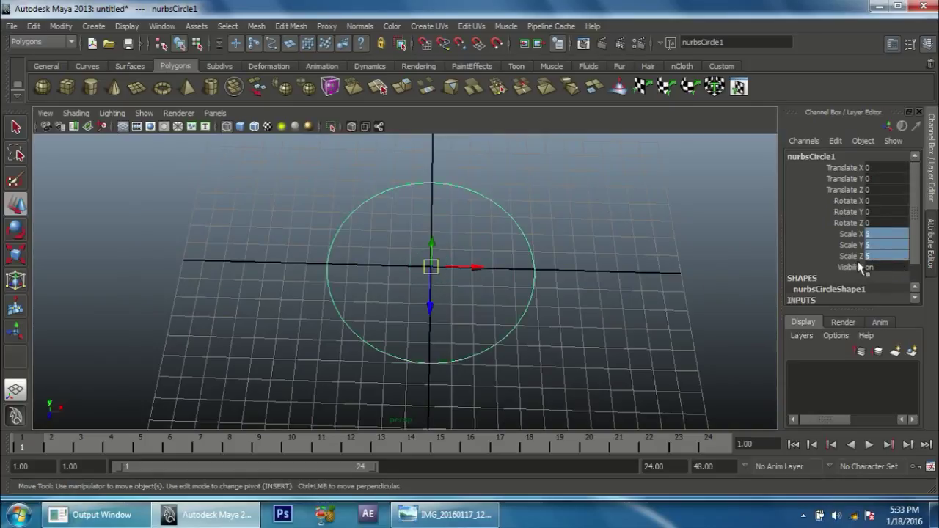
left_click(863, 239)
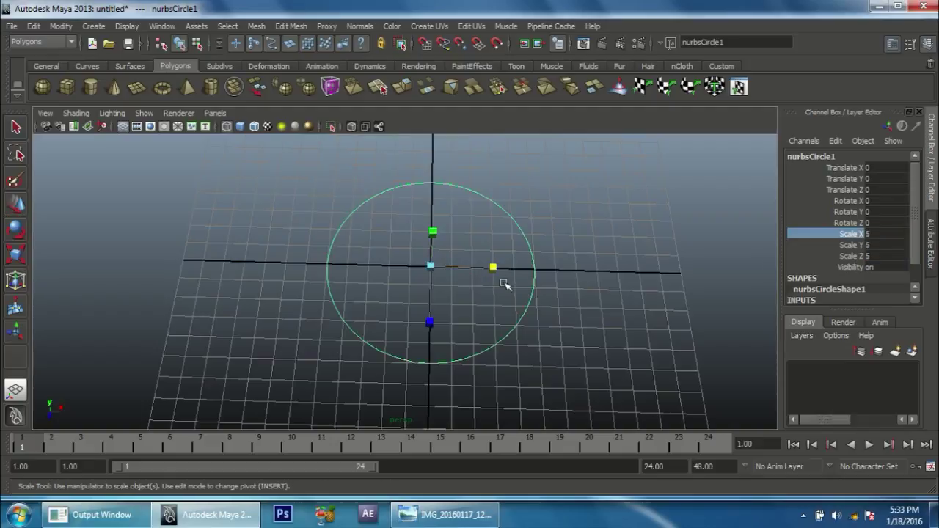
left_click(878, 235)
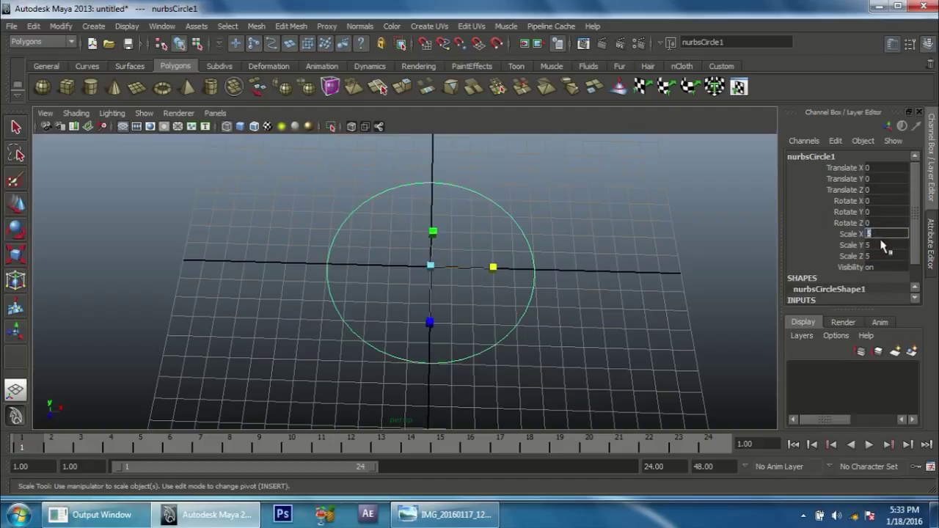
type("11")
key("Return")
Frame the ellipse, switch to control vertex mode, and select the three left CVs.
right_click_drag(650, 319, 510, 314, "alt")
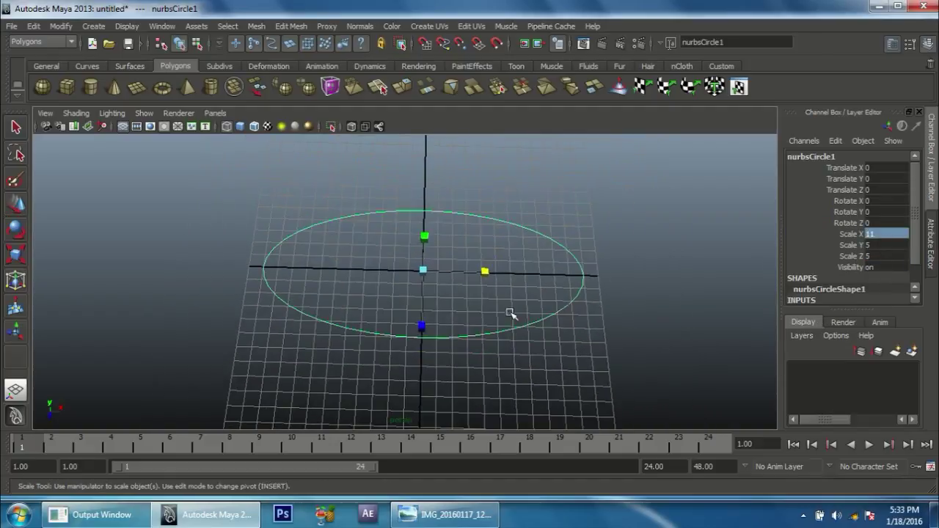
left_click_drag(526, 275, 486, 310)
right_click_drag(562, 310, 184, 210, "alt")
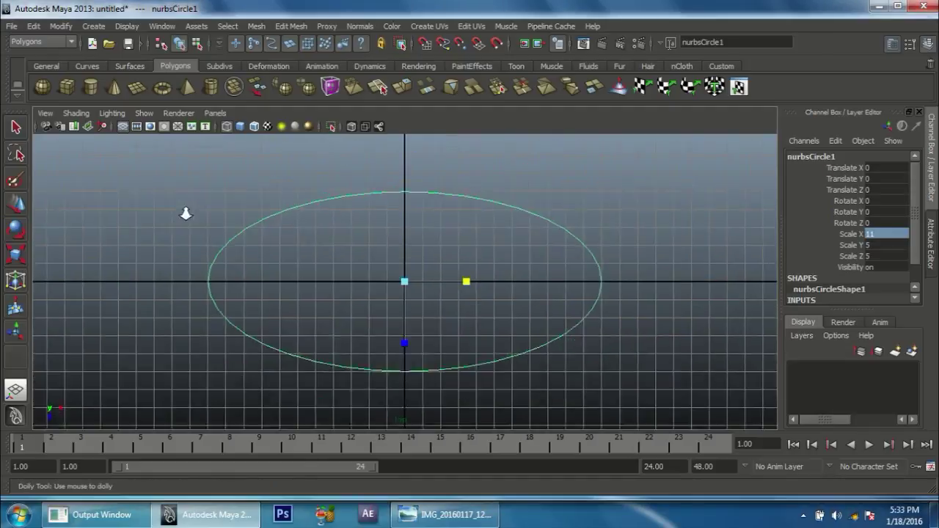
right_click_drag(362, 209, 297, 206)
key("w")
left_click_drag(196, 192, 321, 419)
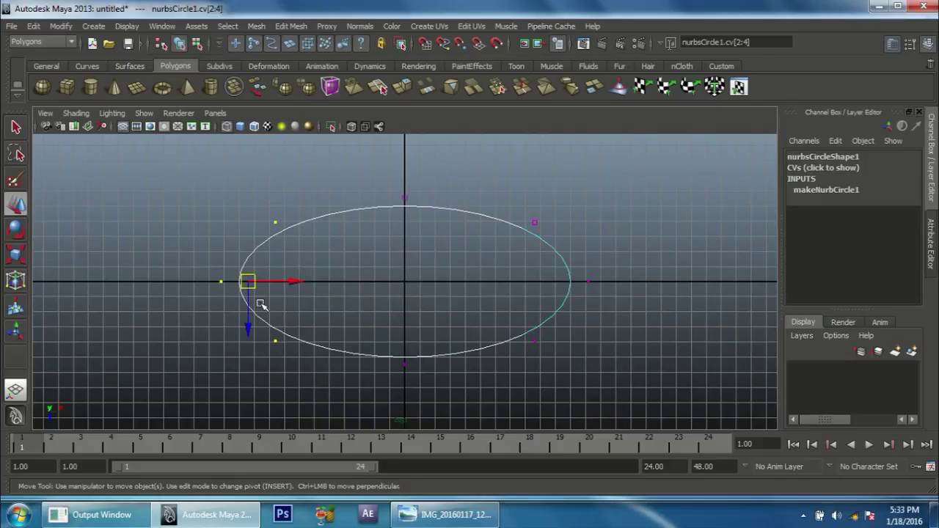
Scale the left, right, bottom and top CV groups to flatten each side.
key("r")
left_click_drag(312, 283, 253, 281)
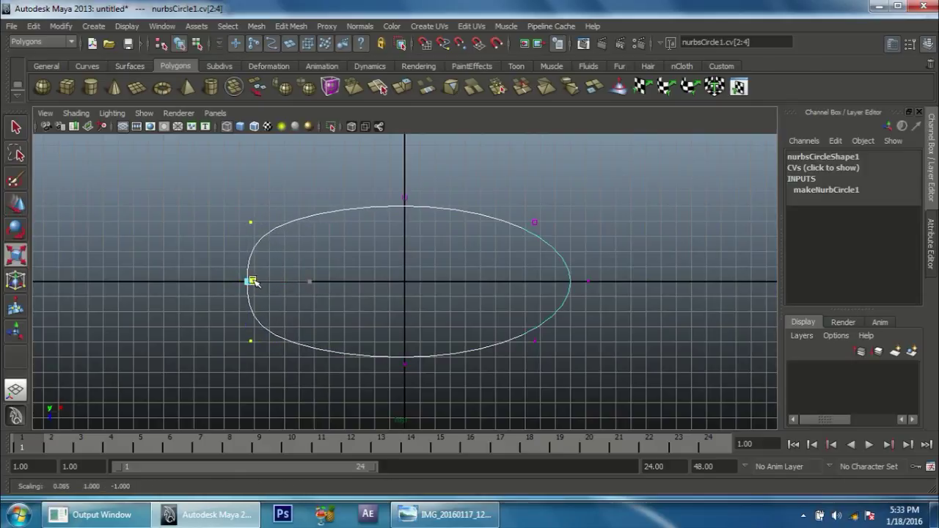
left_click_drag(518, 211, 591, 389)
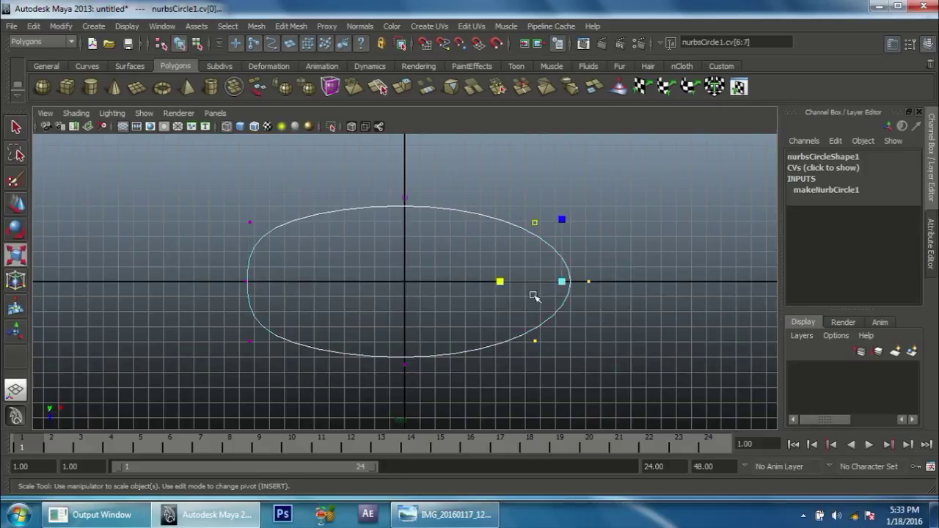
left_click_drag(501, 282, 560, 281)
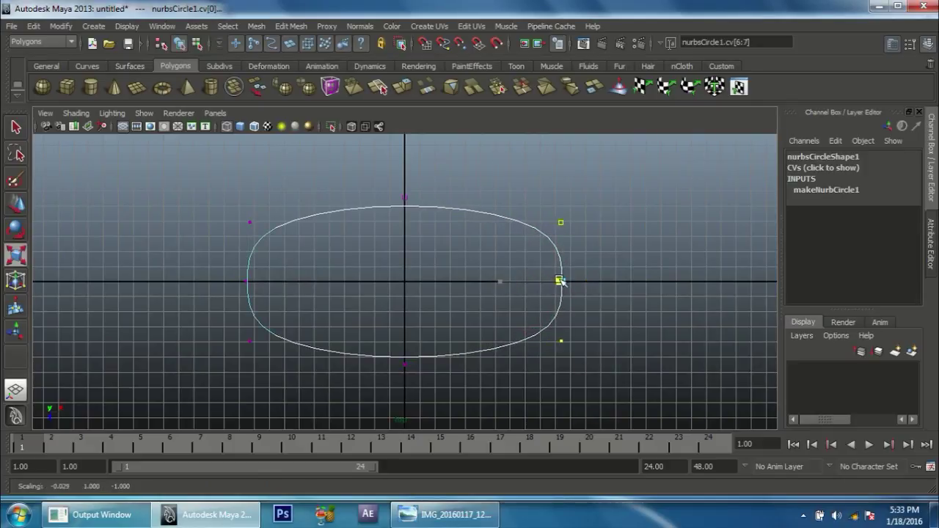
left_click_drag(227, 324, 656, 411)
left_click_drag(409, 296, 405, 352)
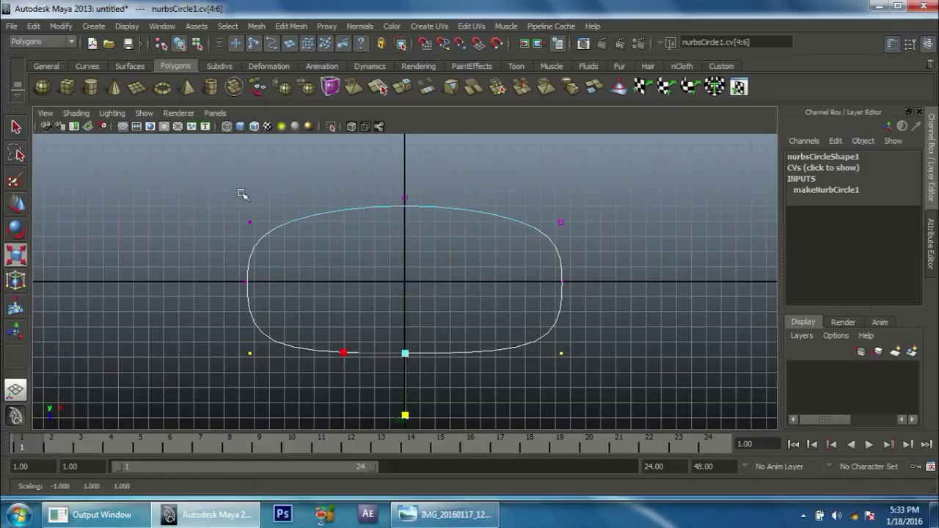
left_click_drag(670, 252, 234, 184)
mouse_move(405, 273)
left_mouse_down()
mouse_move(402, 230)
mouse_move(401, 240)
left_mouse_up()
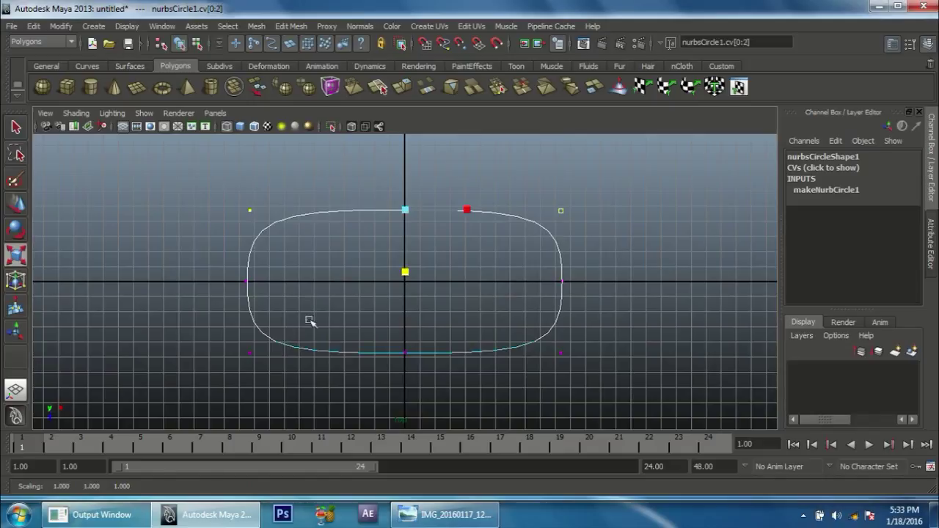
Compare the curve with the top-down charger photo, then return to Maya.
left_click(445, 515)
left_click(437, 482)
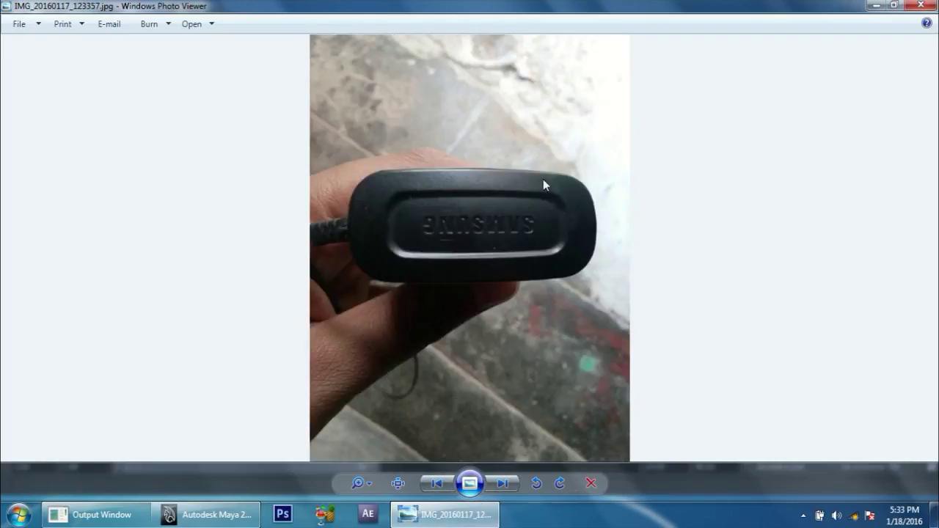
left_click(254, 521)
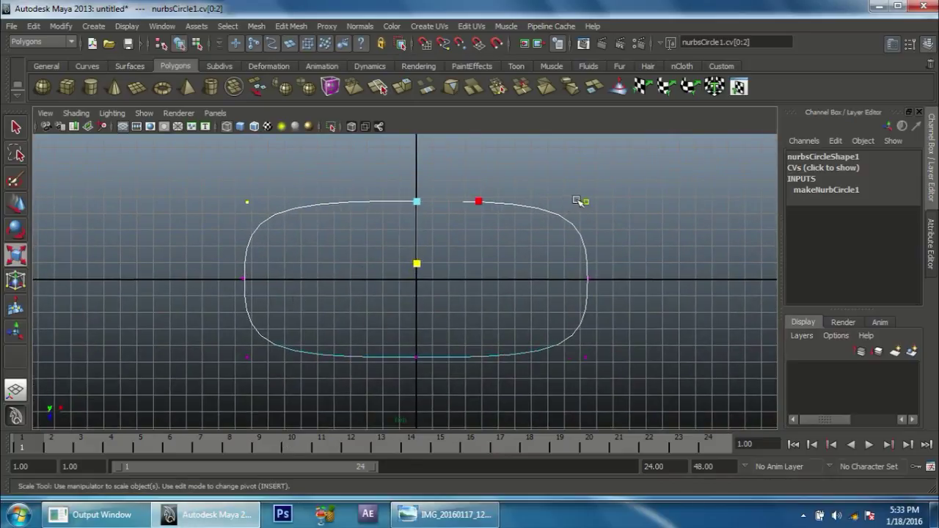
Switch to Curve Point mode and mark two points around each of the four corners.
middle_click_drag(350, 325, 356, 318, "alt")
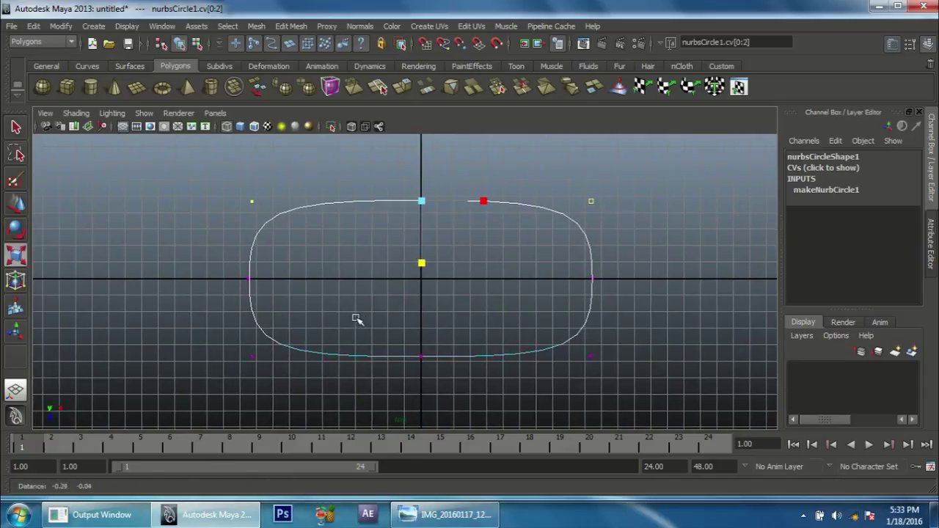
right_click(297, 208)
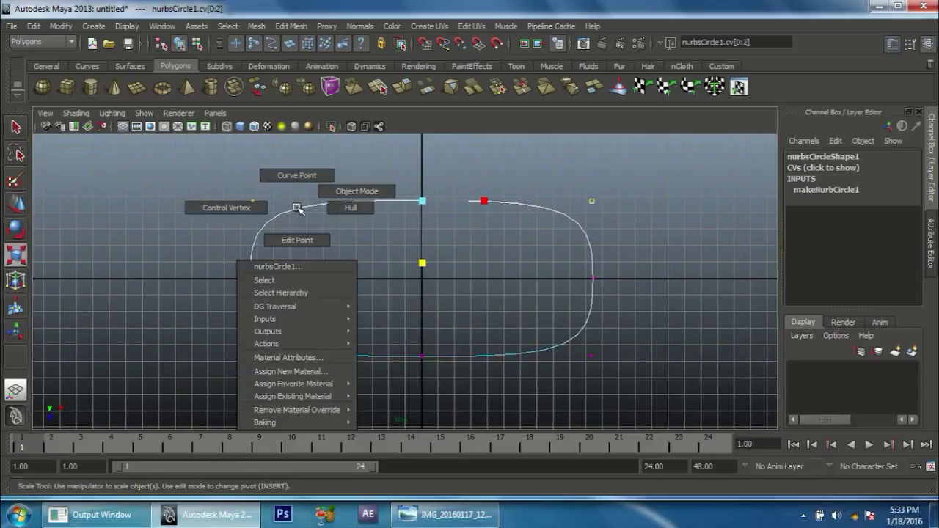
left_click(303, 177)
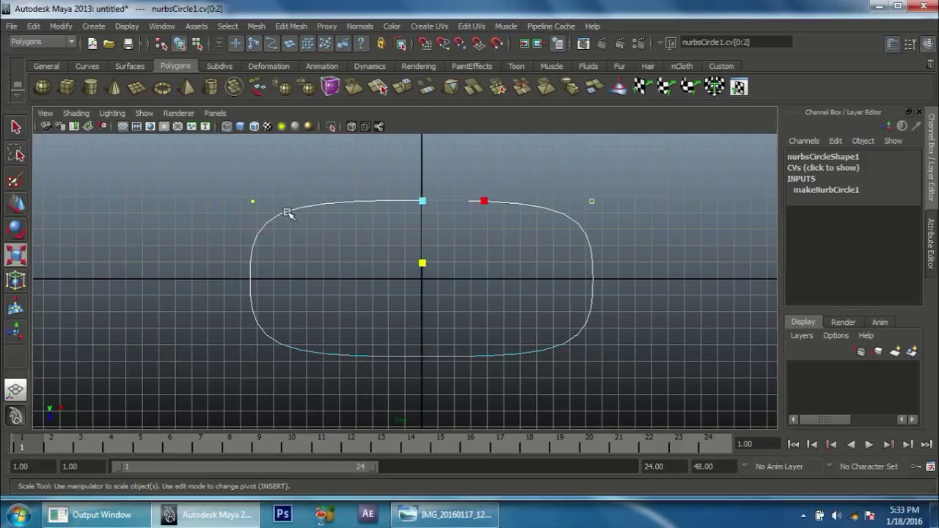
left_click(283, 214)
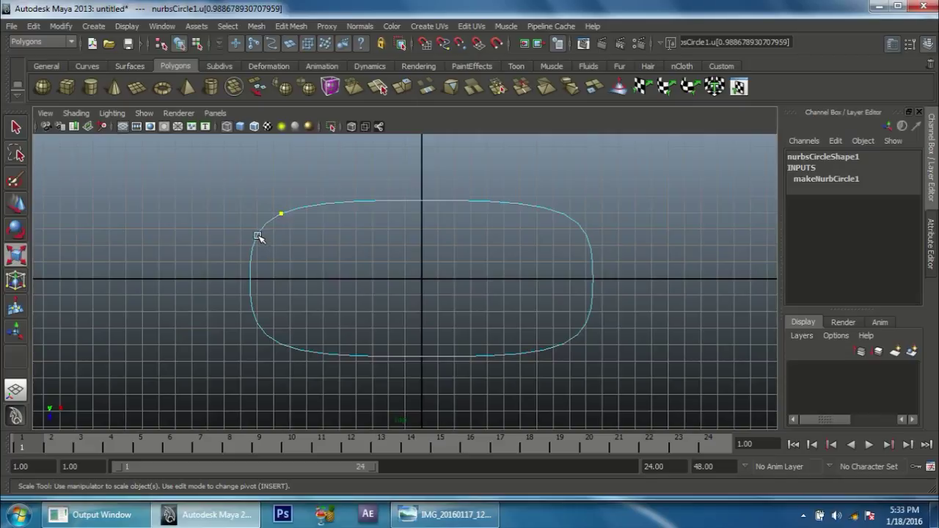
left_click(257, 235, "shift")
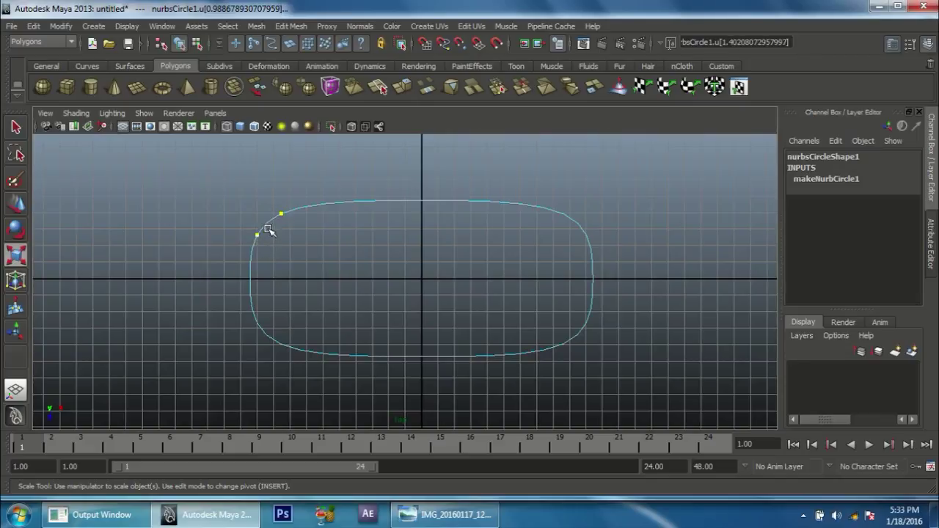
left_click(258, 325, "shift")
left_click(288, 346, "shift")
left_click(560, 344, "shift")
left_click(586, 320, "shift")
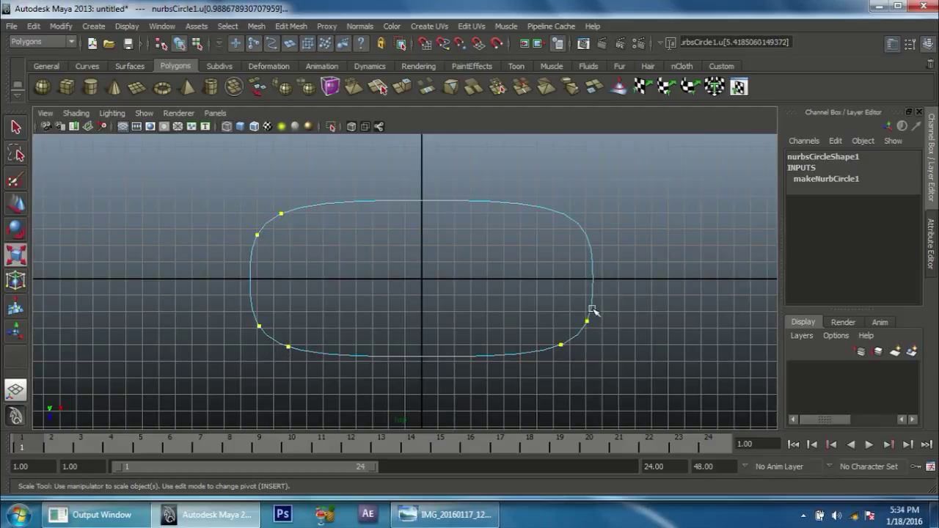
left_click(572, 217, "shift")
left_click(591, 249, "shift")
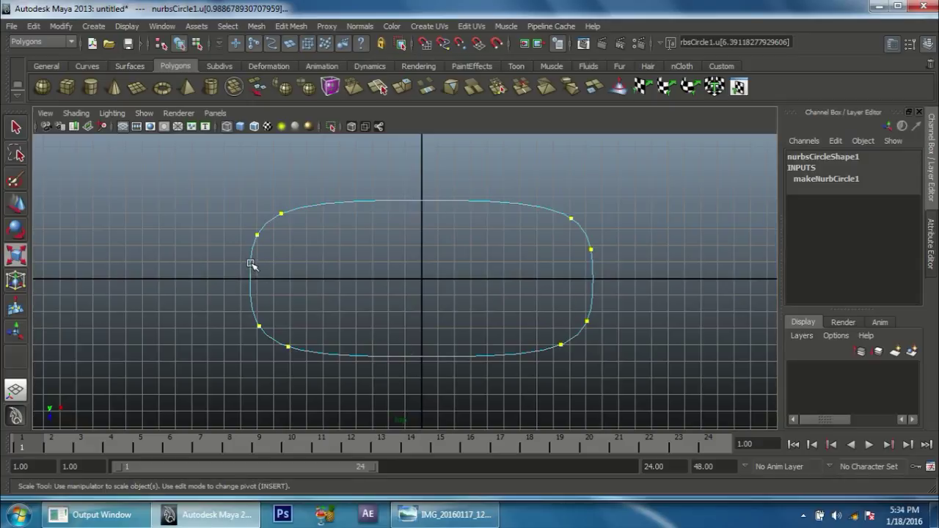
Mark two more curve points each on the left, right, top and bottom edges.
left_click(250, 263)
left_click(250, 292)
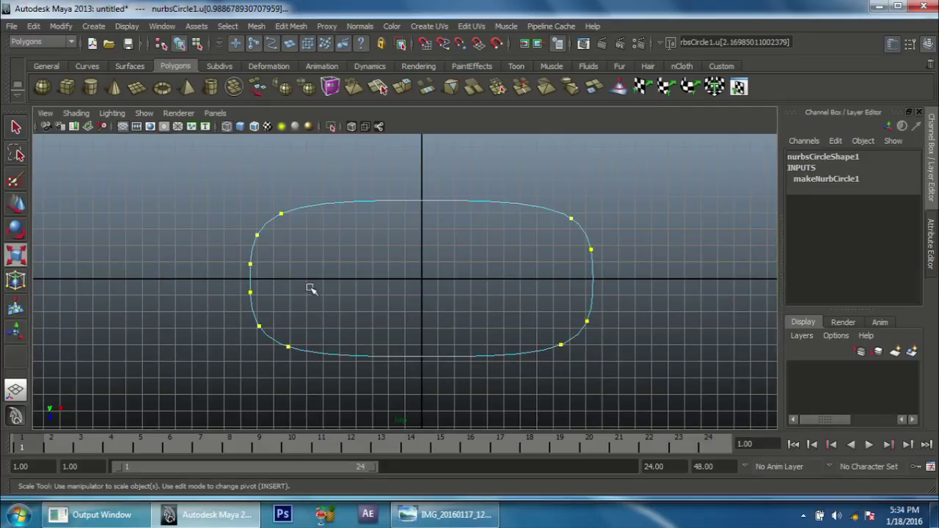
left_click(593, 265, "shift")
left_click(593, 292, "shift")
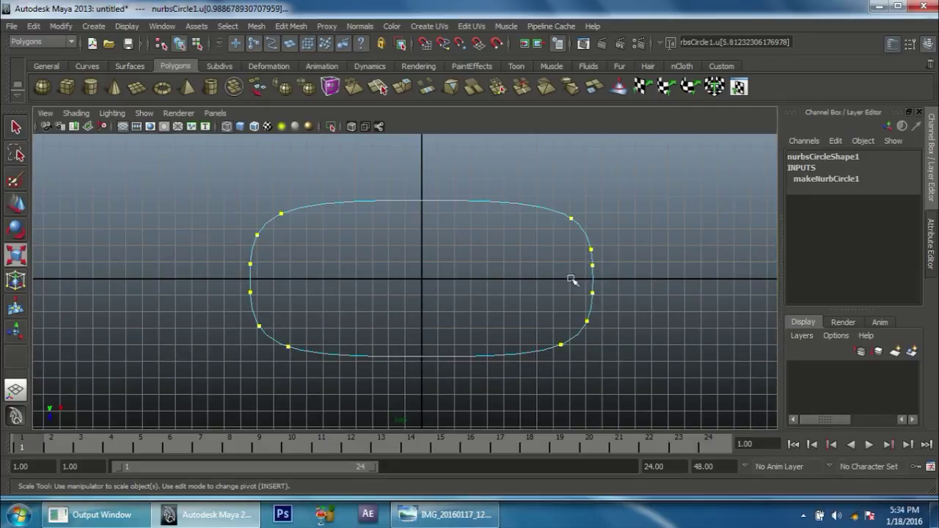
left_click(380, 201, "shift")
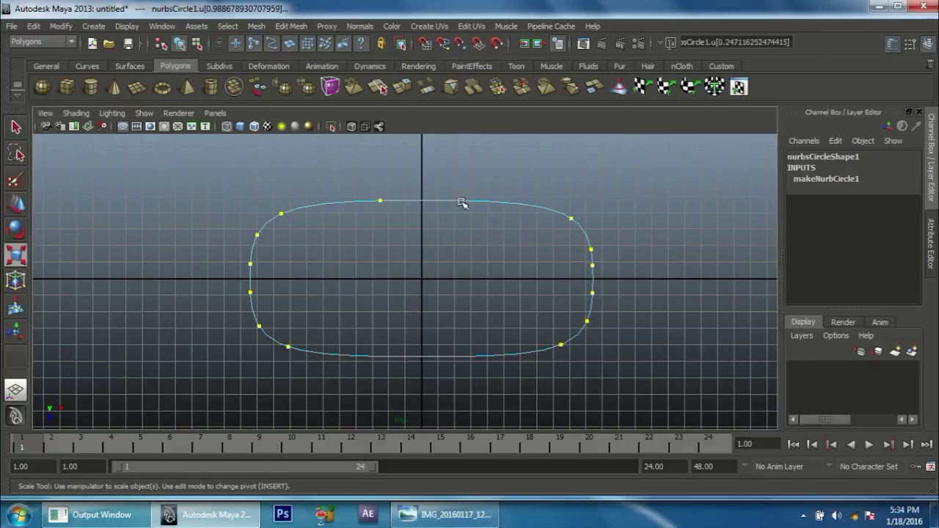
left_click(469, 201, "shift")
left_click(378, 358, "shift")
left_click(476, 356, "shift")
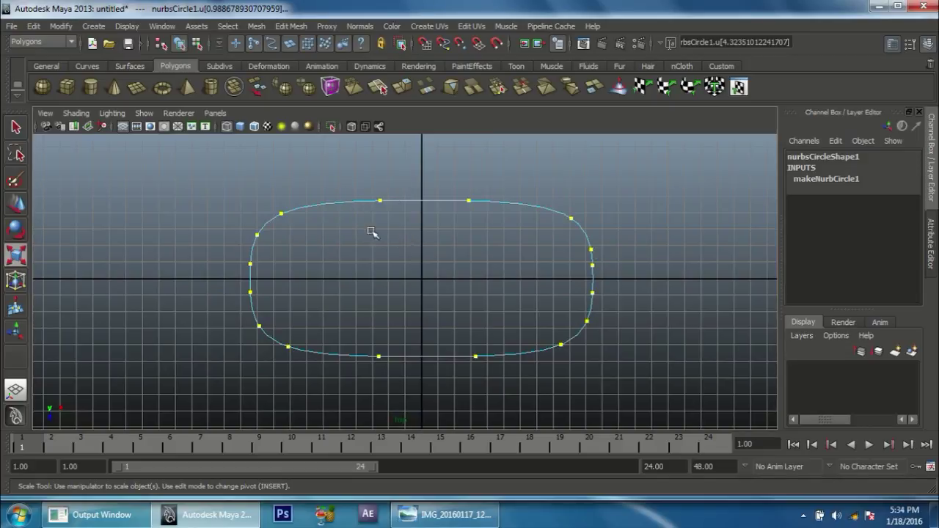
left_click(55, 43)
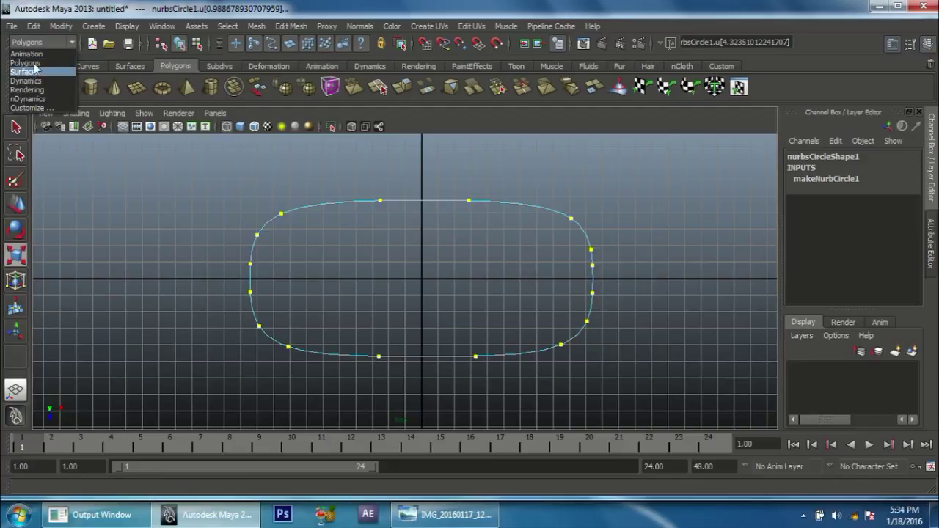
Insert knots at the marked points with Edit Curves > Insert Knot from the Surfaces menu set.
left_click(33, 71)
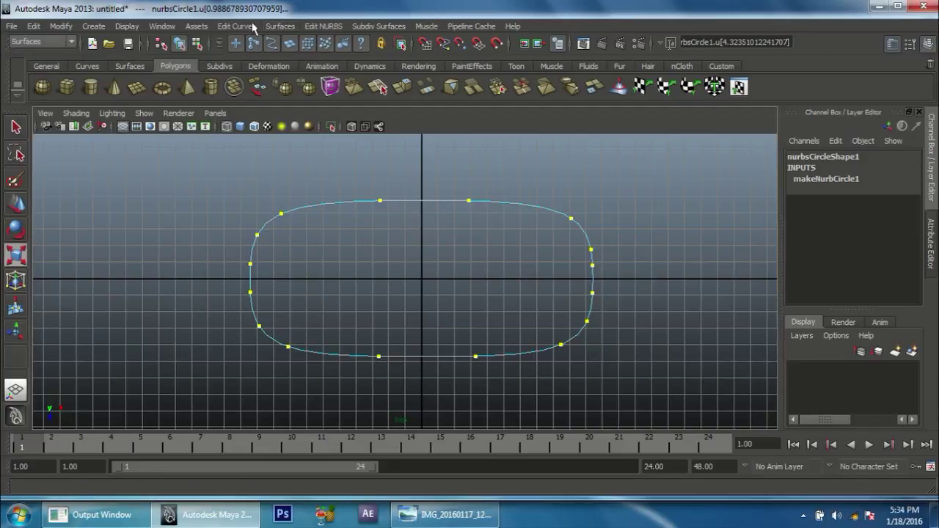
left_click(236, 26)
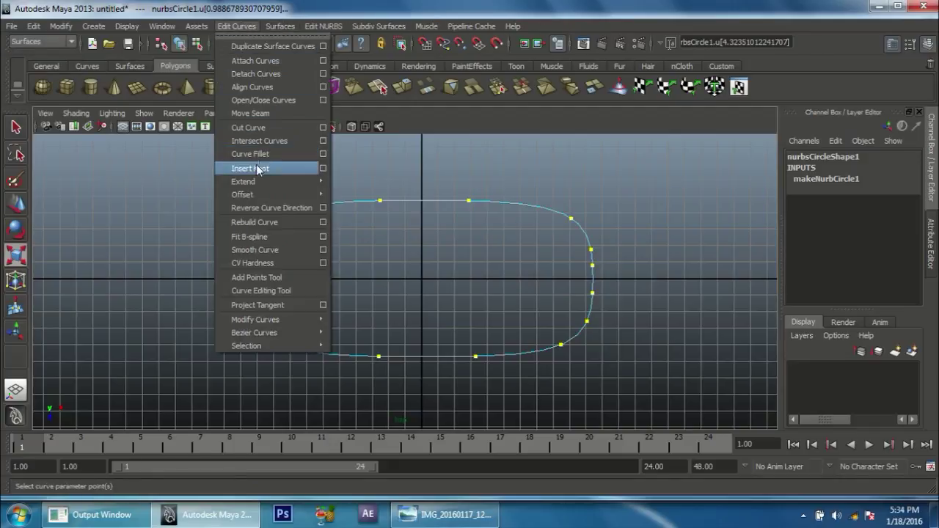
left_click(257, 168)
Select the left, bottom, top and right control-vertex groups in turn.
right_click_drag(381, 201, 312, 201)
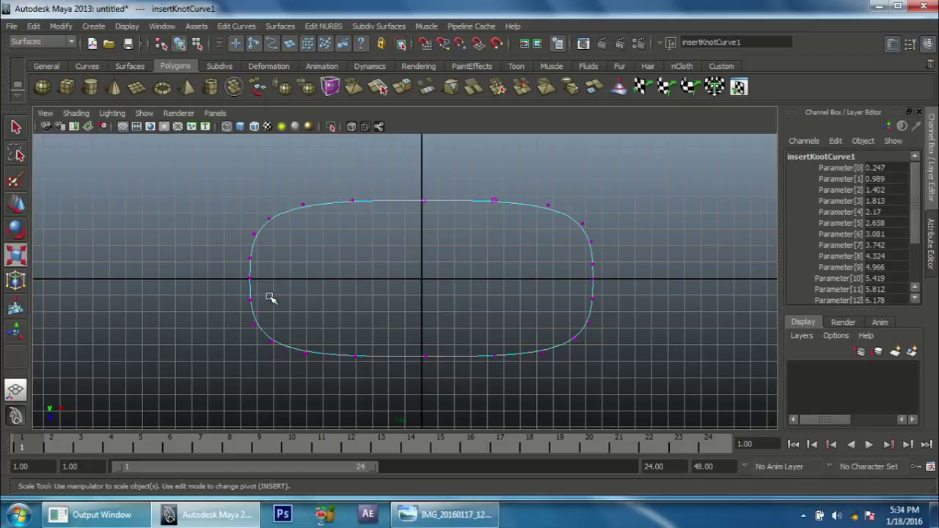
left_click_drag(289, 309, 238, 246)
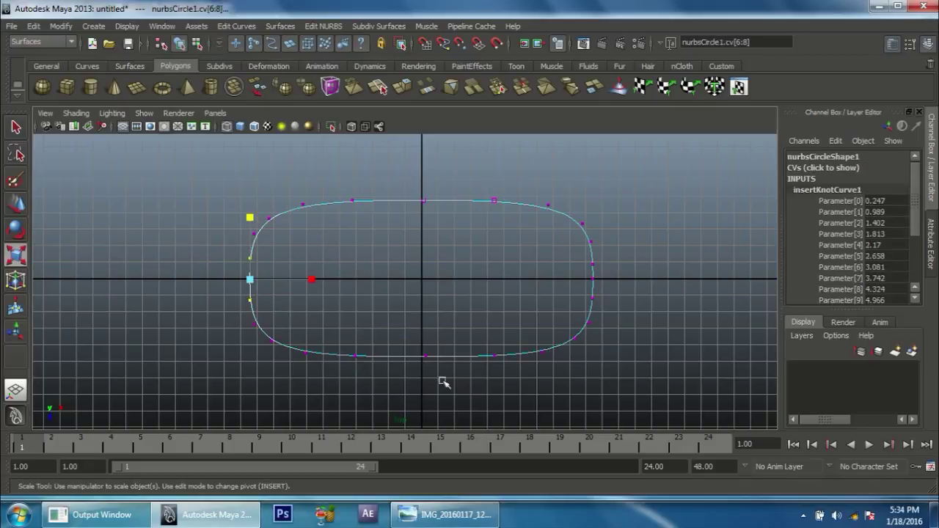
left_click_drag(508, 380, 345, 346)
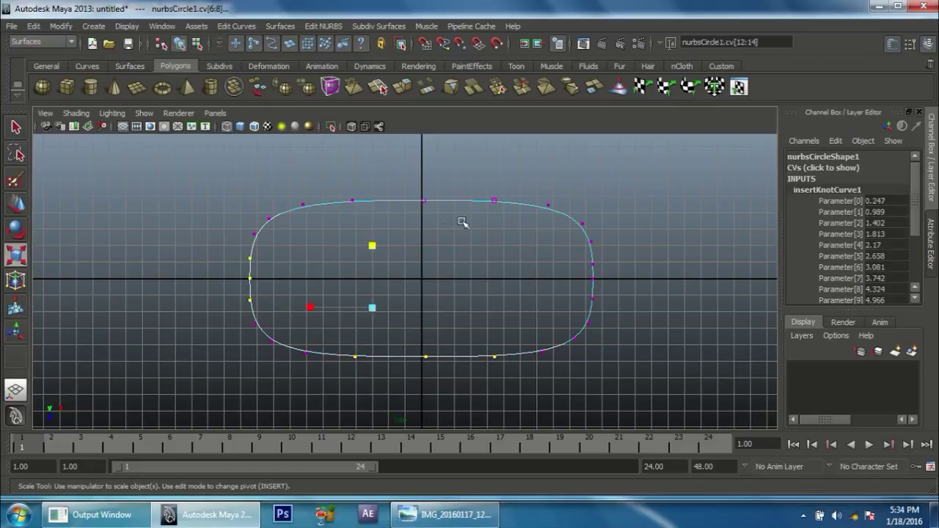
left_click_drag(518, 220, 337, 187)
left_click_drag(583, 253, 621, 305)
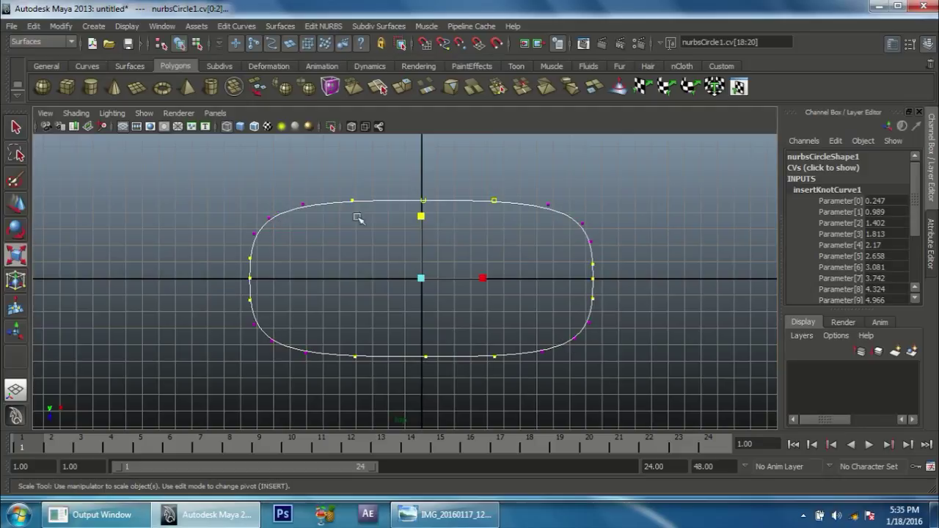
Select the left and right-side control vertices and spread them apart horizontally.
right_click_drag(339, 201, 275, 193)
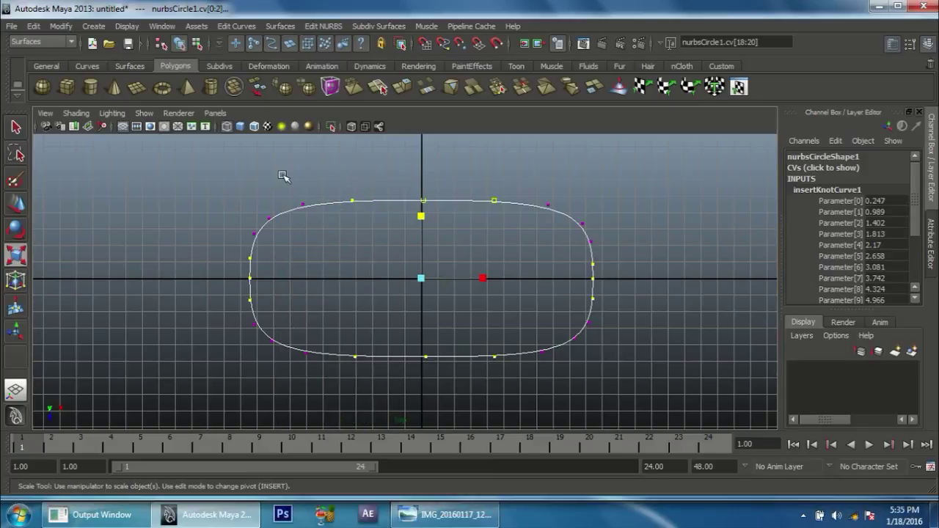
left_click(302, 205)
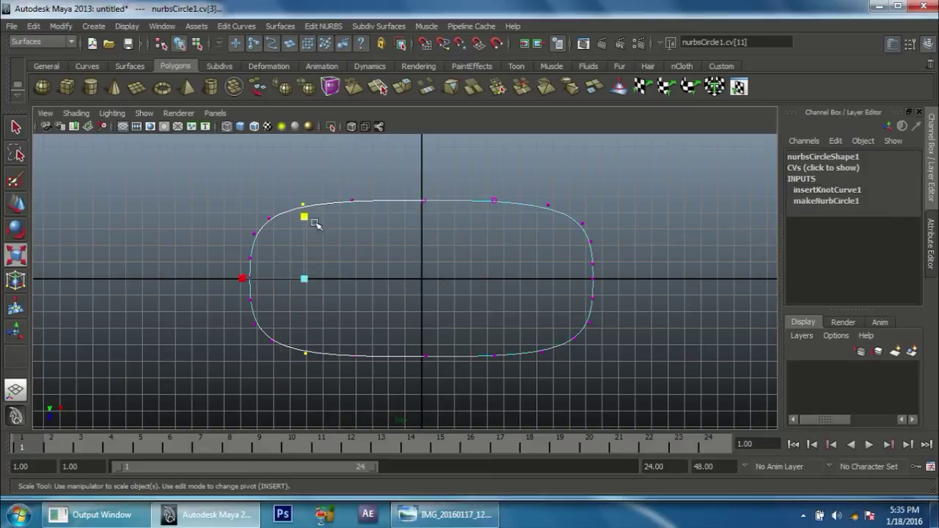
left_click(544, 354, "shift")
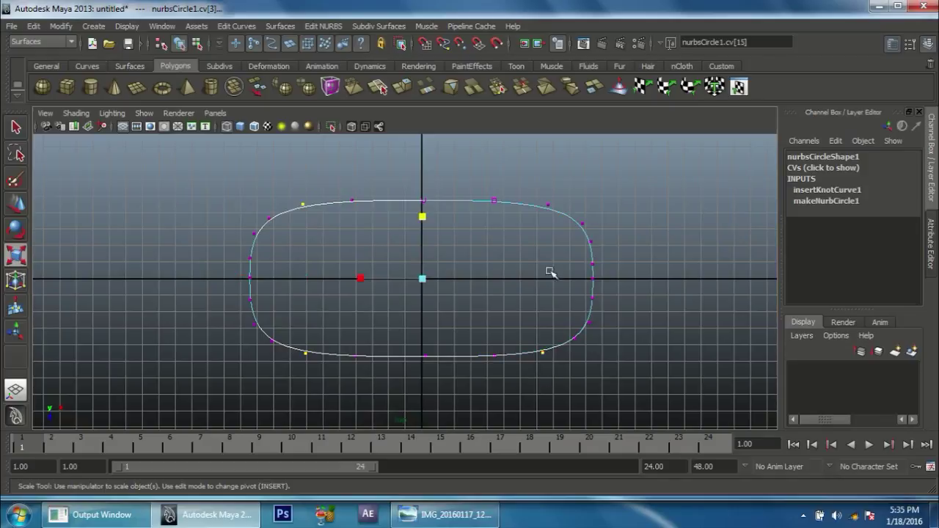
left_click_drag(548, 193, 562, 233, "shift")
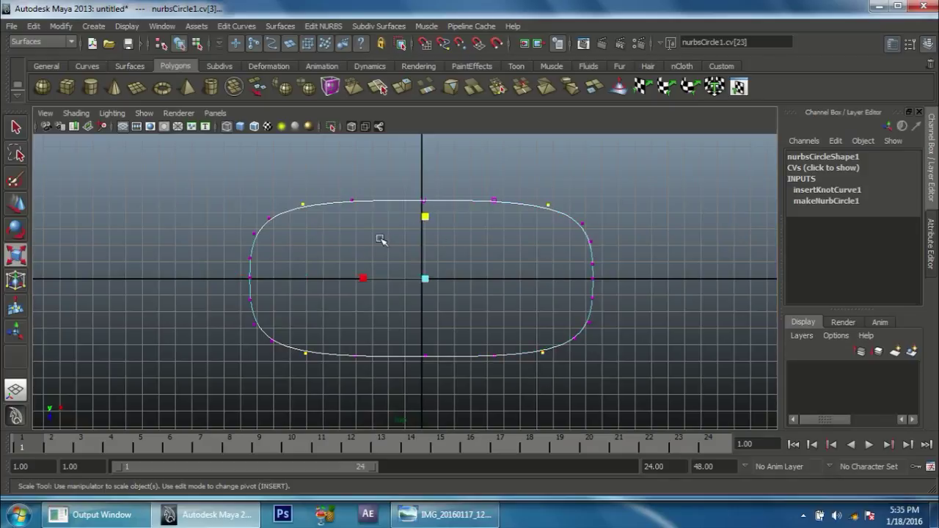
left_click_drag(365, 278, 355, 279)
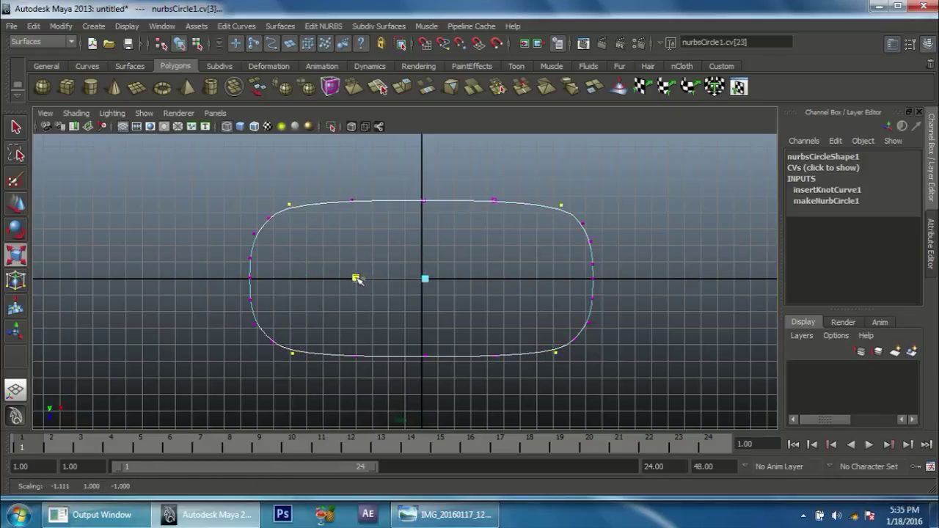
left_click_drag(356, 279, 357, 279)
Flatten the top edge's control vertices into a straight line, then select the bottom ones.
left_click(470, 297)
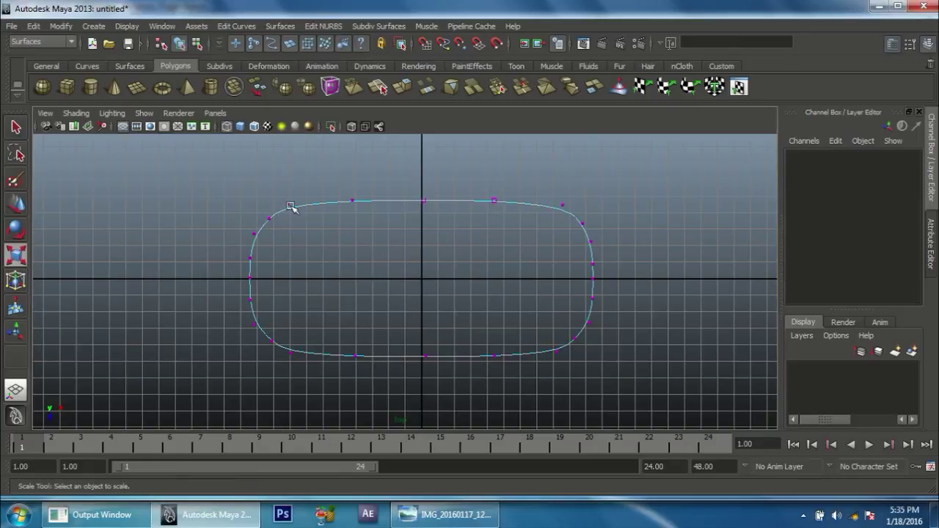
left_click(563, 213)
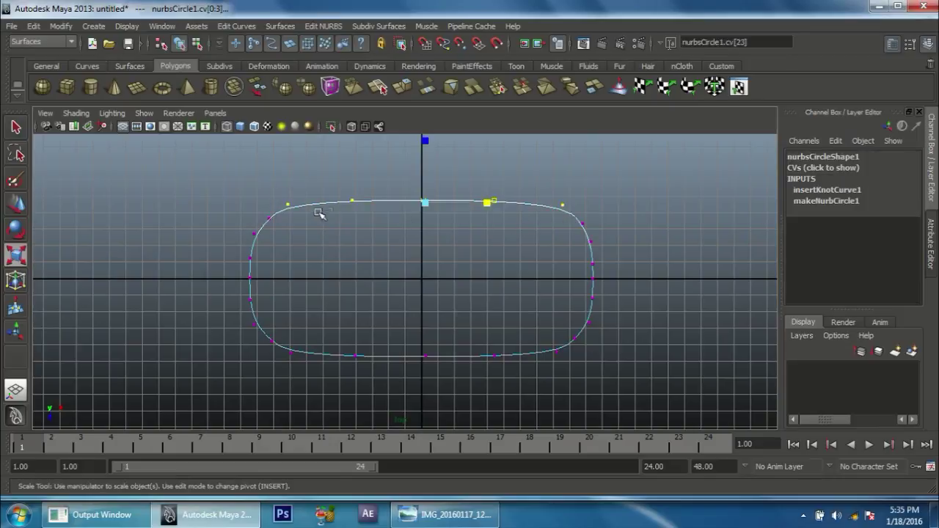
left_click_drag(425, 140, 424, 200)
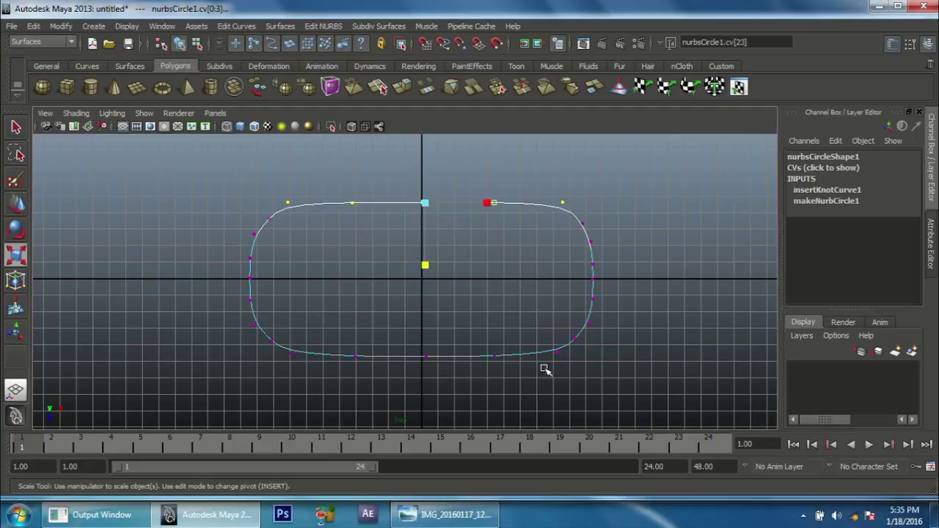
left_click_drag(563, 367, 286, 345)
left_click_drag(420, 319, 422, 350)
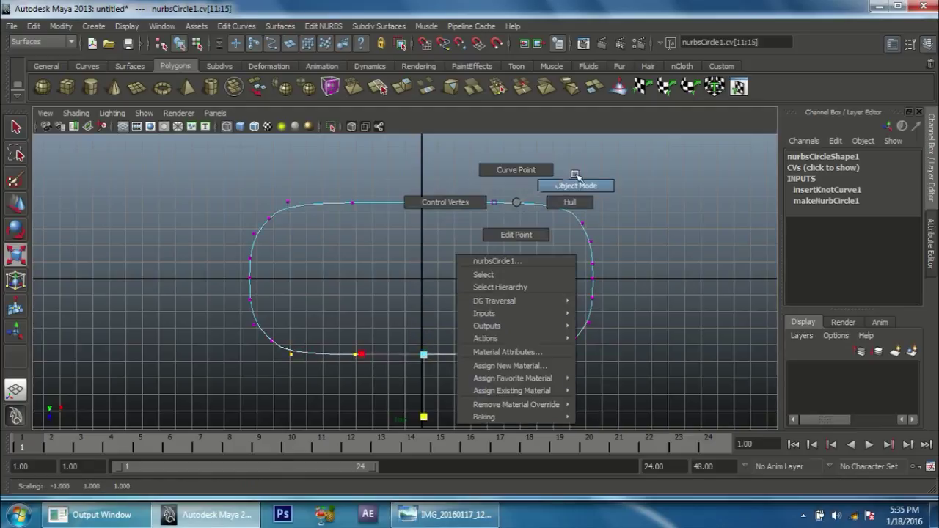
Shrink the whole curve to Scale Z 4.348 and view it in the perspective panel.
right_click_drag(517, 204, 576, 184)
left_click_drag(423, 344, 430, 343)
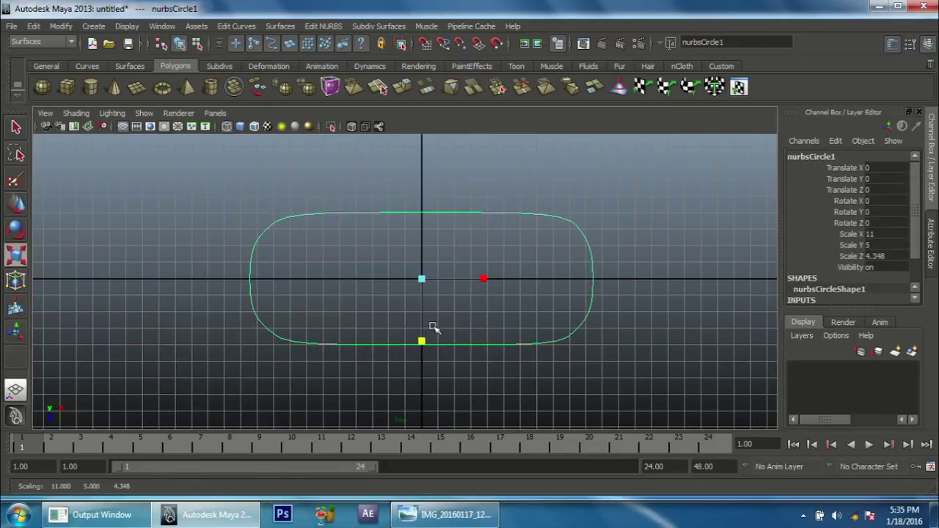
key("space")
left_click_drag(487, 322, 484, 285)
mouse_move(556, 278)
left_mouse_down("alt")
mouse_move(434, 251)
mouse_move(392, 255)
left_mouse_up("alt")
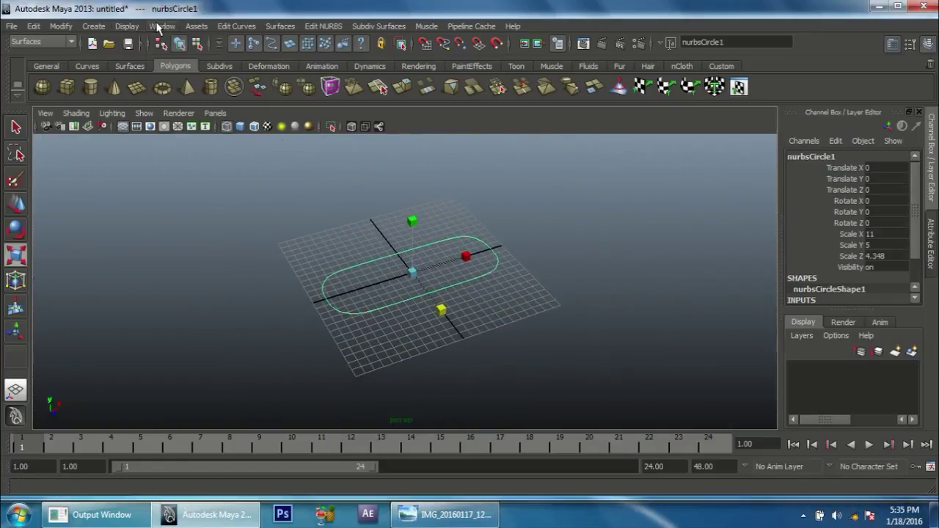
Bring up the Outliner and move it out of the way.
left_click(160, 26)
left_click(189, 126)
left_click_drag(125, 169, 120, 157)
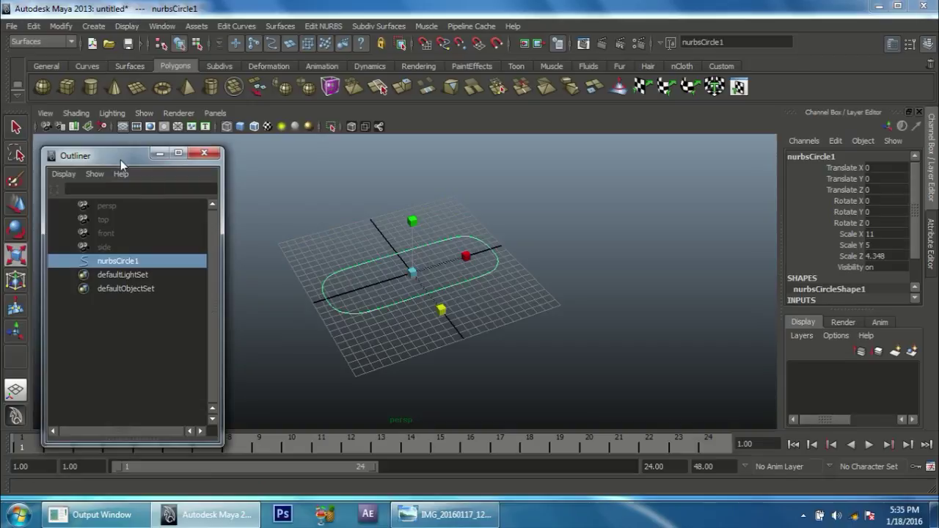
Rename nurbsCircle1 to top1 in the Outliner.
right_click_drag(565, 252, 396, 283, "alt")
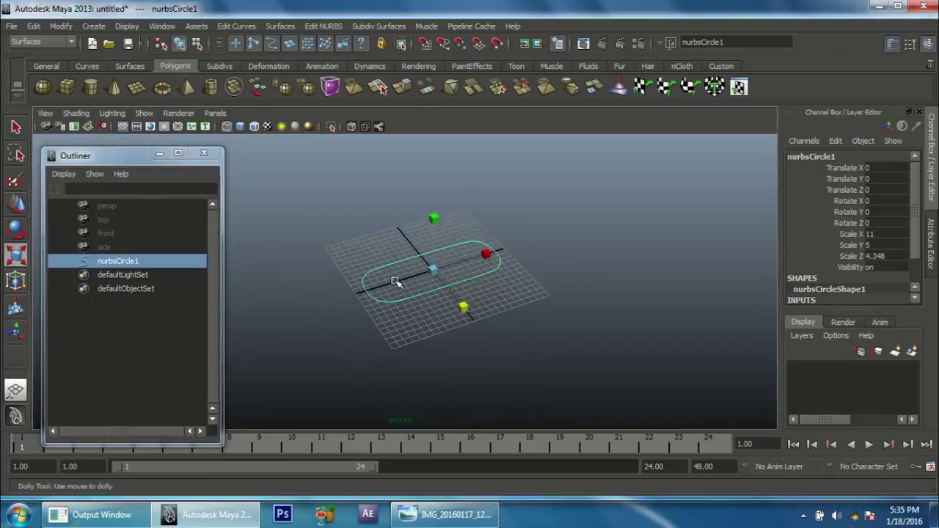
scroll(385, 292, "up", 2)
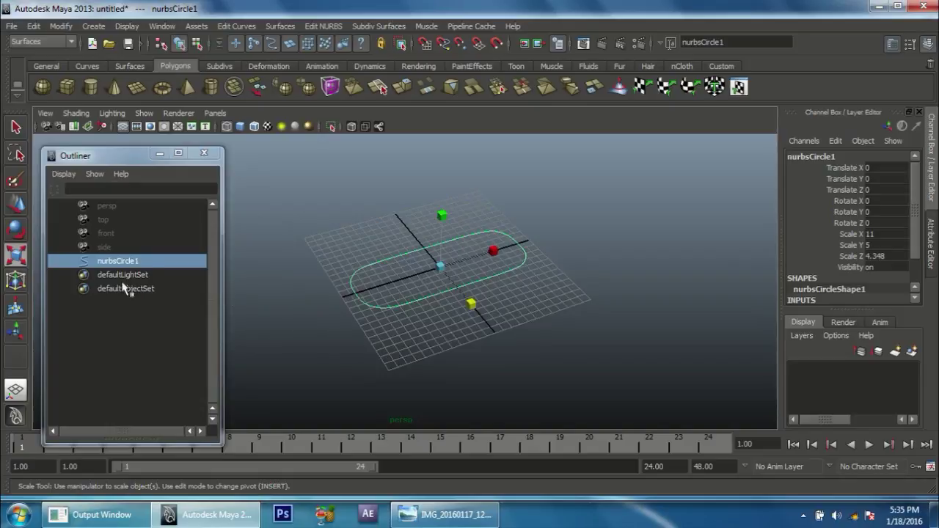
double_click(117, 261)
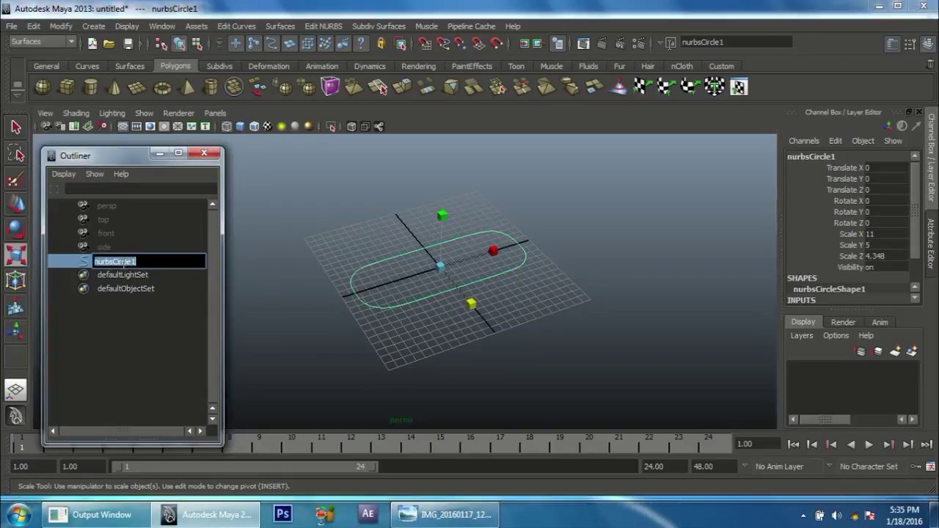
type("top1")
key("Return")
Raise top1 to Translate Y 15.804 and duplicate it as top2.
mouse_move(463, 302)
left_mouse_down("alt")
mouse_move(399, 313)
mouse_move(429, 303)
left_mouse_up("alt")
key("w")
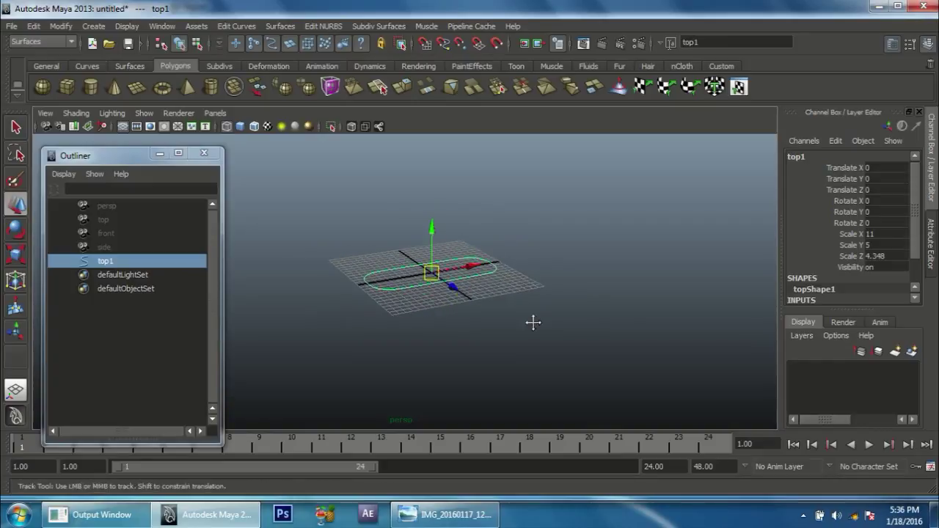
left_click_drag(432, 203, 431, 124)
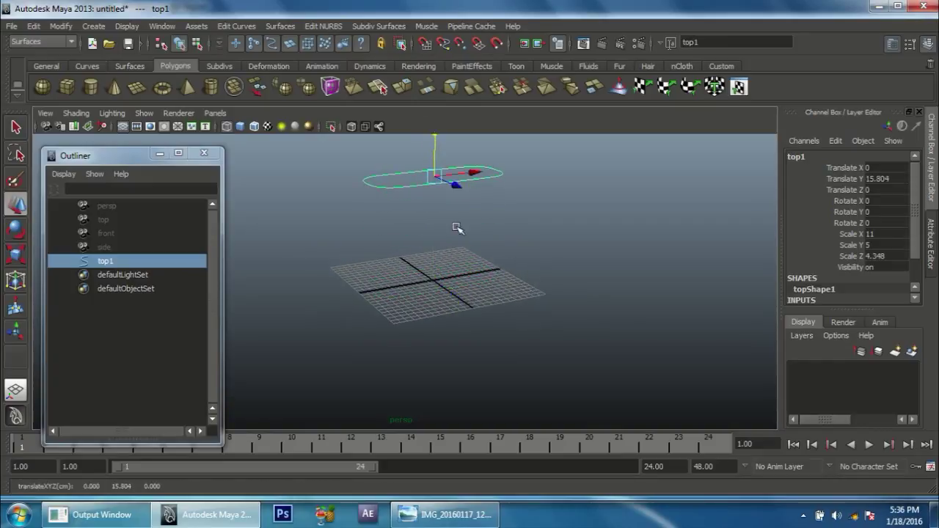
left_click_drag(411, 243, 381, 270, "alt")
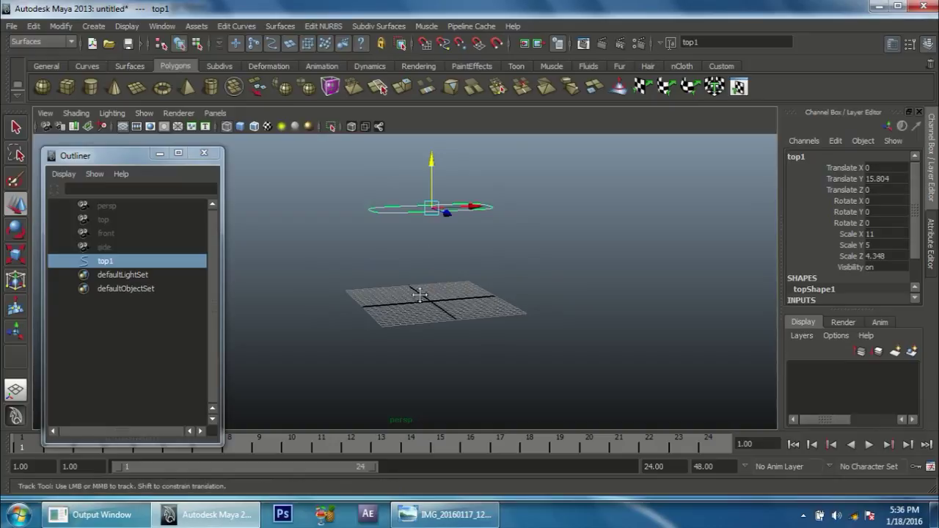
scroll(431, 227, "up", 2)
key("ctrl+d")
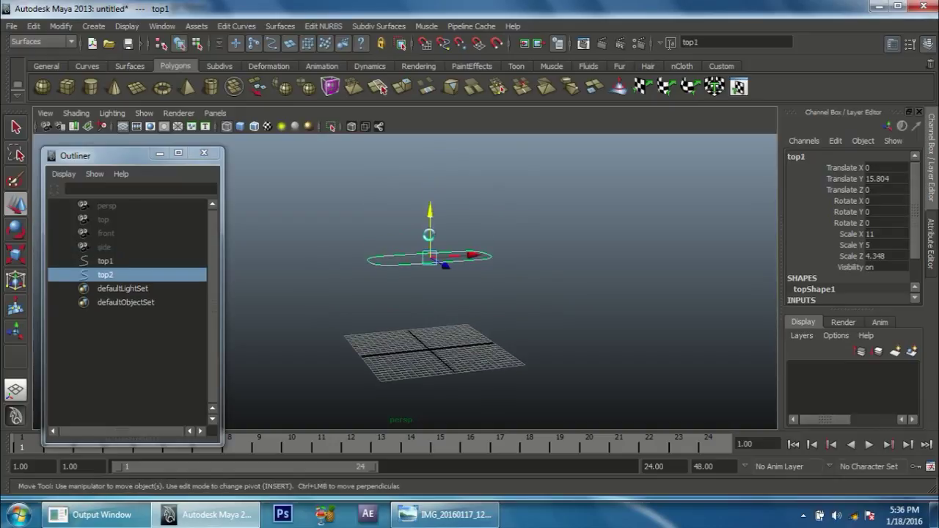
Lower top2 near the grid below top1, then bring up the top-face reference photo.
left_click_drag(448, 315, 430, 328, "alt")
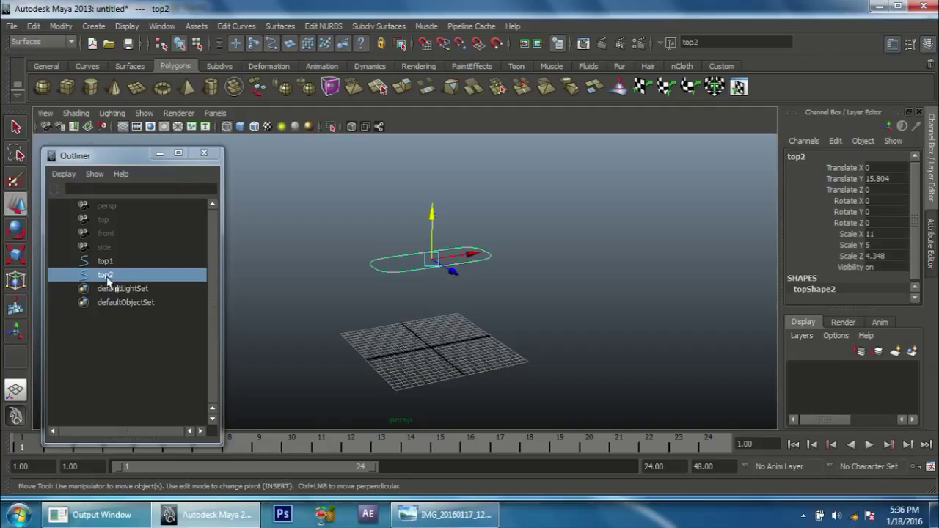
mouse_move(431, 215)
left_mouse_down()
mouse_move(431, 281)
mouse_move(443, 285)
mouse_move(441, 298)
mouse_move(480, 286)
mouse_move(372, 308)
left_mouse_up()
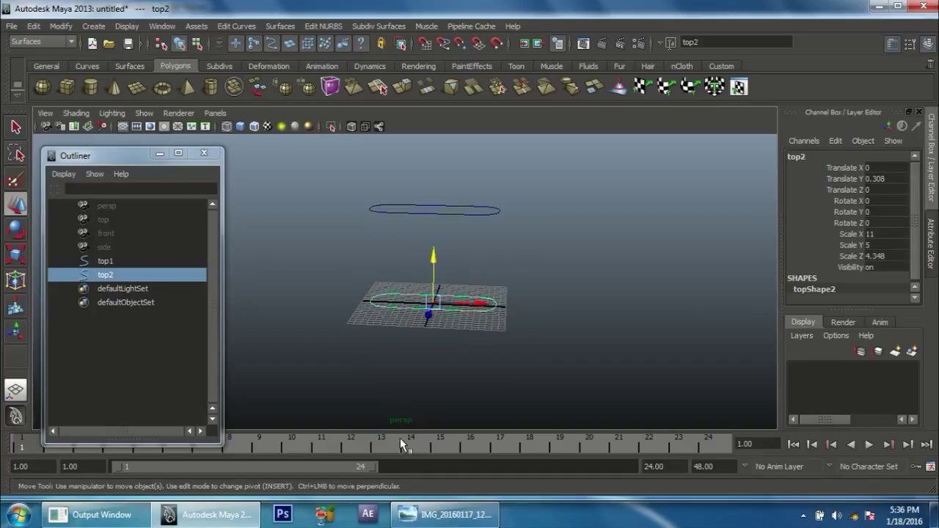
mouse_move(407, 358)
left_mouse_down("alt")
mouse_move(438, 350)
mouse_move(458, 494)
left_mouse_up("alt")
left_click(446, 514)
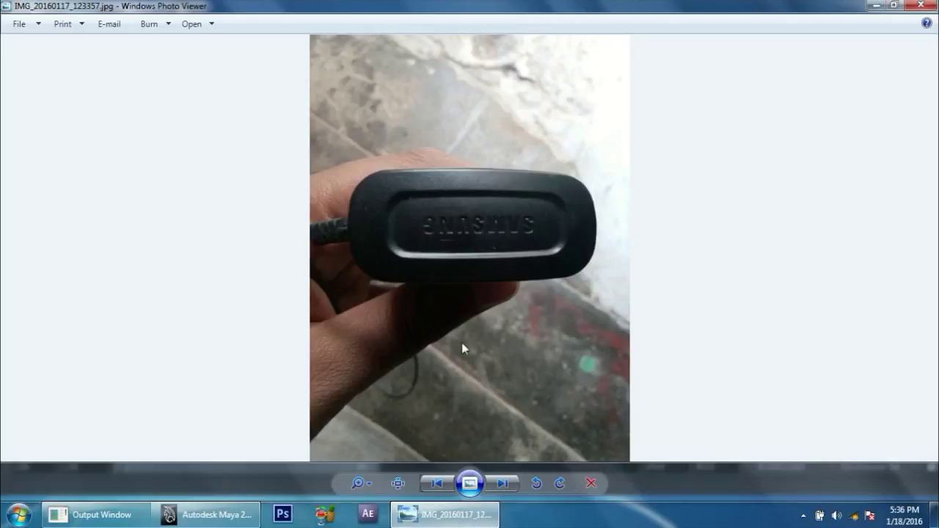
Flip to the next charger photo and back to the front photo, then return to Maya.
left_click(505, 482)
left_click(506, 483)
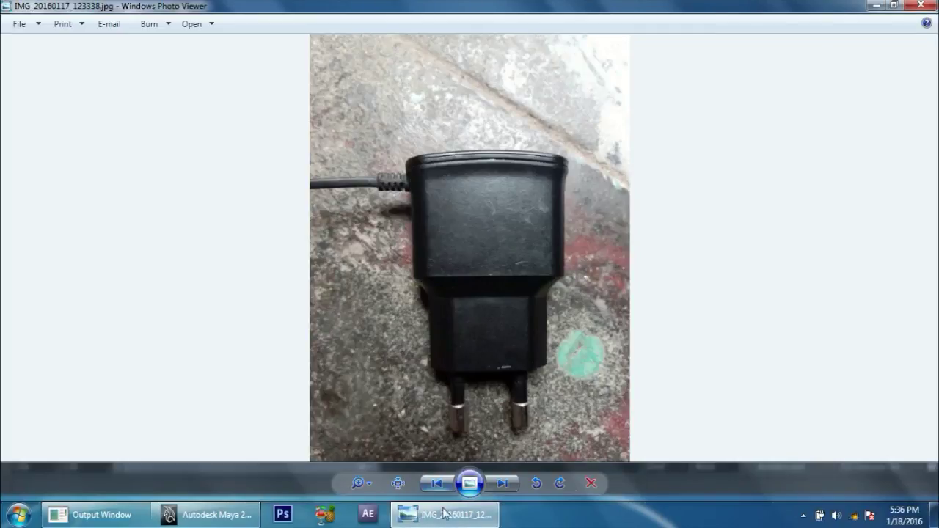
key("alt+Tab")
left_click_drag(410, 360, 412, 357, "alt")
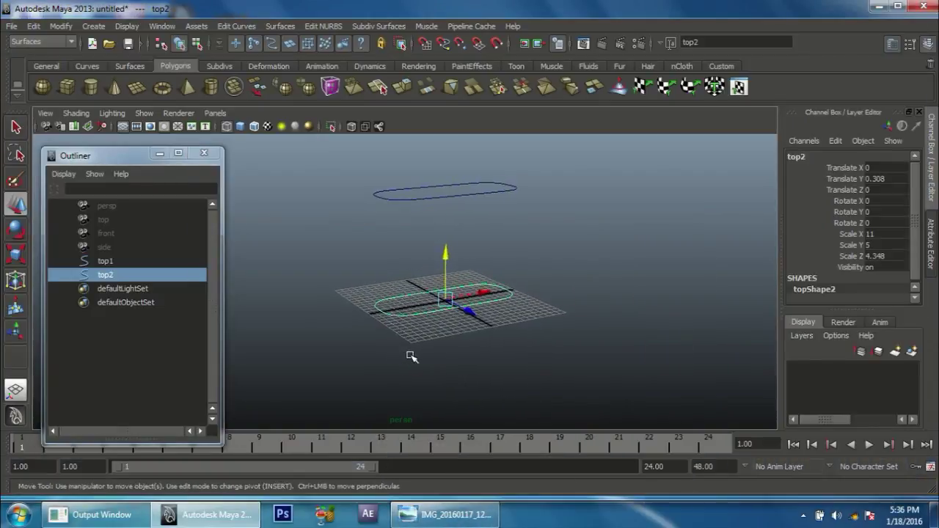
Duplicate the top2 curve, rename the copy bottom1, and lower it to Y -1.498.
left_click(110, 276)
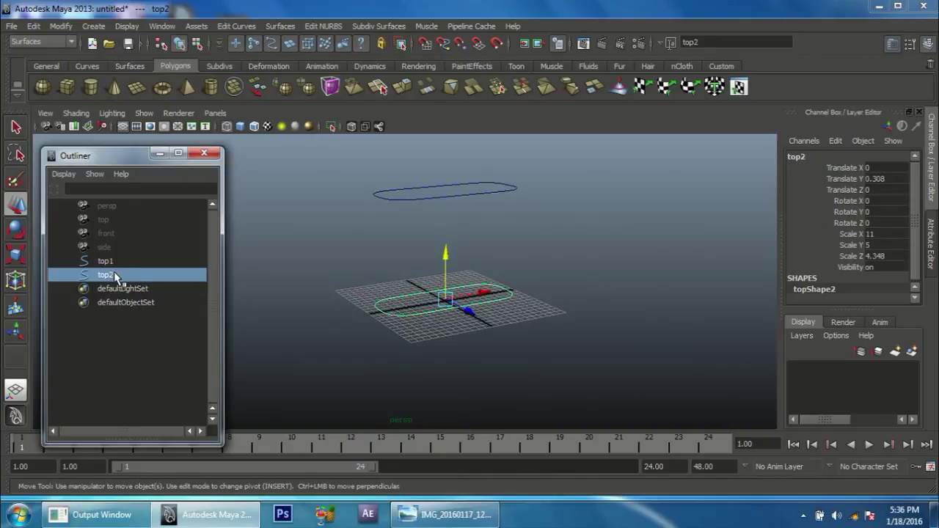
key("ctrl+d")
double_click(108, 289)
type("bottom")
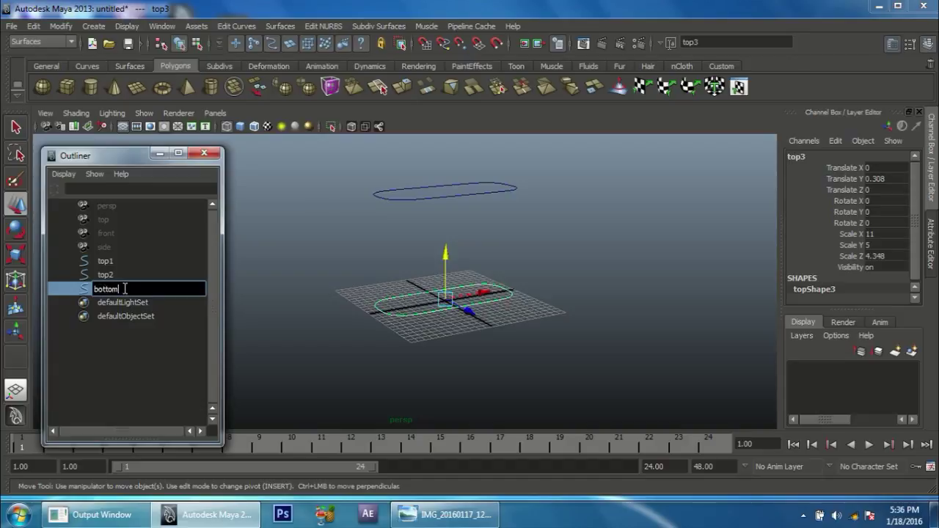
type("1")
key("Return")
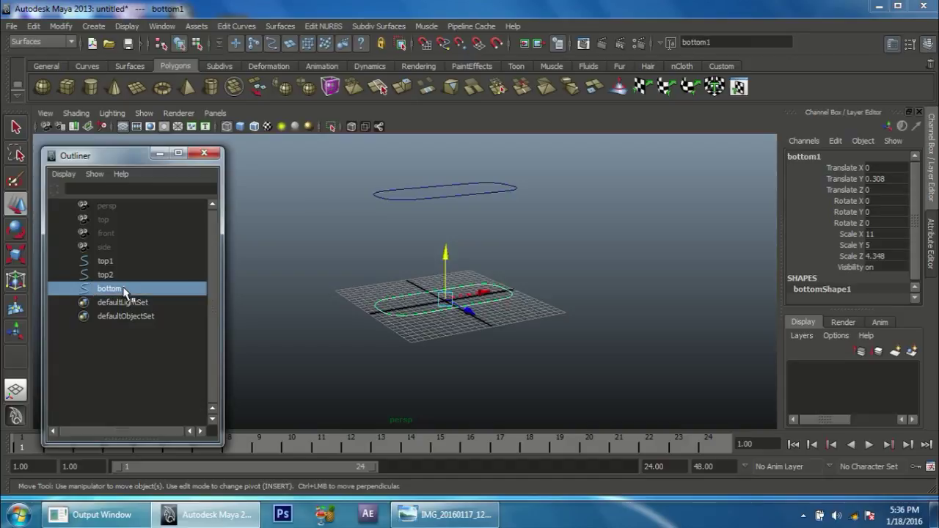
left_click_drag(447, 254, 446, 269)
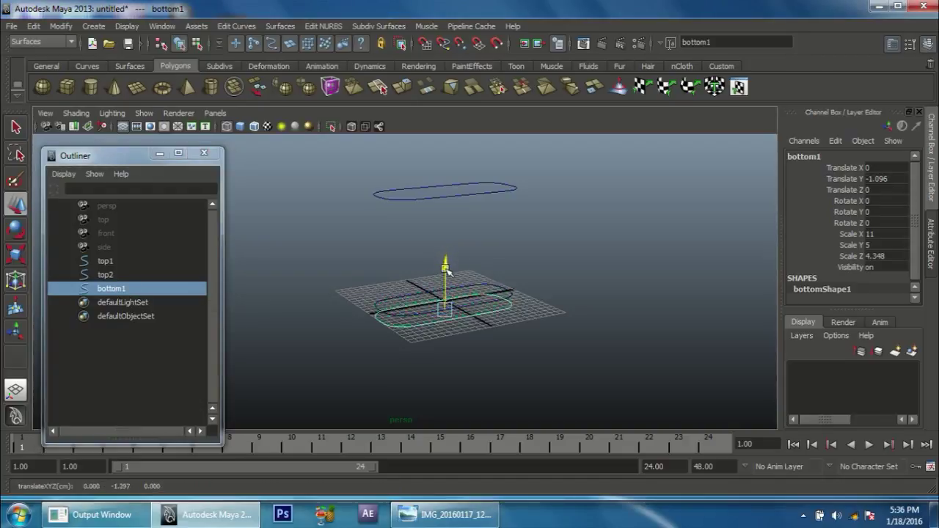
Scale bottom1 down to about 7.344 × 3.338 × 2.346 so it sits inside the outer curve.
scroll(552, 343, "up", 5)
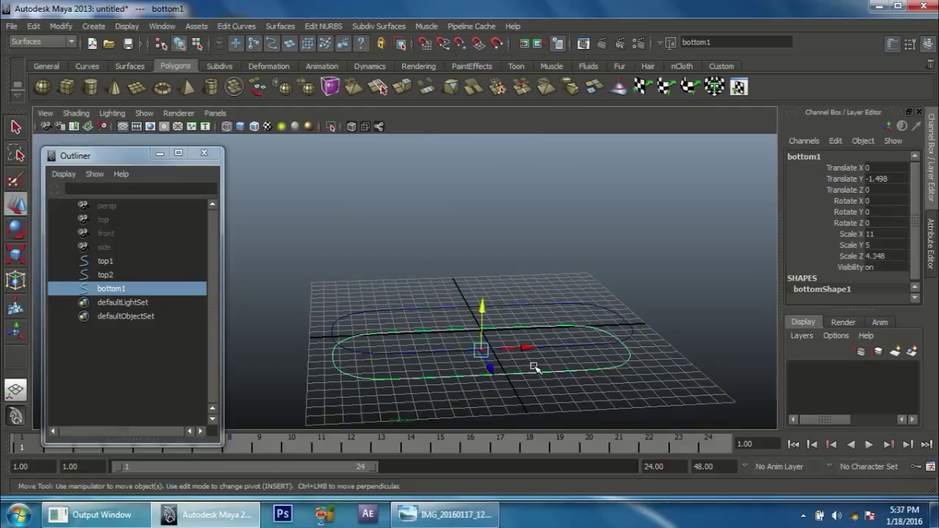
key("r")
left_click_drag(479, 351, 459, 352)
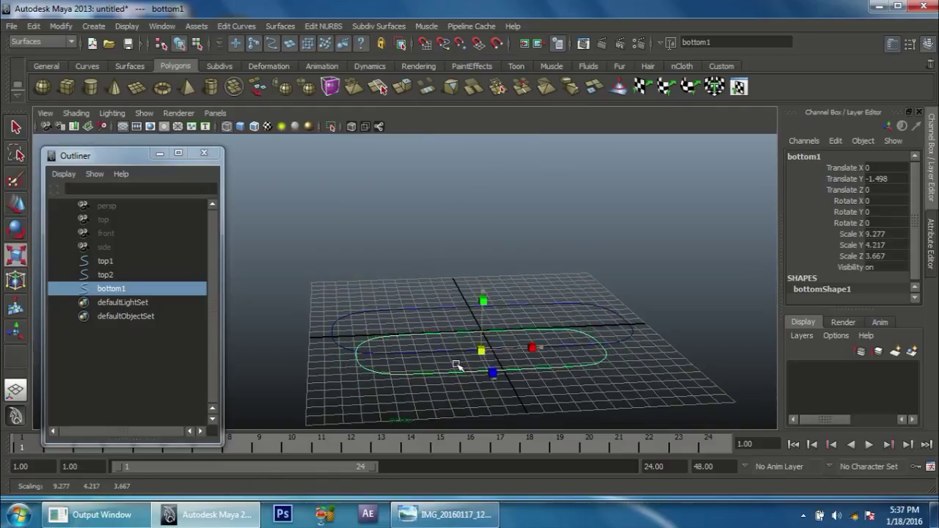
key("space")
left_click_drag(459, 352, 575, 340)
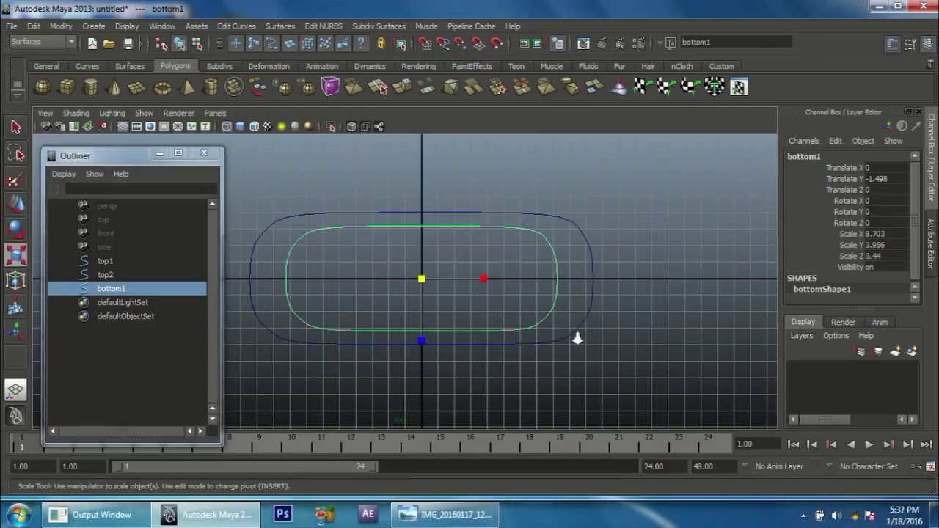
scroll(433, 315, "up", 1)
left_click_drag(419, 280, 398, 283)
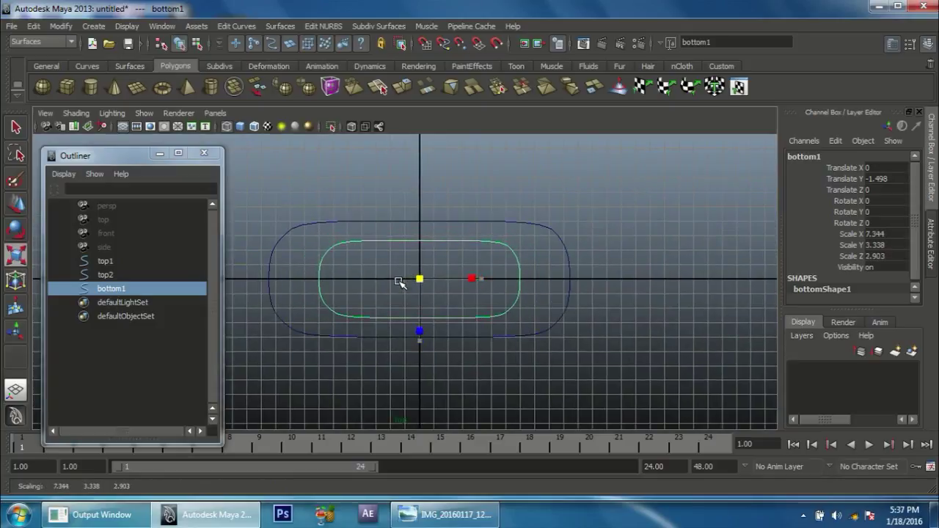
left_click_drag(420, 332, 419, 344)
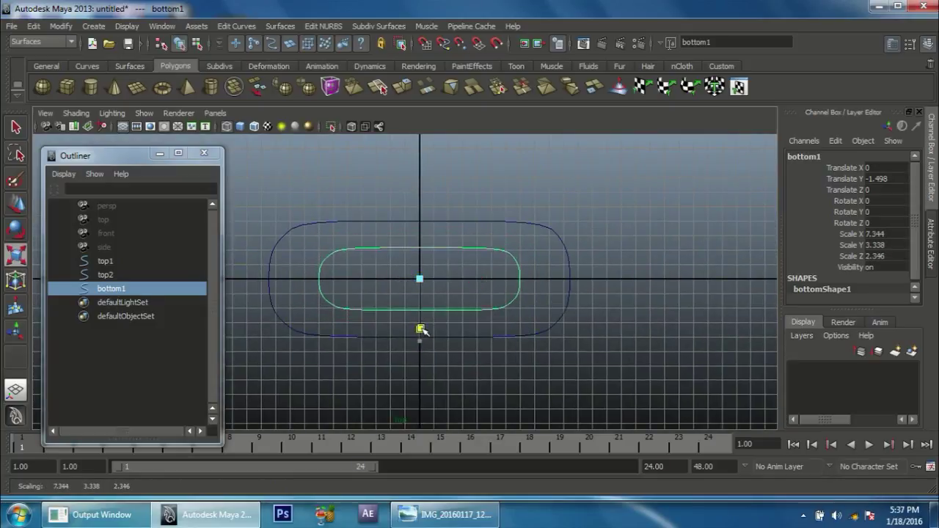
right_click_drag(432, 321, 511, 361, "alt")
middle_click_drag(511, 360, 526, 296, "alt")
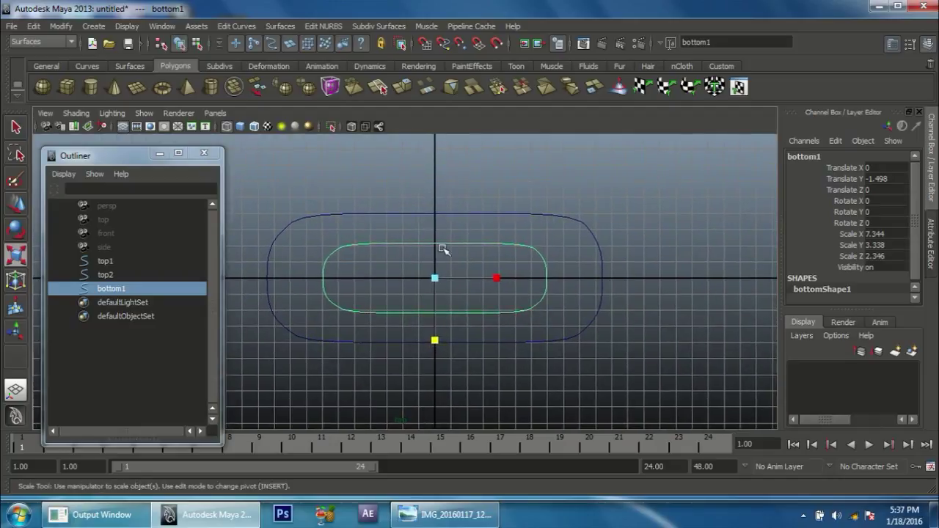
Show bottom1's control vertices and adjust its corner vertices horizontally.
right_click(401, 247)
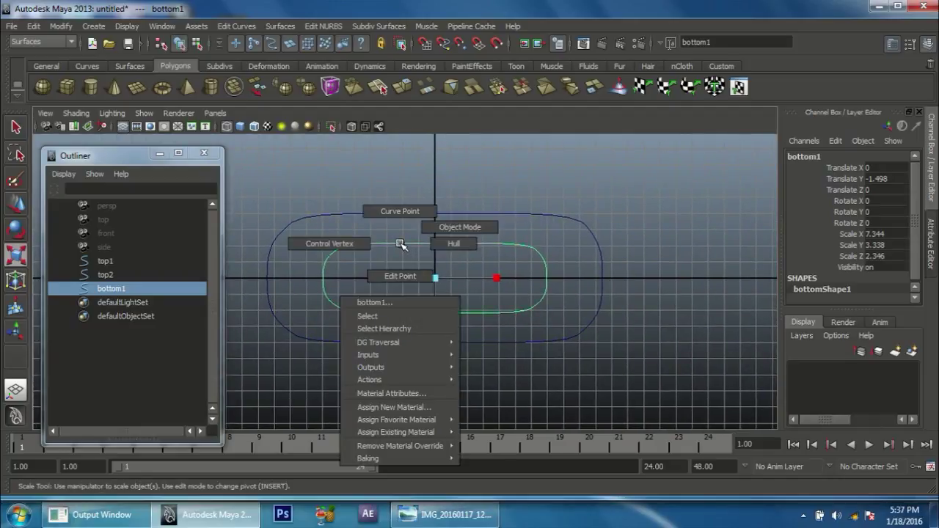
left_click(323, 243)
scroll(451, 304, "up", 1)
scroll(430, 281, "up", 1)
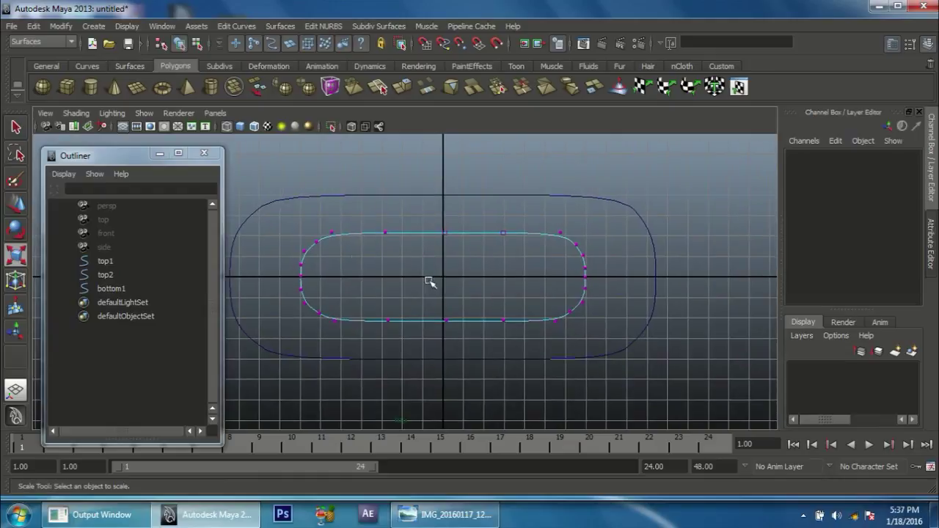
left_click_drag(288, 226, 349, 262)
right_click_drag(308, 254, 388, 298, "alt")
left_click_drag(312, 295, 369, 336)
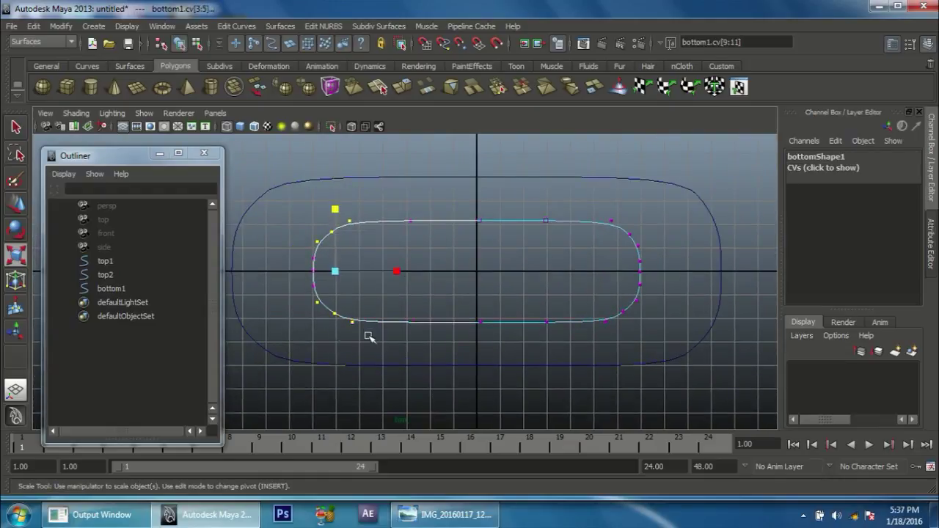
middle_click_drag(462, 292, 399, 287, "alt")
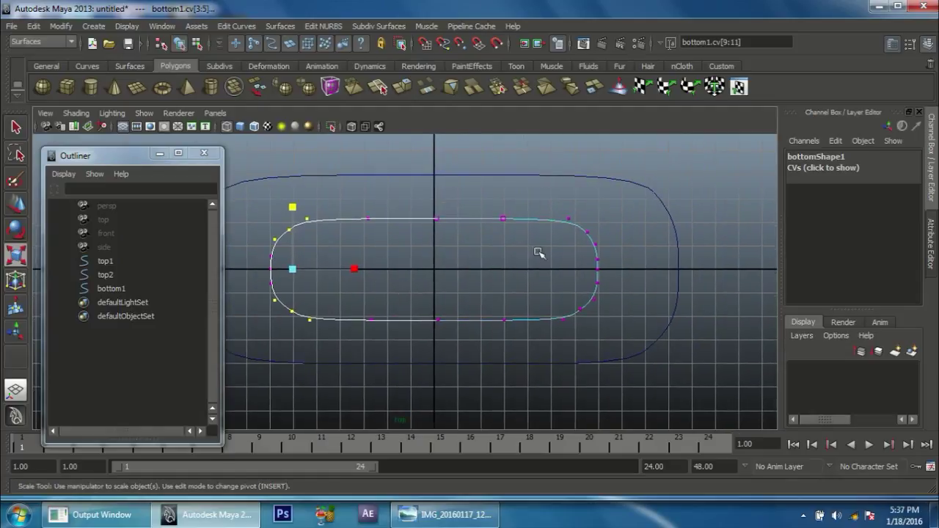
left_click_drag(608, 252, 561, 212)
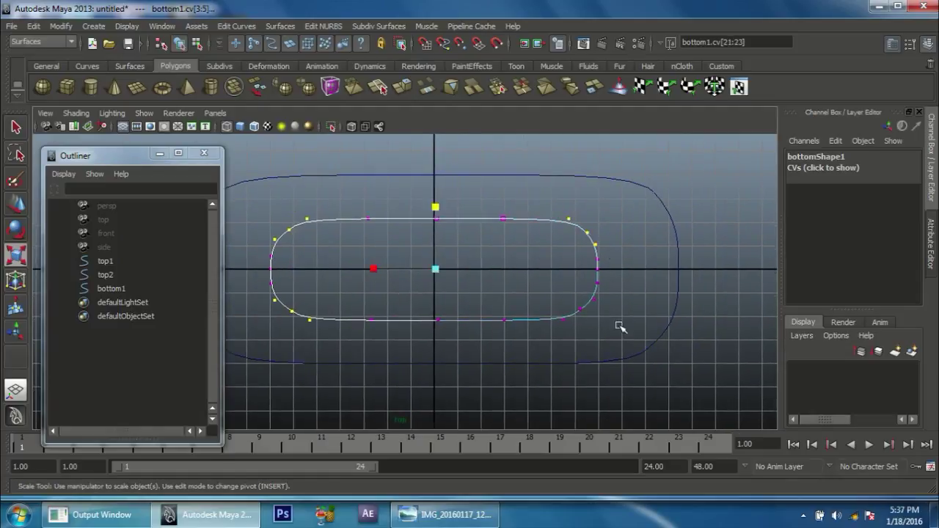
middle_click_drag(605, 320, 638, 314, "alt")
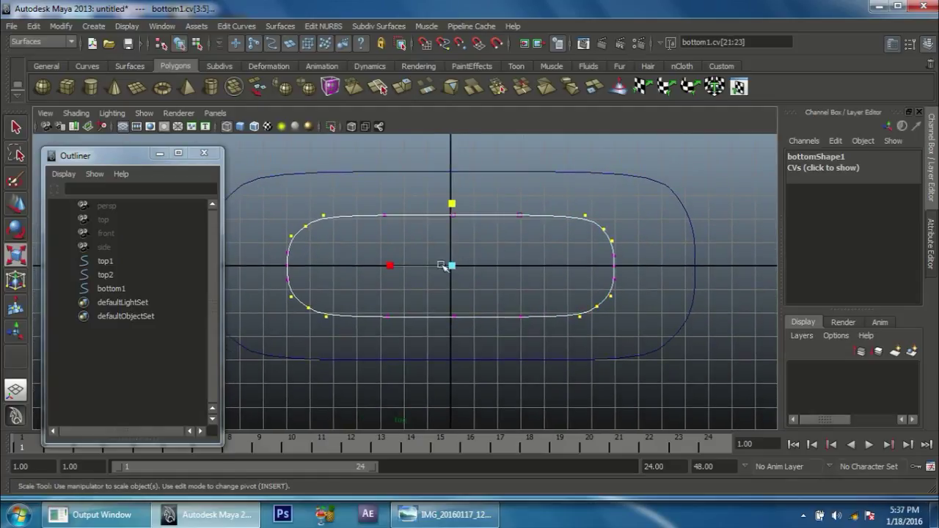
left_click_drag(394, 269, 412, 281)
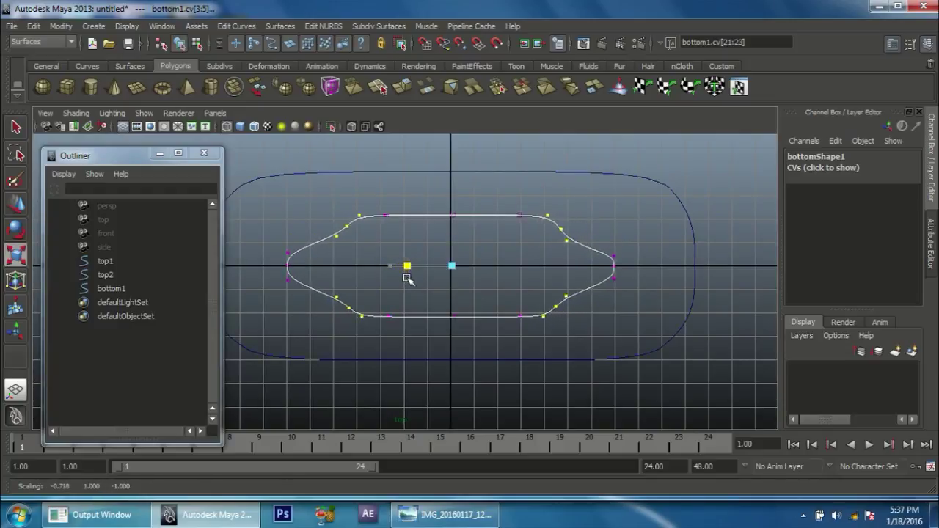
left_click_drag(412, 281, 411, 272)
Push the vertices at both ends of bottom1 outward horizontally.
scroll(359, 272, "down", 1)
scroll(292, 249, "down", 1)
left_click_drag(292, 249, 326, 295)
left_click_drag(574, 253, 608, 302, "shift")
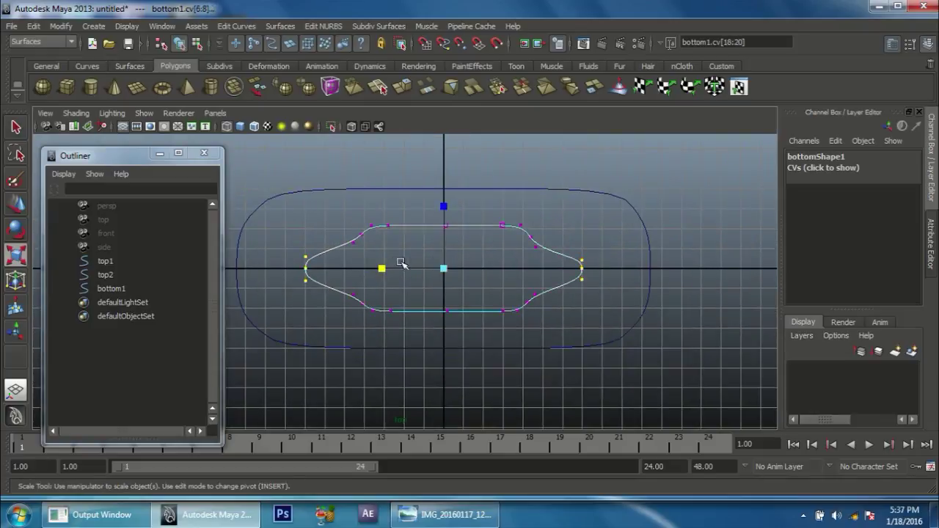
left_click_drag(381, 268, 377, 268)
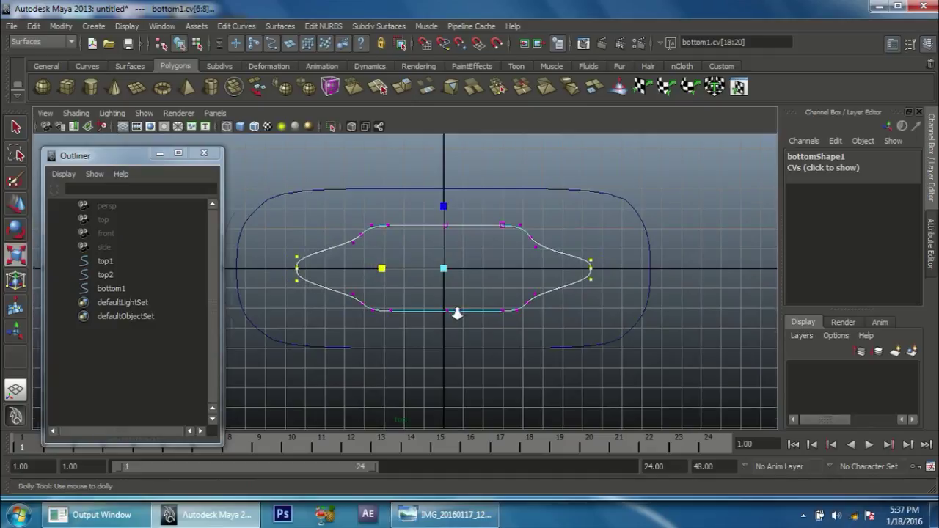
Stretch the left and right side vertices of bottom1 apart vertically.
scroll(396, 286, "up", 2)
left_click_drag(325, 220, 352, 310)
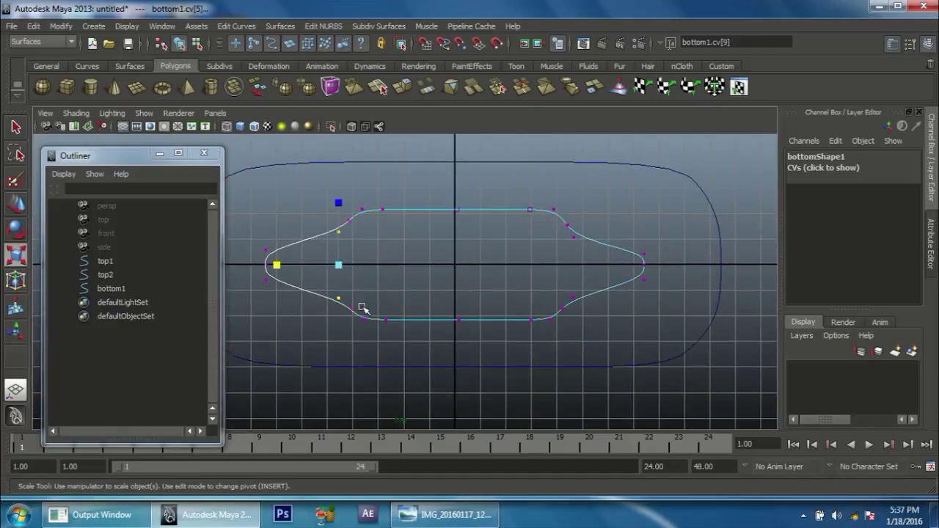
left_click(354, 312, "shift")
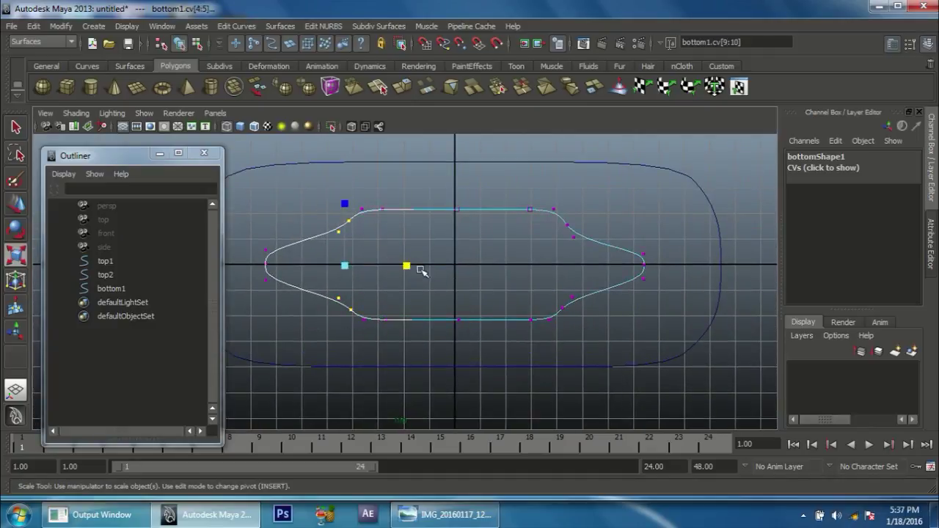
left_click_drag(559, 219, 591, 332, "shift")
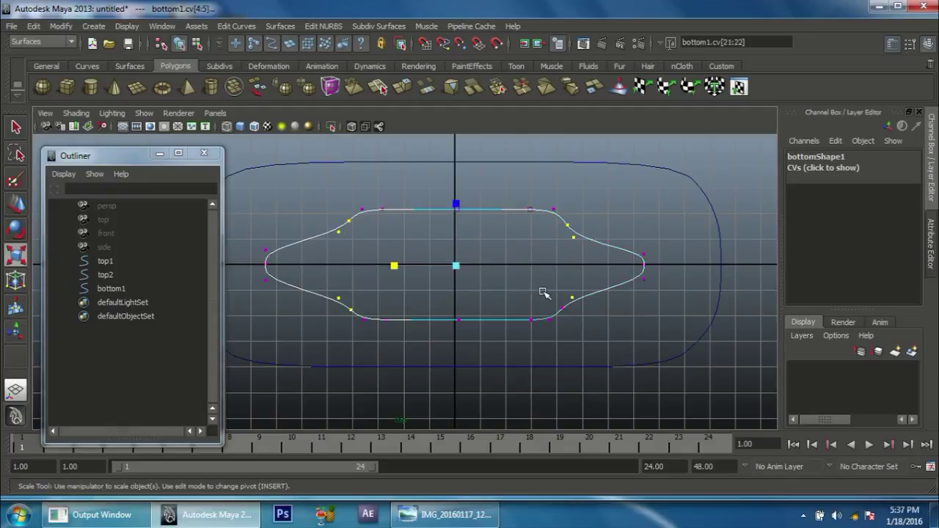
left_click_drag(456, 203, 455, 195)
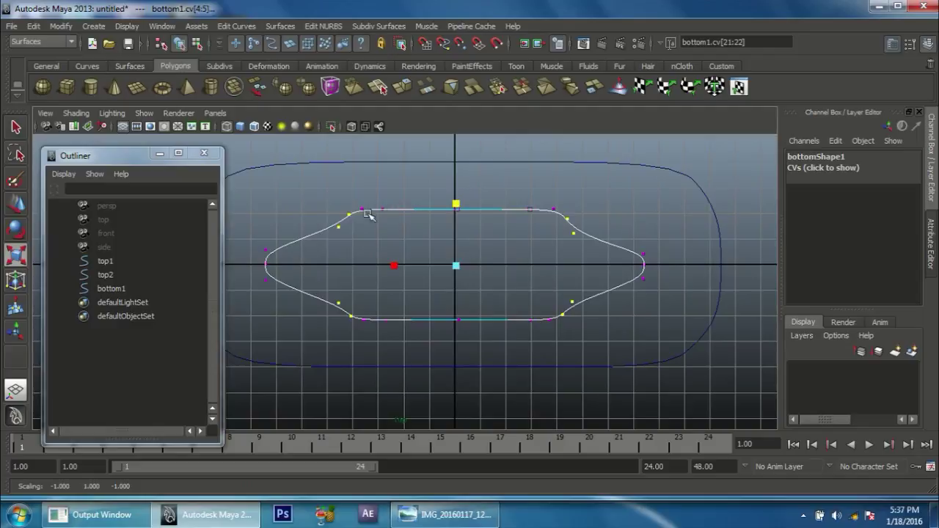
key("ctrl+z")
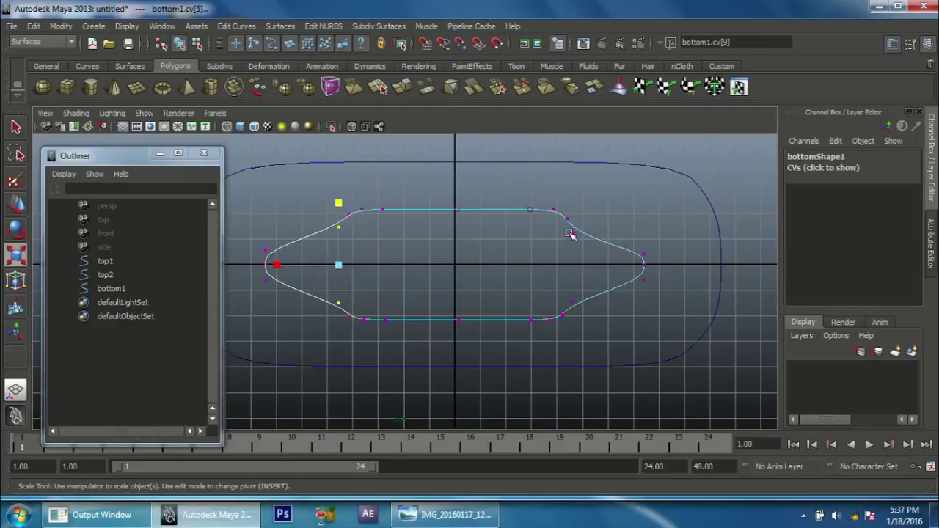
key("shift+z")
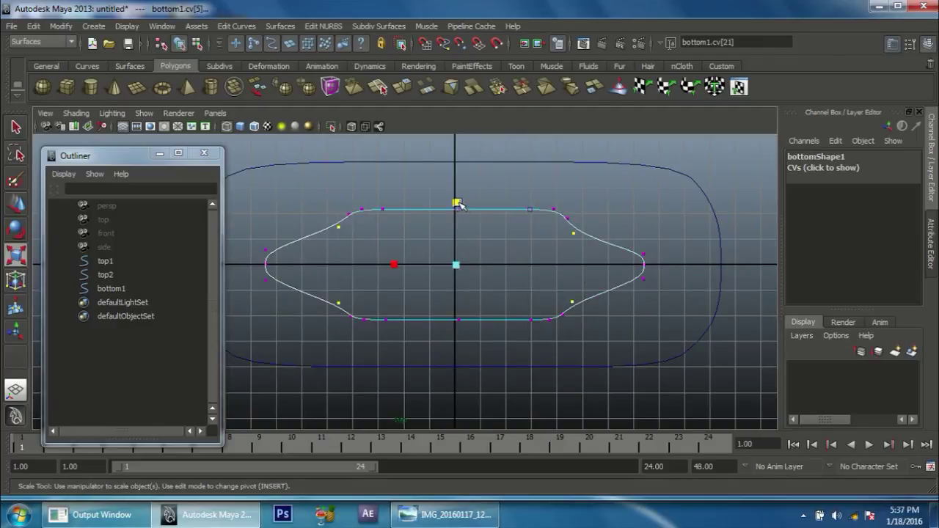
left_click_drag(457, 202, 460, 189)
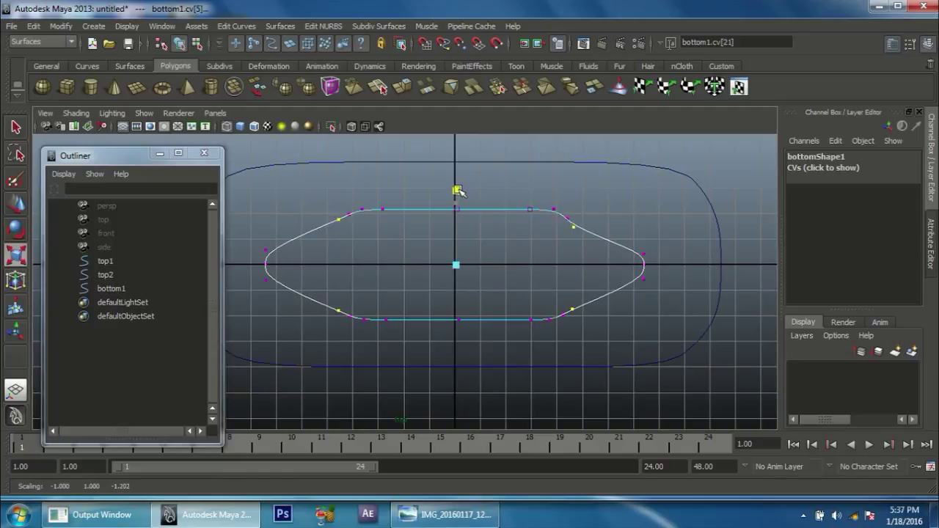
left_click_drag(460, 189, 461, 191)
scroll(601, 293, "up", 1)
Nudge two upper-right corner points of bottom1 with the Move tool.
left_click(593, 249)
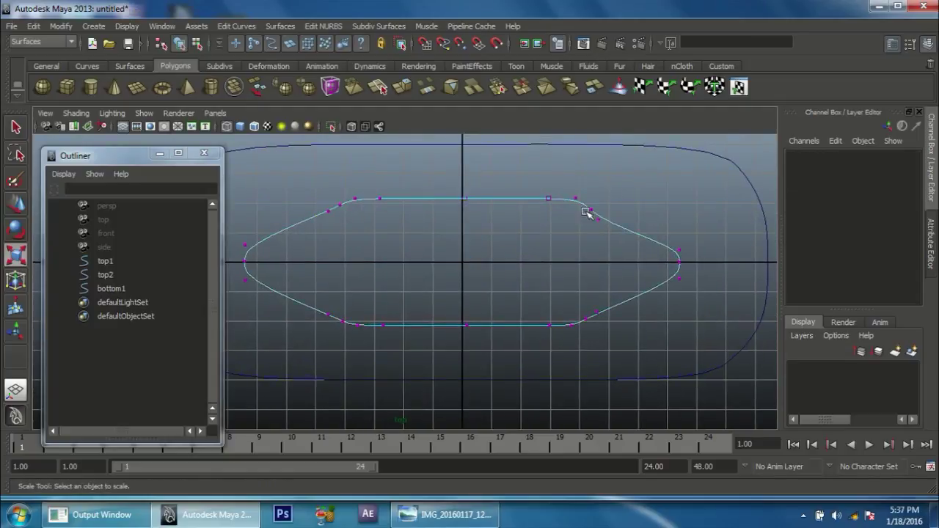
left_click(598, 219)
key("w")
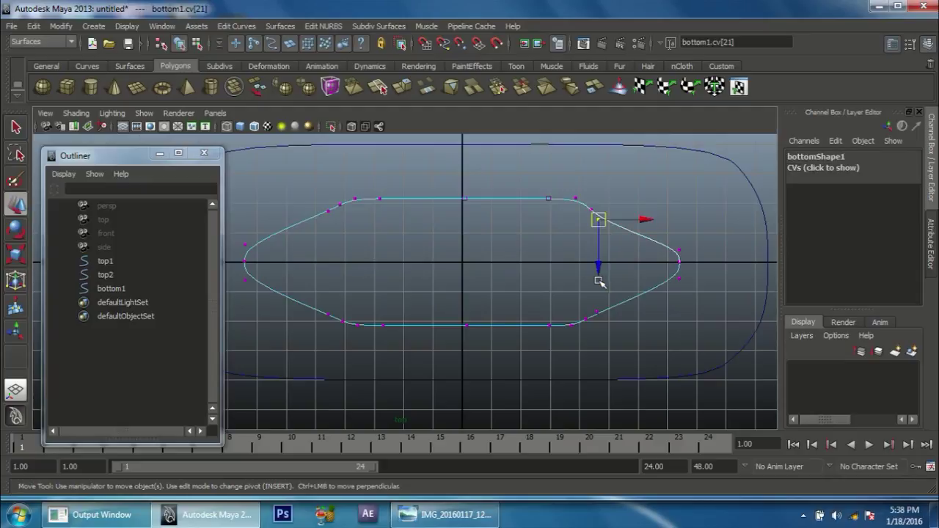
left_click(582, 251)
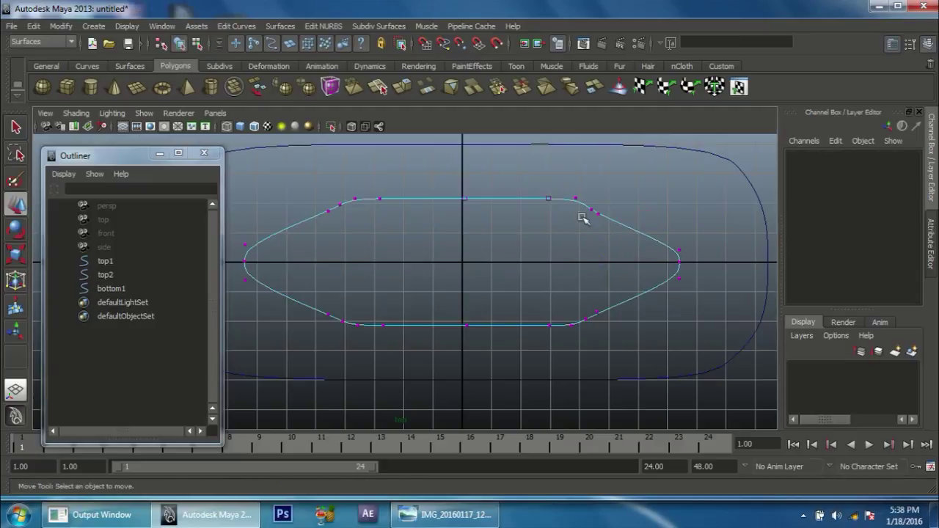
left_click(593, 212)
left_click(597, 220, "shift")
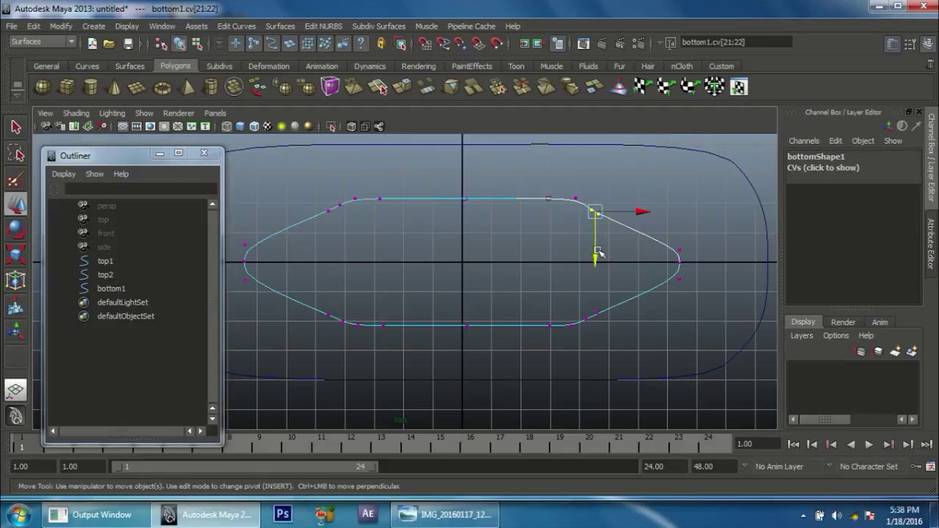
left_click_drag(598, 254, 596, 259)
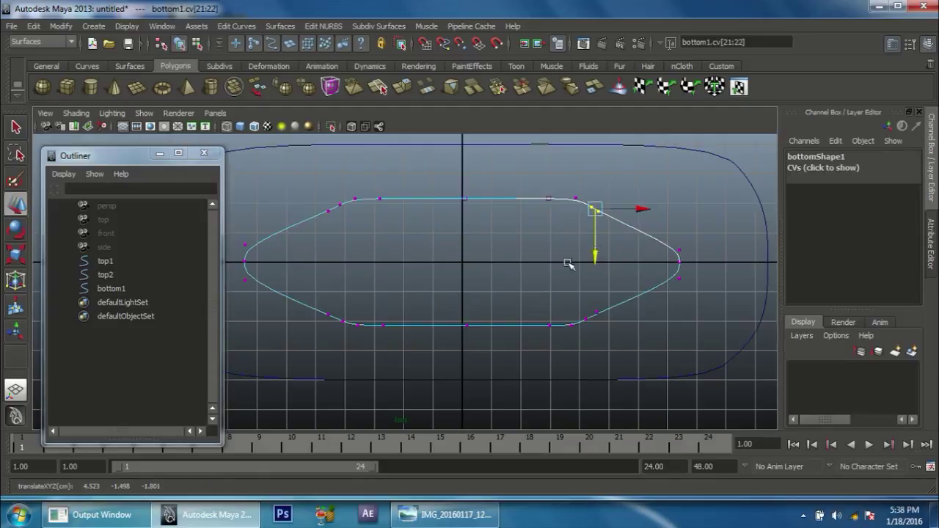
left_click(571, 265)
Box-select bottom1's end and corner control points around the outline, then clear the selection.
scroll(514, 264, "down", 2)
scroll(426, 253, "up", 1)
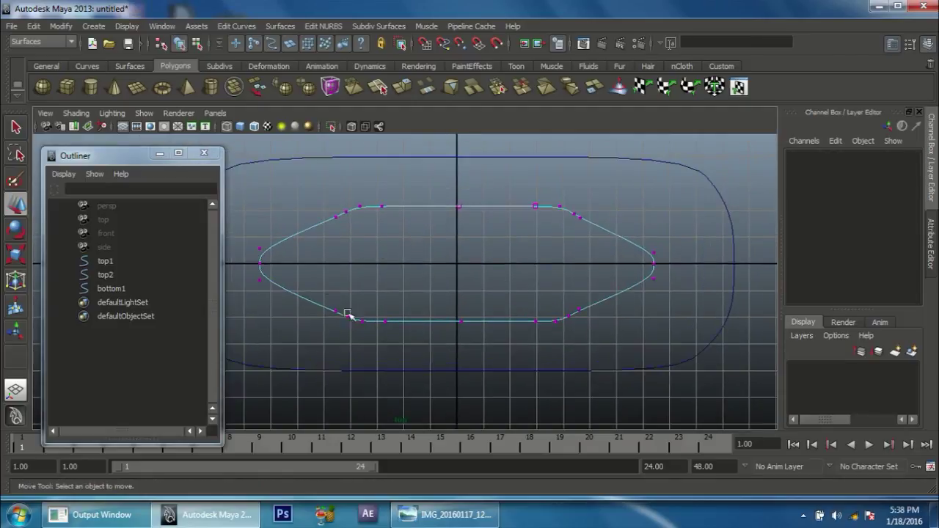
scroll(602, 253, "up", 1)
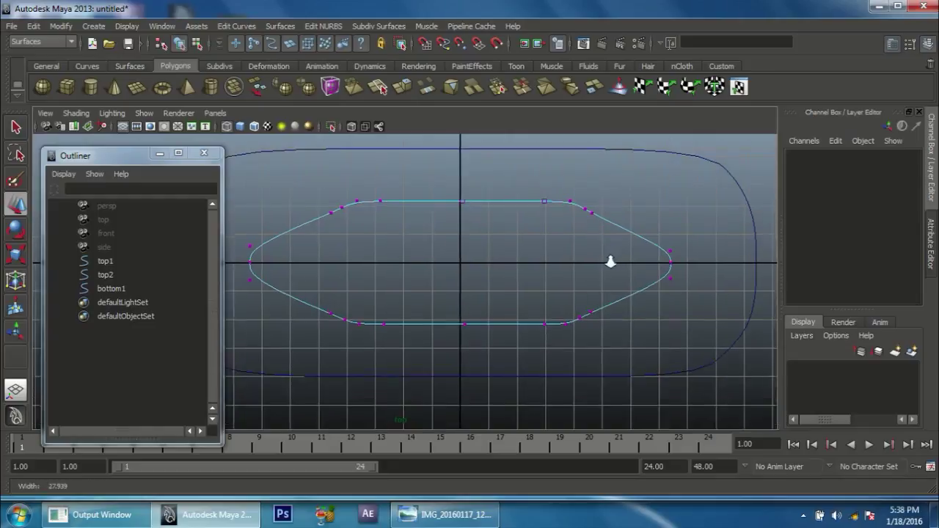
scroll(587, 239, "up", 1)
scroll(455, 295, "down", 1)
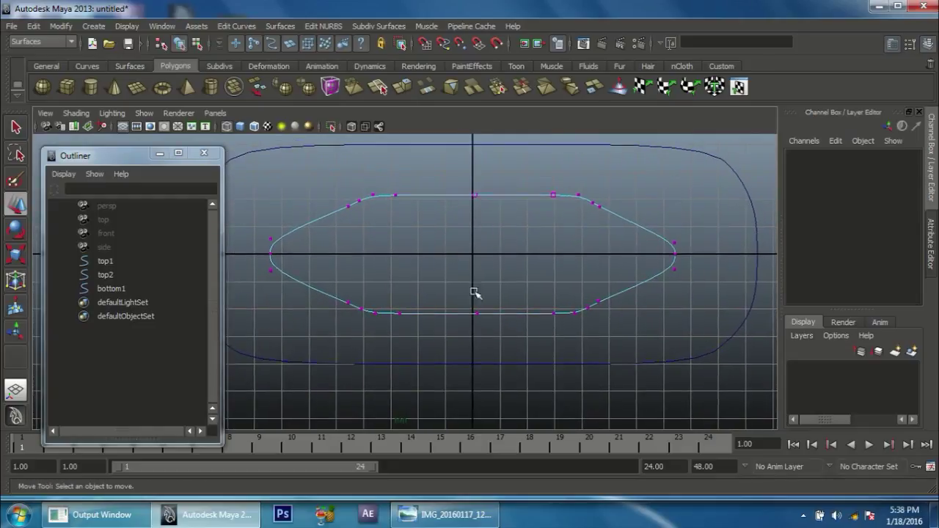
scroll(433, 250, "down", 1)
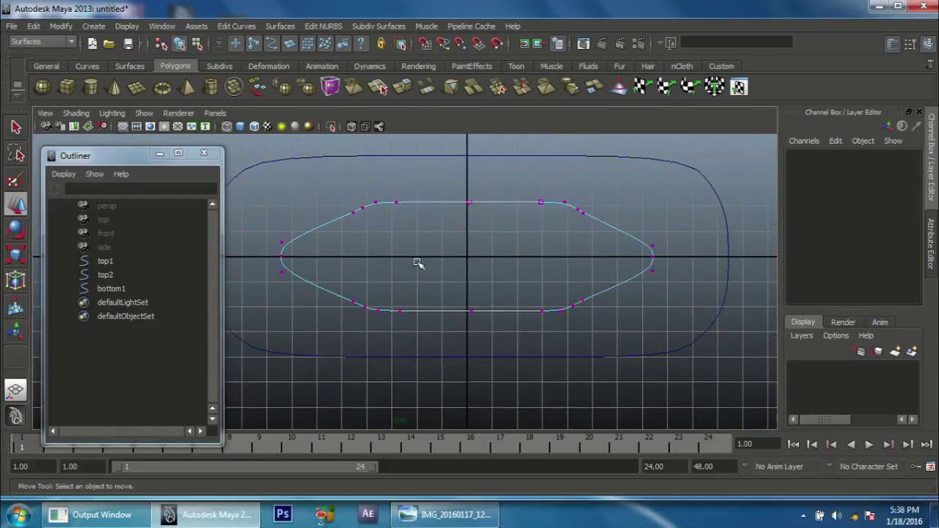
left_click_drag(271, 233, 300, 319)
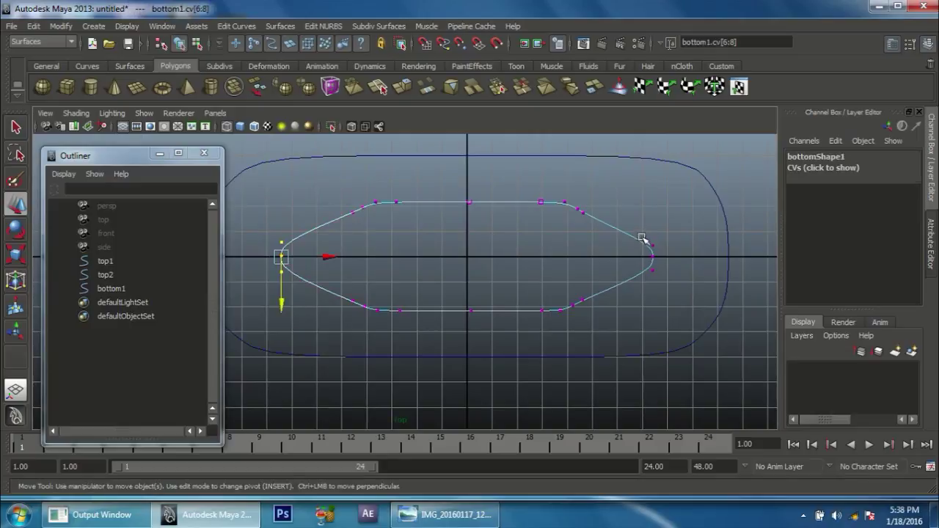
left_click_drag(644, 239, 689, 304, "shift")
left_click_drag(555, 184, 591, 222, "shift")
left_click_drag(595, 337, 544, 308, "shift")
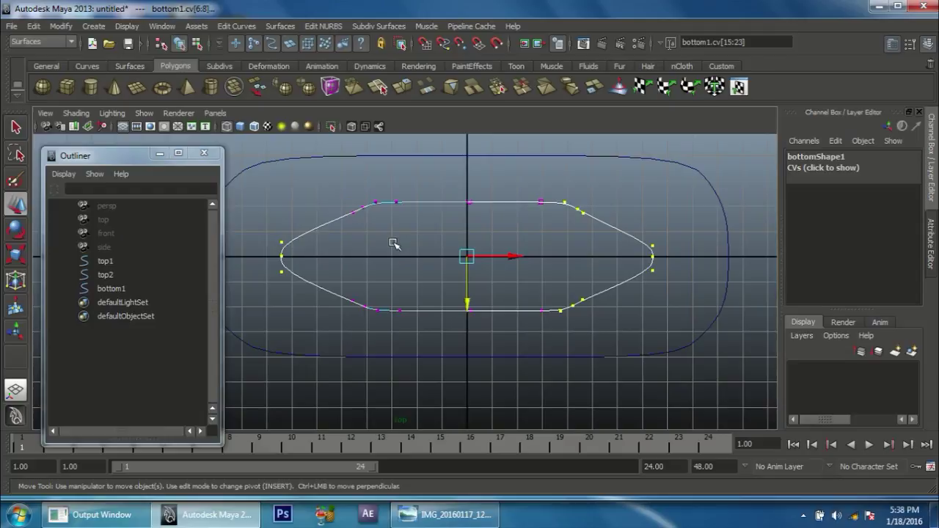
left_click_drag(394, 243, 346, 194, "shift")
left_click_drag(345, 294, 376, 325, "shift")
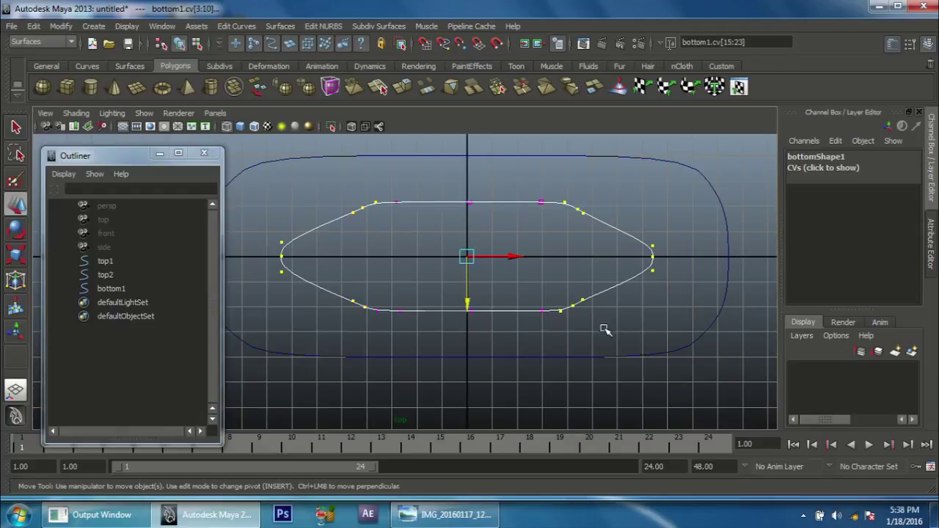
left_click(603, 329)
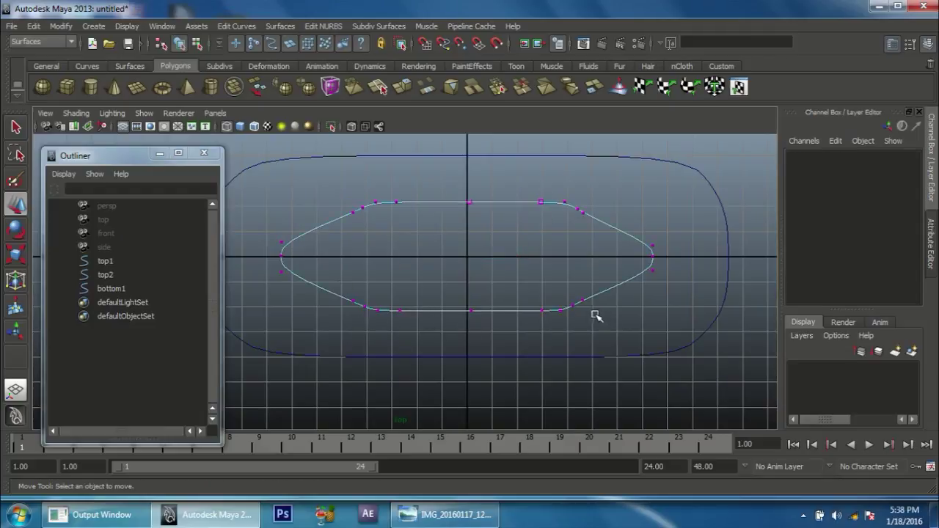
Scale bottom1's left-middle and right-middle points outward along X into pointed ends.
left_click(664, 258)
left_click(279, 253, "shift")
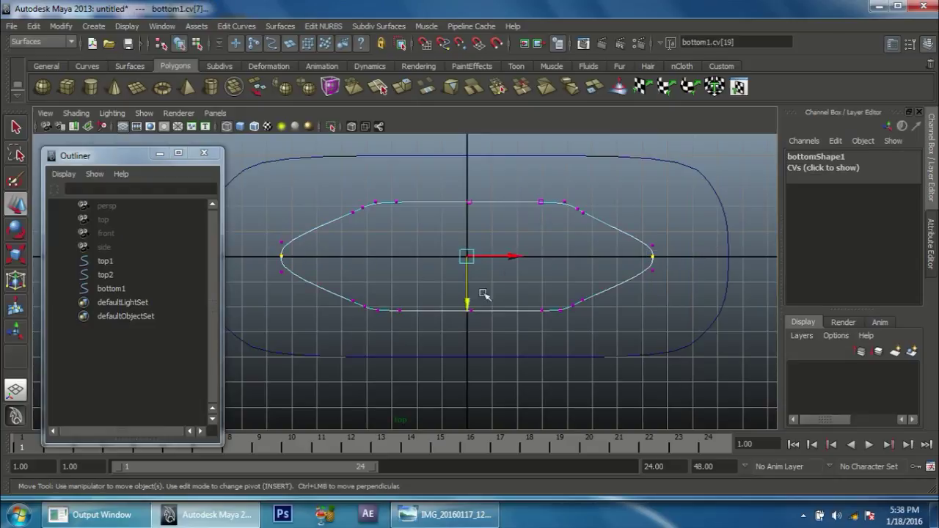
key("r")
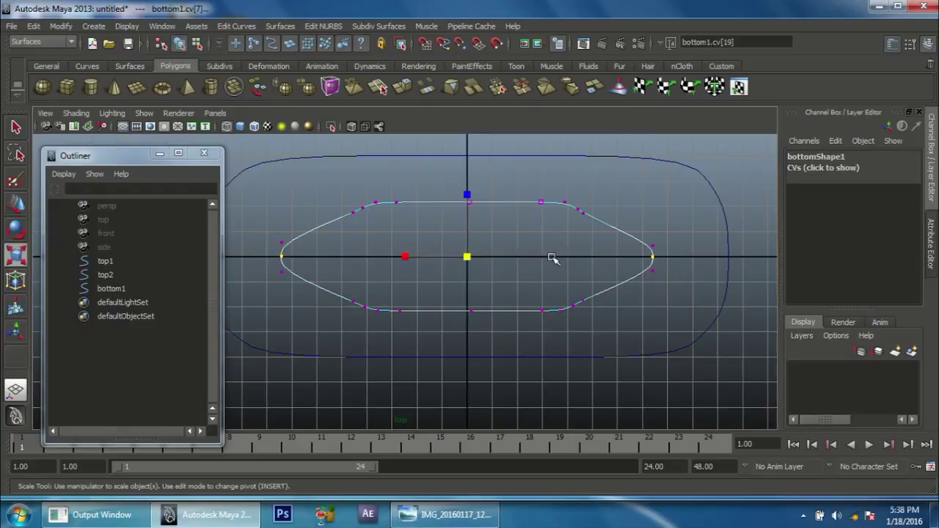
left_click_drag(407, 260, 577, 289)
mouse_move(577, 289)
right_mouse_down("alt")
mouse_move(594, 345)
mouse_move(578, 334)
right_mouse_up("alt")
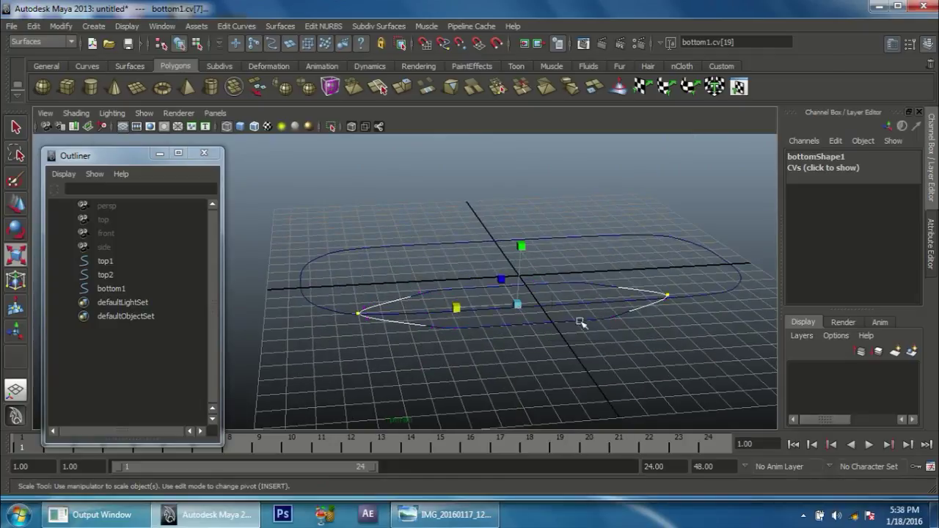
left_click(573, 320)
Lower bottom1 further along Y, checking it against the charger reference photo.
left_click(573, 321)
left_click_drag(518, 328, 441, 319, "alt")
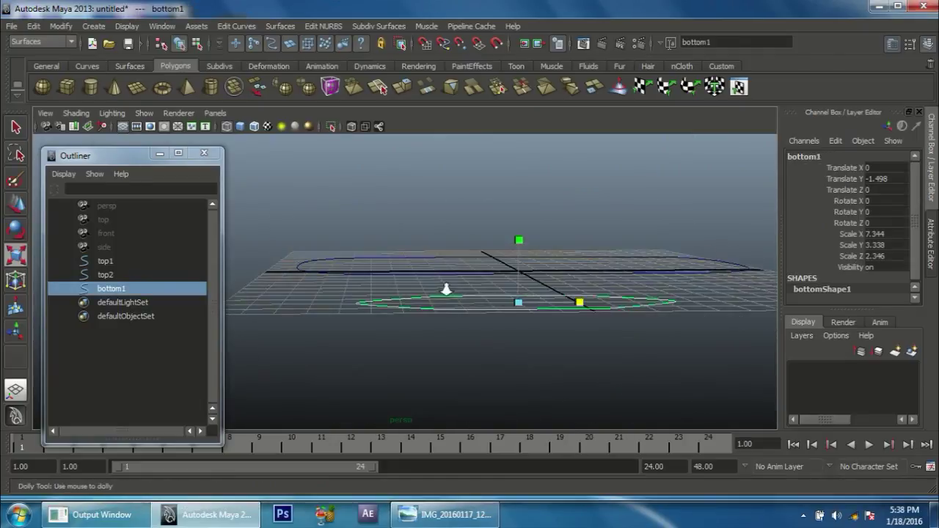
key("w")
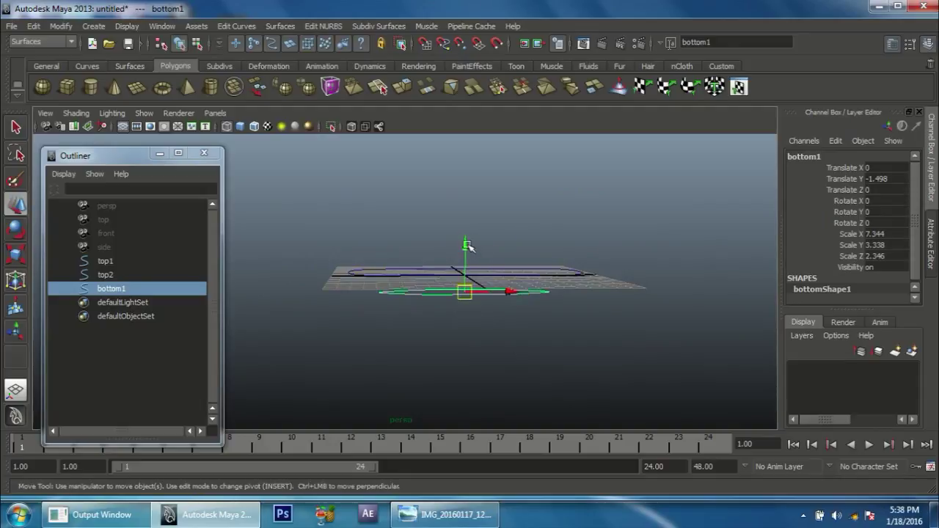
left_click_drag(466, 245, 465, 274)
right_click_drag(465, 275, 449, 317, "alt")
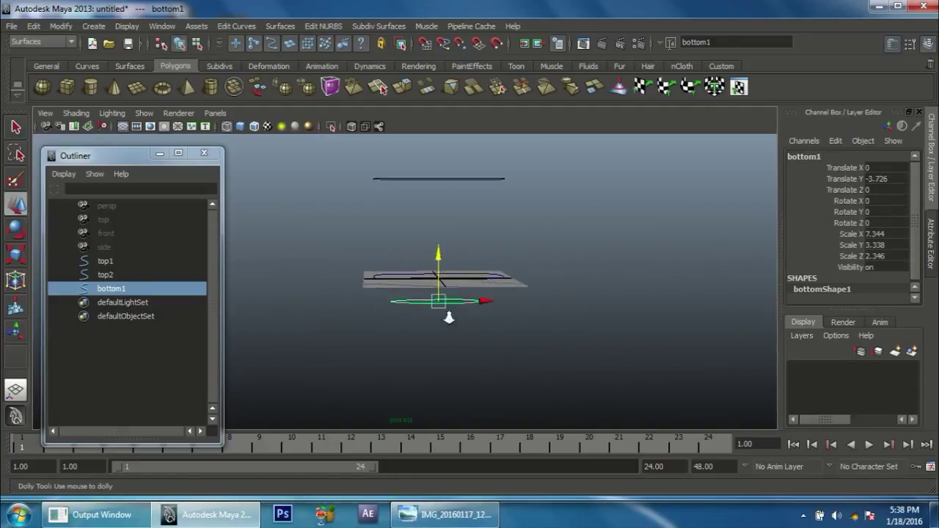
left_click(444, 514)
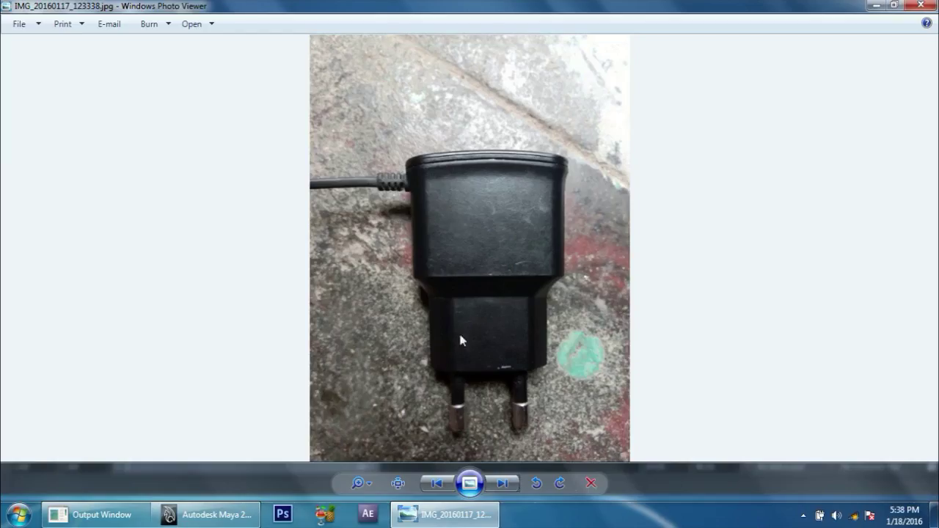
left_click(484, 516)
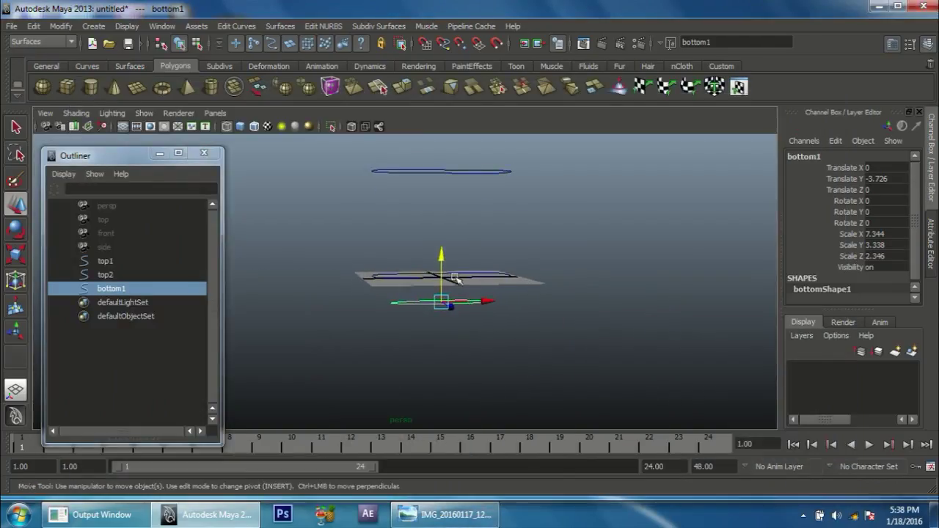
Duplicate bottom1 as bottom2, move it lower, and scale both bottom curves up slightly.
key("ctrl+d")
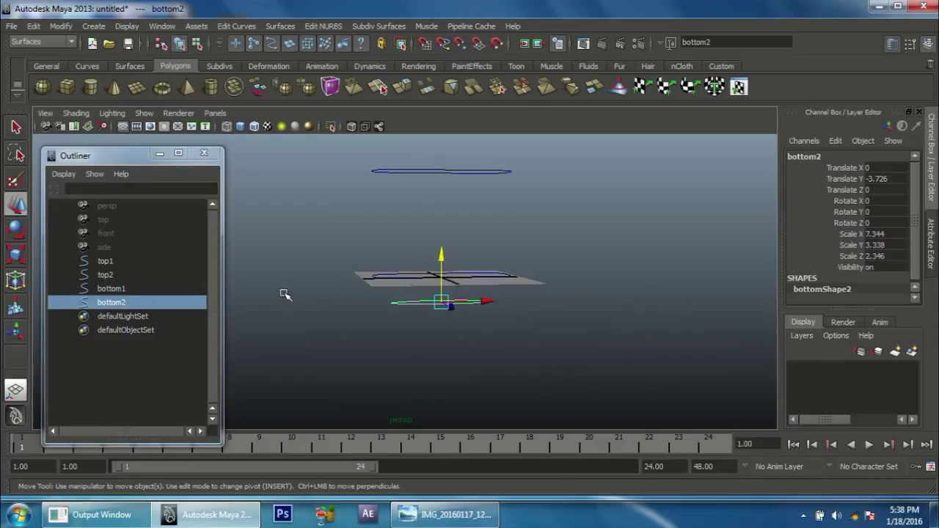
mouse_move(441, 257)
left_mouse_down()
mouse_move(448, 314)
mouse_move(421, 337)
mouse_move(506, 372)
mouse_move(531, 356)
left_mouse_up()
left_click(471, 317, "shift")
key("r")
mouse_move(453, 375)
left_mouse_down()
mouse_move(478, 387)
mouse_move(469, 368)
left_mouse_up()
key("ctrl+z")
mouse_move(491, 325)
left_mouse_down("alt")
mouse_move(499, 265)
mouse_move(577, 310)
left_mouse_up("alt")
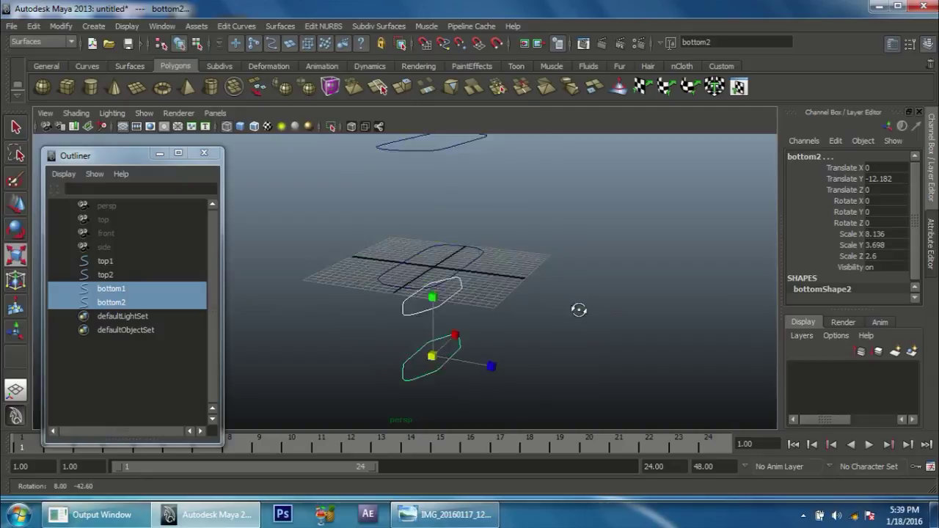
Inspect the four stacked rim curves from several angles against the reference photo.
right_click_drag(576, 310, 532, 287, "alt")
left_click_drag(532, 287, 565, 409, "alt")
left_click(619, 325)
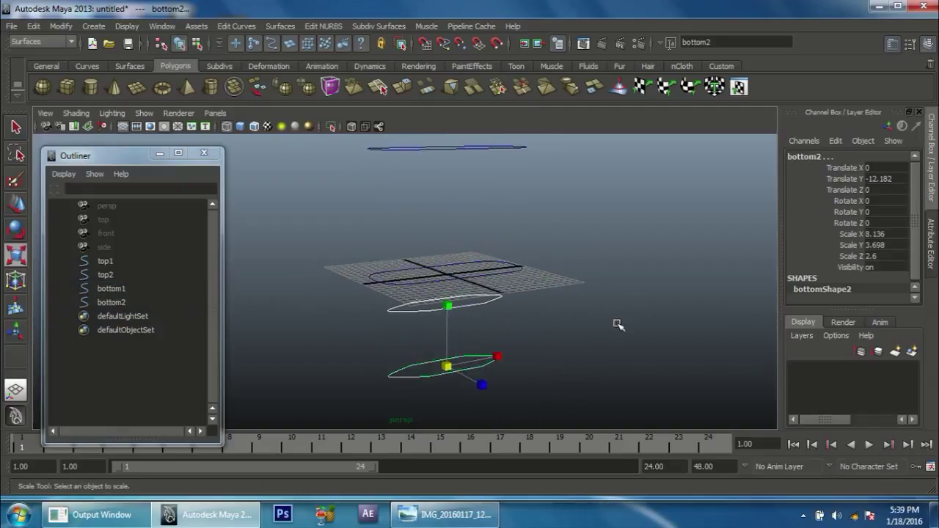
scroll(424, 288, "down", 3)
mouse_move(424, 289)
left_mouse_down("alt")
mouse_move(380, 318)
mouse_move(380, 279)
left_mouse_up("alt")
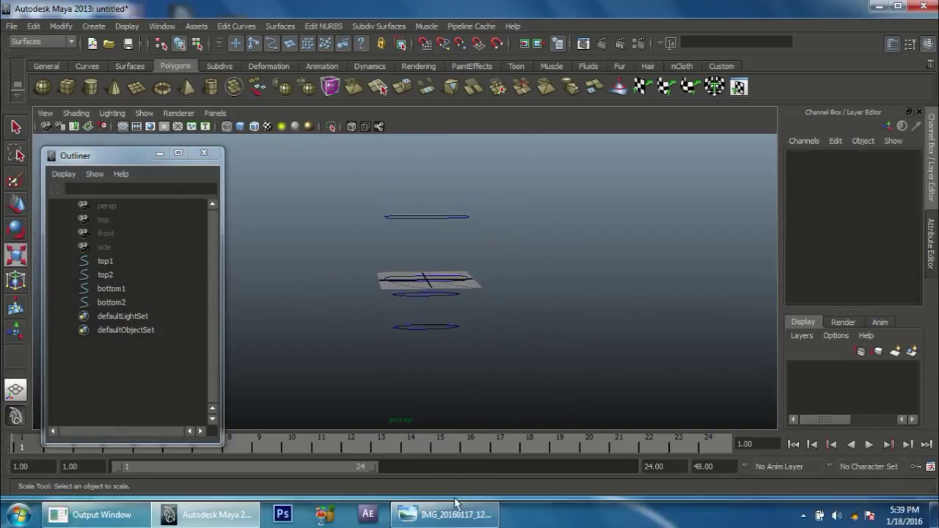
key("alt+Tab")
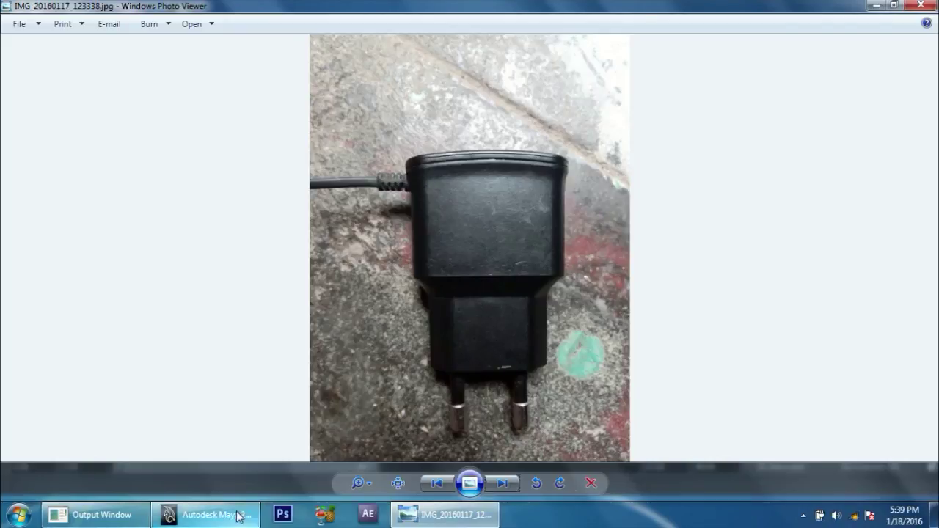
left_click(209, 515)
mouse_move(377, 325)
left_mouse_down("alt")
mouse_move(477, 356)
mouse_move(384, 304)
mouse_move(438, 325)
mouse_move(526, 283)
mouse_move(566, 309)
left_mouse_up("alt")
scroll(547, 290, "up", 1)
scroll(553, 294, "up", 1)
left_click(470, 185)
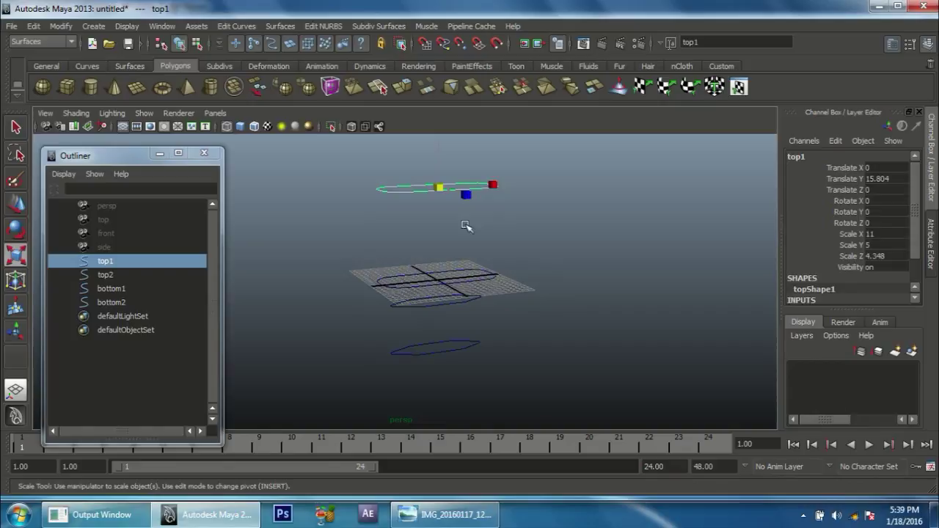
Loft a body surface between the top1 and top2 curves and view it smooth-shaded.
left_click(518, 290, "shift")
scroll(535, 262, "down", 5)
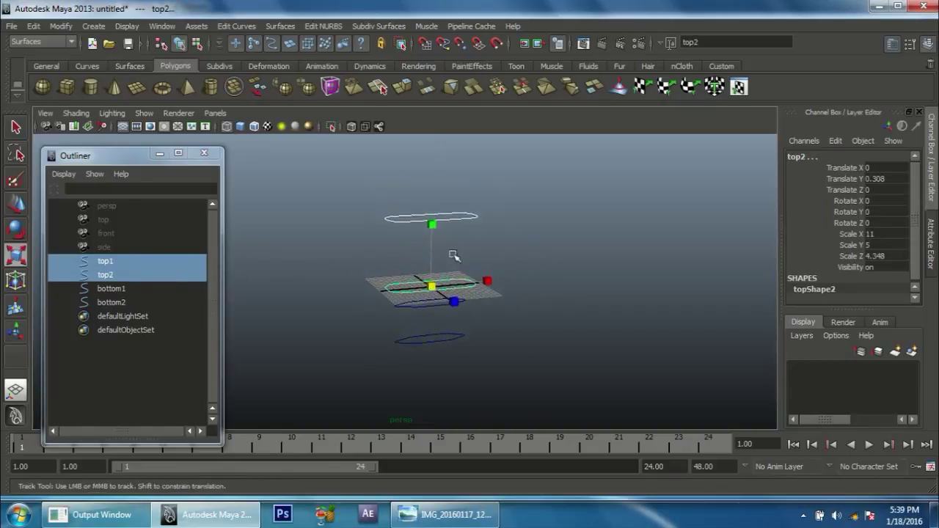
left_click(279, 25)
left_click(293, 63)
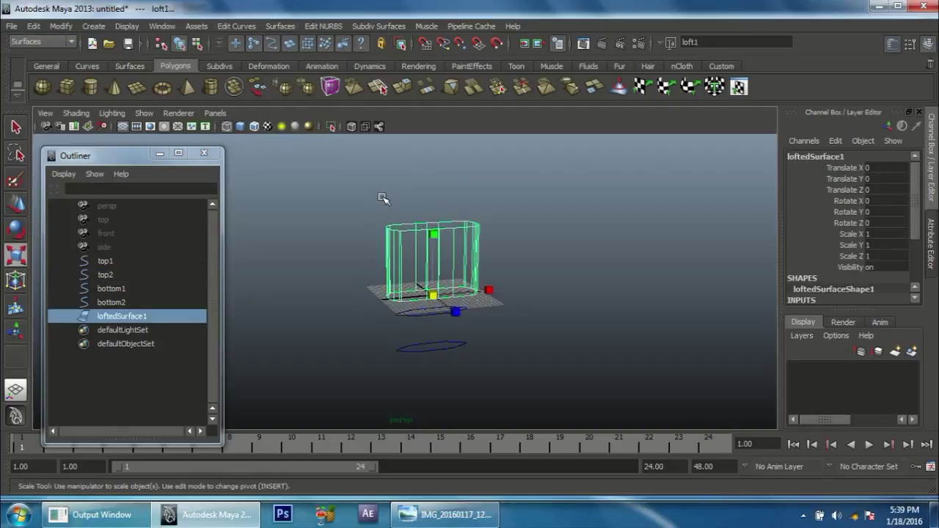
scroll(523, 289, "up", 3)
key("5")
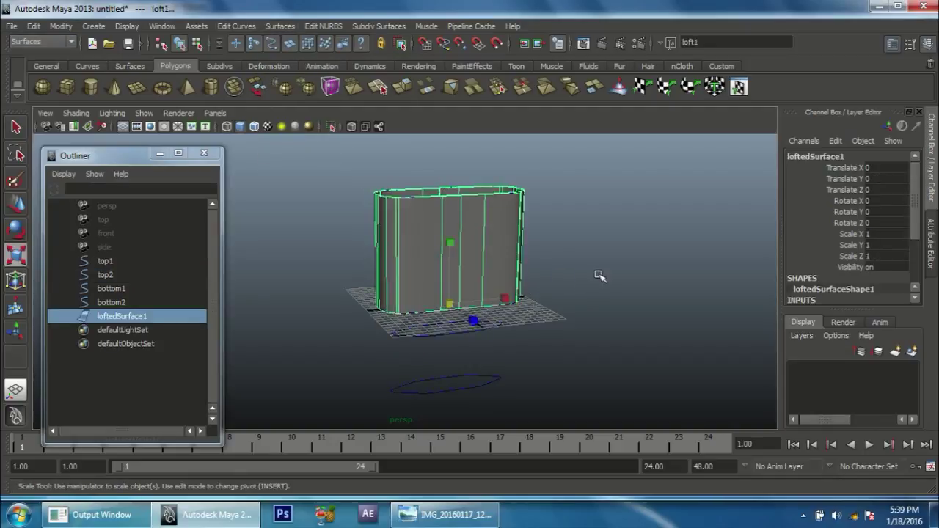
left_click_drag(598, 273, 577, 304, "alt")
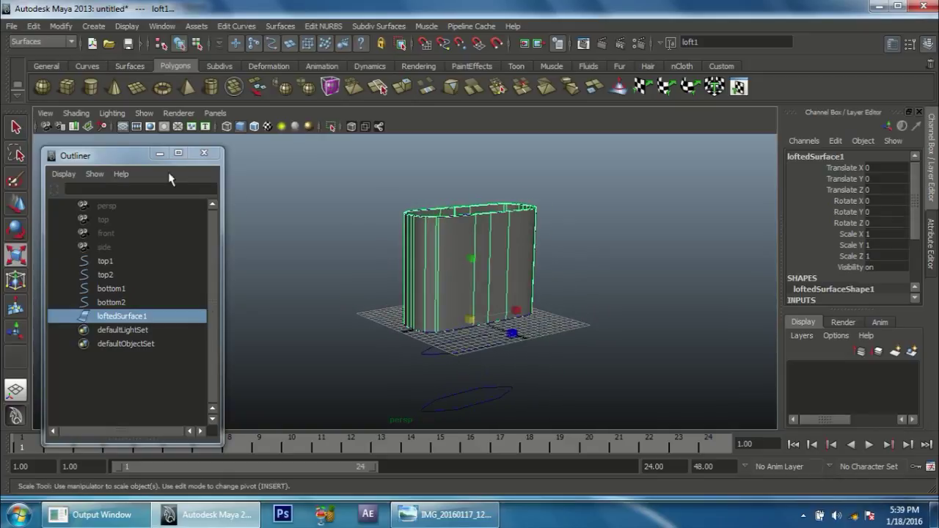
left_click(565, 261)
left_click(512, 256)
left_click(570, 259)
Turn off Two Sided Lighting in the viewport Lighting menu.
left_click(112, 113)
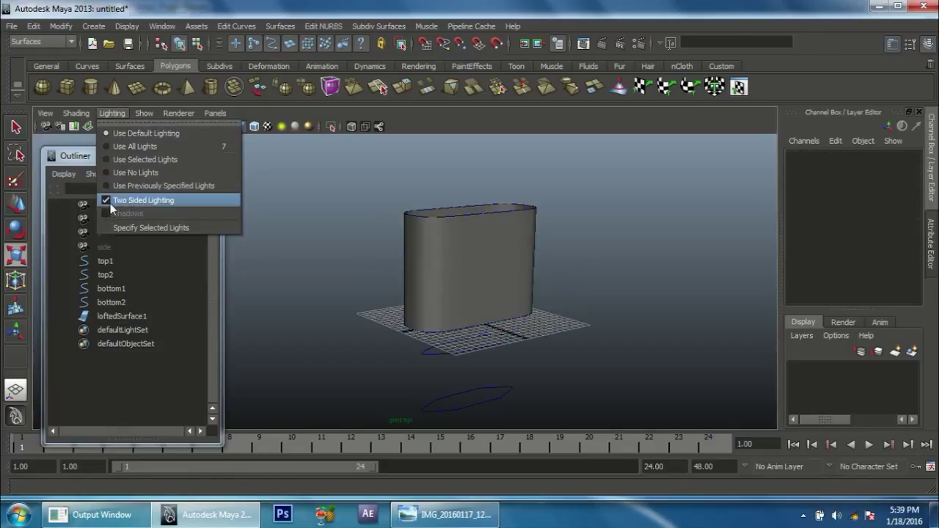
left_click(124, 200)
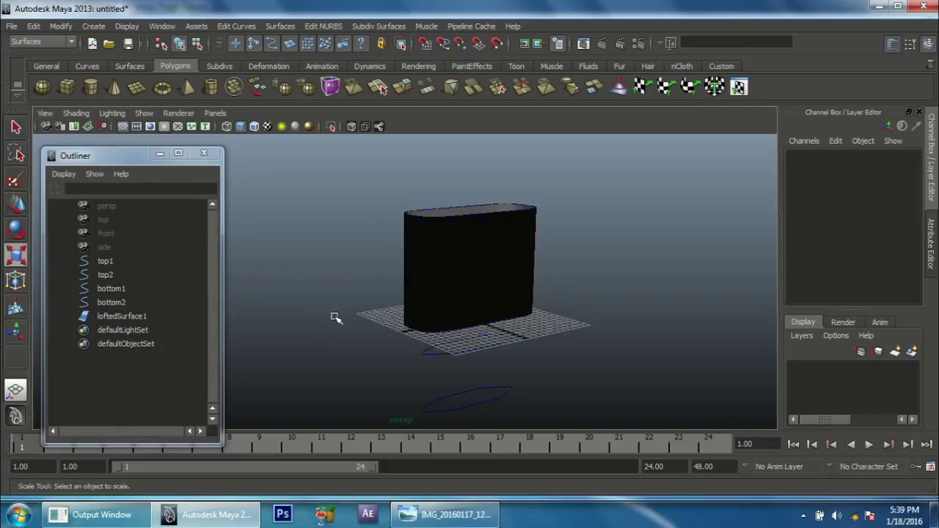
mouse_move(357, 303)
left_mouse_down("alt")
mouse_move(339, 335)
mouse_move(382, 315)
left_mouse_up("alt")
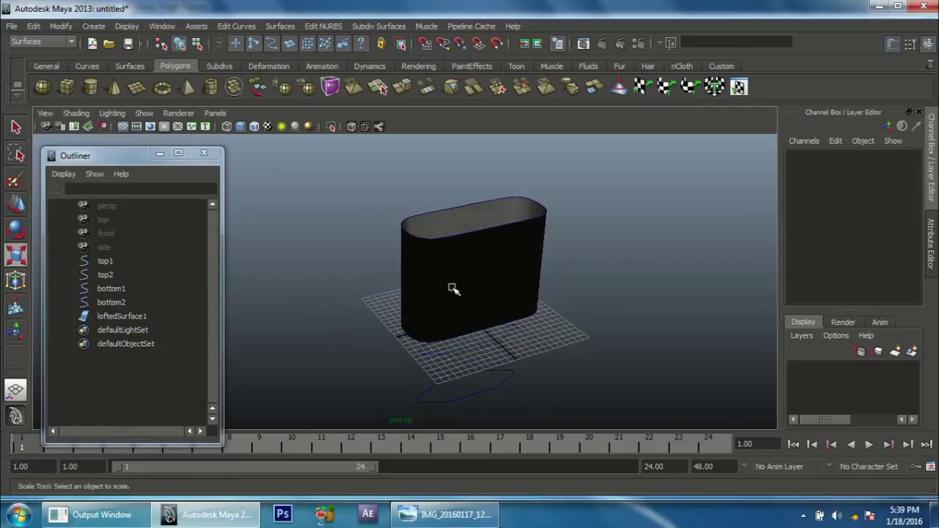
Reverse loftedSurface1's surface direction so the body shades grey instead of black.
left_click(479, 222)
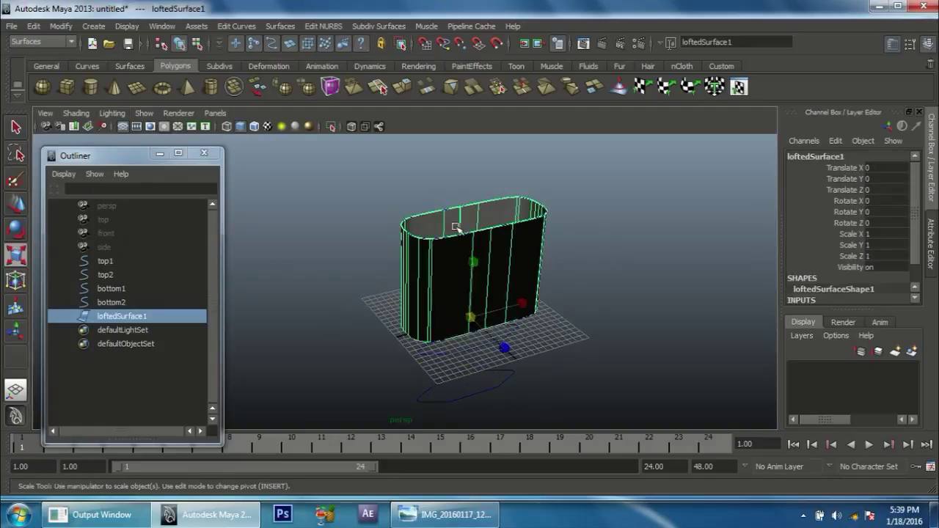
left_click_drag(447, 259, 434, 236, "alt")
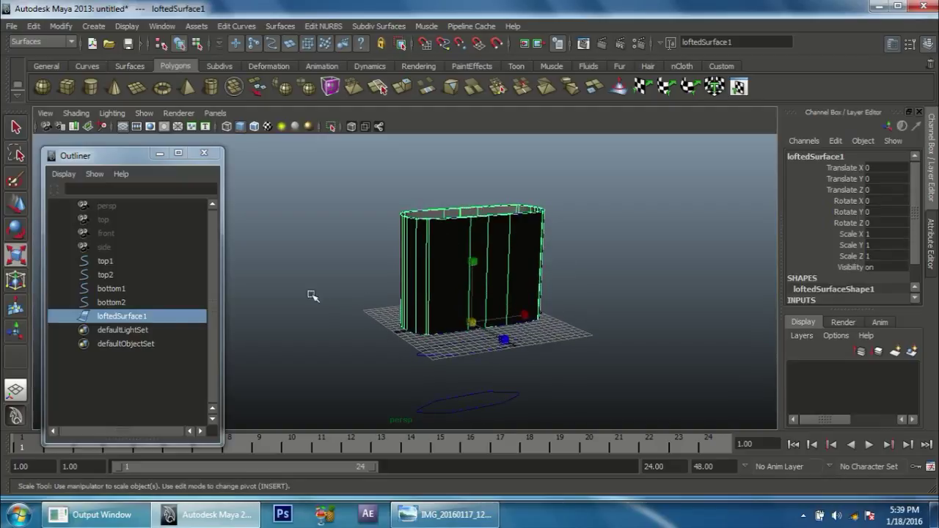
left_click(603, 257)
left_click(528, 267)
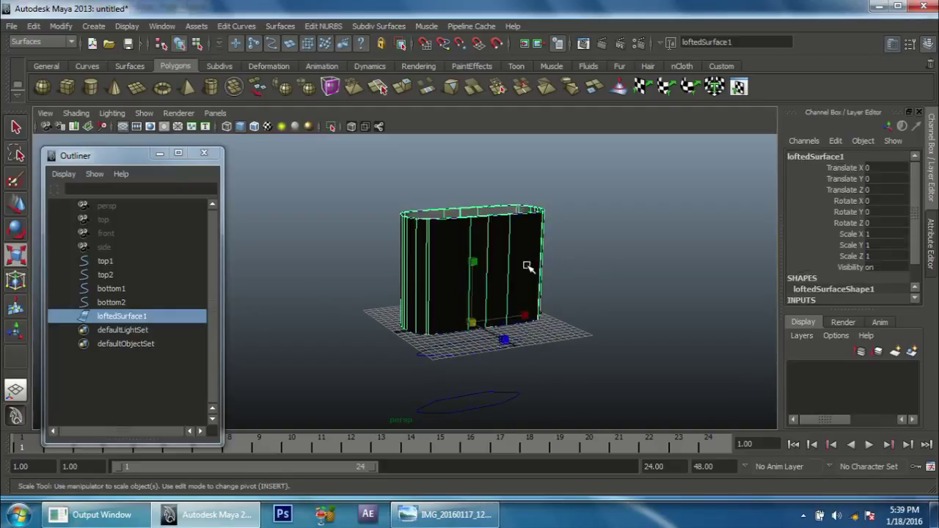
left_click(324, 26)
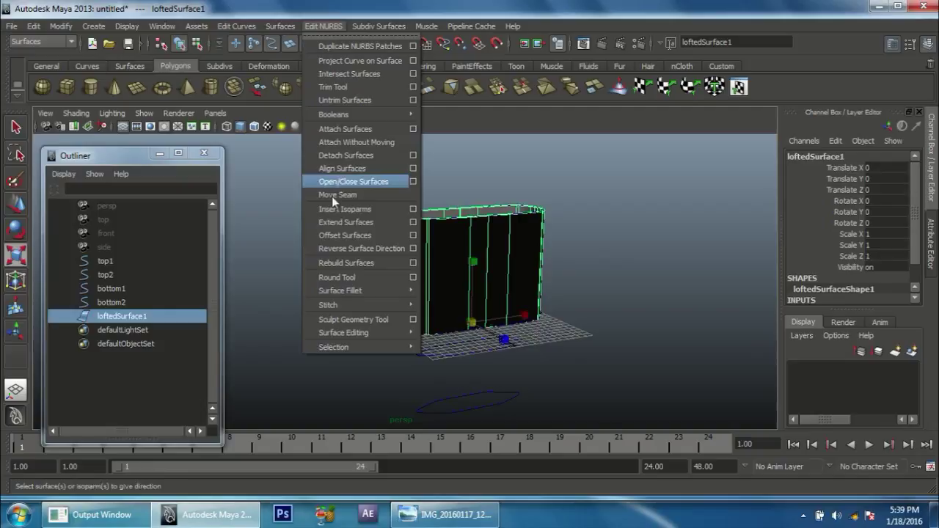
left_click(353, 251)
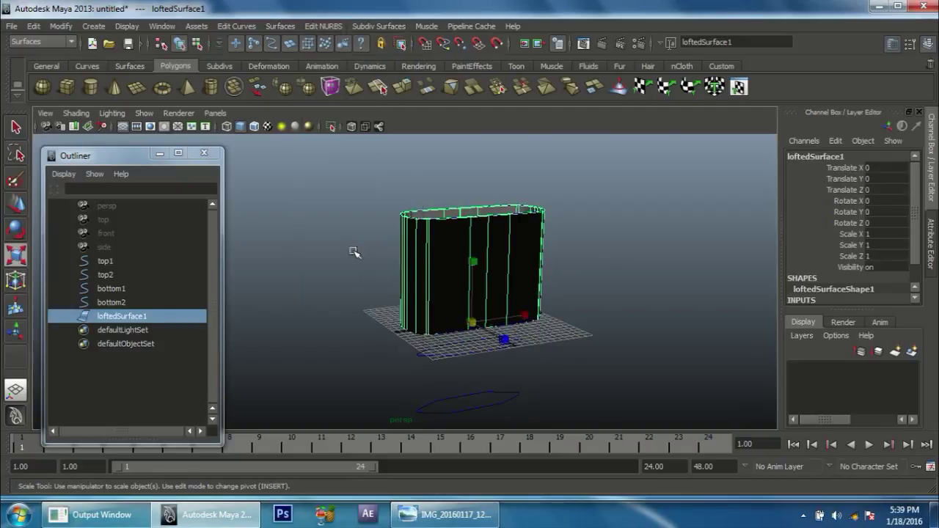
left_click(357, 278)
mouse_move(352, 335)
left_mouse_down("alt")
mouse_move(353, 310)
mouse_move(452, 324)
mouse_move(469, 388)
mouse_move(463, 351)
left_mouse_up("alt")
left_click(481, 289)
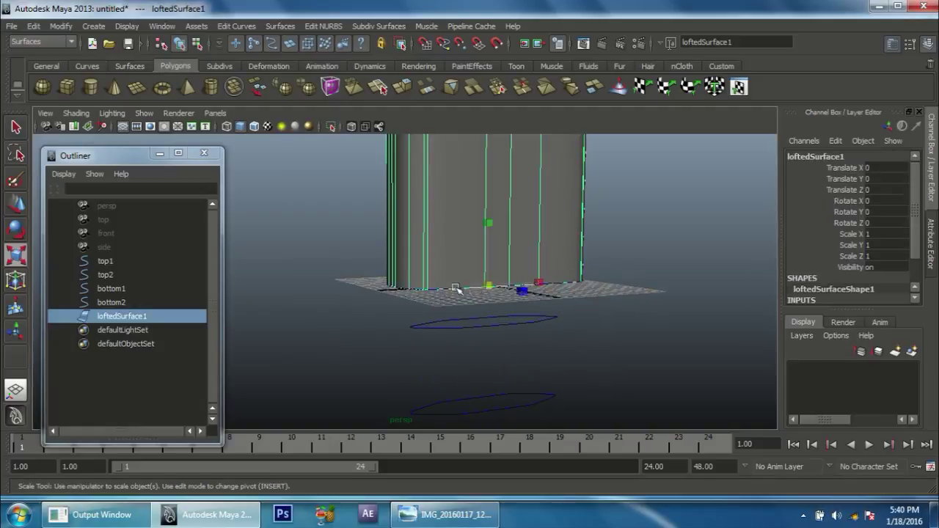
left_click(107, 276)
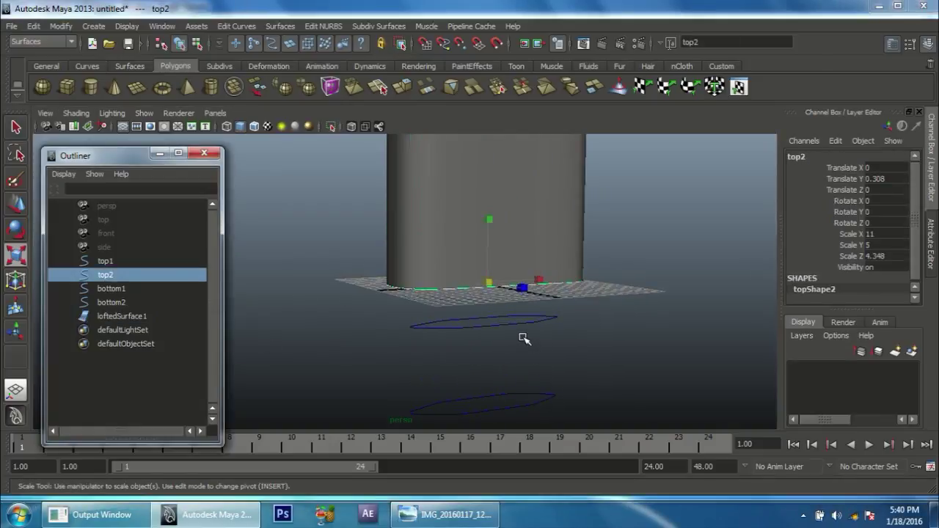
Loft a tapered loftedSurface2 from the top2 curve down to bottom1.
left_click_drag(512, 332, 503, 305, "shift")
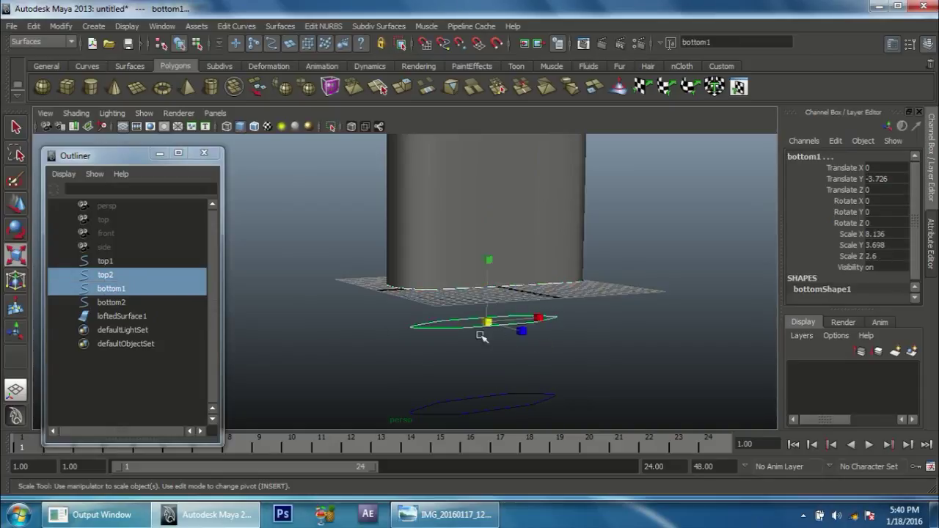
right_click_drag(602, 339, 438, 311, "alt")
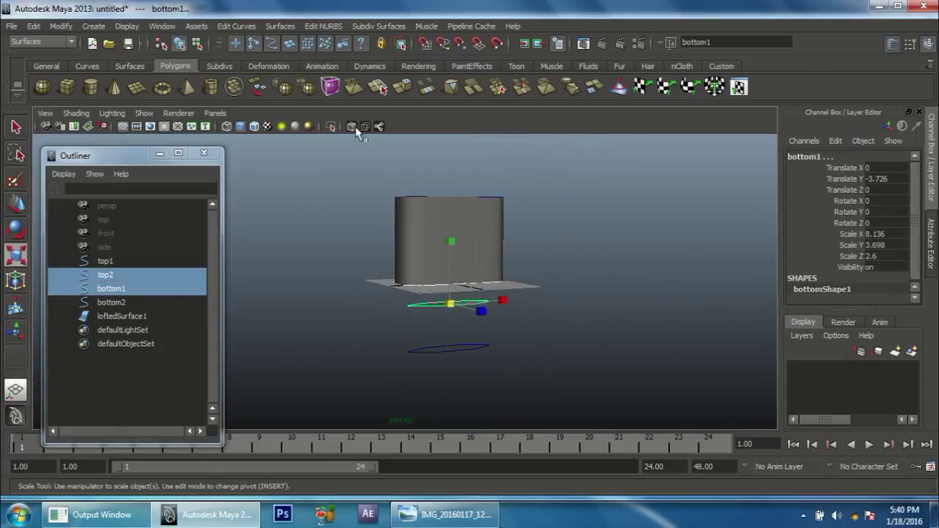
left_click(279, 26)
left_click(283, 56)
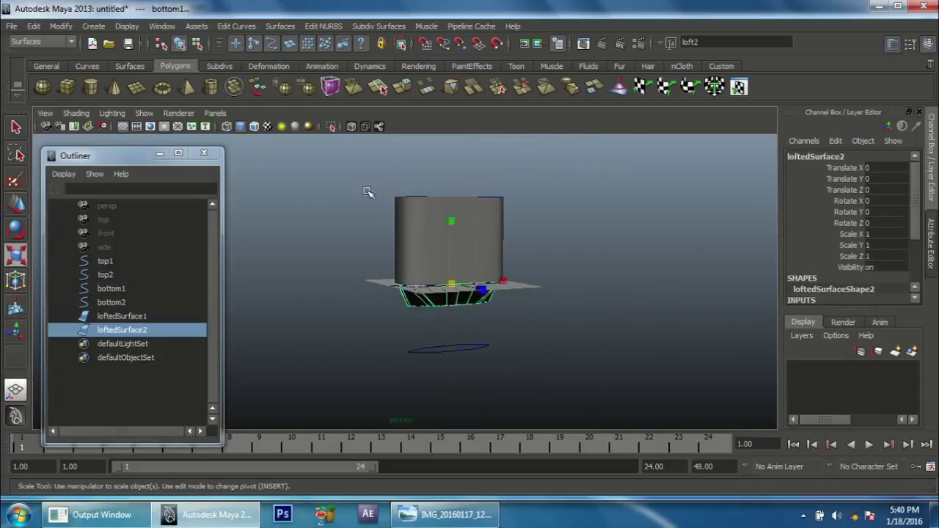
right_click_drag(368, 192, 541, 329, "alt")
left_click(618, 312)
left_click(472, 310)
mouse_move(566, 325)
left_mouse_down("alt")
mouse_move(593, 300)
mouse_move(434, 330)
left_mouse_up("alt")
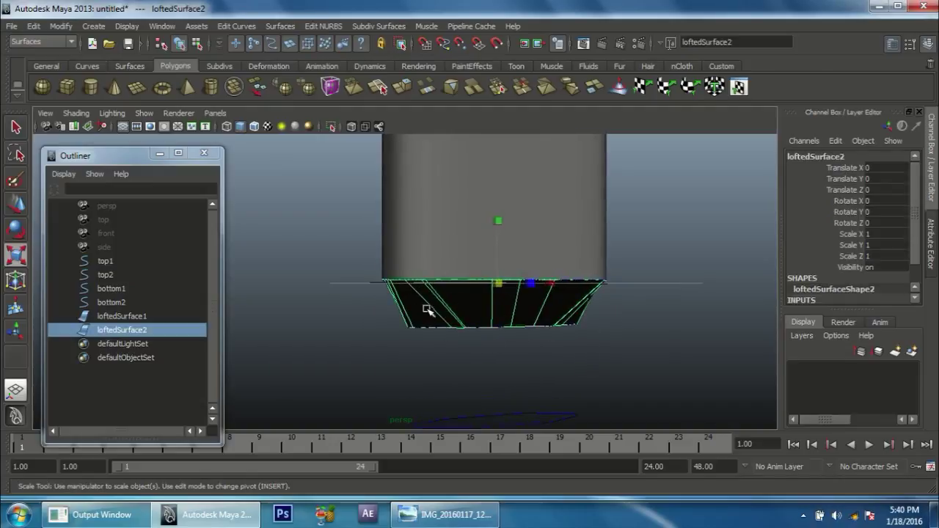
mouse_move(503, 318)
left_mouse_down("alt")
mouse_move(520, 262)
mouse_move(506, 286)
mouse_move(517, 321)
mouse_move(447, 339)
mouse_move(484, 353)
left_mouse_up("alt")
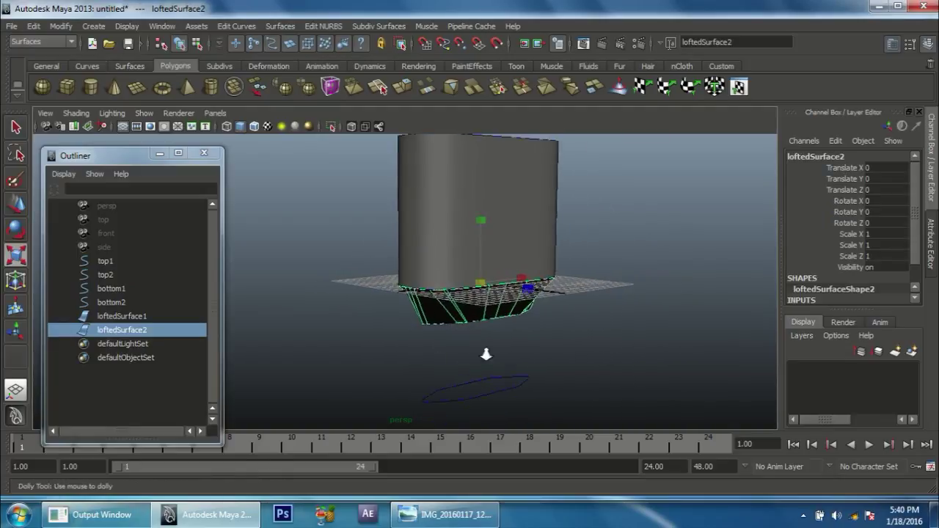
Apply Edit NURBS > Reverse Surface Direction to loftedSurface2, then reselect it to confirm grey shading.
left_click(324, 27)
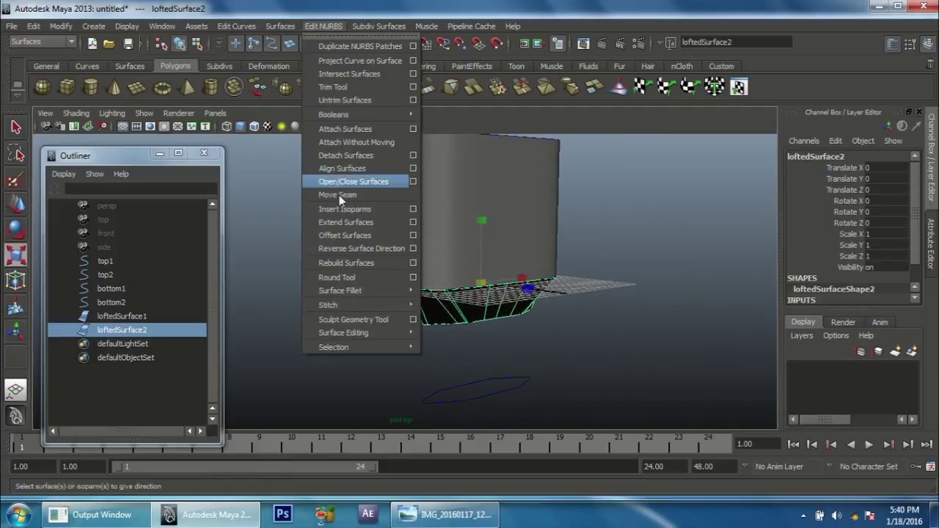
left_click(347, 248)
mouse_move(602, 293)
right_mouse_down("alt")
mouse_move(646, 289)
mouse_move(608, 275)
right_mouse_up("alt")
left_click(623, 285)
key("r")
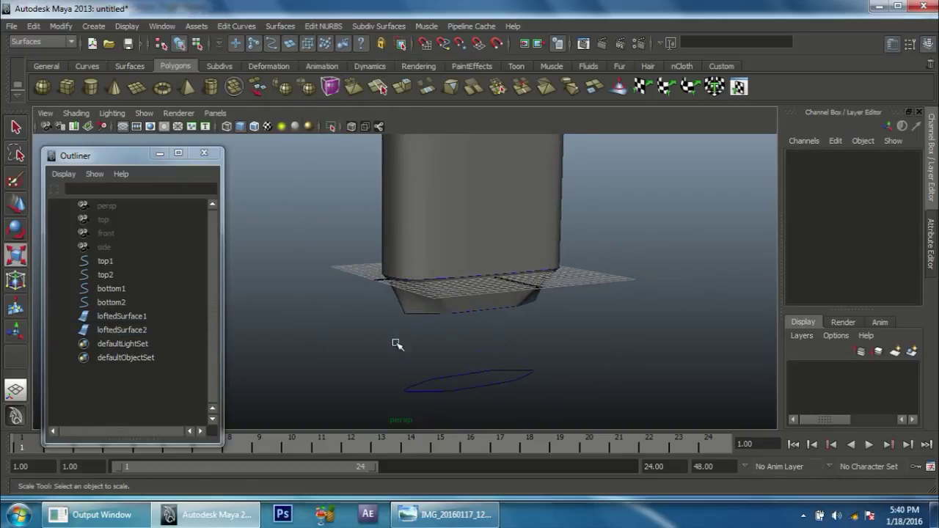
left_click(486, 311)
left_click(487, 309)
left_click(484, 312)
left_click(484, 312)
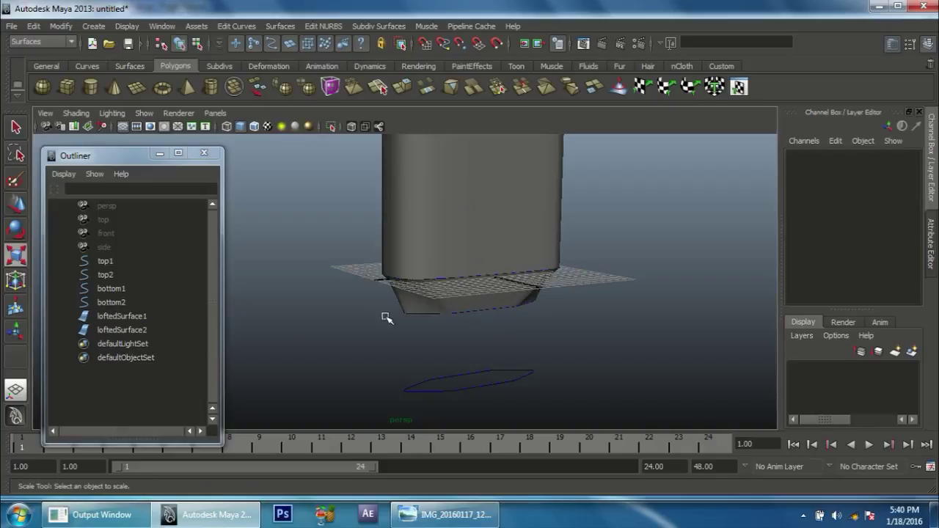
left_click(456, 316)
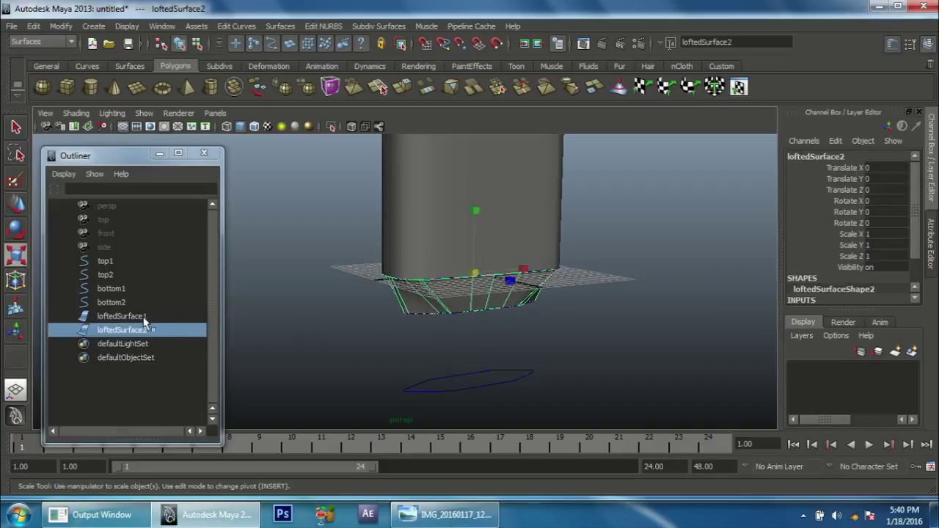
Loft a surface between the bottom1 and bottom2 curves.
left_click(117, 290)
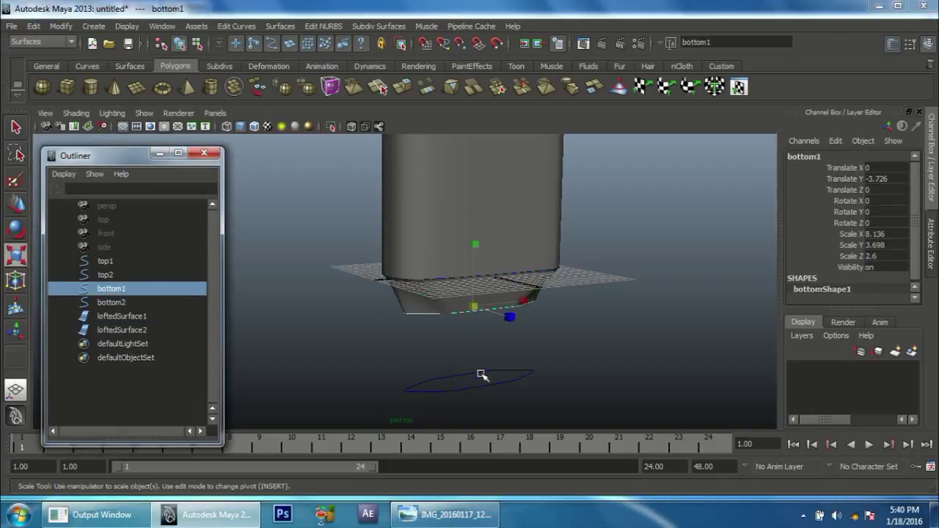
left_click_drag(497, 377, 512, 416, "shift")
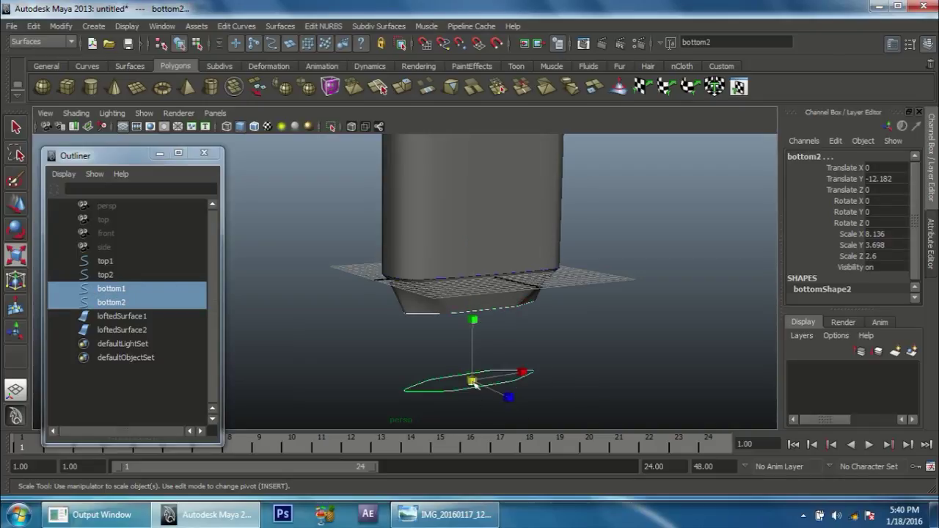
scroll(599, 350, "down", 3)
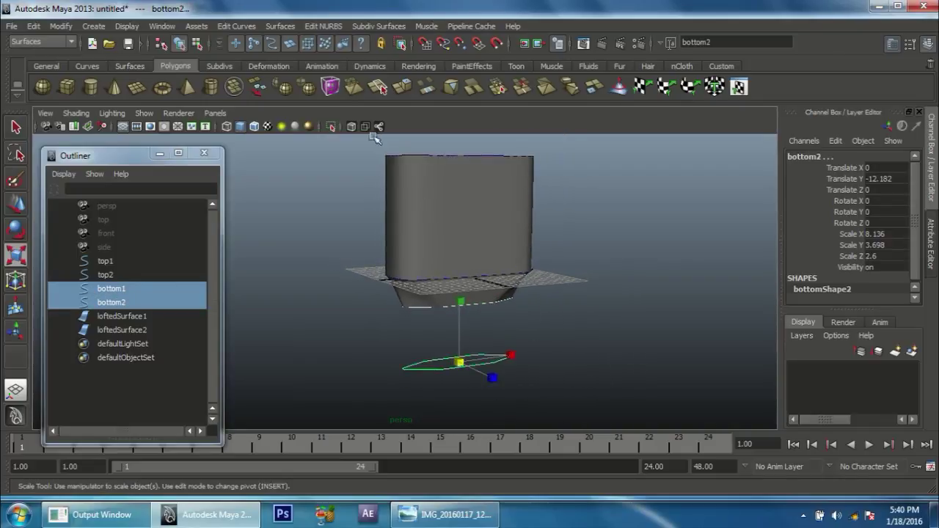
left_click(323, 26)
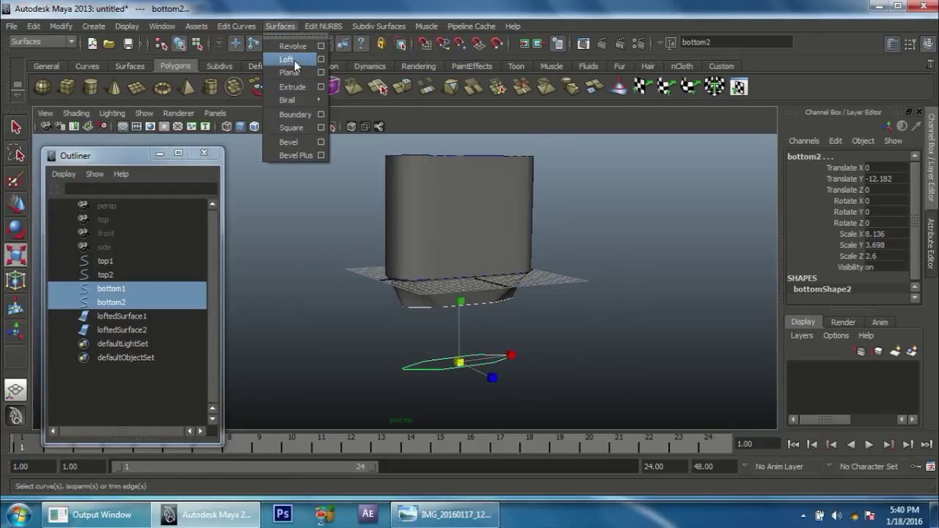
left_click(287, 59)
scroll(614, 329, "up", 2)
Reverse loftedSurface3's surface direction so it shades grey, then compare with the reference photo.
left_click(636, 313)
left_click(436, 344)
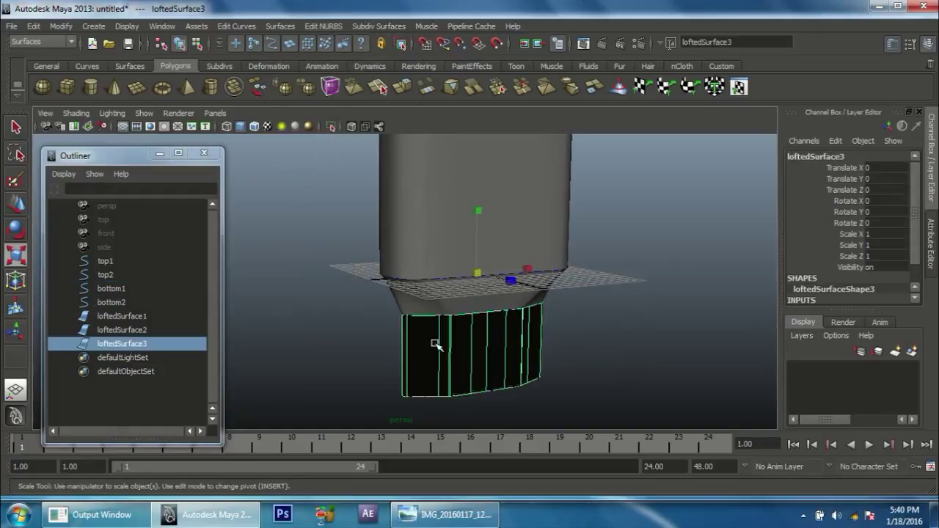
left_click(321, 27)
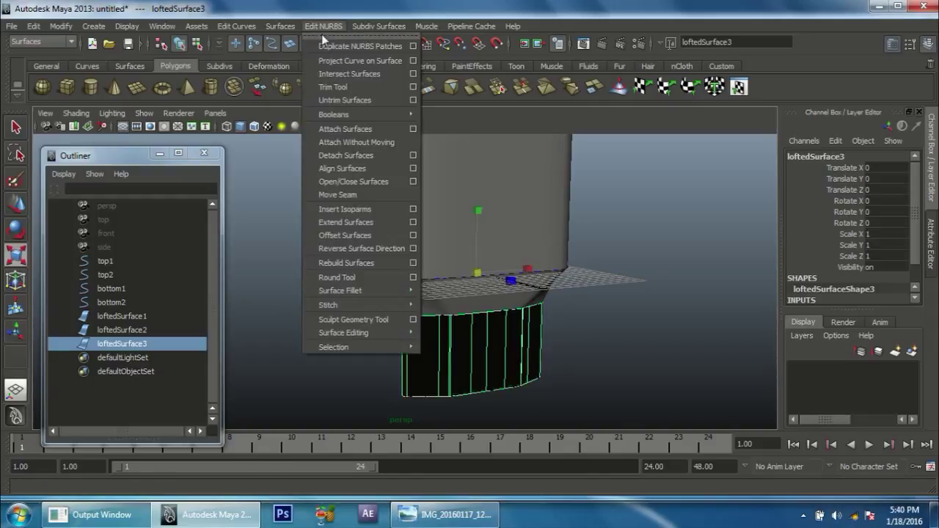
left_click(384, 248)
left_click(653, 323)
mouse_move(653, 323)
left_mouse_down("alt")
mouse_move(482, 283)
mouse_move(514, 294)
mouse_move(448, 292)
left_mouse_up("alt")
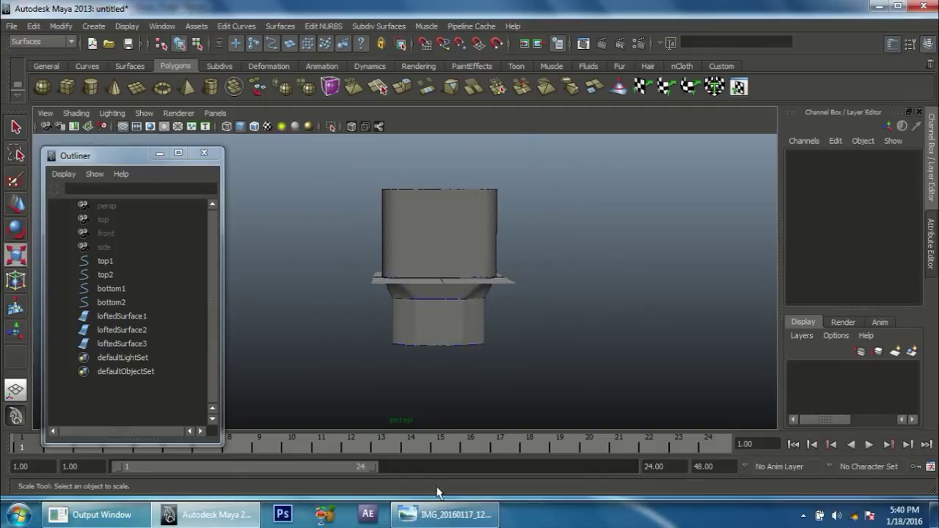
left_click(447, 514)
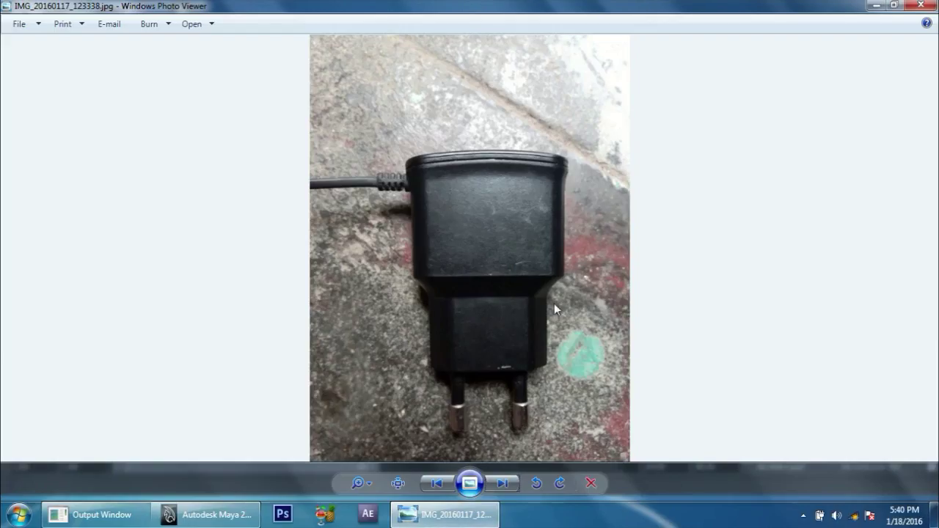
Minimize the charger reference photo and view the Maya model from slightly above.
left_click(458, 517)
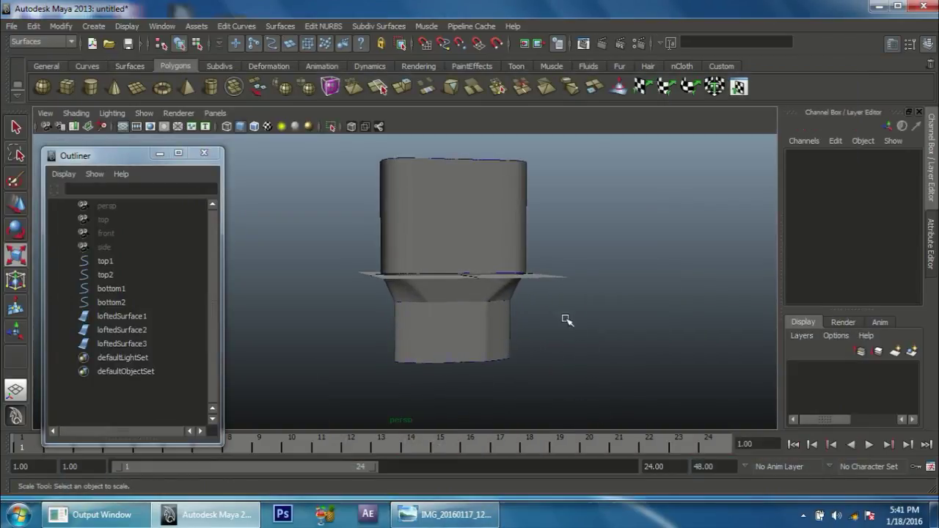
mouse_move(553, 319)
left_mouse_down("alt")
mouse_move(572, 330)
mouse_move(541, 336)
mouse_move(564, 319)
mouse_move(534, 264)
left_mouse_up("alt")
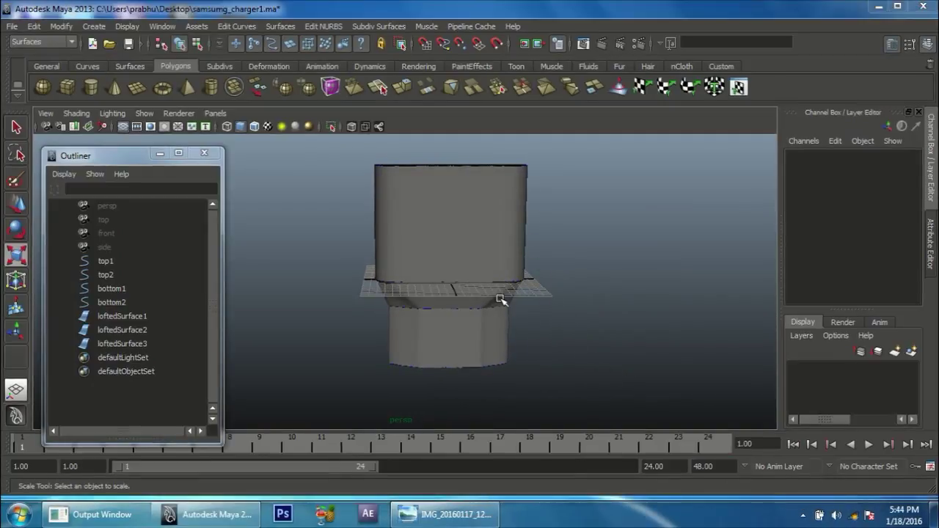
Select the three lofted surfaces, loftedSurface1 to loftedSurface3.
left_click_drag(503, 302, 554, 307, "alt")
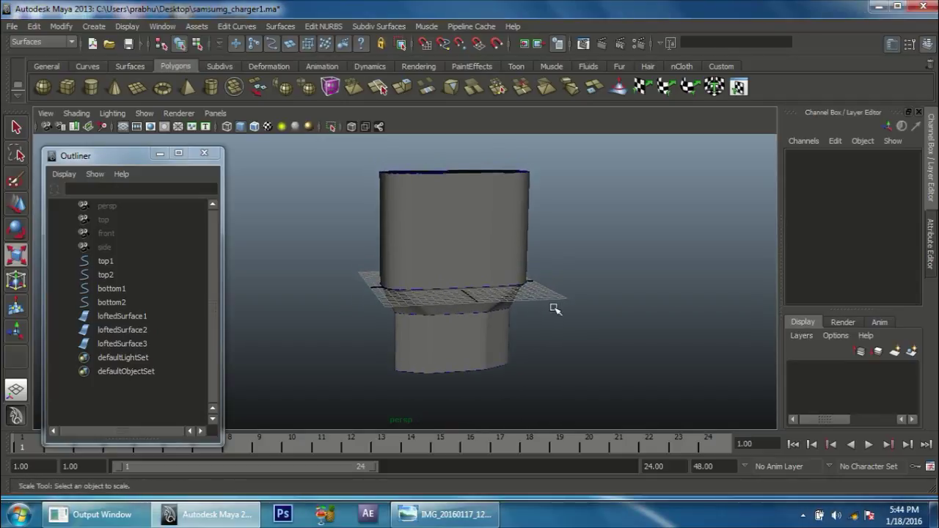
left_click(505, 246)
scroll(463, 280, "up", 2)
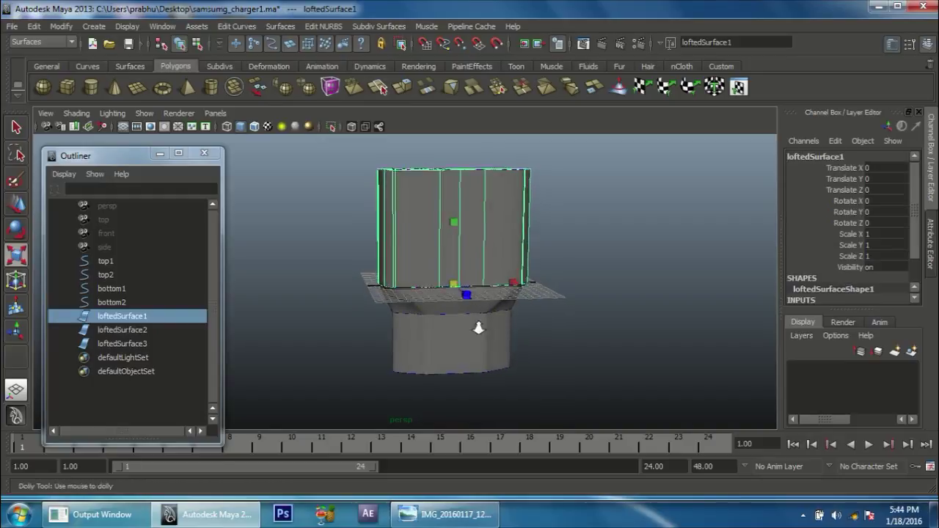
scroll(470, 323, "up", 1)
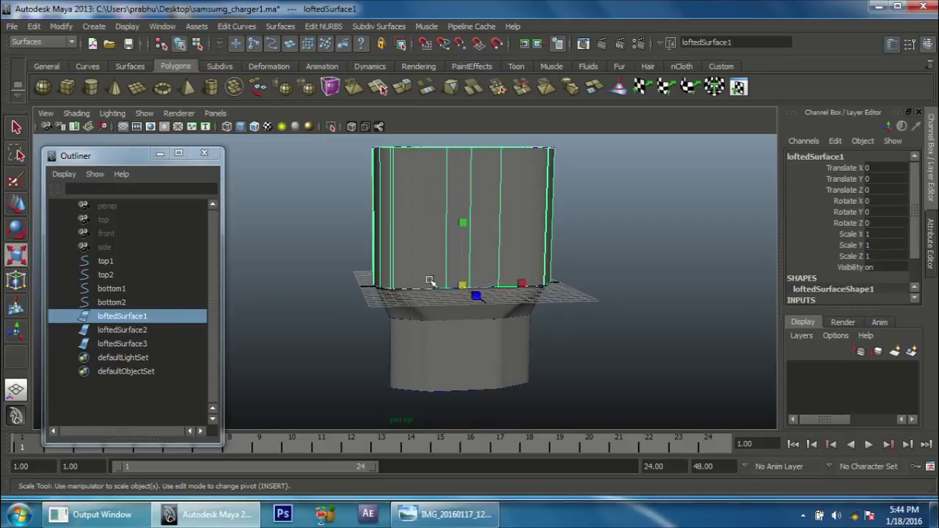
left_click(139, 332, "shift")
left_click(130, 344, "shift")
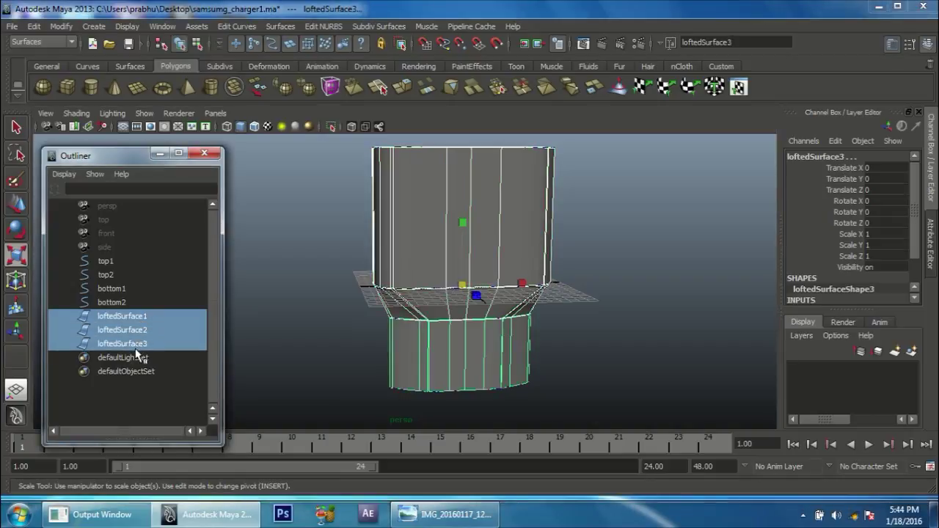
scroll(432, 325, "down", 2)
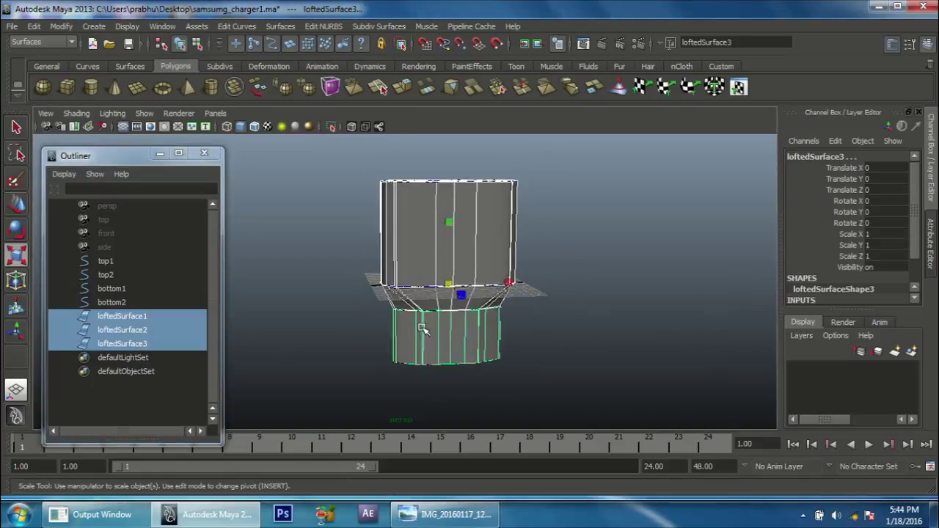
Duplicate the three lofts and shift the copy left to Translate X -27.778.
key("w")
key("ctrl+d")
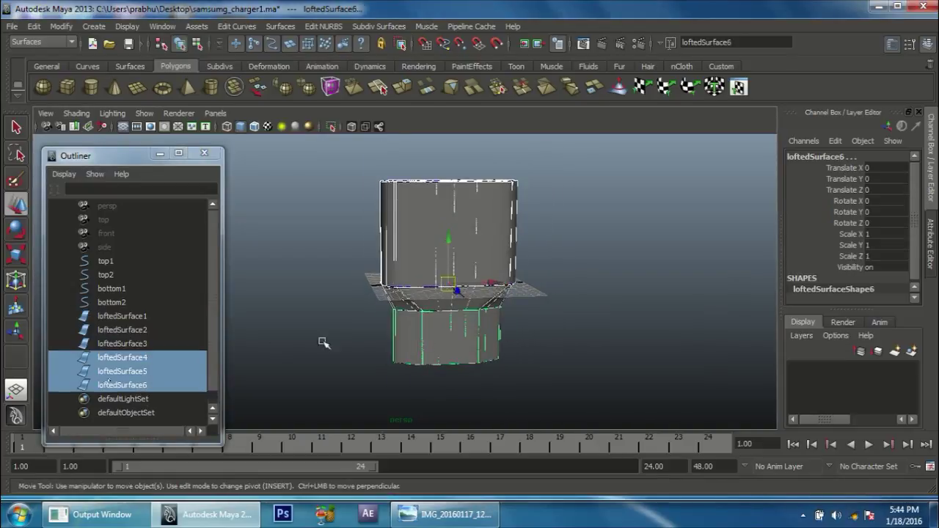
left_click_drag(418, 338, 455, 351, "alt")
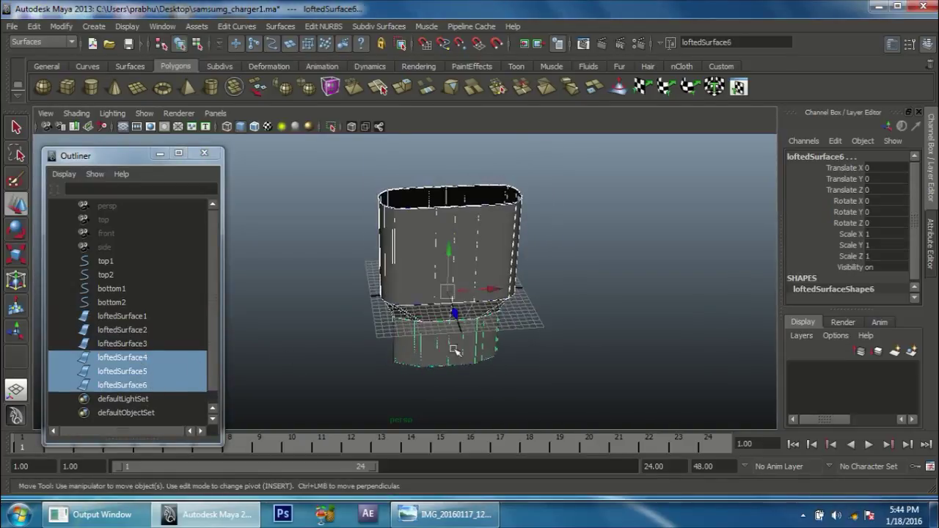
left_click_drag(495, 290, 314, 313)
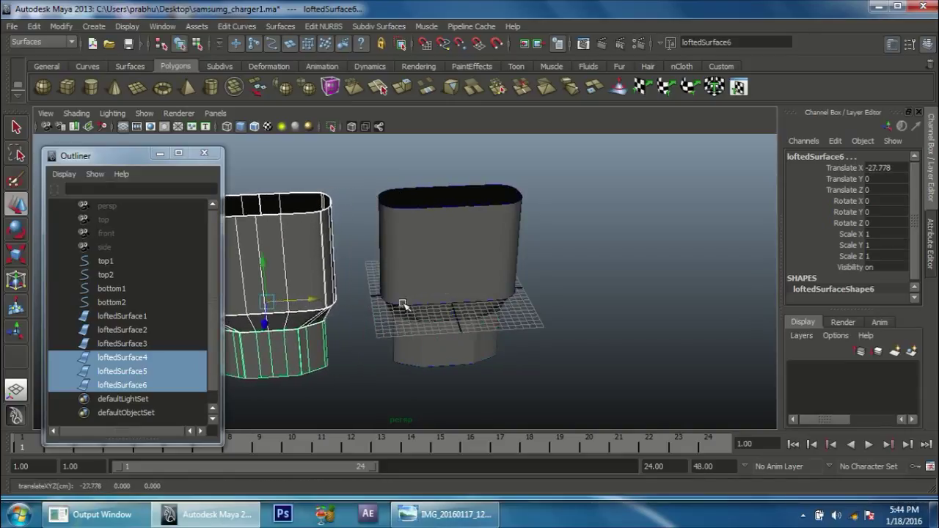
scroll(587, 307, "down", 1)
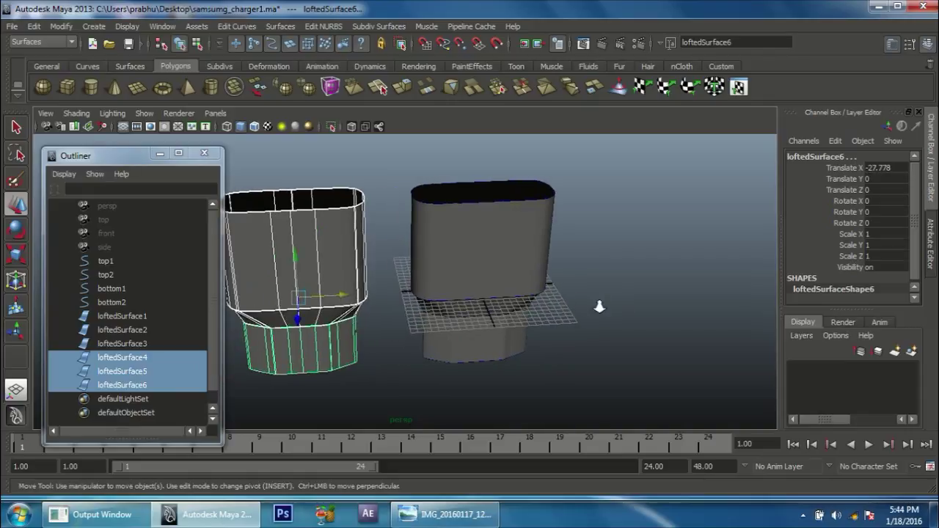
scroll(600, 310, "down", 1)
left_click_drag(396, 181, 473, 312)
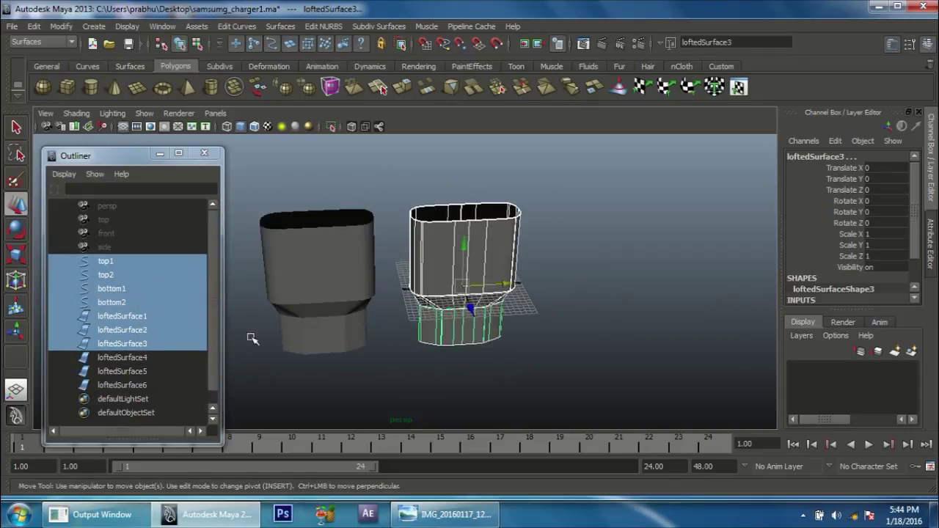
Group the original curves and lofted surfaces into group1 with Ctrl+G.
key("ctrl+g")
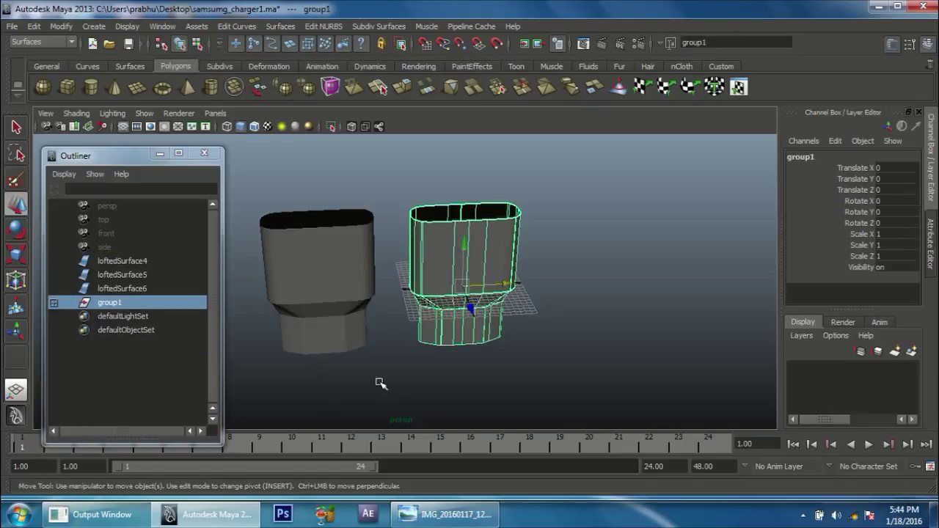
left_click(114, 303)
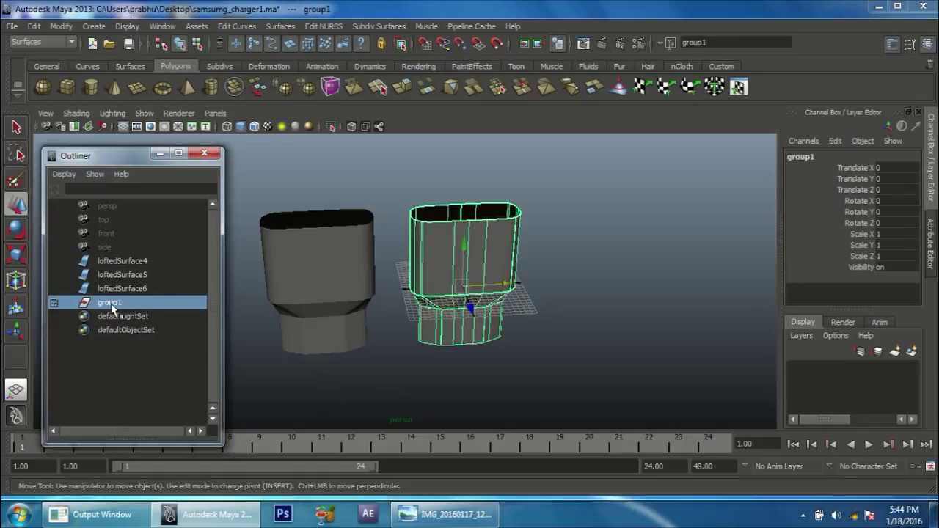
left_click(886, 268)
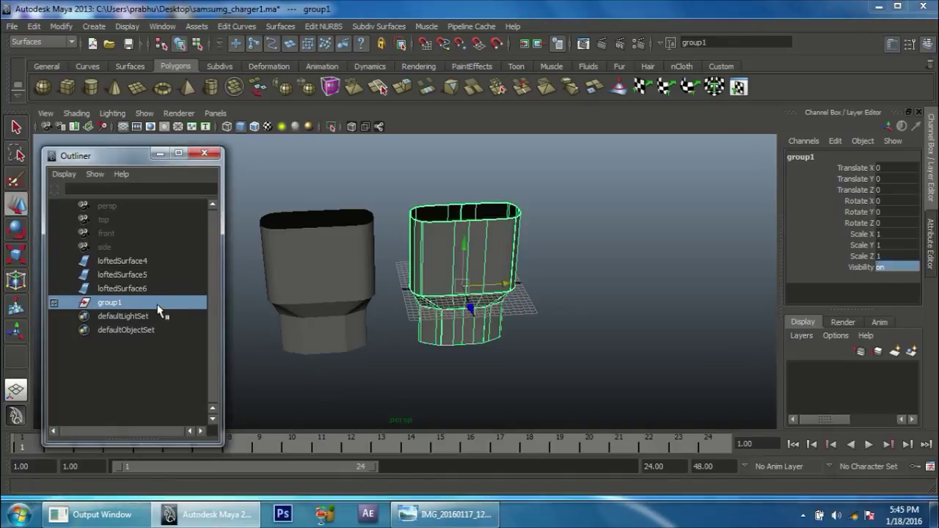
key("Return")
left_click(890, 268)
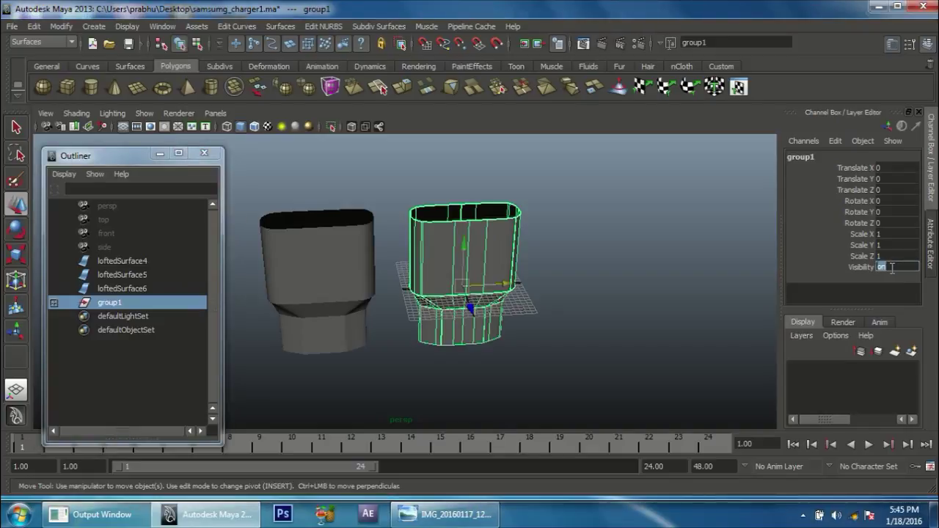
type("0")
type("off")
key("Return")
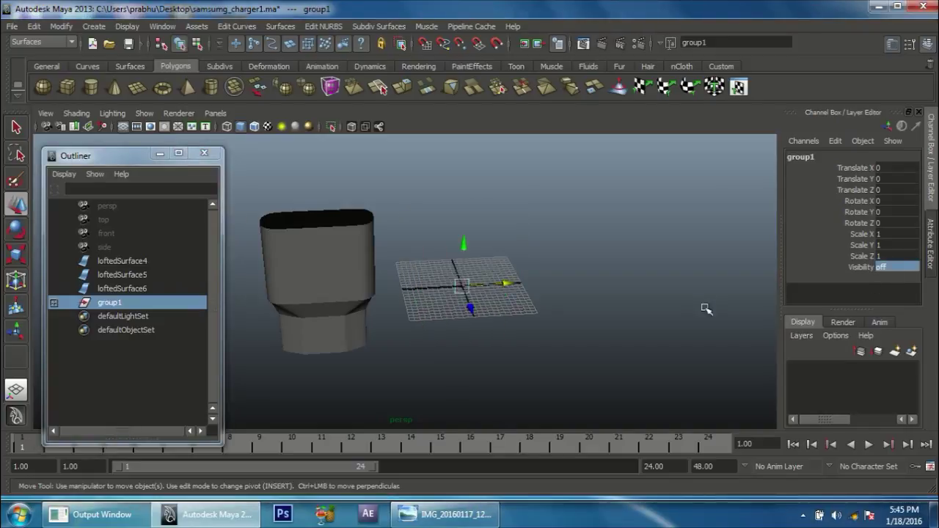
Set group1's Visibility to 0 in the Channel Box to hide it.
left_click(662, 315)
left_click(130, 304)
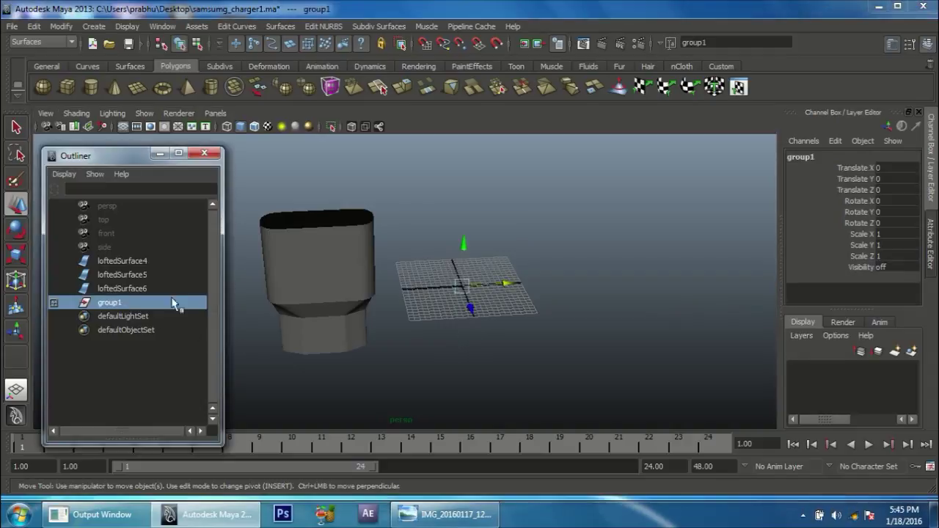
left_click(367, 408)
left_click(130, 303)
double_click(896, 267)
type("1")
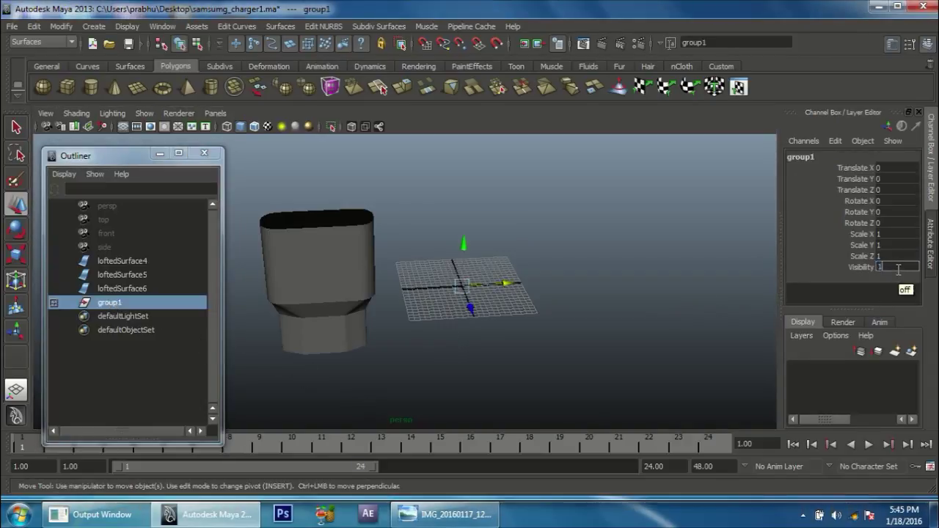
key("Return")
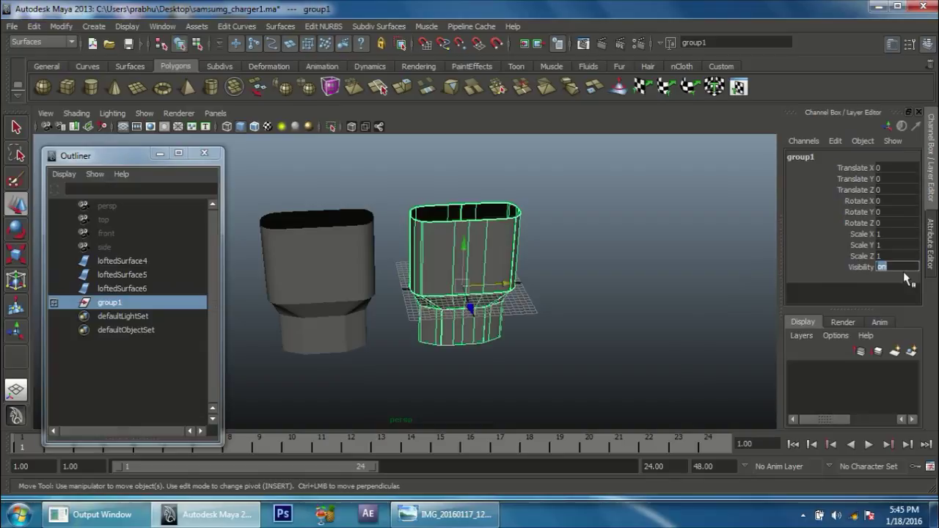
type("0")
key("Return")
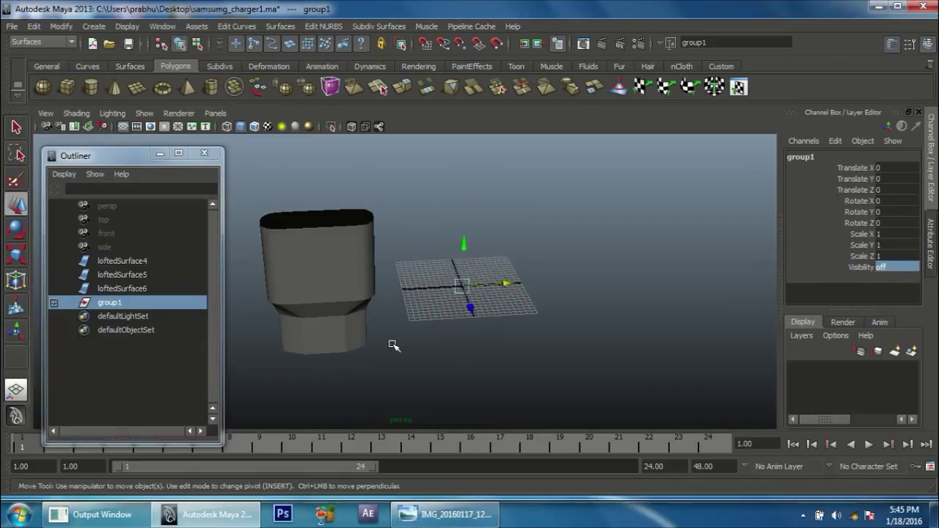
Rename group1 to 'reference' in the Outliner.
double_click(116, 303)
type("reference")
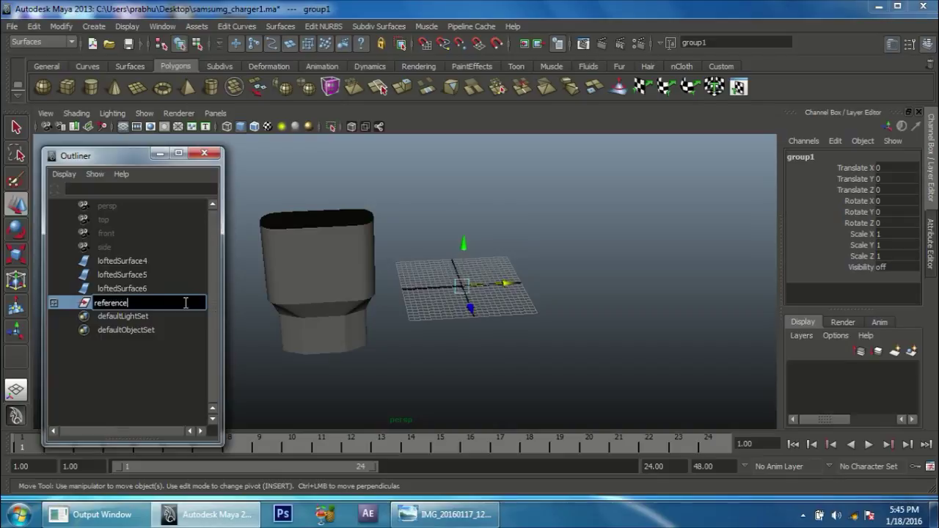
key("Return")
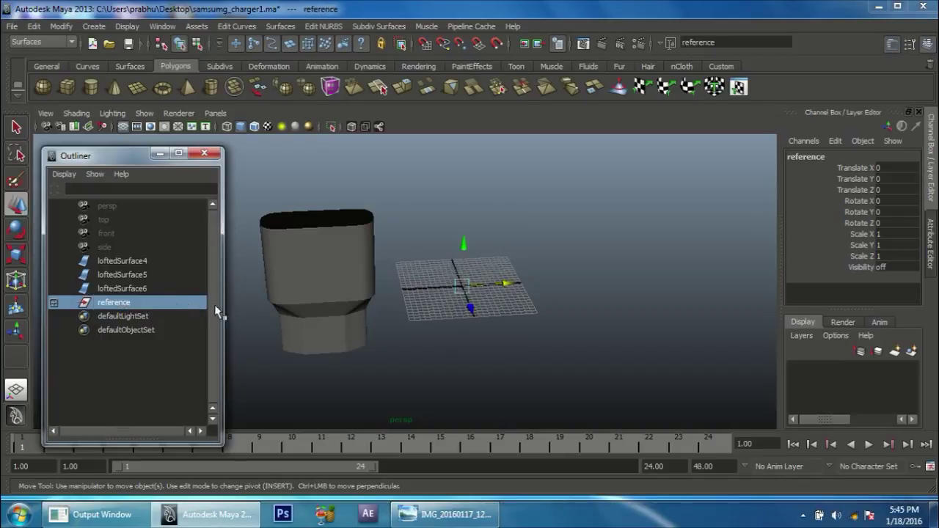
left_click_drag(265, 180, 352, 377)
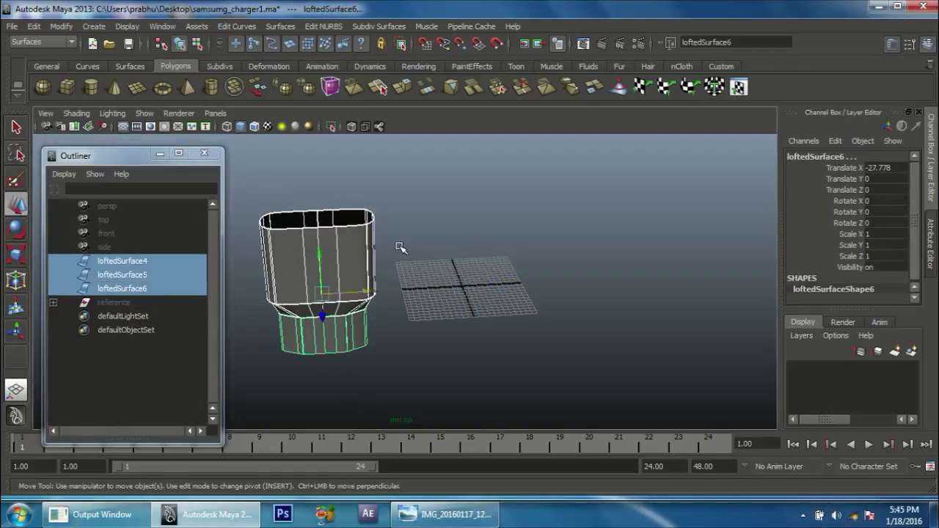
Set the duplicate lofts' Translate X to 0.
double_click(886, 168)
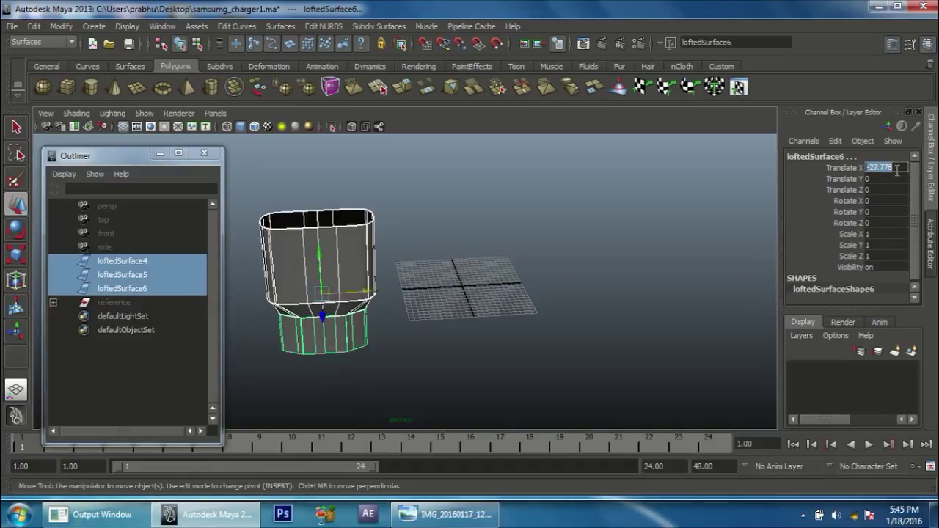
type("0")
key("Return")
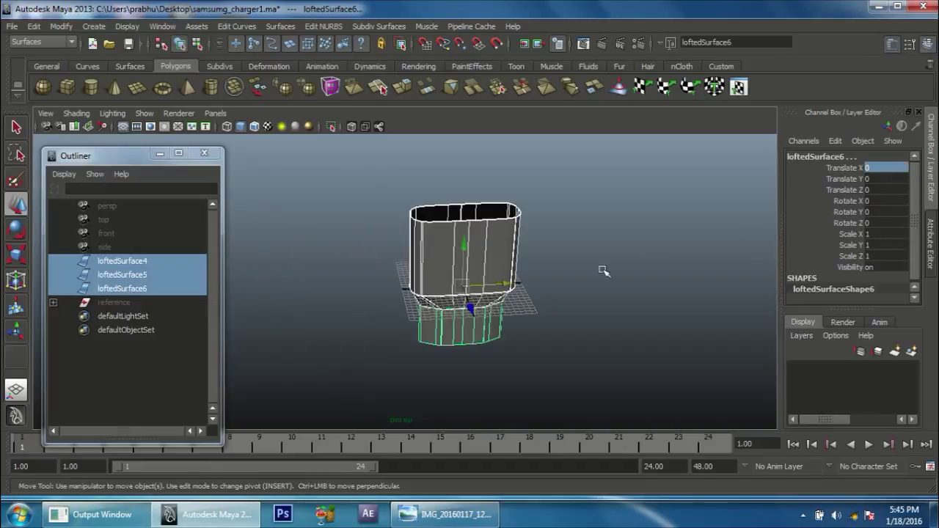
Reselect all three duplicated lofted surfaces, loftedSurface4–6.
left_click_drag(570, 295, 571, 366, "alt")
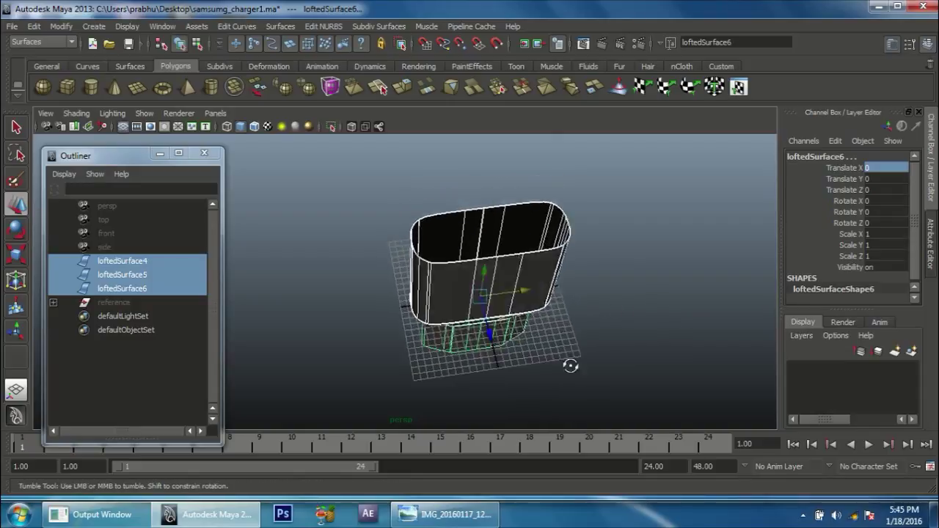
left_click_drag(570, 366, 624, 247, "alt")
left_click(625, 247)
left_click(459, 192)
left_click(448, 342)
left_click_drag(392, 154, 565, 371)
left_click(592, 336)
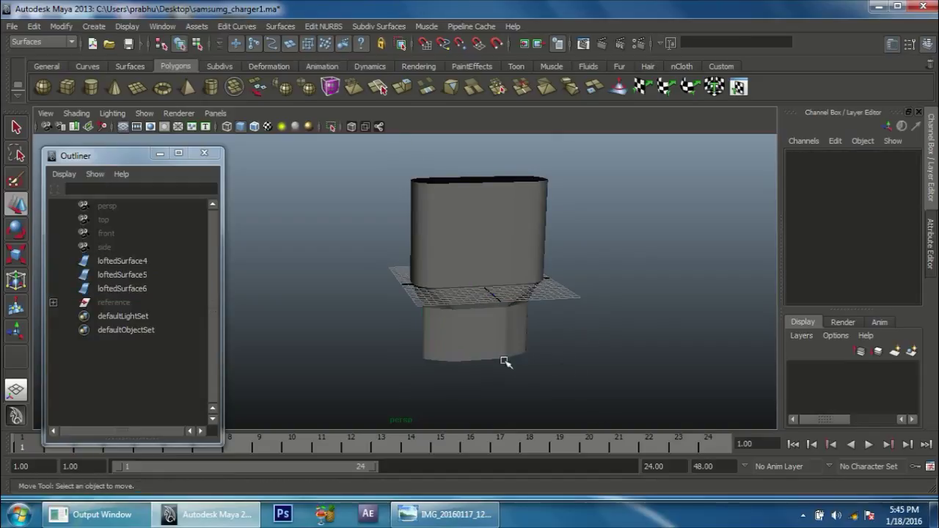
left_click_drag(492, 288, 445, 323)
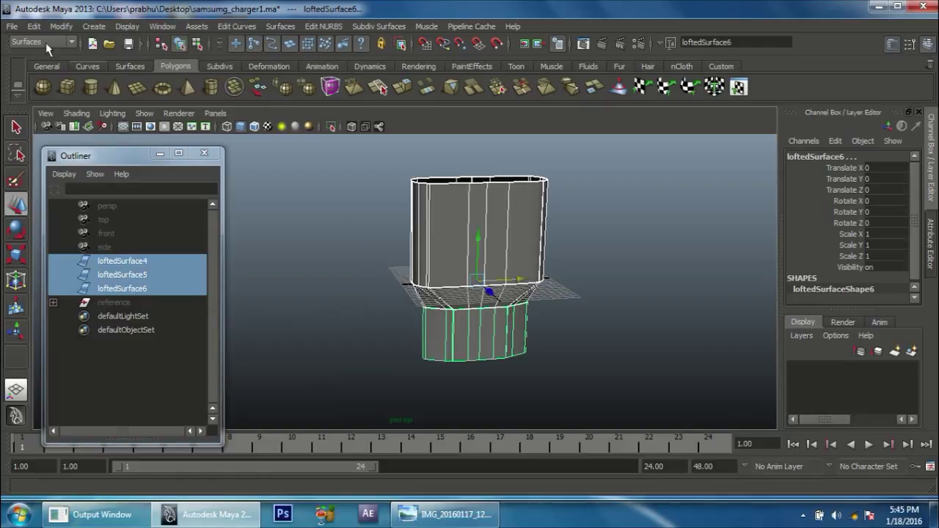
Convert loftedSurface4–6 to polygons with reset settings and Control points tessellation, then shift the meshes left.
left_click(61, 27)
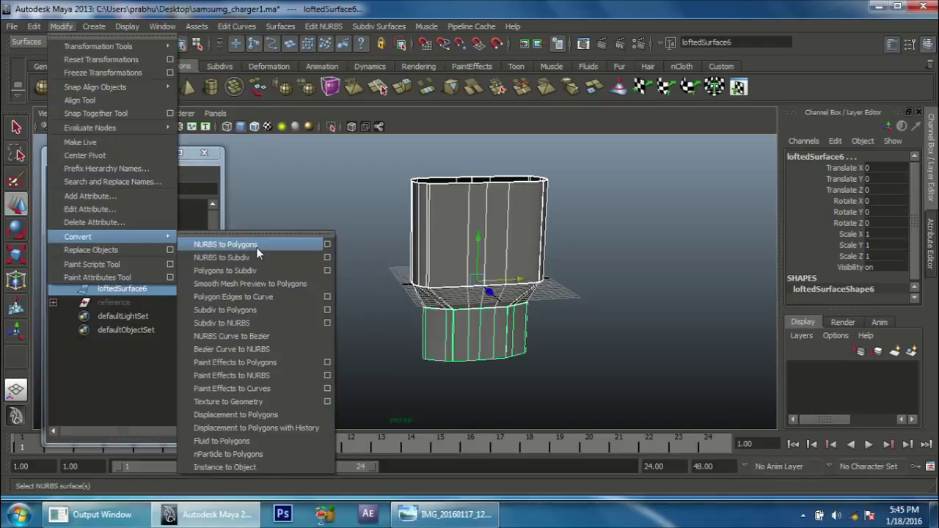
left_click(328, 246)
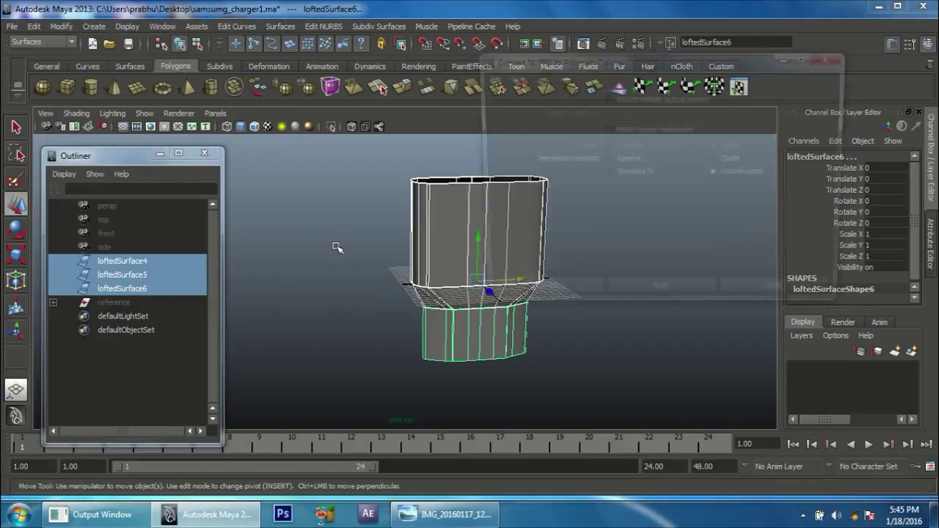
left_click(493, 77)
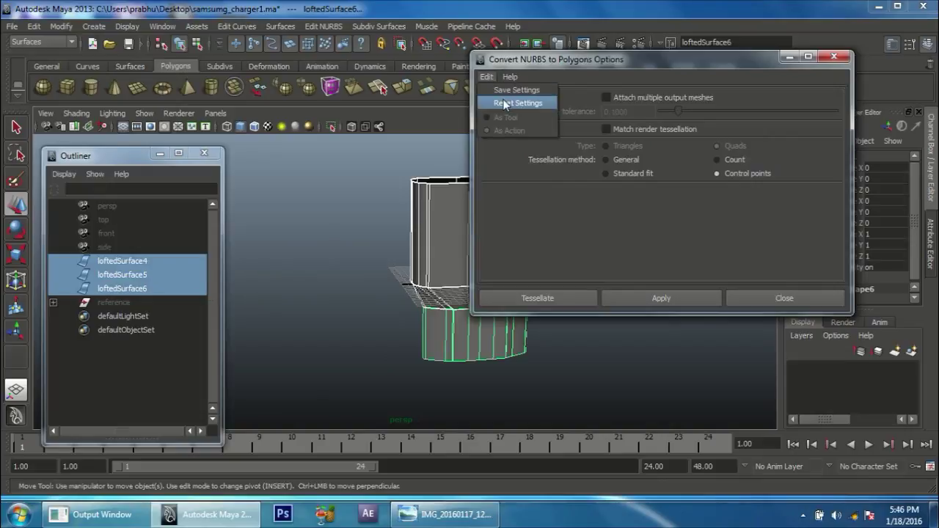
left_click(514, 103)
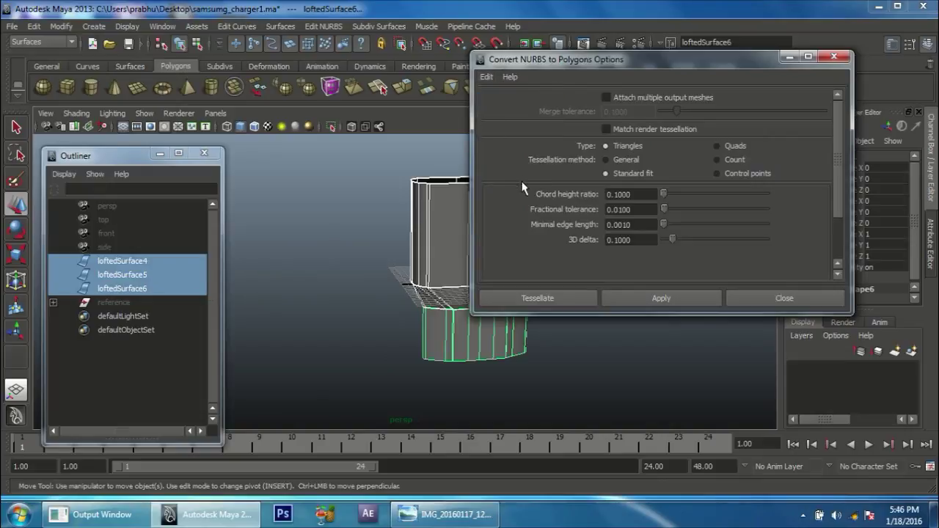
left_click(745, 174)
left_click_drag(680, 73, 758, 89)
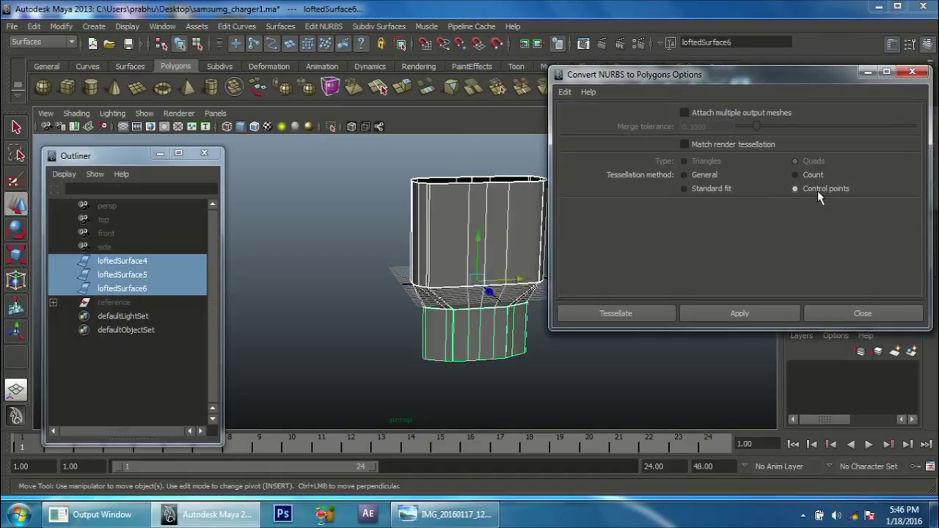
left_click(630, 314)
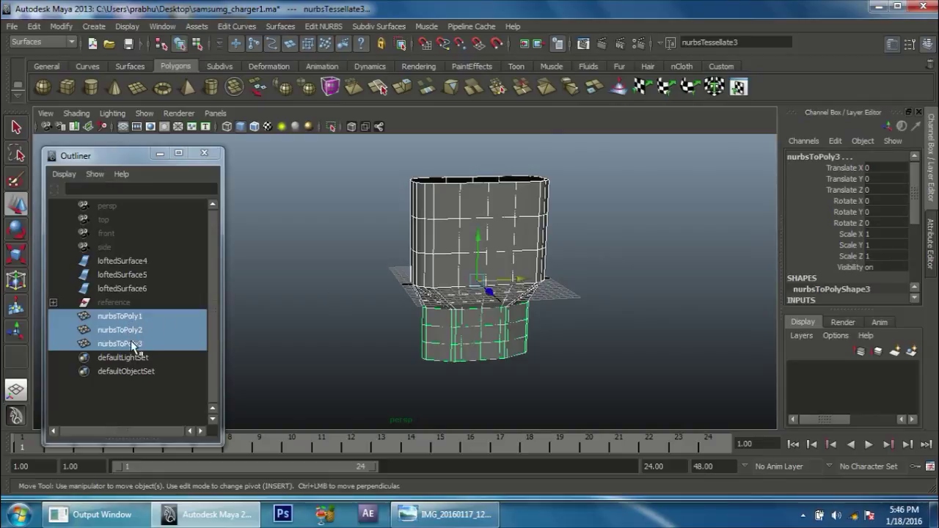
left_click_drag(520, 279, 326, 288)
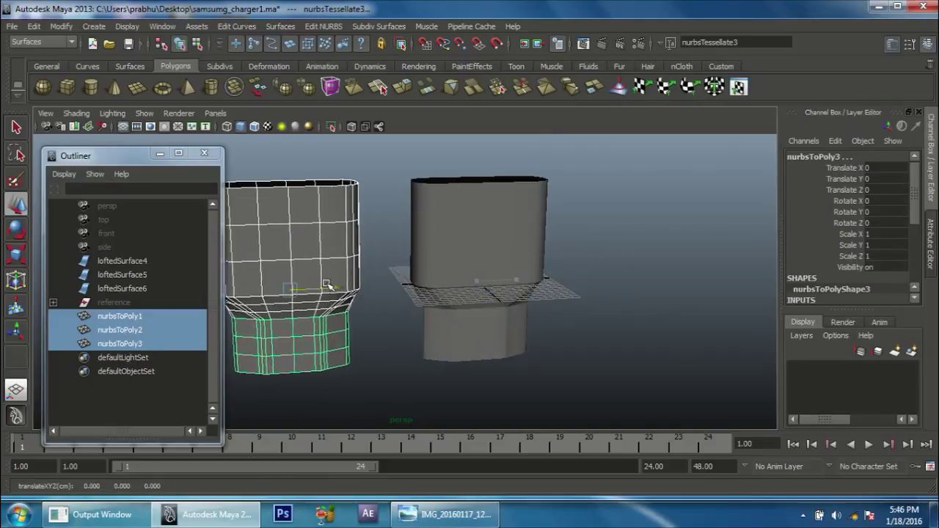
Delete the leftover lofted surfaces loftedSurface4–6.
left_click_drag(411, 166, 631, 422)
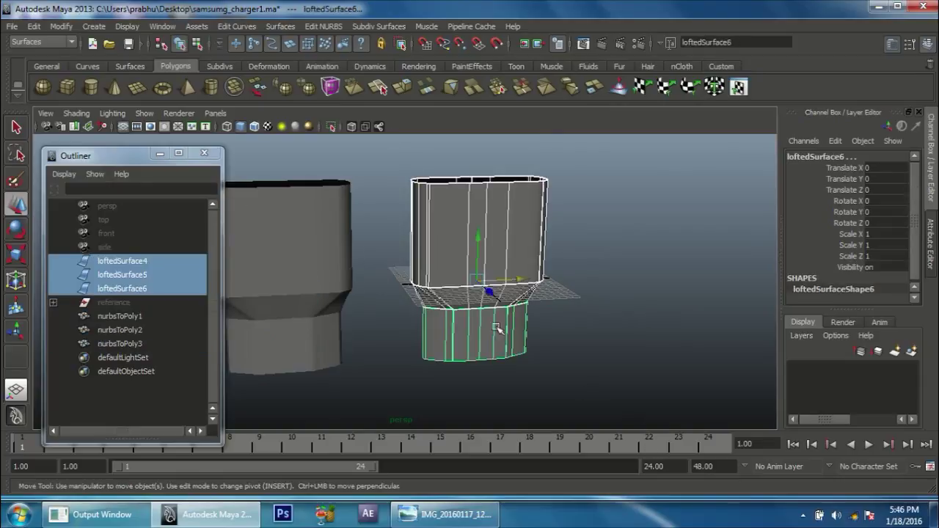
key("Delete")
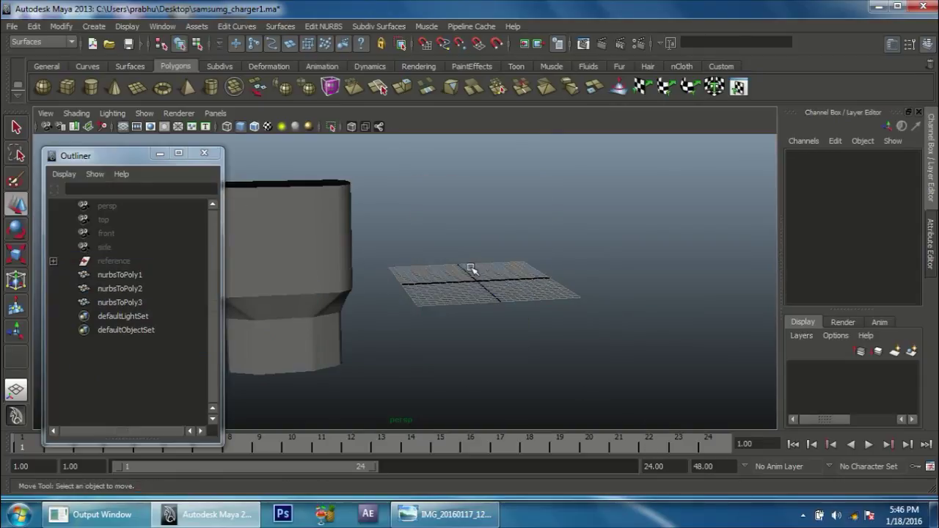
right_click_drag(512, 269, 587, 269, "alt")
middle_click_drag(545, 272, 571, 272, "alt")
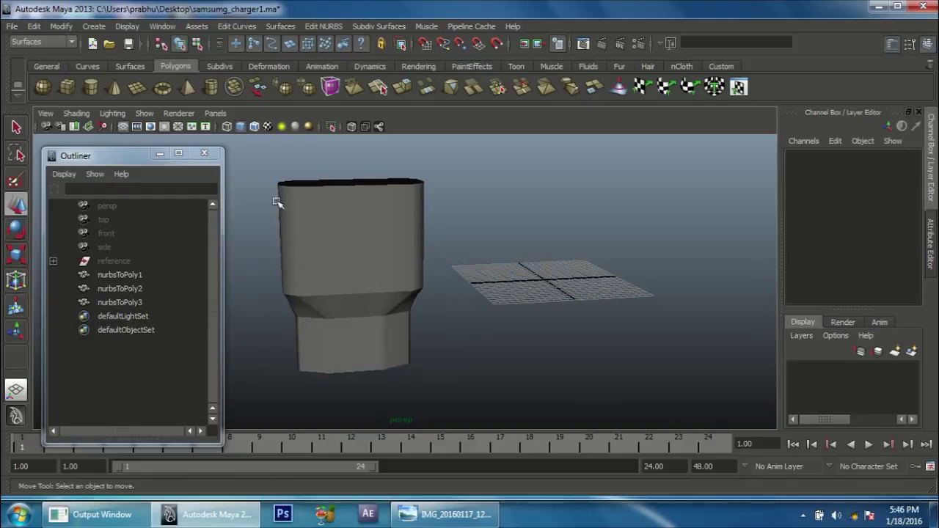
Set nurbsToPoly1–3 to Translate X 0 in the Channel Box.
left_click_drag(142, 276, 144, 304)
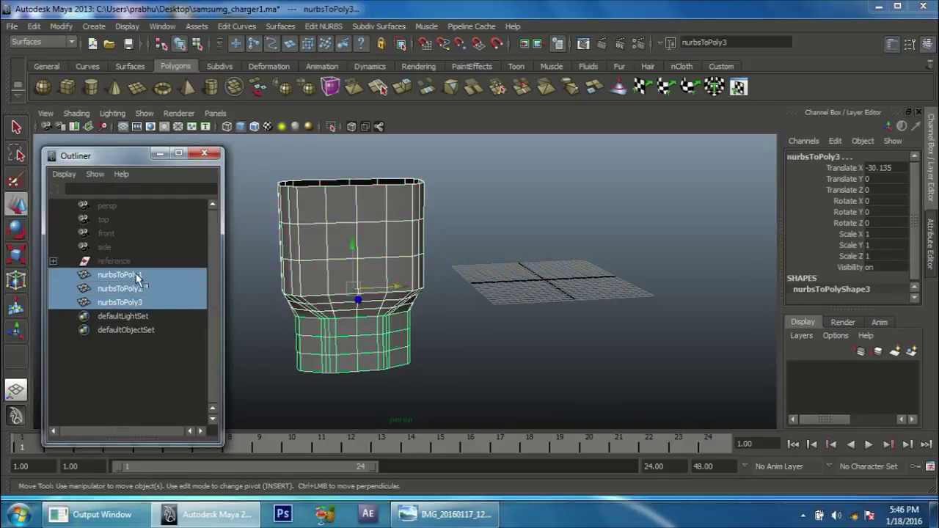
double_click(880, 168)
type("0")
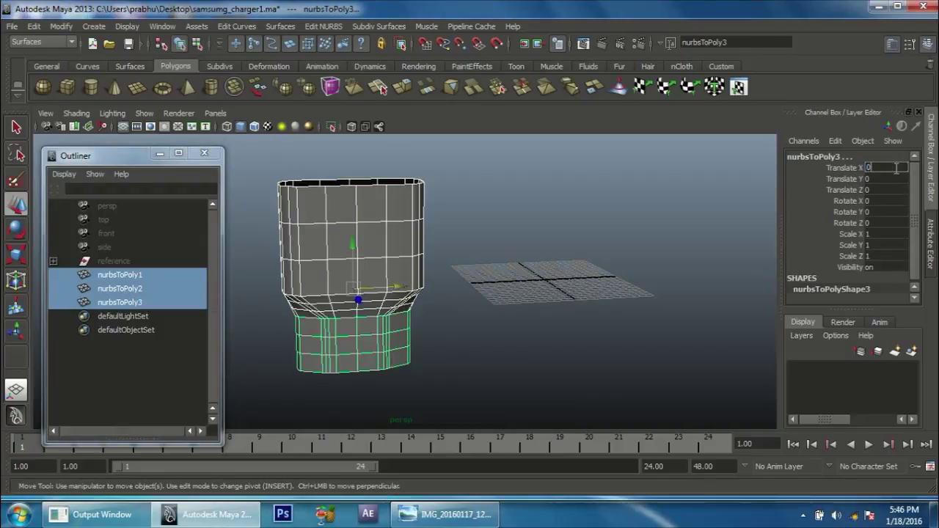
key("Return")
middle_click_drag(624, 306, 616, 315, "alt")
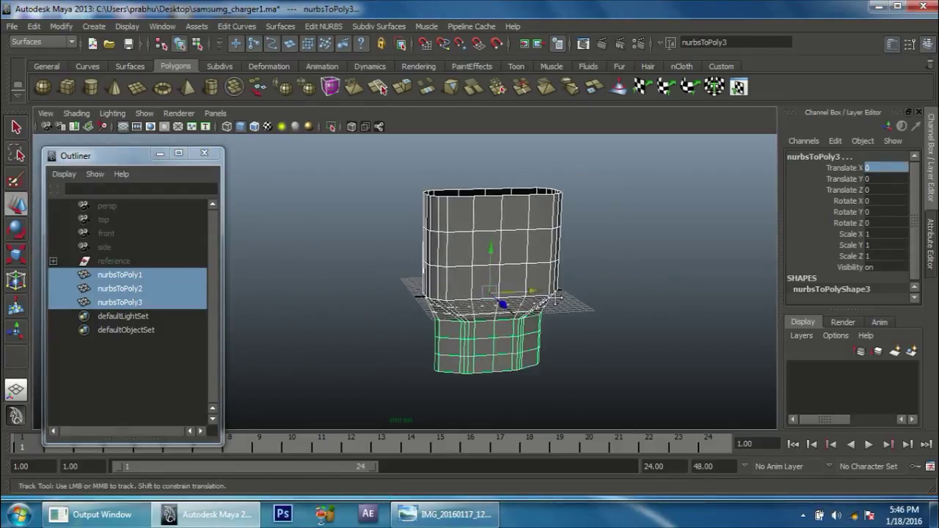
right_click_drag(616, 316, 610, 325, "alt")
left_click_drag(610, 325, 657, 285, "alt")
left_click(657, 285)
Select two horizontal edge loops on the funnel piece nurbsToPoly2 in Edge mode.
left_click(566, 231)
left_click(474, 323)
mouse_move(482, 325)
left_mouse_down("alt")
mouse_move(493, 357)
mouse_move(570, 399)
left_mouse_up("alt")
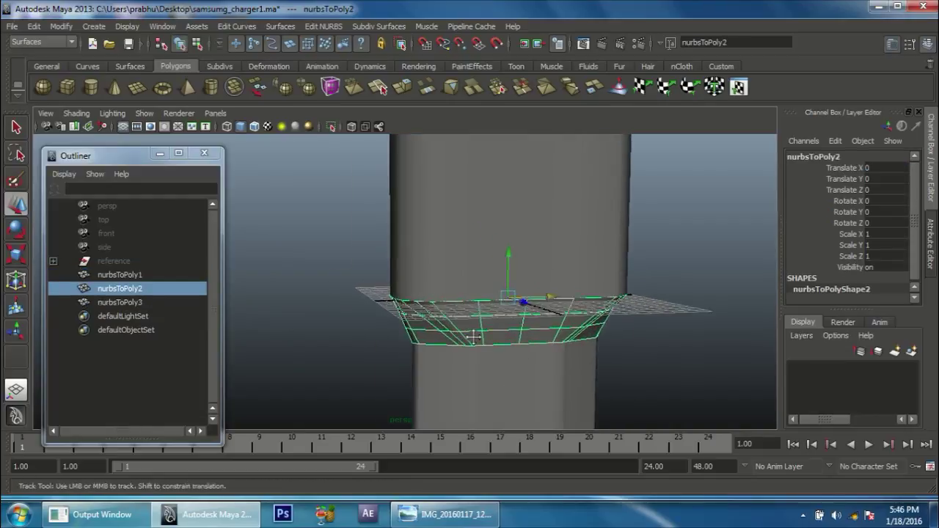
right_click_drag(570, 399, 565, 281, "alt")
left_click(540, 277)
mouse_move(419, 293)
left_mouse_down("alt")
mouse_move(449, 283)
mouse_move(415, 255)
left_mouse_up("alt")
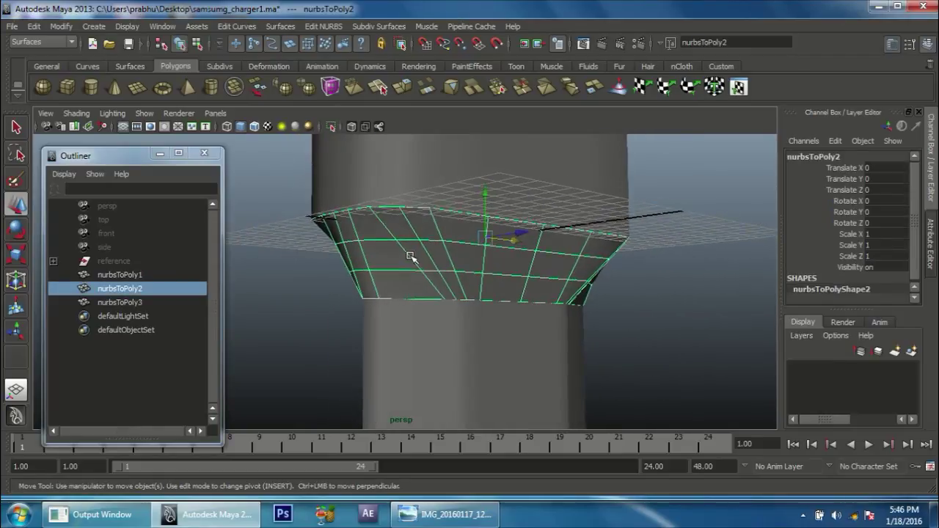
right_click_drag(417, 257, 416, 227)
double_click(385, 241)
left_click(396, 272, "shift")
mouse_move(499, 287)
left_mouse_down("alt")
mouse_move(624, 285)
mouse_move(530, 289)
mouse_move(508, 275)
mouse_move(663, 272)
mouse_move(465, 274)
mouse_move(551, 266)
mouse_move(528, 268)
left_mouse_up("alt")
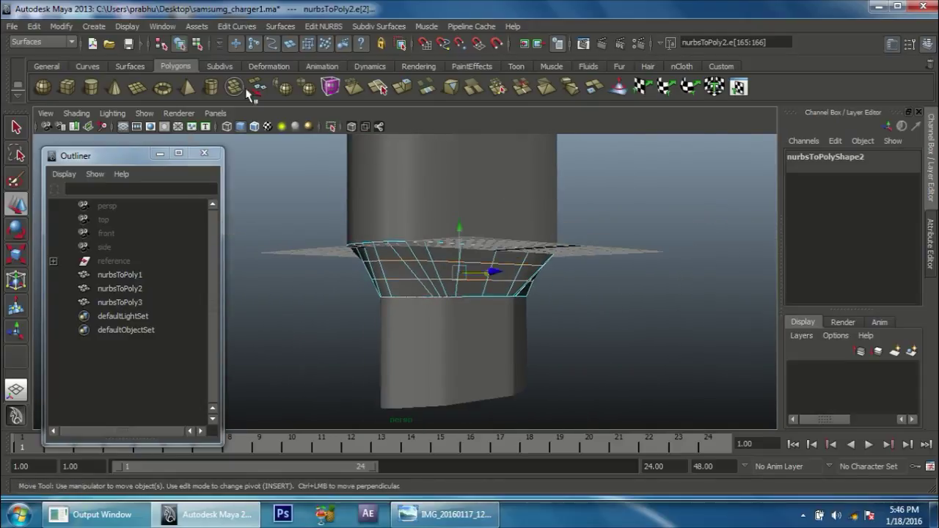
Delete the selected edge loops with Edit Mesh > Delete Edge/Vertex, then return to Object Mode.
left_click(44, 42)
left_click(42, 64)
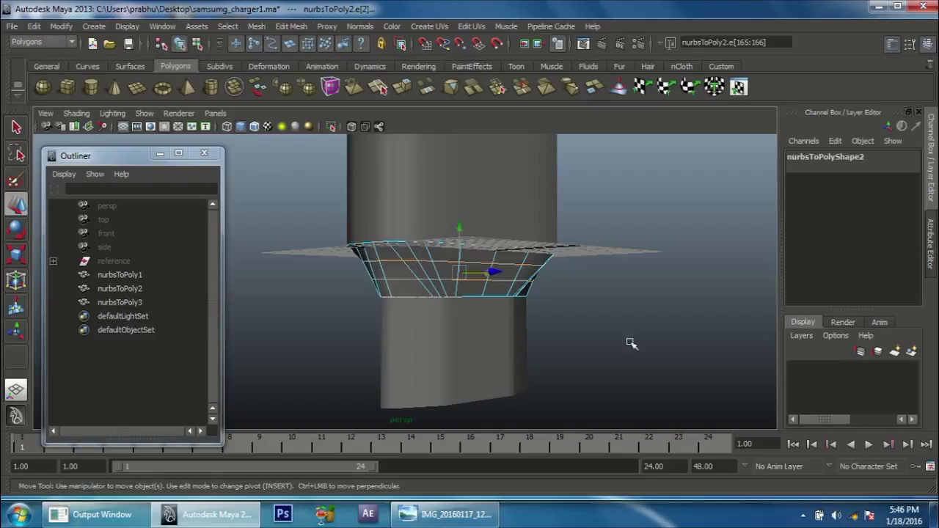
right_click_drag(631, 343, 410, 310, "alt")
right_click_drag(541, 329, 455, 323, "alt")
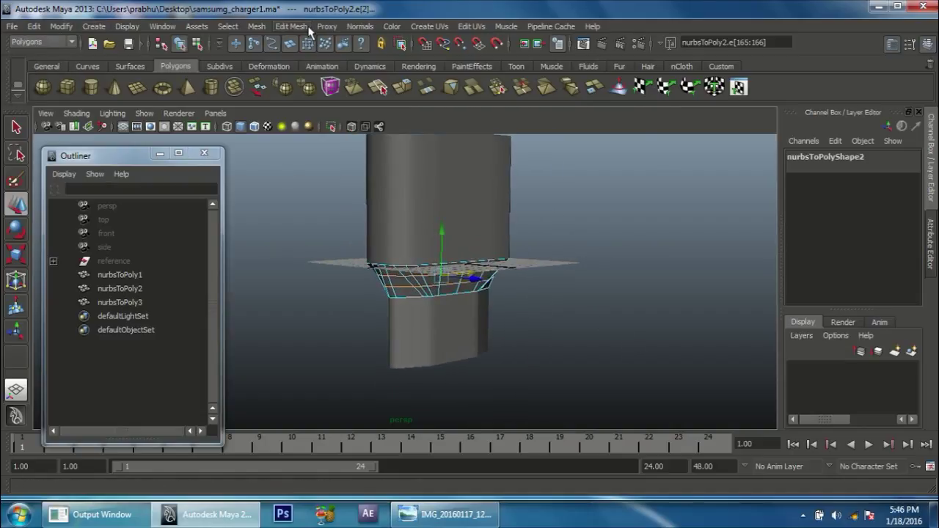
left_click(309, 29)
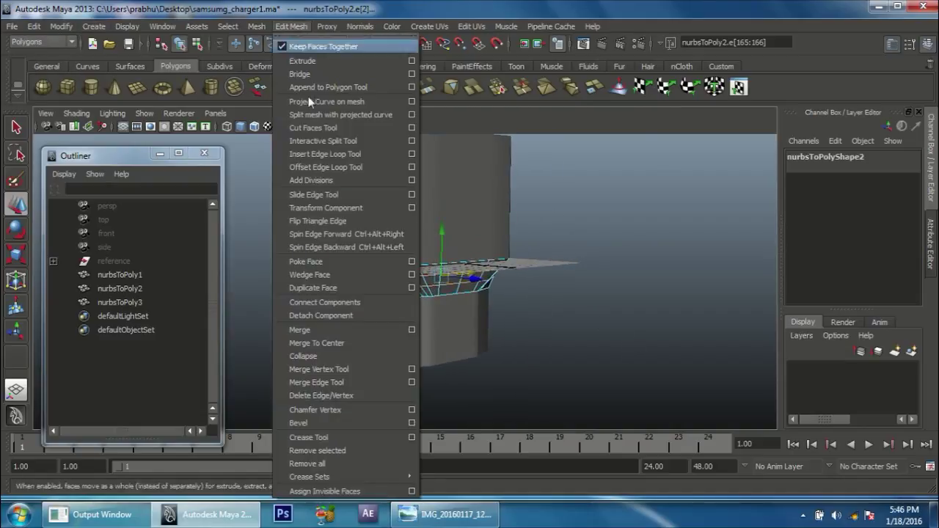
left_click(327, 399)
left_click_drag(447, 330, 535, 340, "alt")
scroll(513, 308, "up", 3)
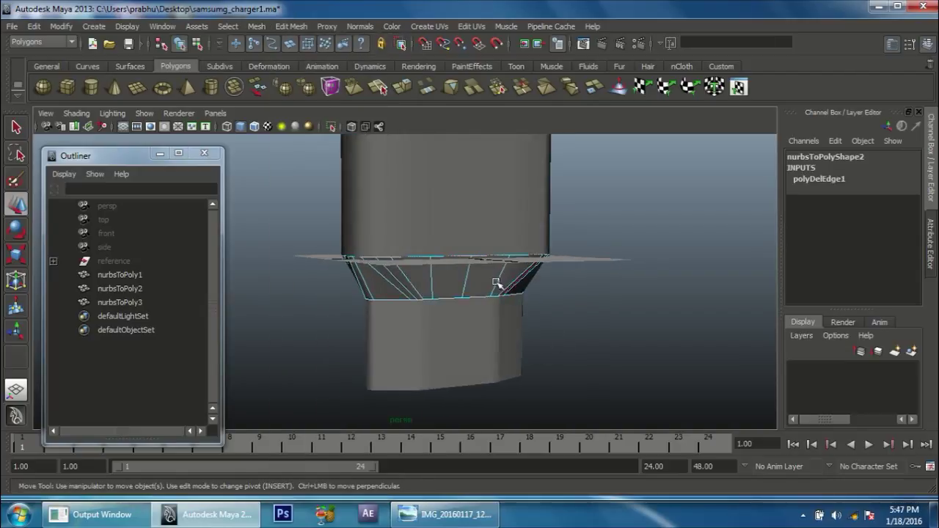
right_click(498, 273)
left_click(486, 278)
scroll(528, 257, "down", 3)
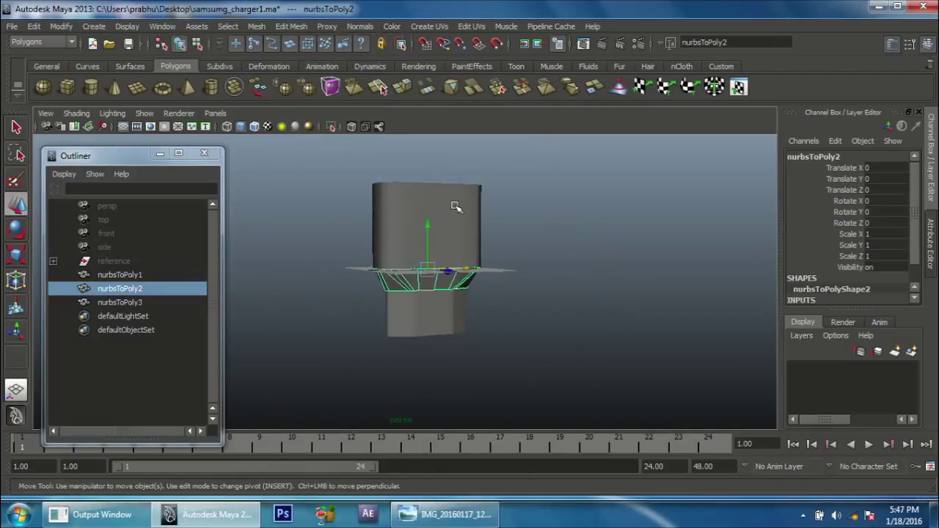
Combine the three charger pieces, then undo the combine.
left_click(457, 205, "shift")
left_click(435, 310, "shift")
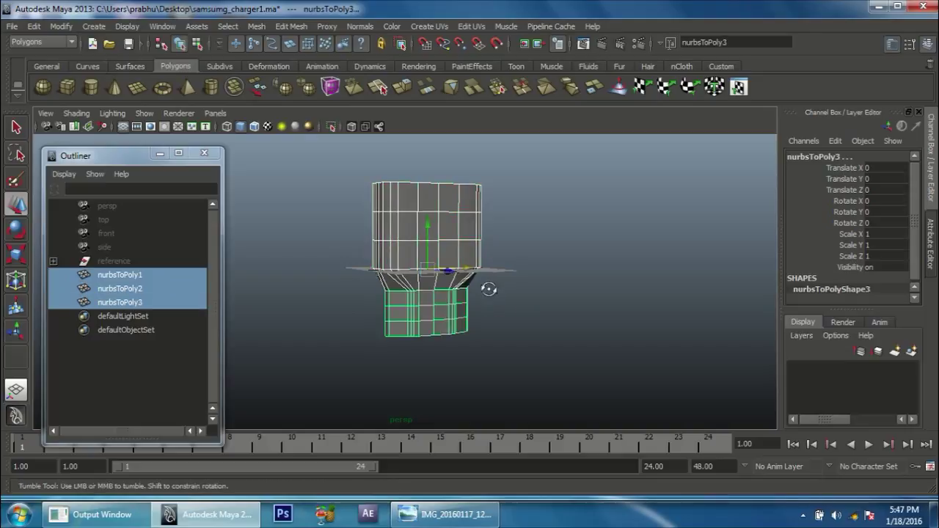
scroll(533, 295, "up", 2)
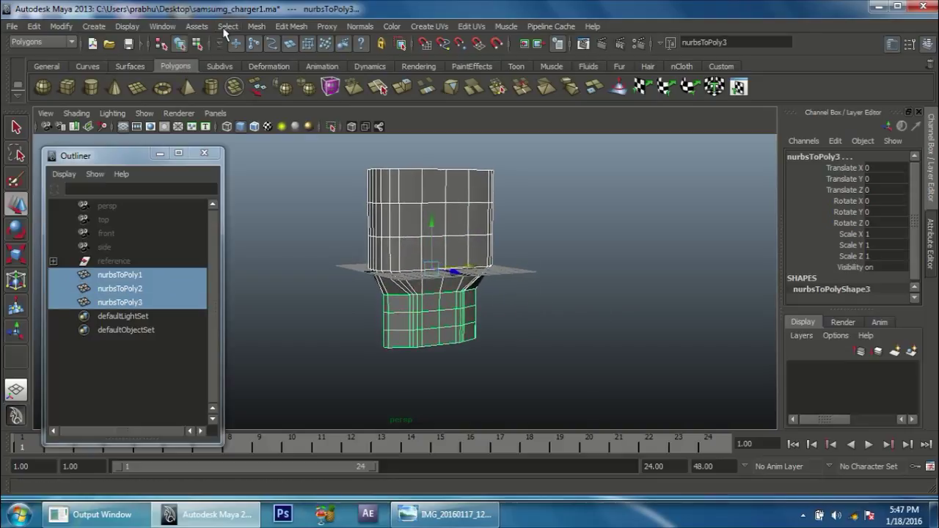
left_click(251, 29)
left_click(276, 43)
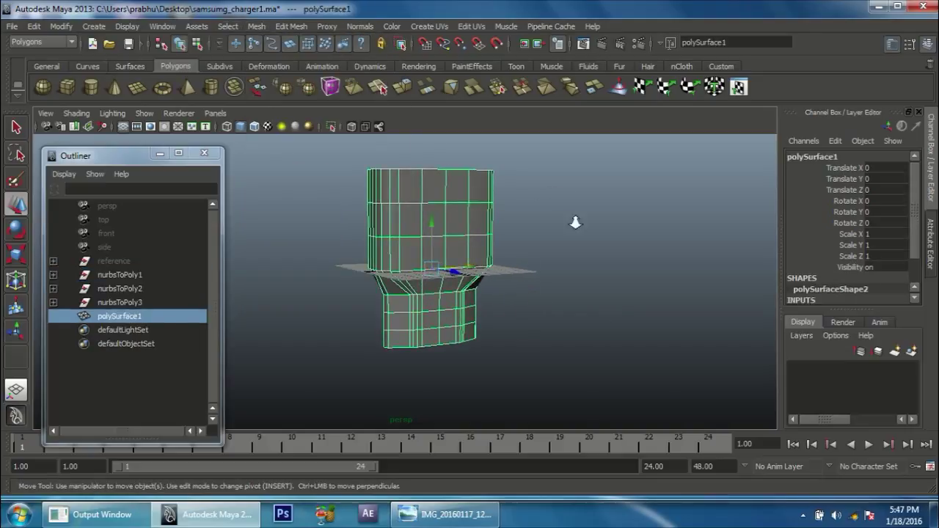
left_click(614, 236)
left_click(436, 236)
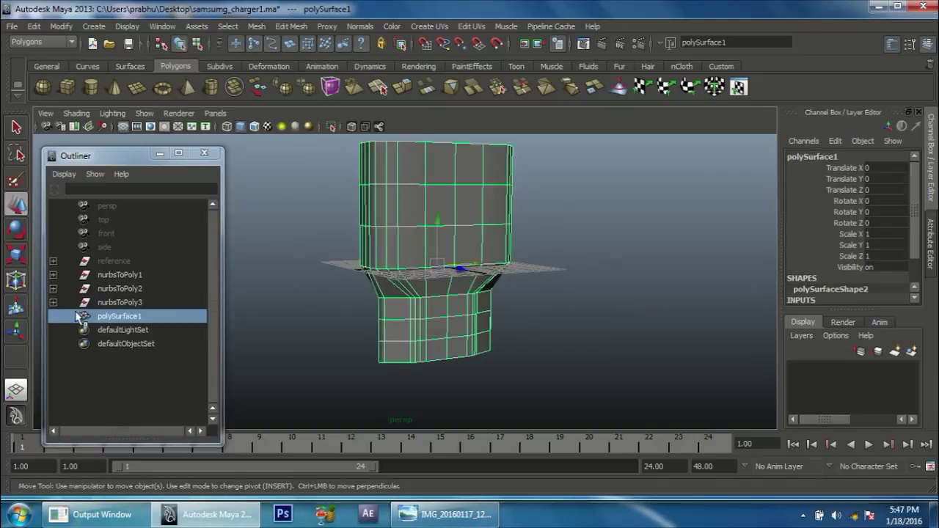
key("ctrl+z")
key("ctrl+z")
key("ctrl+z")
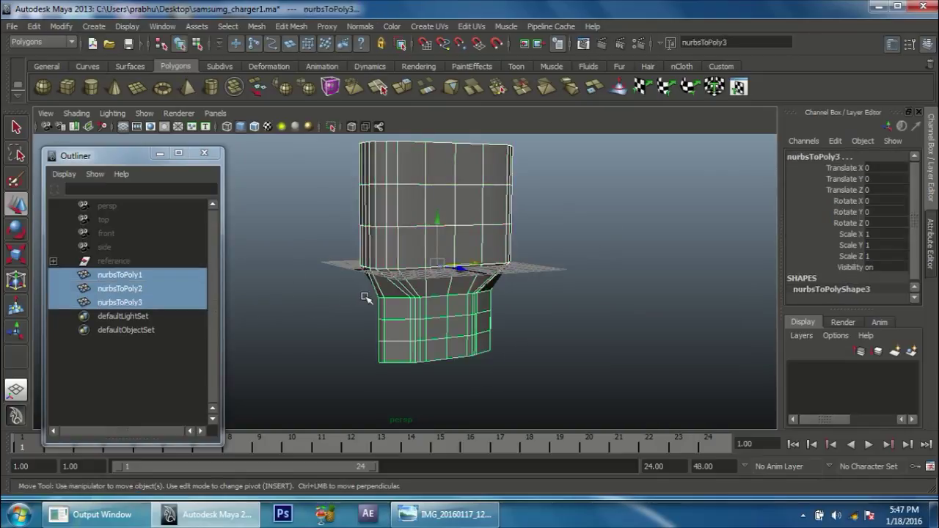
Combine nurbsToPoly1–3 into polySurface1 and delete its construction history.
left_click(532, 298)
left_click(460, 232)
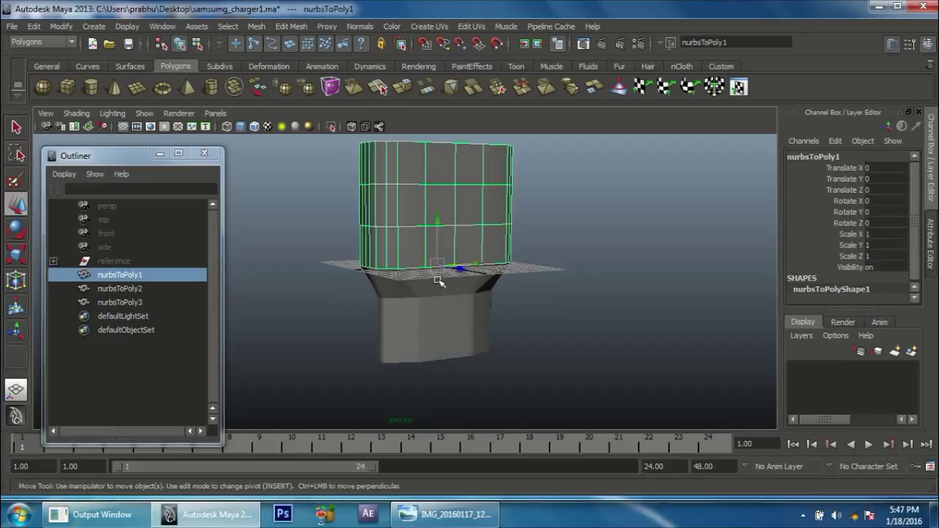
left_click(433, 286, "shift")
left_click(428, 316, "shift")
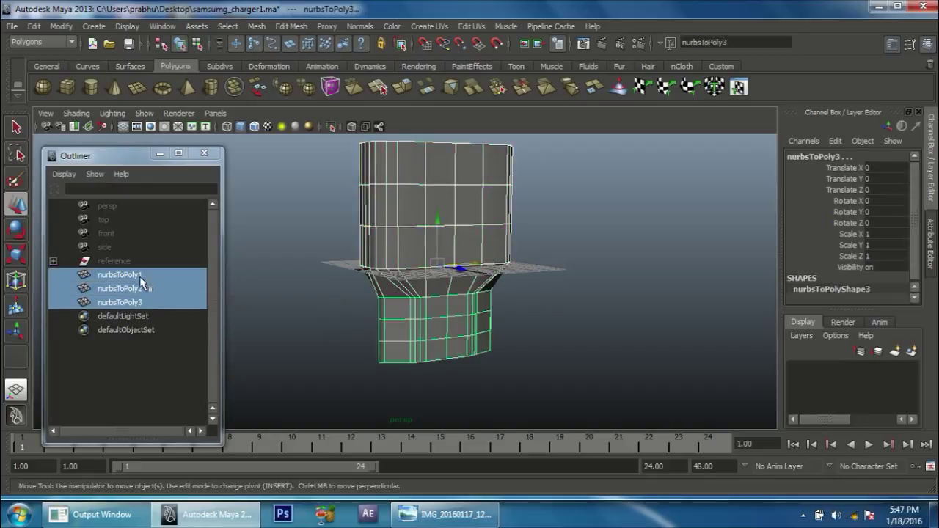
left_click(257, 26)
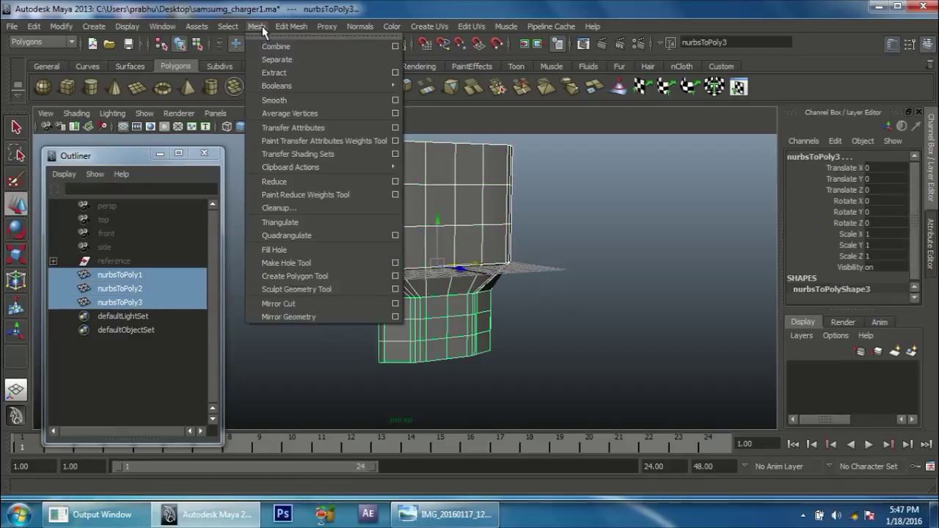
left_click(282, 47)
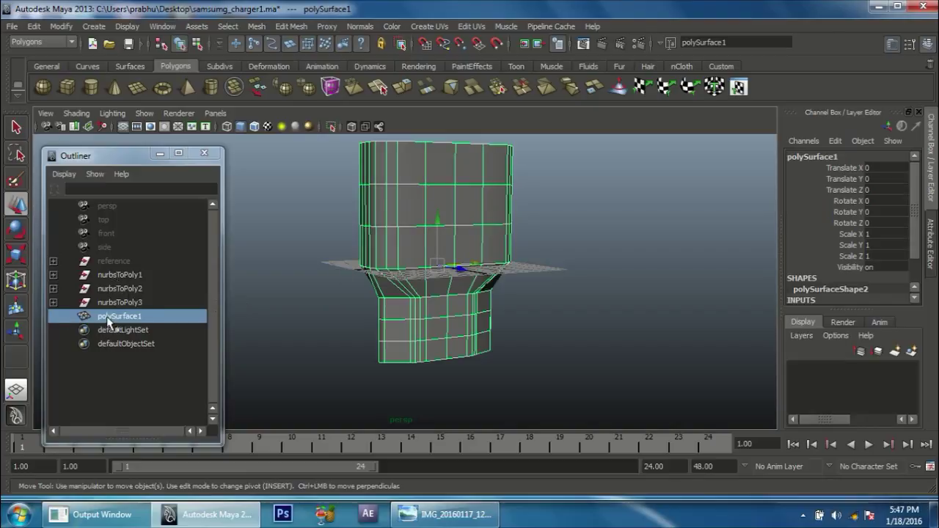
left_click(41, 27)
mouse_move(66, 169)
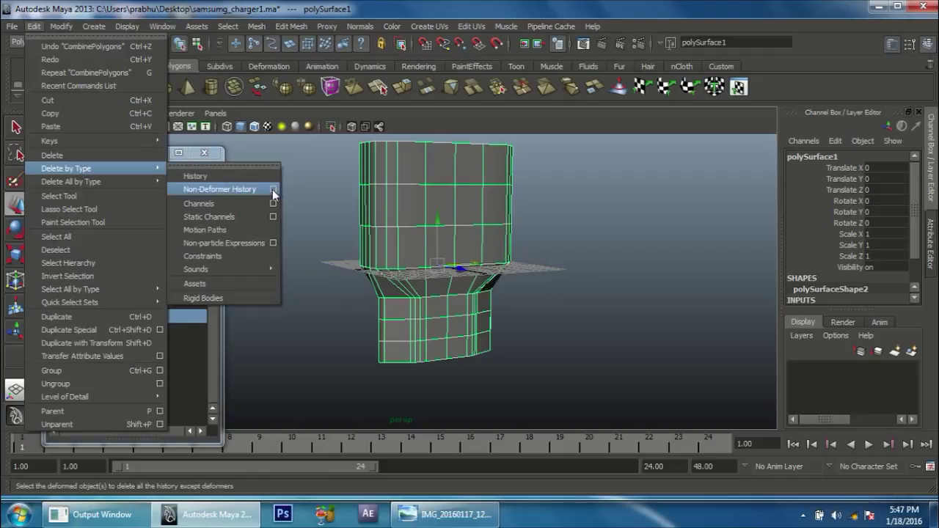
left_click(247, 179)
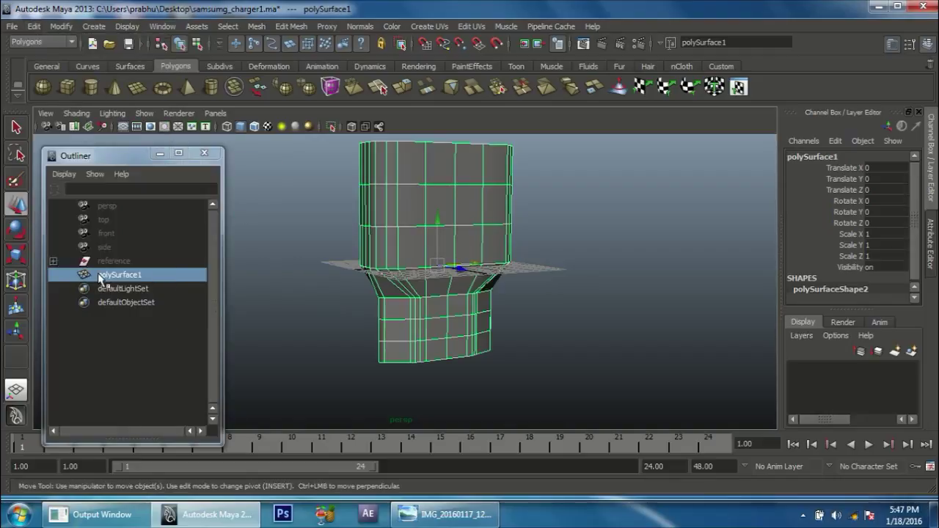
mouse_move(398, 311)
left_mouse_down("alt")
mouse_move(379, 311)
mouse_move(440, 319)
mouse_move(443, 373)
left_mouse_up("alt")
scroll(379, 262, "down", 3)
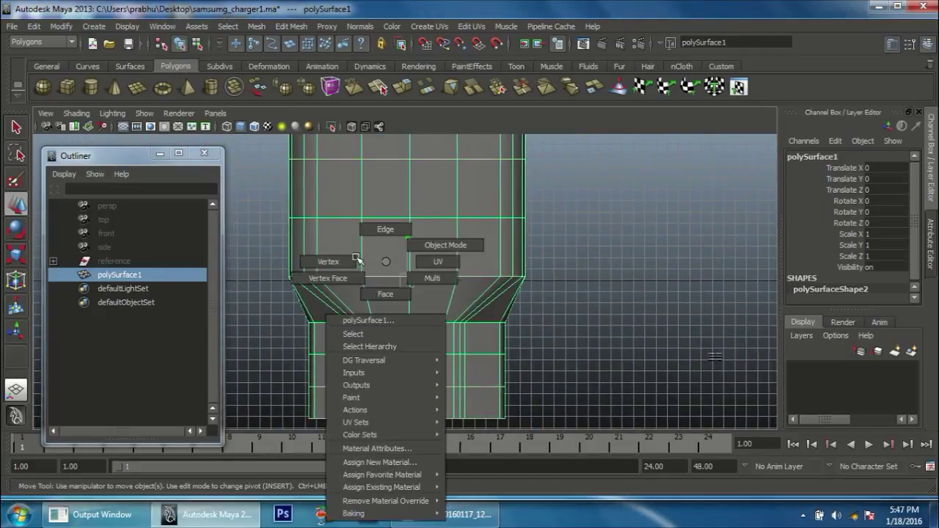
right_click_drag(379, 261, 261, 256)
left_click_drag(550, 261, 279, 294)
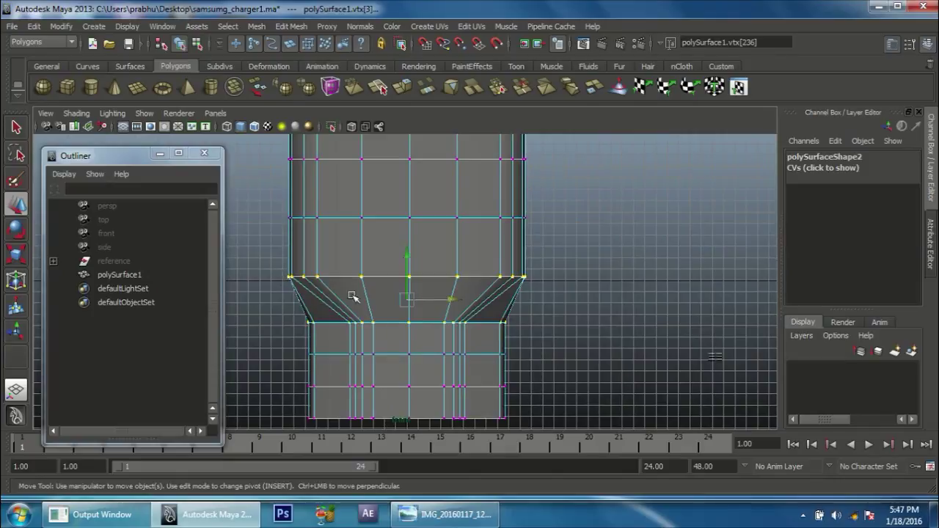
key("space")
left_click(430, 217)
left_click_drag(445, 306, 519, 301, "alt")
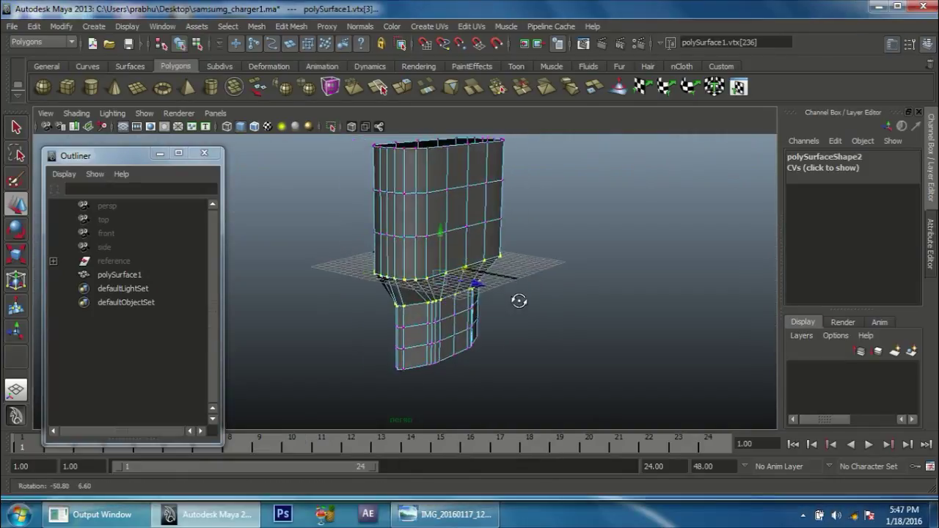
left_click(291, 27)
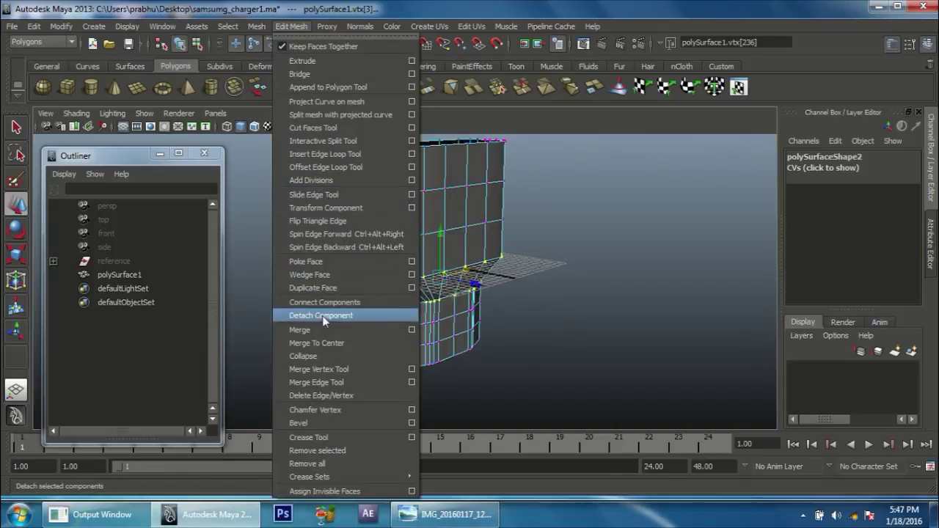
left_click(300, 330)
left_click_drag(382, 315, 444, 331, "alt")
scroll(392, 269, "up", 2)
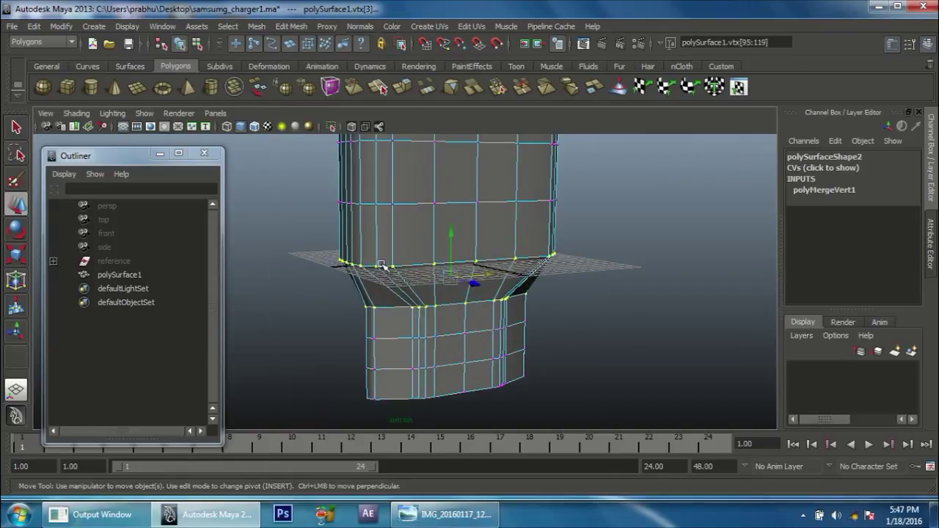
right_click_drag(389, 250, 447, 230)
mouse_move(384, 247)
left_mouse_down("alt")
mouse_move(481, 248)
mouse_move(404, 256)
left_mouse_up("alt")
scroll(453, 301, "up", 2)
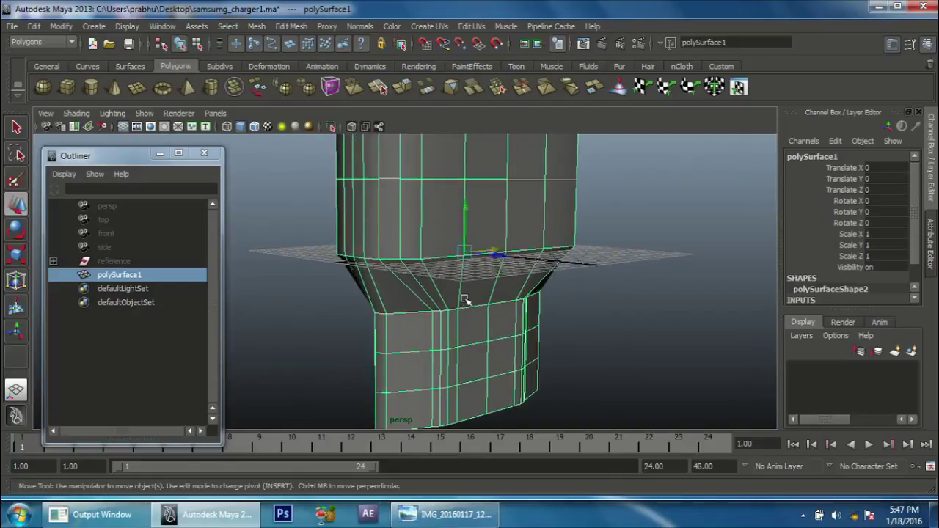
key("3")
left_click(660, 311)
mouse_move(597, 309)
left_mouse_down("alt")
mouse_move(717, 304)
mouse_move(498, 247)
mouse_move(373, 287)
left_mouse_up("alt")
left_click(445, 304)
scroll(476, 325, "down", 4)
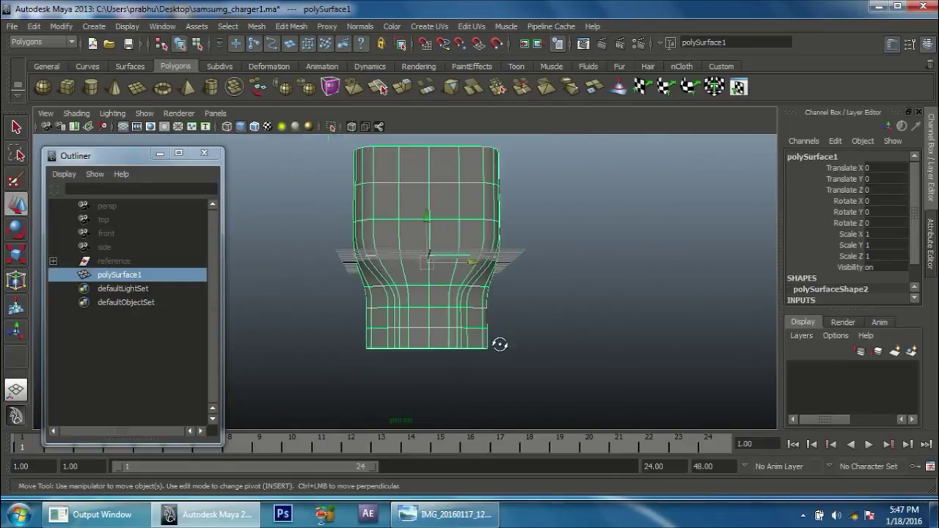
scroll(546, 356, "up", 1)
mouse_move(423, 304)
left_mouse_down("alt")
mouse_move(513, 331)
mouse_move(562, 318)
mouse_move(458, 292)
mouse_move(552, 319)
left_mouse_up("alt")
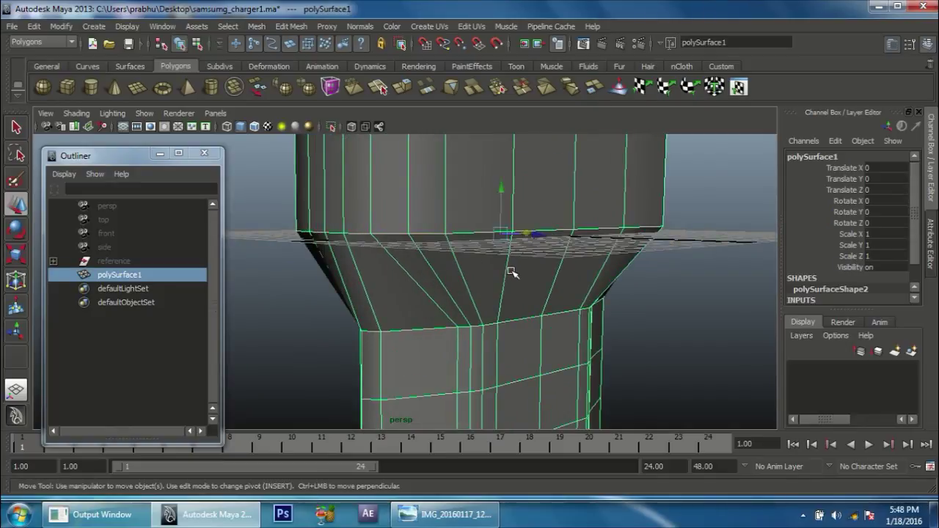
mouse_move(512, 274)
left_mouse_down("alt")
mouse_move(652, 279)
mouse_move(465, 286)
mouse_move(383, 254)
mouse_move(394, 301)
mouse_move(428, 278)
mouse_move(403, 268)
left_mouse_up("alt")
left_click(642, 285)
left_click(383, 254)
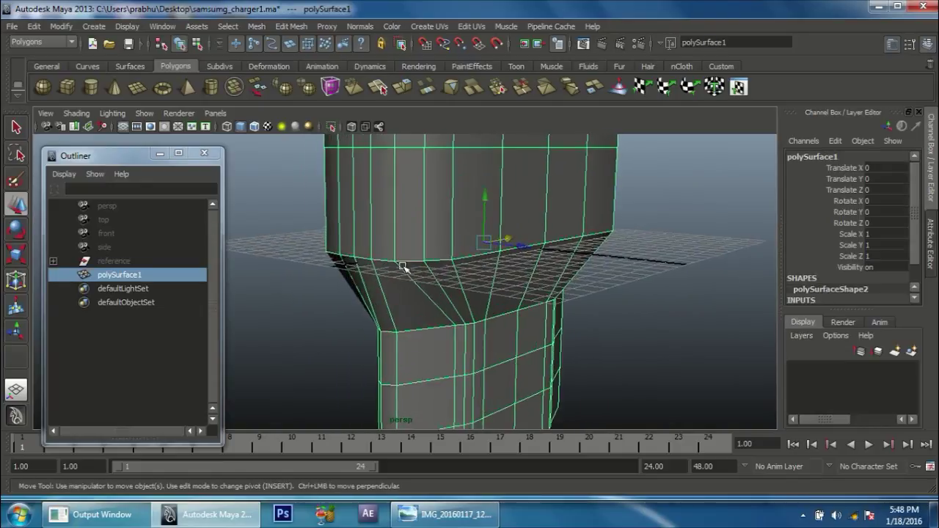
left_click(477, 513)
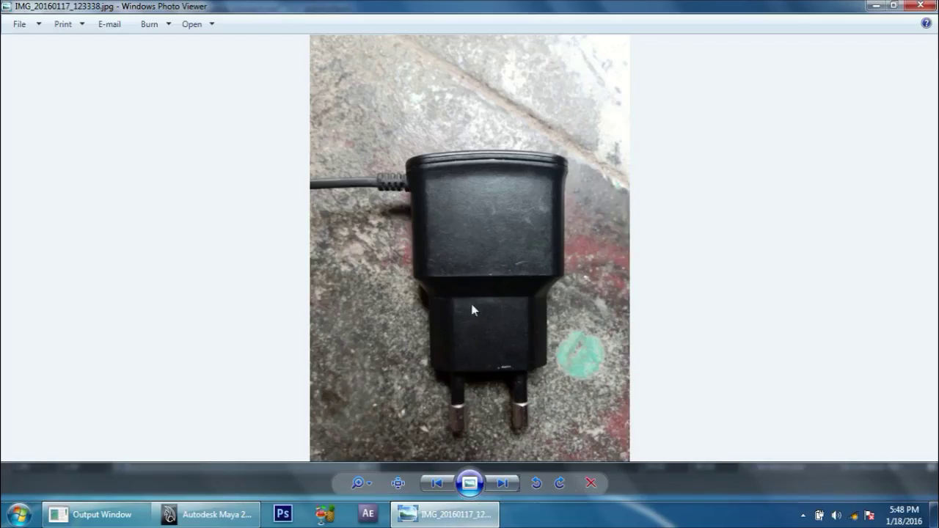
left_click(460, 514)
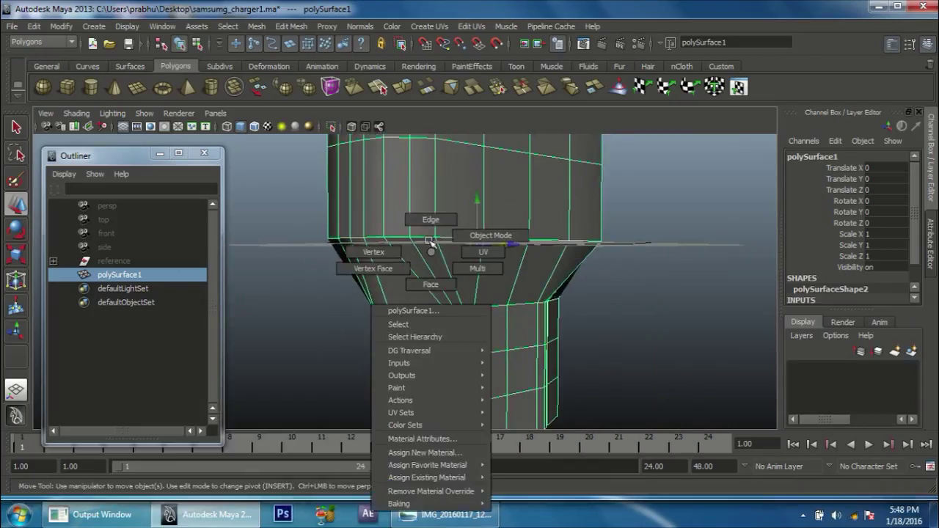
Select the edges around the charger's tapered waist in Edge mode.
right_click_drag(431, 249, 430, 218)
left_click(427, 249)
left_click_drag(427, 251, 454, 332, "alt")
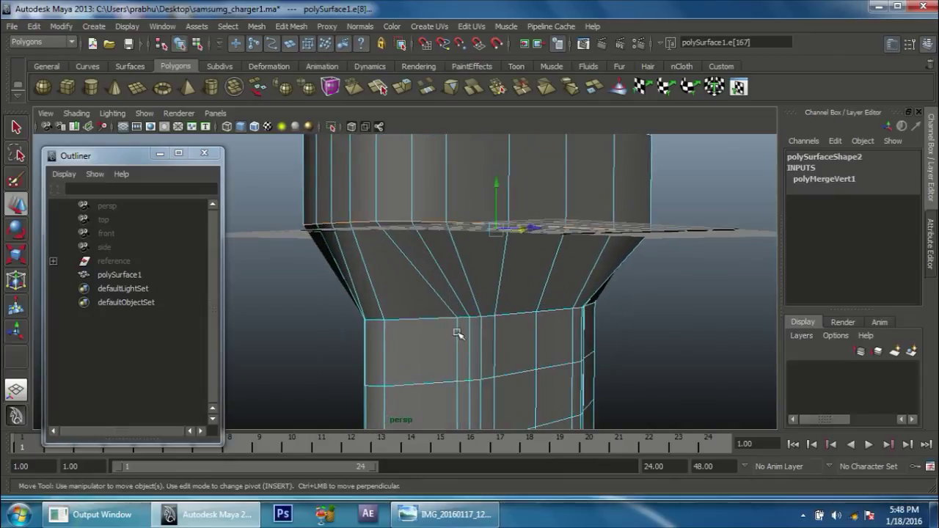
right_click_drag(506, 335, 404, 325, "alt")
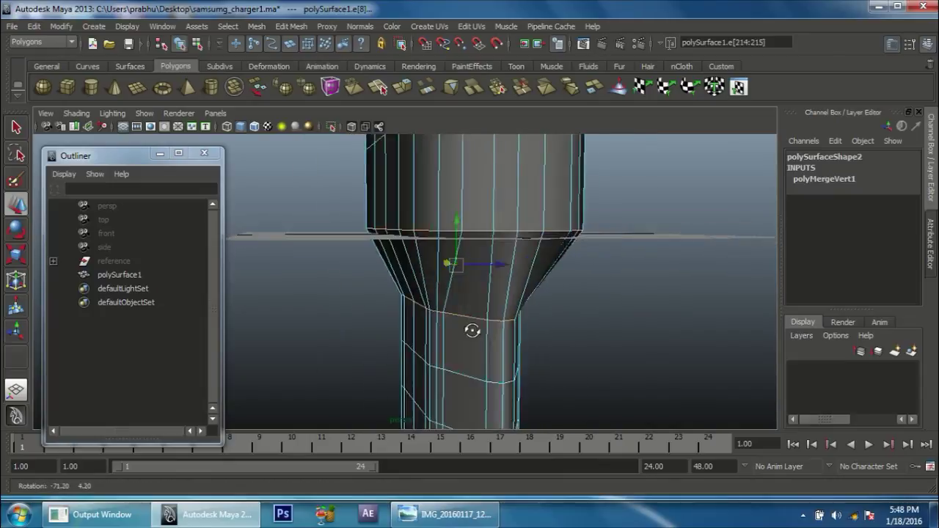
left_click_drag(404, 325, 316, 142, "alt")
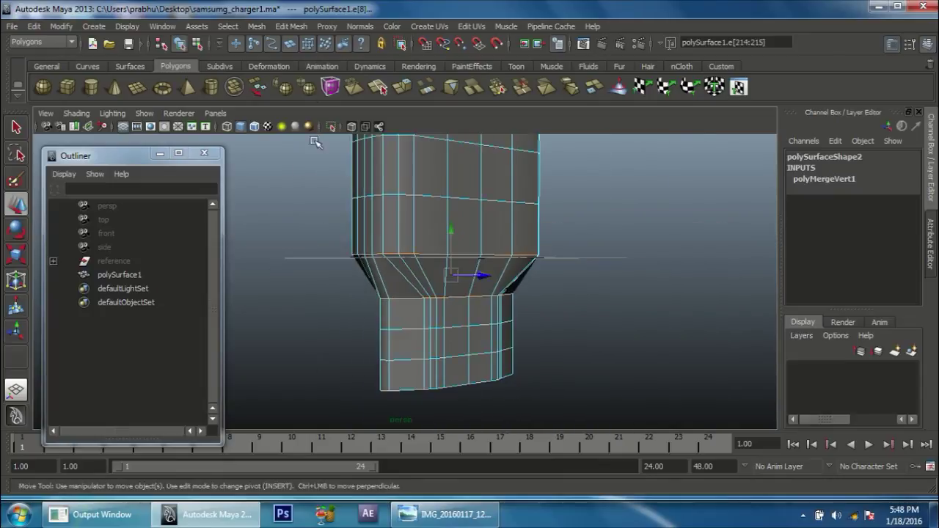
Bevel the waist edges and set the bevel Offset to 0.05.
left_click(292, 26)
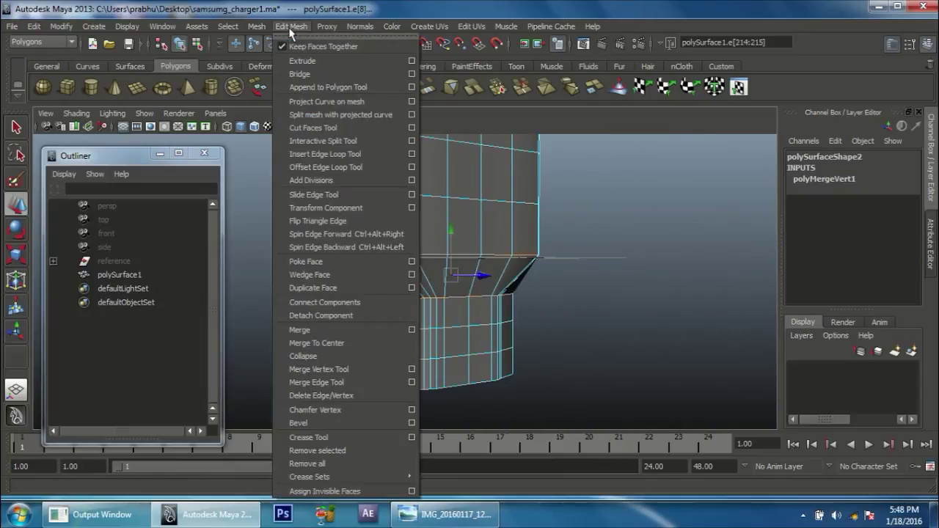
left_click(302, 423)
right_click_drag(429, 307, 627, 365, "alt")
type("0.1")
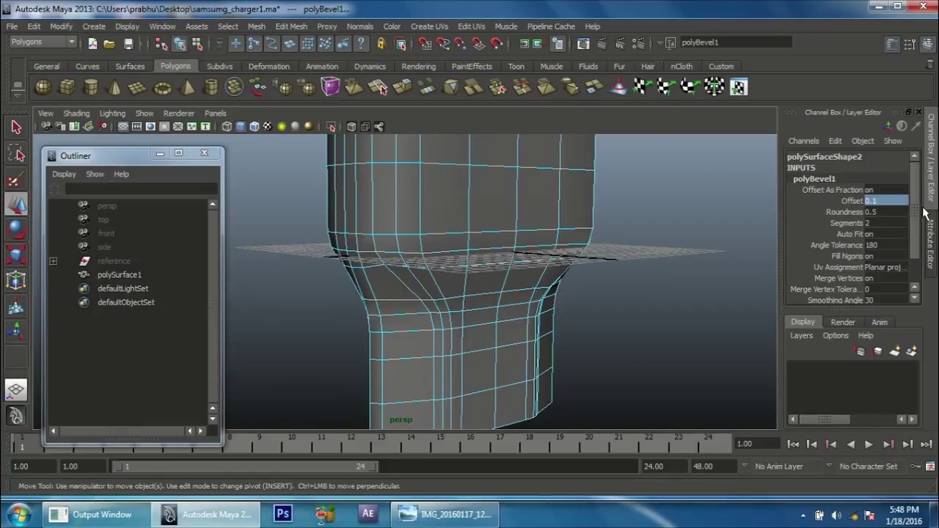
key("Return")
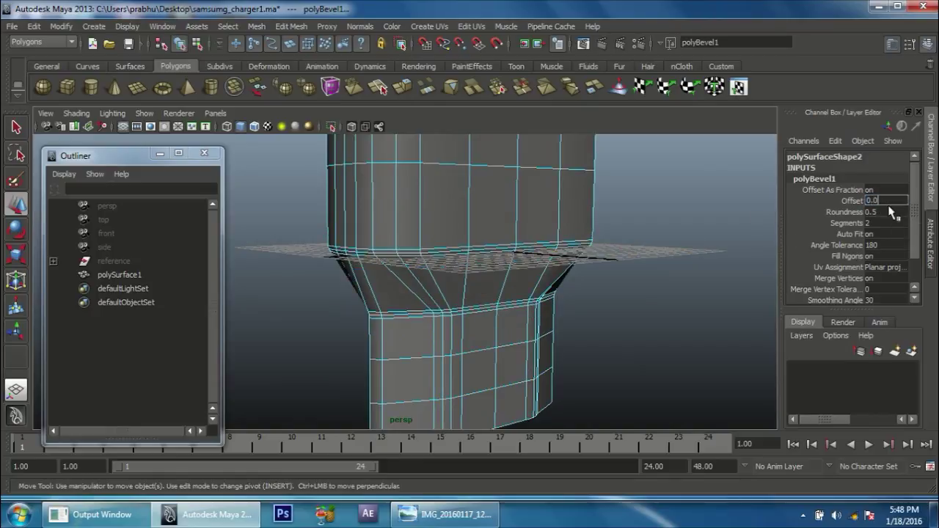
key("Return")
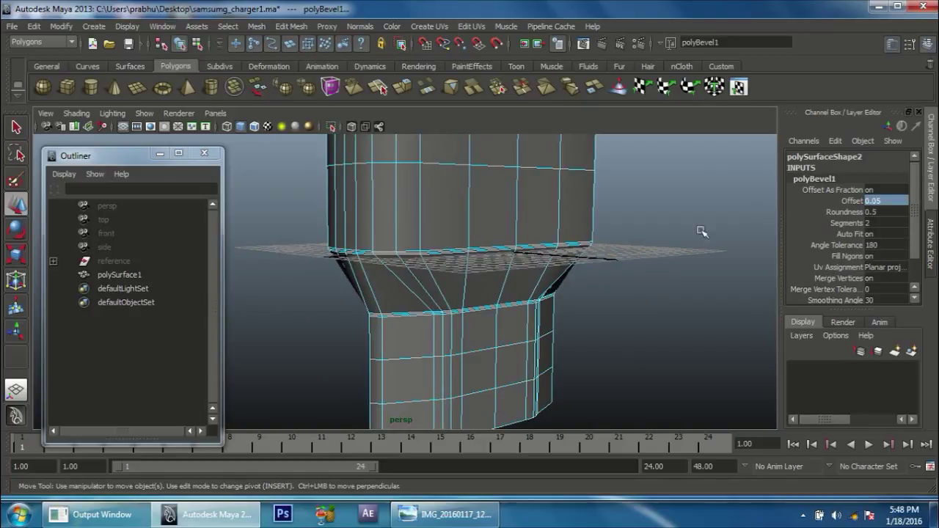
scroll(534, 258, "down", 2)
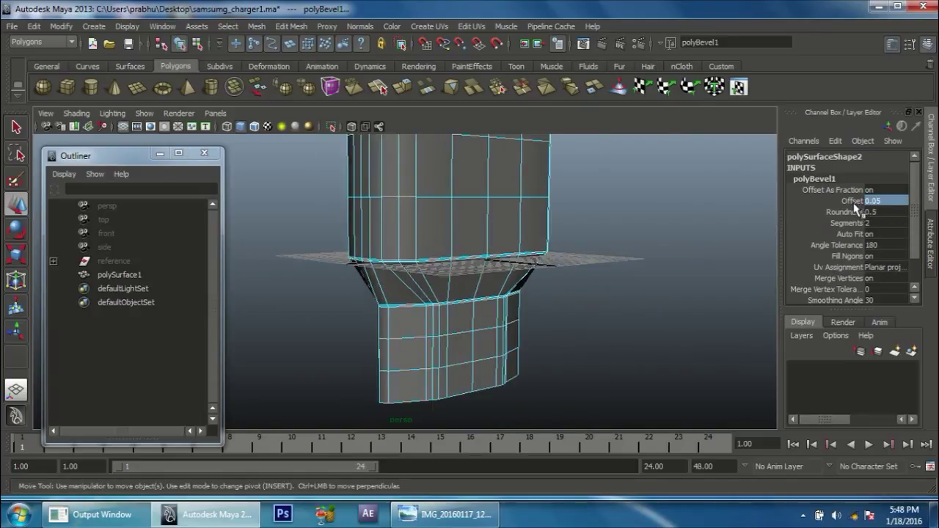
scroll(532, 250, "up", 1)
Return to Object Mode and reselect the charger mesh from a front view.
right_click(492, 232)
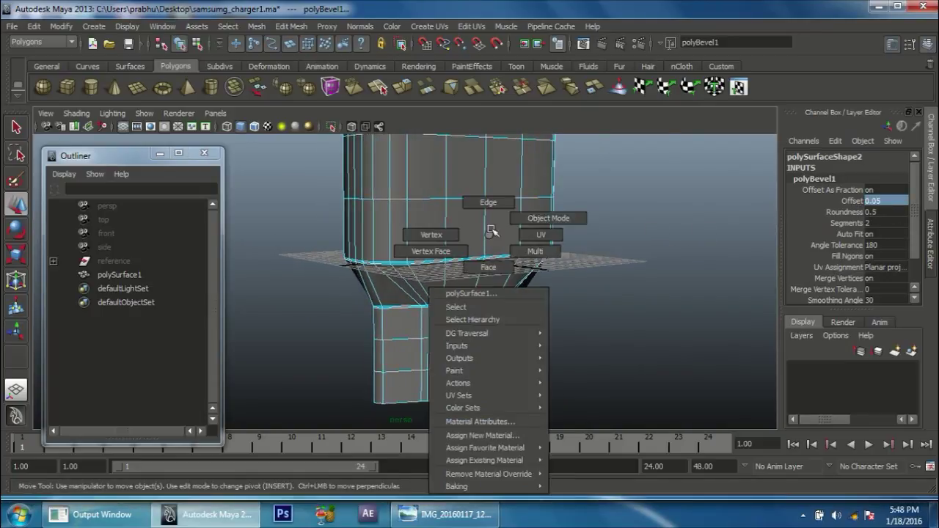
left_click(528, 216)
scroll(656, 316, "up", 3)
left_click(680, 317)
mouse_move(680, 317)
left_mouse_down("alt")
mouse_move(587, 287)
mouse_move(541, 293)
mouse_move(434, 268)
left_mouse_up("alt")
scroll(499, 310, "down", 2)
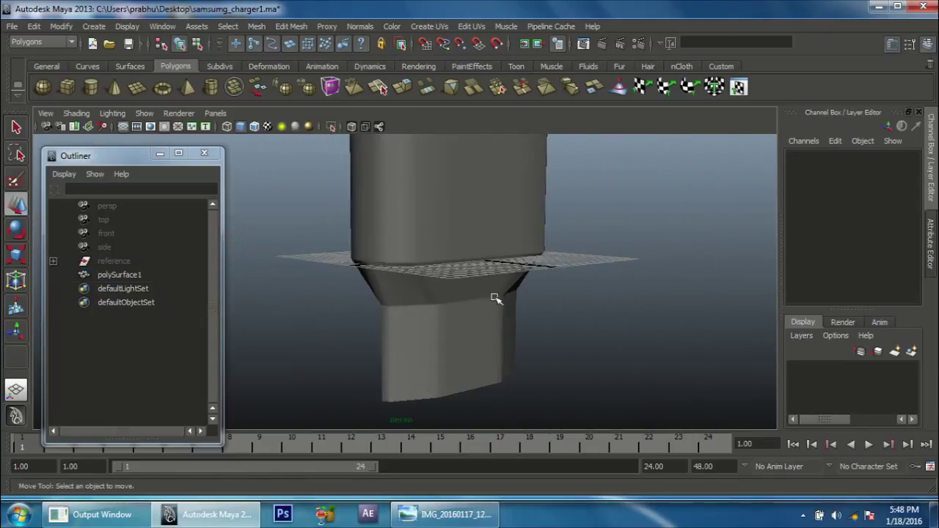
left_click(460, 227)
scroll(537, 311, "up", 2)
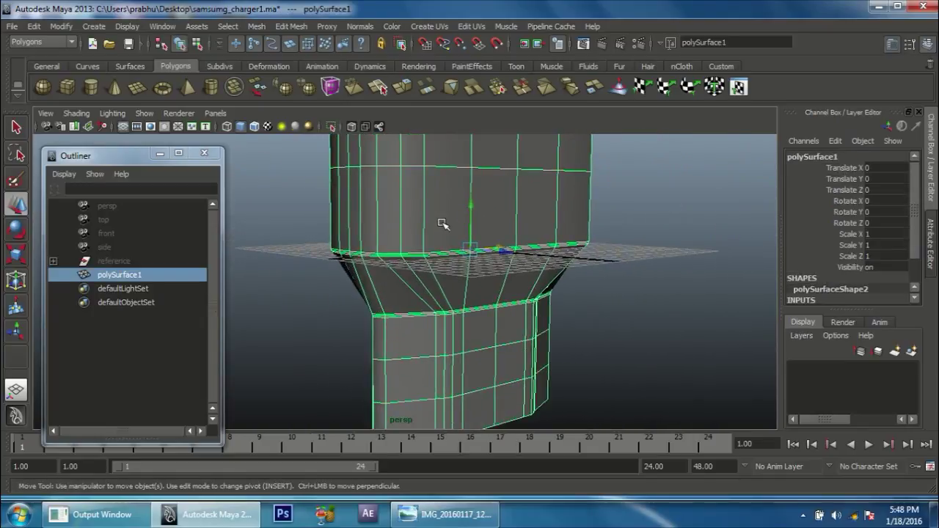
left_click(600, 282)
scroll(514, 257, "up", 2)
scroll(418, 276, "down", 2)
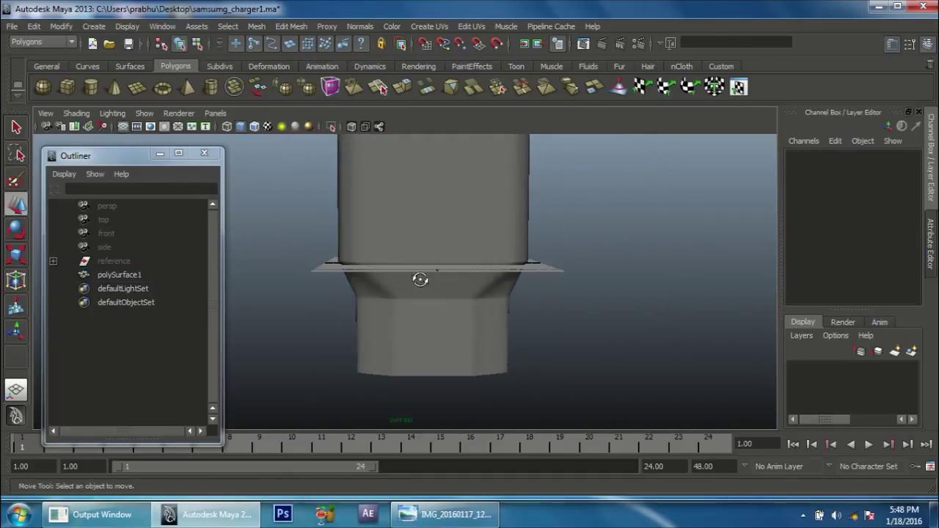
left_click_drag(419, 277, 452, 284, "alt")
left_click(462, 516)
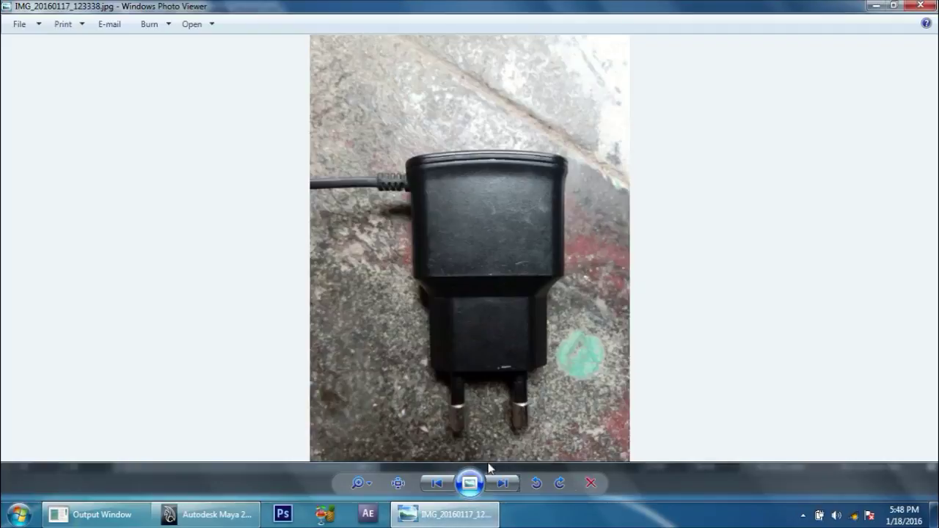
key("alt+Tab")
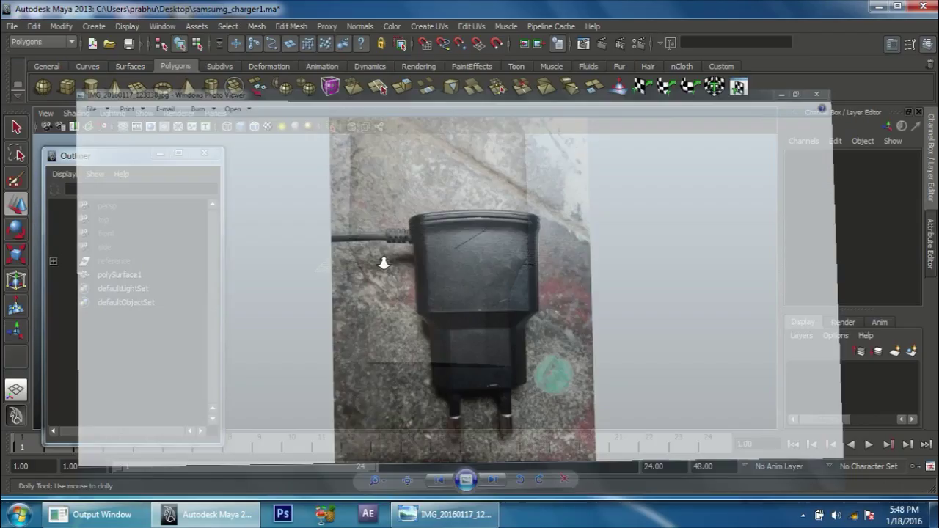
mouse_move(404, 308)
left_mouse_down("alt")
mouse_move(497, 367)
mouse_move(424, 317)
left_mouse_up("alt")
left_click(424, 316)
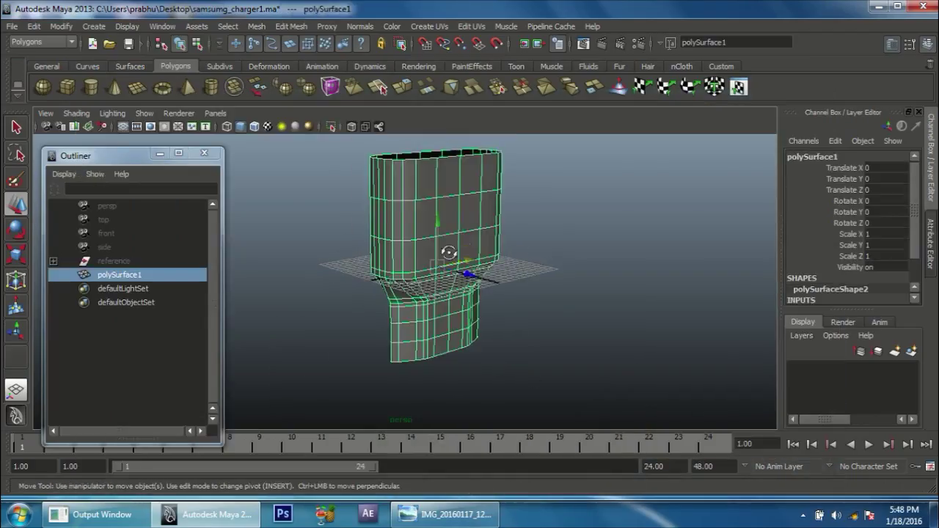
left_click_drag(446, 252, 490, 288, "alt")
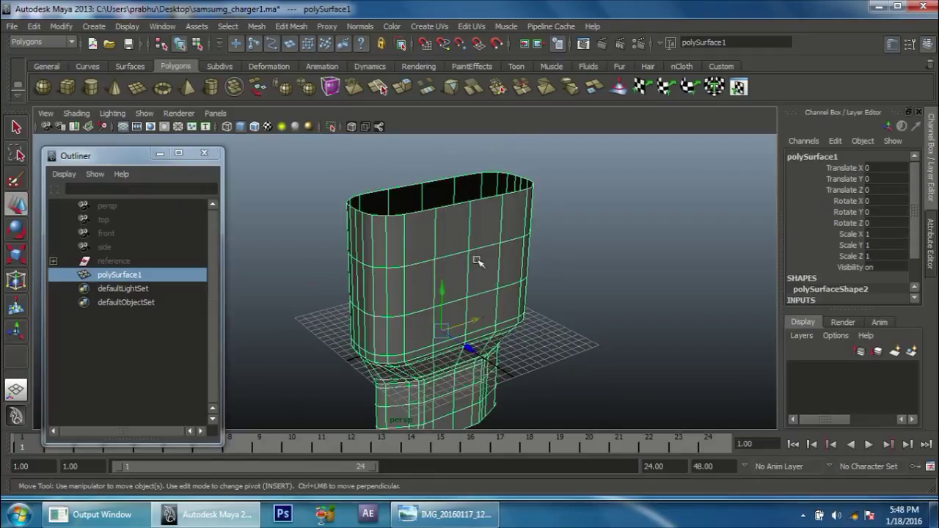
mouse_move(447, 514)
left_click(487, 430)
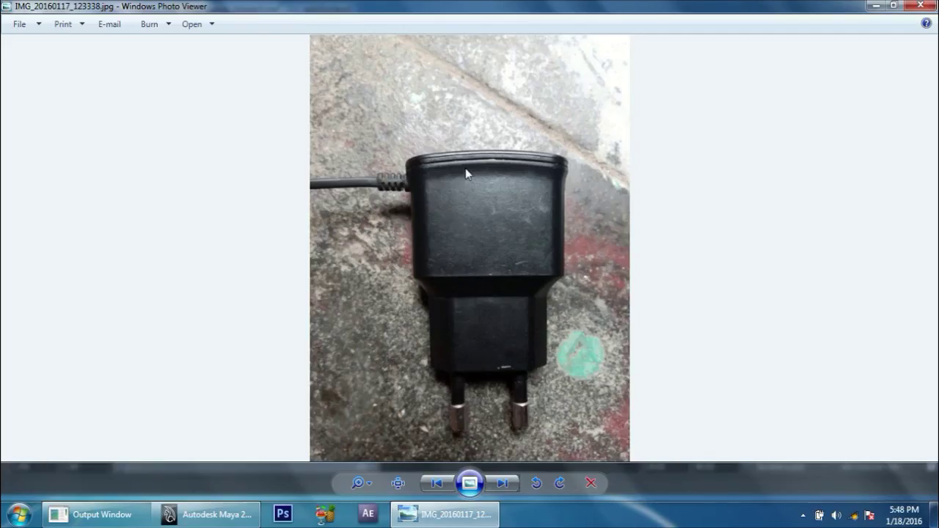
left_click(449, 513)
mouse_move(380, 309)
left_mouse_down("alt")
mouse_move(562, 272)
mouse_move(425, 258)
left_mouse_up("alt")
scroll(393, 300, "up", 2)
scroll(535, 254, "up", 3)
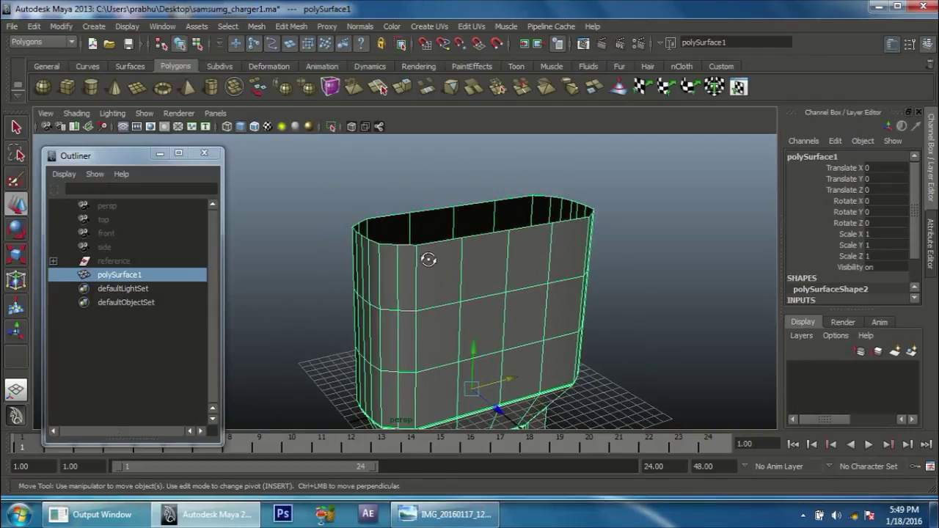
scroll(426, 258, "up", 2)
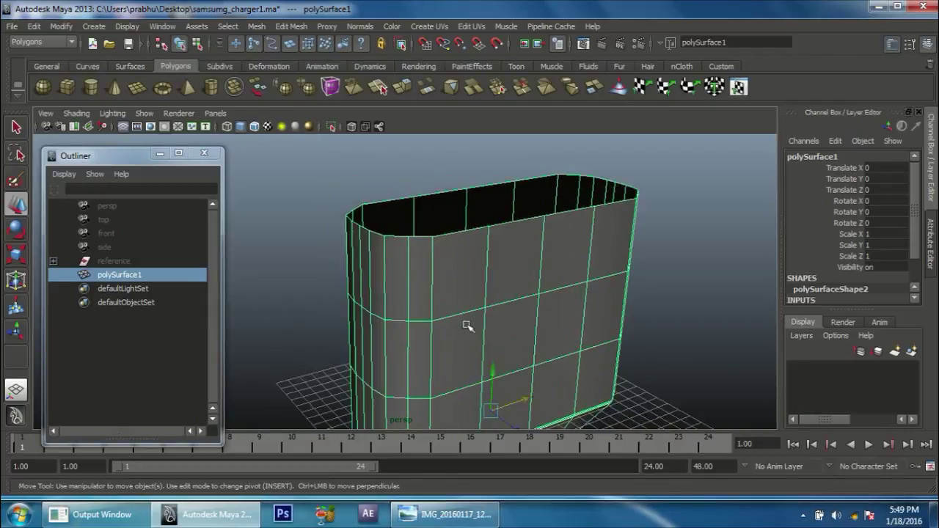
right_click(457, 238)
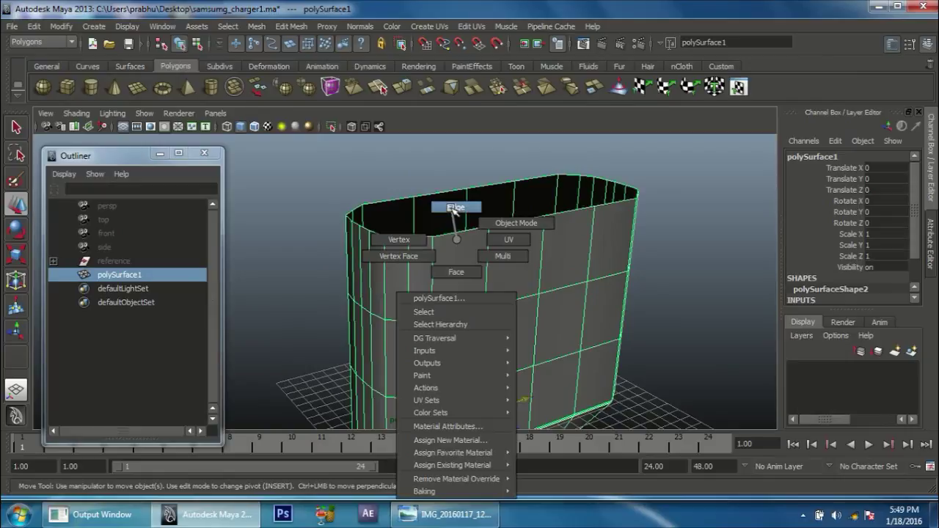
Select the open top edge loop of the charger body and extrude it.
left_click(455, 207)
left_click(445, 236)
mouse_move(514, 258)
left_mouse_down("alt")
mouse_move(432, 308)
mouse_move(516, 257)
mouse_move(516, 216)
mouse_move(507, 230)
mouse_move(536, 258)
mouse_move(454, 263)
mouse_move(472, 297)
left_mouse_up("alt")
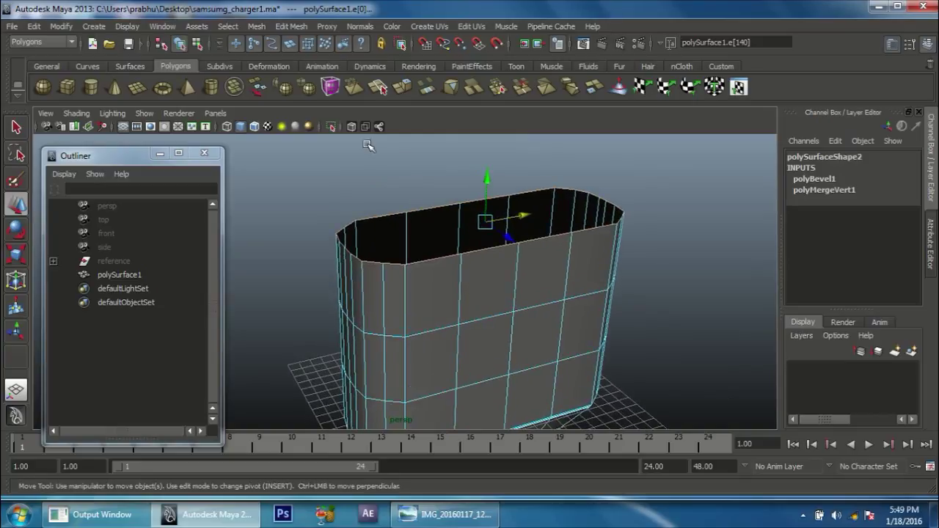
left_click(291, 27)
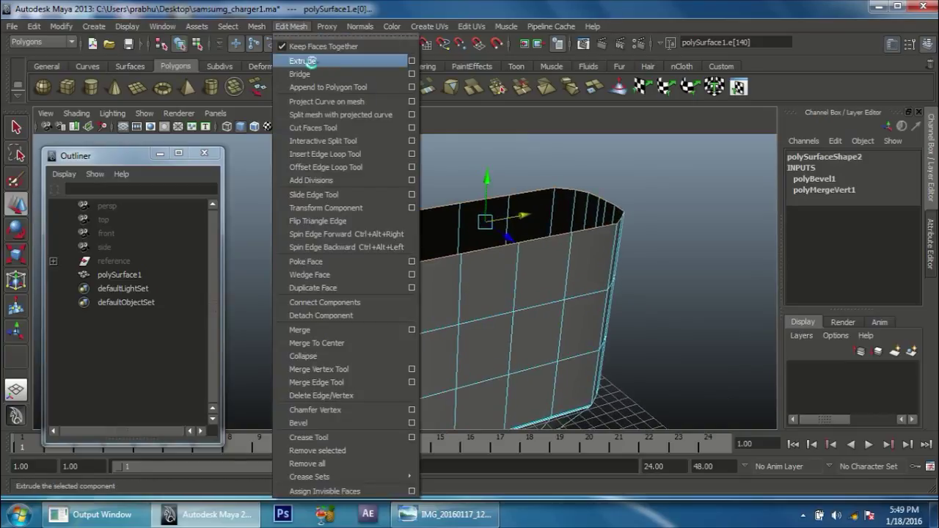
left_click(314, 61)
left_click_drag(434, 210, 474, 212, "alt")
Raise the extruded rim upward and scale it slightly outward into a flared lip.
key("w")
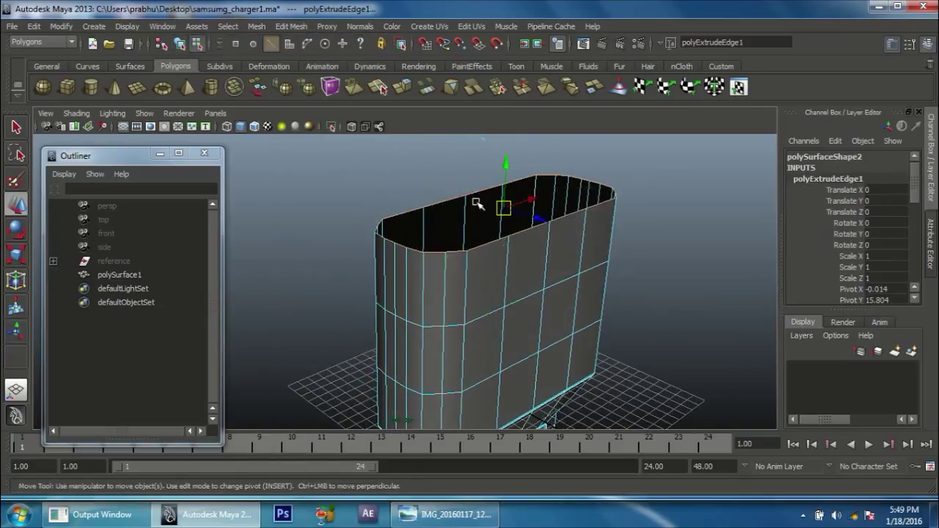
mouse_move(508, 163)
left_mouse_down()
mouse_move(509, 154)
mouse_move(457, 249)
mouse_move(478, 279)
mouse_move(491, 280)
left_mouse_up()
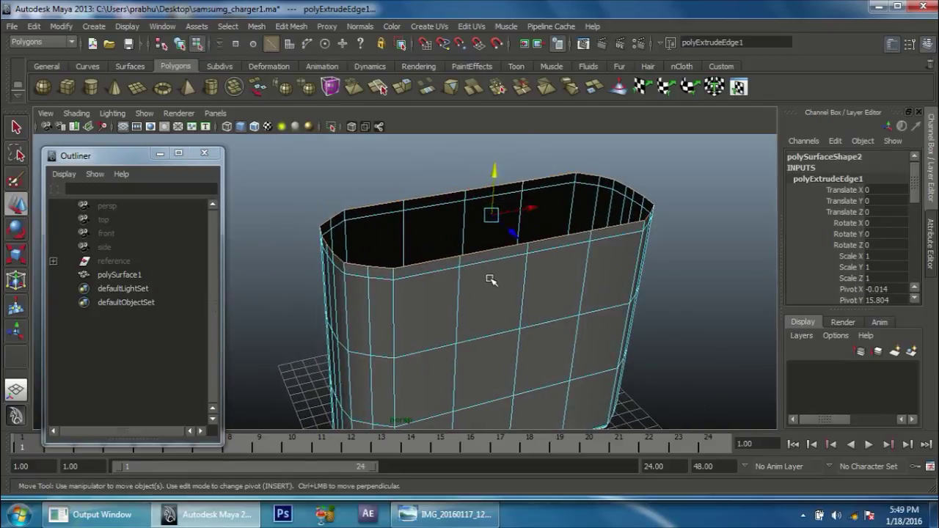
key("r")
mouse_move(491, 217)
left_mouse_down()
mouse_move(481, 224)
mouse_move(471, 182)
mouse_move(581, 203)
mouse_move(462, 209)
mouse_move(472, 198)
left_mouse_up()
key("w")
left_click_drag(475, 152, 475, 151)
Reframe the view on the top and reselect the whole rim edge loop.
mouse_move(485, 247)
left_mouse_down("alt")
mouse_move(524, 247)
mouse_move(618, 344)
left_mouse_up("alt")
scroll(462, 258, "up", 5)
middle_click_drag(462, 257, 495, 270, "alt")
scroll(495, 270, "down", 3)
mouse_move(496, 270)
left_mouse_down("alt")
mouse_move(504, 301)
mouse_move(391, 231)
left_mouse_up("alt")
right_click_drag(391, 232, 391, 204)
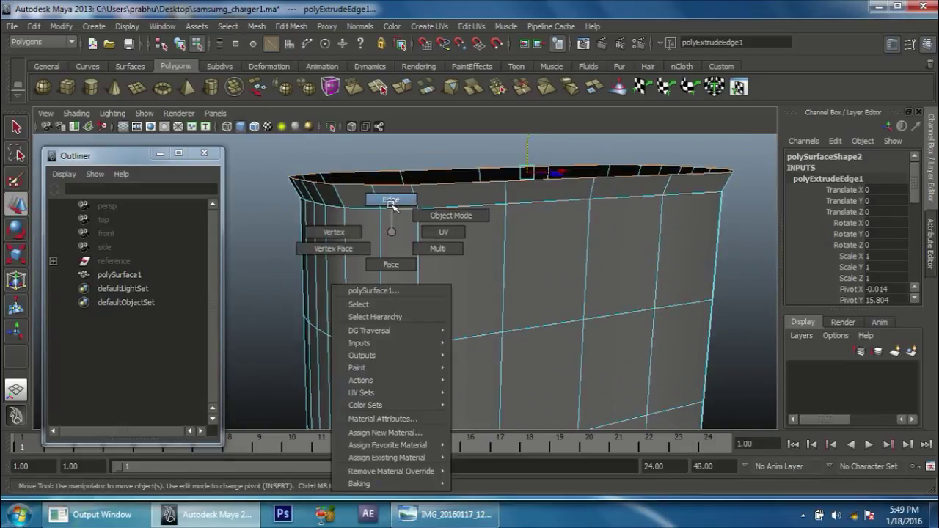
double_click(396, 208)
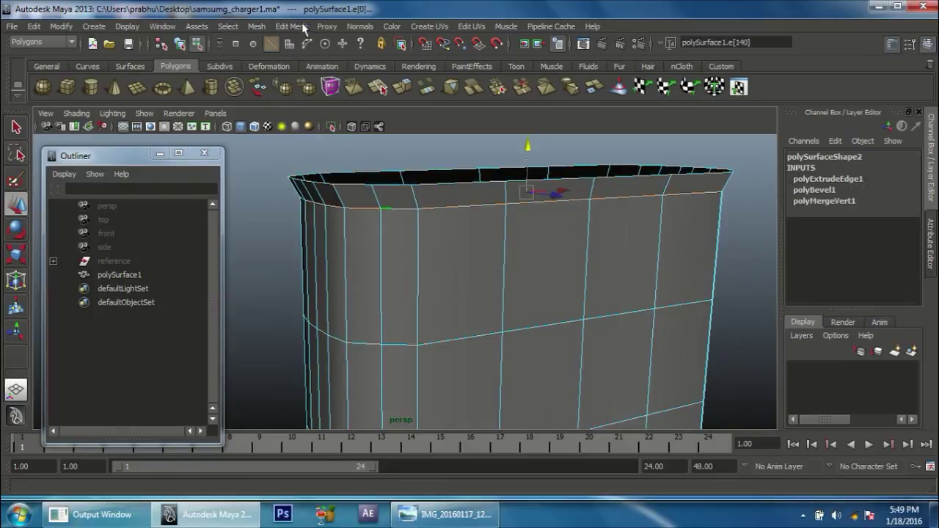
Bevel the flared top rim edge loop, adjust its offset, and compare with the reference photo.
left_click(305, 27)
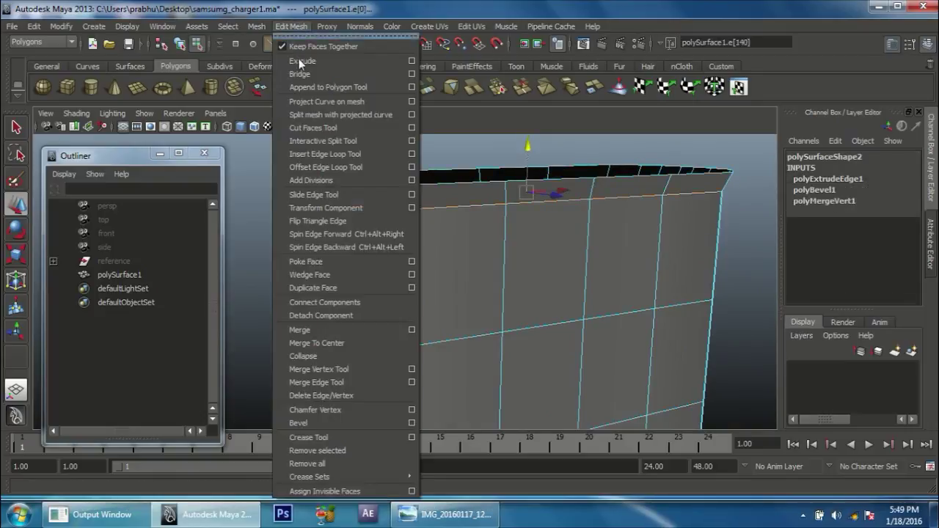
left_click(315, 423)
mouse_move(540, 335)
left_mouse_down("alt")
mouse_move(587, 252)
mouse_move(574, 264)
mouse_move(445, 218)
left_mouse_up("alt")
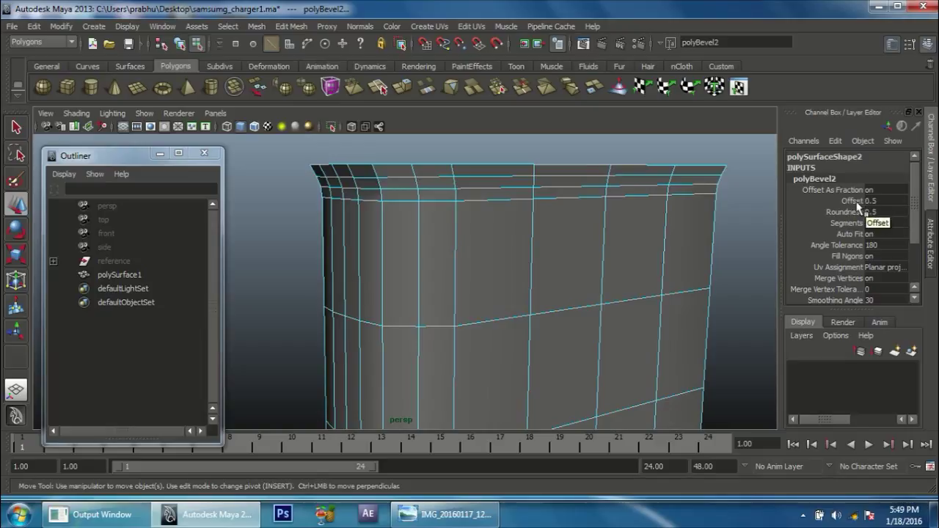
left_click(851, 201)
middle_click_drag(632, 215, 631, 215)
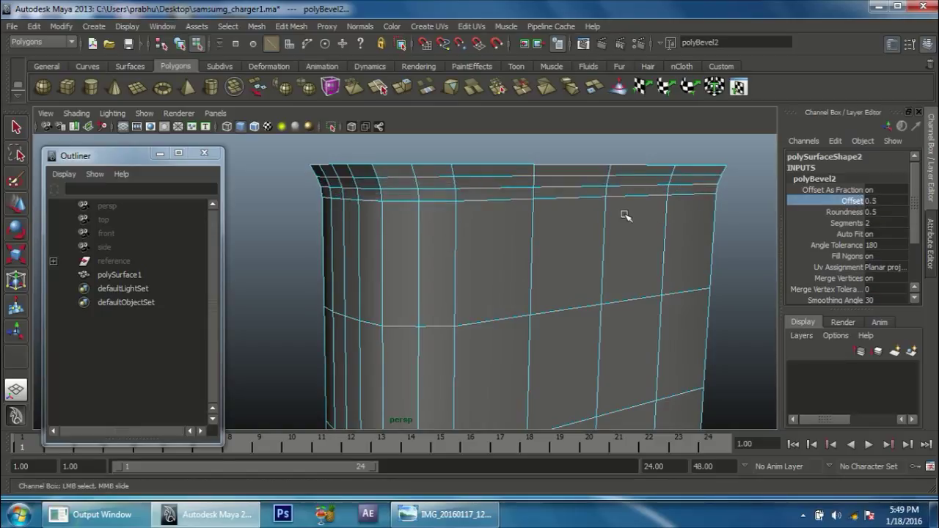
left_click(450, 521)
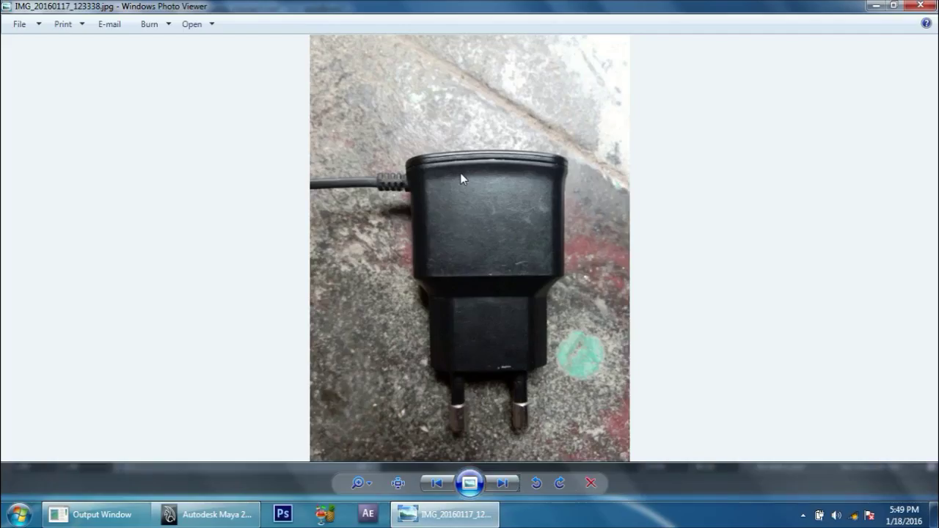
left_click(467, 523)
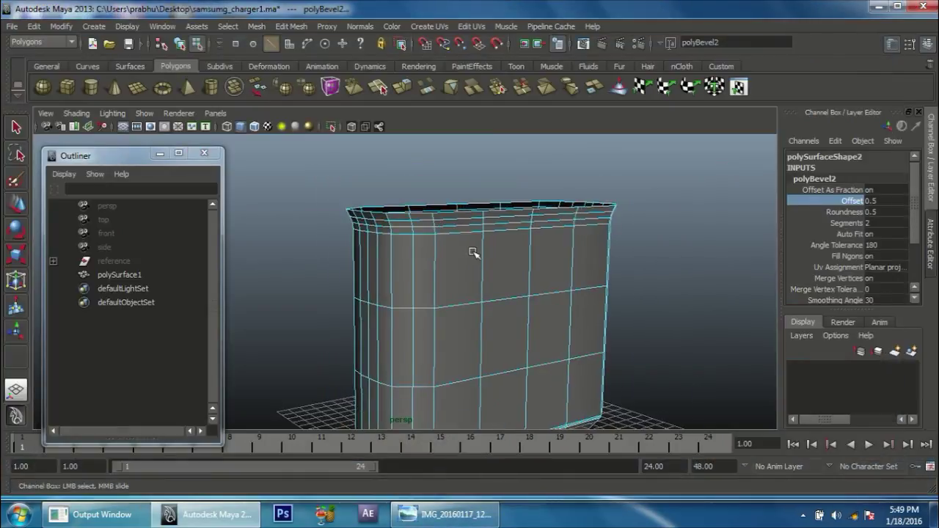
Return to object mode, clear the selection, and glance at the charger reference photo.
right_click(484, 247)
left_click(509, 237)
key("w")
left_click(607, 266)
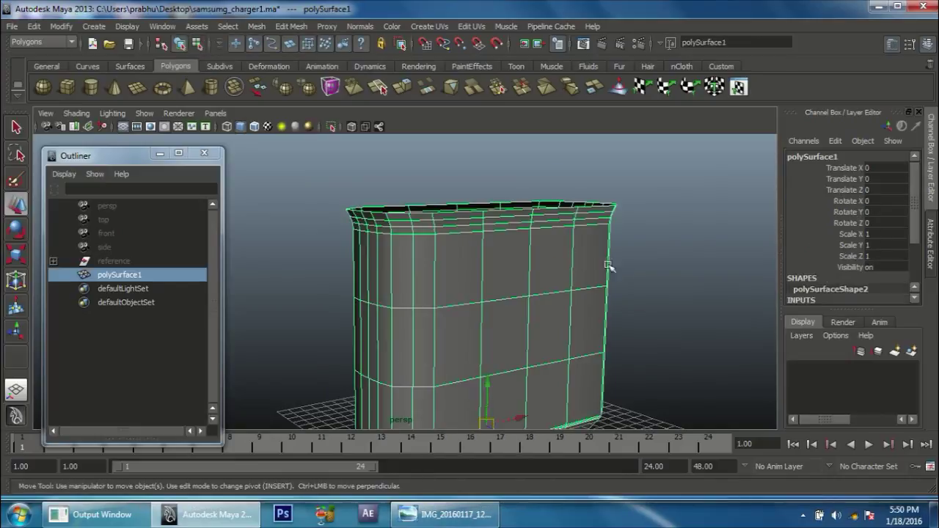
left_click(660, 267)
mouse_move(622, 269)
left_mouse_down("alt")
mouse_move(480, 267)
mouse_move(610, 274)
left_mouse_up("alt")
left_click(460, 517)
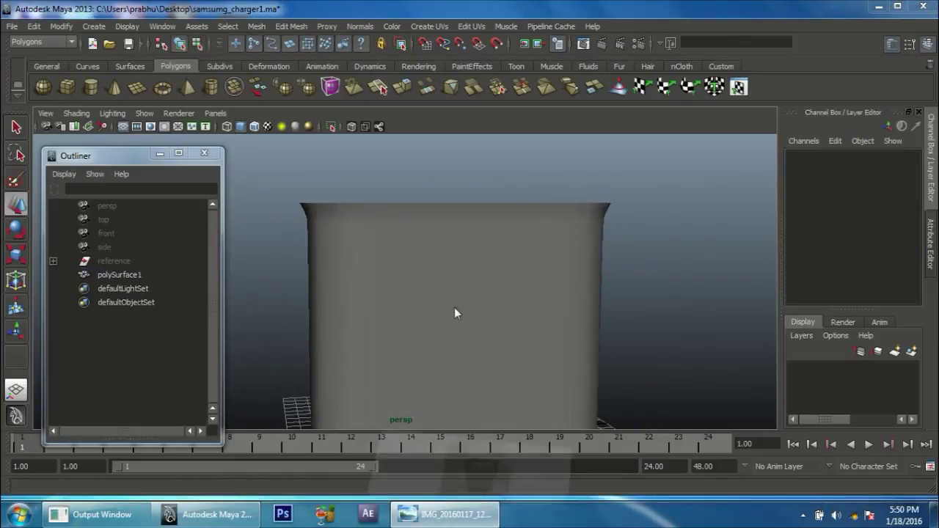
key("alt+Tab")
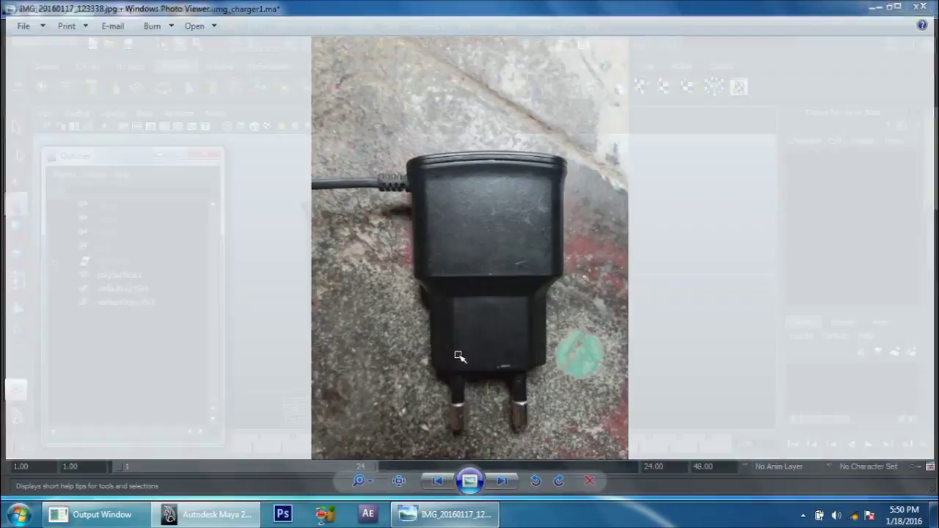
Select the charger body and pick its full top border edge loop.
left_click(455, 279)
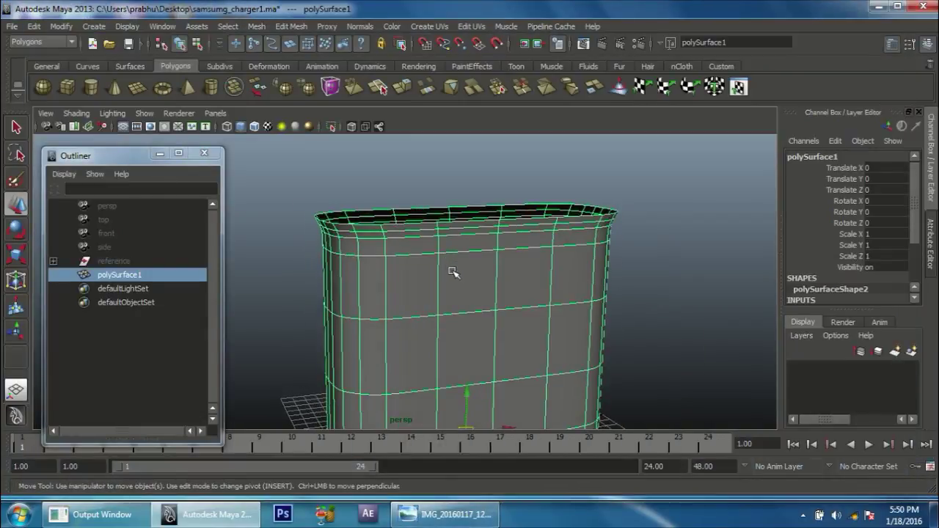
scroll(453, 271, "up", 1)
scroll(465, 277, "up", 2)
scroll(492, 243, "up", 2)
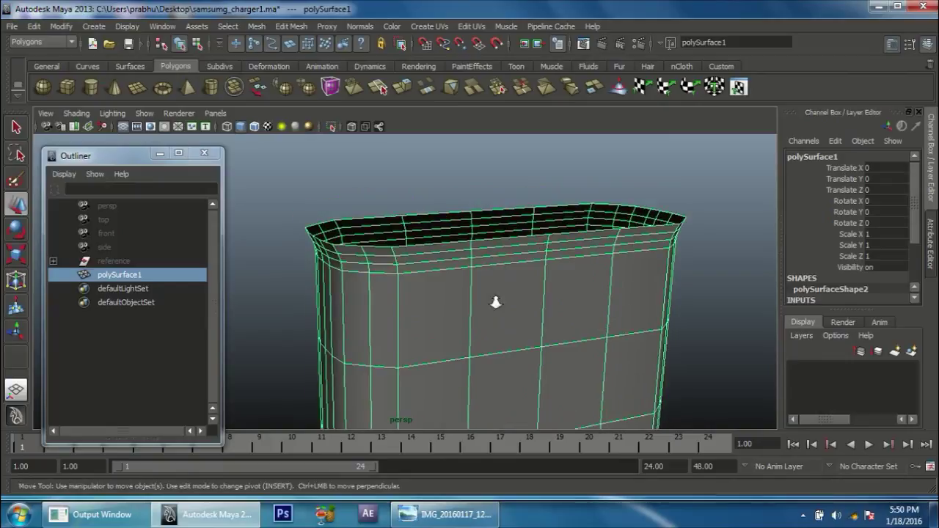
scroll(494, 299, "up", 2)
right_click_drag(454, 271, 443, 233)
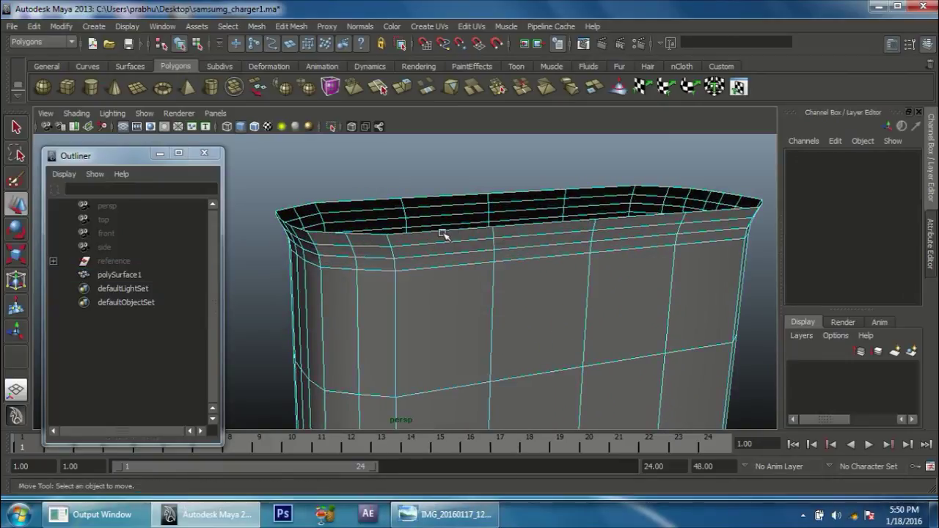
double_click(435, 233)
Recheck the reference photo and view down into the open top.
mouse_move(589, 279)
left_mouse_down("alt")
mouse_move(446, 272)
mouse_move(448, 265)
left_mouse_up("alt")
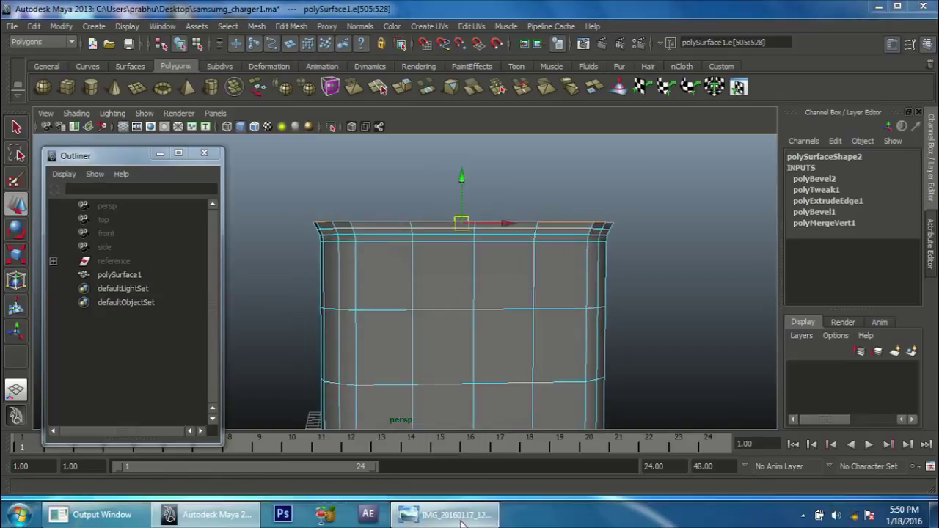
left_click(461, 523)
left_click(461, 523)
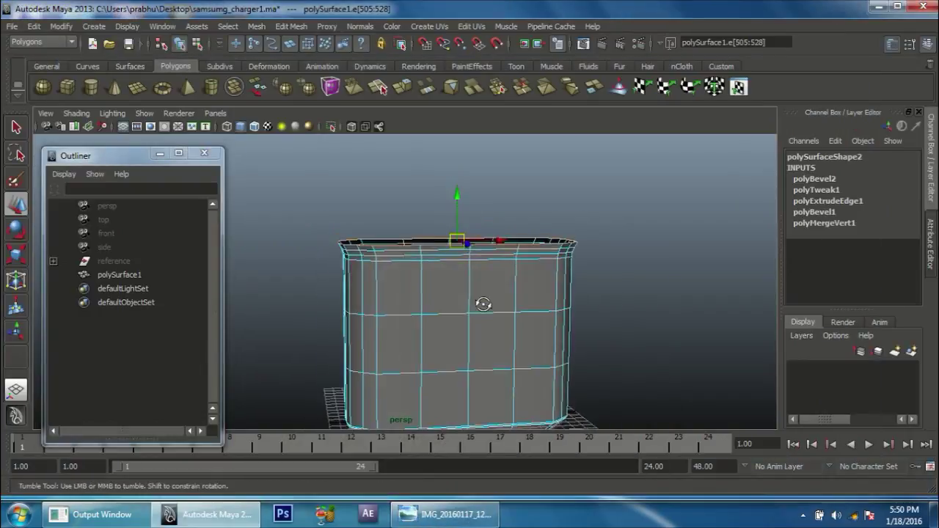
left_click_drag(486, 328, 488, 308, "alt")
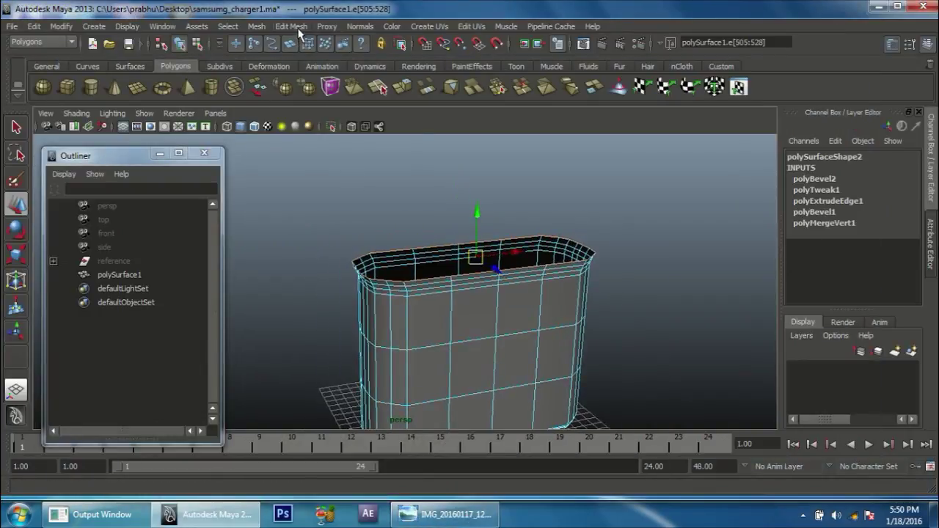
Extrude the top edge loop and raise it slightly upward.
left_click(291, 27)
left_click(308, 61)
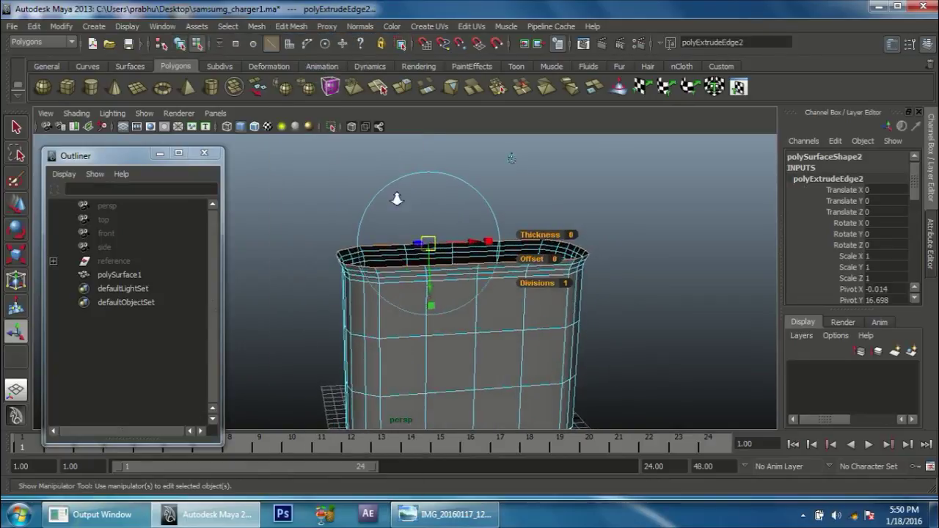
scroll(397, 199, "up", 2)
key("w")
left_click_drag(477, 205, 477, 194)
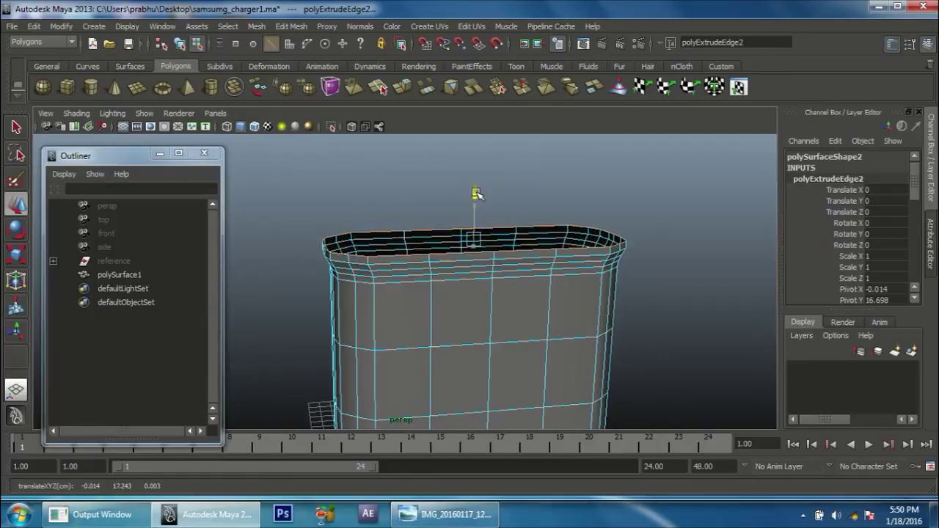
mouse_move(471, 247)
left_mouse_down("alt")
mouse_move(572, 330)
mouse_move(566, 289)
mouse_move(445, 262)
mouse_move(413, 307)
mouse_move(566, 314)
mouse_move(506, 297)
mouse_move(484, 300)
mouse_move(497, 315)
mouse_move(485, 318)
mouse_move(628, 310)
mouse_move(514, 300)
left_mouse_up("alt")
left_click_drag(338, 180, 269, 60, "alt")
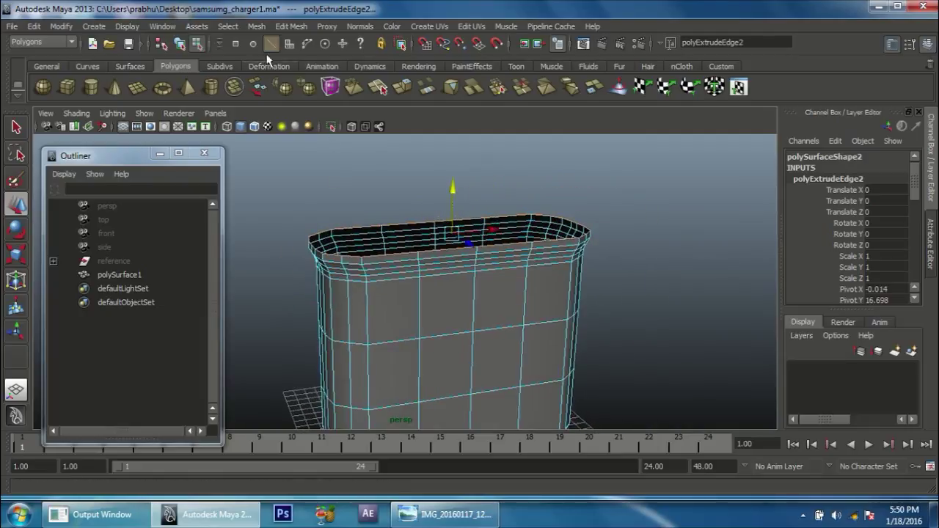
Extrude the loop a second time and scale it inward to form a flat rim.
left_click(292, 28)
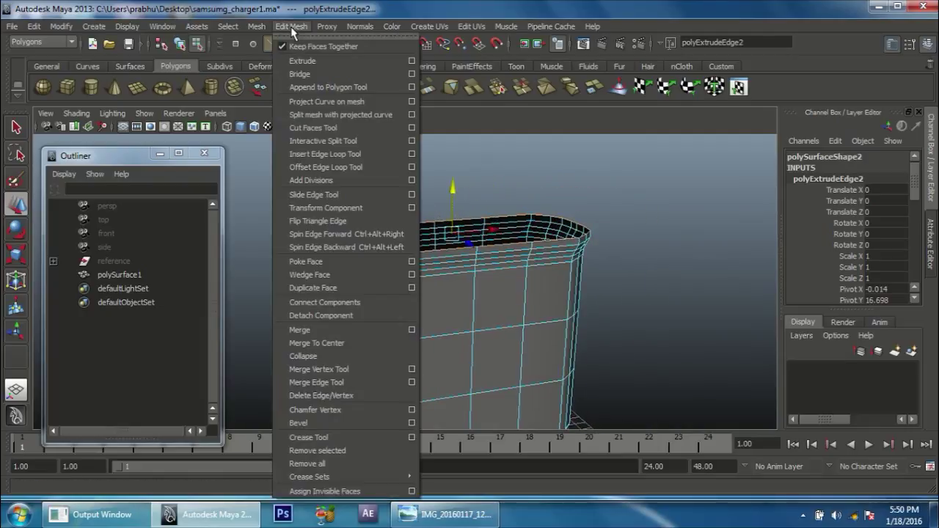
left_click(303, 61)
mouse_move(484, 139)
left_mouse_down("alt")
mouse_move(500, 183)
mouse_move(510, 182)
left_mouse_up("alt")
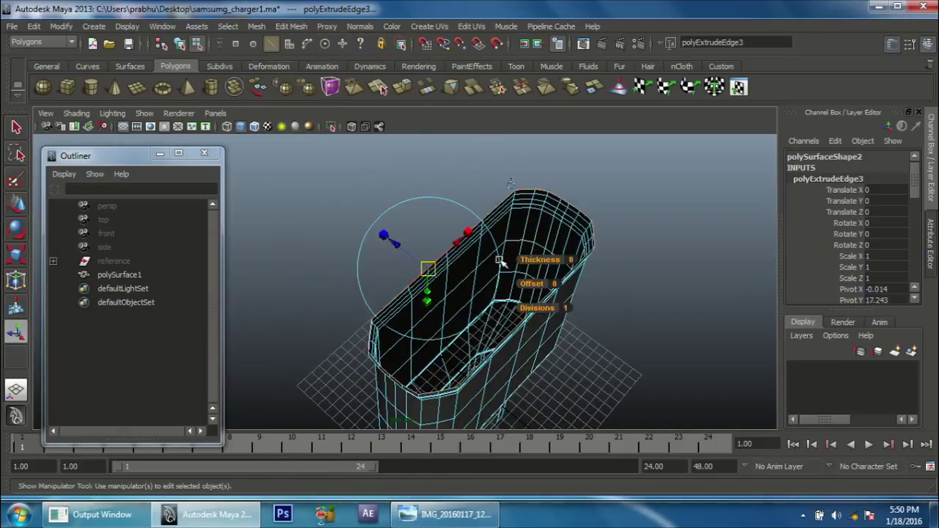
key("r")
left_click_drag(488, 282, 433, 284)
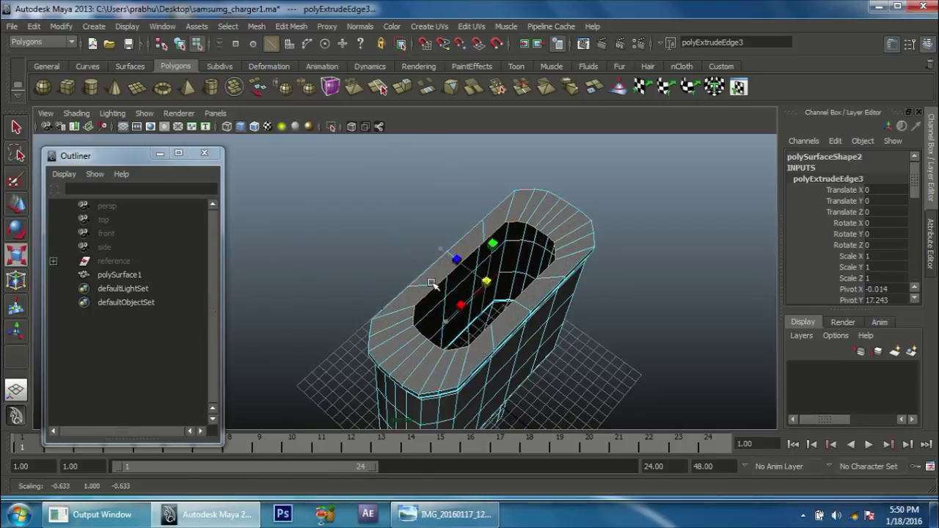
left_click_drag(433, 284, 457, 319, "alt")
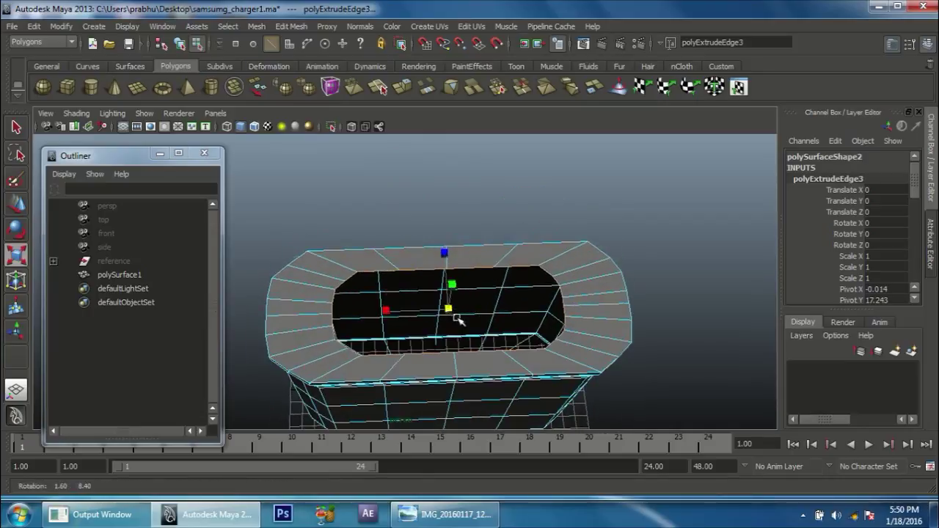
mouse_move(388, 315)
left_mouse_down()
mouse_move(370, 314)
mouse_move(371, 266)
left_mouse_up()
right_click_drag(379, 273, 439, 282, "alt")
mouse_move(440, 283)
left_mouse_down("alt")
mouse_move(446, 291)
mouse_move(570, 276)
left_mouse_up("alt")
Select the inner border edge of the new flat rim.
right_click_drag(587, 259, 646, 244)
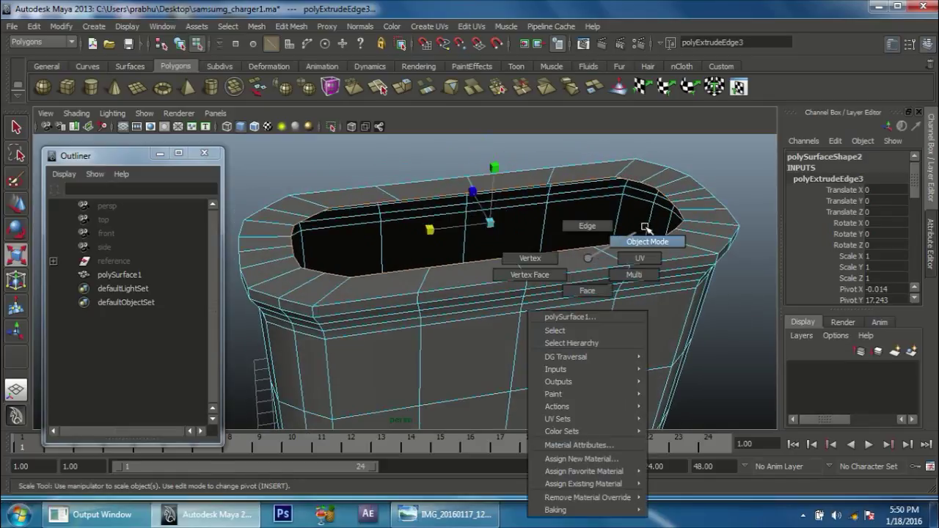
mouse_move(560, 278)
left_mouse_down("alt")
mouse_move(570, 272)
mouse_move(470, 286)
left_mouse_up("alt")
mouse_move(470, 287)
right_mouse_down("alt")
mouse_move(440, 310)
mouse_move(462, 331)
mouse_move(404, 218)
mouse_move(405, 196)
mouse_move(356, 229)
right_mouse_up("alt")
left_click(419, 215)
mouse_move(355, 229)
left_mouse_down("alt")
mouse_move(413, 253)
mouse_move(496, 258)
left_mouse_up("alt")
left_click(293, 28)
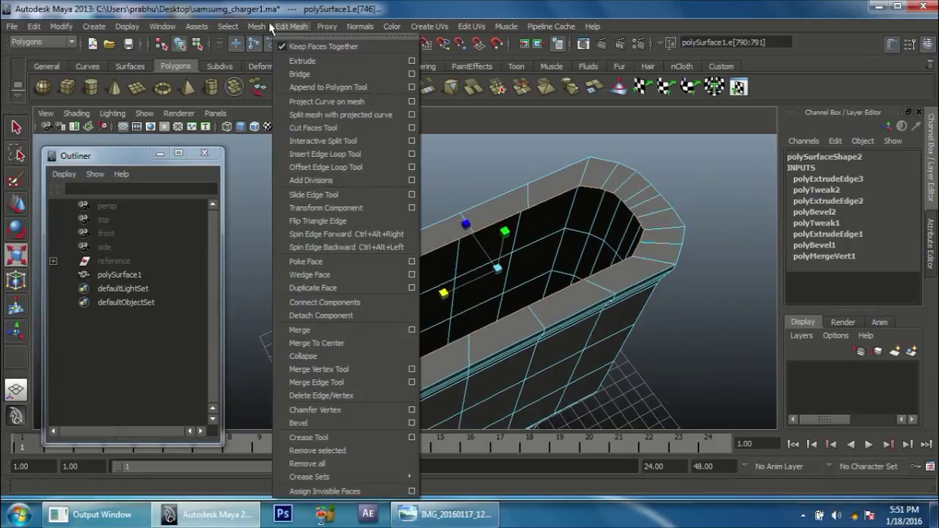
Cap the opening inside the rim with Fill Hole, then return to object mode.
left_click(308, 243)
mouse_move(384, 250)
left_mouse_down("alt")
mouse_move(357, 237)
mouse_move(381, 283)
mouse_move(629, 283)
left_mouse_up("alt")
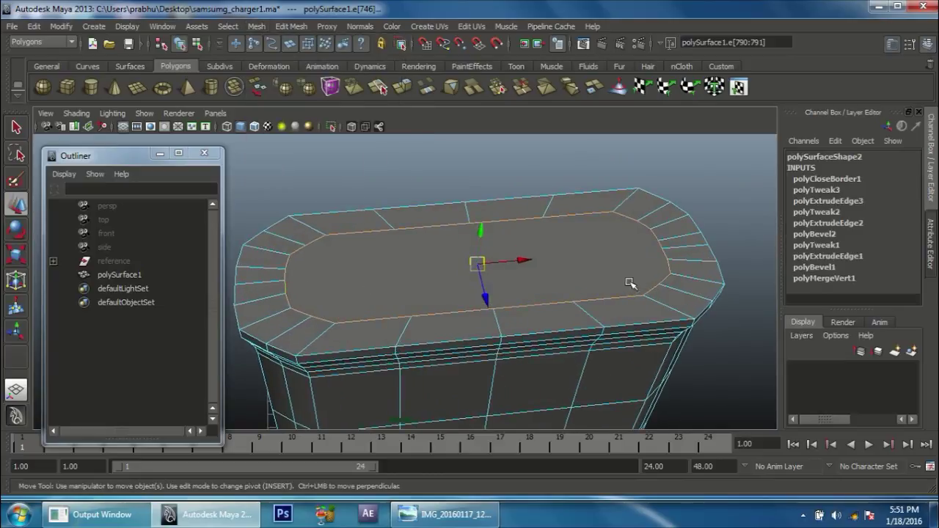
right_click_drag(640, 238, 690, 220)
left_click(629, 241)
left_click_drag(629, 241, 490, 235, "alt")
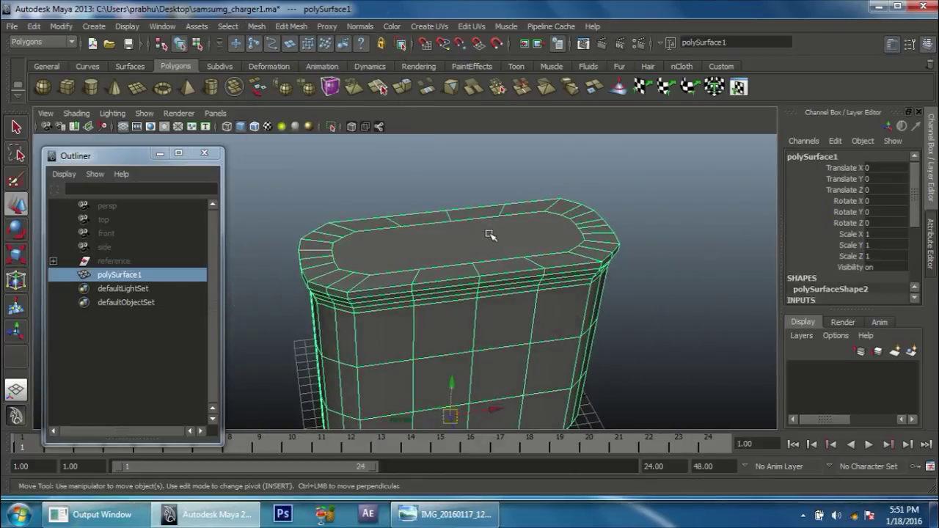
left_click(281, 27)
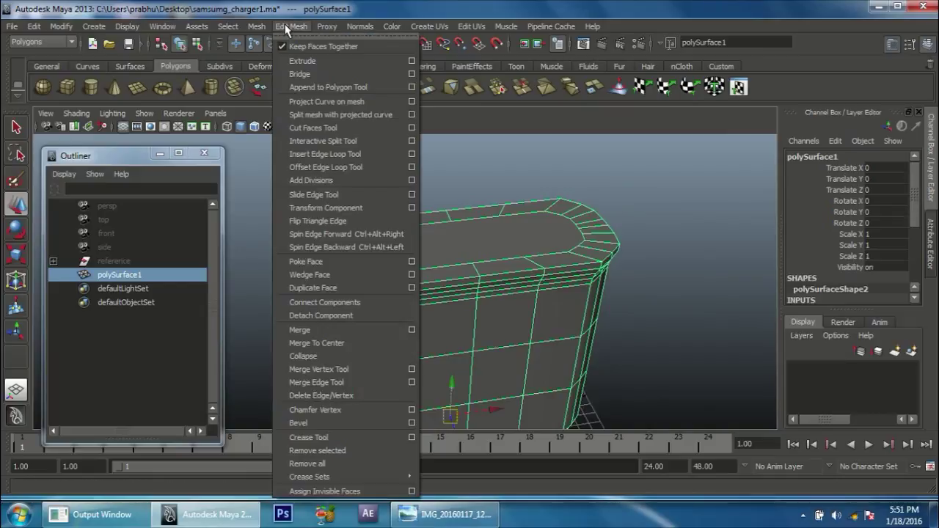
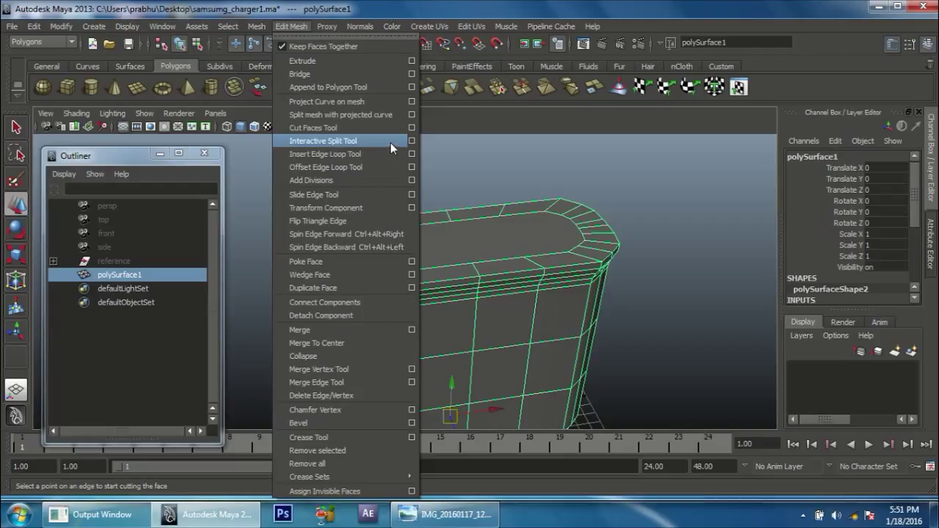
Split the top face lengthwise with the Split Polygon Tool.
left_click(412, 141)
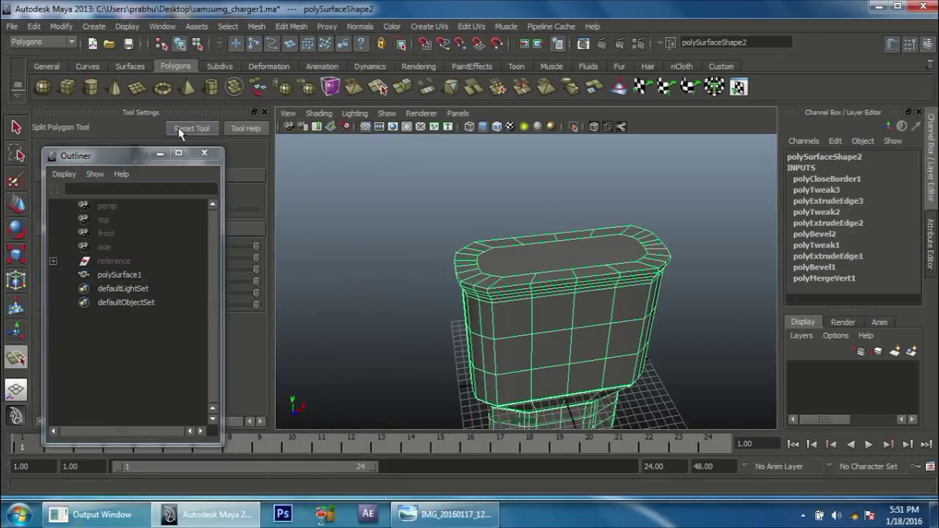
left_click(160, 154)
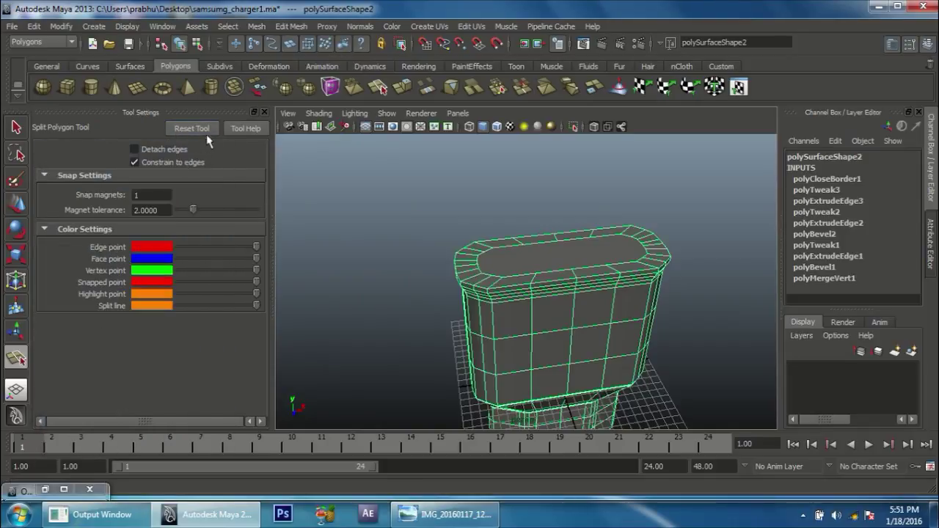
scroll(565, 356, "up", 5)
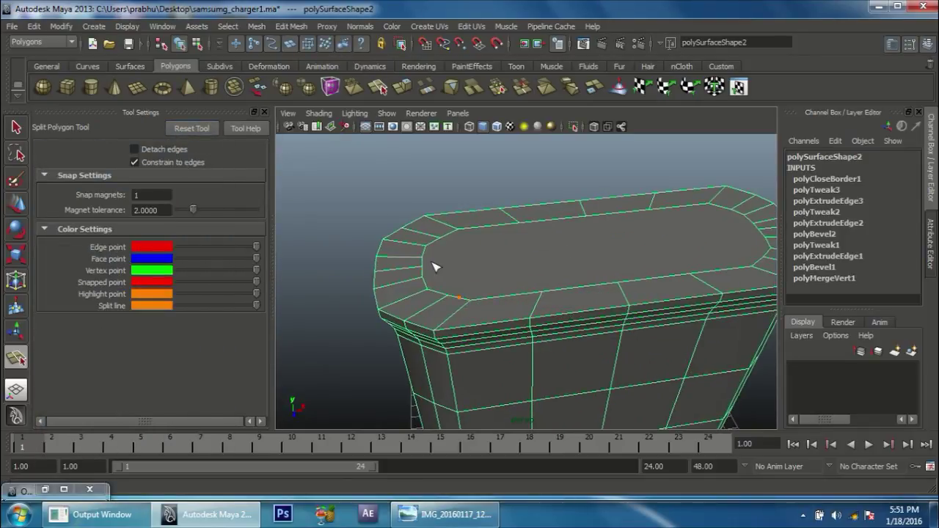
left_click(421, 288)
mouse_move(541, 293)
left_mouse_down("alt")
mouse_move(444, 286)
mouse_move(620, 339)
left_mouse_up("alt")
left_click(659, 334)
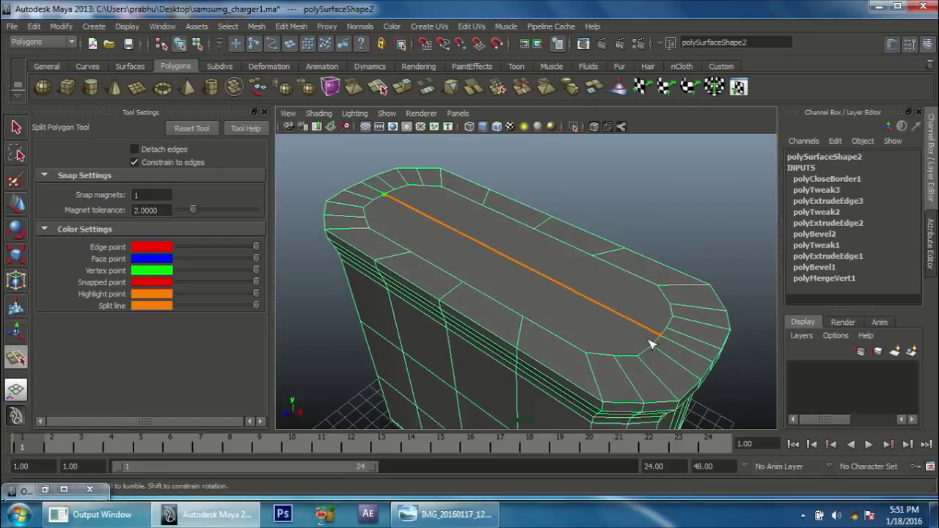
key("Return")
Add two crosswise splits on the top face and one across the cap's far end.
left_click_drag(592, 333, 615, 329, "alt")
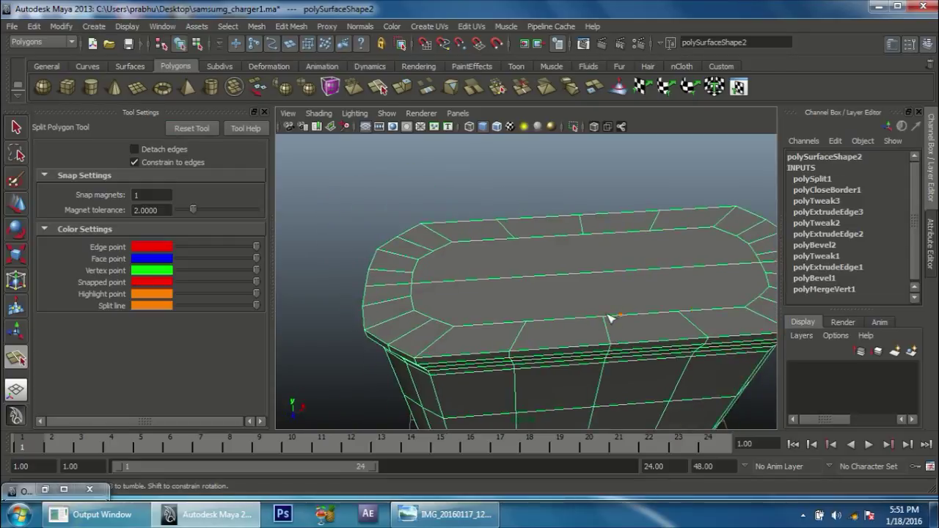
left_click_drag(604, 234, 536, 236)
key("Return")
left_click(523, 244)
mouse_move(562, 325)
left_mouse_down()
mouse_move(525, 321)
mouse_move(570, 342)
mouse_move(557, 352)
left_mouse_up()
key("Return")
left_click(634, 358)
left_click_drag(629, 365, 440, 331, "alt")
left_click(645, 339)
key("Return")
Add three more crosswise splits along the side toward the model's right end.
mouse_move(545, 327)
left_mouse_down("alt")
mouse_move(560, 327)
mouse_move(493, 349)
left_mouse_up("alt")
left_click(436, 308)
left_click(422, 217)
key("Return")
middle_click_drag(700, 290, 577, 223, "alt")
left_click(513, 215)
left_click_drag(541, 321, 501, 321)
key("Return")
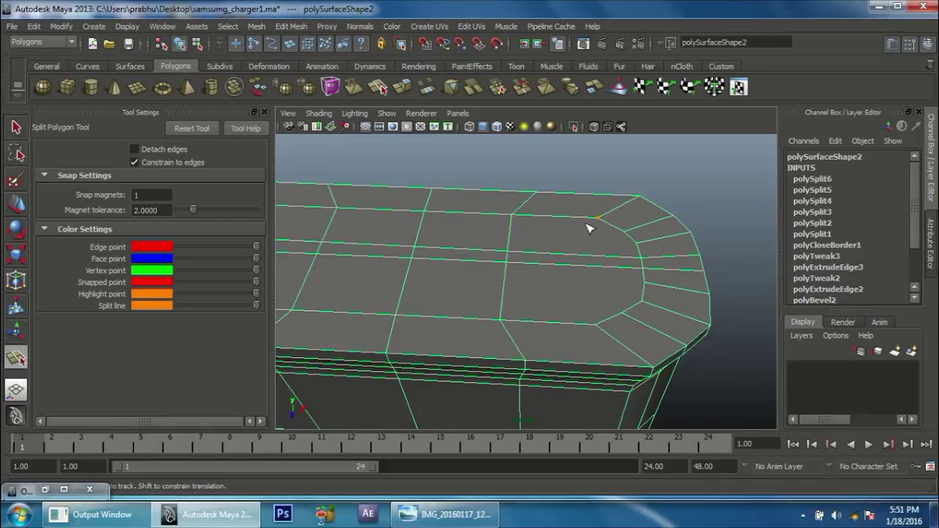
left_click_drag(622, 323, 594, 323)
key("Return")
Lay three lengthwise splits across the top face out to the right edge.
right_click_drag(692, 319, 604, 298, "alt")
left_click_drag(604, 298, 682, 345, "alt")
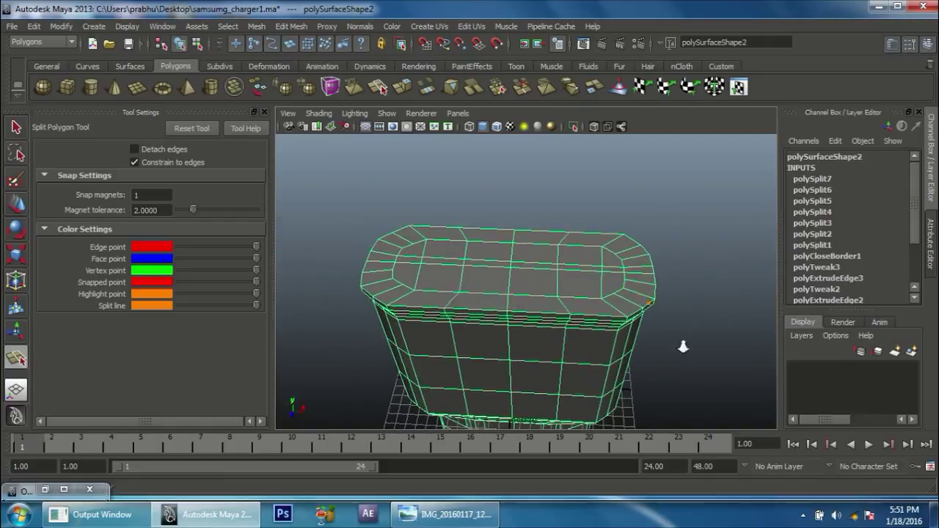
scroll(349, 268, "up", 3)
left_click_drag(681, 276, 679, 297)
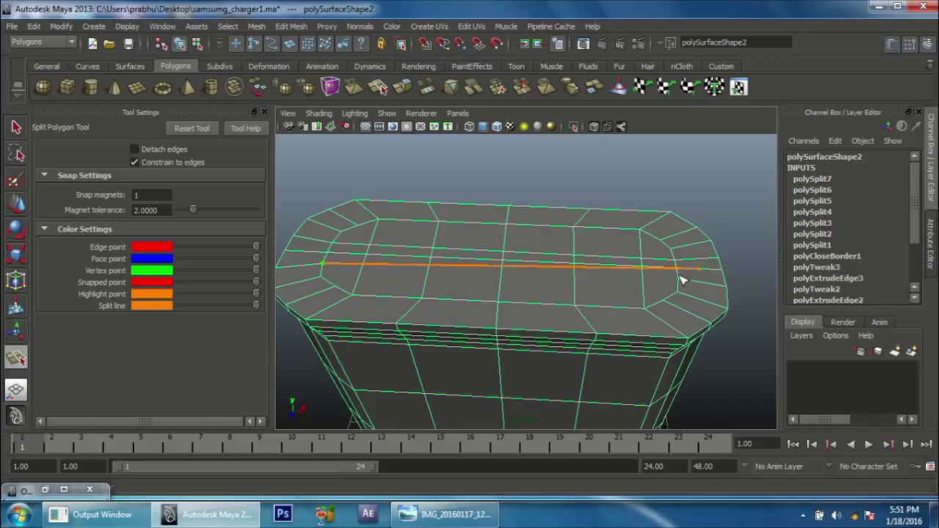
key("Return")
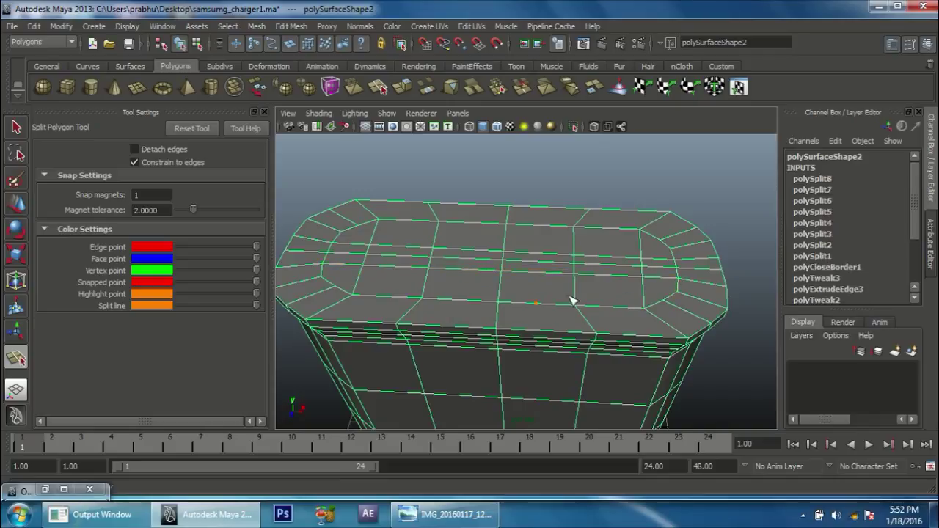
middle_click_drag(462, 290, 524, 281, "alt")
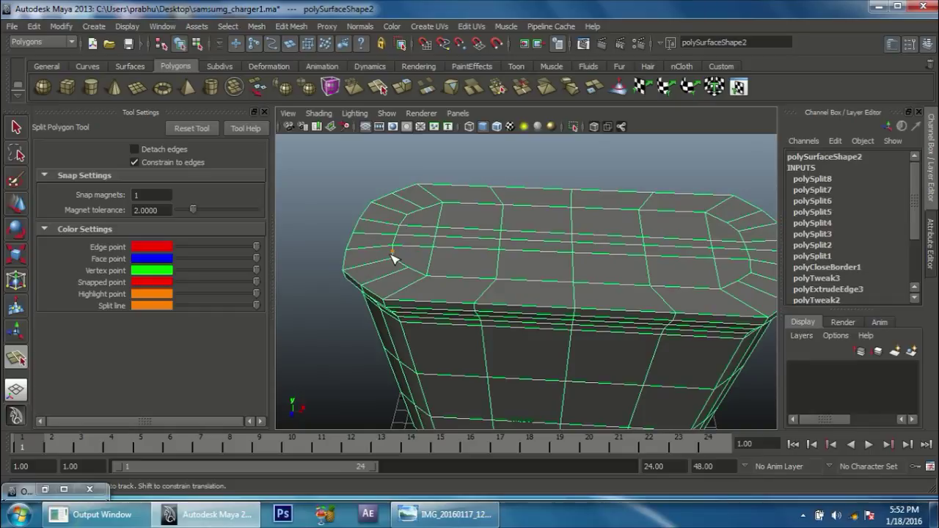
left_click_drag(717, 275, 758, 288)
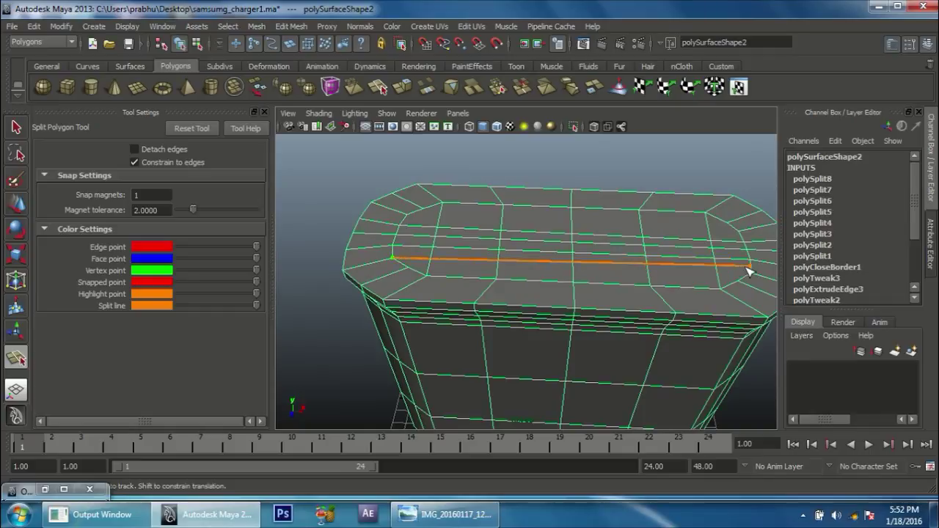
key("Return")
left_click(416, 213)
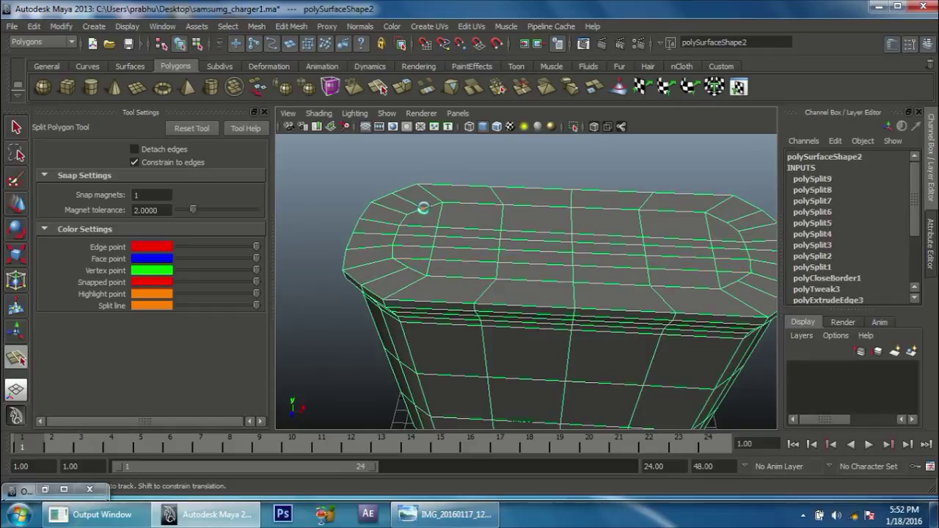
left_click_drag(697, 236, 747, 244)
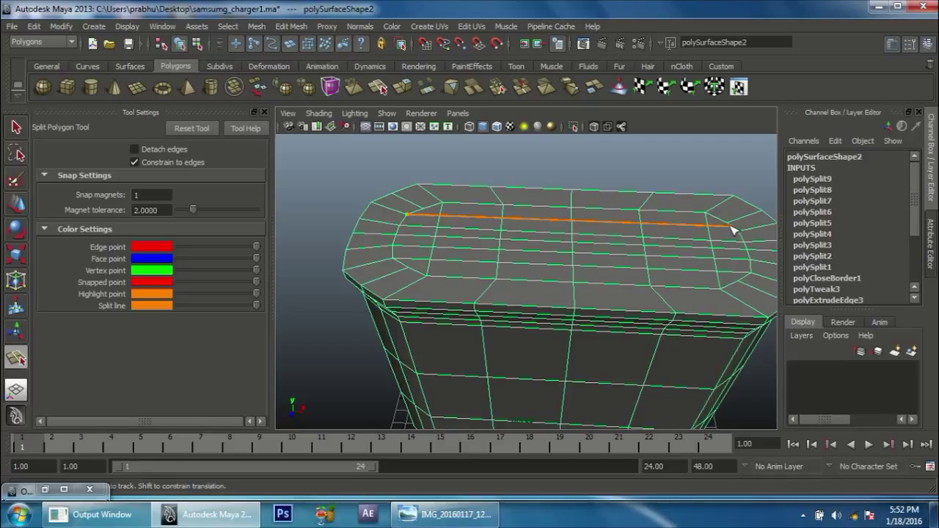
key("Return")
Try a crosswise split at the curved end, undo it, and switch to the Move tool.
scroll(369, 242, "up", 3)
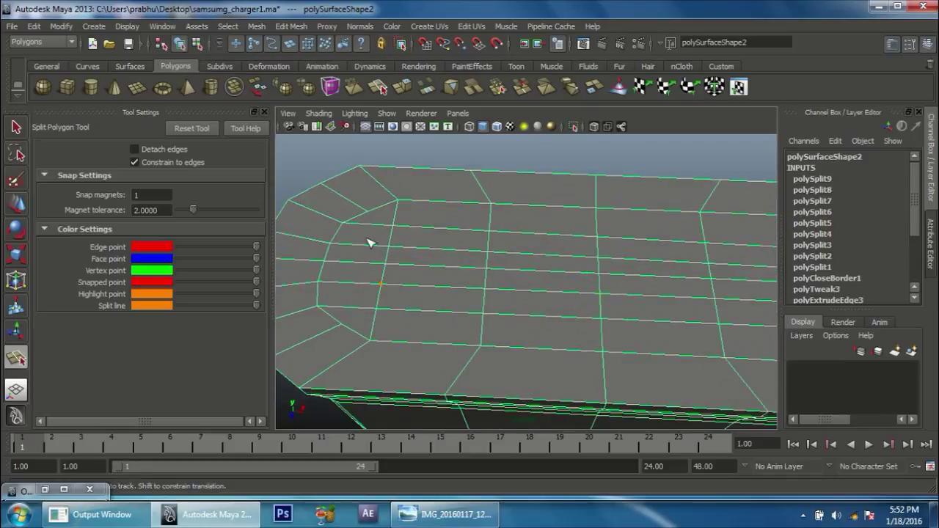
left_click(370, 213)
left_click_drag(372, 321, 330, 325)
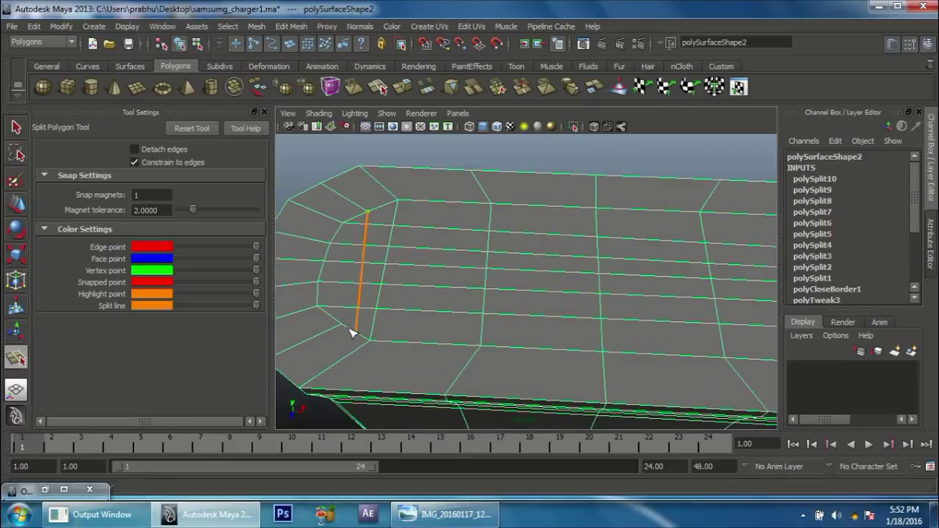
key("Return")
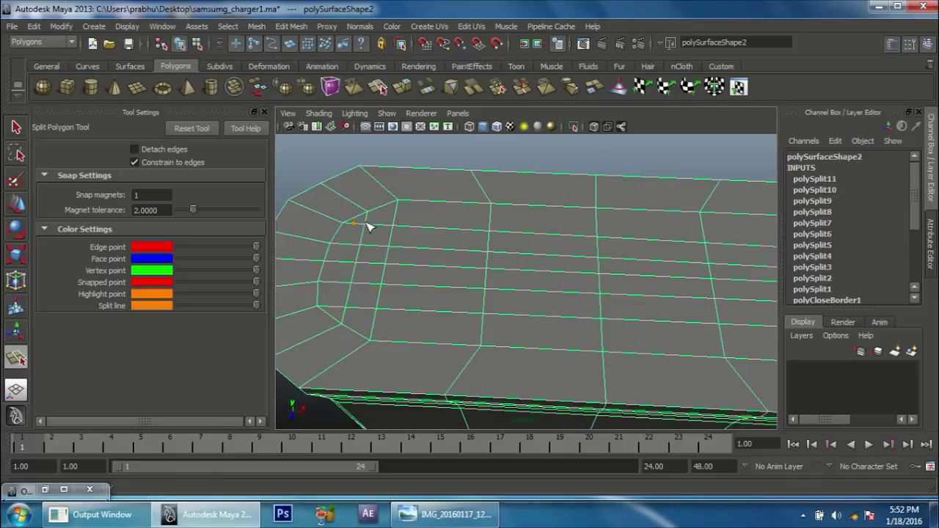
key("ctrl+z")
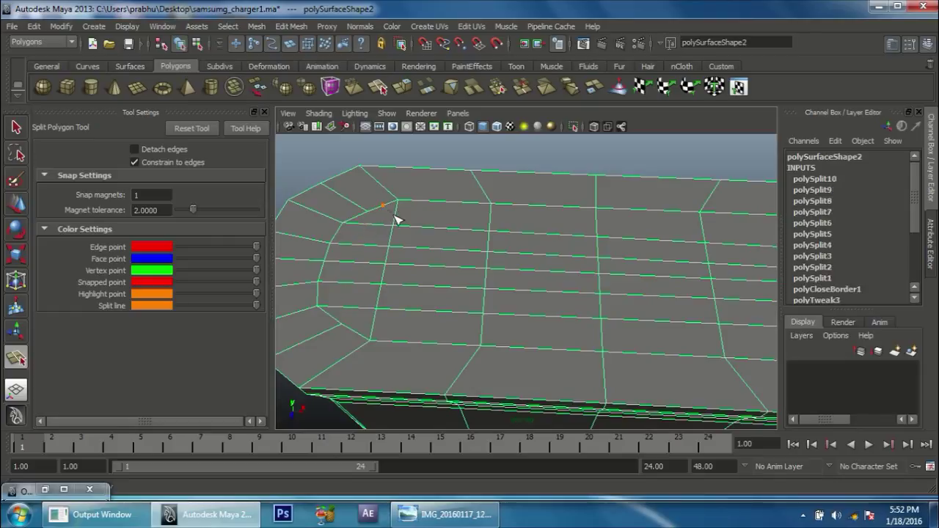
key("f")
mouse_move(531, 274)
left_mouse_down("alt")
mouse_move(566, 325)
mouse_move(577, 326)
mouse_move(555, 262)
mouse_move(562, 241)
mouse_move(593, 230)
mouse_move(575, 280)
mouse_move(628, 294)
mouse_move(540, 317)
mouse_move(535, 272)
mouse_move(555, 310)
mouse_move(503, 308)
mouse_move(518, 312)
mouse_move(521, 289)
mouse_move(457, 243)
left_mouse_up("alt")
key("w")
Preview the mesh smoothed and select the charger body.
key("3")
left_click(394, 258)
mouse_move(394, 258)
left_mouse_down("alt")
mouse_move(410, 195)
mouse_move(489, 163)
mouse_move(547, 184)
mouse_move(543, 243)
left_mouse_up("alt")
left_click(549, 297)
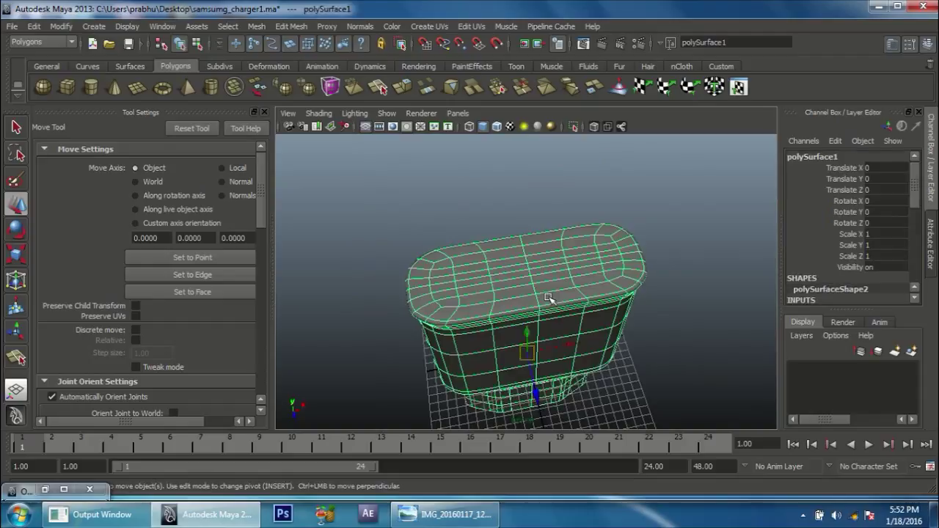
mouse_move(551, 306)
left_mouse_down("alt")
mouse_move(465, 268)
mouse_move(527, 242)
mouse_move(499, 195)
mouse_move(488, 278)
mouse_move(536, 330)
left_mouse_up("alt")
scroll(536, 329, "up", 5)
mouse_move(450, 295)
left_mouse_down("alt")
mouse_move(520, 266)
mouse_move(485, 310)
mouse_move(567, 300)
mouse_move(509, 279)
mouse_move(489, 293)
left_mouse_up("alt")
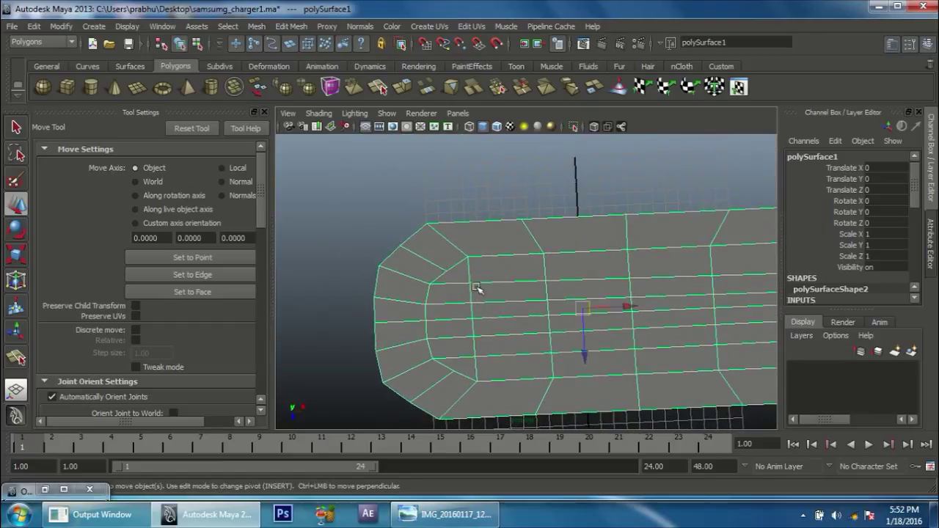
Switch to vertex mode and select three corner vertices on the top cap rim.
right_click_drag(420, 245, 330, 232)
left_click(411, 264)
mouse_move(410, 264)
left_mouse_down("alt")
mouse_move(503, 176)
mouse_move(541, 233)
mouse_move(489, 248)
mouse_move(473, 242)
mouse_move(436, 181)
mouse_move(538, 331)
mouse_move(497, 249)
mouse_move(534, 340)
mouse_move(454, 230)
left_mouse_up("alt")
left_click(452, 218, "shift")
mouse_move(622, 290)
left_mouse_down("alt")
mouse_move(635, 301)
mouse_move(564, 271)
mouse_move(593, 329)
mouse_move(432, 281)
mouse_move(486, 263)
left_mouse_up("alt")
left_click(560, 255, "shift")
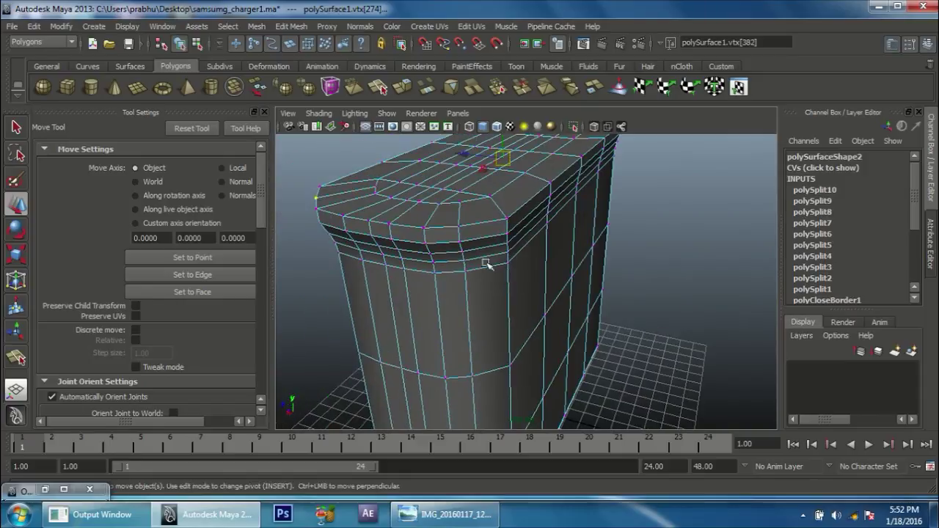
left_click(458, 227, "shift")
In top view, scale the selected cap corner vertices slightly outward, then return to perspective in object mode.
left_click_drag(620, 242, 556, 277, "alt")
key("space")
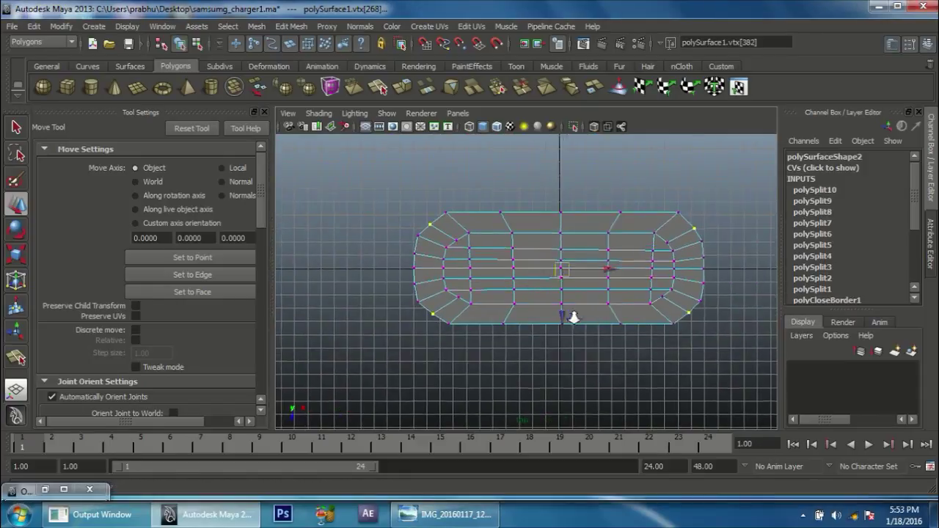
right_click_drag(573, 317, 591, 313, "alt")
key("r")
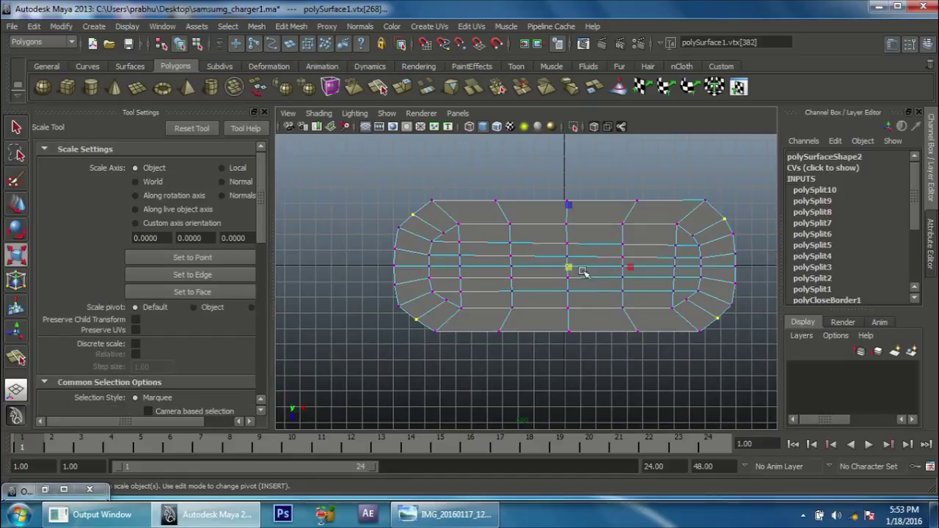
left_click_drag(569, 267, 573, 265)
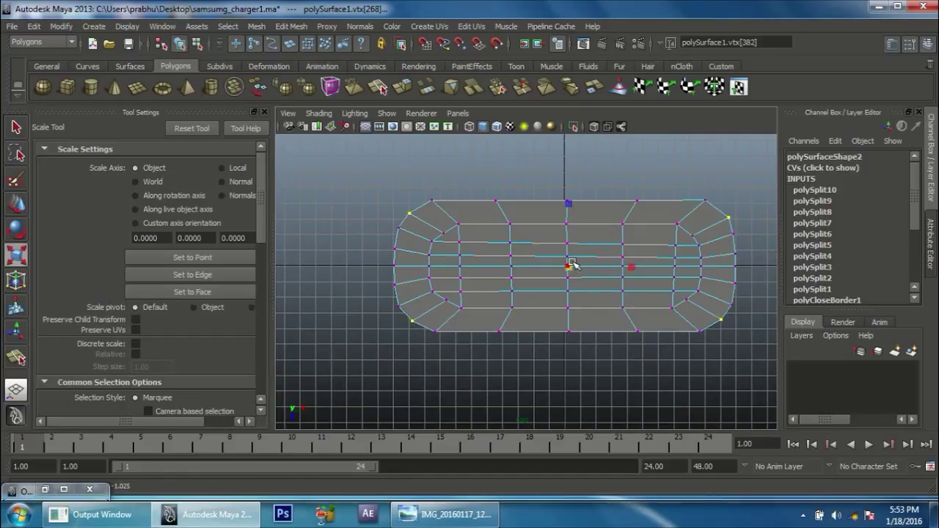
mouse_move(575, 264)
left_mouse_down()
mouse_move(545, 268)
mouse_move(499, 239)
left_mouse_up()
key("space")
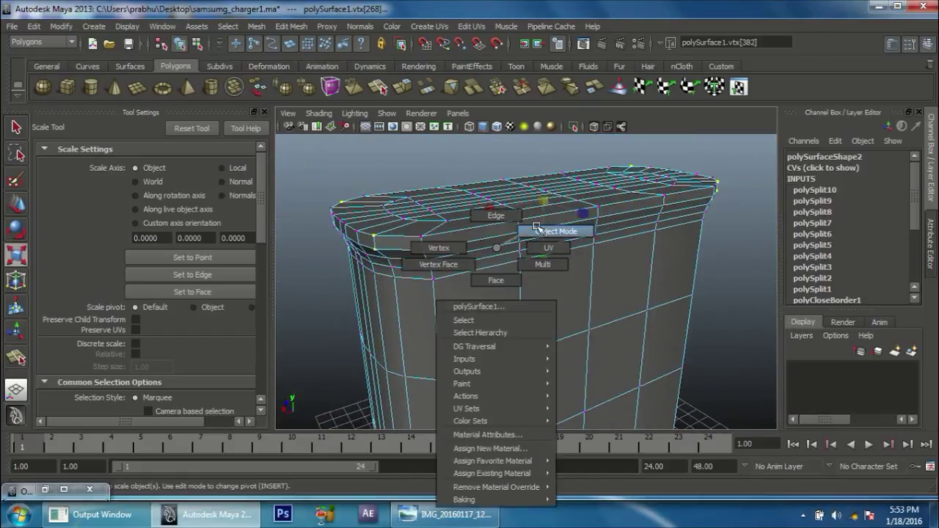
right_click_drag(504, 213, 554, 231)
mouse_move(543, 234)
left_mouse_down("alt")
mouse_move(538, 310)
mouse_move(447, 287)
mouse_move(504, 227)
mouse_move(498, 235)
mouse_move(569, 228)
left_mouse_up("alt")
Select the faces along the top rim from the front view, then return to perspective.
right_click_drag(569, 228, 564, 261)
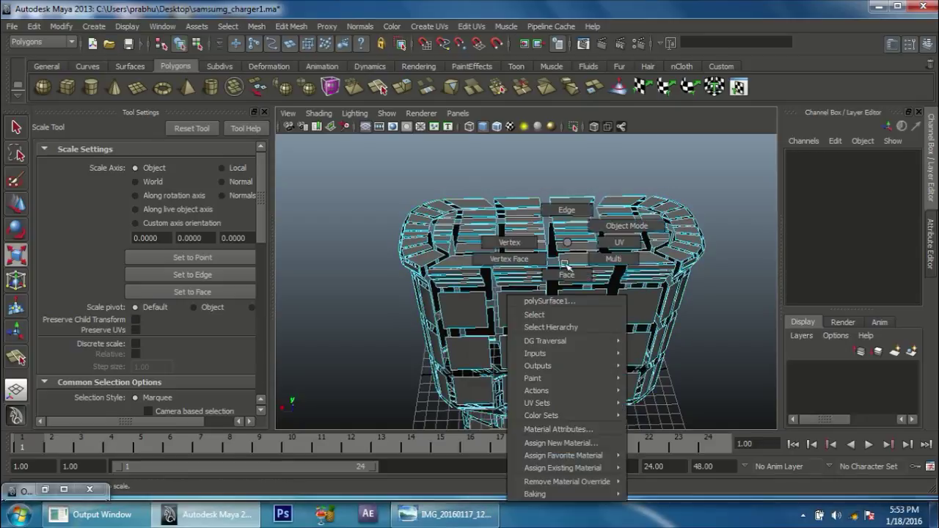
key("space")
left_click_drag(576, 271, 684, 276)
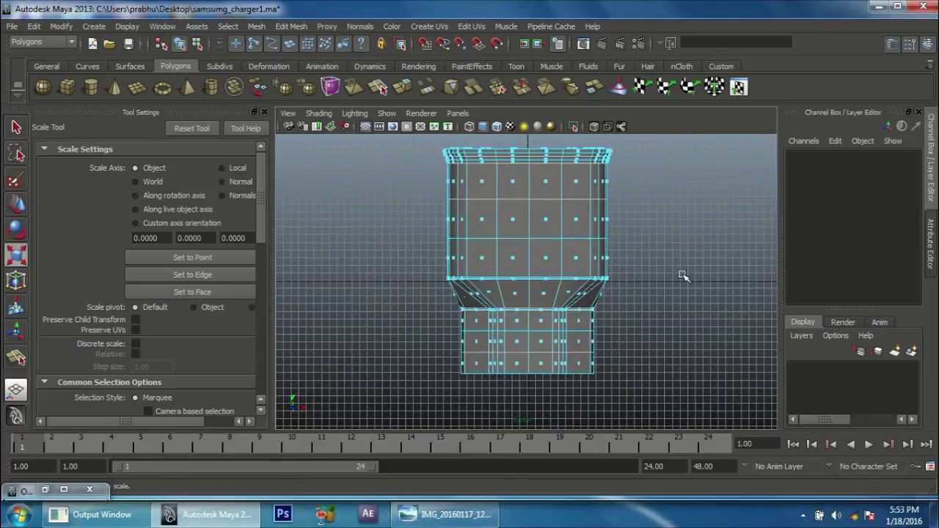
scroll(620, 378, "up", 2)
scroll(565, 325, "up", 4)
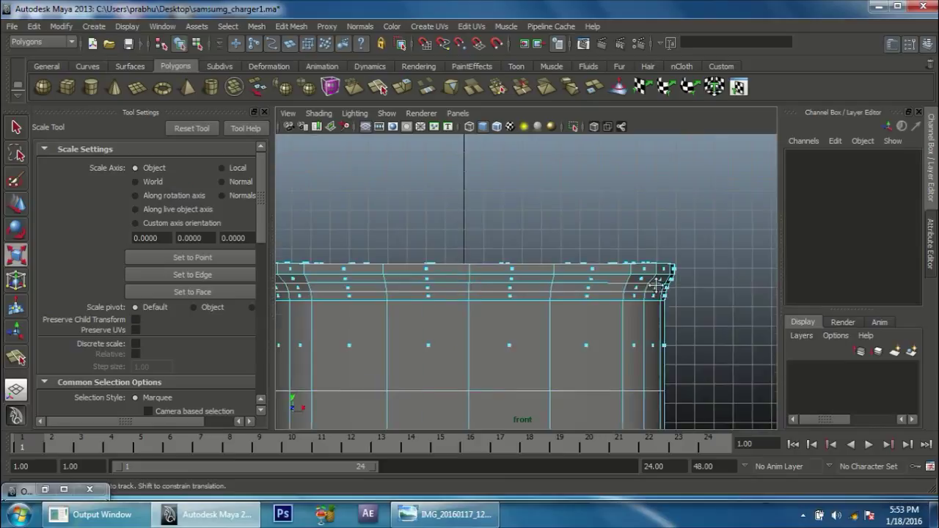
scroll(655, 284, "down", 2)
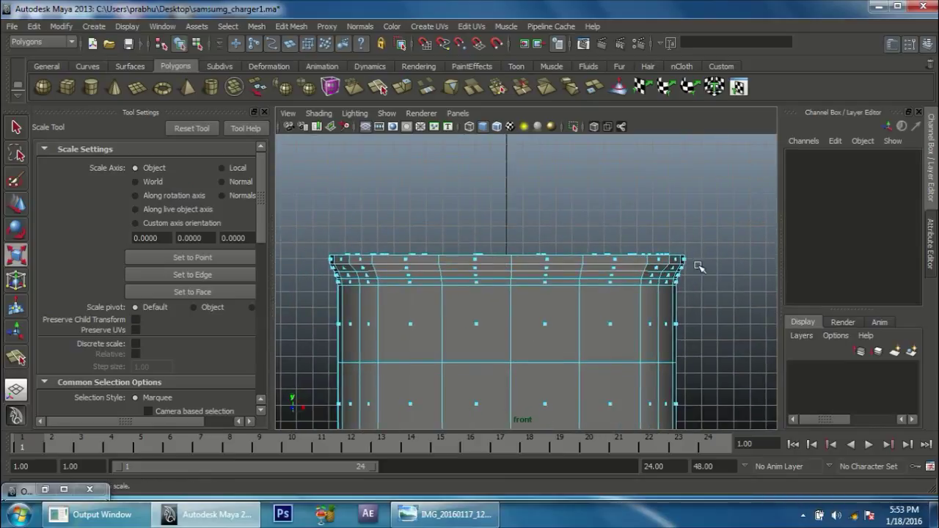
left_click_drag(699, 267, 701, 277)
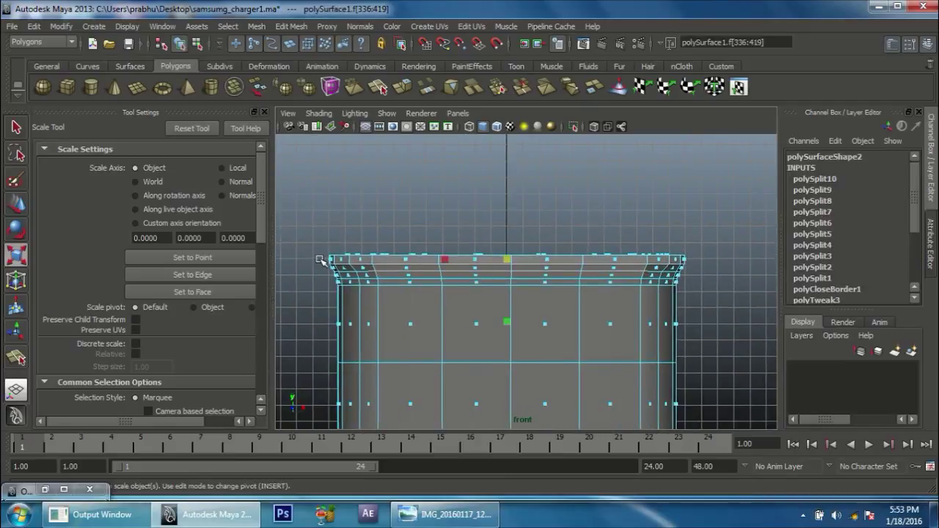
left_click_drag(725, 276, 695, 280)
key("space")
mouse_move(619, 297)
left_mouse_down()
mouse_move(609, 283)
mouse_move(510, 296)
mouse_move(411, 267)
mouse_move(353, 271)
mouse_move(577, 251)
left_mouse_up()
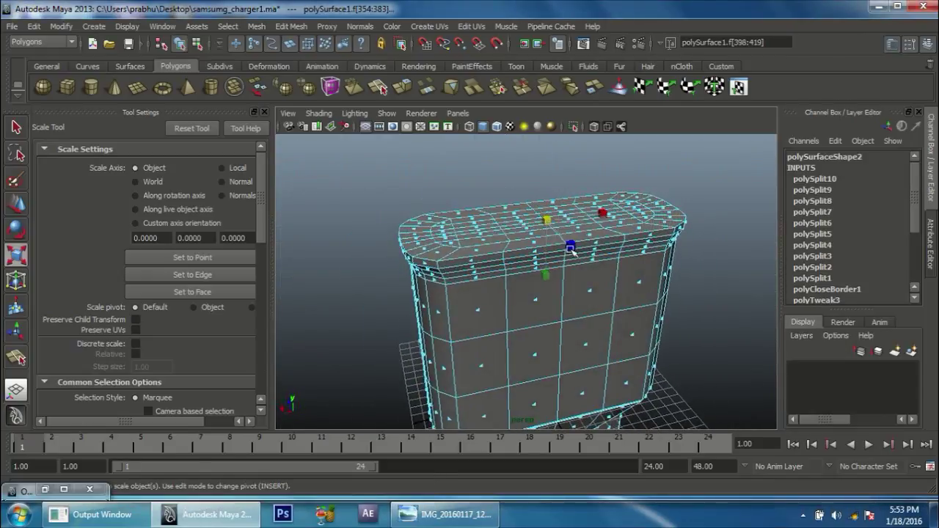
right_click_drag(576, 251, 507, 253, "alt")
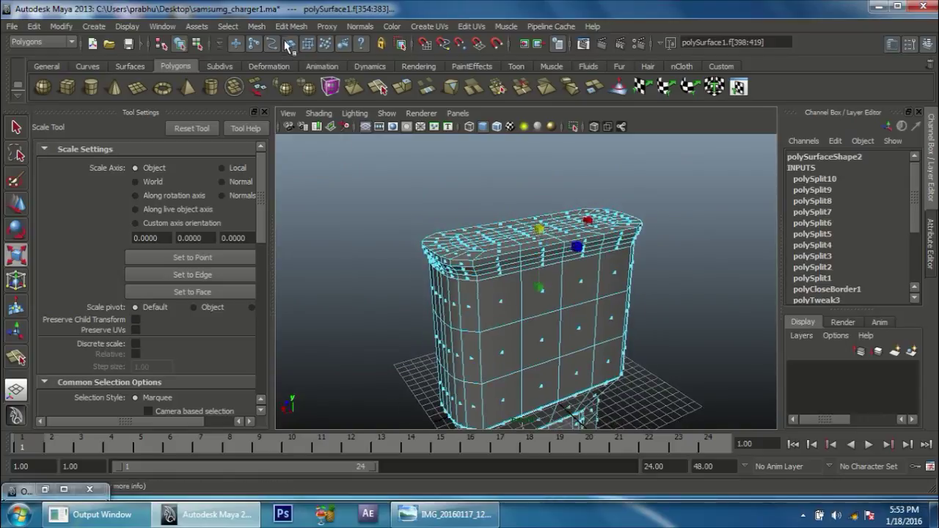
Close the Tool Settings panel and orbit to look down on the mesh.
left_click(261, 28)
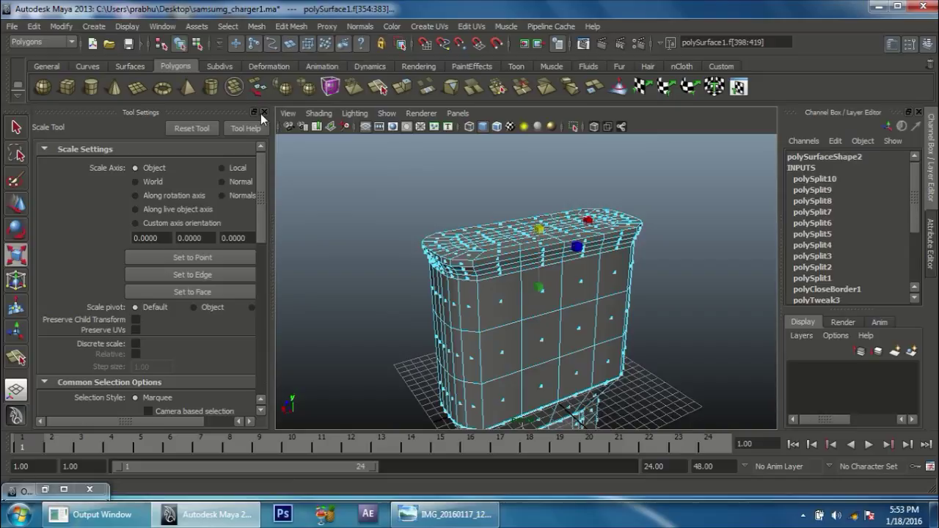
left_click(264, 112)
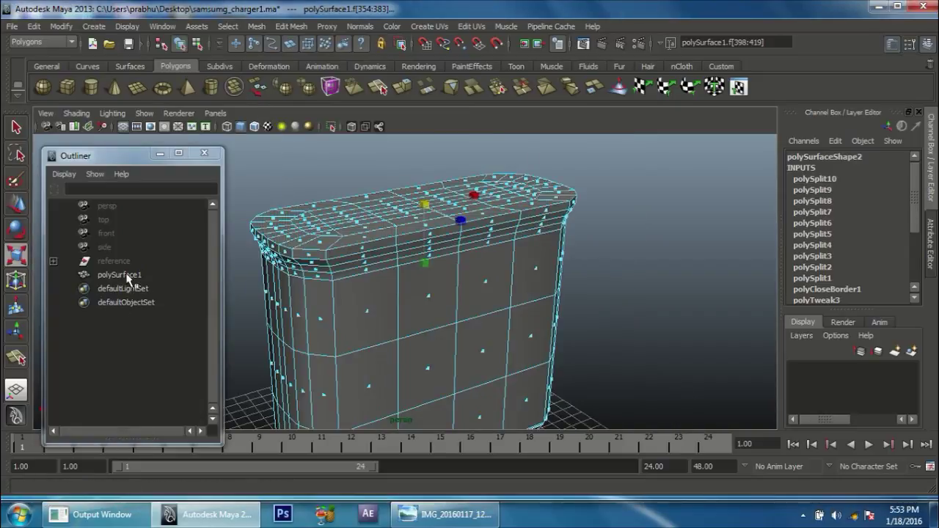
mouse_move(590, 282)
left_mouse_down("alt")
mouse_move(612, 291)
mouse_move(594, 340)
mouse_move(509, 215)
left_mouse_up("alt")
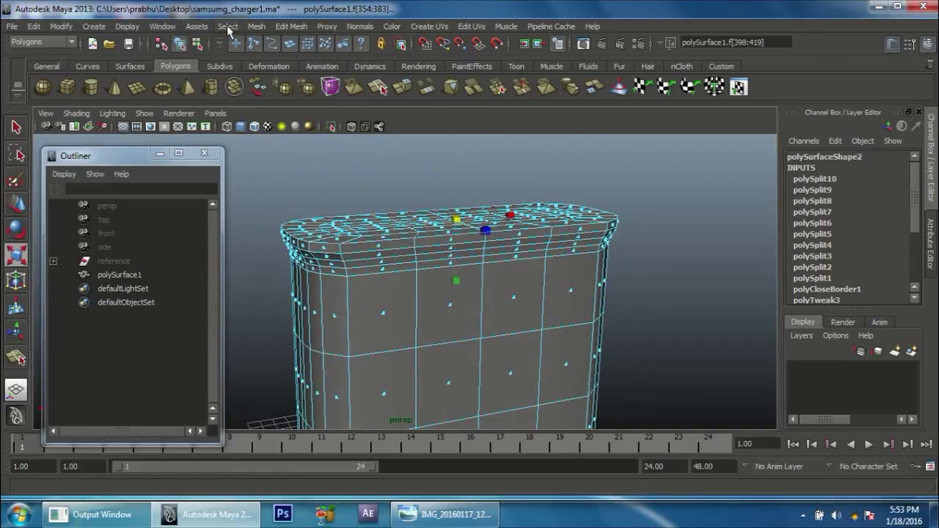
left_click(253, 27)
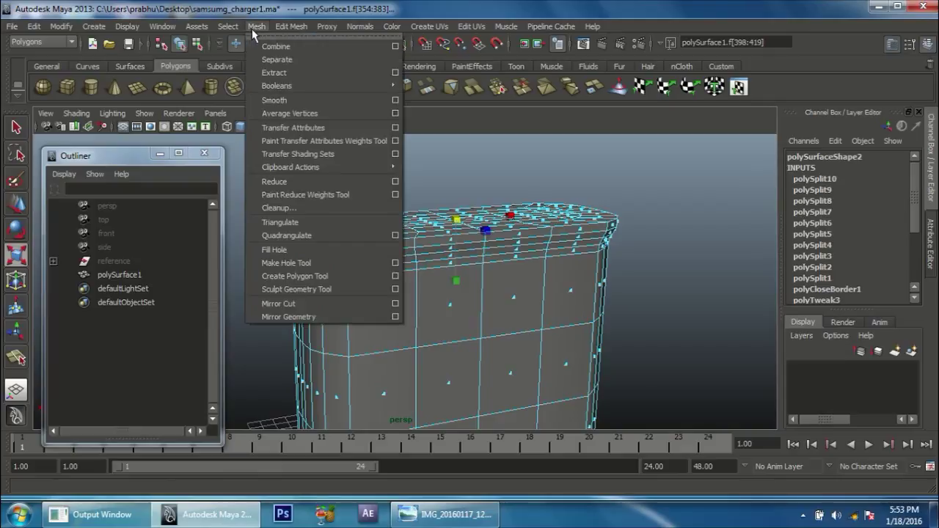
Extract the selected top faces as a separate piece and delete the construction history.
left_click(278, 73)
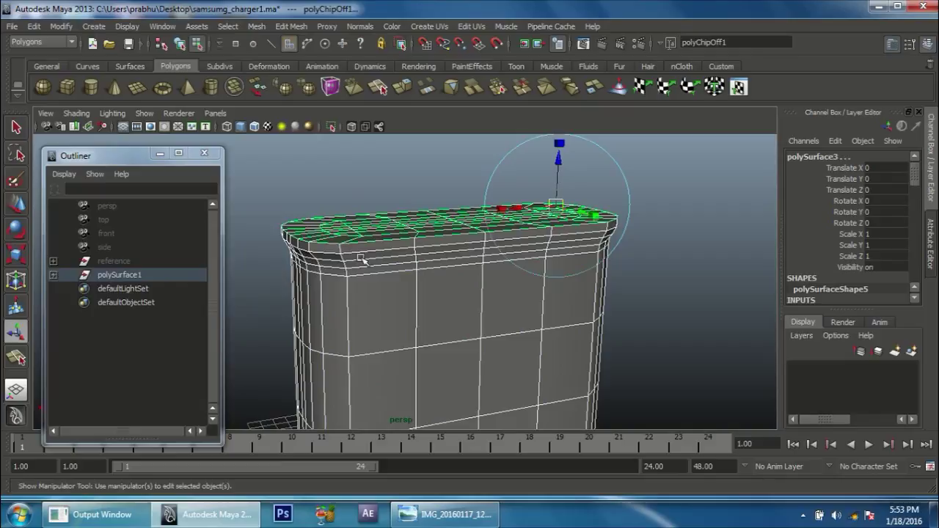
right_click_drag(389, 259, 422, 251)
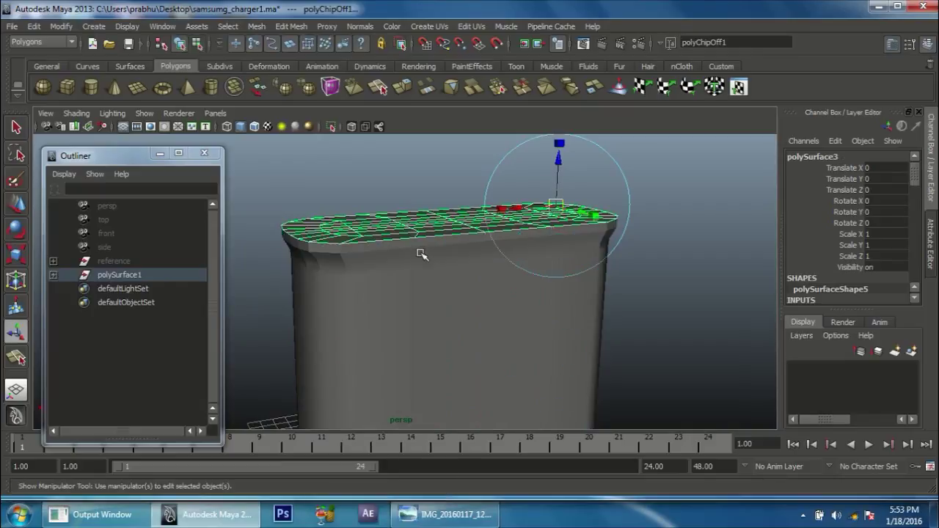
left_click(409, 230)
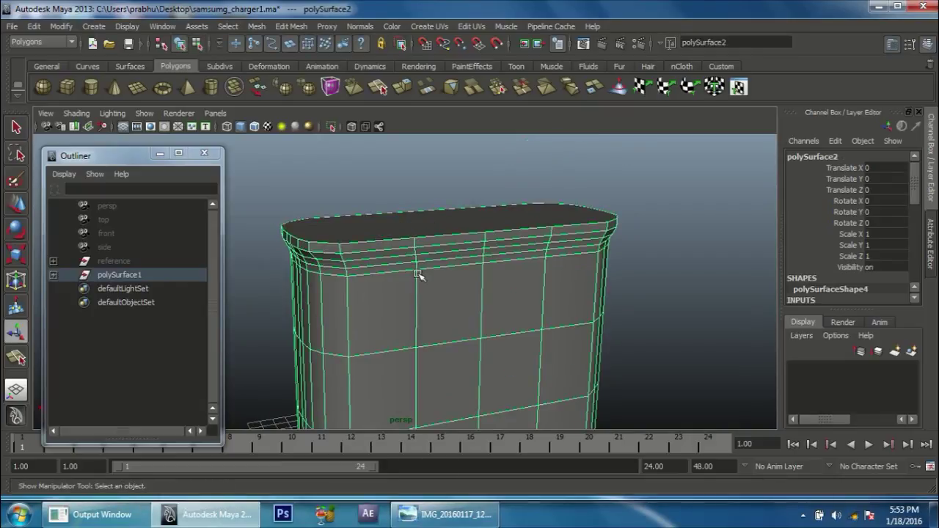
left_click(396, 224)
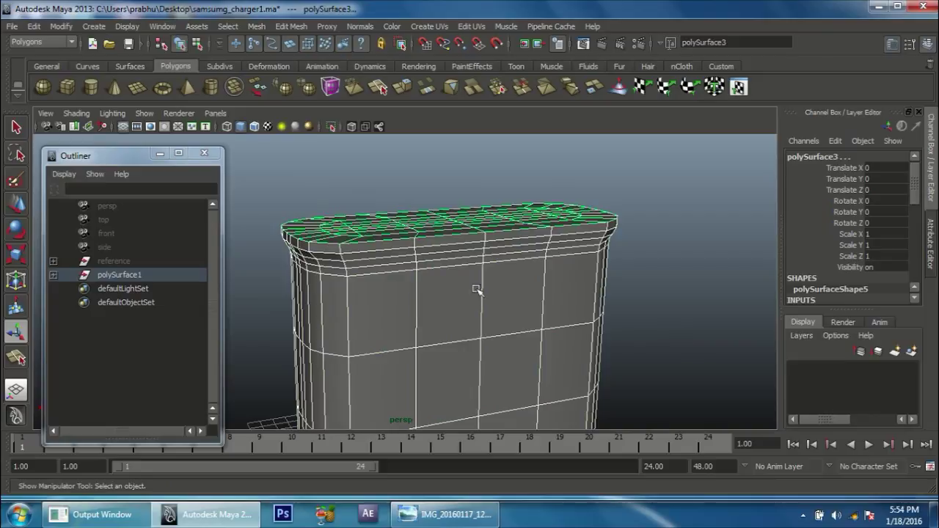
left_click(310, 180)
key("ctrl+z")
left_click(34, 27)
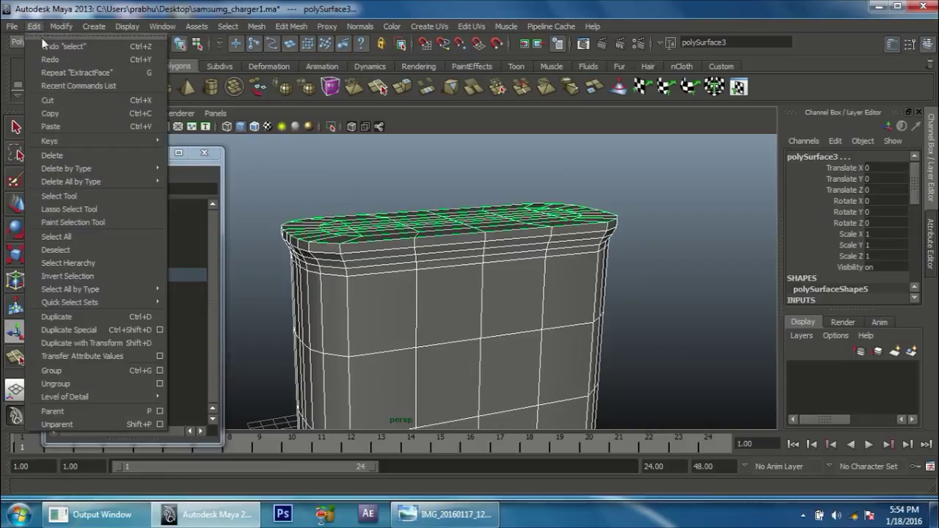
mouse_move(66, 168)
left_click(202, 181)
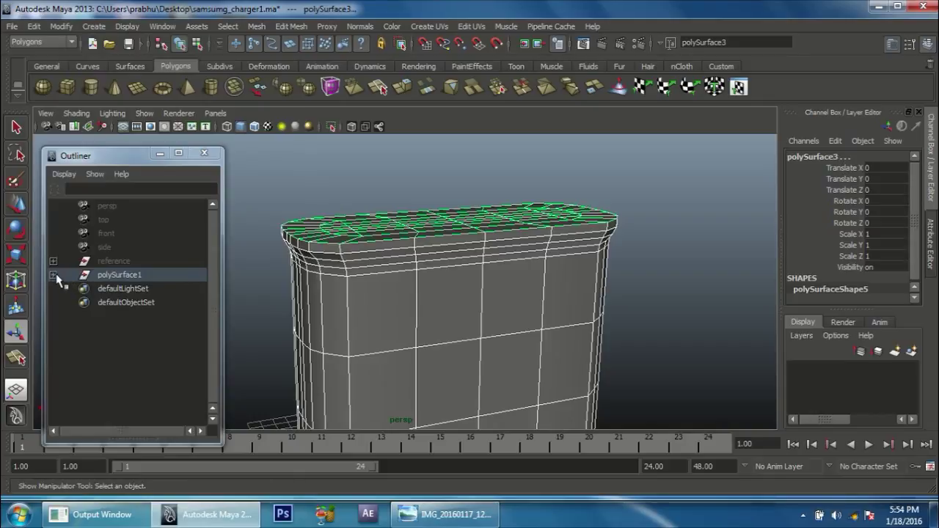
Unparent polySurface2 and polySurface3, delete the empty polySurface1 group, and select polySurface3.
left_click(54, 275)
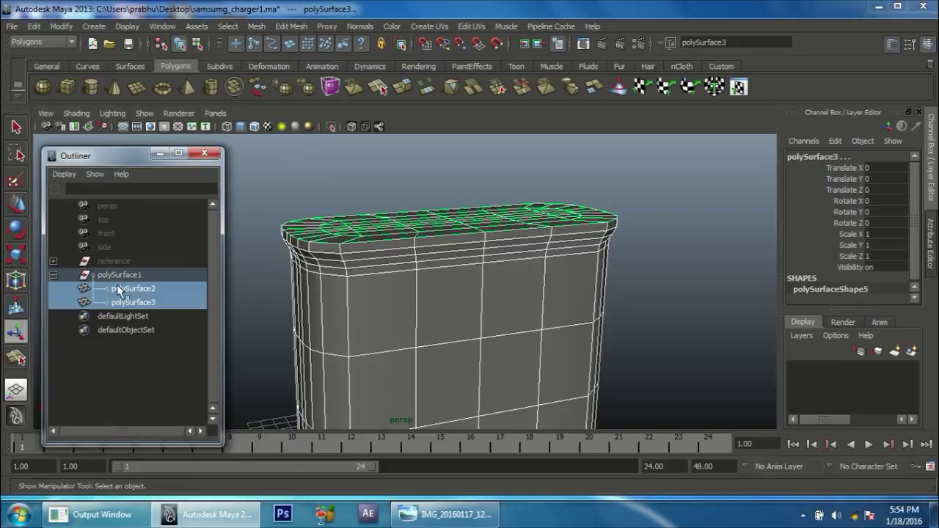
left_click(117, 288)
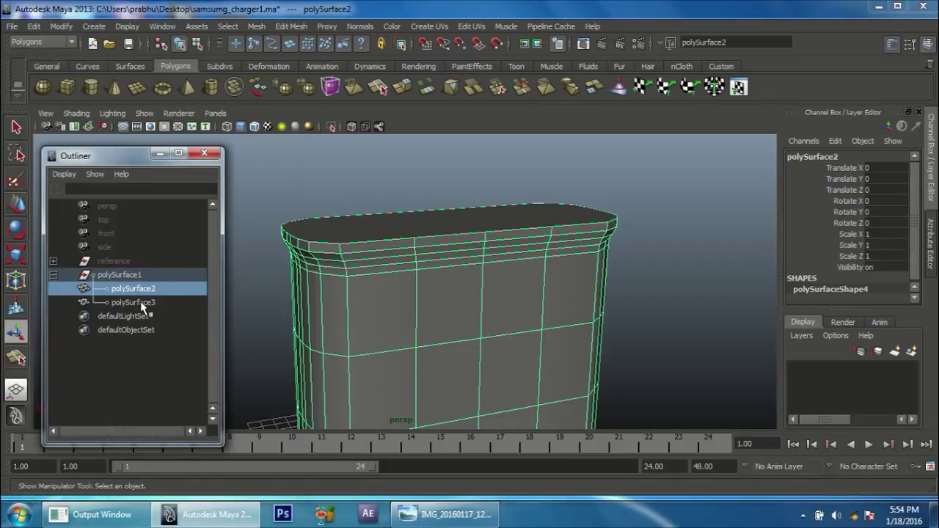
left_click(140, 303, "ctrl")
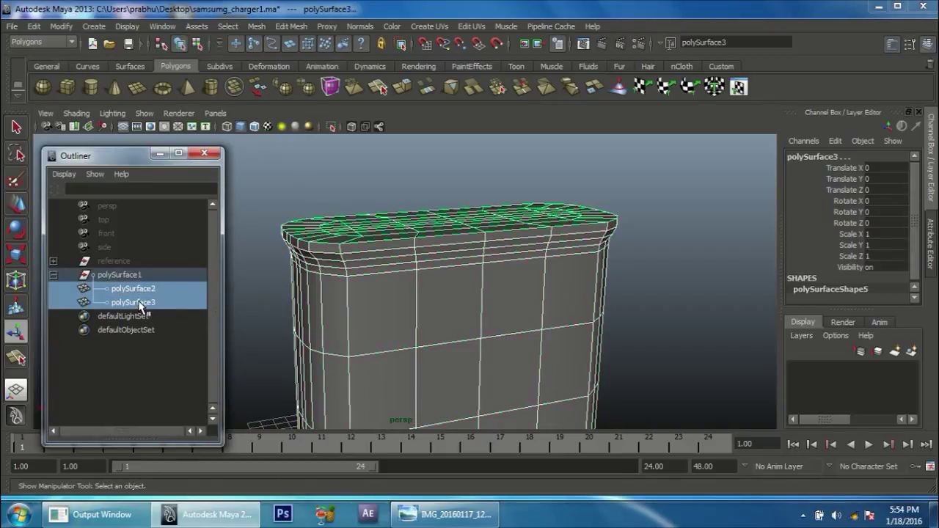
key("shift+p")
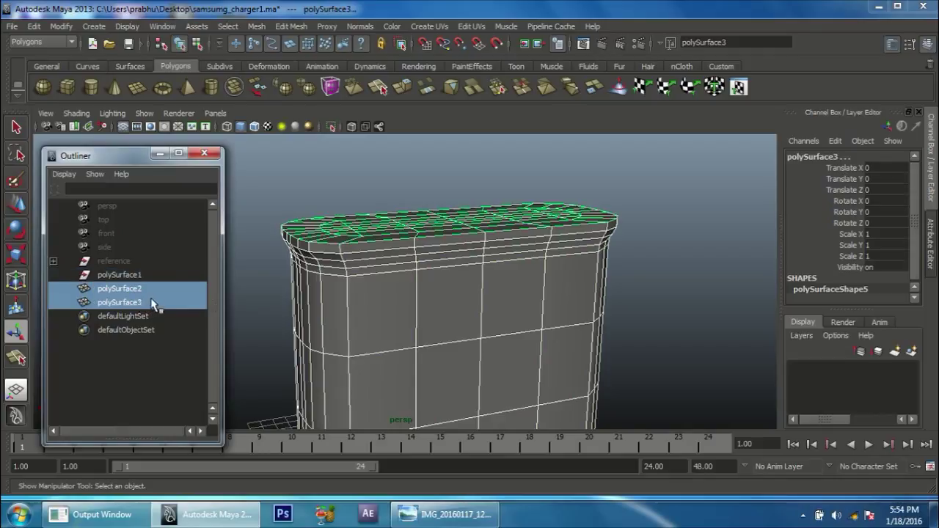
left_click(117, 276)
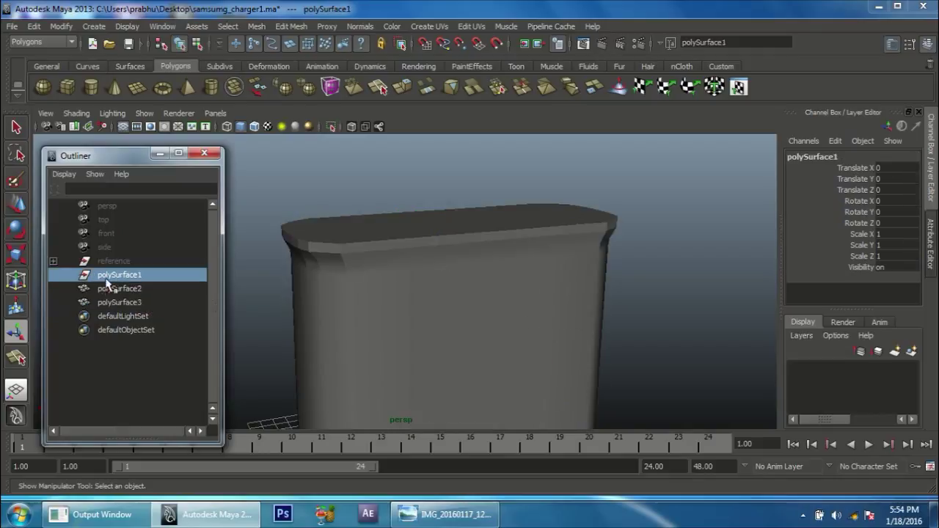
key("Delete")
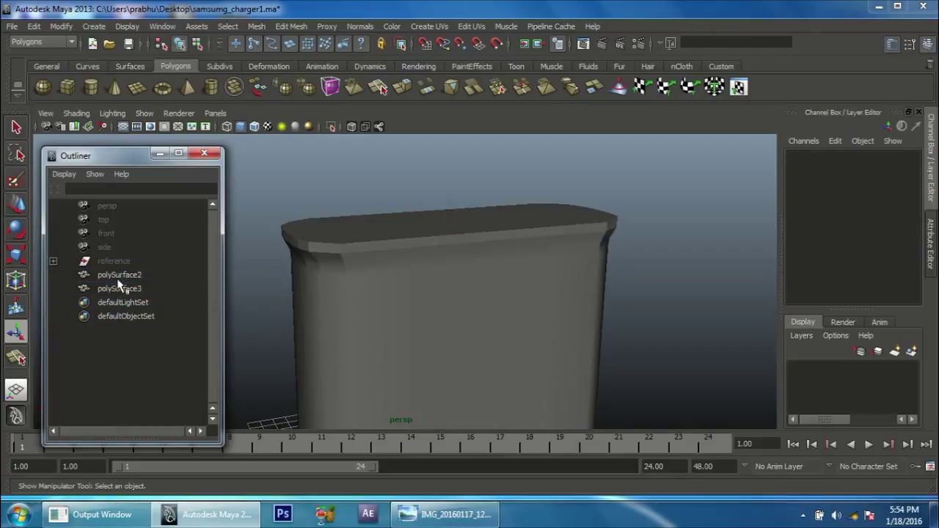
left_click(117, 276)
left_click(125, 288)
left_click(133, 275)
left_click(129, 293)
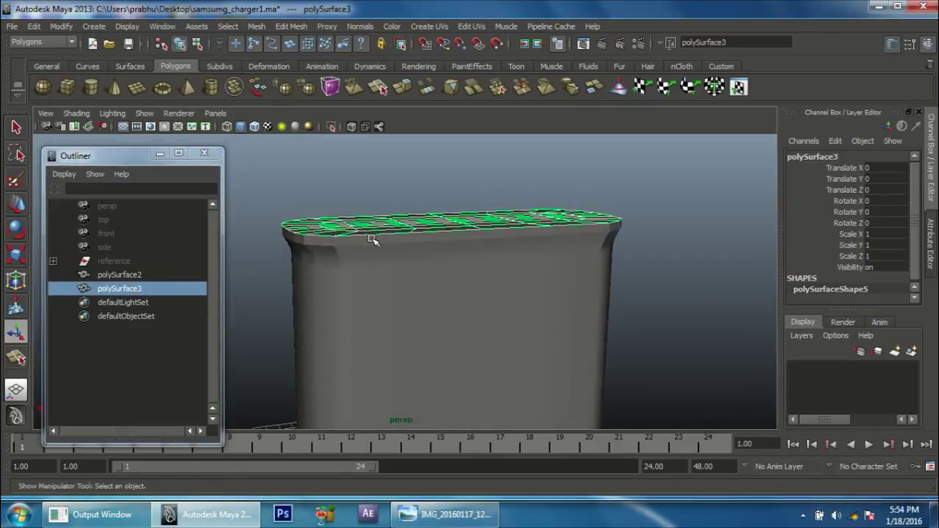
Center the pivot of the top cap polySurface3.
scroll(390, 261, "down", 3)
scroll(424, 310, "down", 2)
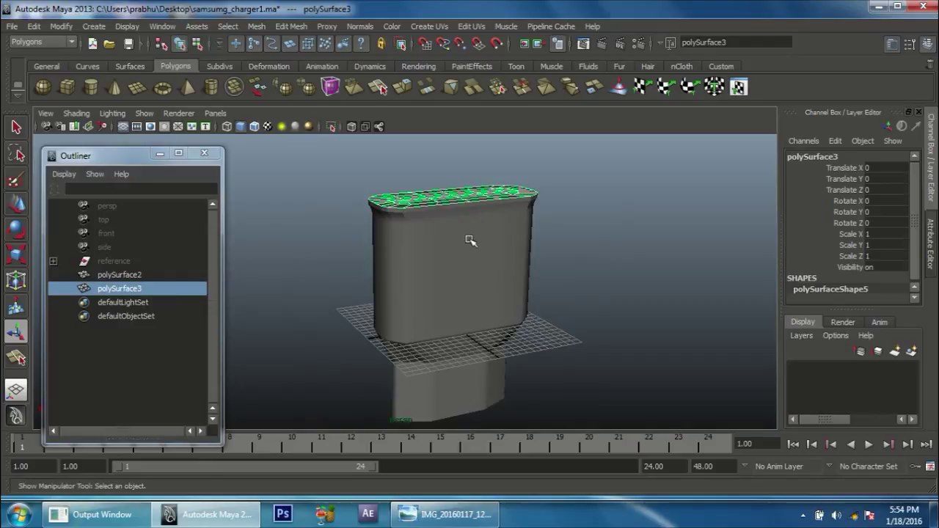
key("w")
left_click_drag(494, 283, 502, 300, "alt")
mouse_move(408, 343)
left_mouse_down("alt")
mouse_move(377, 294)
mouse_move(382, 312)
left_mouse_up("alt")
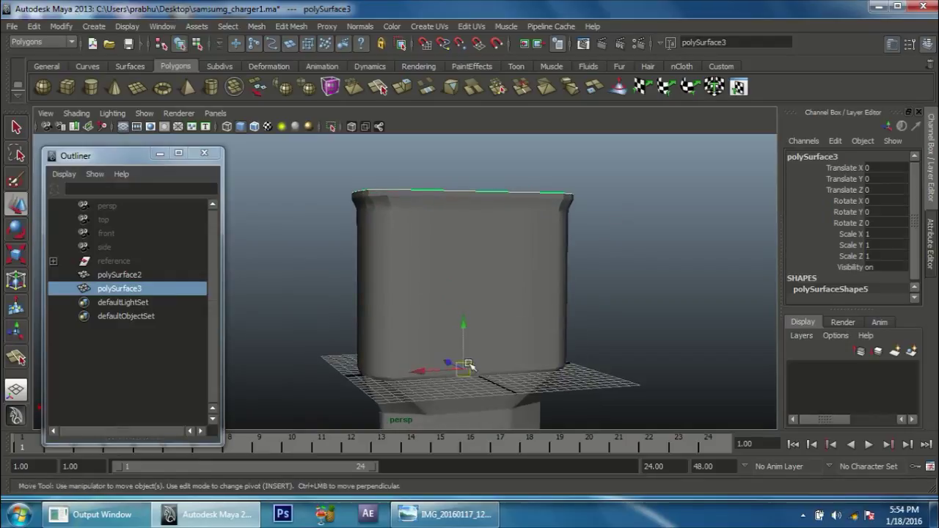
left_click_drag(480, 369, 457, 334, "alt")
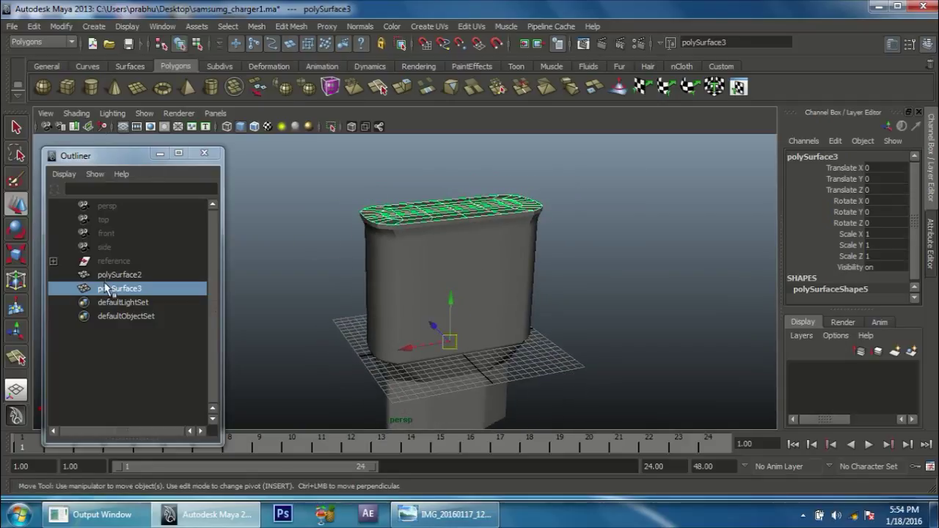
left_click(61, 26)
left_click(88, 162)
Raise the cap above the body to Translate Y 0.124, checking front view and the reference photo.
mouse_move(470, 315)
left_mouse_down("alt")
mouse_move(493, 330)
mouse_move(488, 292)
left_mouse_up("alt")
scroll(493, 330, "up", 3)
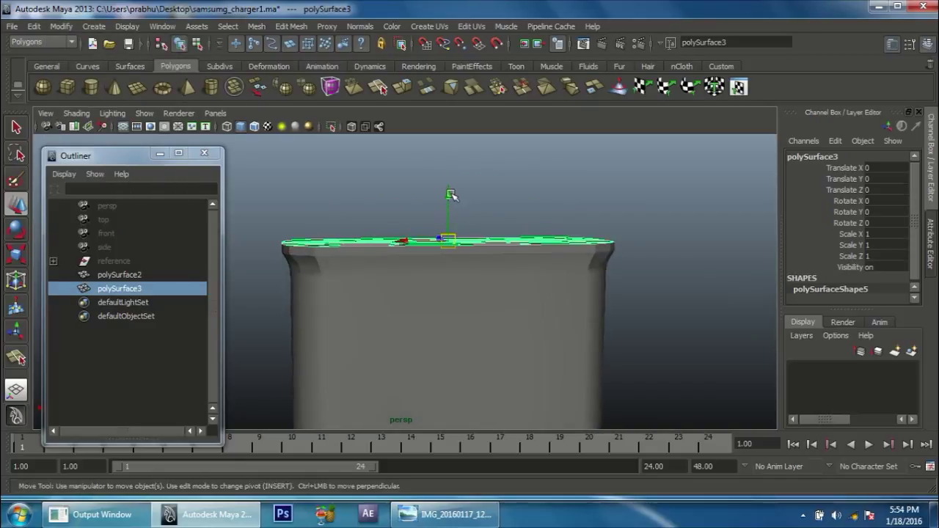
left_click_drag(451, 196, 452, 193)
key("space")
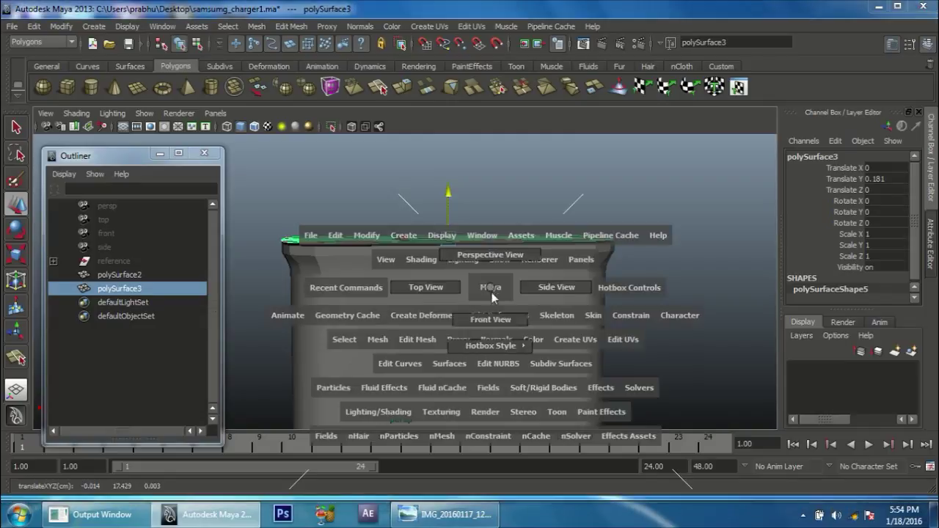
left_click_drag(487, 285, 528, 306)
middle_click_drag(439, 237, 542, 221, "alt")
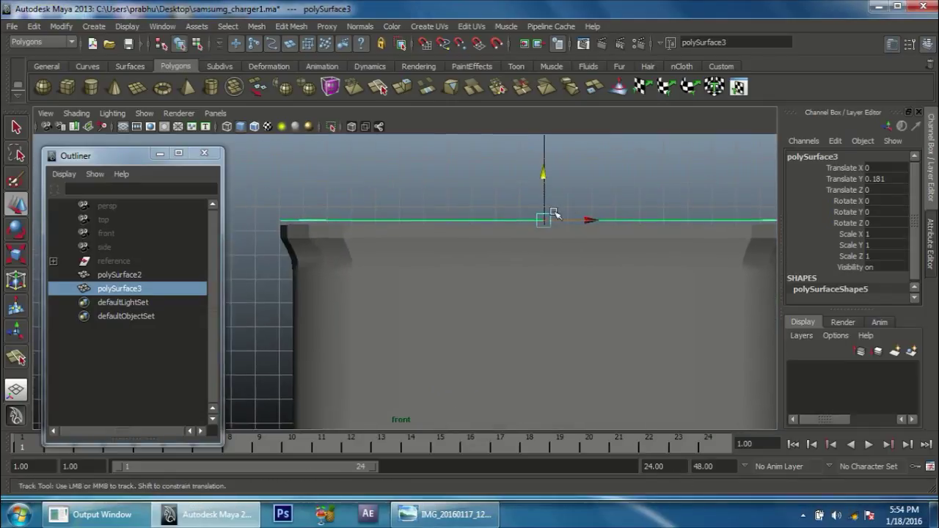
left_click_drag(545, 177, 545, 171)
key("space")
mouse_move(661, 327)
left_mouse_down("alt")
mouse_move(491, 287)
mouse_move(501, 340)
left_mouse_up("alt")
key("alt+Tab")
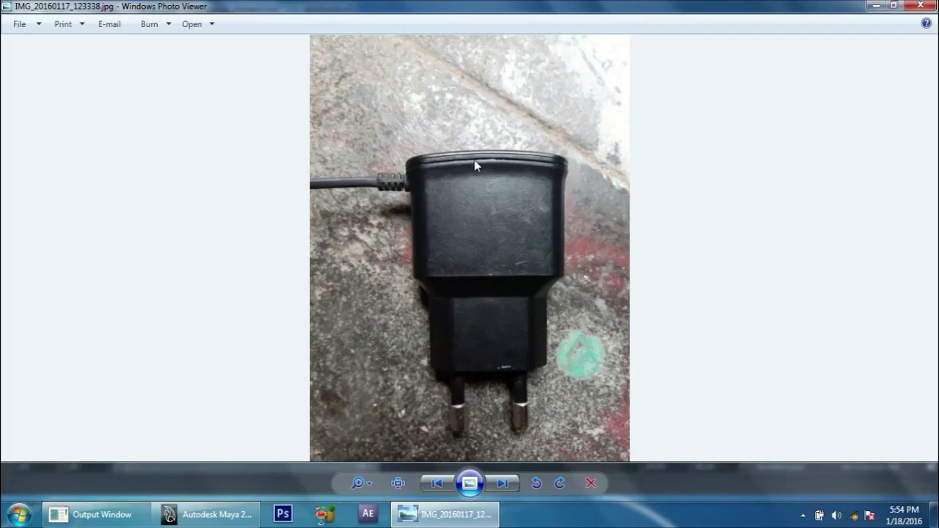
key("alt+Tab")
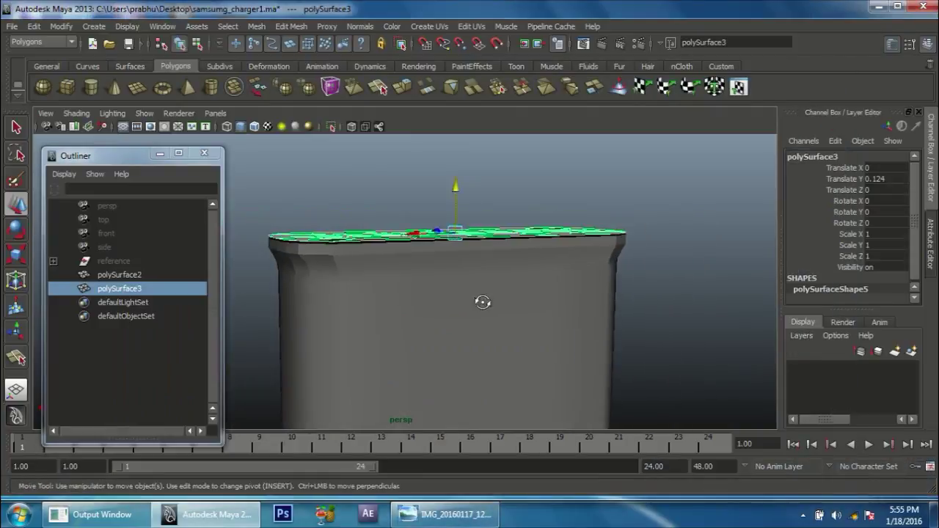
Extrude the cap's top faces upward into a thicker lip, comparing against the charger reference photo.
left_click_drag(482, 304, 376, 303, "alt")
left_click(290, 27)
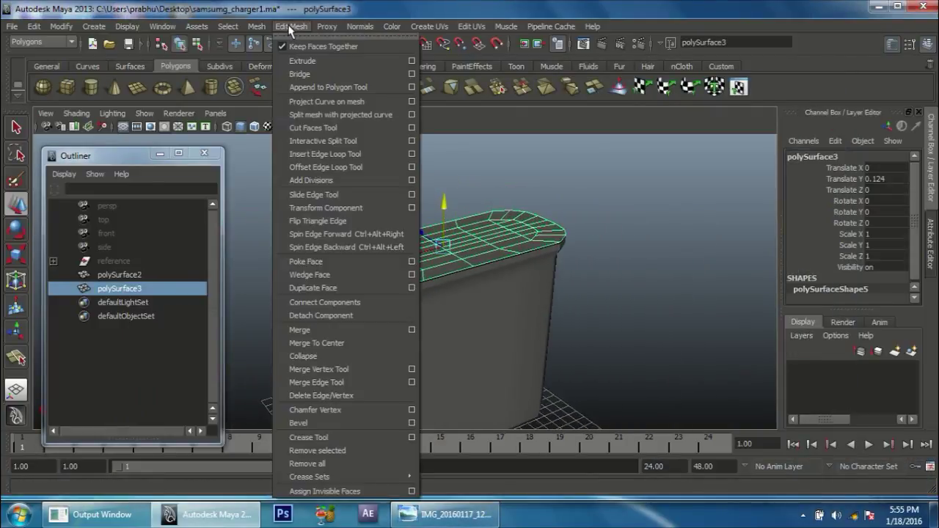
left_click(302, 61)
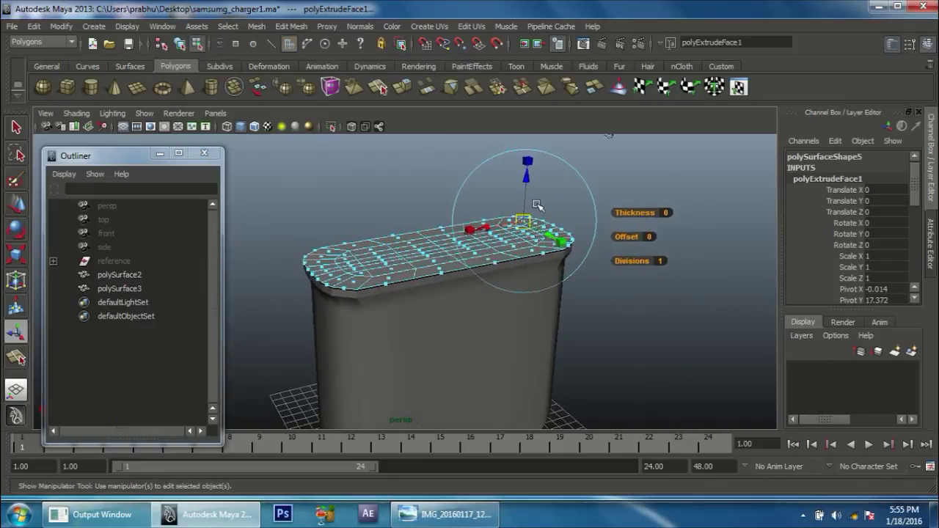
mouse_move(531, 179)
left_mouse_down()
mouse_move(529, 169)
mouse_move(484, 499)
left_mouse_up()
key("t")
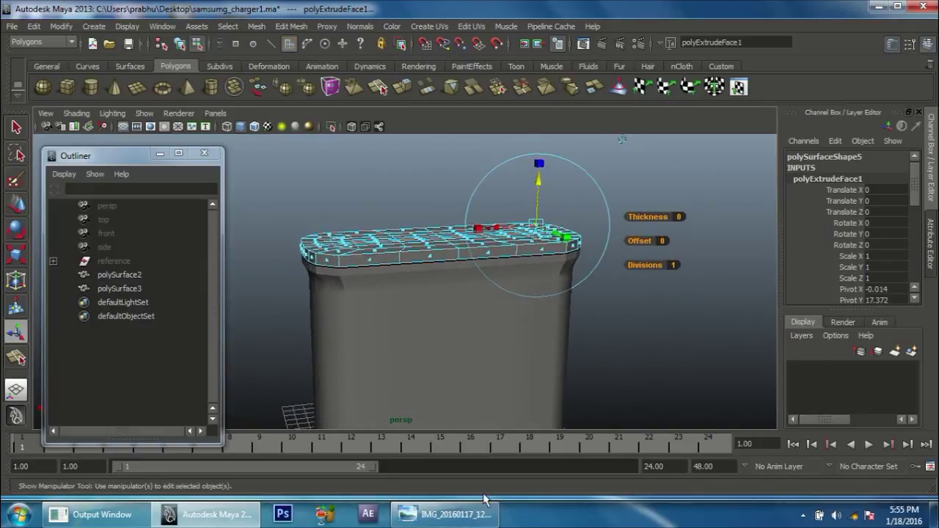
left_click(470, 513)
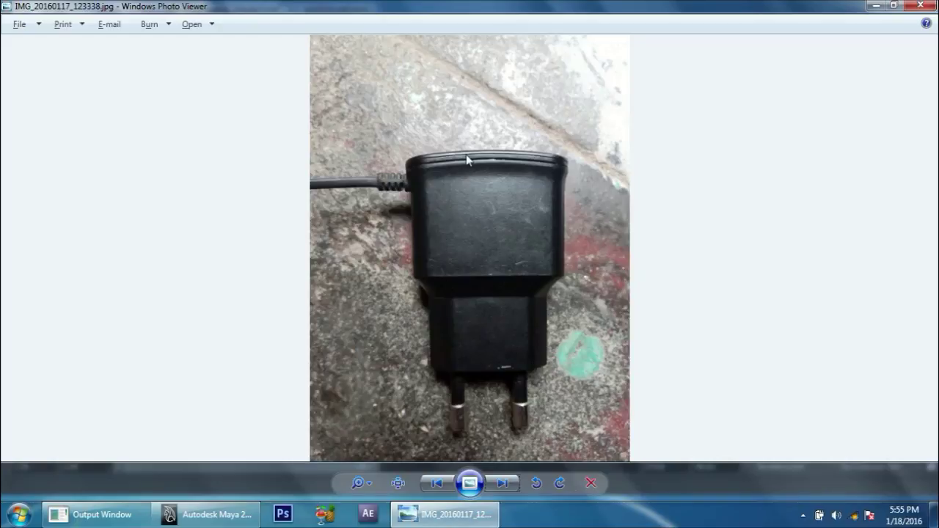
left_click(451, 515)
left_click_drag(499, 411, 646, 337, "alt")
mouse_move(646, 338)
middle_mouse_down("alt")
mouse_move(638, 330)
mouse_move(666, 377)
middle_mouse_up("alt")
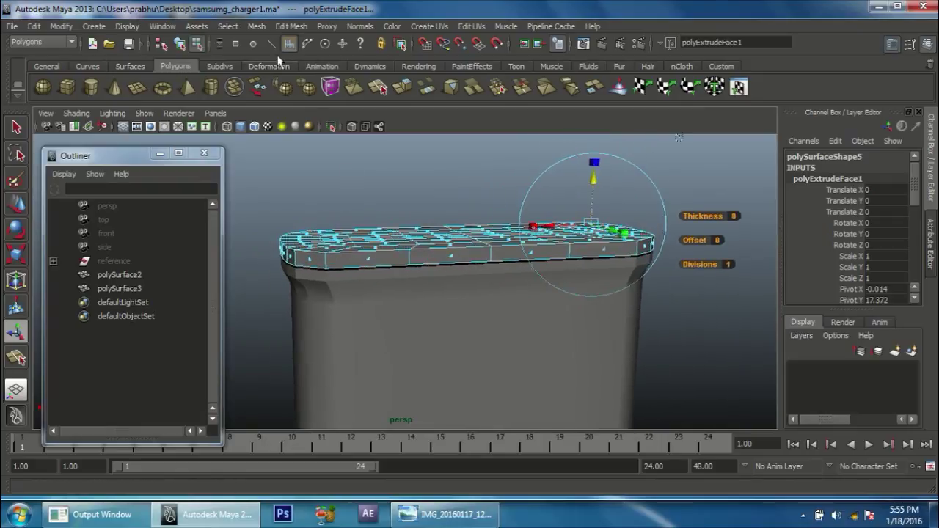
left_click(260, 27)
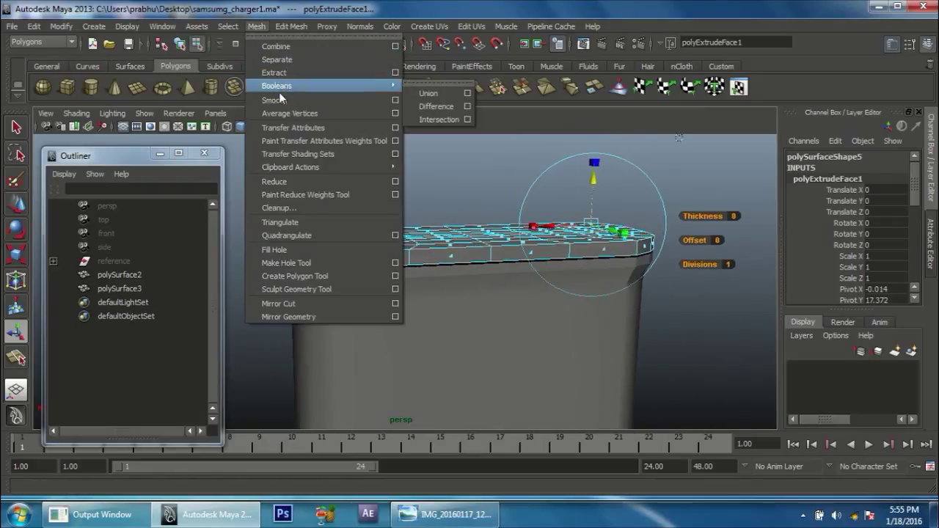
Extrude the cap faces a second time and pull the new band upward.
left_click(303, 60)
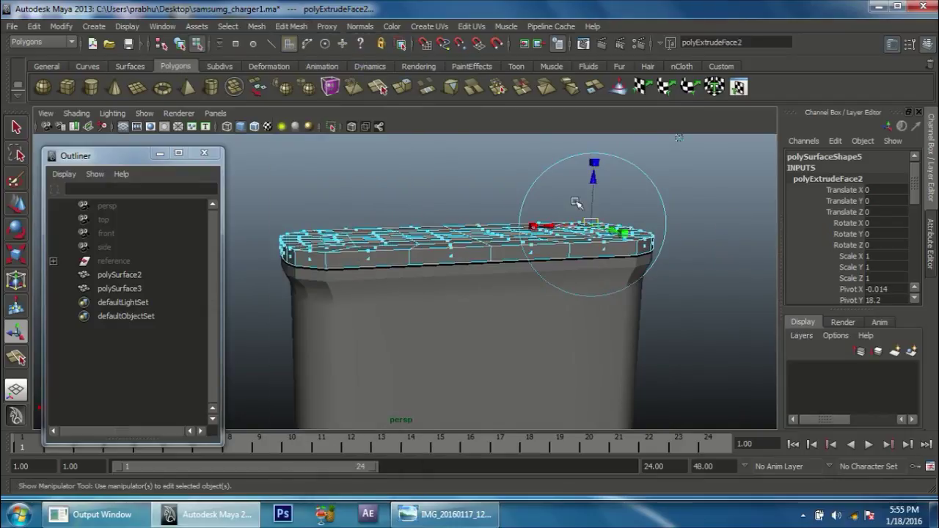
left_click_drag(595, 177, 594, 183)
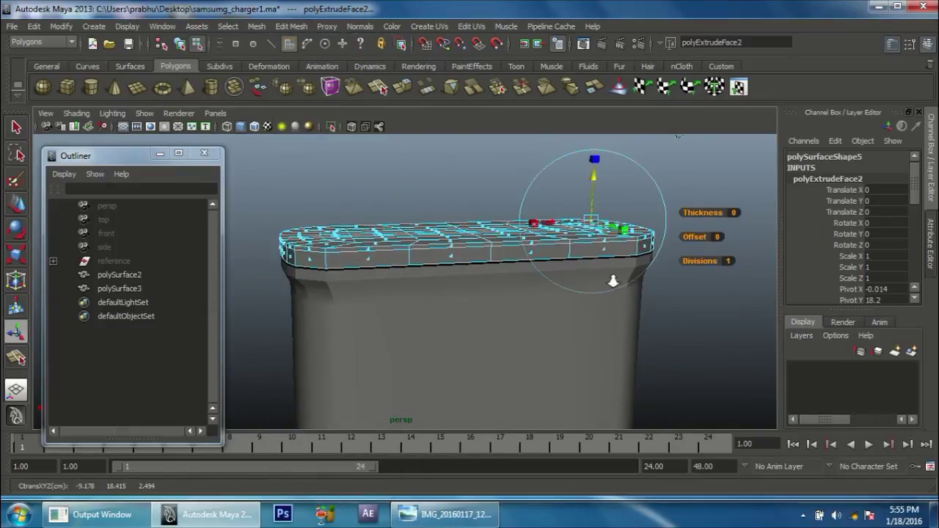
middle_click_drag(594, 184, 447, 266, "alt")
In Edge mode, double-click the edge loops that circle the cap's side.
left_click_drag(447, 267, 429, 221, "alt")
right_click_drag(423, 220, 424, 191)
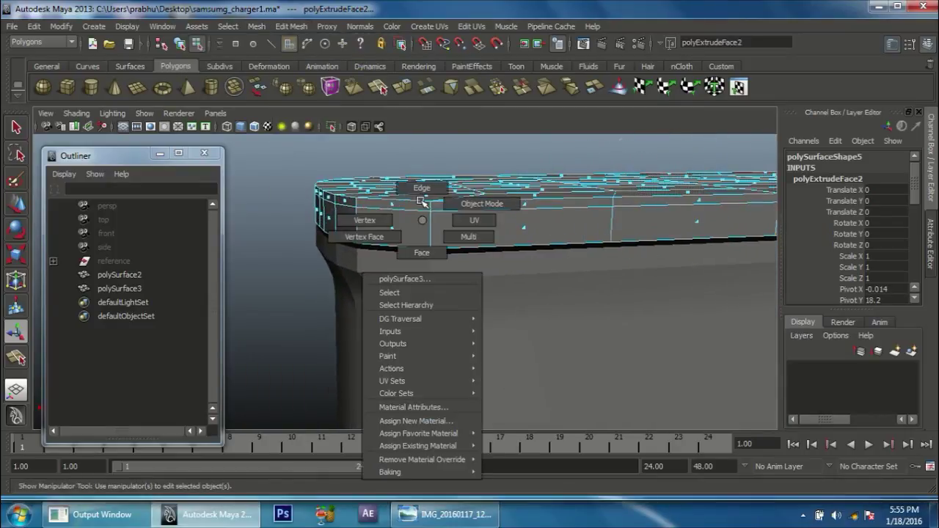
left_click(409, 211)
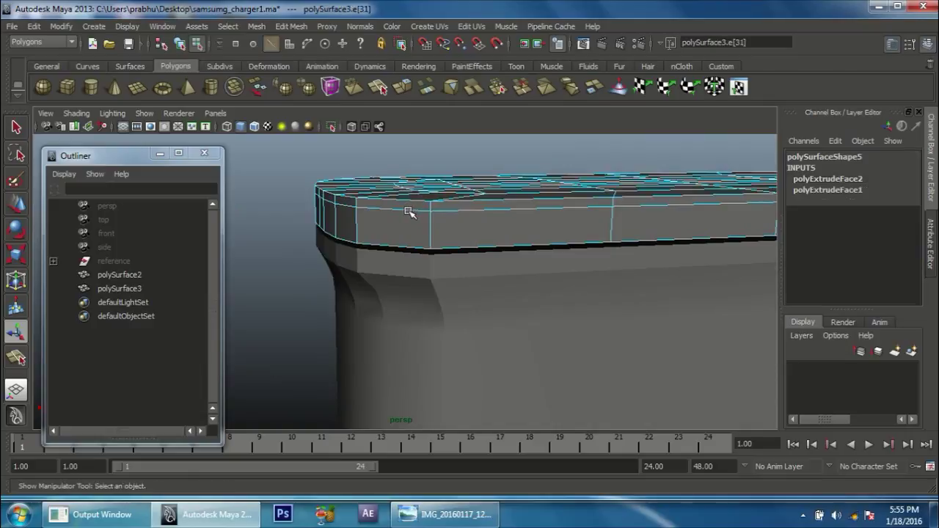
left_click_drag(462, 228, 447, 222, "alt")
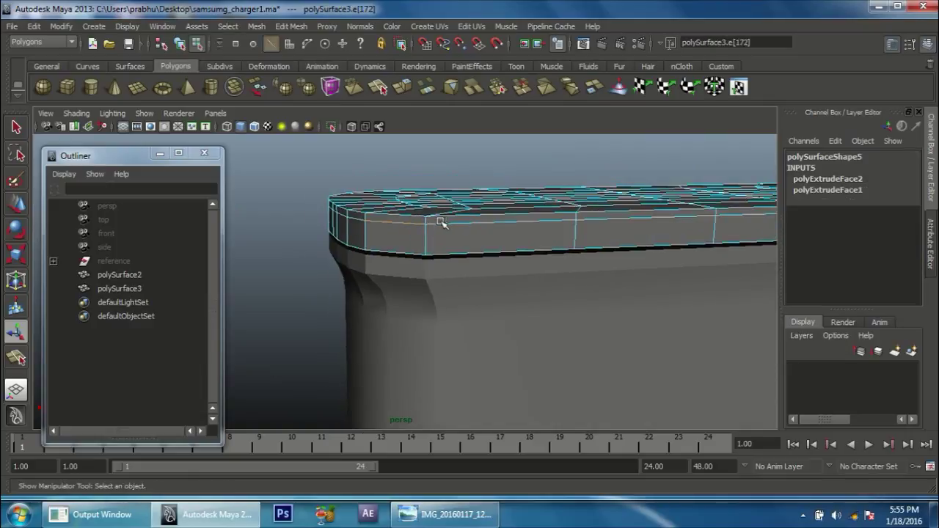
double_click(449, 223)
right_click_drag(534, 244, 473, 242, "alt")
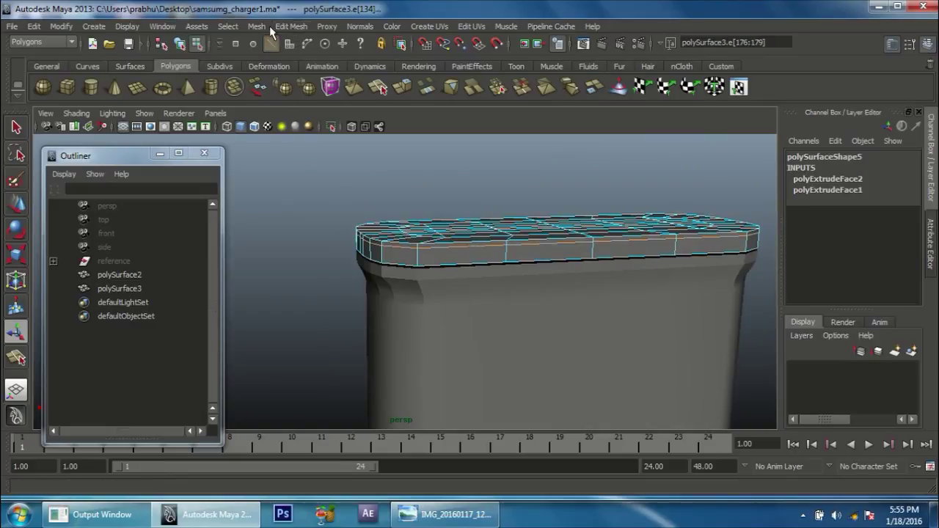
left_click(283, 25)
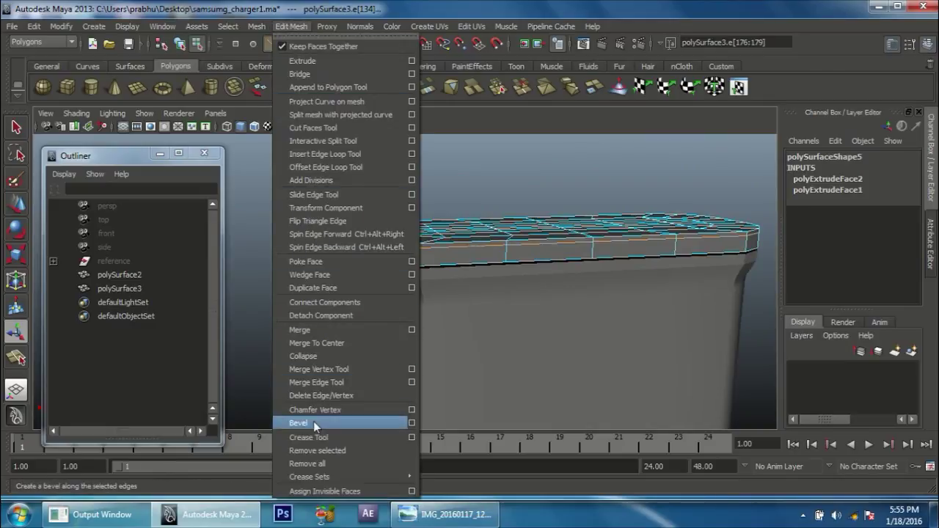
Bevel the selected cap side edges and lower the polyBevel1 Offset from 0.5 to 0.2.
left_click(314, 421)
mouse_move(585, 316)
left_mouse_down("alt")
mouse_move(478, 274)
mouse_move(775, 268)
left_mouse_up("alt")
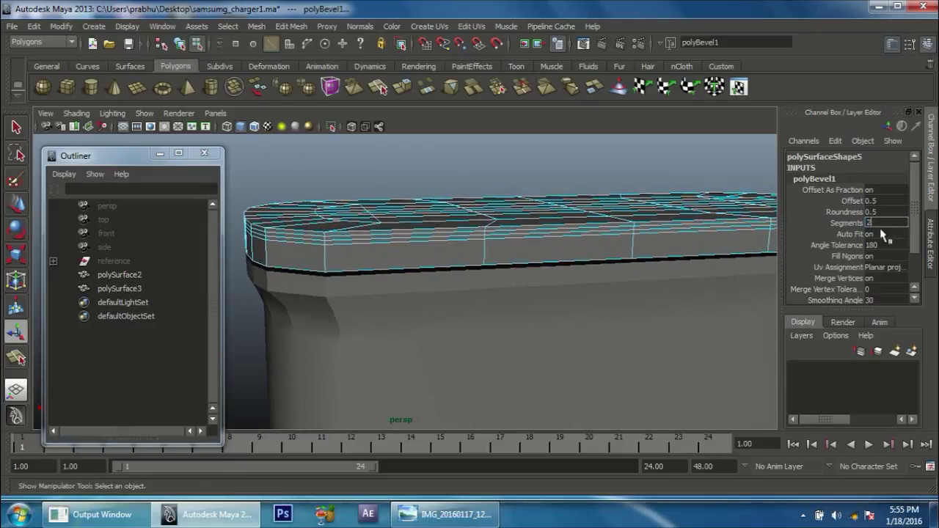
left_click(850, 201)
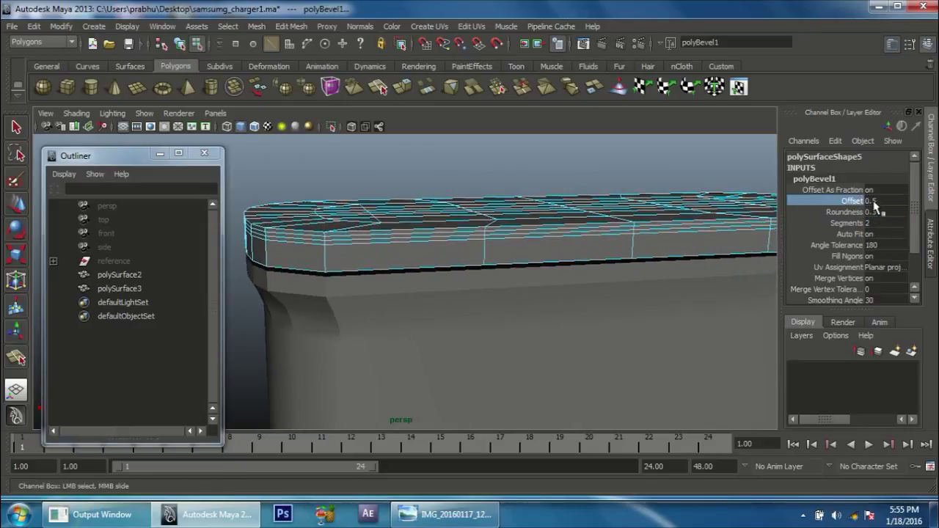
middle_click_drag(573, 229, 571, 226)
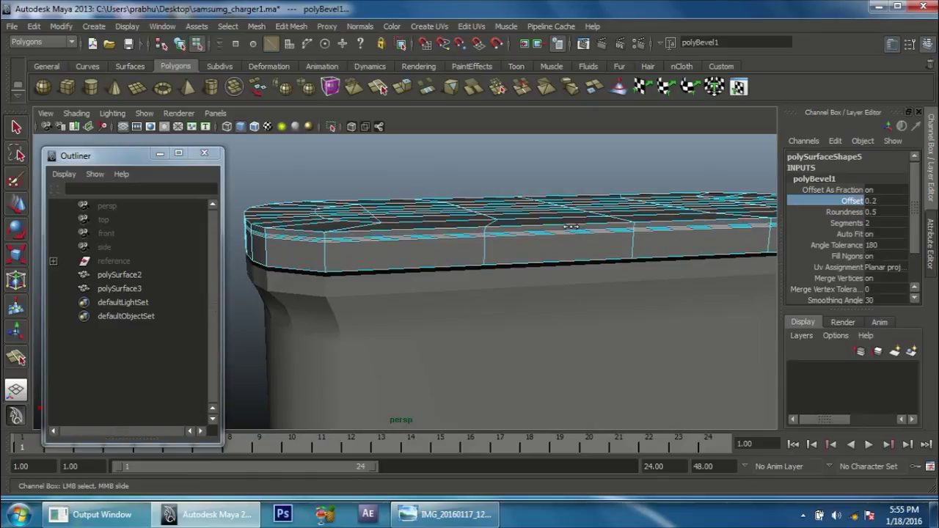
mouse_move(571, 227)
right_mouse_down("alt")
mouse_move(530, 287)
mouse_move(528, 273)
mouse_move(478, 279)
mouse_move(455, 257)
mouse_move(455, 225)
right_mouse_up("alt")
right_click(454, 257)
left_click(444, 220)
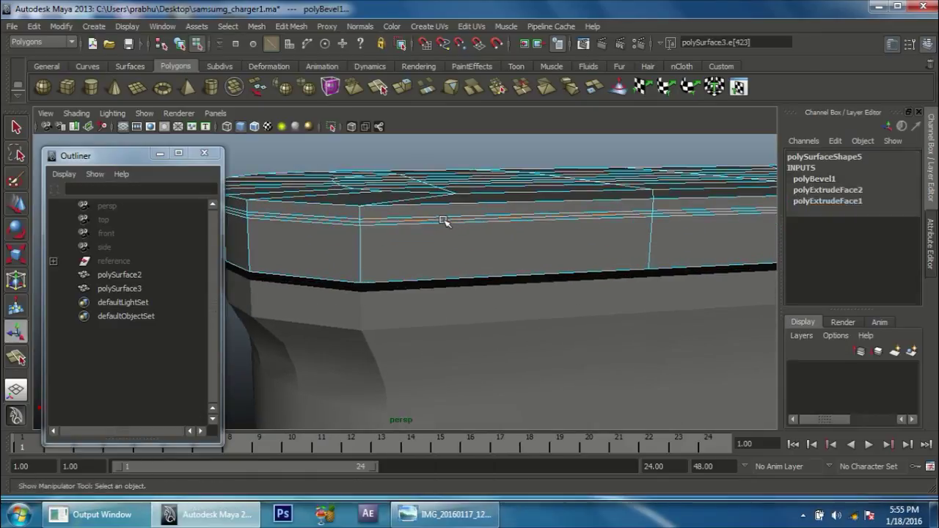
Select the edge loop along the bevelled rim and scale it slightly with R.
double_click(444, 220)
mouse_move(369, 244)
left_mouse_down("alt")
mouse_move(608, 262)
mouse_move(394, 234)
mouse_move(654, 269)
mouse_move(563, 267)
left_mouse_up("alt")
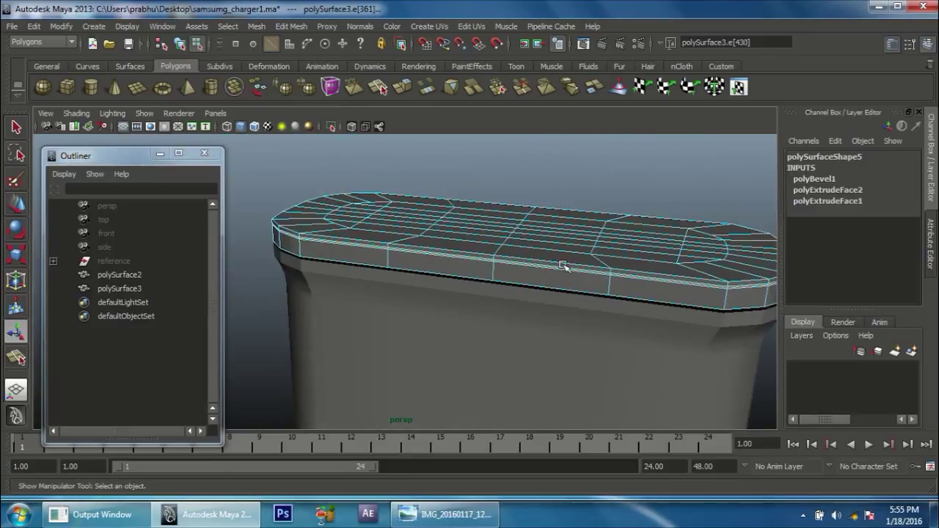
key("r")
left_click_drag(513, 233, 511, 231)
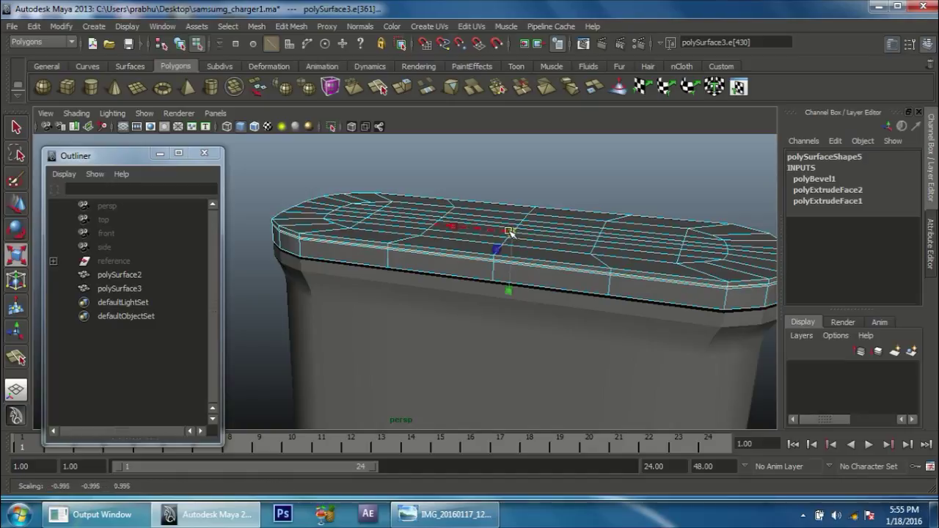
right_click_drag(509, 234, 650, 321, "alt")
Leave component editing with F8 and bring the whole charger into view.
left_click_drag(650, 320, 509, 279, "alt")
right_click_drag(441, 262, 454, 249)
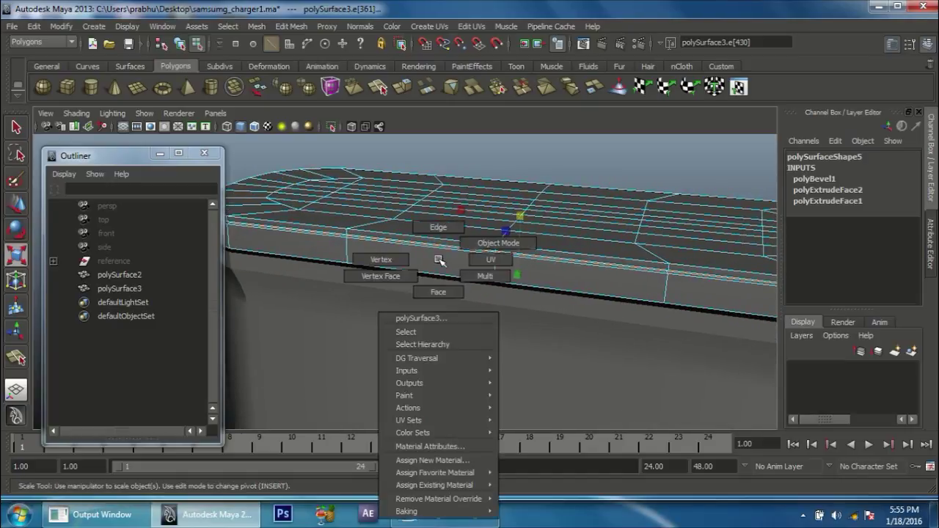
key("F8")
mouse_move(455, 249)
left_mouse_down("alt")
mouse_move(556, 310)
mouse_move(478, 275)
mouse_move(465, 295)
left_mouse_up("alt")
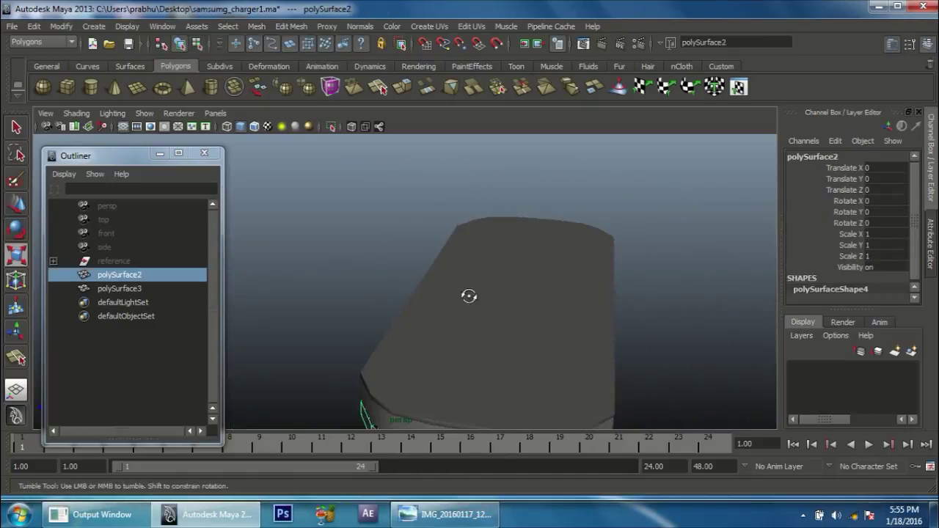
right_click_drag(465, 296, 273, 267, "alt")
mouse_move(273, 267)
left_mouse_down("alt")
mouse_move(413, 257)
mouse_move(419, 273)
mouse_move(495, 323)
mouse_move(671, 293)
left_mouse_up("alt")
Select the top cap object polySurface3 and frame it with F.
left_click(392, 244)
left_click(392, 250)
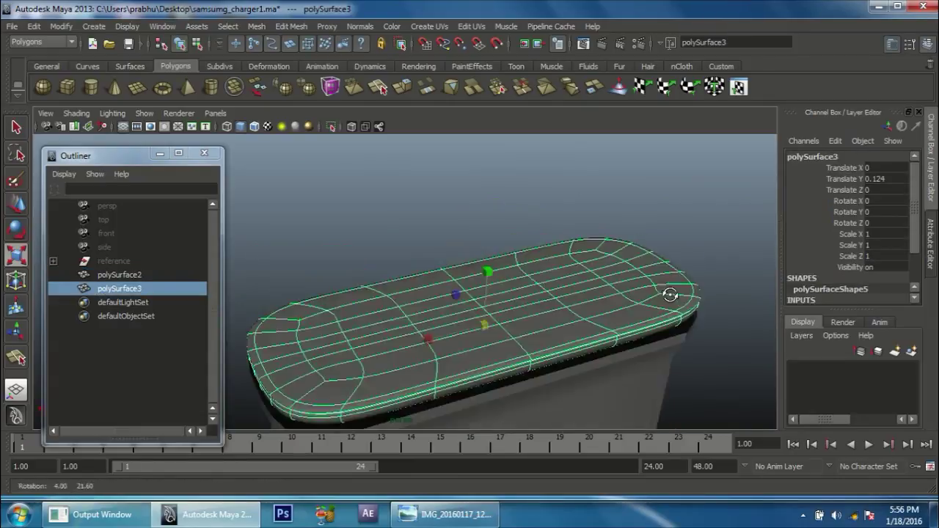
left_click(734, 233)
left_click_drag(734, 233, 555, 293, "alt")
left_click(524, 307)
mouse_move(562, 325)
left_mouse_down("alt")
mouse_move(618, 277)
mouse_move(357, 267)
mouse_move(411, 287)
left_mouse_up("alt")
left_click(340, 241)
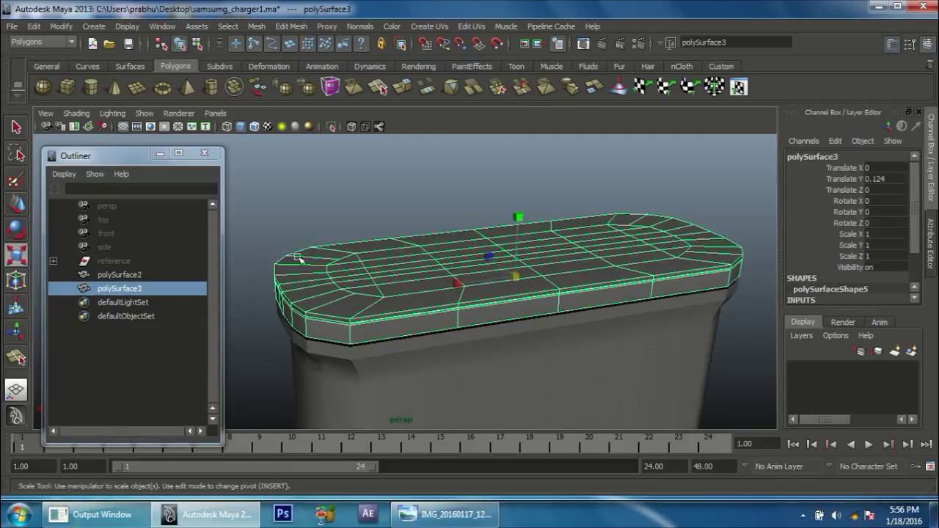
right_click_drag(411, 286, 459, 306, "alt")
mouse_move(364, 303)
left_mouse_down("alt")
mouse_move(375, 285)
mouse_move(517, 269)
left_mouse_up("alt")
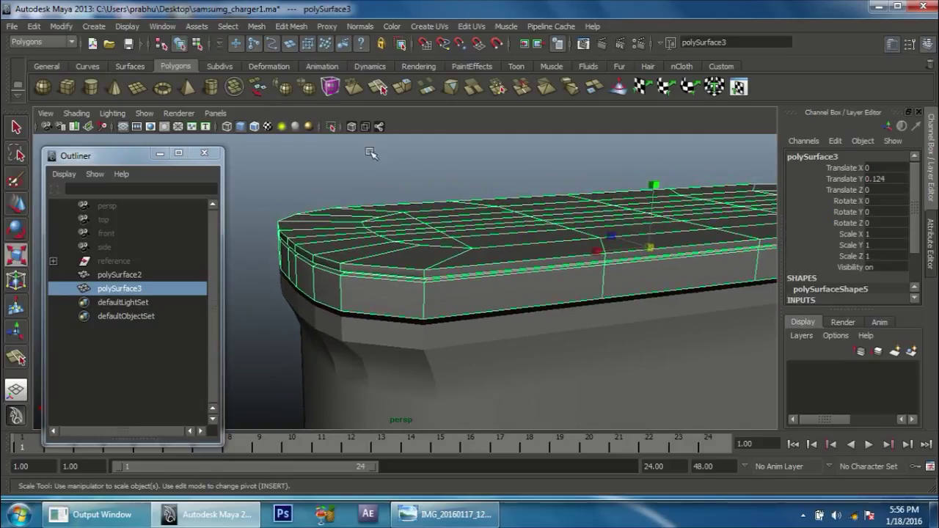
key("f")
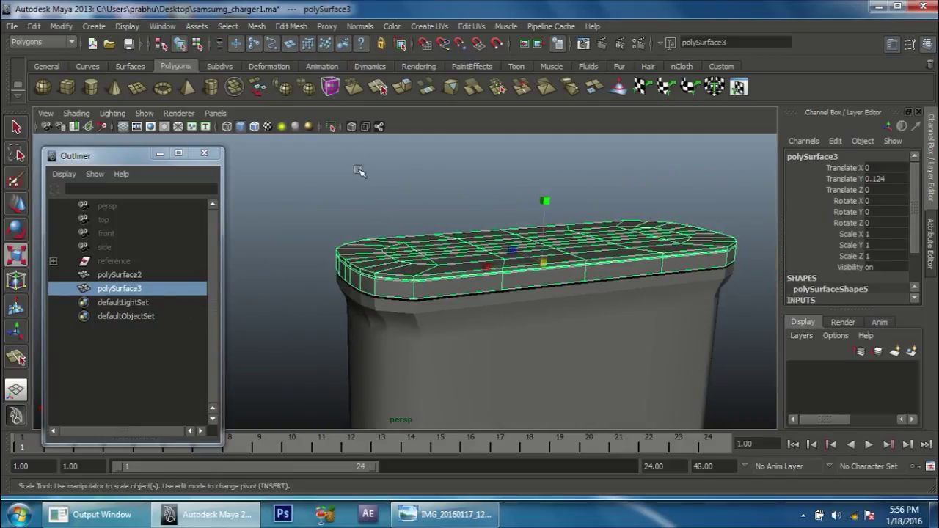
Isolate the top cap and switch to the straight-on top view.
left_click(329, 129)
mouse_move(528, 275)
left_mouse_down("alt")
mouse_move(429, 289)
mouse_move(377, 272)
mouse_move(362, 233)
mouse_move(366, 295)
mouse_move(461, 308)
mouse_move(473, 300)
mouse_move(490, 344)
left_mouse_up("alt")
mouse_move(490, 344)
right_mouse_down("alt")
mouse_move(469, 329)
mouse_move(430, 329)
mouse_move(524, 318)
mouse_move(565, 358)
mouse_move(547, 327)
mouse_move(509, 331)
mouse_move(580, 392)
mouse_move(478, 321)
right_mouse_up("alt")
mouse_move(478, 321)
left_mouse_down("alt")
mouse_move(453, 319)
mouse_move(373, 390)
mouse_move(467, 313)
mouse_move(531, 319)
left_mouse_up("alt")
key("space")
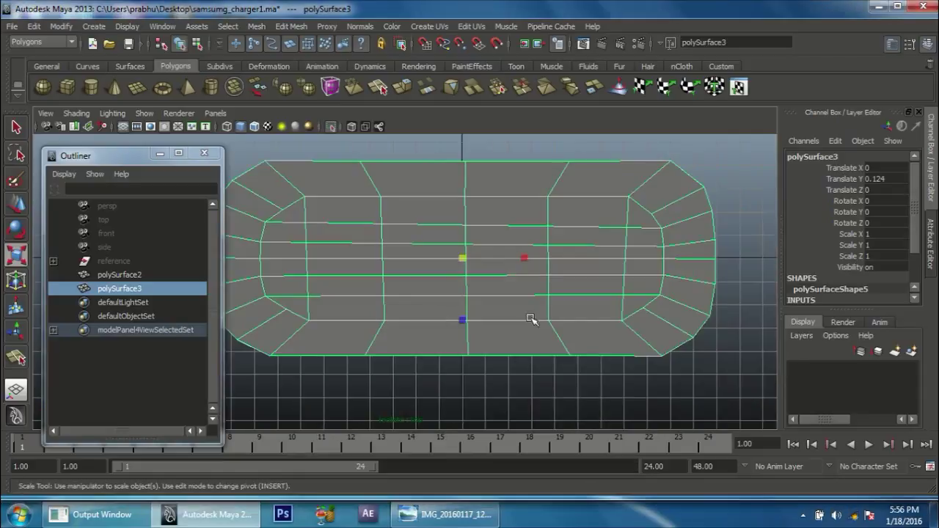
Select the cap's corner vertices and fine-tune their scale to round the outline.
right_click_drag(342, 248, 286, 240)
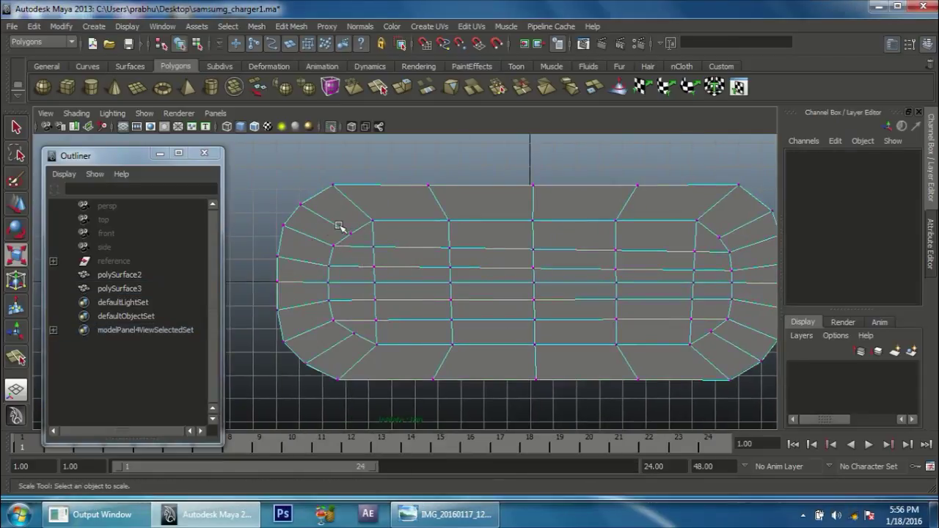
left_click(362, 242)
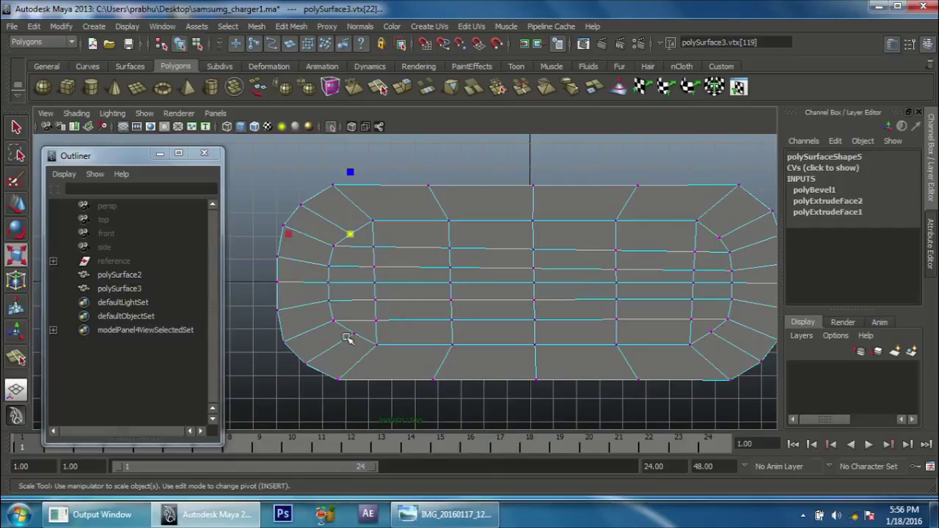
left_click(719, 240, "shift")
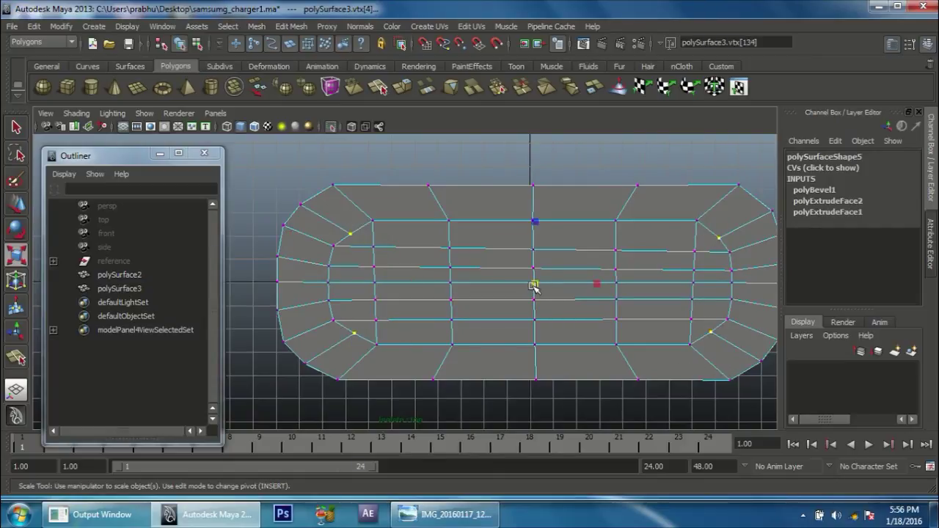
left_click_drag(533, 286, 541, 280)
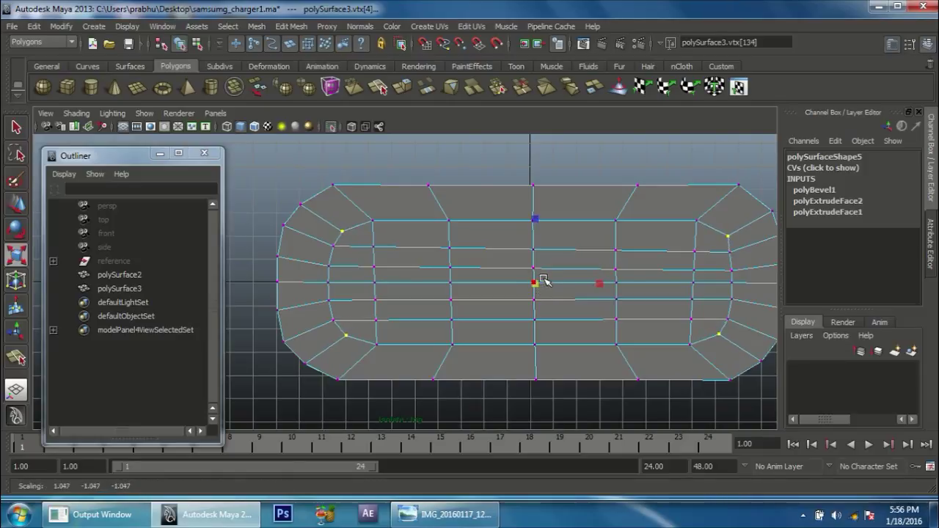
left_click_drag(596, 284, 596, 285)
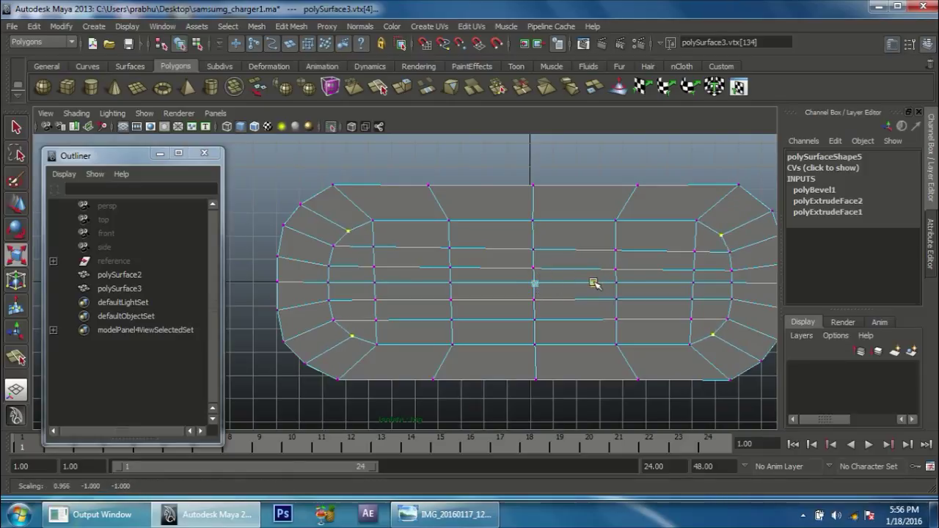
left_click_drag(596, 286, 596, 285)
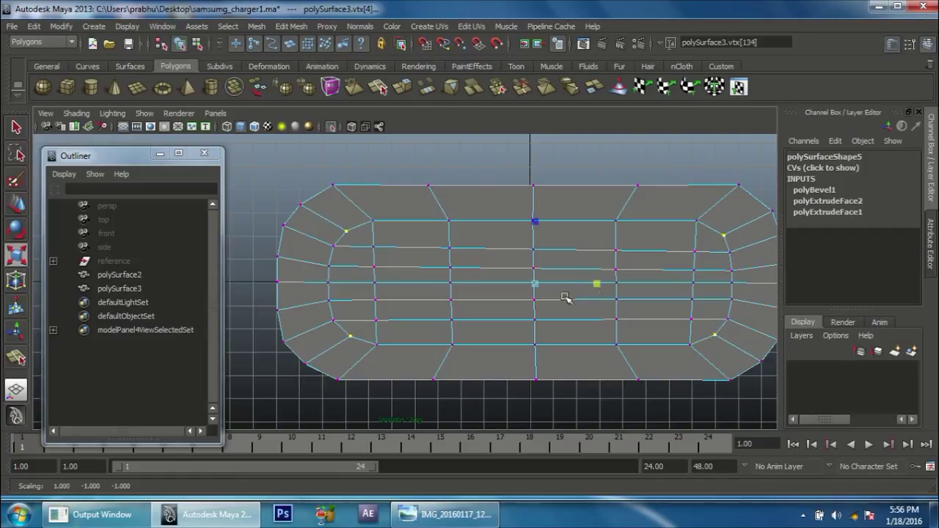
Select the two face loops across the cap's middle band in Face mode.
right_click_drag(475, 262, 475, 290)
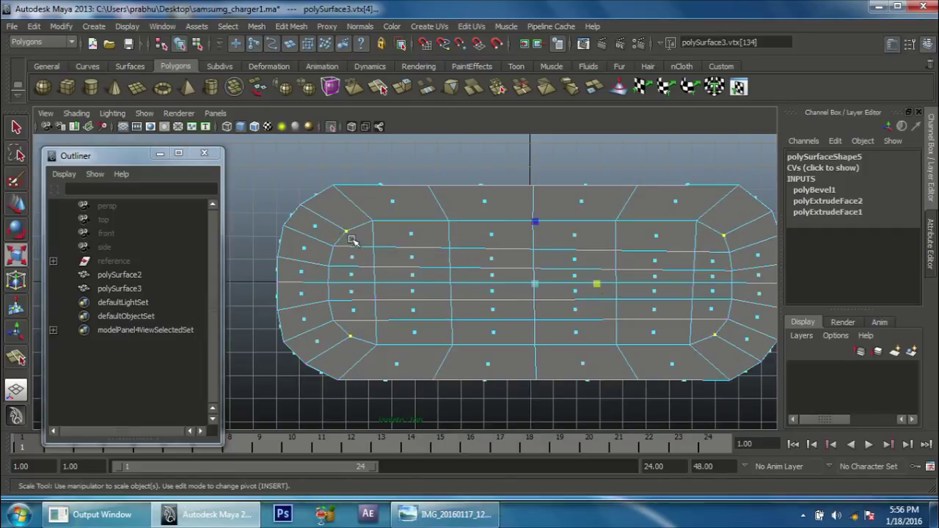
double_click(716, 326)
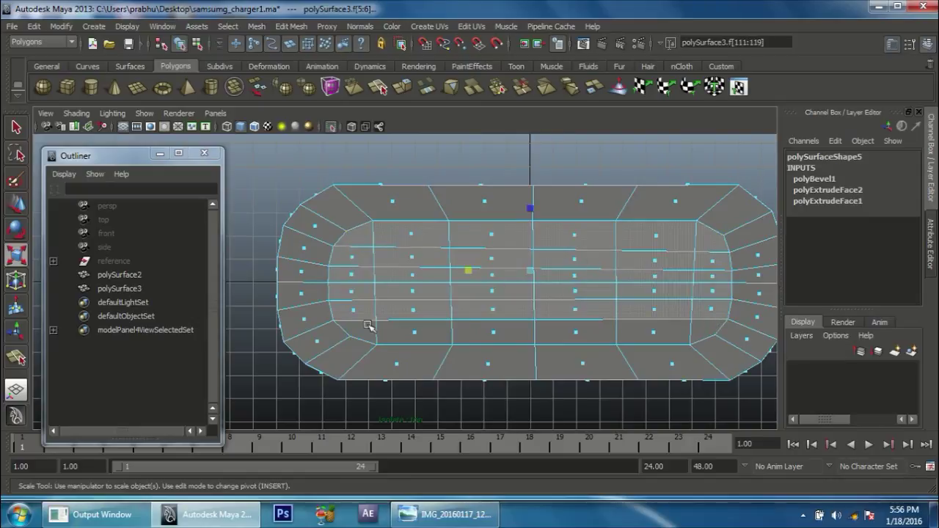
double_click(702, 334, "shift")
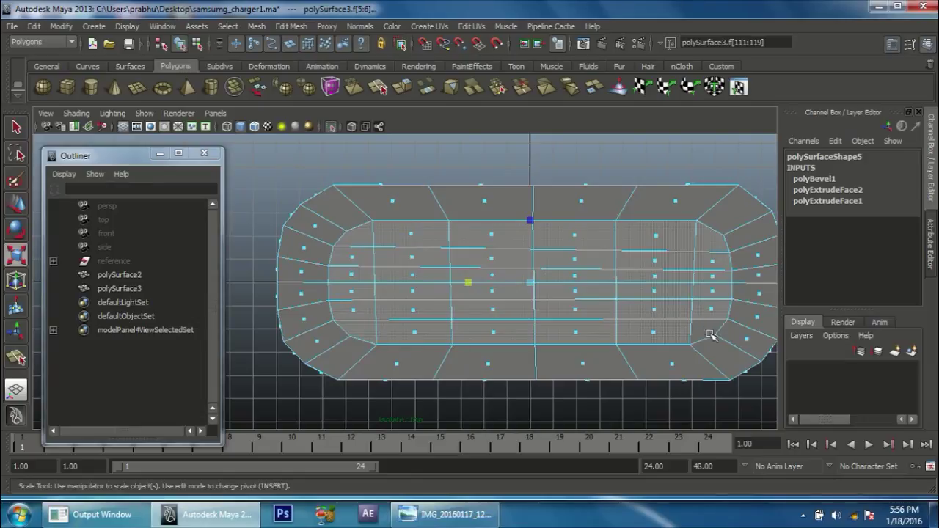
key("space")
key("space")
mouse_move(585, 320)
left_mouse_down("alt")
mouse_move(535, 283)
mouse_move(551, 239)
mouse_move(447, 286)
mouse_move(425, 176)
mouse_move(485, 178)
mouse_move(448, 279)
mouse_move(509, 249)
mouse_move(513, 294)
mouse_move(545, 303)
mouse_move(457, 256)
mouse_move(535, 300)
left_mouse_up("alt")
key("r")
key("space")
Clear the selection, frame the cap, and switch to Face mode in the front view.
left_click(335, 245)
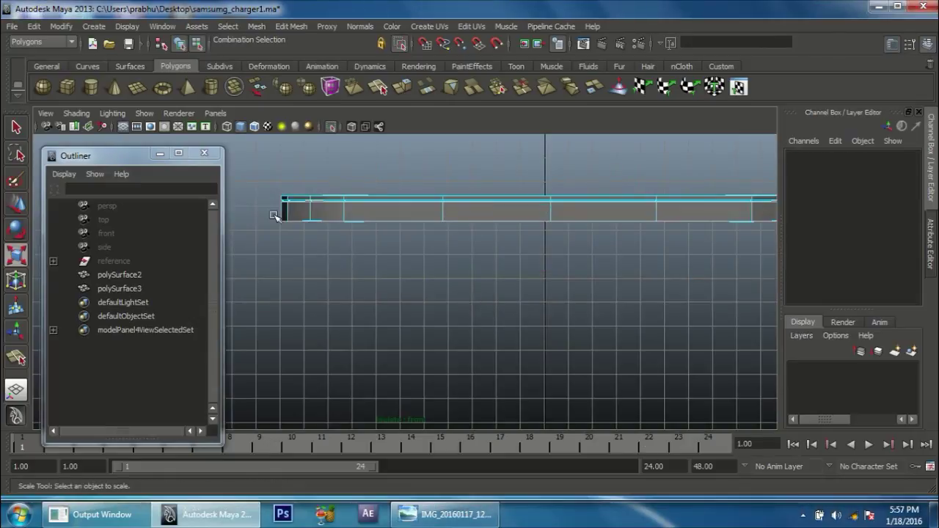
left_click_drag(770, 235, 276, 187)
key("f")
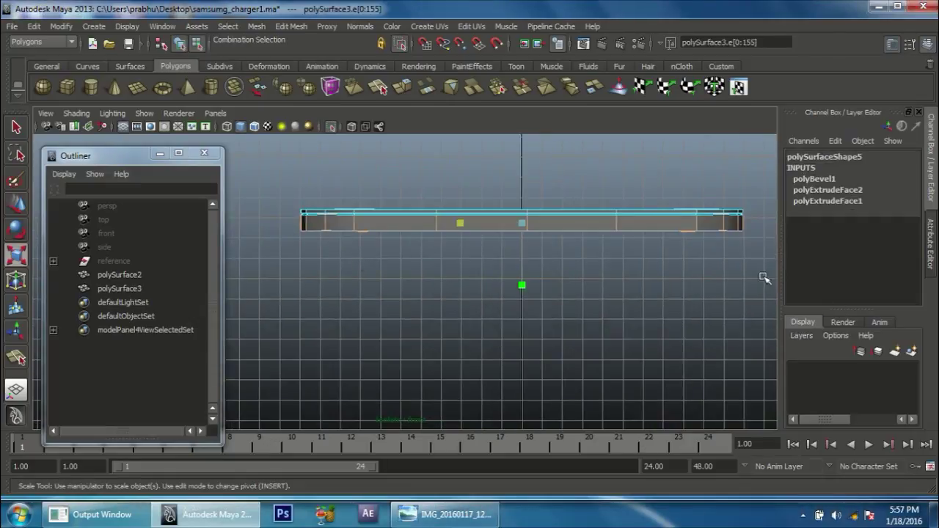
right_click_drag(613, 220, 612, 253)
left_click_drag(311, 230, 391, 228)
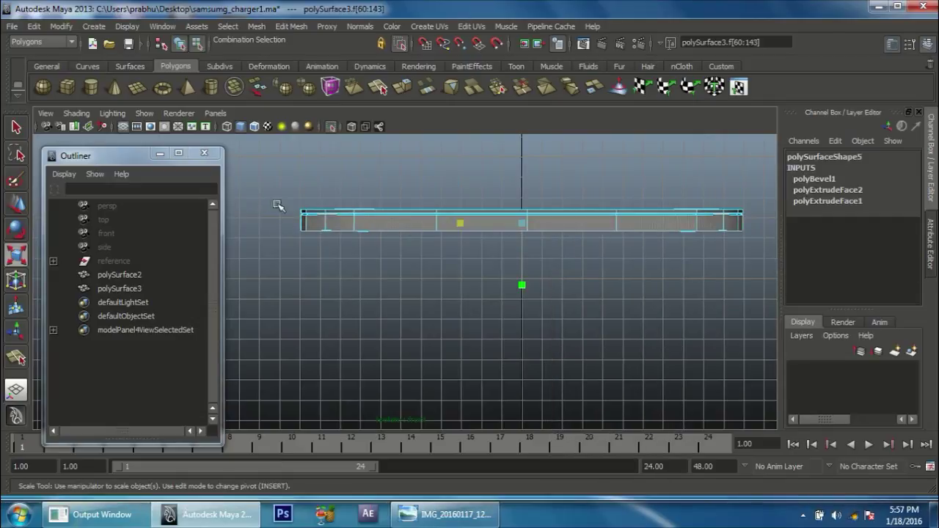
key("space")
left_click_drag(601, 267, 608, 203)
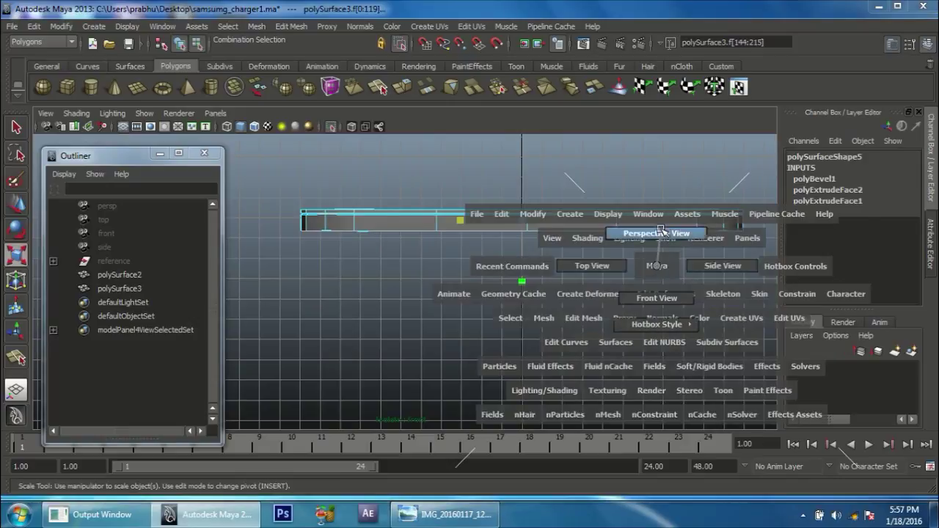
key("ctrl+z")
key("ctrl+z")
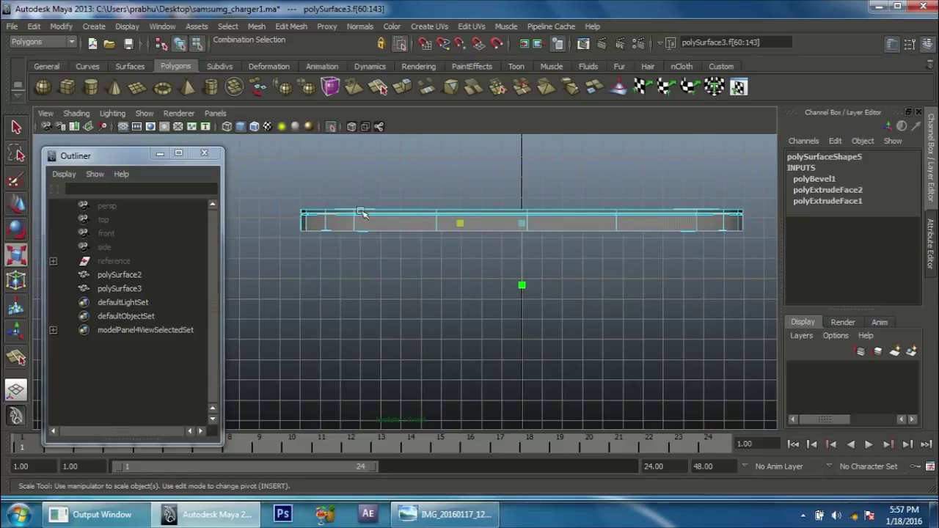
From an overhead perspective, select the inner block of faces on the top.
right_click(642, 228)
right_click(460, 223)
key("space")
mouse_move(570, 253)
left_mouse_down("alt")
mouse_move(542, 182)
mouse_move(608, 201)
mouse_move(656, 257)
mouse_move(560, 239)
left_mouse_up("alt")
key("r")
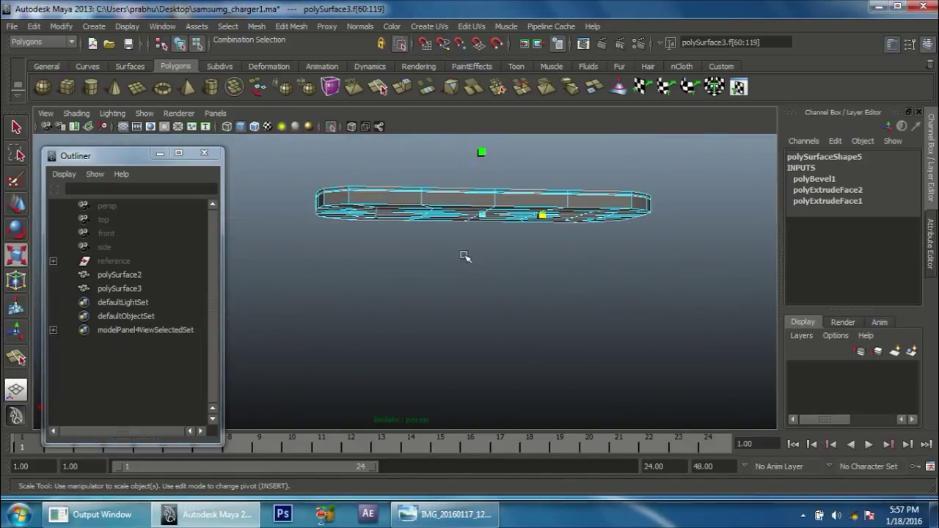
left_click(516, 270)
mouse_move(464, 237)
left_mouse_down("alt")
mouse_move(440, 308)
mouse_move(465, 159)
mouse_move(454, 287)
mouse_move(482, 308)
mouse_move(487, 274)
mouse_move(402, 285)
left_mouse_up("alt")
right_click_drag(430, 239, 426, 272)
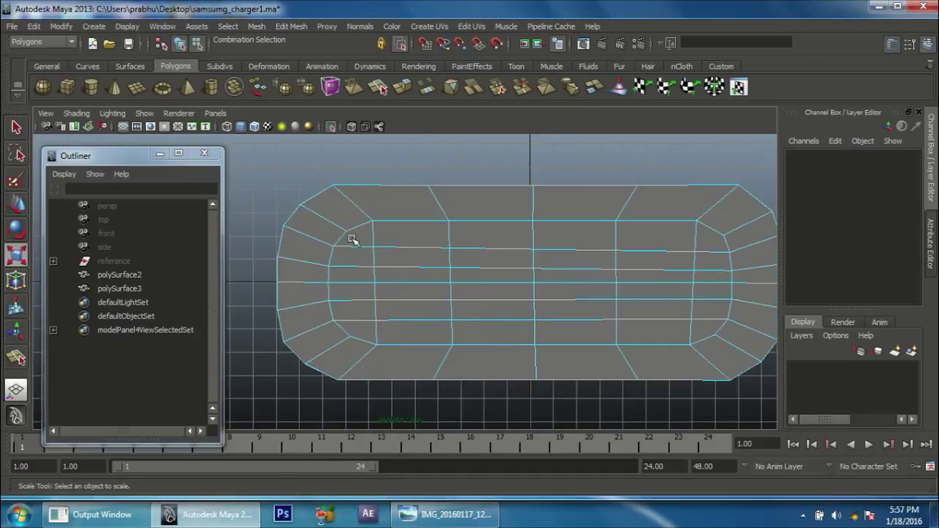
left_click(712, 332)
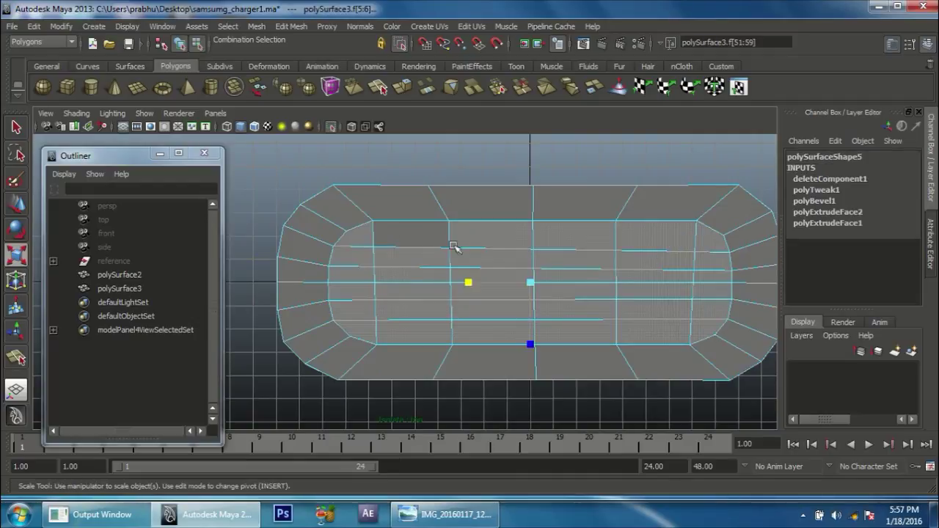
mouse_move(528, 329)
left_mouse_down()
mouse_move(482, 294)
mouse_move(428, 161)
left_mouse_up()
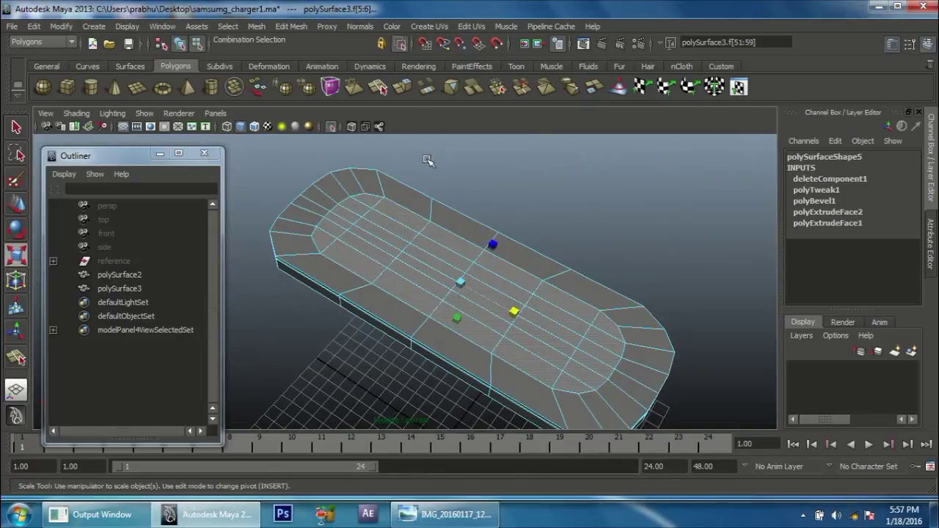
left_click(292, 26)
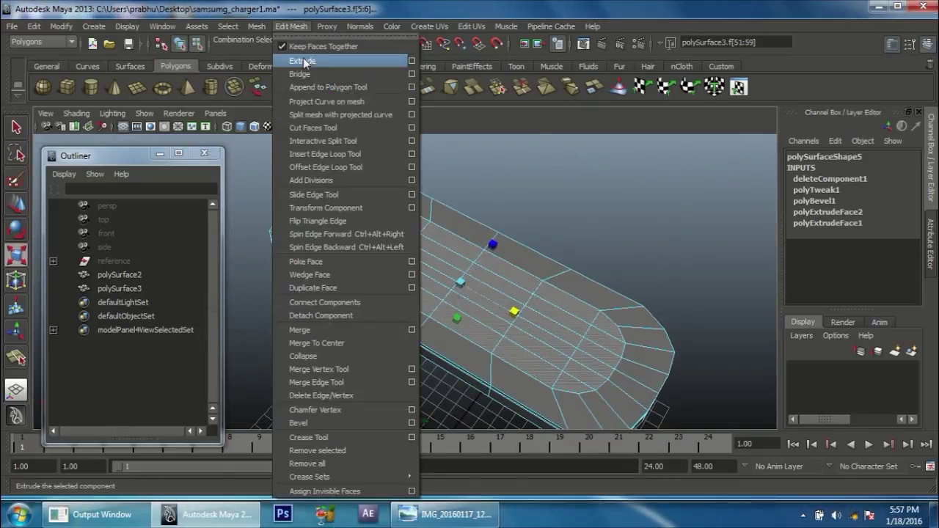
Extrude the selected inner faces and shrink the extrusion slightly inward.
left_click(303, 61)
mouse_move(621, 268)
left_mouse_down("alt")
mouse_move(618, 298)
mouse_move(495, 272)
mouse_move(491, 261)
left_mouse_up("alt")
key("r")
left_click_drag(468, 308, 424, 202, "alt")
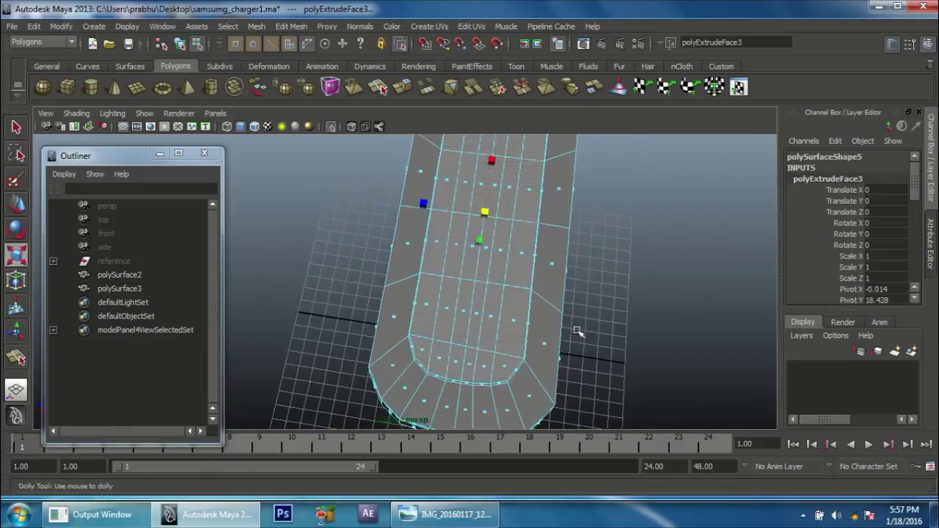
left_click_drag(437, 196, 435, 196)
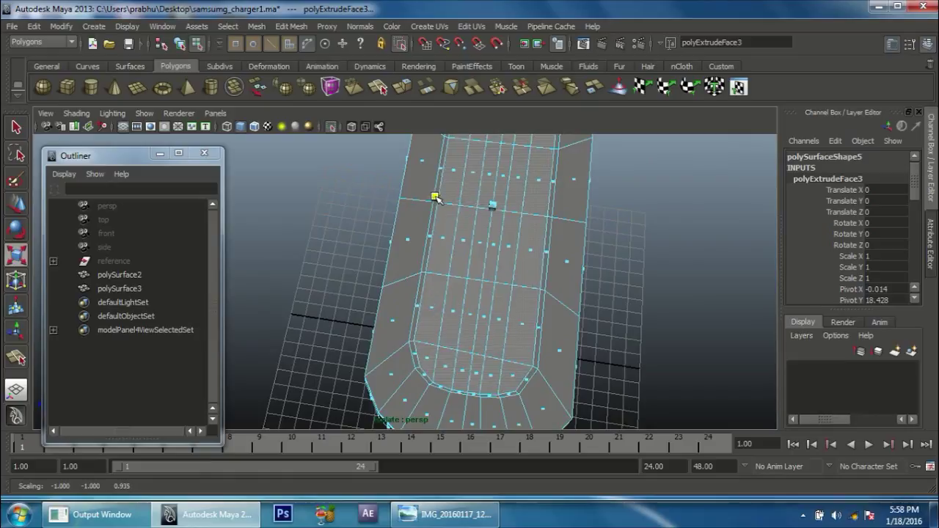
left_click_drag(514, 314, 547, 281, "alt")
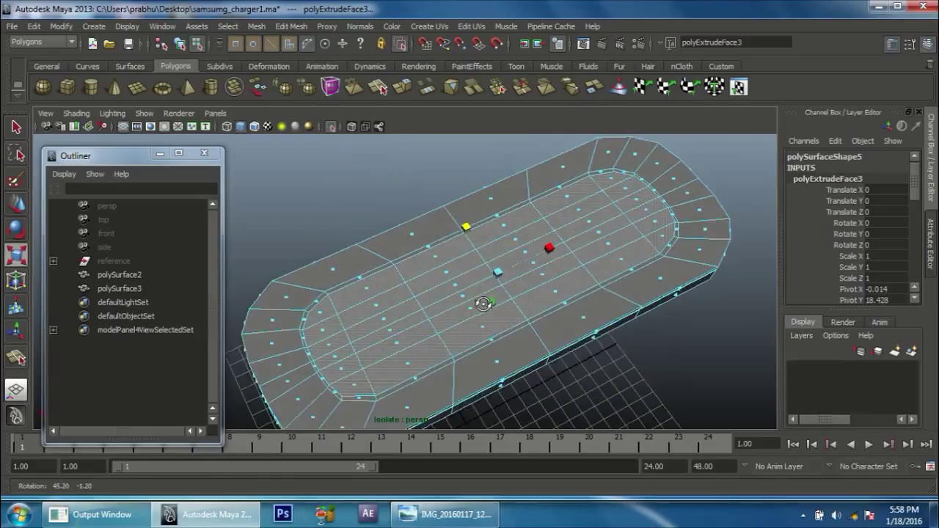
middle_click_drag(546, 280, 561, 288, "alt")
Extrude the faces several more times, repeating with G and pushing each along its axis.
left_click(291, 27)
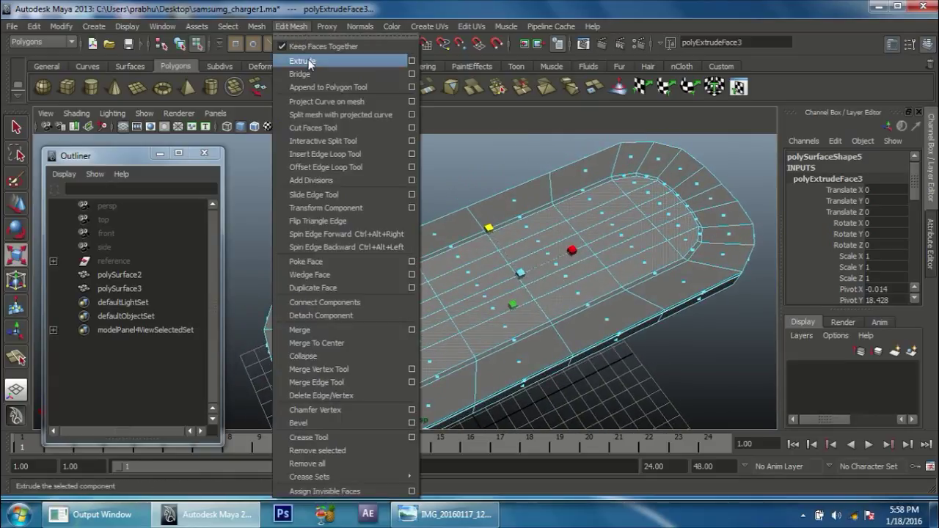
left_click(307, 64)
left_click_drag(454, 253, 514, 264, "alt")
scroll(576, 273, "up", 5)
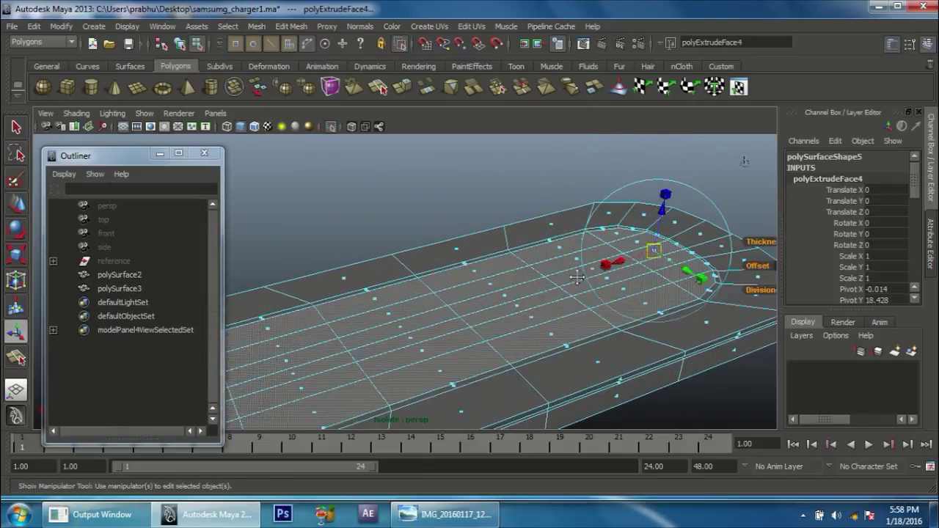
scroll(622, 297, "up", 3)
left_click_drag(623, 264, 623, 267)
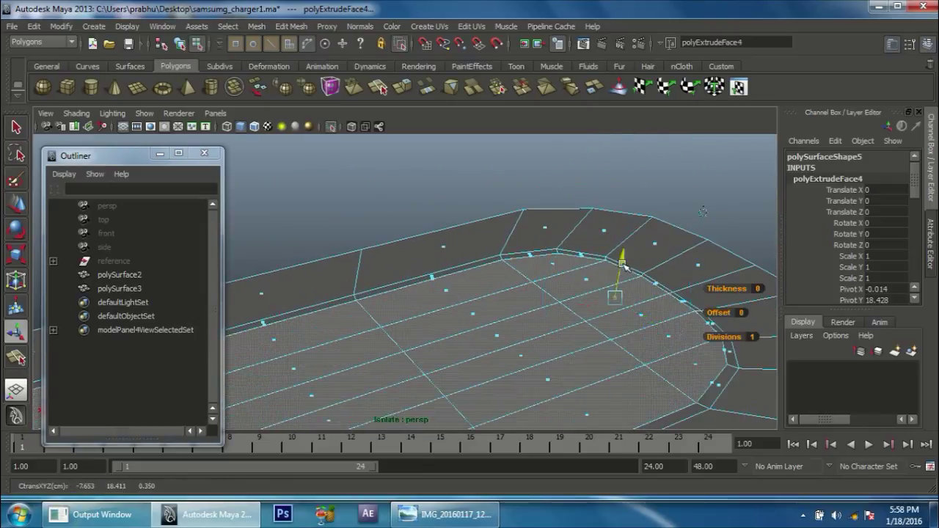
key("g")
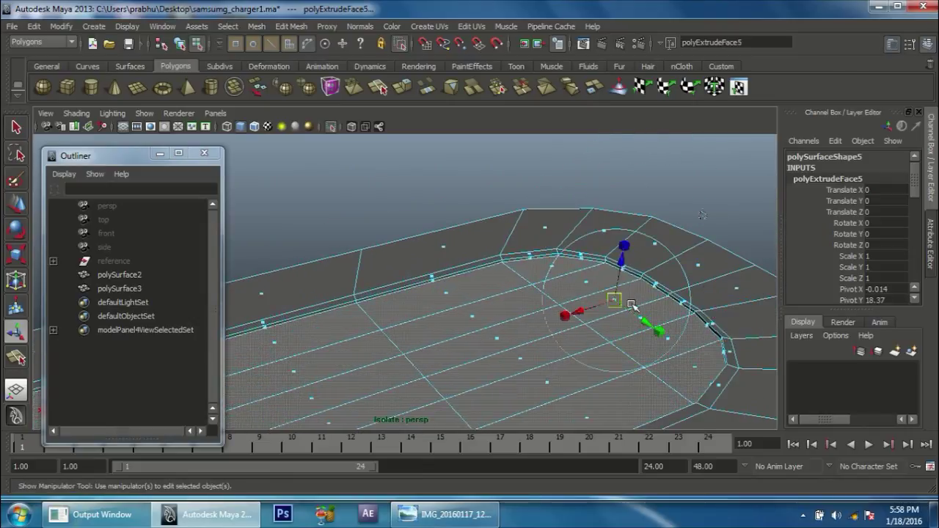
left_click_drag(623, 266, 617, 289)
key("g")
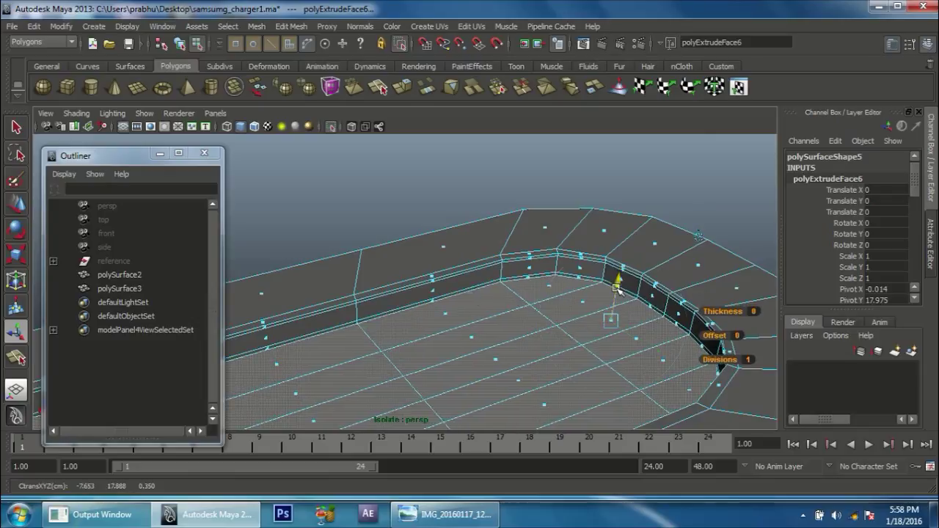
right_click_drag(532, 321, 433, 345, "alt")
key("g")
left_click_drag(433, 345, 538, 287, "alt")
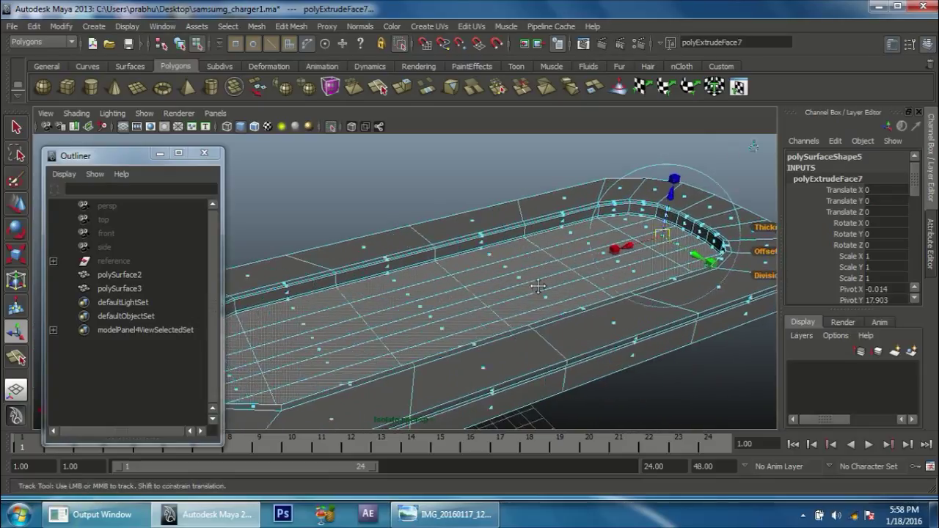
Scale the extruded faces inward and along X to form the inset groove.
key("r")
key("f")
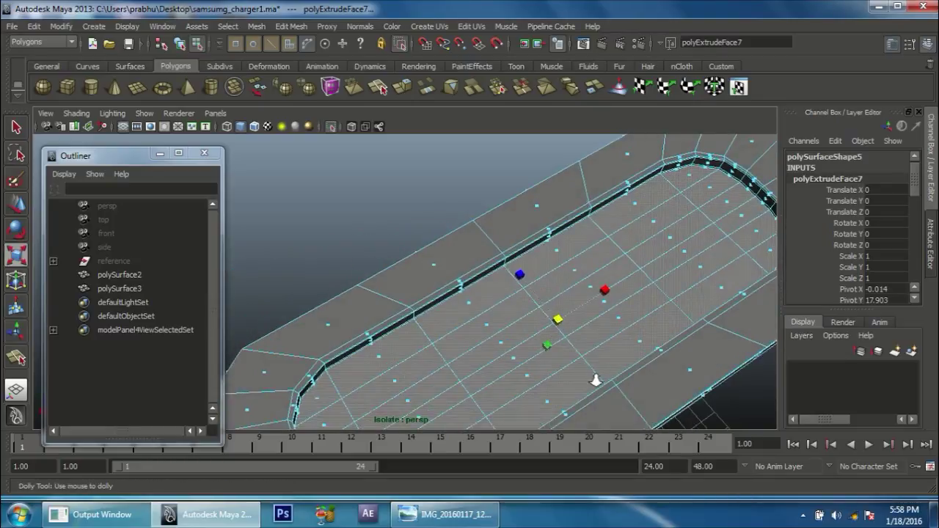
scroll(557, 284, "up", 3)
left_click_drag(573, 288, 583, 292)
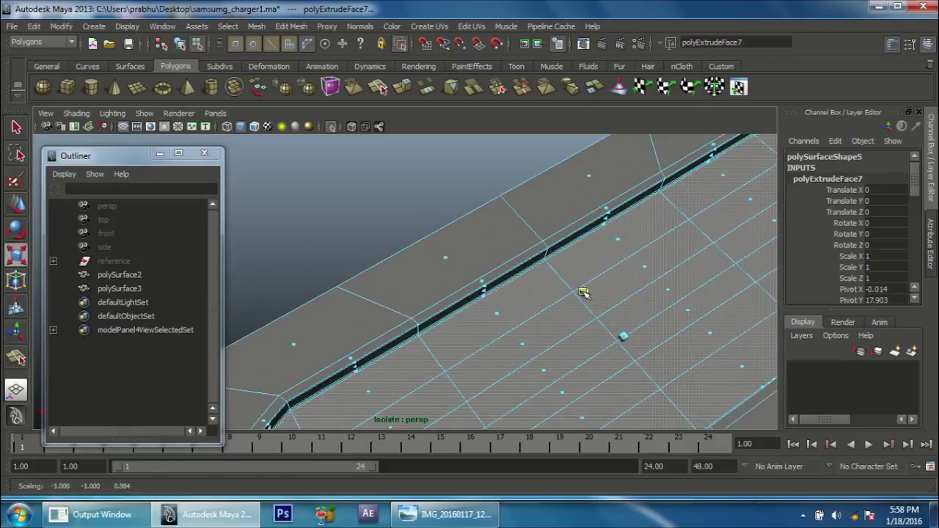
mouse_move(512, 328)
left_mouse_down("alt")
mouse_move(474, 369)
mouse_move(521, 287)
left_mouse_up("alt")
mouse_move(522, 287)
middle_mouse_down("alt")
mouse_move(597, 300)
mouse_move(558, 286)
middle_mouse_up("alt")
right_click_drag(580, 345, 587, 317, "alt")
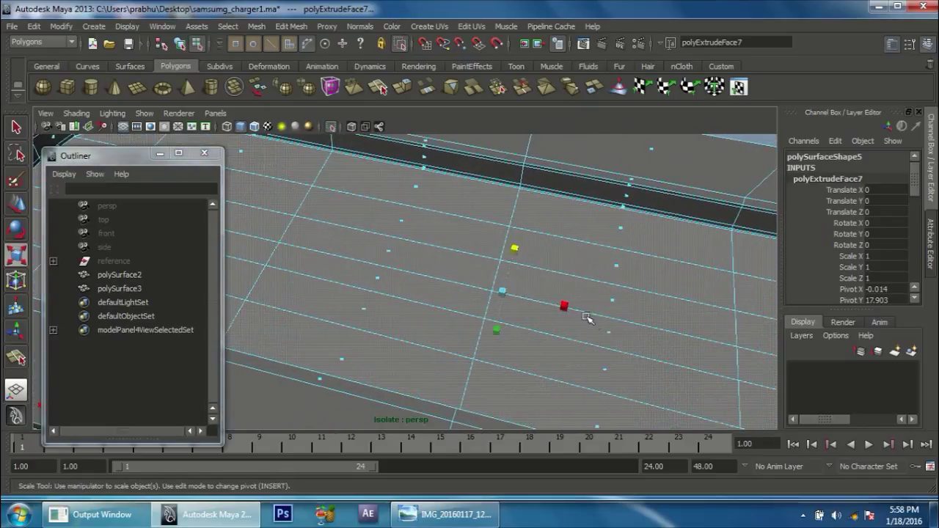
left_click_drag(564, 305, 570, 308)
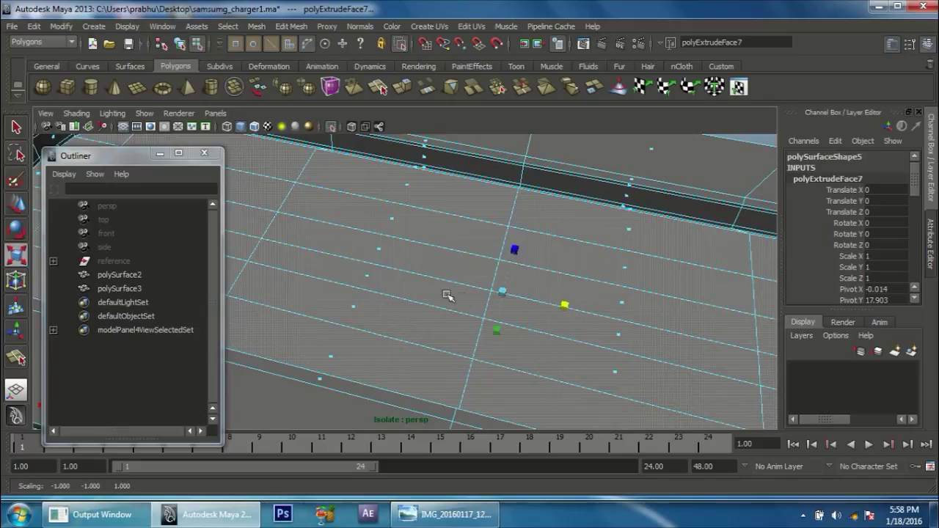
scroll(461, 297, "down", 3)
mouse_move(513, 293)
middle_mouse_down("alt")
mouse_move(659, 295)
mouse_move(545, 283)
mouse_move(488, 288)
middle_mouse_up("alt")
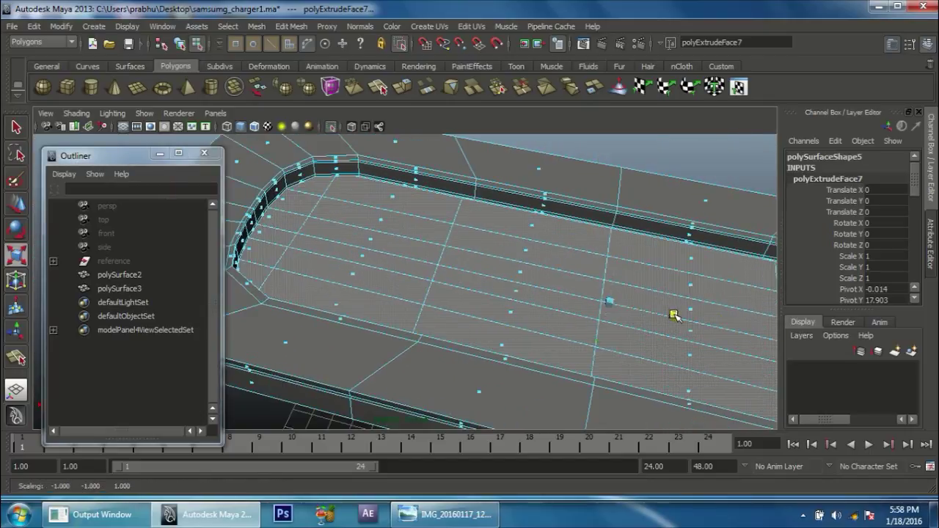
mouse_move(670, 304)
left_mouse_down()
mouse_move(664, 317)
mouse_move(656, 310)
mouse_move(667, 323)
left_mouse_up()
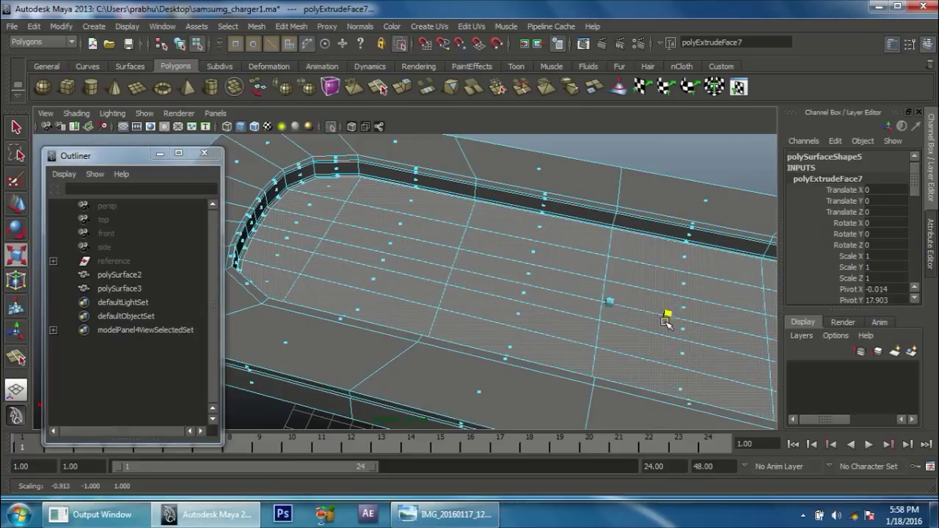
mouse_move(559, 309)
left_mouse_down("alt")
mouse_move(377, 247)
mouse_move(493, 262)
mouse_move(511, 303)
mouse_move(494, 259)
left_mouse_up("alt")
right_click_drag(493, 259, 550, 242)
right_click_drag(457, 293, 584, 220, "alt")
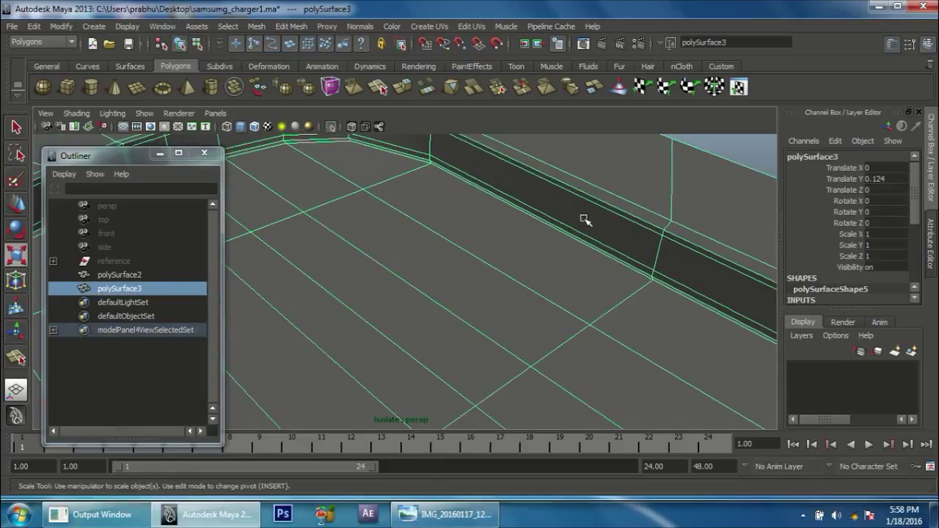
In Edge mode, select the lower side edge of the slab.
mouse_move(585, 224)
left_mouse_down("alt")
mouse_move(639, 281)
mouse_move(479, 218)
left_mouse_up("alt")
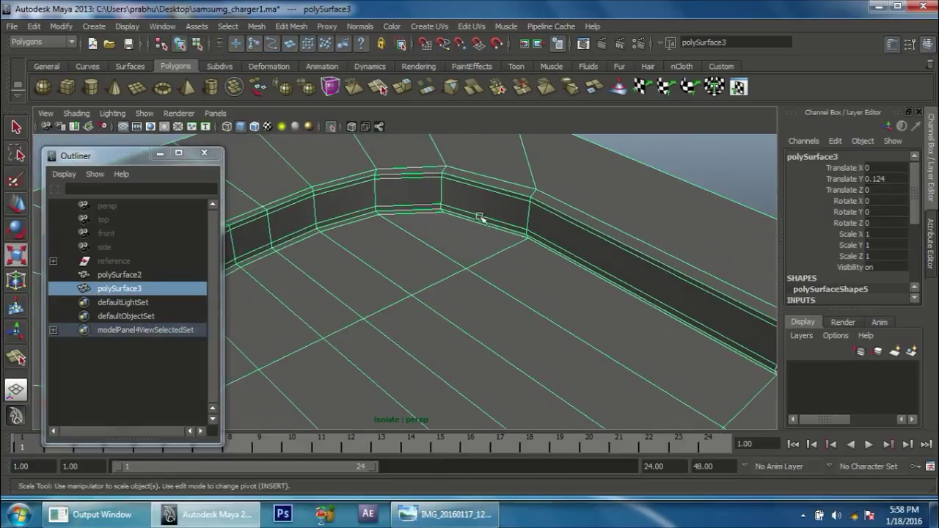
right_click_drag(546, 299, 540, 279, "alt")
mouse_move(541, 279)
left_mouse_down("alt")
mouse_move(530, 298)
mouse_move(597, 381)
mouse_move(544, 346)
left_mouse_up("alt")
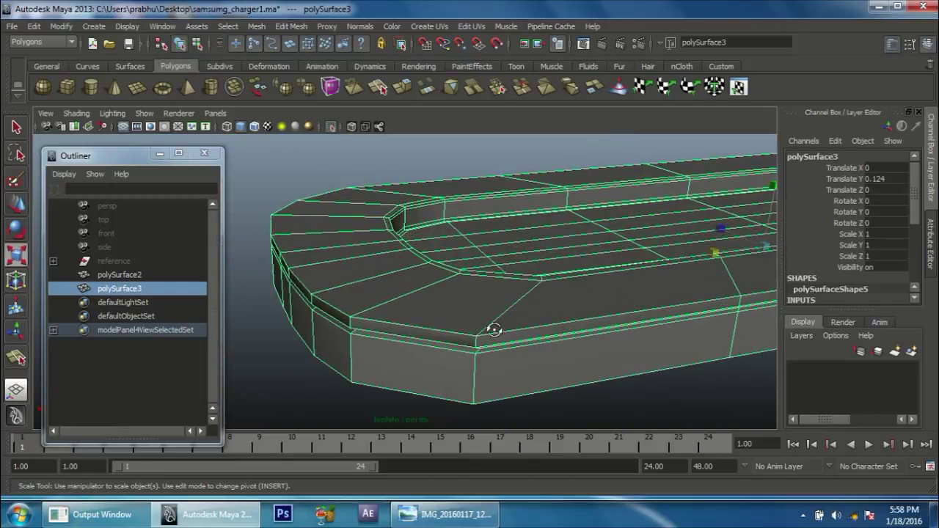
left_click_drag(494, 330, 519, 321, "alt")
right_click_drag(445, 286, 442, 233)
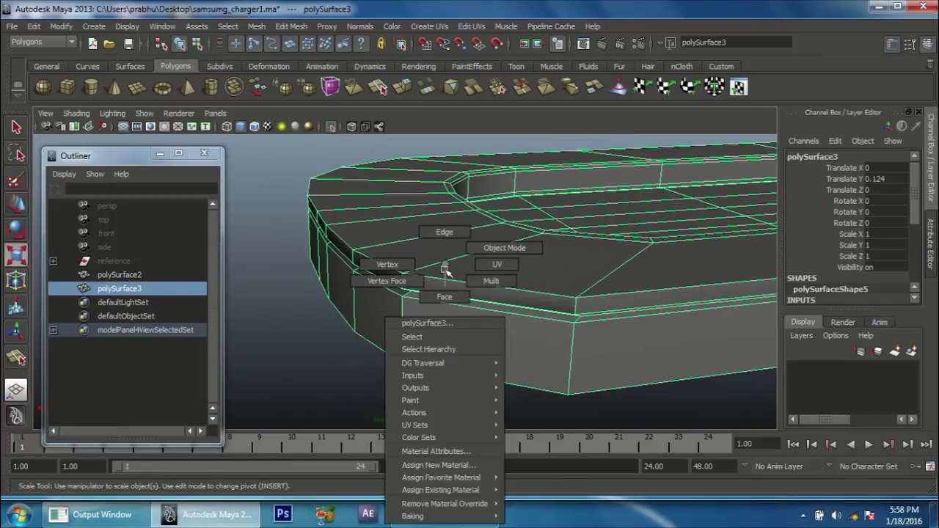
left_click(609, 313)
Apply Edit Mesh > Bevel to the edge and set its Offset to 0.2.
mouse_move(609, 313)
left_mouse_down("alt")
mouse_move(446, 411)
mouse_move(430, 310)
left_mouse_up("alt")
middle_click_drag(430, 310, 389, 337, "alt")
left_click_drag(389, 337, 477, 350, "alt")
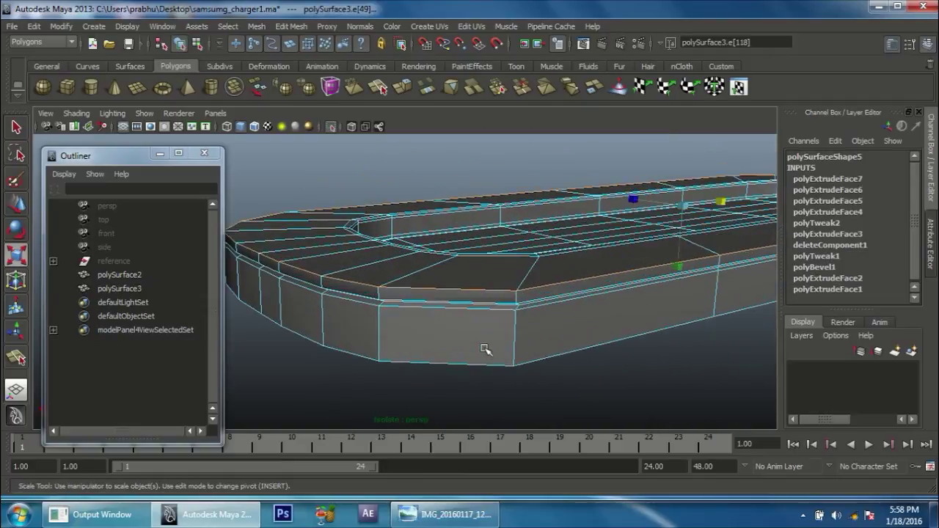
left_click(291, 27)
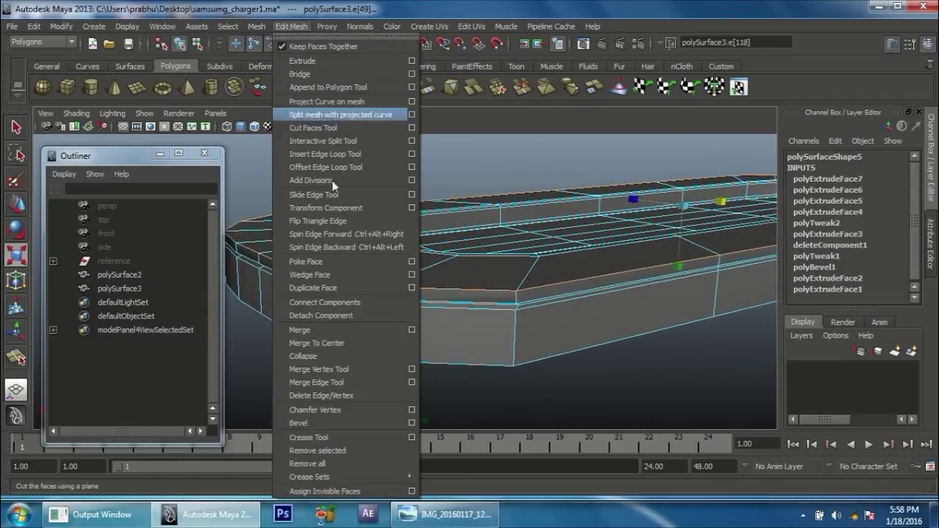
left_click(309, 423)
left_click_drag(451, 311, 462, 321, "alt")
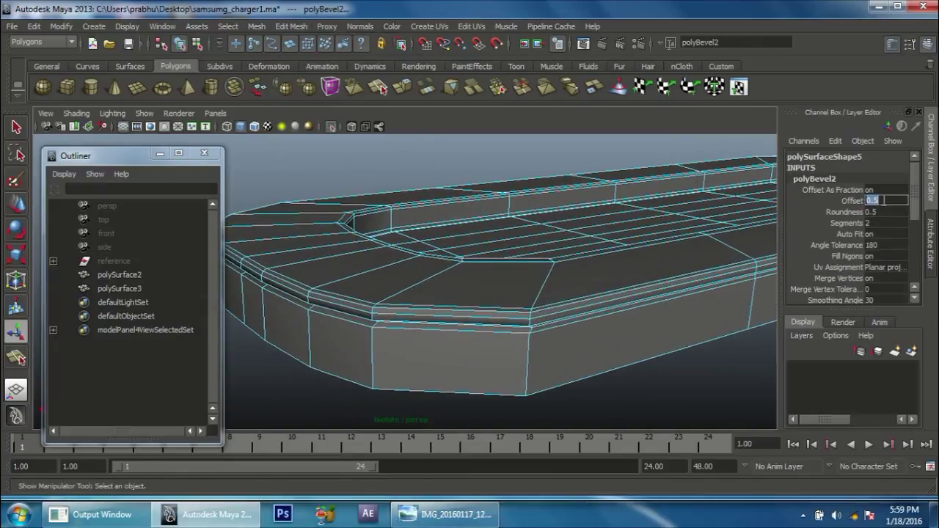
key("Return")
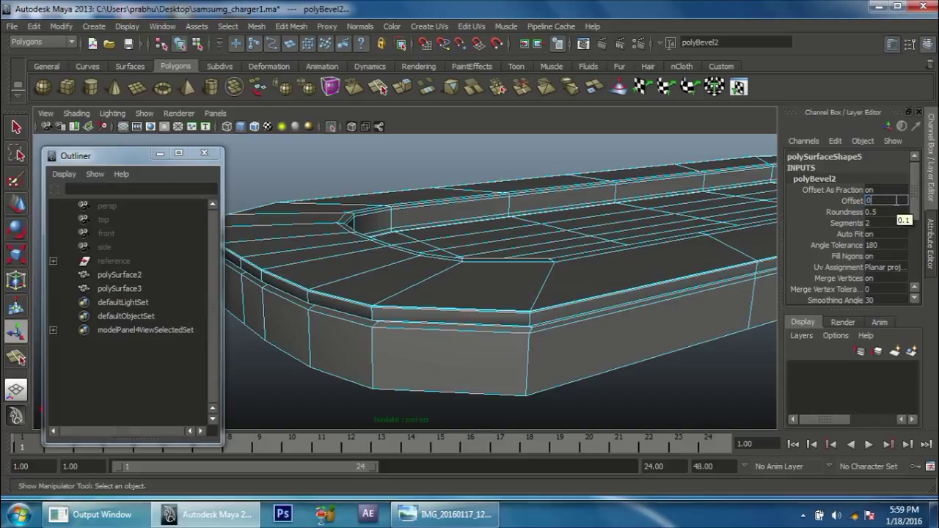
type(".2")
key("Return")
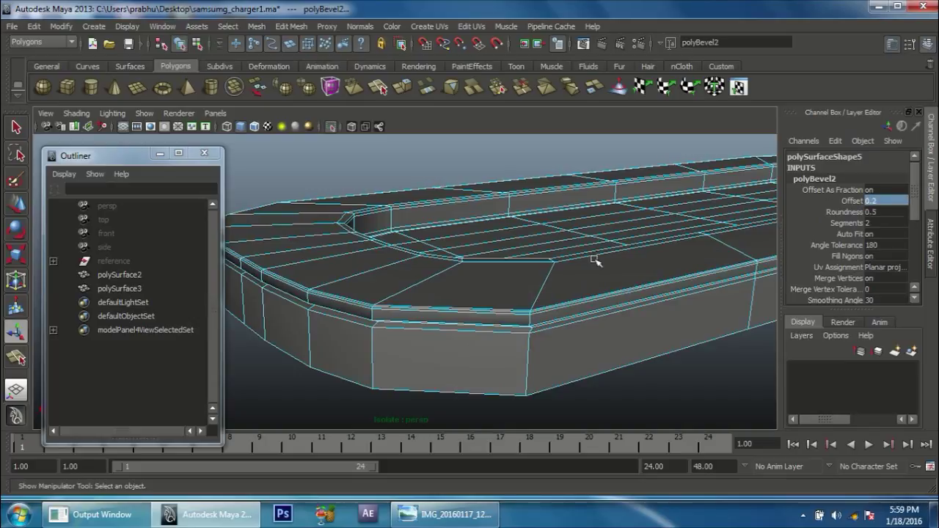
Return to object selection, then select and deselect the charger body.
right_click_drag(595, 260, 653, 245)
left_click_drag(654, 245, 480, 323, "alt")
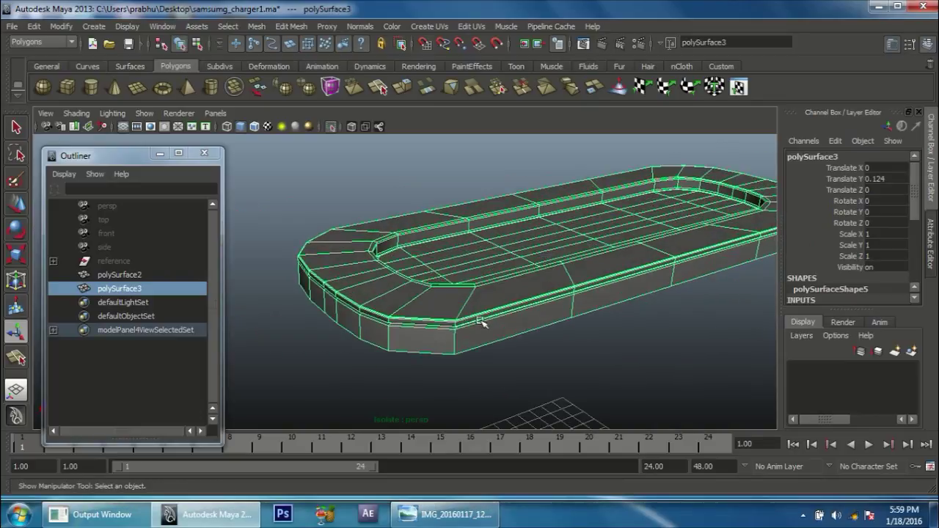
left_click(562, 348)
mouse_move(562, 348)
left_mouse_down("alt")
mouse_move(471, 354)
mouse_move(465, 373)
mouse_move(465, 321)
mouse_move(518, 345)
mouse_move(502, 370)
mouse_move(502, 396)
left_mouse_up("alt")
left_click(444, 514)
left_click(438, 484)
left_click(438, 486)
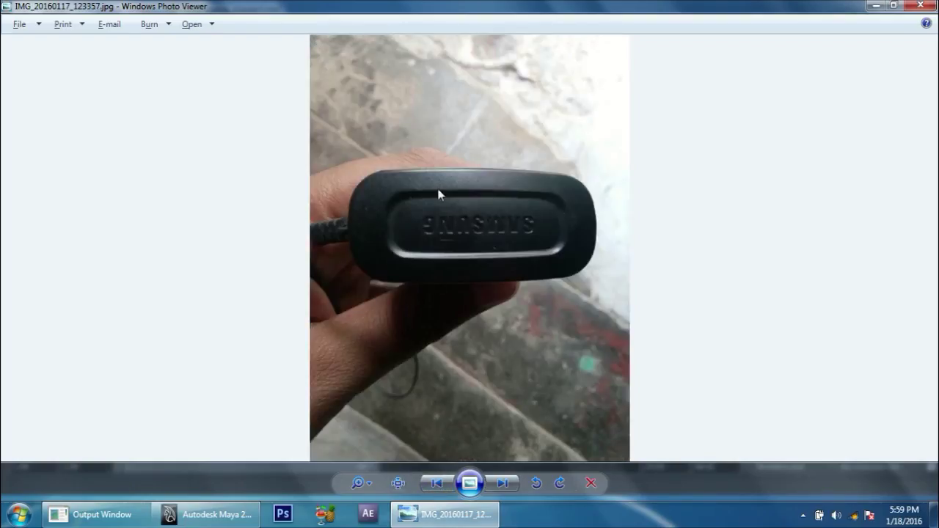
left_click(451, 524)
mouse_move(556, 256)
left_mouse_down("alt")
mouse_move(522, 309)
mouse_move(534, 227)
left_mouse_up("alt")
left_click(499, 271)
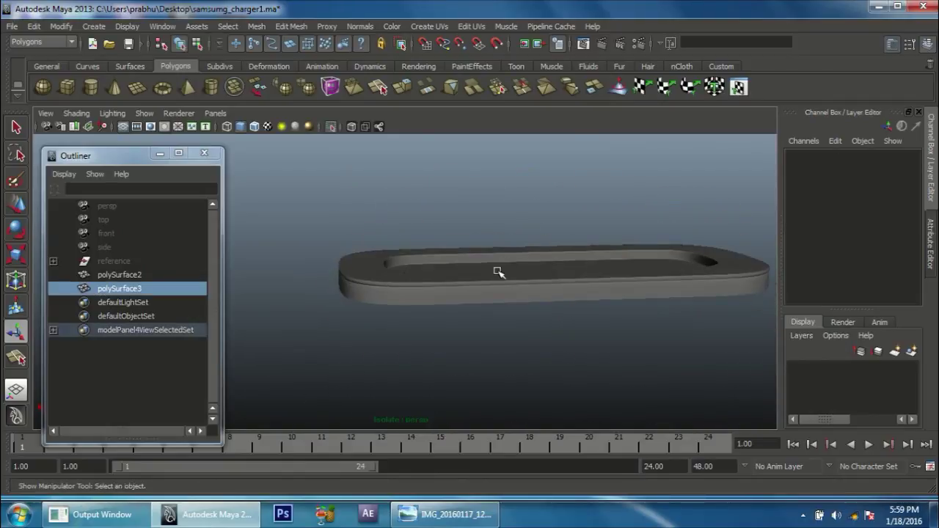
Turn off Isolate Select so the whole charger model shows again.
left_click(332, 128)
left_click_drag(506, 305, 454, 303, "alt")
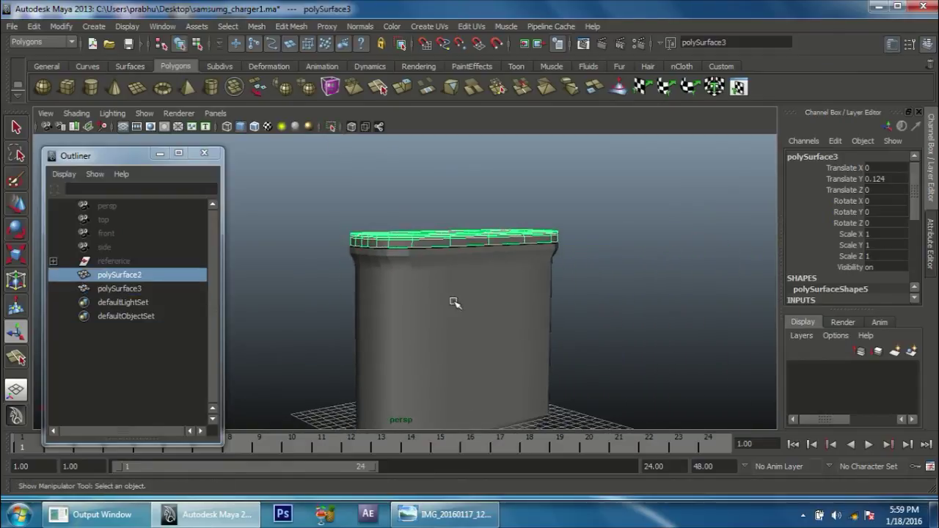
left_click(398, 308)
mouse_move(399, 308)
left_mouse_down("alt")
mouse_move(436, 352)
mouse_move(596, 318)
mouse_move(474, 289)
mouse_move(467, 312)
mouse_move(520, 315)
mouse_move(411, 320)
mouse_move(394, 306)
left_mouse_up("alt")
left_click(616, 300)
mouse_move(644, 339)
left_mouse_down("alt")
mouse_move(432, 331)
mouse_move(453, 329)
mouse_move(497, 256)
mouse_move(529, 317)
mouse_move(590, 352)
mouse_move(497, 300)
mouse_move(564, 373)
mouse_move(494, 288)
mouse_move(496, 301)
left_mouse_up("alt")
Select body polySurface2, show its low-poly cage with 1, and pick a top rim edge.
left_click(517, 310)
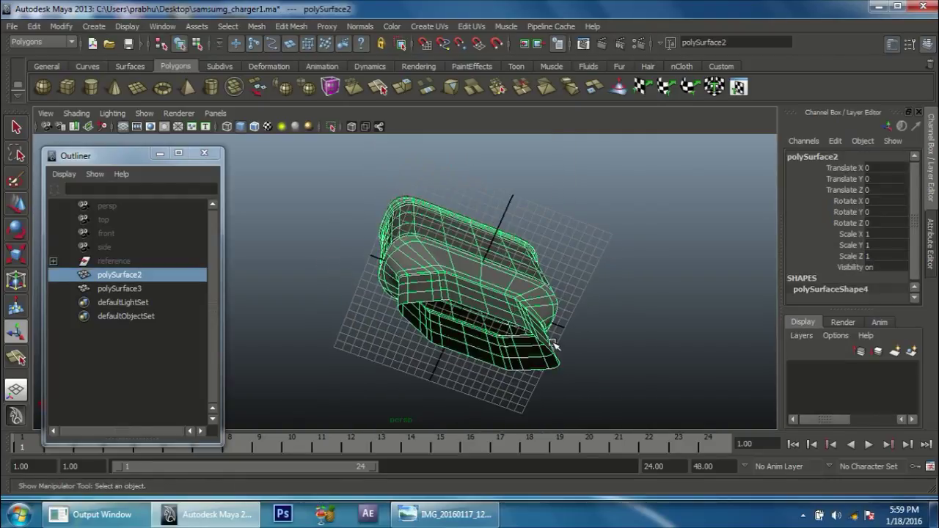
key("1")
mouse_move(571, 345)
left_mouse_down("alt")
mouse_move(696, 399)
mouse_move(528, 306)
mouse_move(594, 296)
mouse_move(526, 331)
mouse_move(580, 313)
mouse_move(469, 332)
mouse_move(476, 335)
left_mouse_up("alt")
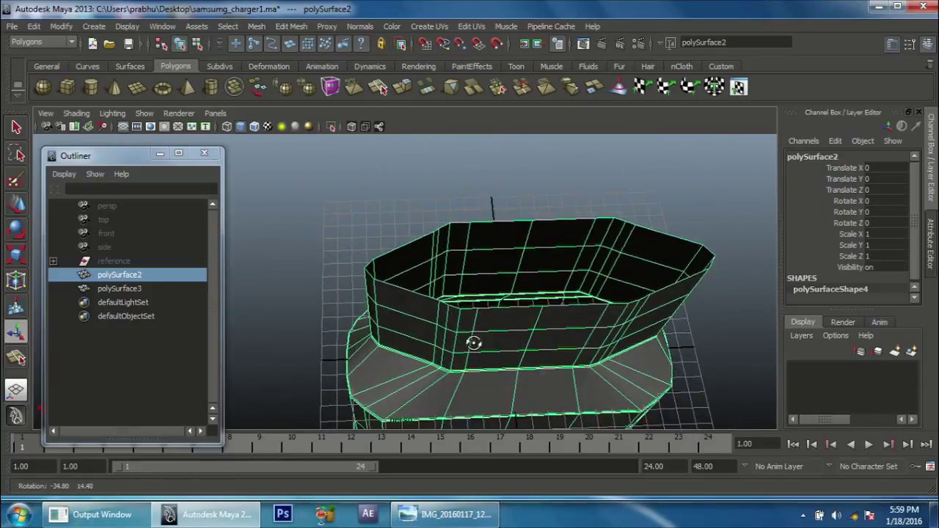
right_click_drag(419, 242, 412, 206)
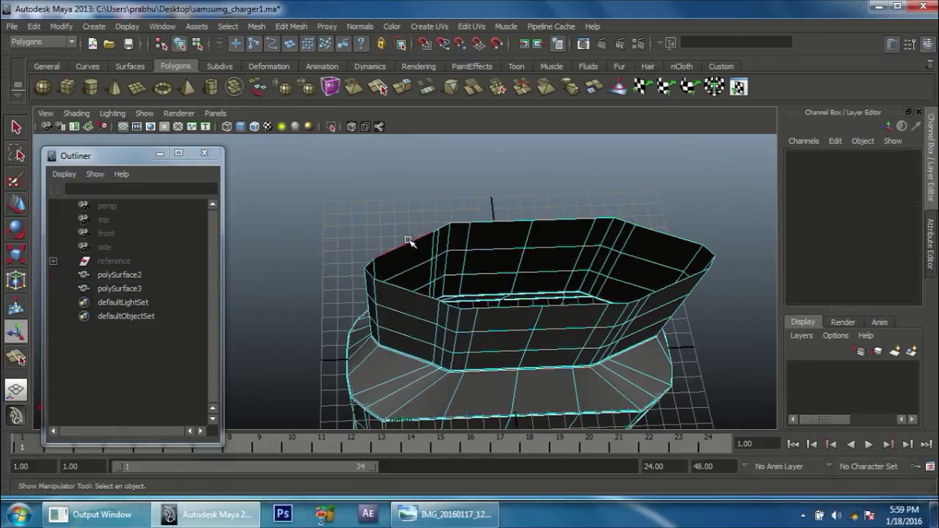
left_click(408, 241)
left_click_drag(486, 299, 552, 309, "alt")
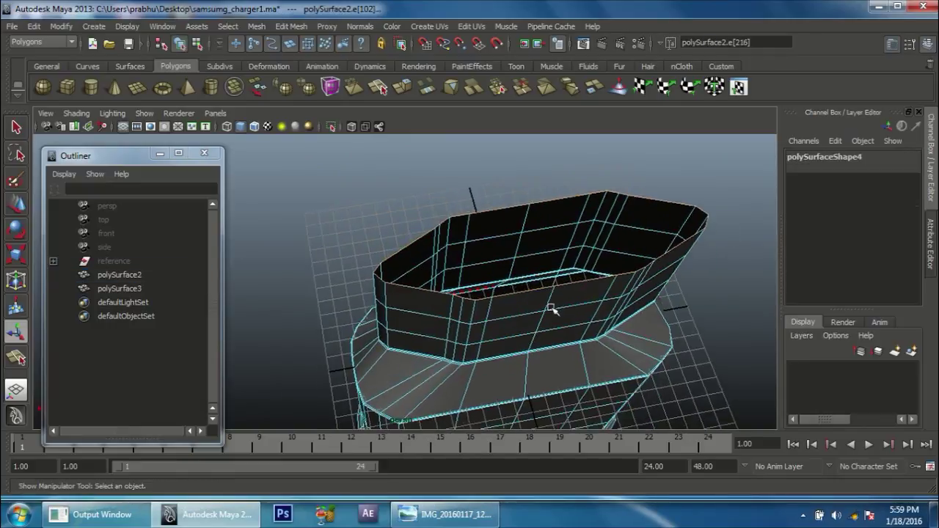
Extrude the block's top rim edges and scale them outward into a wider lip.
left_click(296, 28)
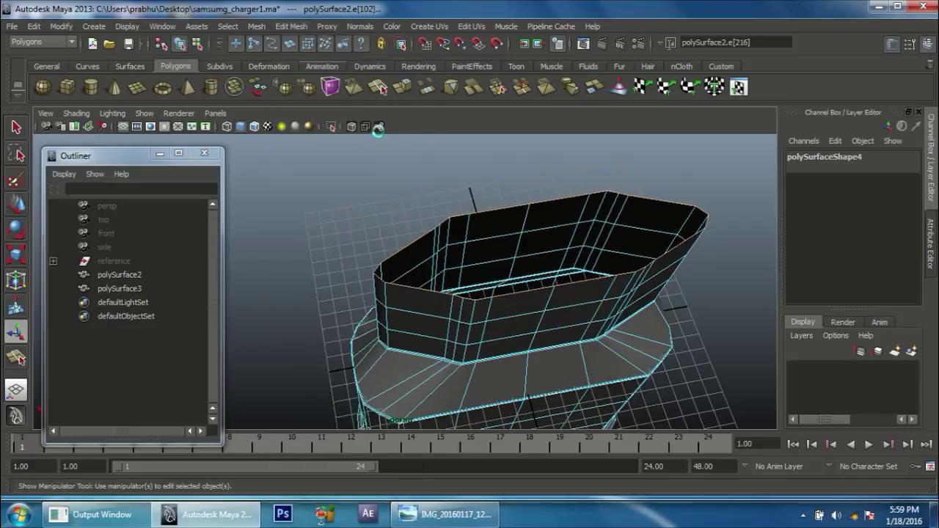
left_click(305, 62)
key("r")
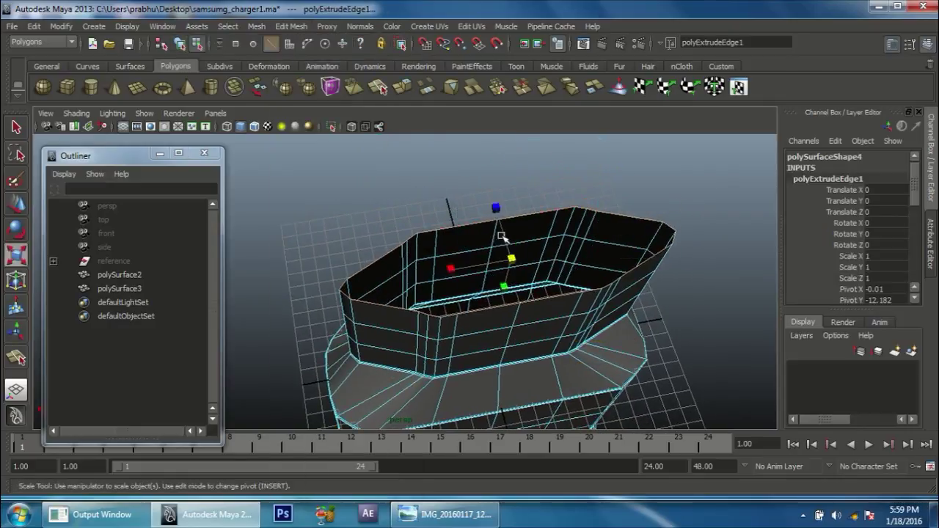
mouse_move(493, 208)
left_mouse_down()
mouse_move(507, 257)
mouse_move(468, 255)
mouse_move(460, 272)
left_mouse_up()
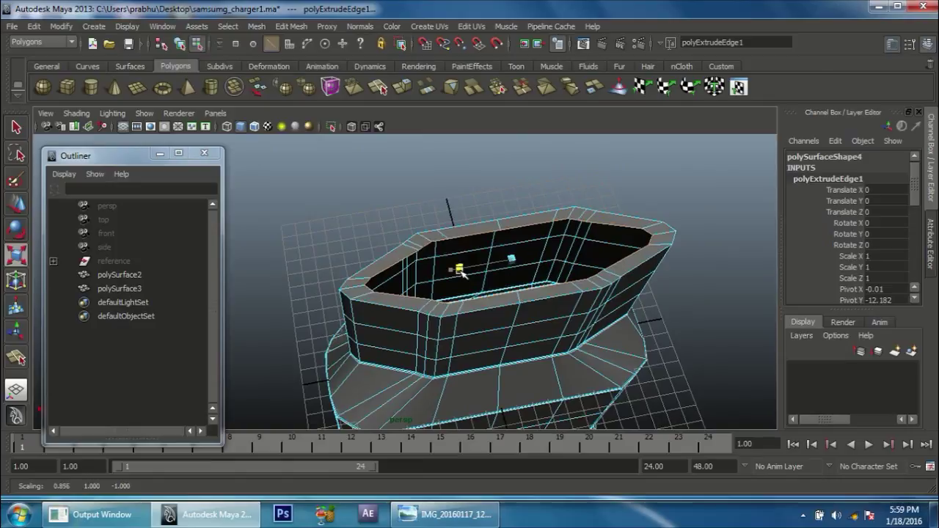
scroll(455, 337, "up", 2)
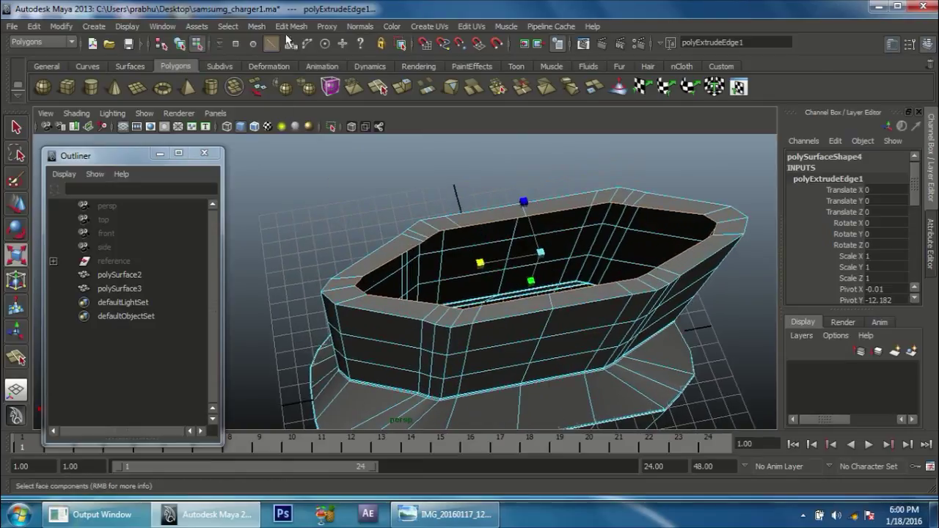
Fill the open top of the block with a flat face and orbit to check it.
left_click(289, 27)
mouse_move(256, 27)
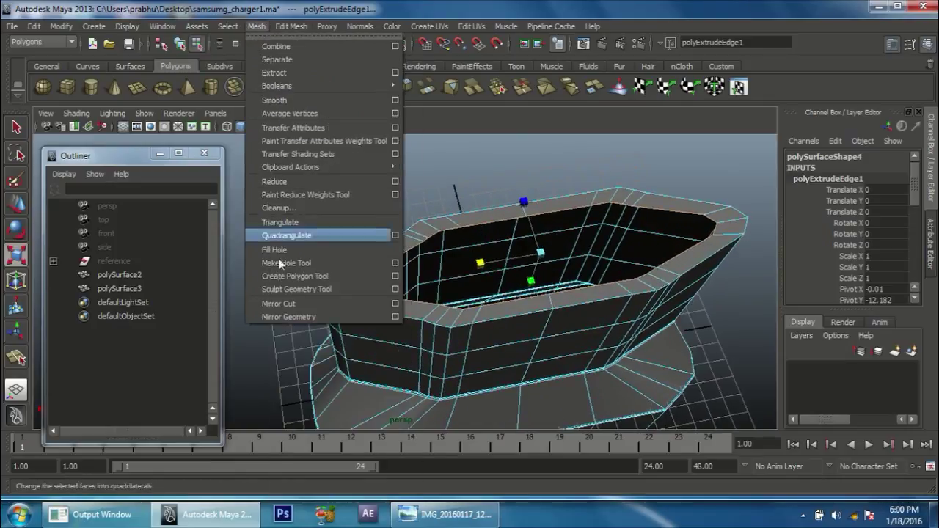
left_click(280, 251)
mouse_move(455, 286)
left_mouse_down("alt")
mouse_move(497, 308)
mouse_move(447, 242)
left_mouse_up("alt")
right_click_drag(446, 240, 493, 225)
mouse_move(430, 257)
left_mouse_down("alt")
mouse_move(478, 294)
mouse_move(476, 282)
mouse_move(419, 318)
mouse_move(333, 273)
mouse_move(426, 279)
mouse_move(438, 292)
mouse_move(468, 281)
left_mouse_up("alt")
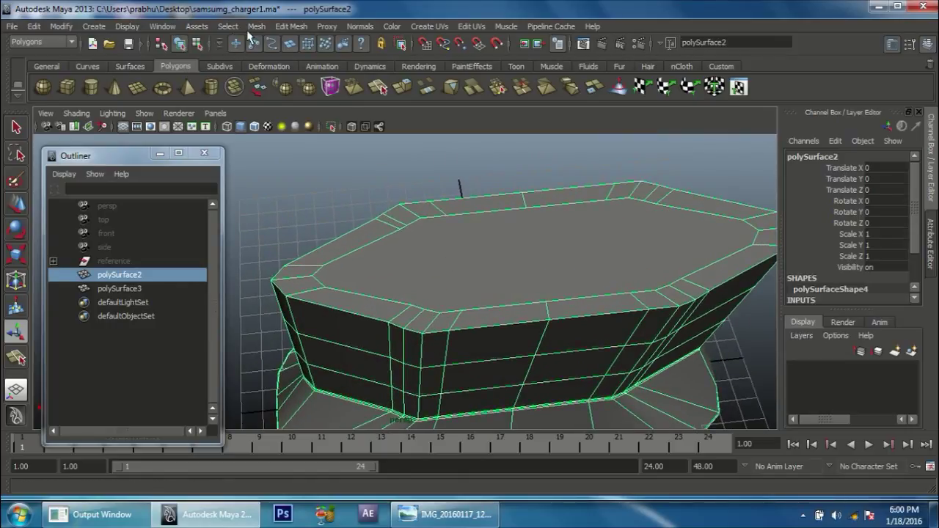
Cut the first split edges across the near end of the top face with the Split Polygon Tool.
left_click(279, 26)
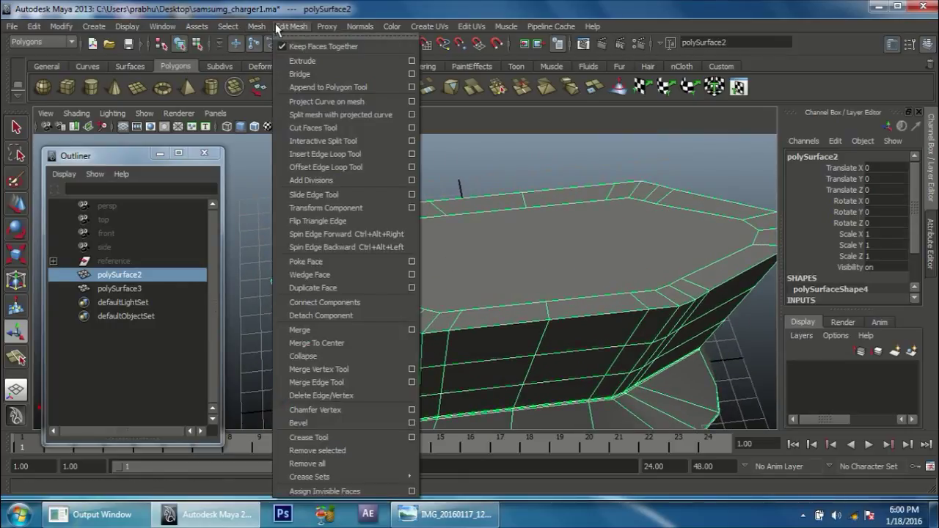
left_click(411, 140)
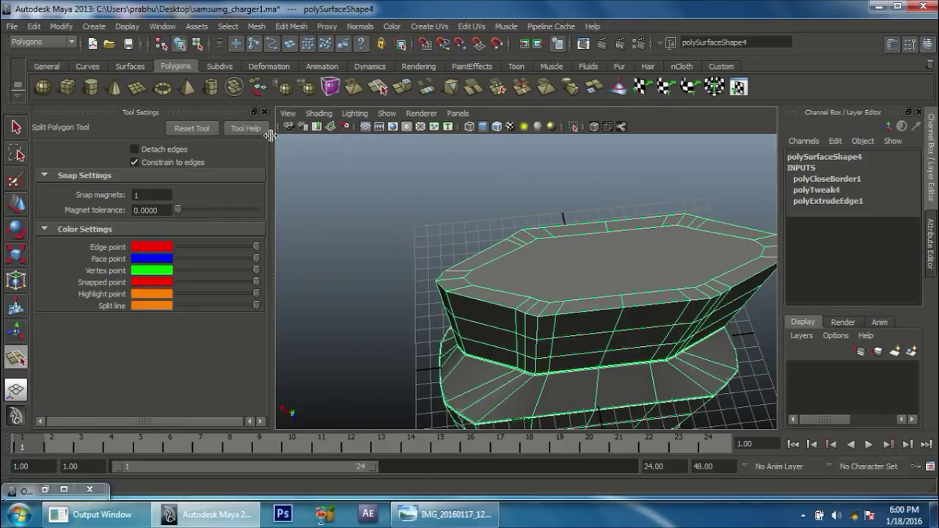
left_click(264, 112)
left_click(344, 297)
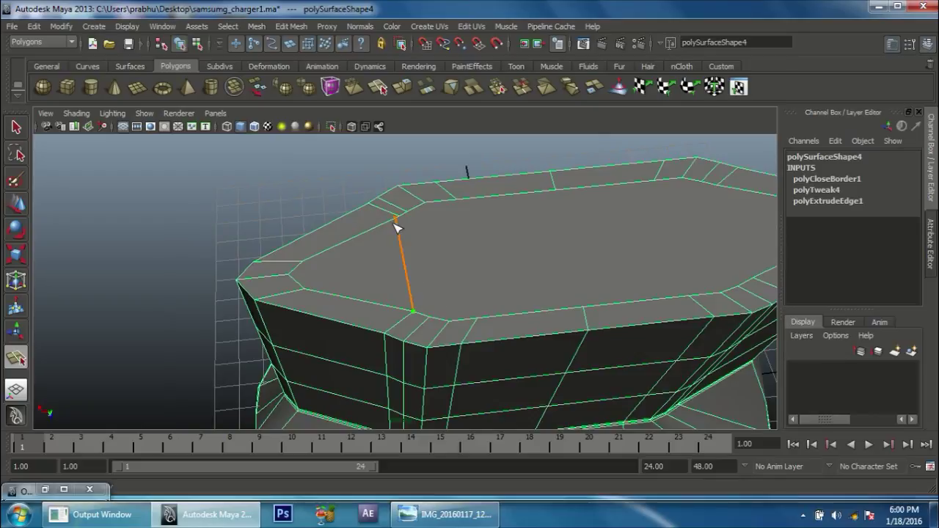
key("Return")
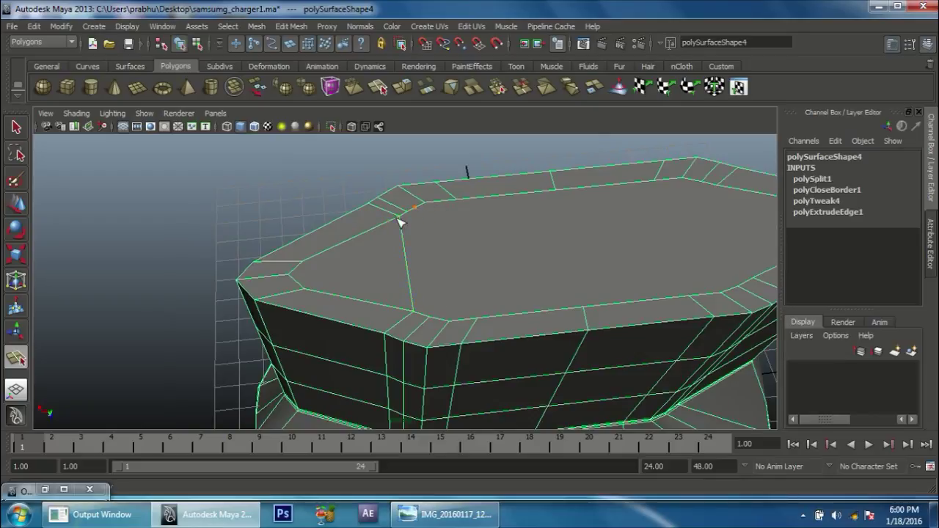
left_click_drag(432, 319, 435, 323)
key("Return")
left_click_drag(461, 320, 448, 321)
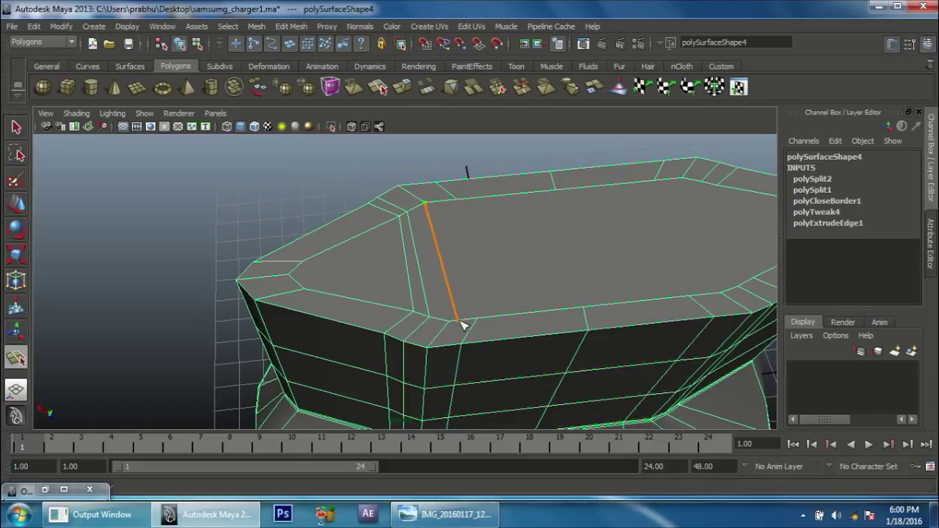
key("Return")
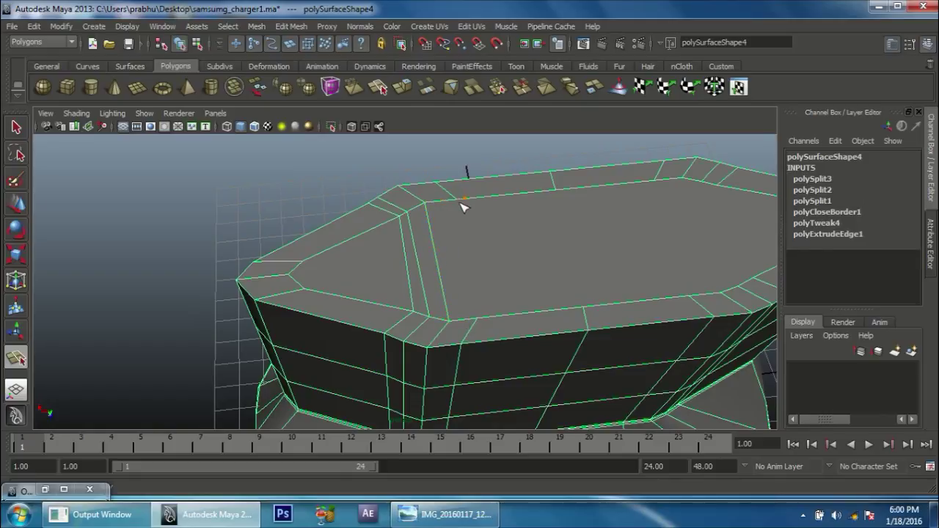
left_click(477, 316)
key("Return")
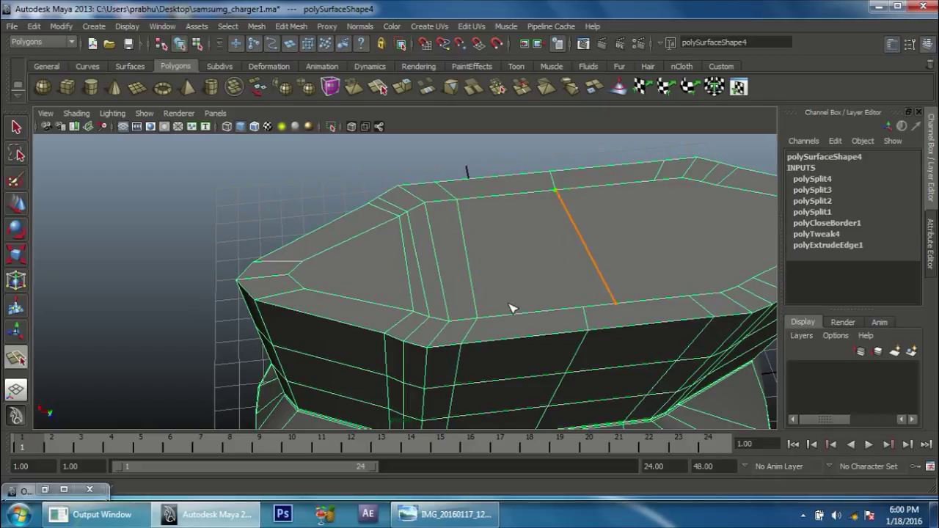
key("Return")
Add split edges from rim vertices at the other end of the top face.
middle_click_drag(572, 235, 460, 230, "alt")
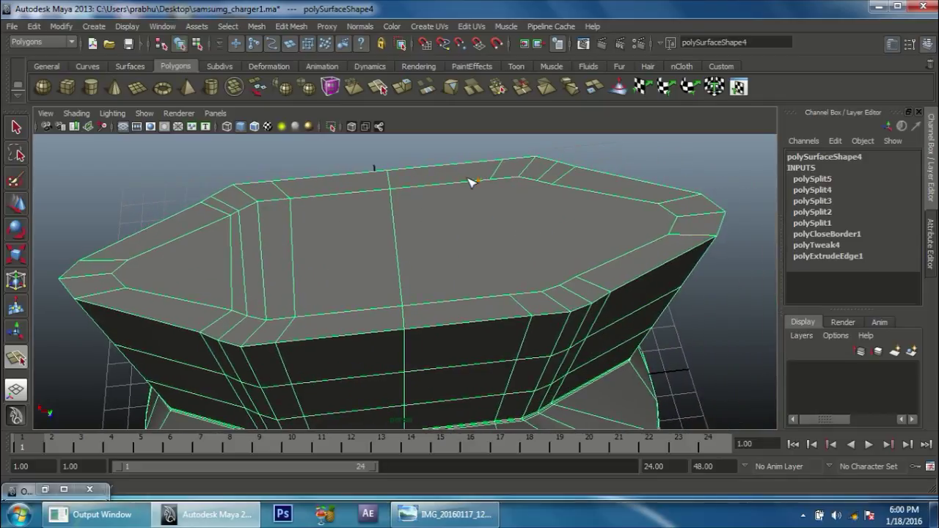
left_click(546, 286)
key("Return")
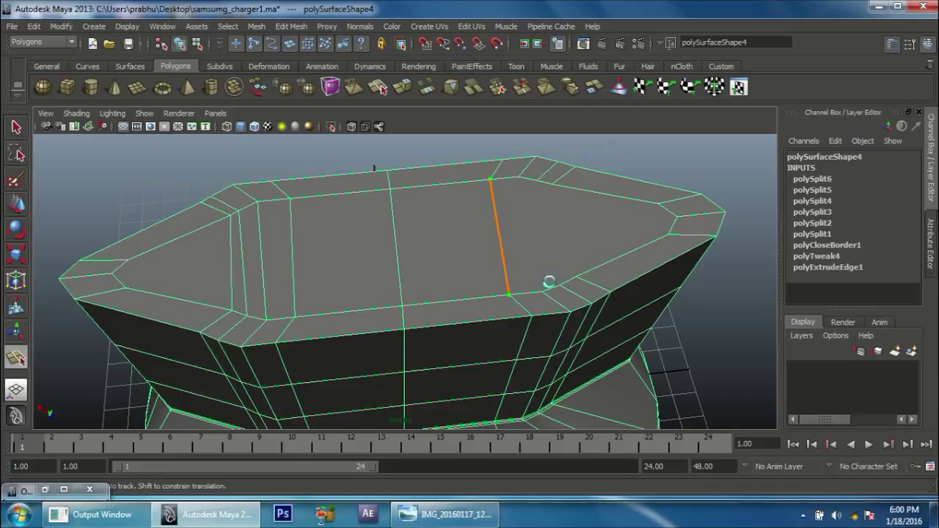
left_click(587, 288)
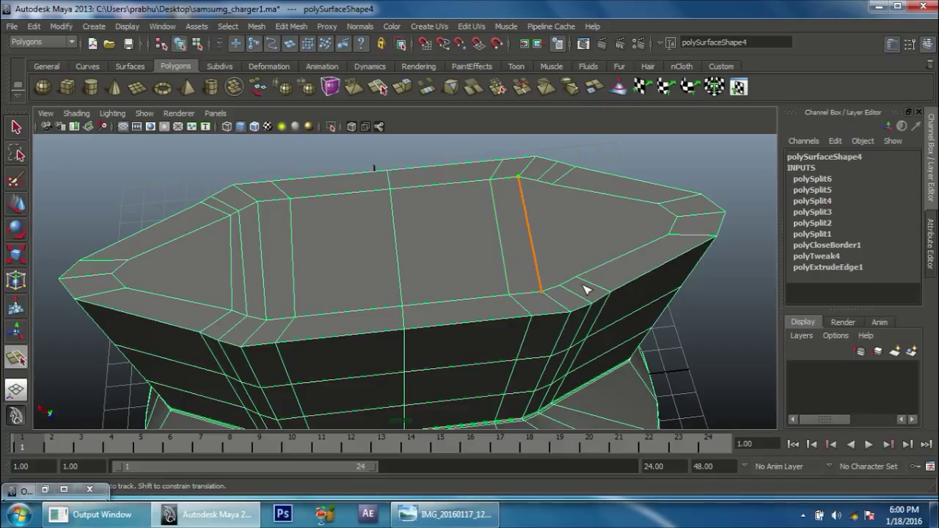
key("Return")
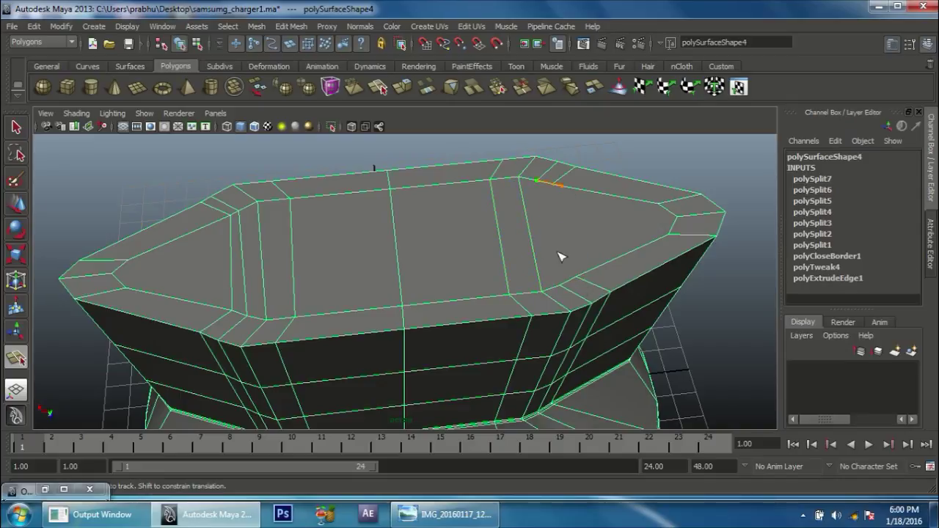
key("Return")
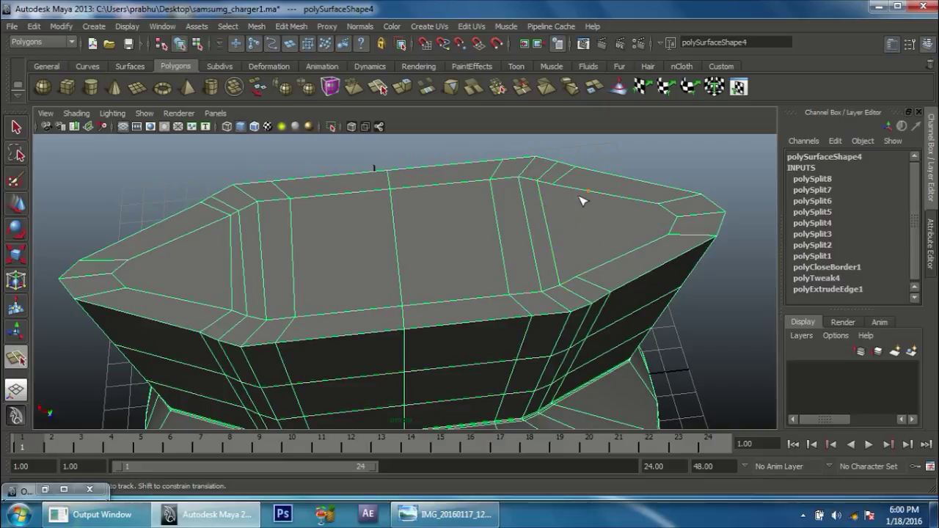
left_click_drag(596, 270, 559, 288)
left_click_drag(516, 216, 235, 271, "alt")
key("Return")
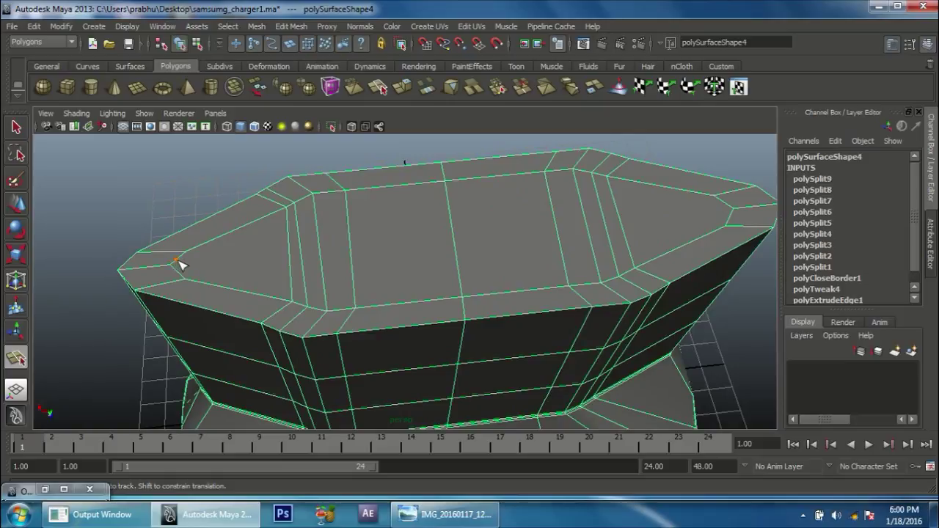
Draw long splits across the top face to the far rim, undoing the last one.
left_click_drag(184, 289, 732, 211)
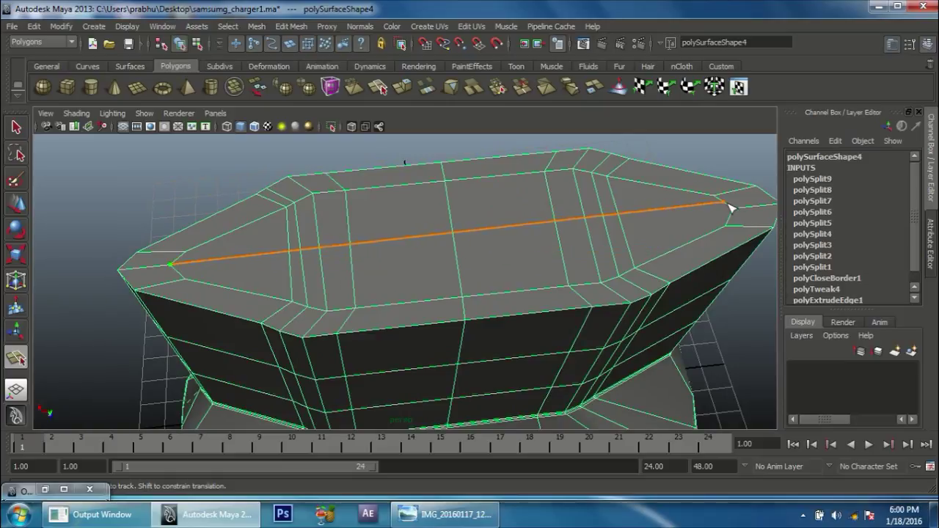
key("Return")
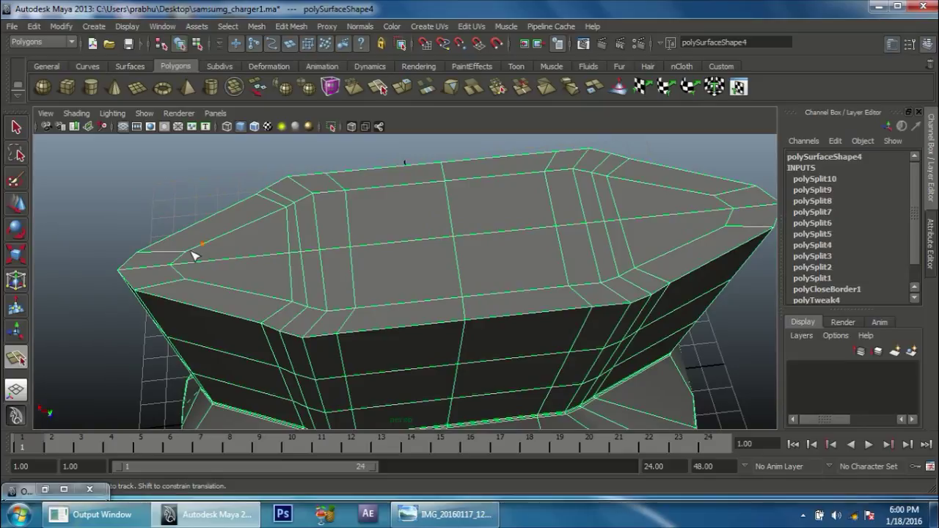
left_click_drag(417, 252, 723, 203)
key("Return")
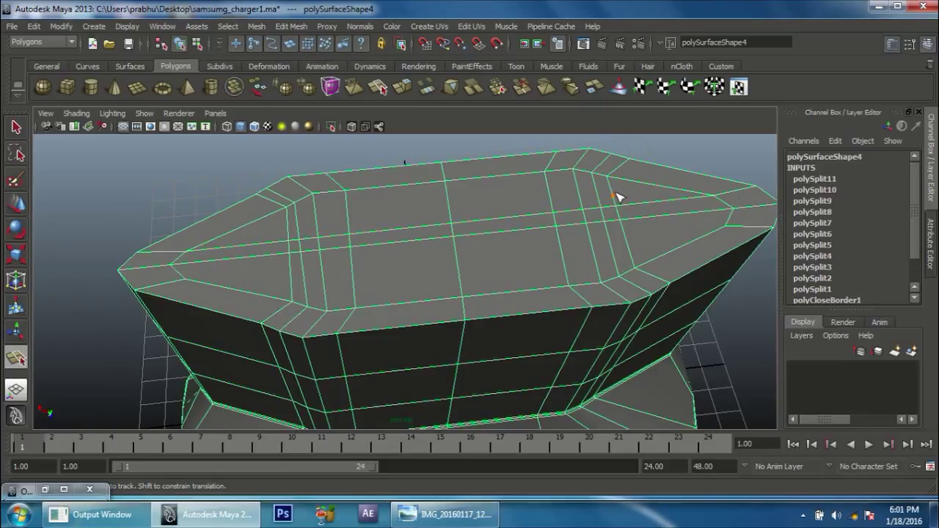
key("ctrl+z")
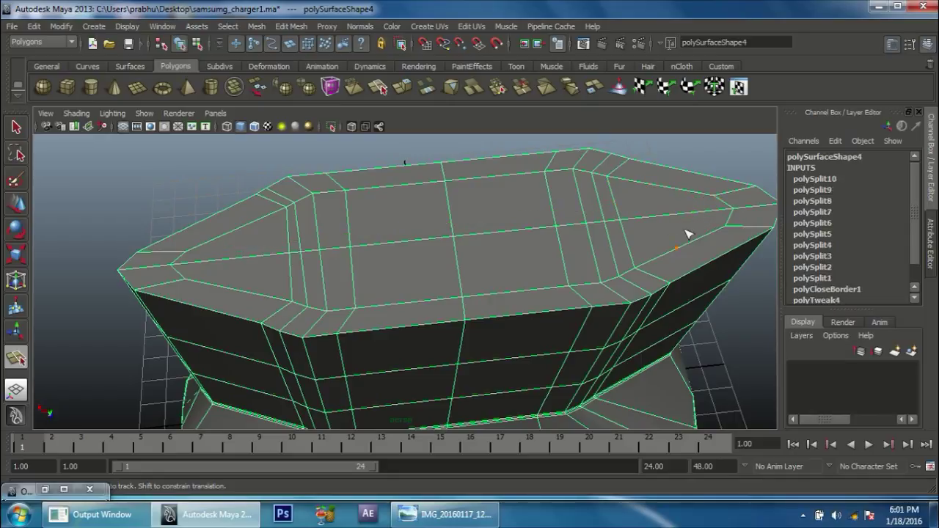
mouse_move(273, 274)
left_mouse_down("alt")
mouse_move(211, 224)
mouse_move(361, 245)
mouse_move(257, 267)
mouse_move(382, 310)
left_mouse_up("alt")
Bevel the block's top edge loop with an offset of 0.1.
key("w")
right_click_drag(357, 264, 356, 220)
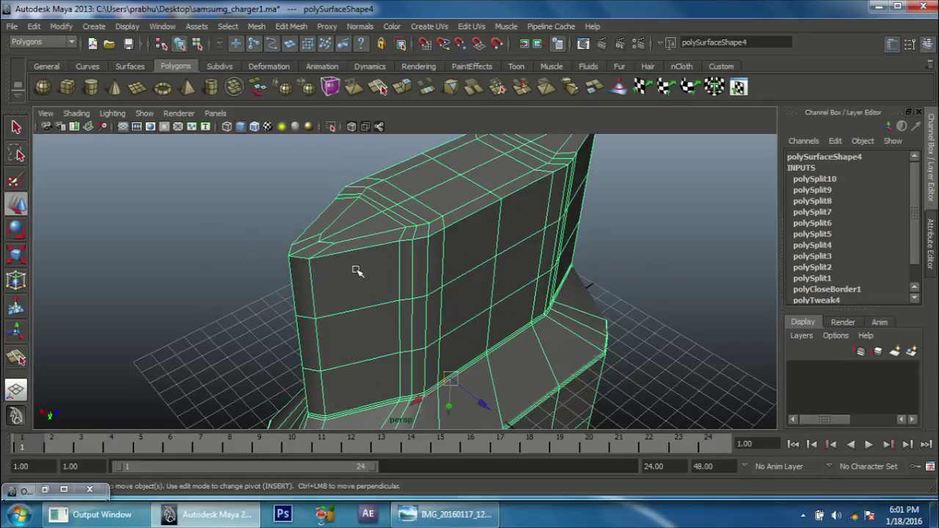
left_click(354, 249)
mouse_move(354, 250)
left_mouse_down("alt")
mouse_move(426, 283)
mouse_move(391, 293)
mouse_move(386, 323)
left_mouse_up("alt")
double_click(378, 327)
left_click_drag(390, 321, 444, 195, "alt")
left_click(291, 26)
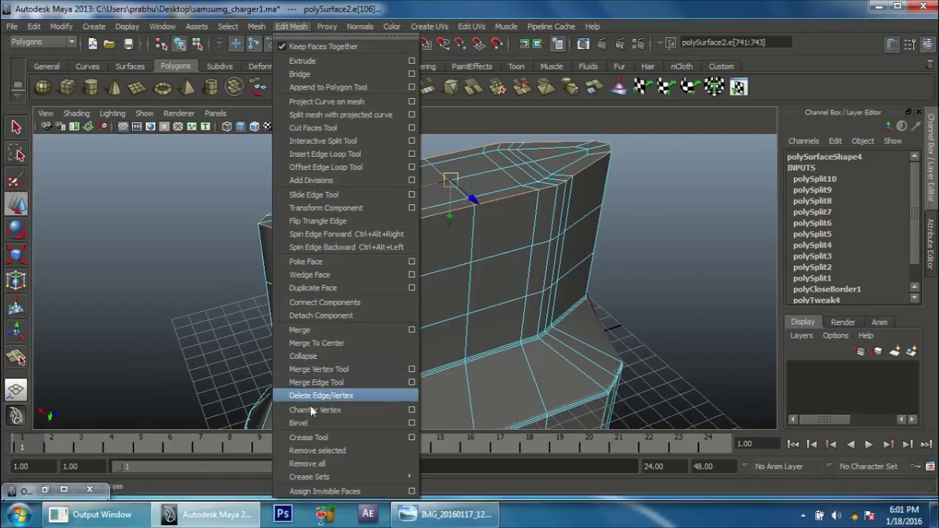
left_click(299, 423)
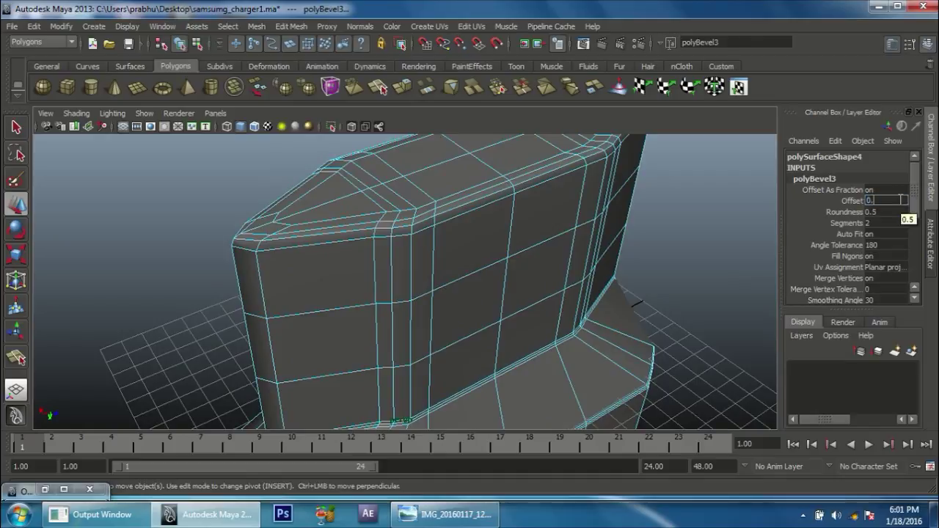
type("1")
key("Return")
Deselect the charger body and view the whole model from a low front angle.
right_click_drag(490, 219, 517, 199)
left_click(511, 228)
mouse_move(511, 229)
left_mouse_down("alt")
mouse_move(378, 418)
mouse_move(666, 318)
left_mouse_up("alt")
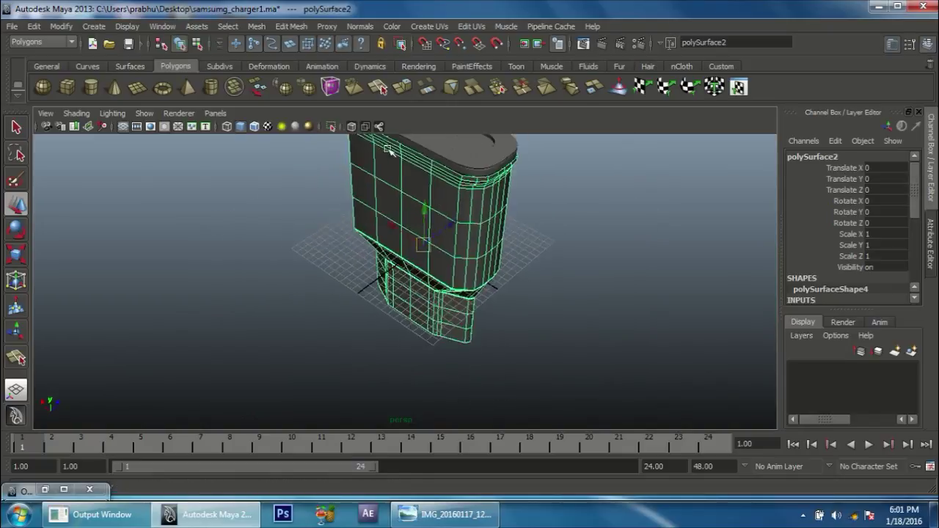
mouse_move(666, 319)
middle_mouse_down("alt")
mouse_move(615, 261)
mouse_move(600, 295)
middle_mouse_up("alt")
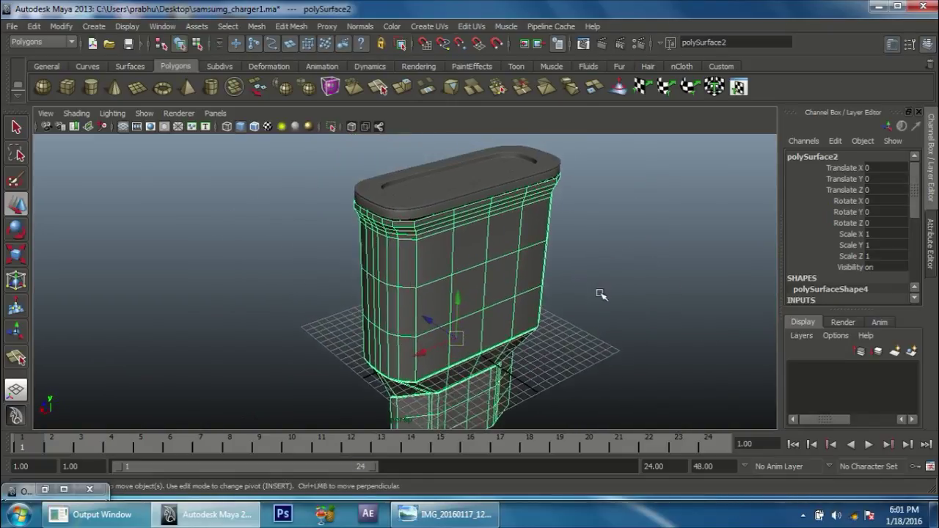
left_click(603, 281)
mouse_move(603, 281)
left_mouse_down("alt")
mouse_move(383, 256)
mouse_move(399, 171)
mouse_move(435, 184)
mouse_move(443, 212)
mouse_move(297, 248)
mouse_move(237, 310)
mouse_move(434, 266)
mouse_move(434, 239)
mouse_move(414, 237)
mouse_move(433, 243)
mouse_move(397, 402)
left_mouse_up("alt")
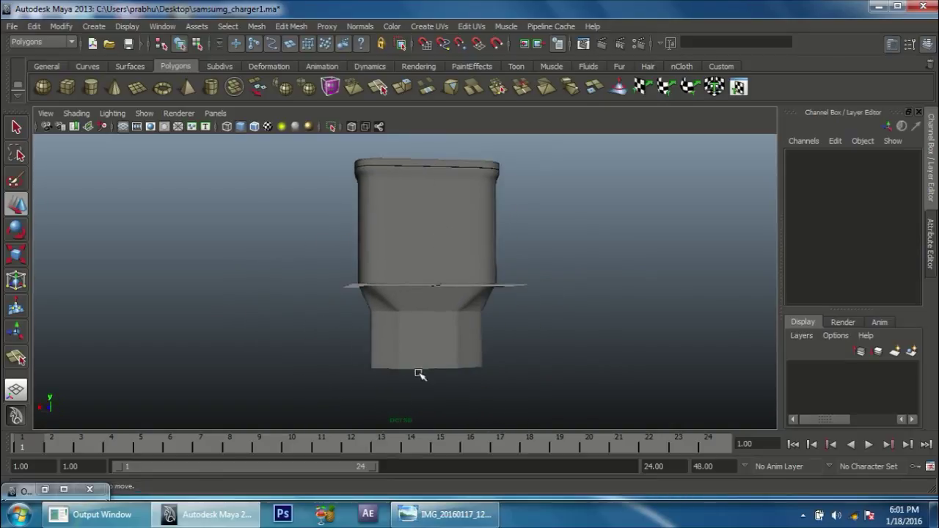
left_click(451, 514)
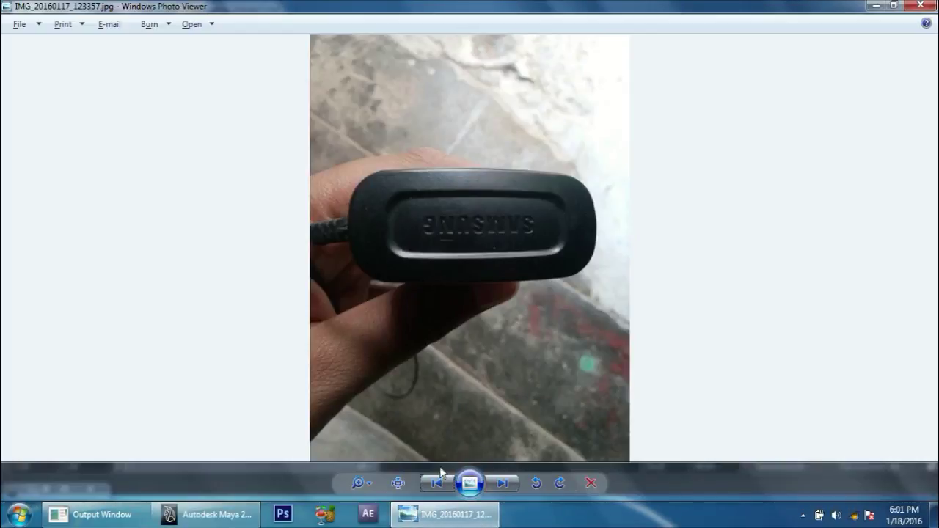
left_click(435, 482)
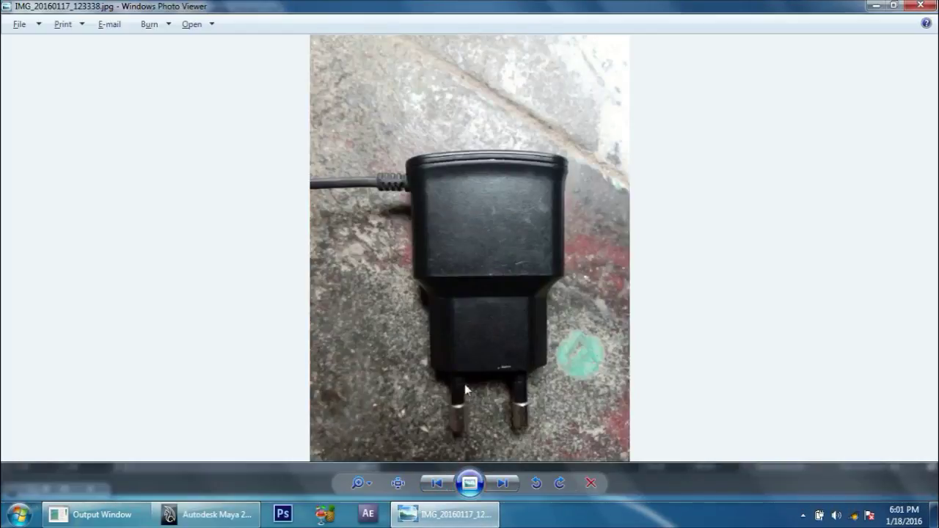
left_click(503, 482)
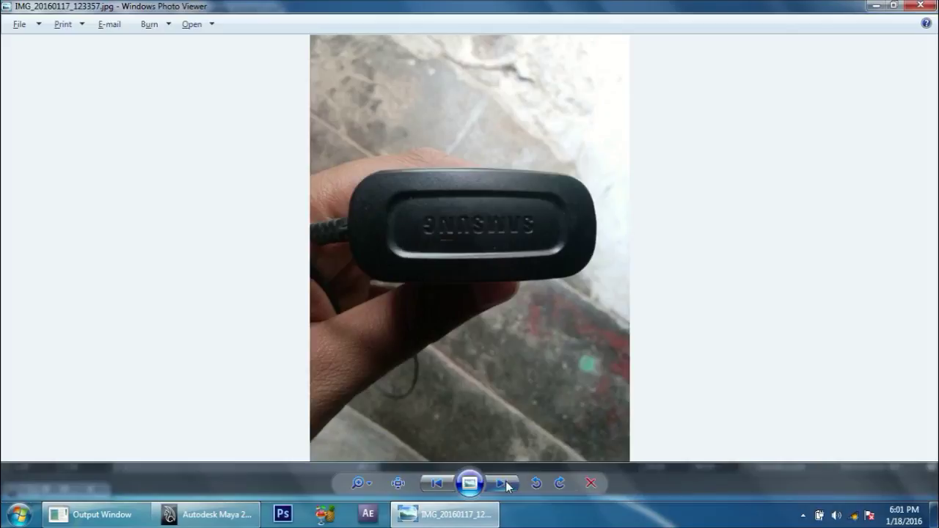
left_click(505, 482)
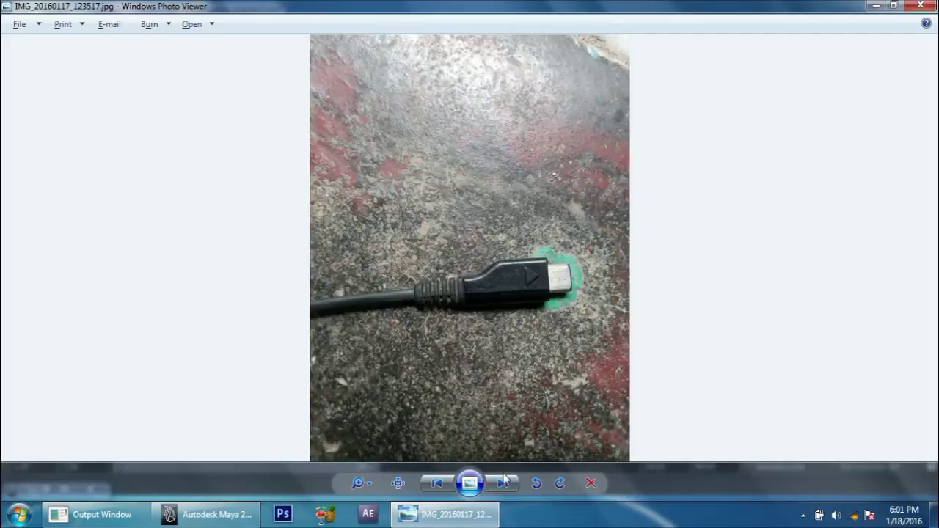
left_click(503, 483)
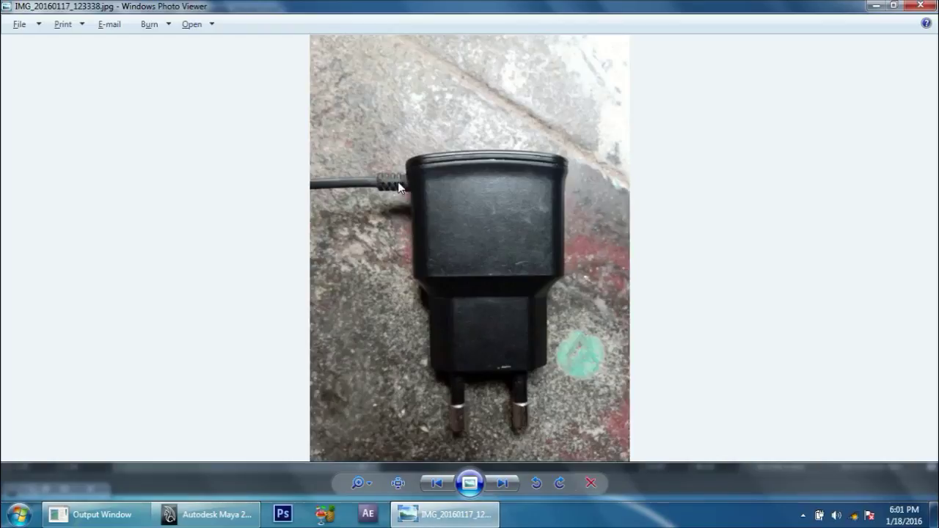
left_click(220, 515)
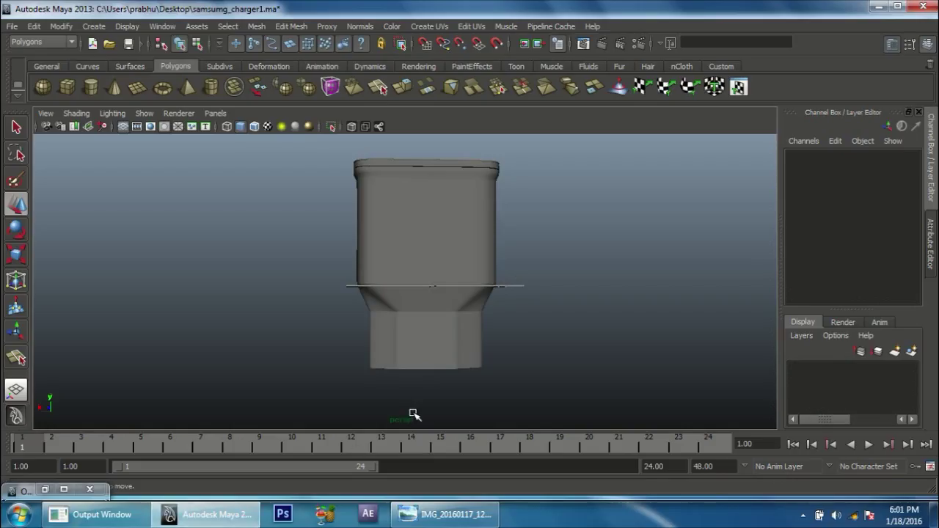
Create a new polygon cube.
left_click_drag(407, 311, 362, 321, "alt")
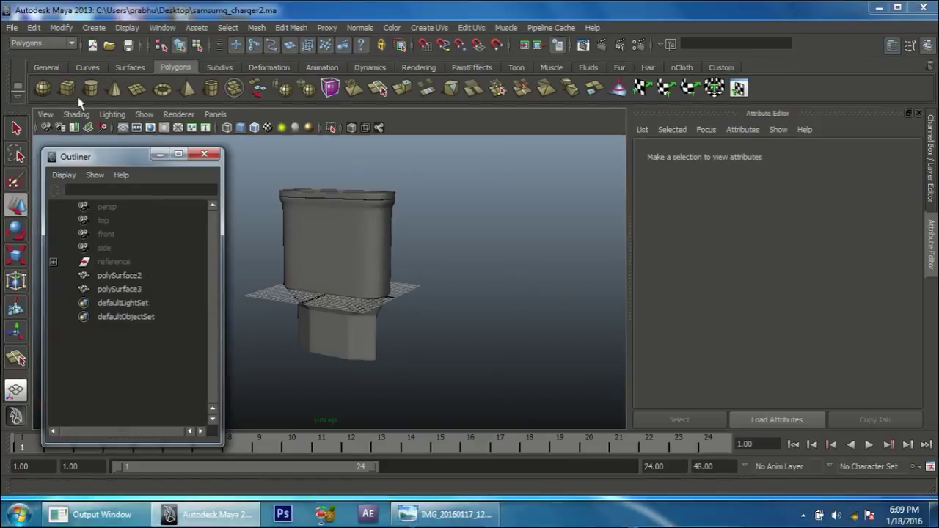
left_click(94, 27)
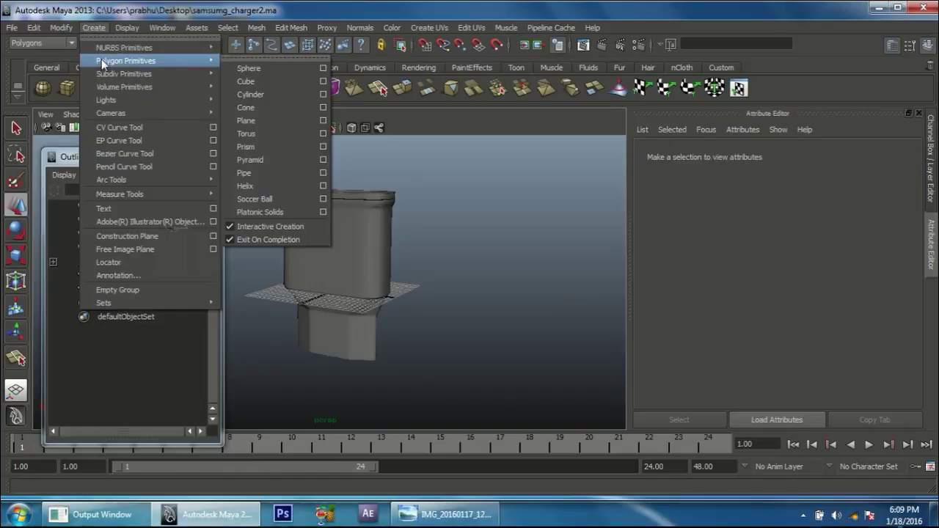
mouse_move(126, 61)
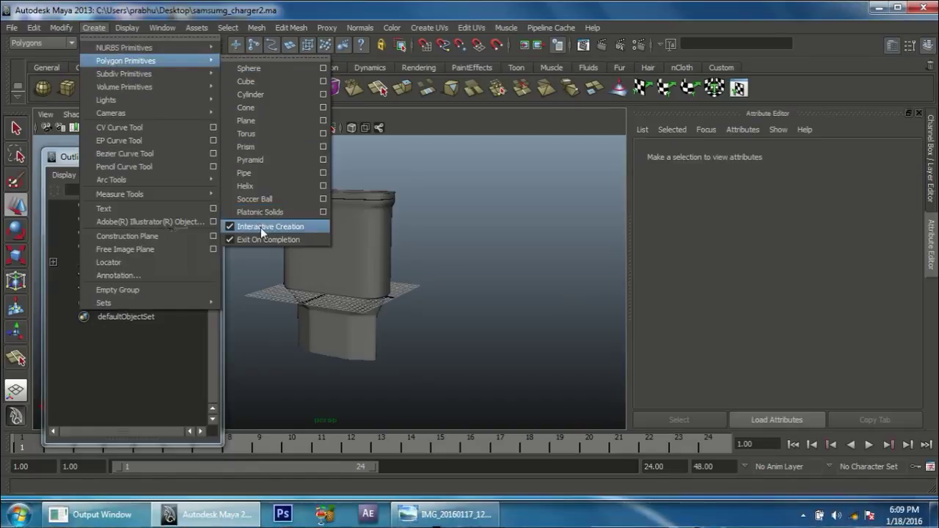
left_click(259, 228)
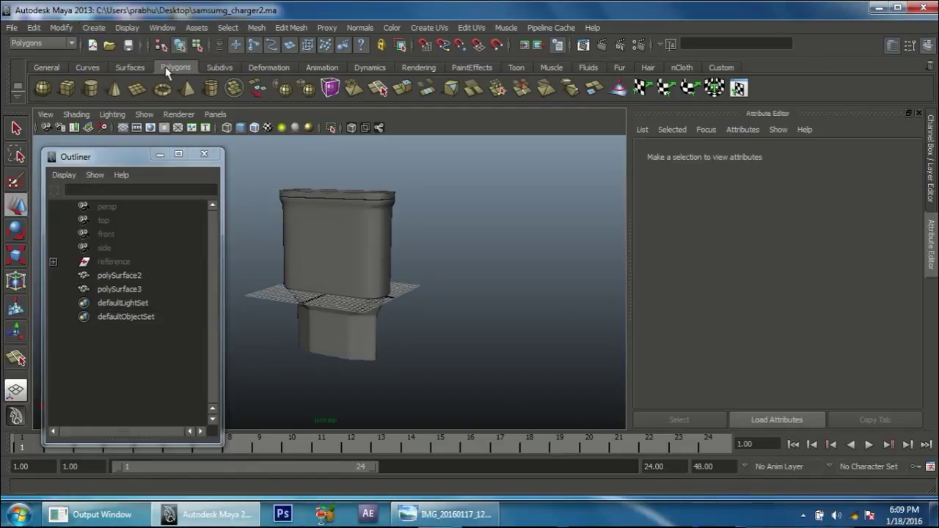
left_click(66, 89)
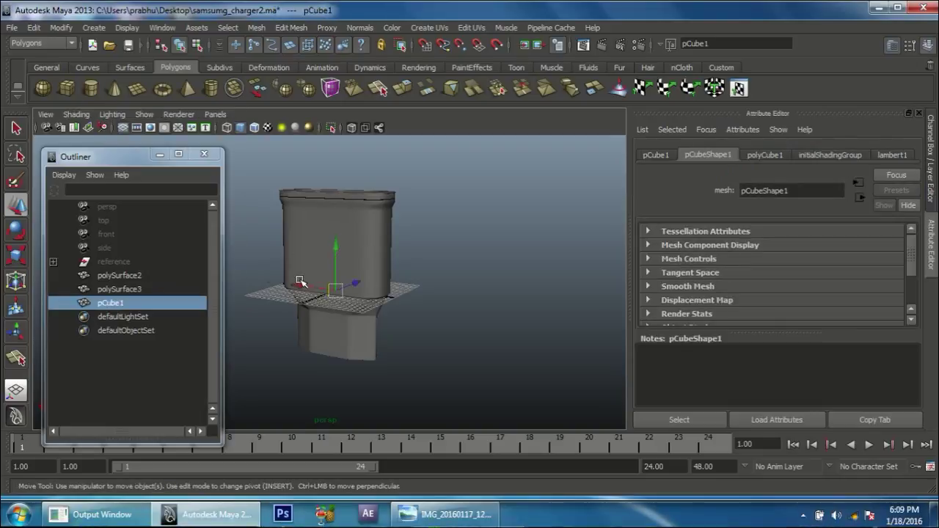
Move the cube in front view up beside the charger's top-left corner.
left_click_drag(295, 286, 398, 307)
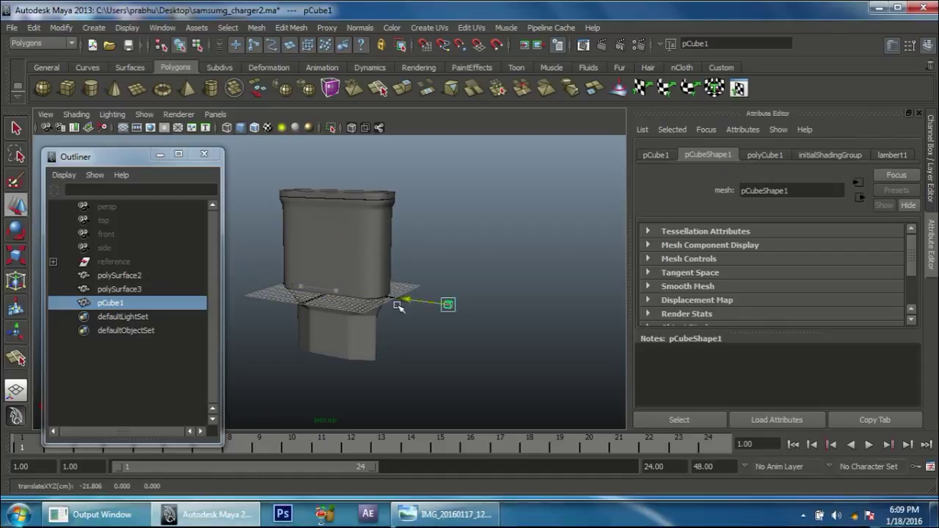
key("space")
left_click_drag(414, 308, 445, 336)
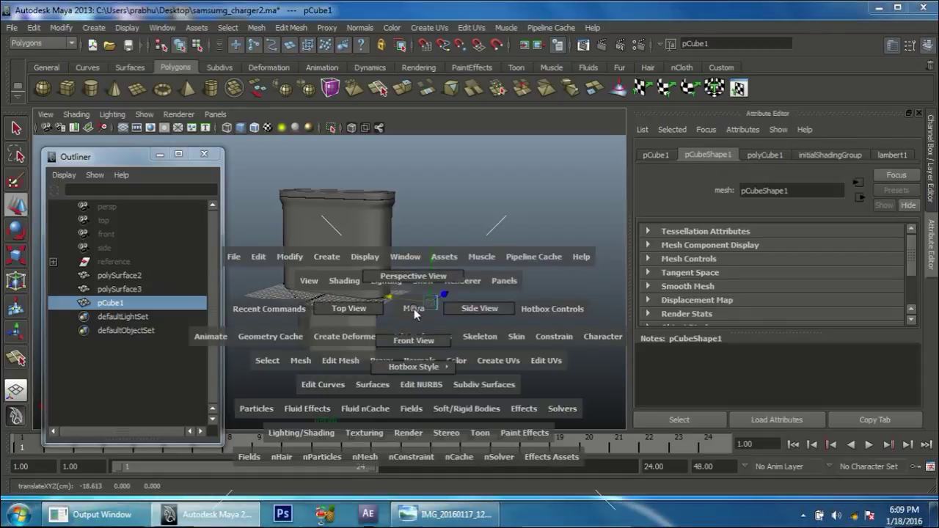
right_click_drag(505, 274, 395, 289, "alt")
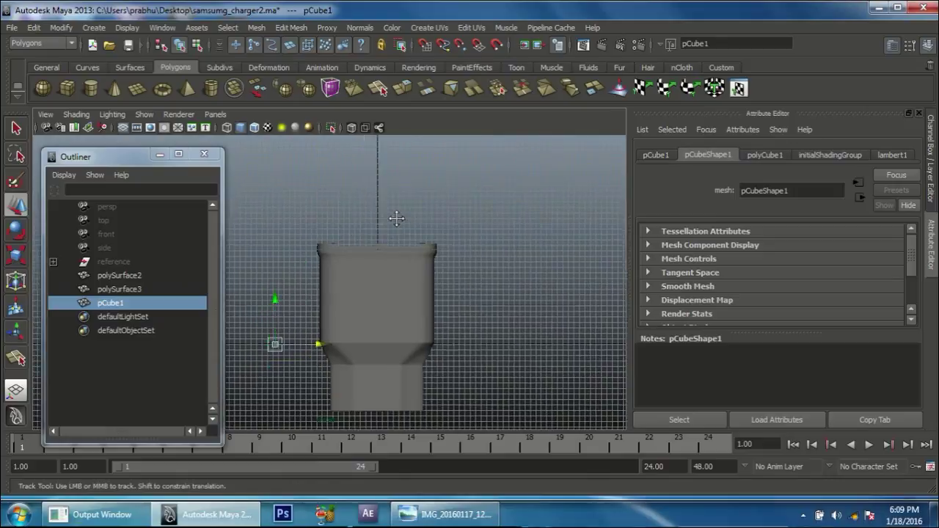
middle_click_drag(395, 289, 355, 238, "alt")
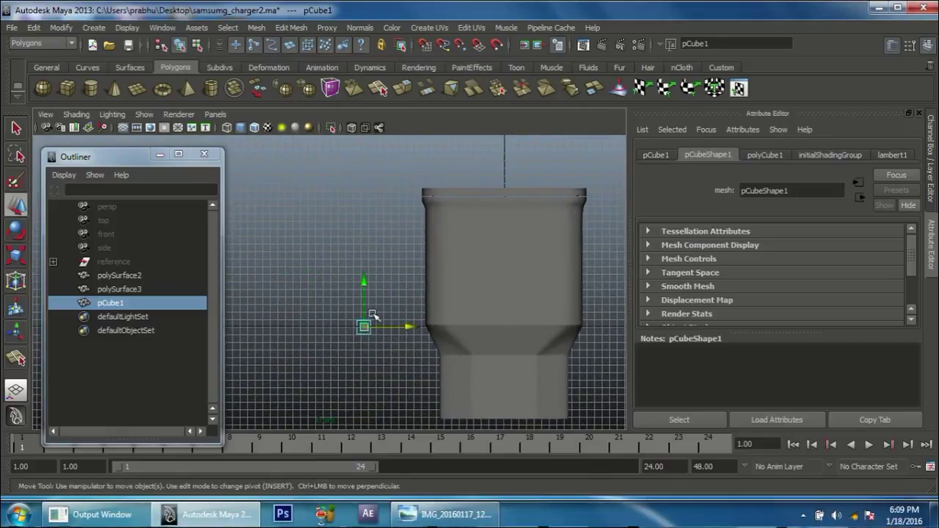
left_click_drag(372, 315, 424, 208)
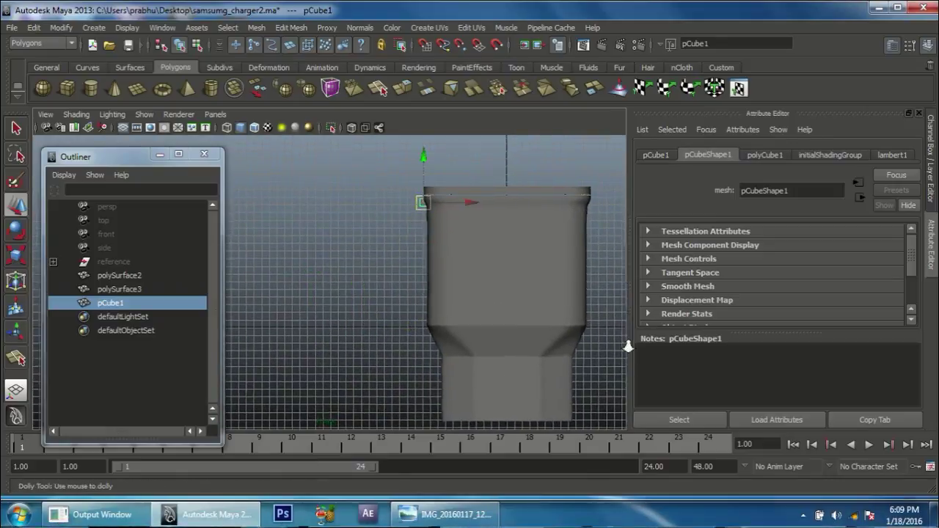
right_click_drag(424, 202, 403, 346, "alt")
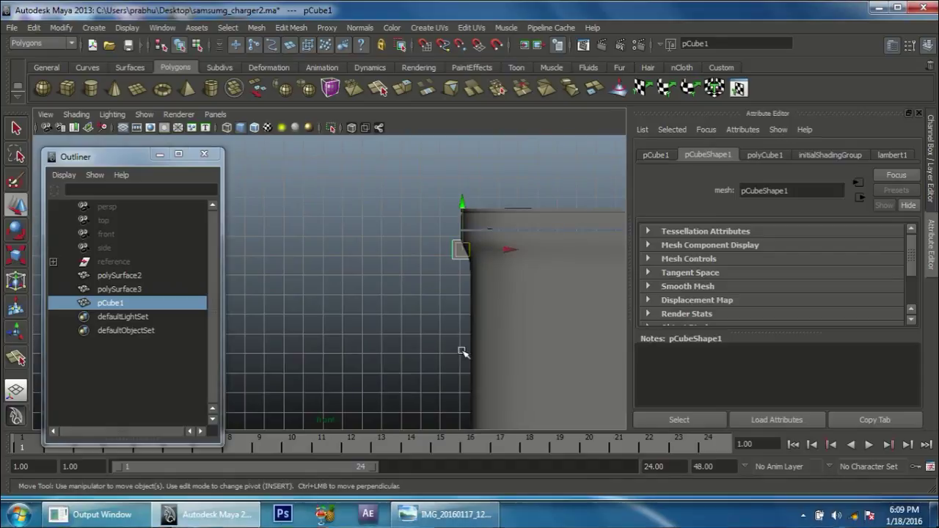
Scale the cube uniformly to about 1.69 and move it against the charger side in wireframe.
key("r")
left_click_drag(463, 249, 475, 250)
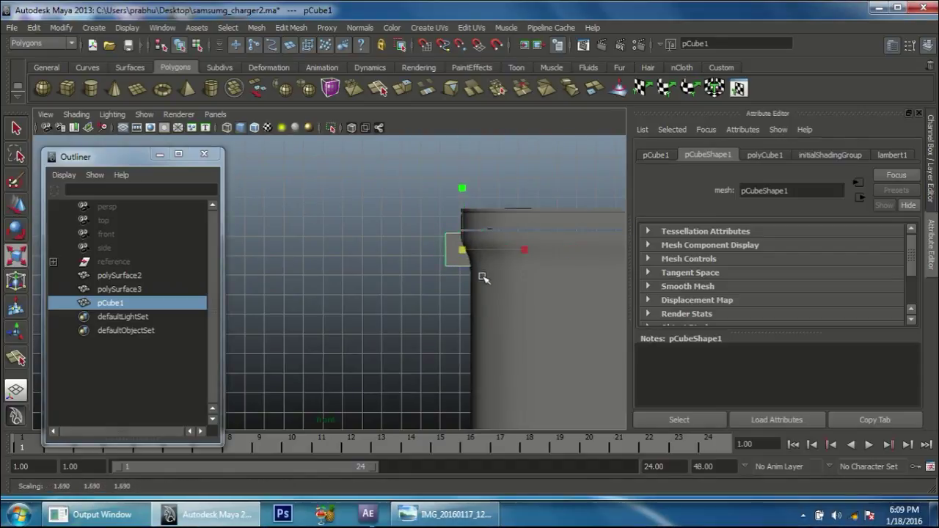
key("4")
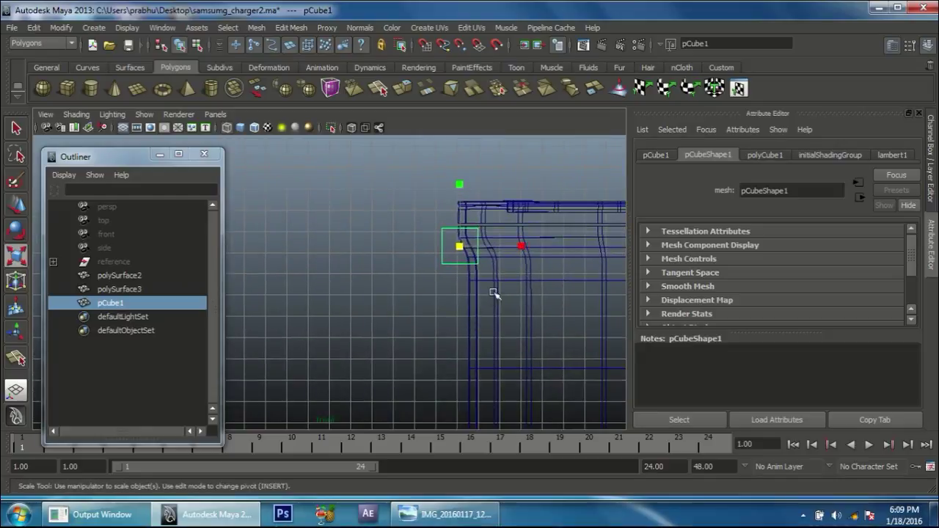
key("w")
left_click_drag(517, 246, 506, 248)
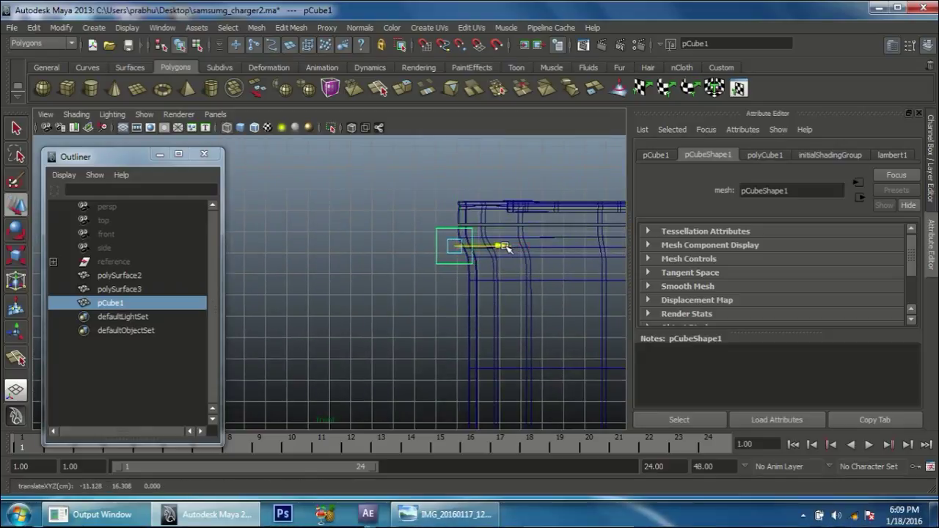
middle_click_drag(506, 248, 407, 265, "alt")
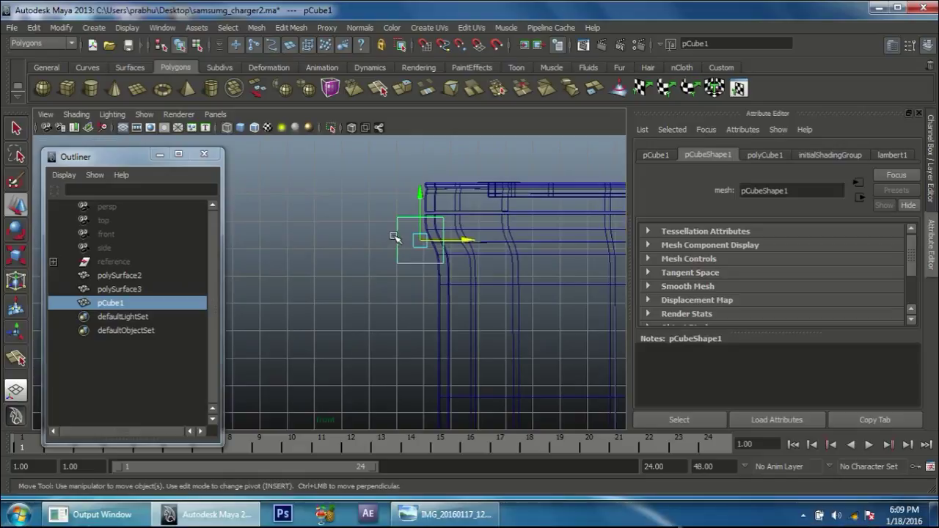
Select the cube's outer end vertices and push them left to lengthen the block.
right_click(395, 238)
left_click(345, 235)
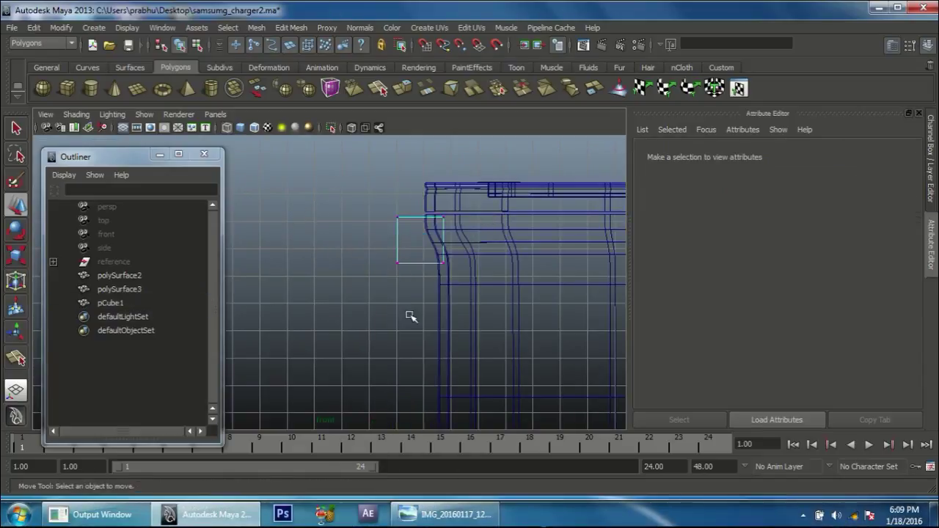
left_click(397, 240)
left_click_drag(446, 240, 421, 239)
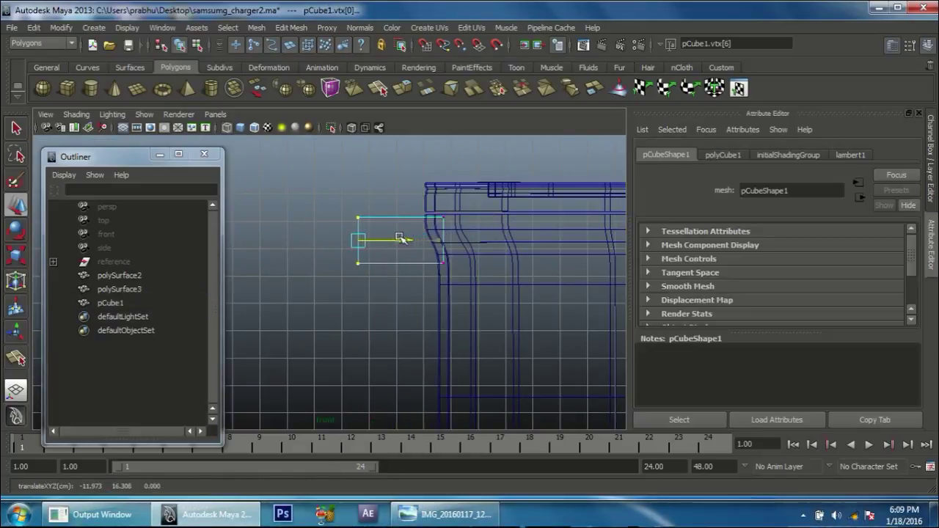
right_click_drag(404, 222, 325, 176)
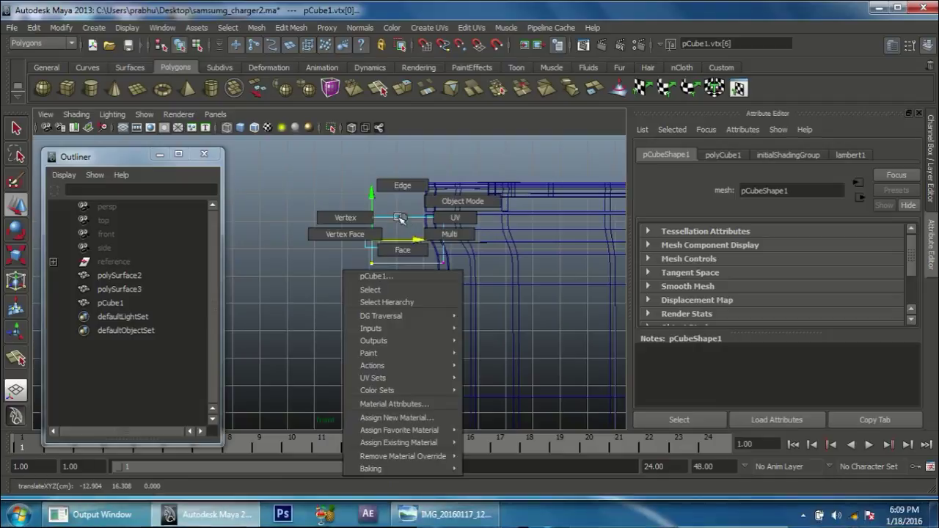
left_click_drag(418, 240, 409, 240)
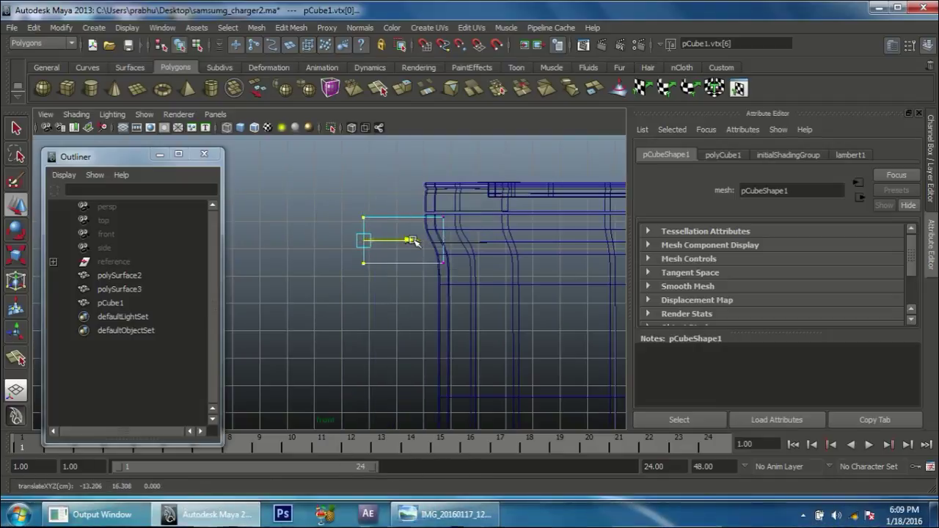
mouse_move(416, 292)
middle_mouse_down("alt")
mouse_move(379, 292)
mouse_move(399, 312)
middle_mouse_up("alt")
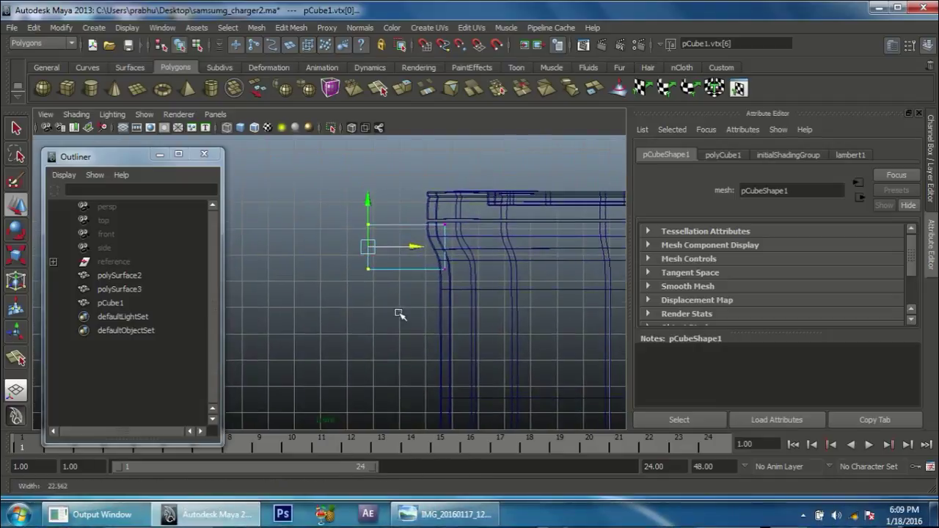
Scale the outer end vertices down to taper the block, then compare with the reference photo.
key("r")
left_click_drag(373, 248, 364, 245)
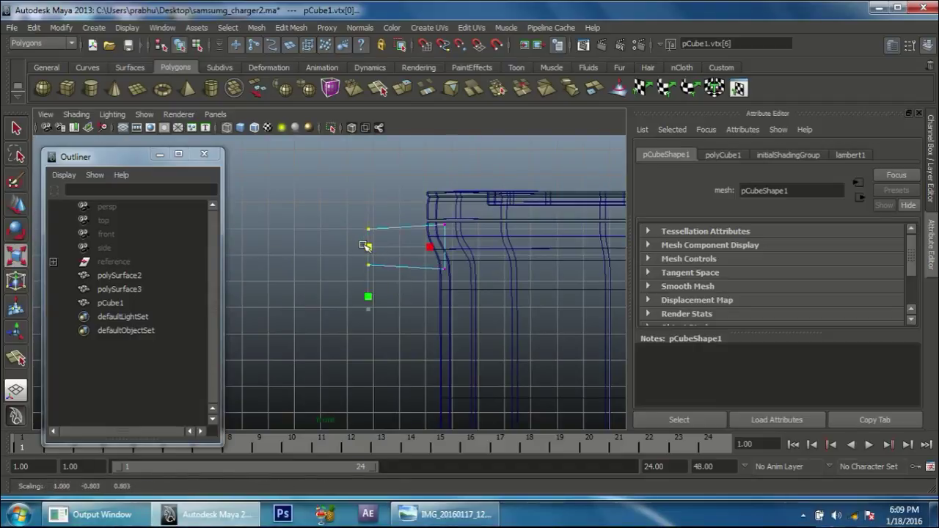
scroll(440, 278, "up", 1)
left_click_drag(378, 242, 377, 243)
right_click_drag(409, 217, 448, 202)
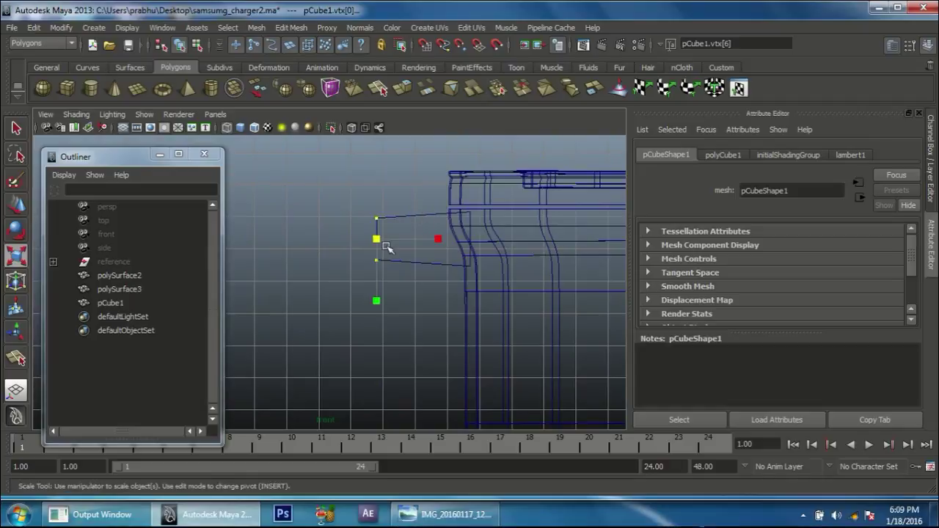
mouse_move(410, 287)
middle_mouse_down("alt")
mouse_move(389, 321)
mouse_move(355, 339)
middle_mouse_up("alt")
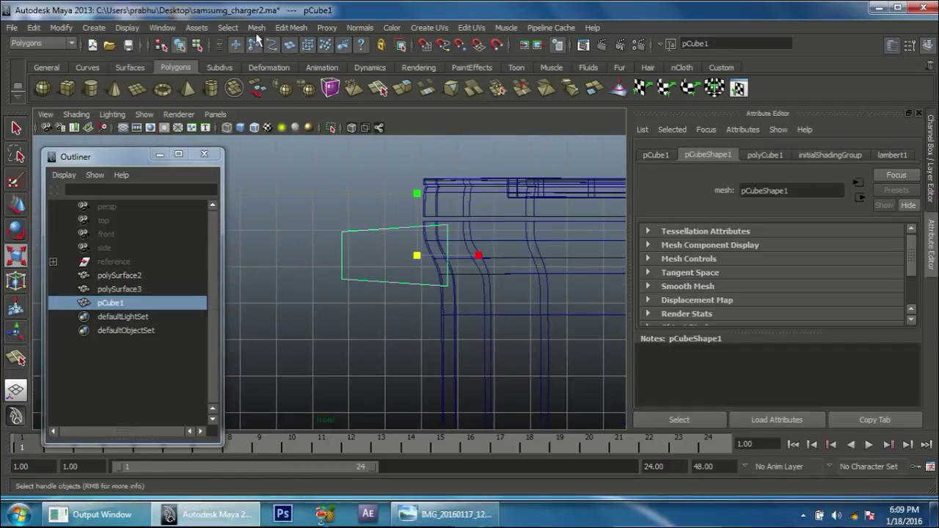
left_click(435, 511)
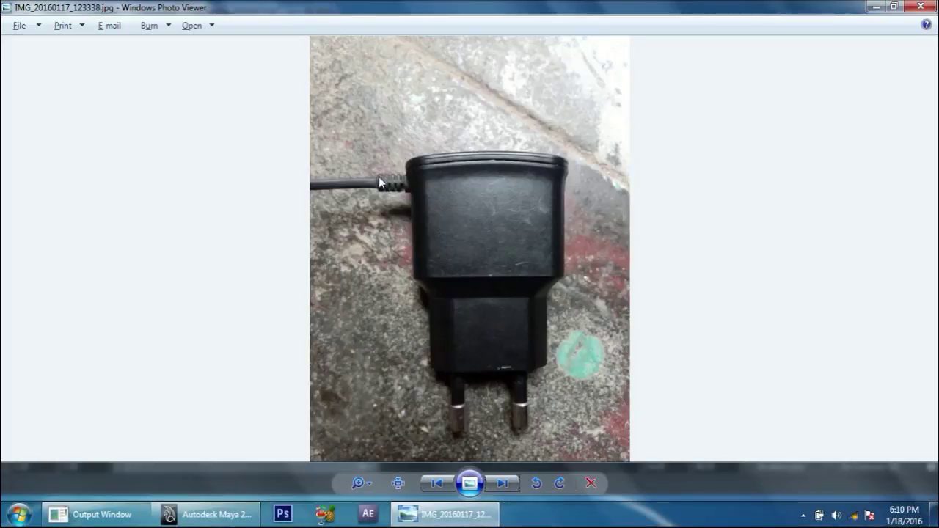
left_click(209, 515)
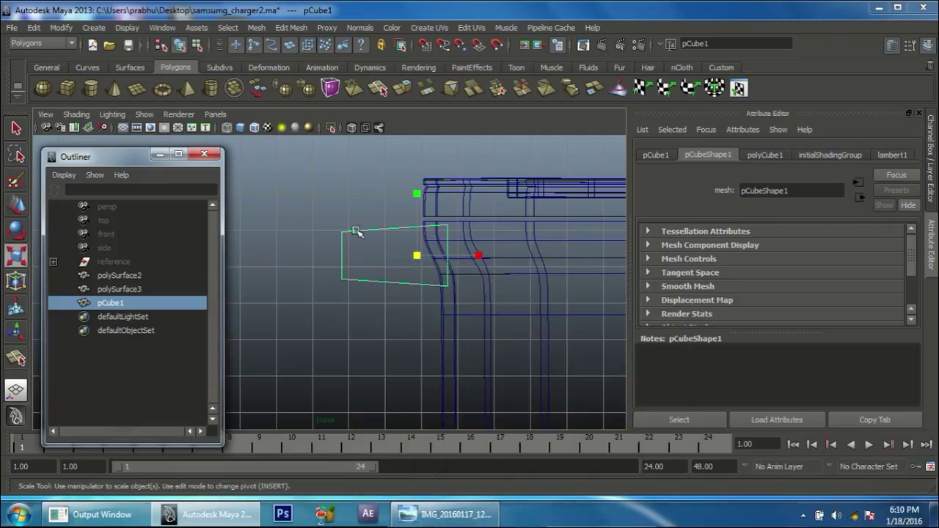
Insert an edge loop near the connector block's outer end and check the reference photo.
left_click(284, 27)
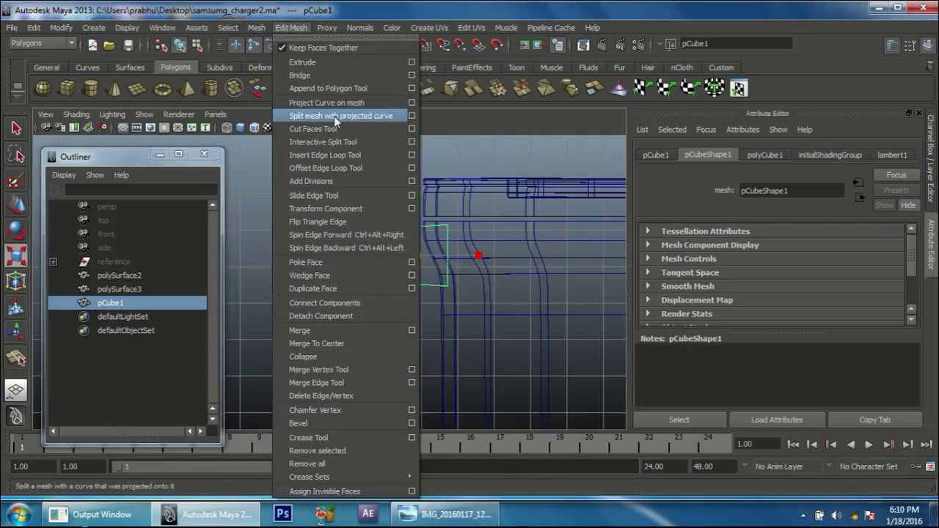
left_click(411, 155)
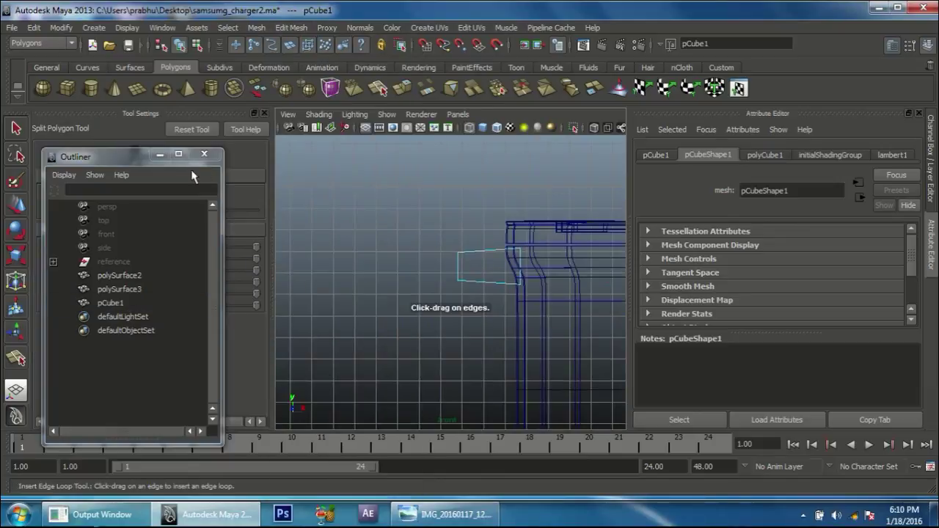
left_click(160, 155)
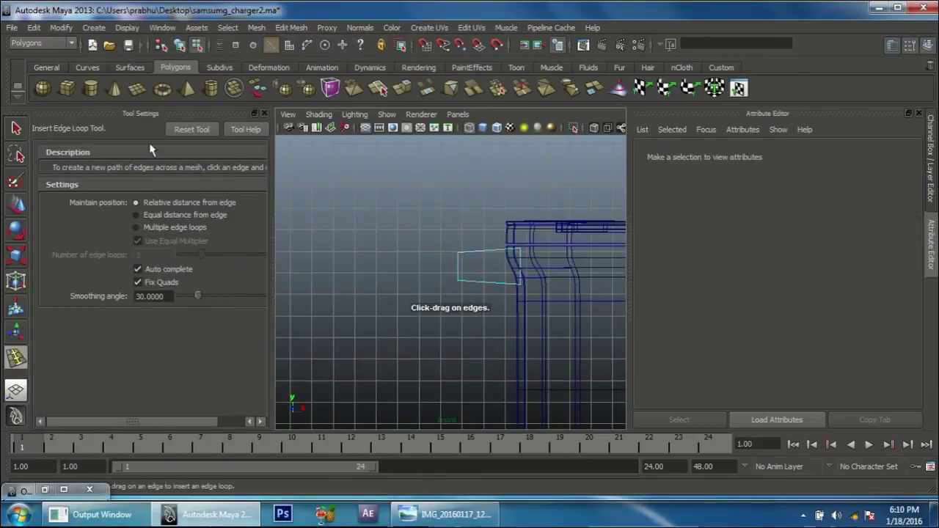
left_click(265, 113)
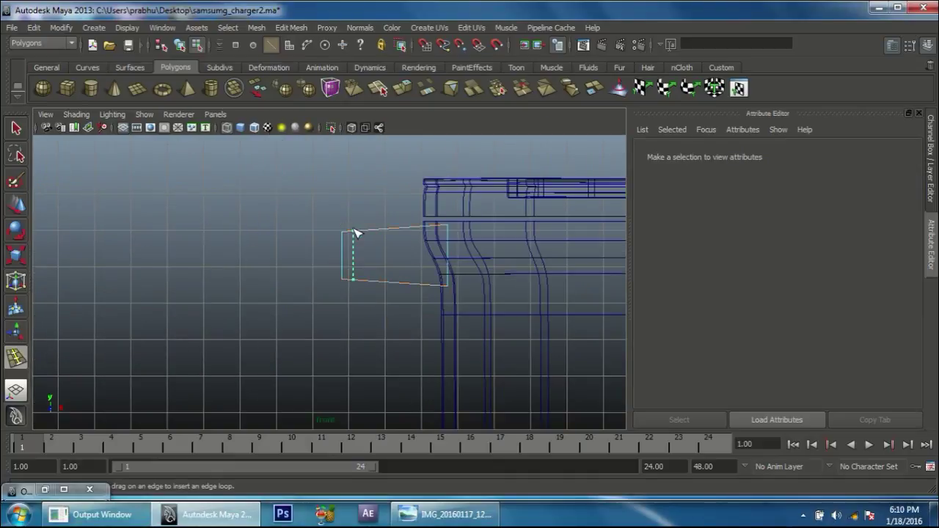
left_click_drag(356, 233, 424, 228)
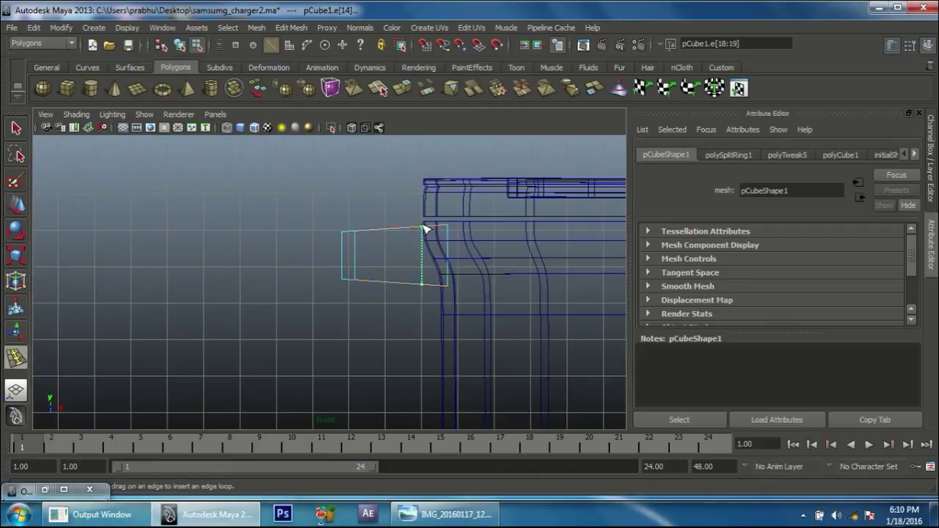
scroll(489, 302, "up", 1)
scroll(455, 330, "up", 1)
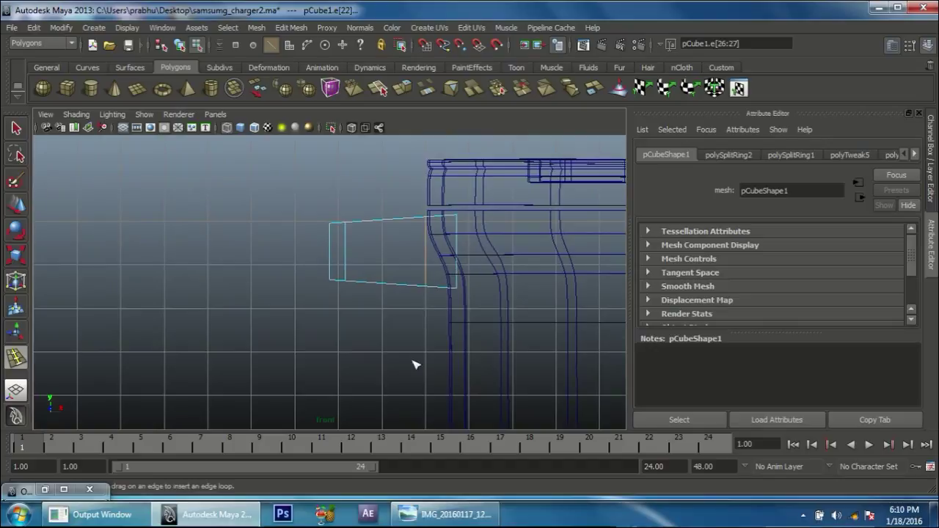
left_click(438, 515)
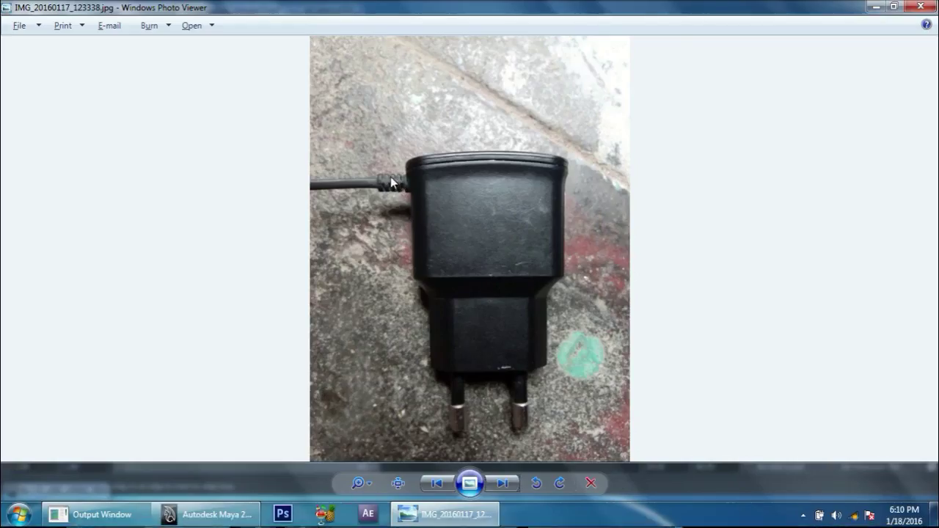
left_click(447, 515)
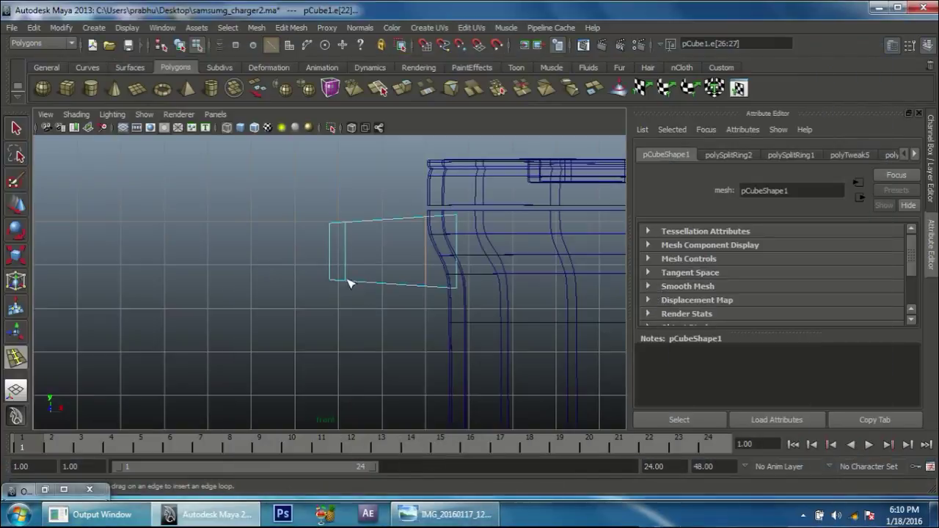
Add five more vertical edge loops across the connector block.
left_click(361, 222)
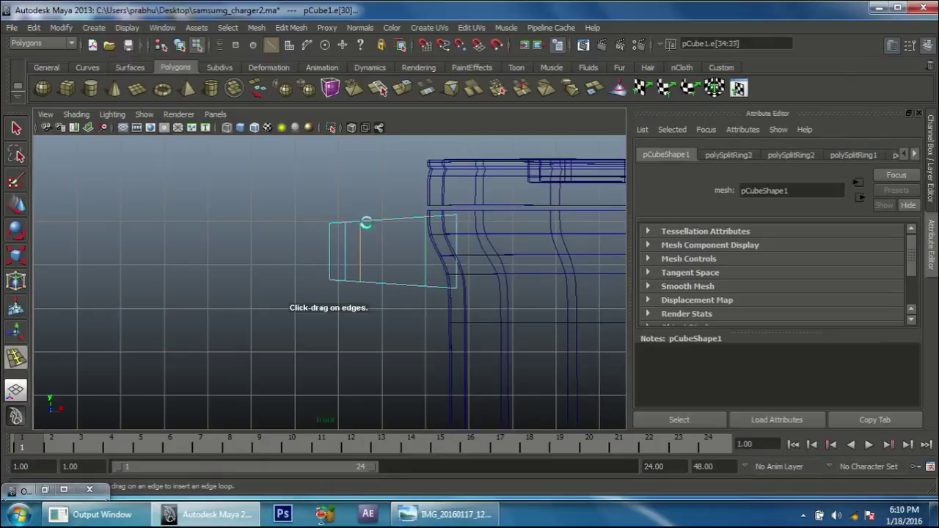
mouse_move(373, 224)
left_mouse_down()
mouse_move(363, 226)
mouse_move(380, 221)
left_mouse_up()
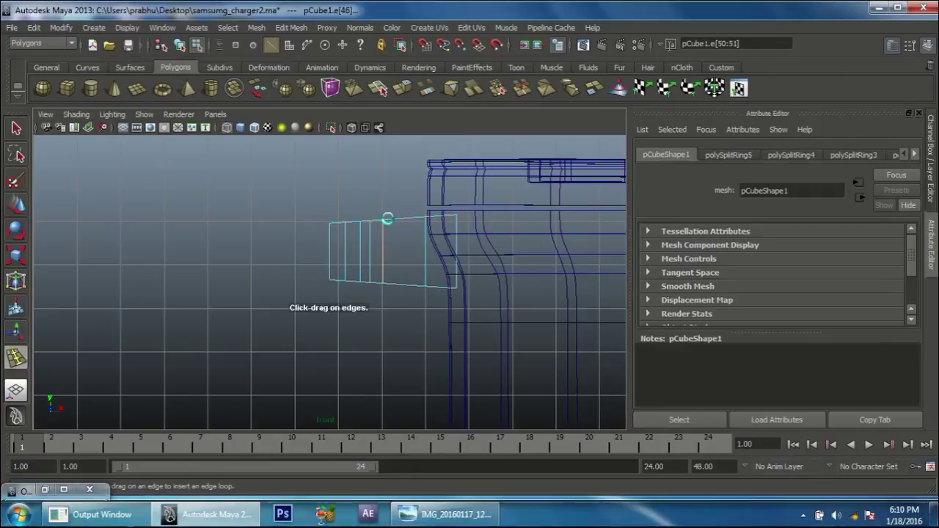
left_click(394, 223)
left_click(409, 222)
left_click(416, 222)
scroll(415, 226, "up", 2)
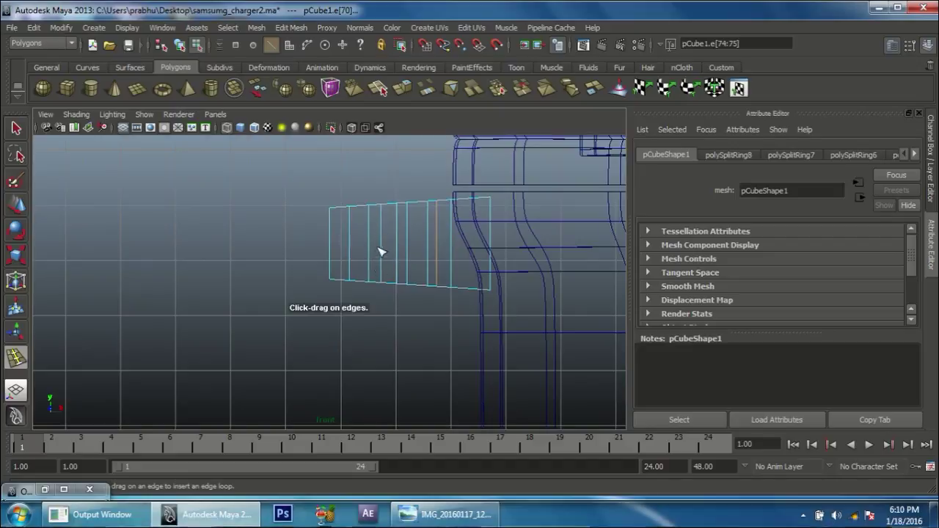
middle_click_drag(380, 252, 362, 258, "alt")
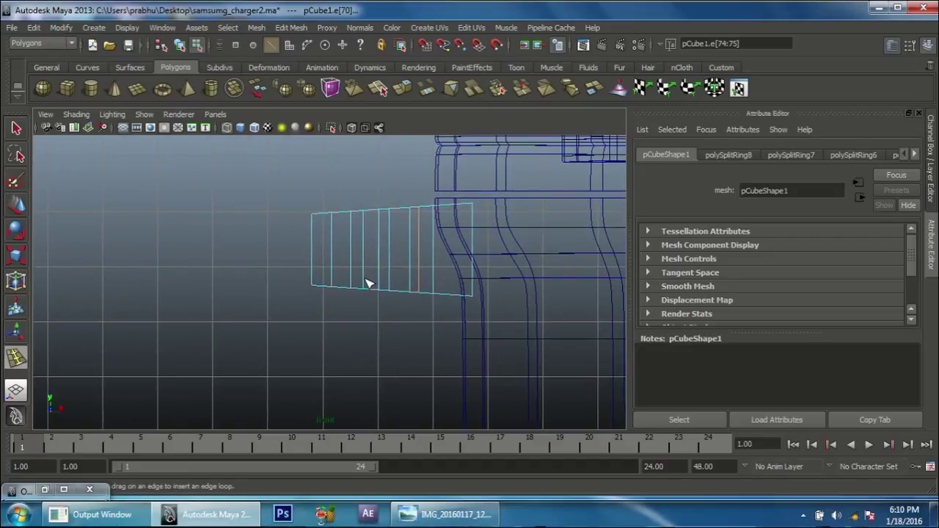
Reselect the block and insert two lengthwise edge loops along it.
key("e")
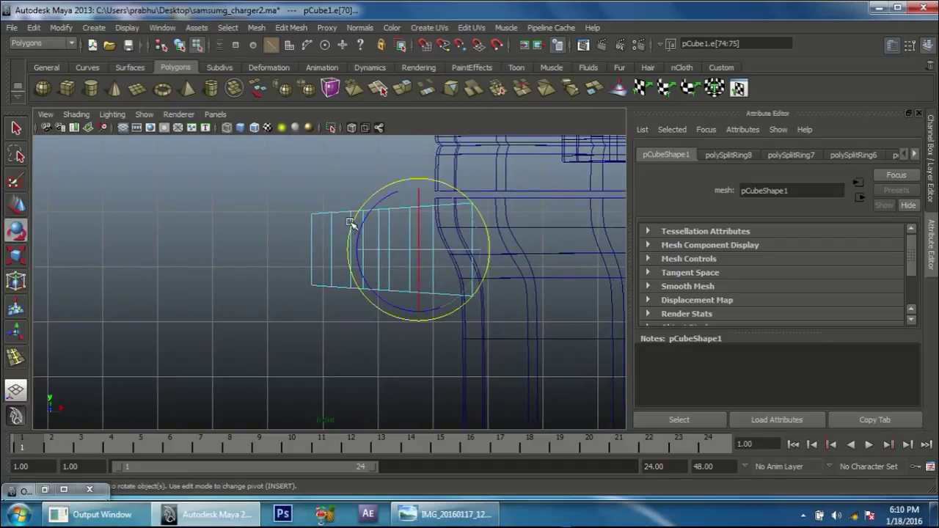
right_click_drag(319, 217, 377, 198)
left_click(326, 221)
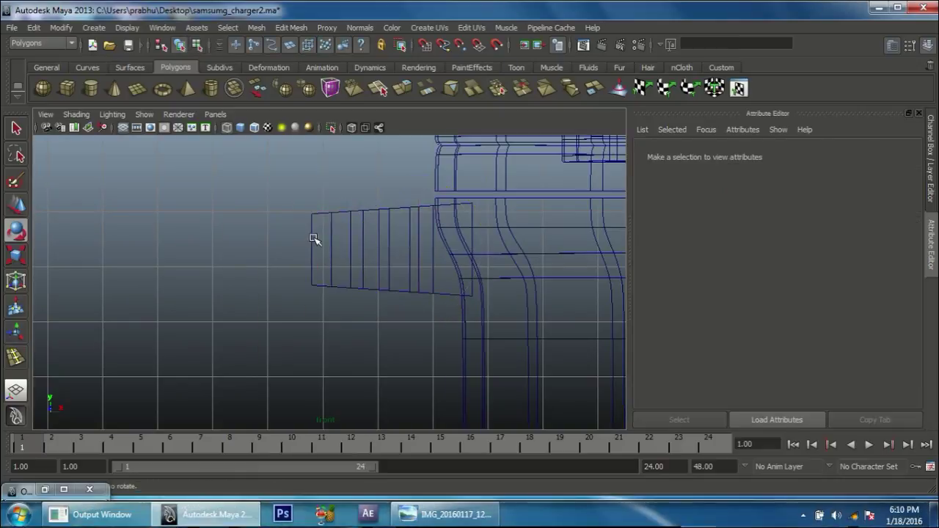
left_click(313, 236)
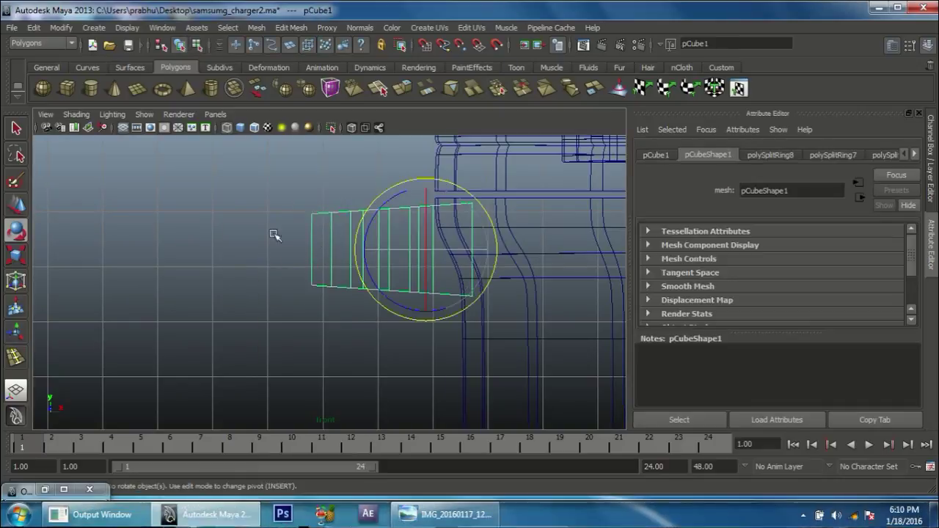
left_click(282, 27)
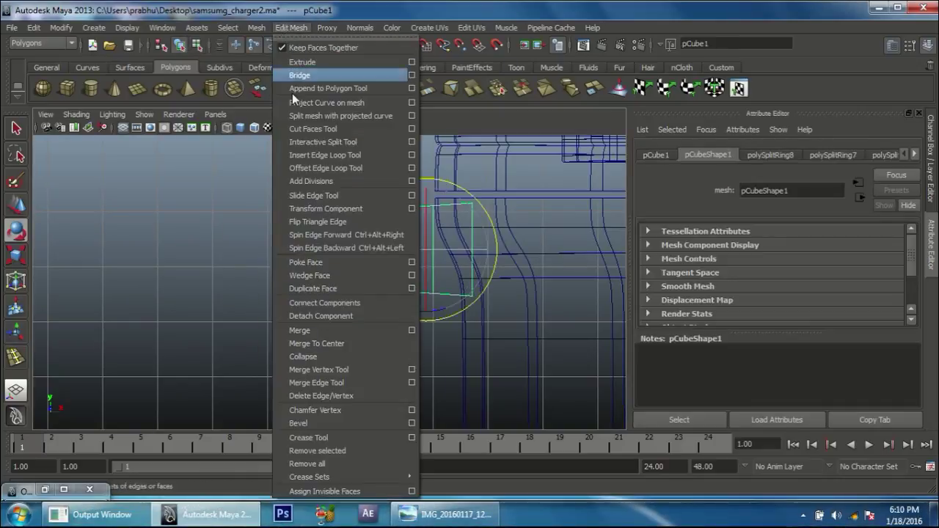
left_click(314, 155)
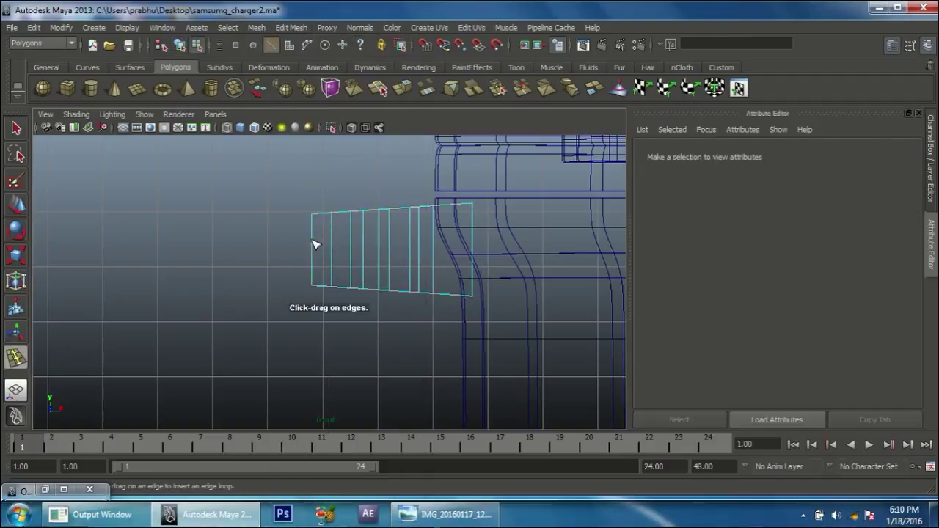
left_click(314, 243)
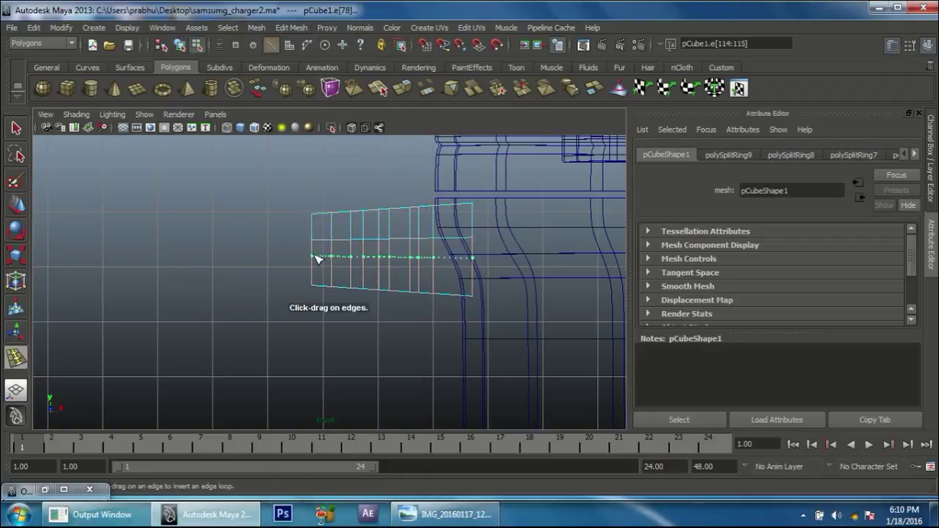
left_click(317, 256)
middle_click_drag(348, 271, 340, 267, "alt")
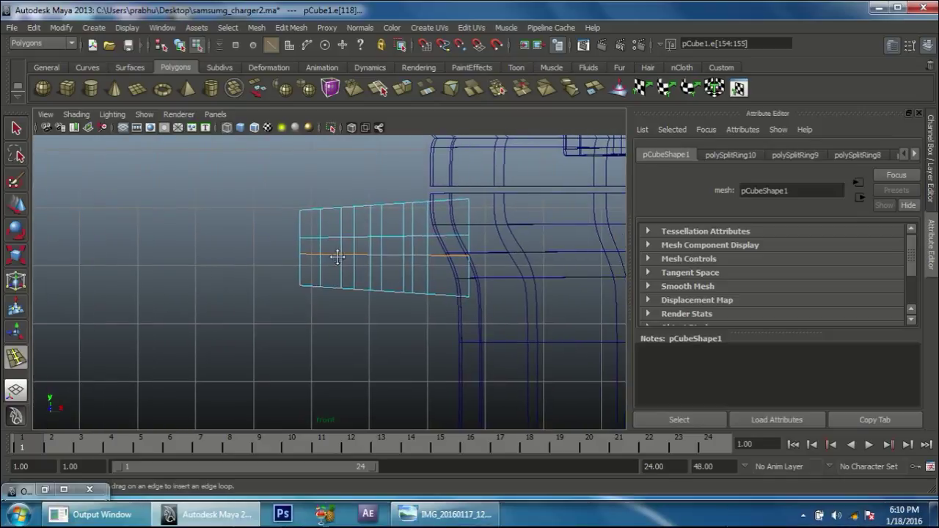
key("w")
right_click_drag(334, 210, 334, 250)
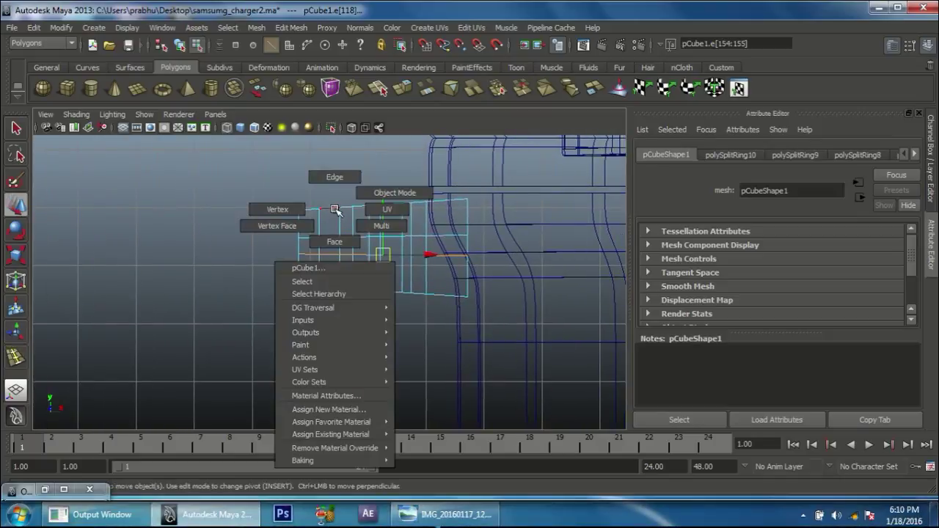
Select a front face on the connector block, grow the selection twice, and inspect it shaded in perspective.
left_click(335, 283)
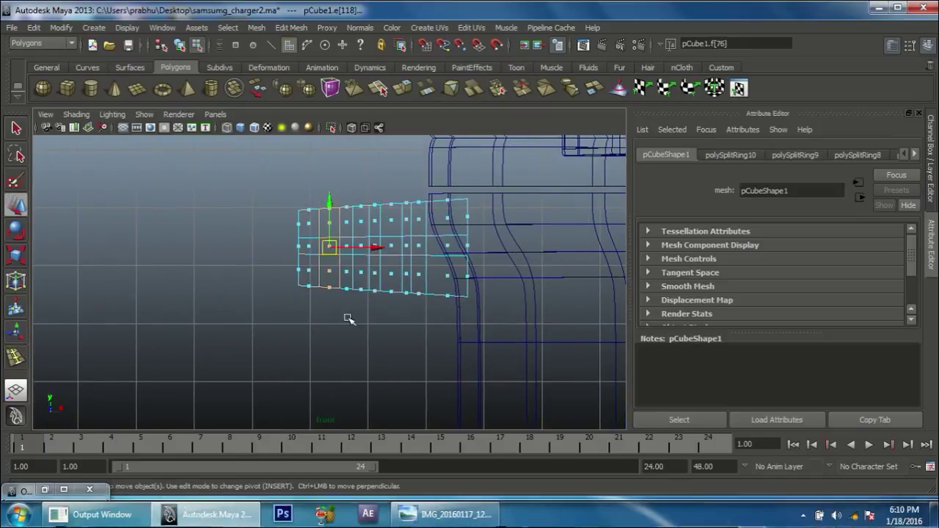
key("shift+period")
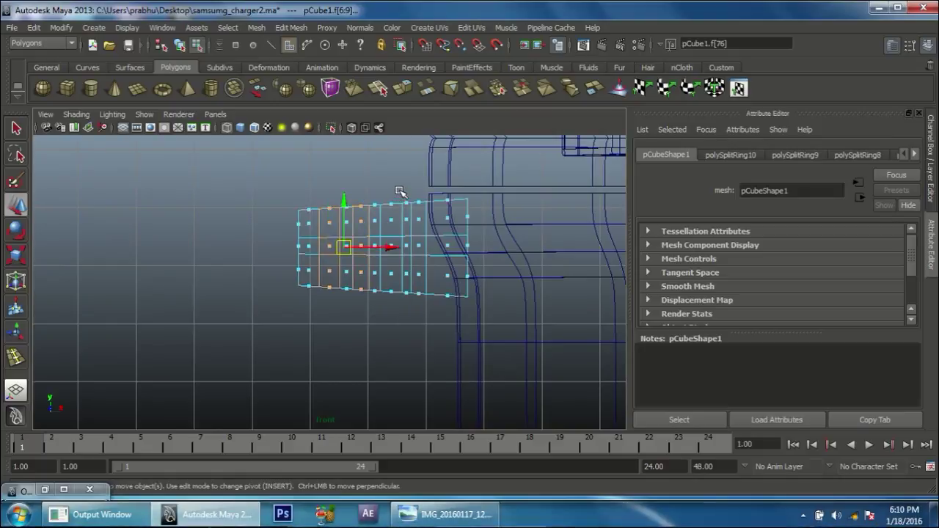
key("shift+period")
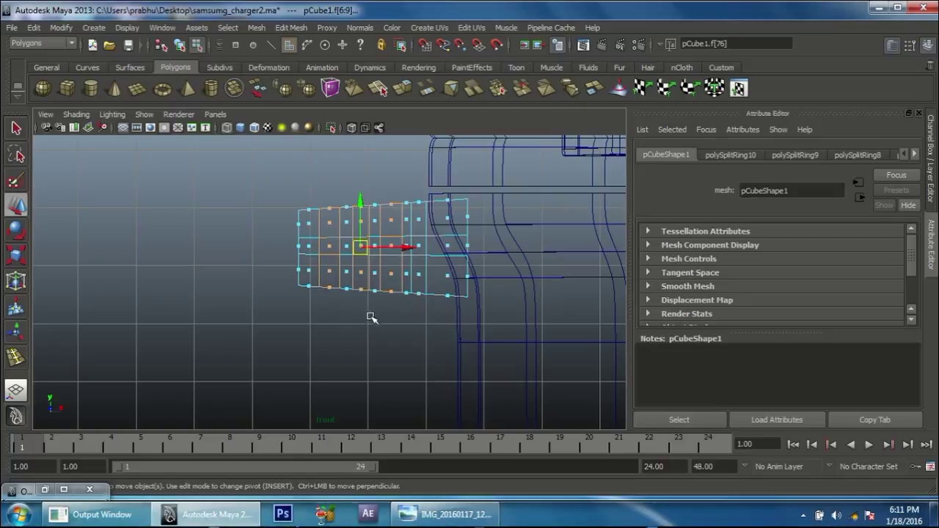
key("space")
mouse_move(372, 318)
left_mouse_down()
mouse_move(374, 288)
mouse_move(410, 352)
left_mouse_up()
scroll(443, 326, "up", 2)
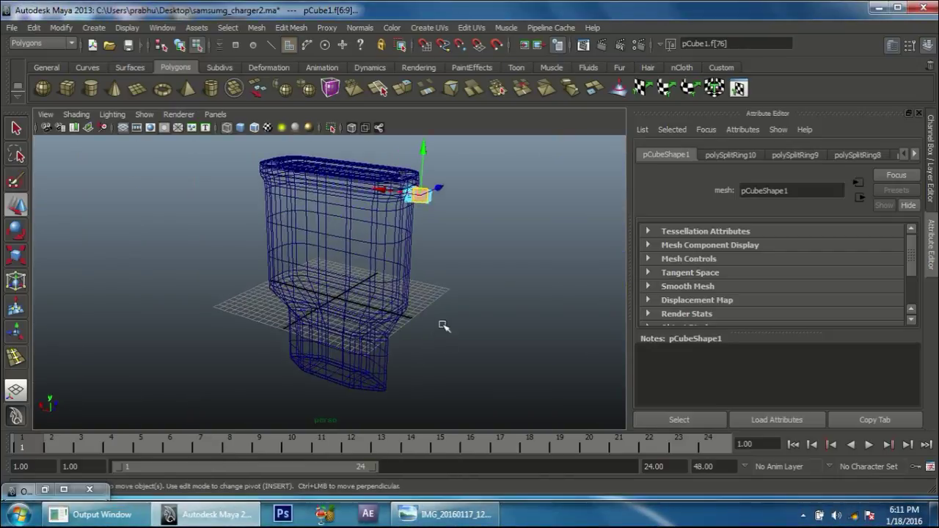
key("f")
mouse_move(474, 308)
left_mouse_down("alt")
mouse_move(385, 295)
mouse_move(475, 264)
left_mouse_up("alt")
key("5")
mouse_move(385, 324)
left_mouse_down("alt")
mouse_move(408, 342)
mouse_move(431, 316)
mouse_move(304, 285)
mouse_move(287, 310)
mouse_move(263, 252)
left_mouse_up("alt")
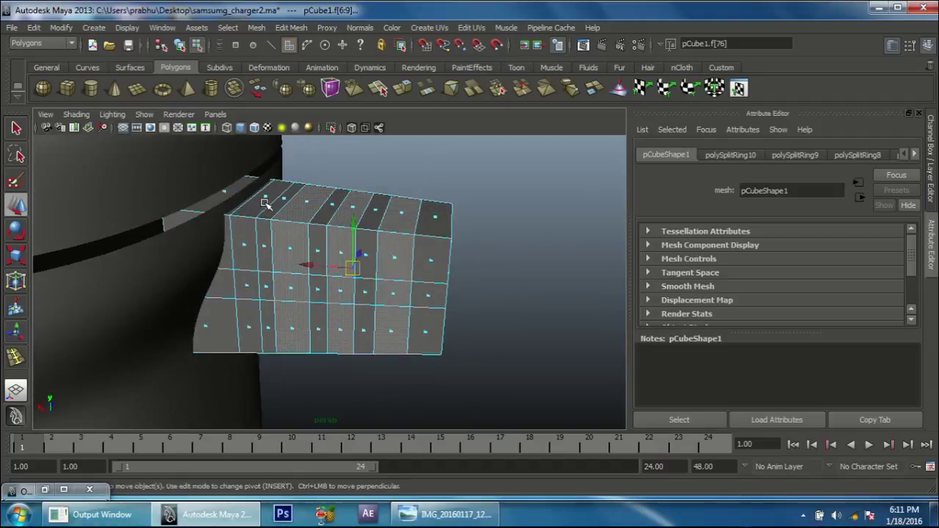
Add the right-side faces to the selection in front view and inspect them in perspective.
key("space")
left_click_drag(373, 333, 379, 331)
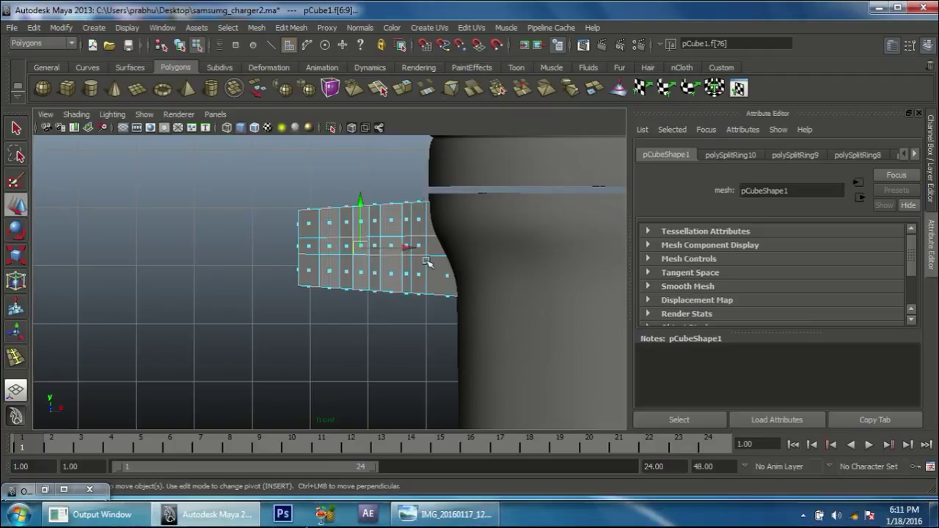
left_click_drag(424, 314, 413, 212, "shift")
key("space")
mouse_move(400, 279)
left_mouse_down()
mouse_move(400, 260)
mouse_move(402, 276)
mouse_move(378, 289)
left_mouse_up()
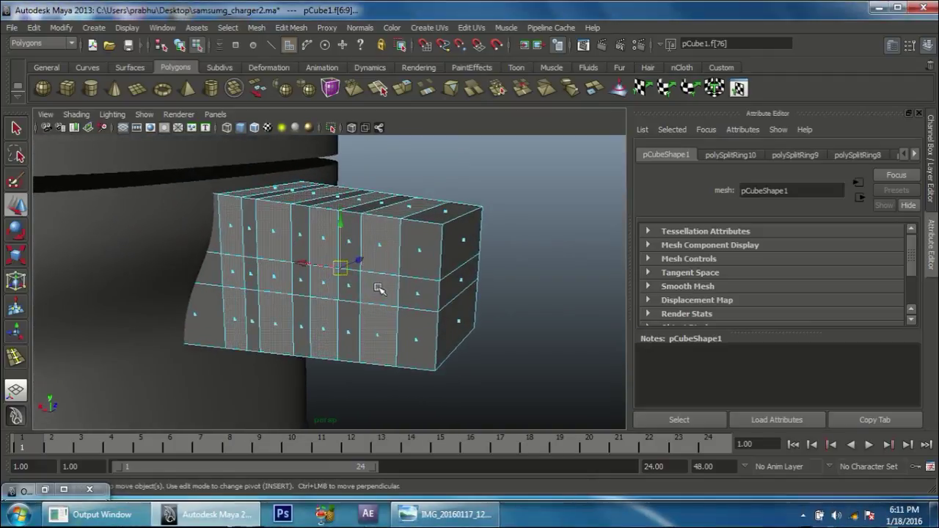
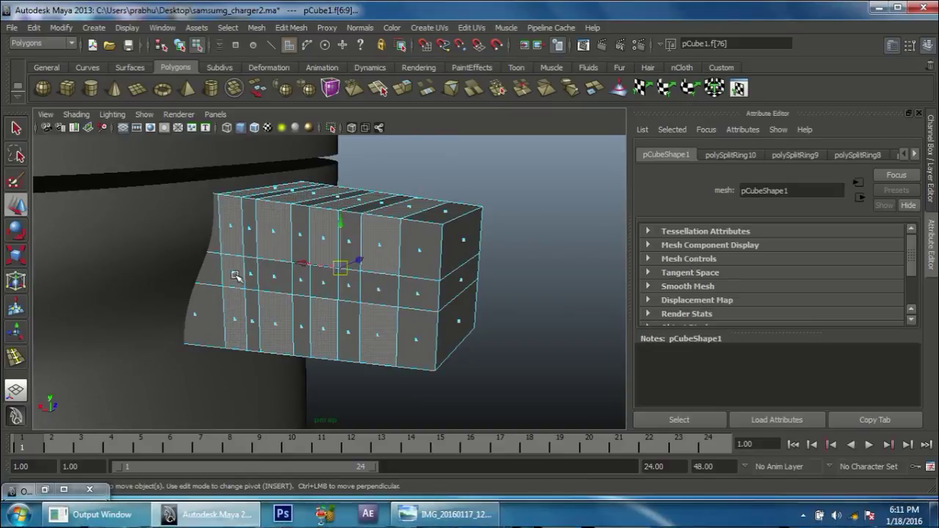
Extrude the selected alternating faces of pCube1 upward into raised slabs.
mouse_move(482, 318)
left_mouse_down("alt")
mouse_move(253, 316)
mouse_move(293, 300)
left_mouse_up("alt")
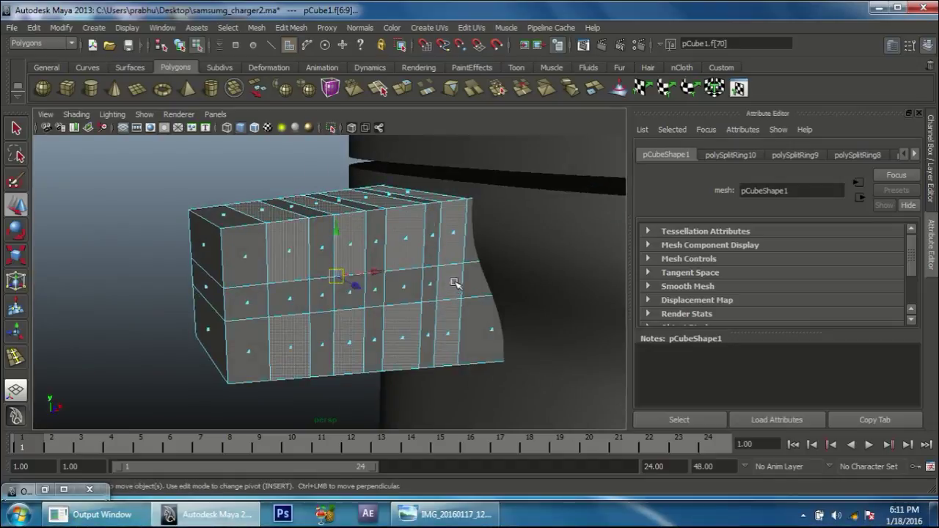
left_click(301, 28)
left_click(319, 64)
mouse_move(455, 257)
left_mouse_down("alt")
mouse_move(550, 262)
mouse_move(418, 170)
mouse_move(413, 176)
left_mouse_up("alt")
Clear the face selection, return to Object Mode and reselect pCube1.
key("e")
left_click_drag(477, 329, 512, 322, "alt")
left_click(512, 322)
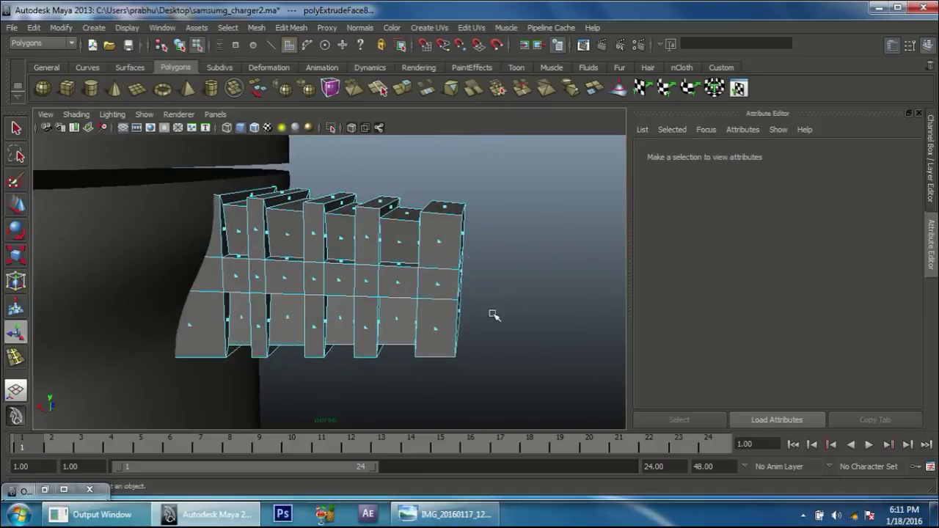
right_click_drag(440, 277, 484, 249)
left_click(443, 265)
mouse_move(443, 314)
left_mouse_down("alt")
mouse_move(404, 321)
mouse_move(373, 346)
mouse_move(317, 317)
mouse_move(352, 314)
mouse_move(300, 294)
mouse_move(323, 292)
left_mouse_up("alt")
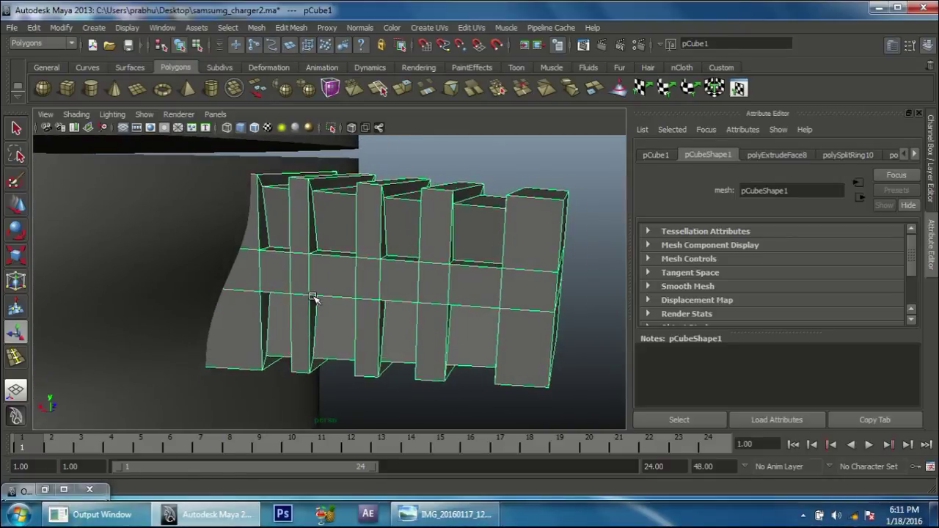
Return to Object Mode and isolate the connector mesh in the viewport.
left_click_drag(567, 247, 433, 253, "alt")
right_click(431, 251)
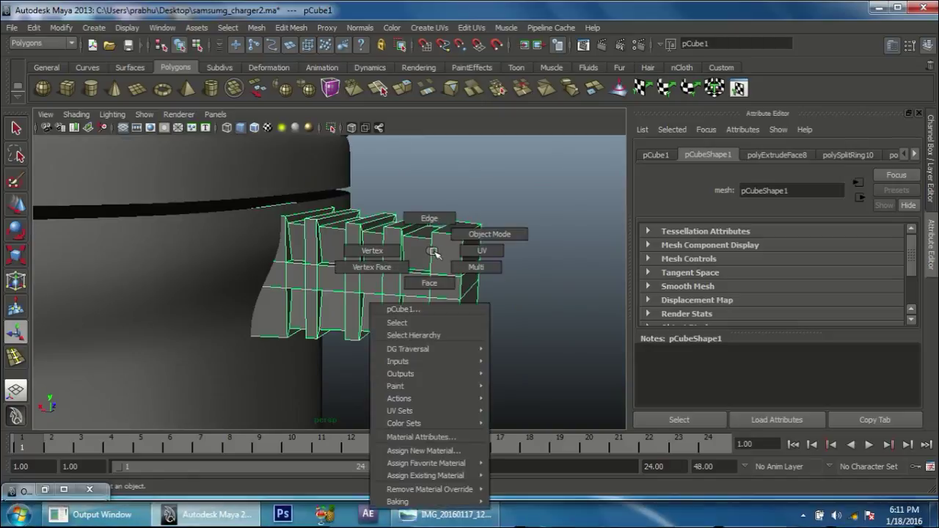
left_click(515, 232)
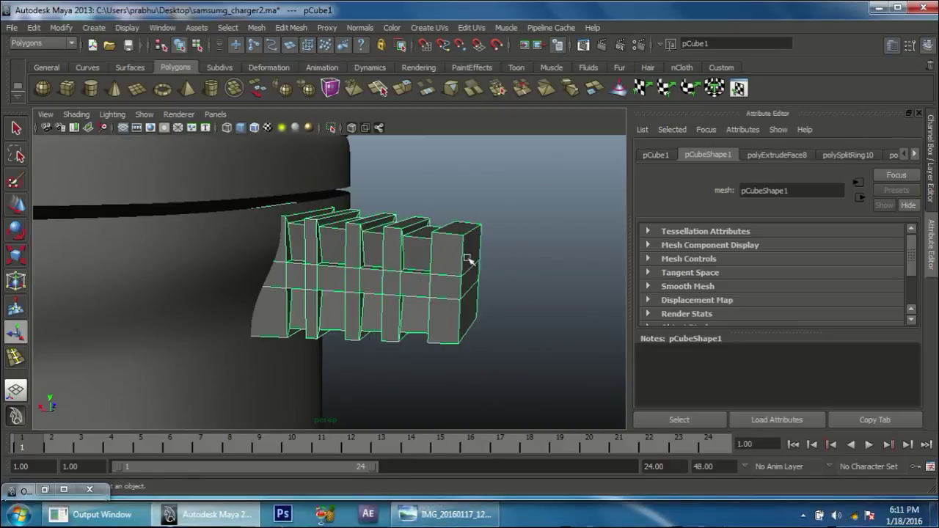
left_click(331, 128)
mouse_move(465, 262)
left_mouse_down("alt")
mouse_move(215, 293)
mouse_move(143, 289)
mouse_move(217, 294)
left_mouse_up("alt")
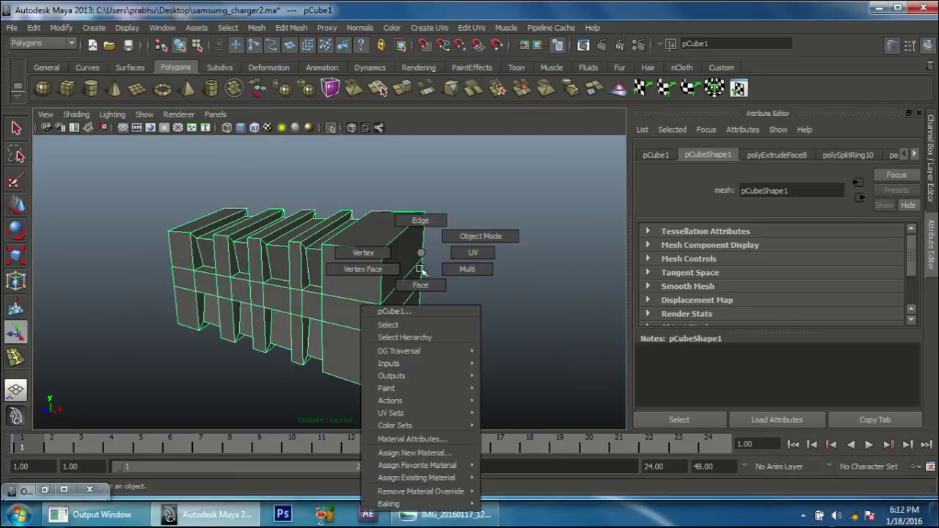
Select the two faces on the end block in Face mode and delete them.
right_click_drag(422, 254, 419, 272)
left_click(396, 295)
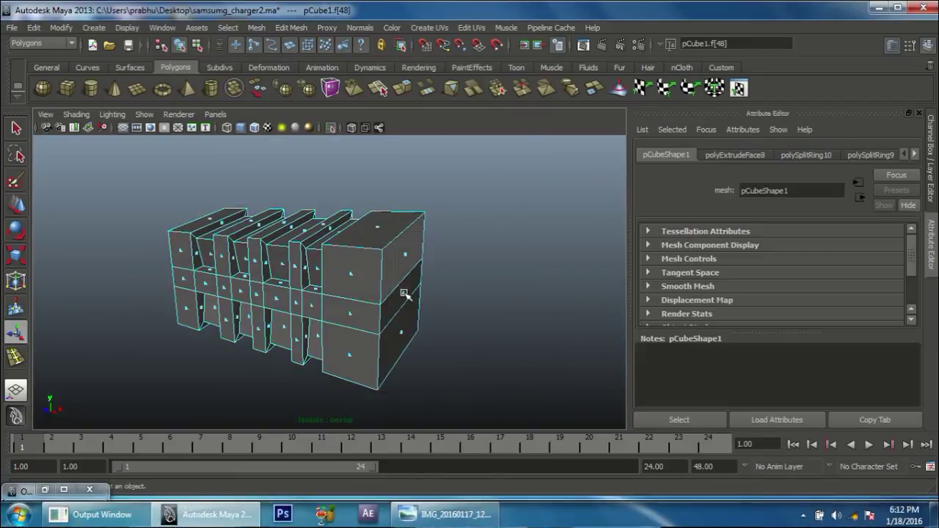
left_click(404, 330, "shift")
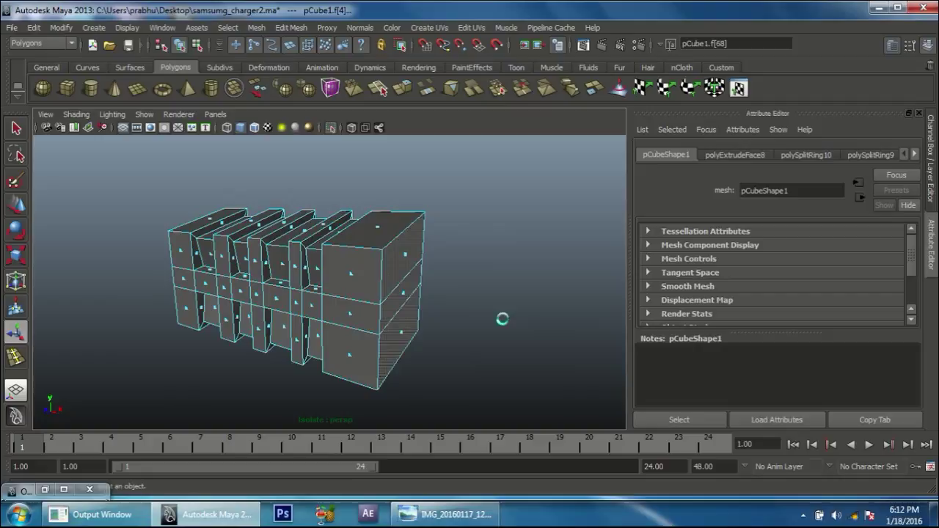
left_click(501, 318)
mouse_move(441, 315)
left_mouse_down("alt")
mouse_move(487, 310)
mouse_move(367, 314)
mouse_move(262, 335)
left_mouse_up("alt")
Go back to Object Mode, reselect pCube1 and bring up the Edit Mesh menu.
right_click_drag(205, 271, 245, 256)
left_click(311, 245)
mouse_move(311, 244)
left_mouse_down("alt")
mouse_move(245, 243)
mouse_move(260, 246)
left_mouse_up("alt")
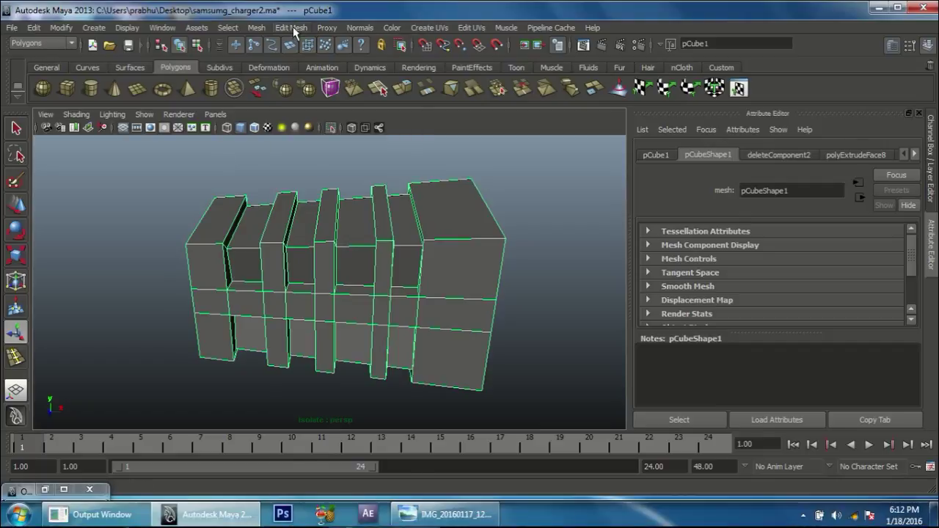
left_click(293, 27)
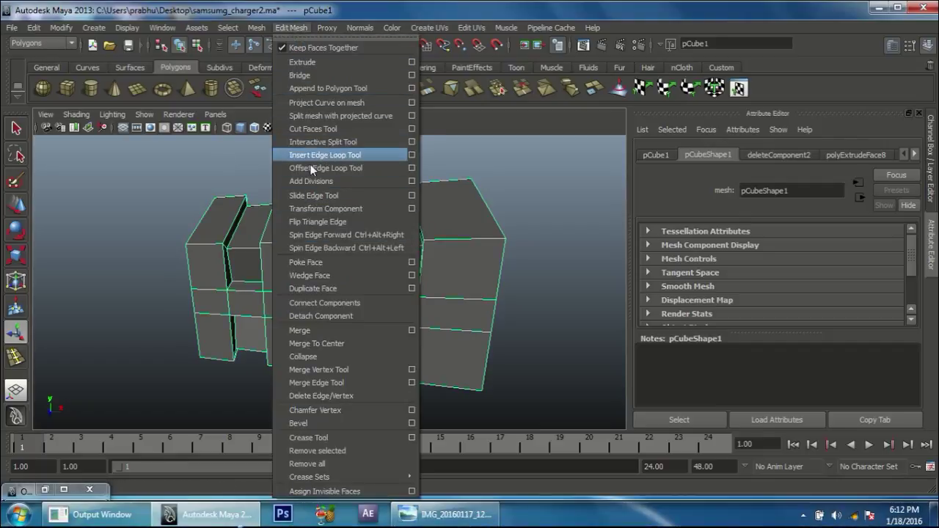
With the Insert Edge Loop Tool, add loops on the left slabs, undoing the last one.
left_click(311, 160)
left_click_drag(210, 212, 167, 248, "alt")
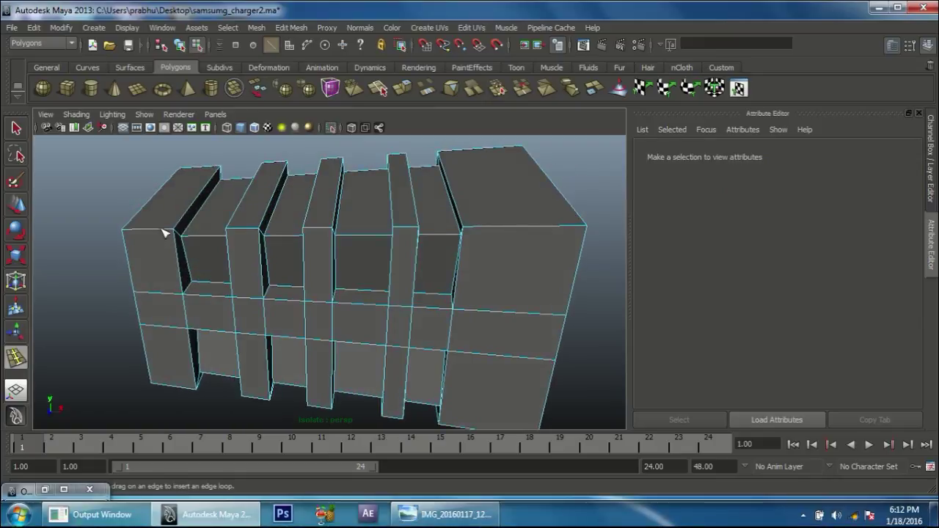
left_click(173, 232)
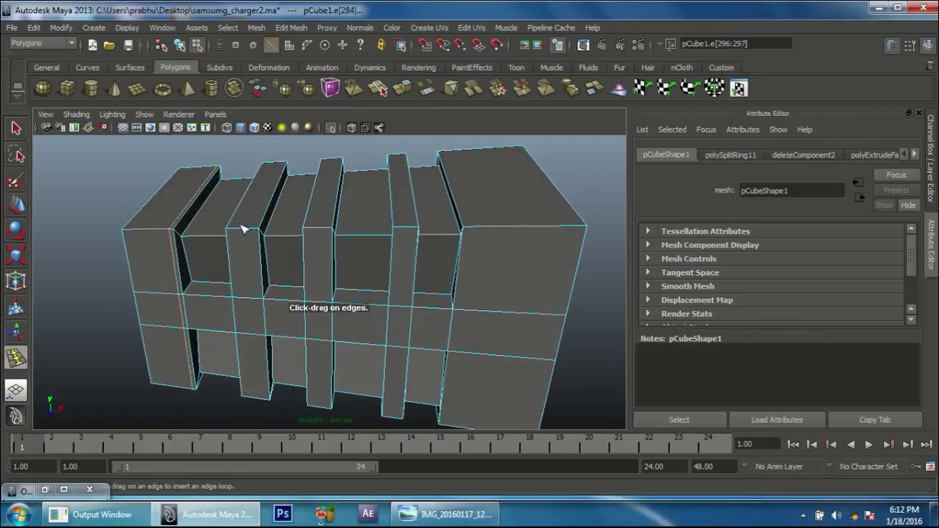
mouse_move(241, 227)
left_mouse_down("alt")
mouse_move(318, 243)
mouse_move(307, 233)
left_mouse_up("alt")
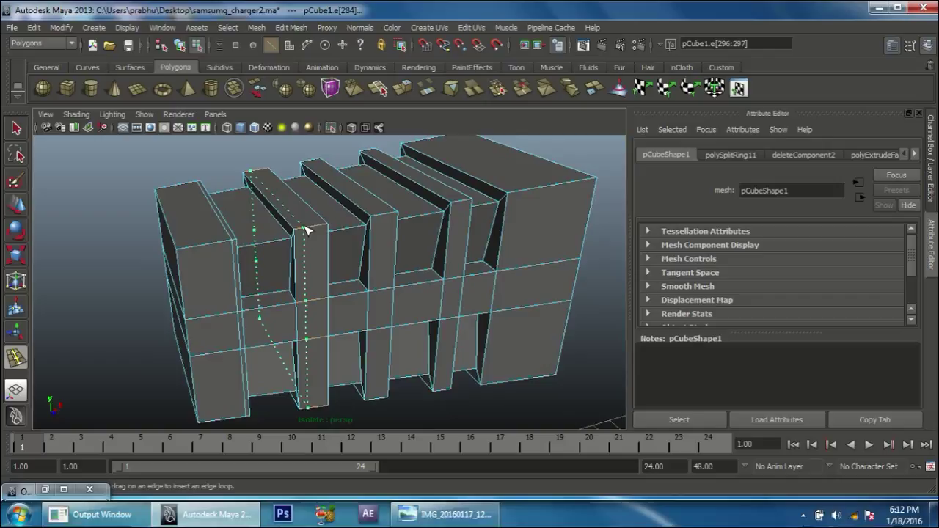
left_click(301, 232)
mouse_move(289, 252)
left_mouse_down("alt")
mouse_move(260, 243)
mouse_move(220, 256)
mouse_move(268, 283)
mouse_move(248, 233)
mouse_move(195, 227)
mouse_move(149, 206)
mouse_move(258, 213)
left_mouse_up("alt")
left_click(250, 235)
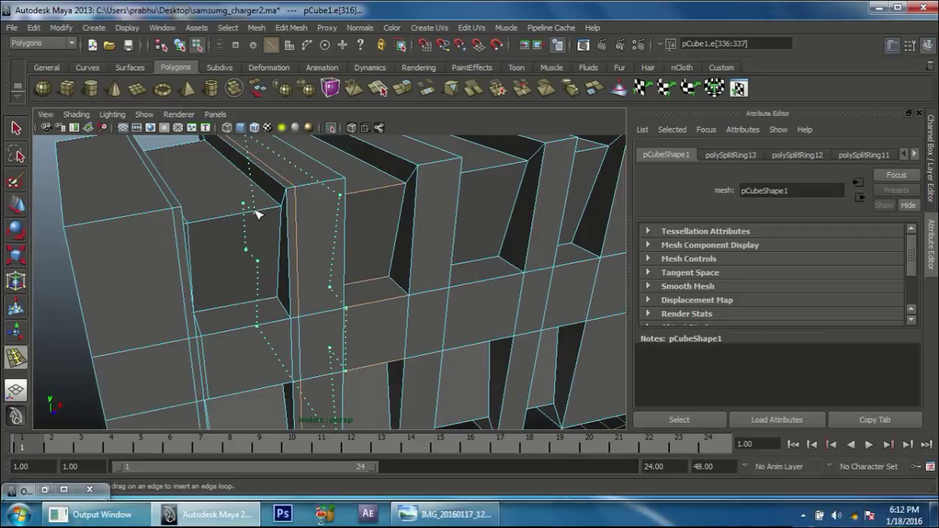
key("ctrl+z")
mouse_move(249, 219)
left_mouse_down("alt")
mouse_move(231, 227)
mouse_move(227, 213)
left_mouse_up("alt")
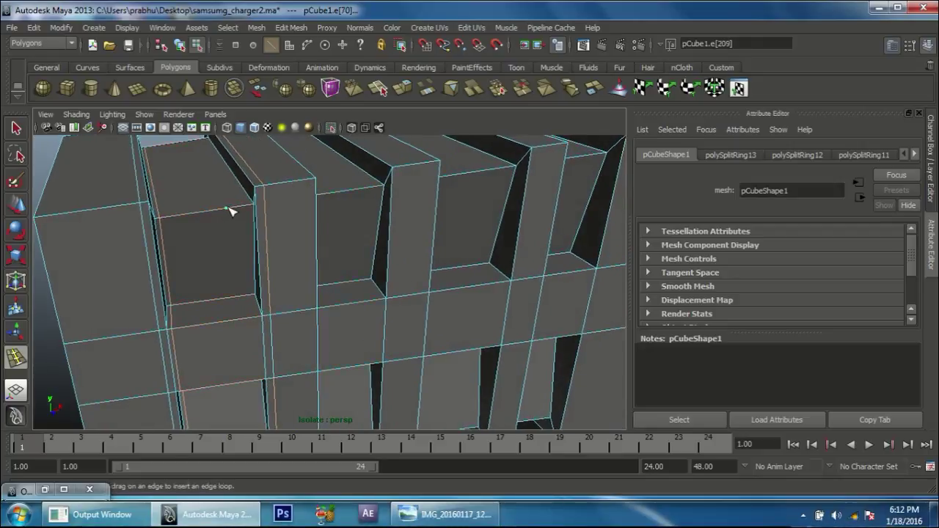
Add edge loops along the first slab and across the next slabs.
scroll(230, 218, "down", 3)
scroll(142, 220, "down", 5)
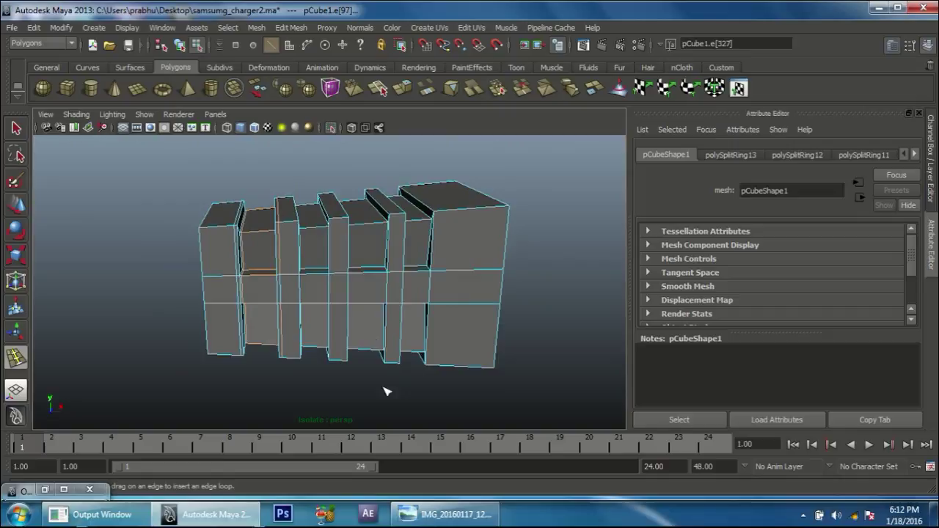
left_click(320, 374)
scroll(388, 388, "up", 2)
scroll(310, 272, "up", 5)
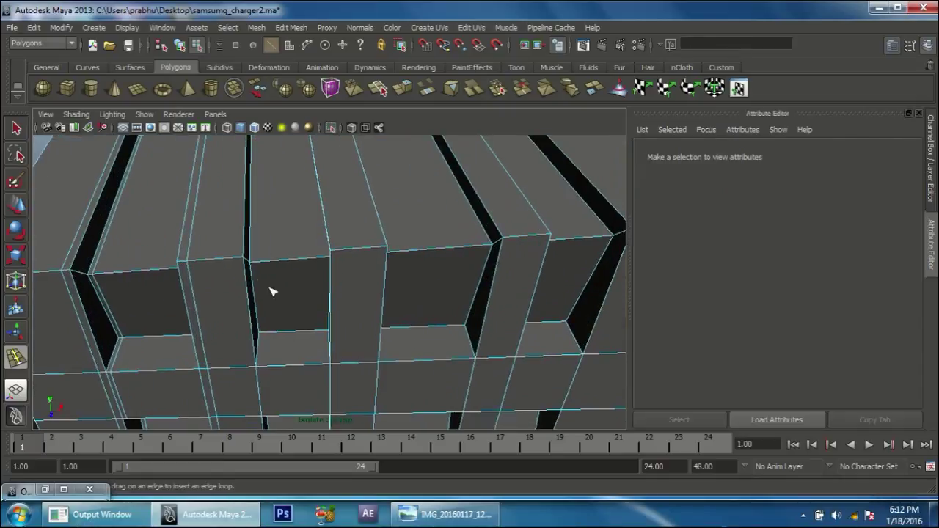
left_click(230, 260)
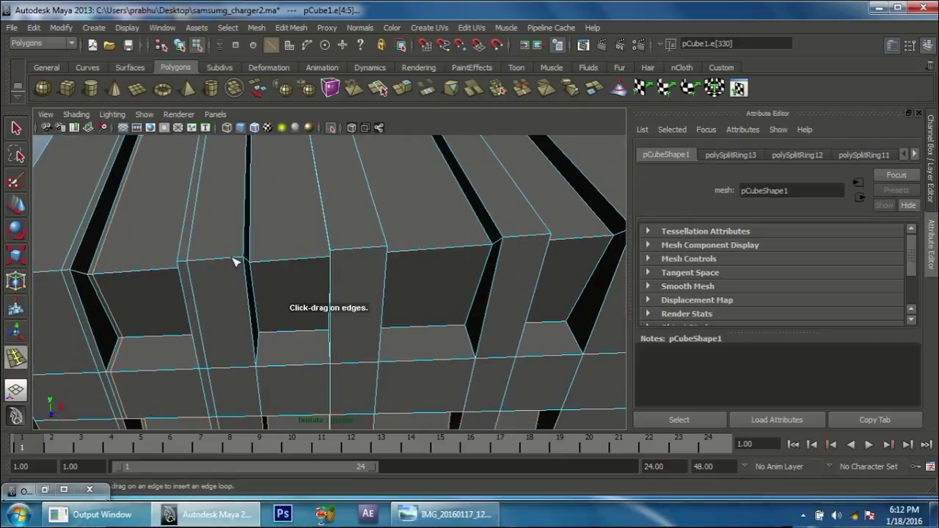
left_click(238, 263)
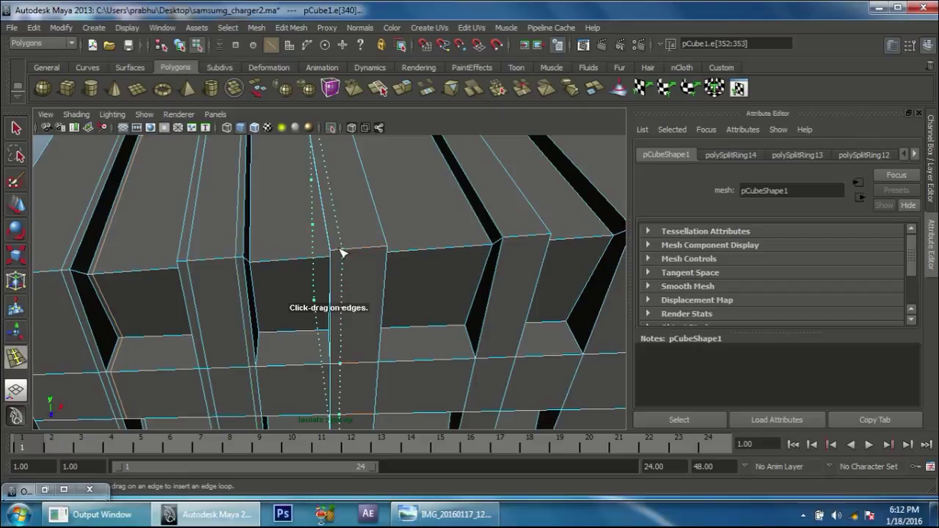
left_click(340, 253)
left_click(383, 250)
Insert edge loops on the pillar, the neighbouring slabs and near the end block.
mouse_move(419, 274)
left_mouse_down("alt")
mouse_move(459, 279)
mouse_move(416, 261)
left_mouse_up("alt")
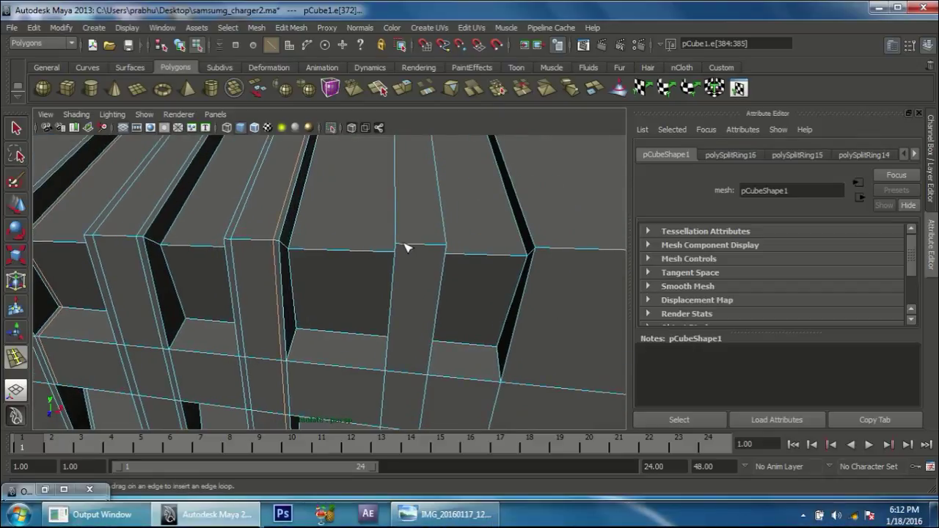
left_click(405, 247)
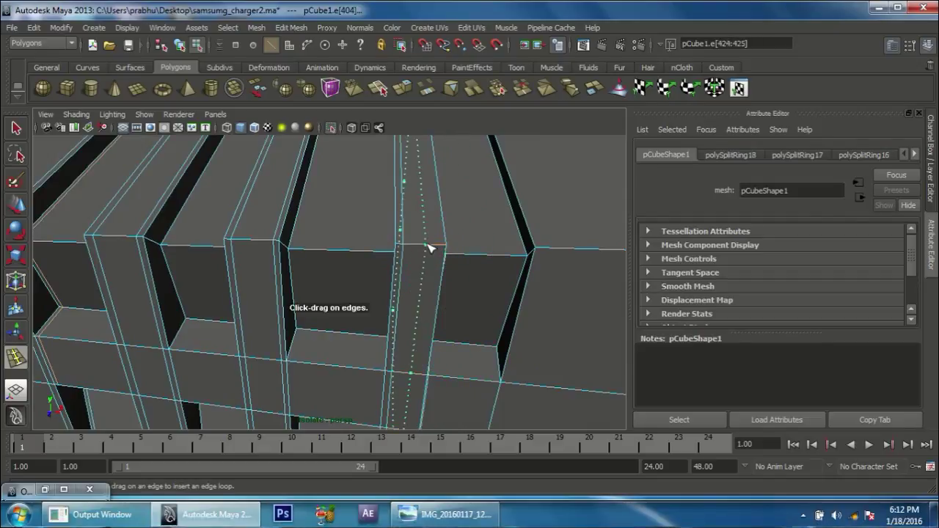
left_click(441, 248)
mouse_move(521, 269)
left_mouse_down("alt")
mouse_move(429, 255)
mouse_move(518, 267)
mouse_move(537, 257)
left_mouse_up("alt")
left_click(437, 253)
left_click(541, 257)
Cut an edge loop into the end block and another near the face's left edge.
scroll(421, 294, "up", 5)
scroll(440, 330, "up", 5)
mouse_move(351, 277)
left_mouse_down("alt")
mouse_move(292, 291)
mouse_move(333, 317)
mouse_move(281, 256)
mouse_move(338, 259)
left_mouse_up("alt")
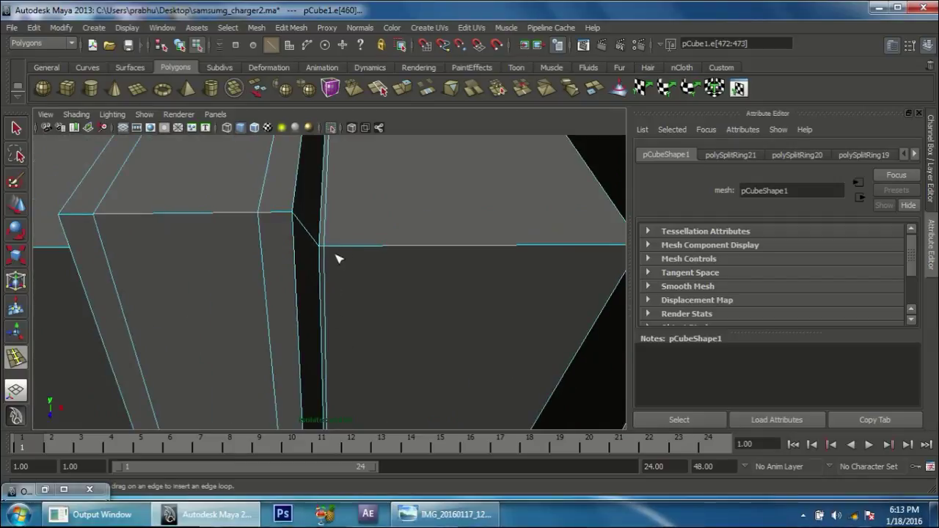
middle_click_drag(507, 231, 352, 254, "alt")
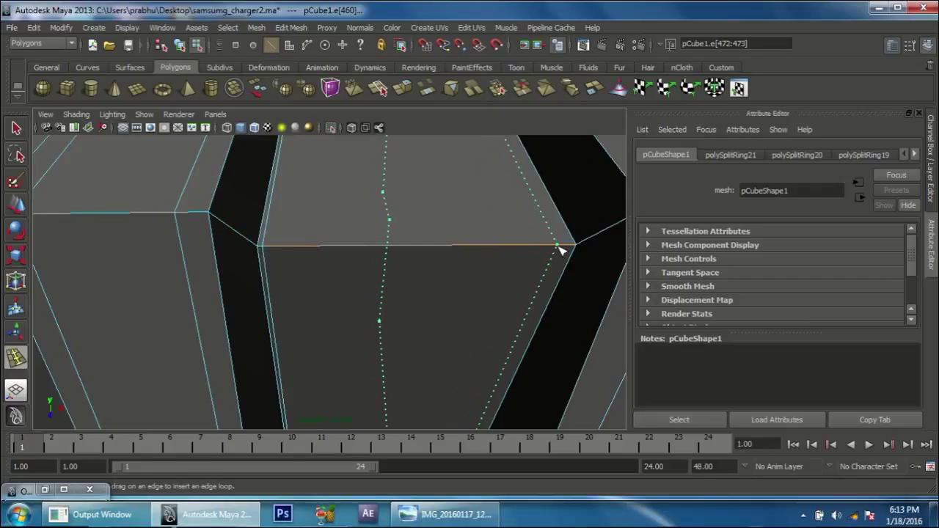
left_click(574, 262)
scroll(440, 284, "down", 5)
left_click_drag(441, 283, 339, 285, "alt")
scroll(305, 283, "up", 5)
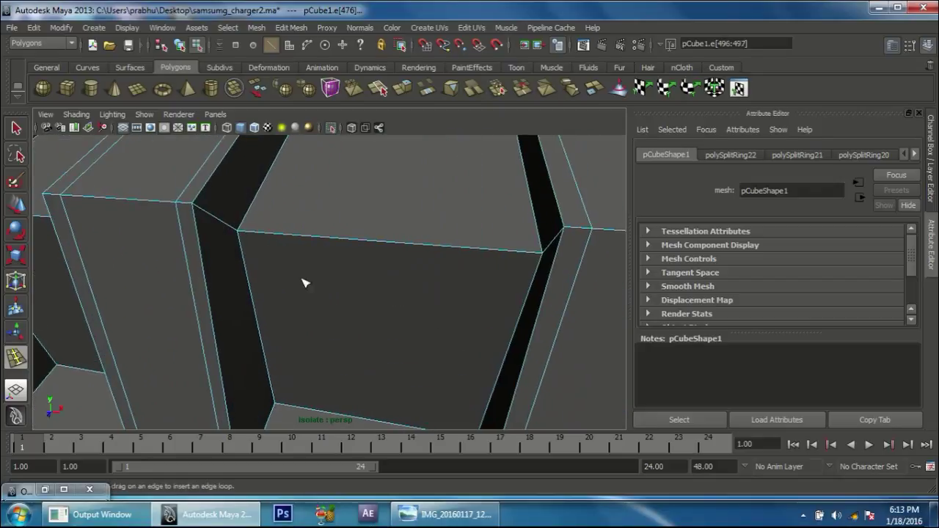
left_click(248, 235)
Insert two more edge loops on the slabs.
left_click_drag(518, 252, 545, 273)
scroll(377, 267, "down", 5)
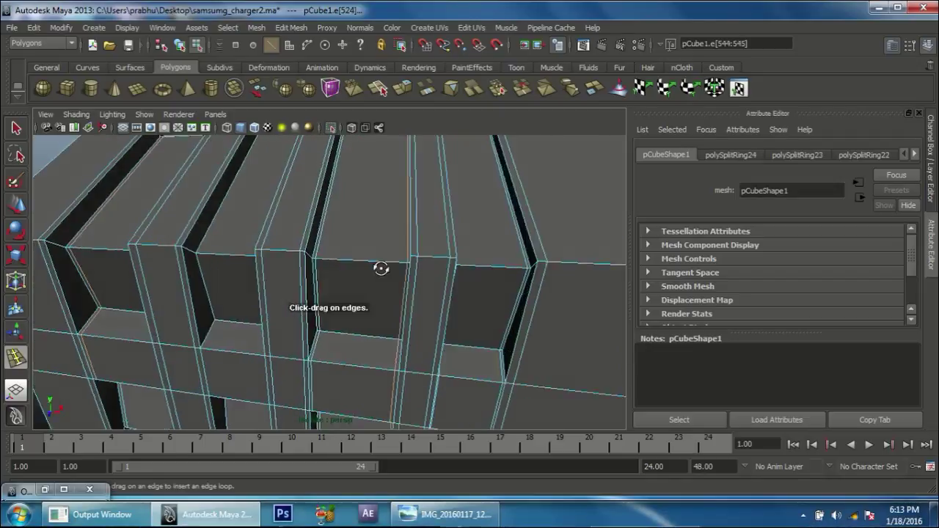
left_click_drag(378, 266, 335, 310, "alt")
scroll(376, 353, "up", 5)
scroll(374, 345, "up", 5)
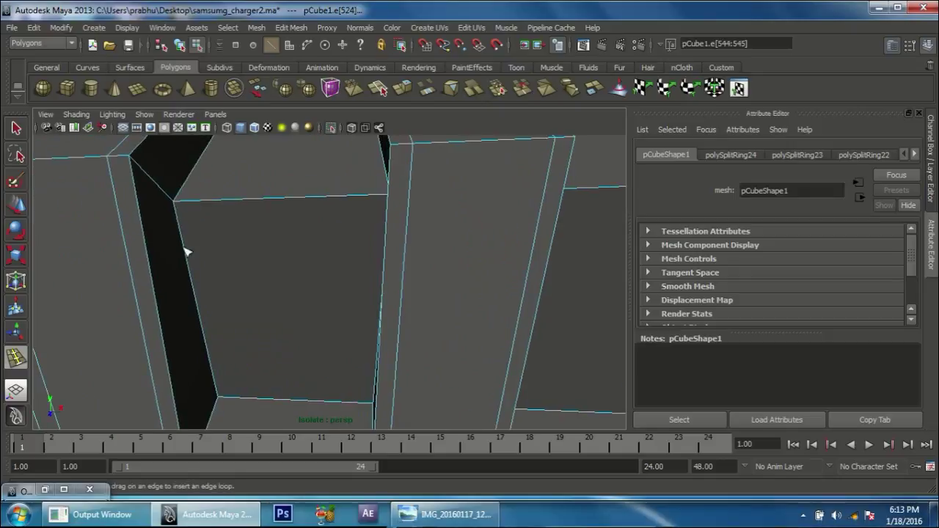
left_click(314, 226)
left_click_drag(314, 227, 436, 253, "alt")
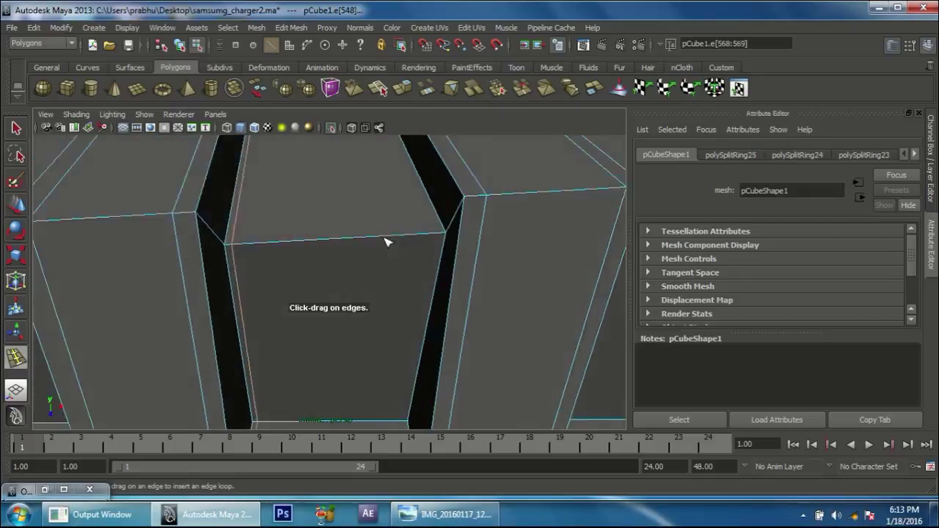
left_click(453, 248)
Add one more edge loop running across the ribs.
mouse_move(477, 274)
left_mouse_down("alt")
mouse_move(349, 293)
mouse_move(360, 360)
left_mouse_up("alt")
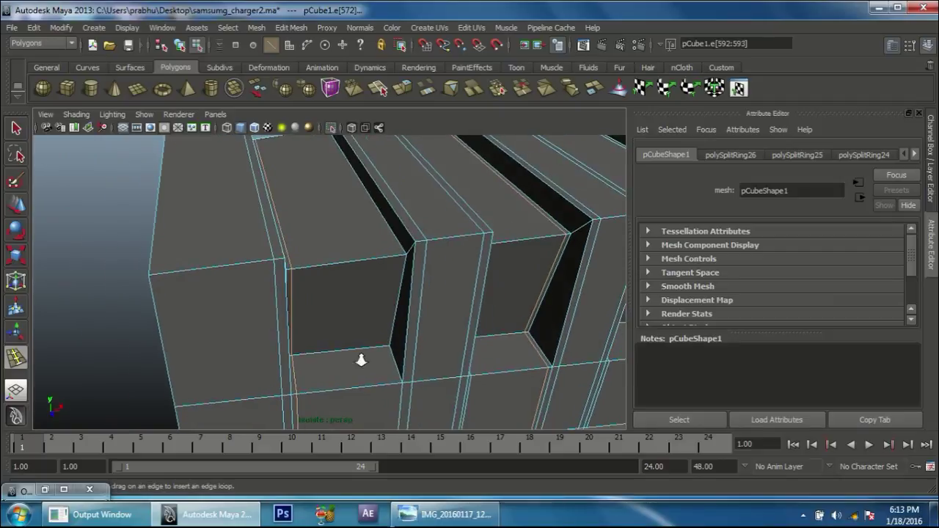
scroll(403, 269, "up", 3)
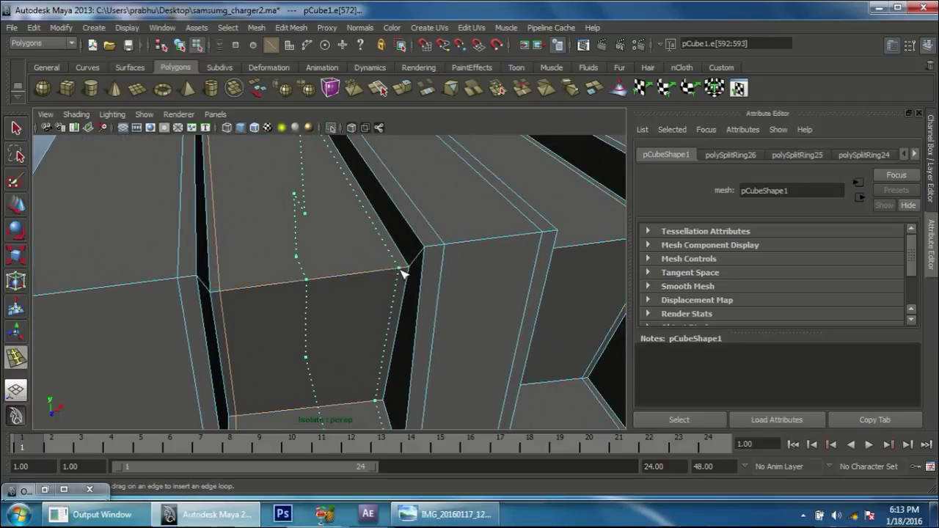
scroll(170, 248, "down", 5)
mouse_move(248, 283)
left_mouse_down("alt")
mouse_move(331, 284)
mouse_move(342, 308)
left_mouse_up("alt")
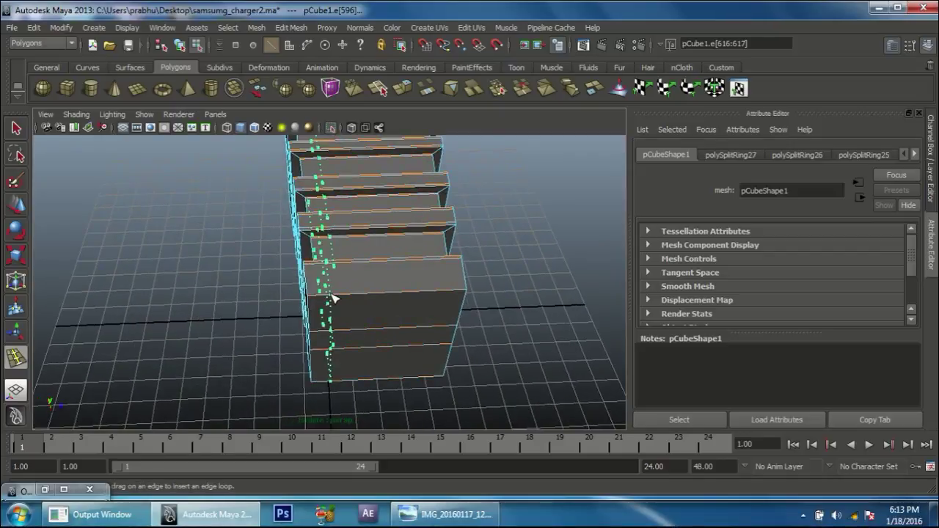
left_click(442, 293)
mouse_move(443, 293)
left_mouse_down("alt")
mouse_move(247, 283)
mouse_move(311, 313)
mouse_move(291, 313)
left_mouse_up("alt")
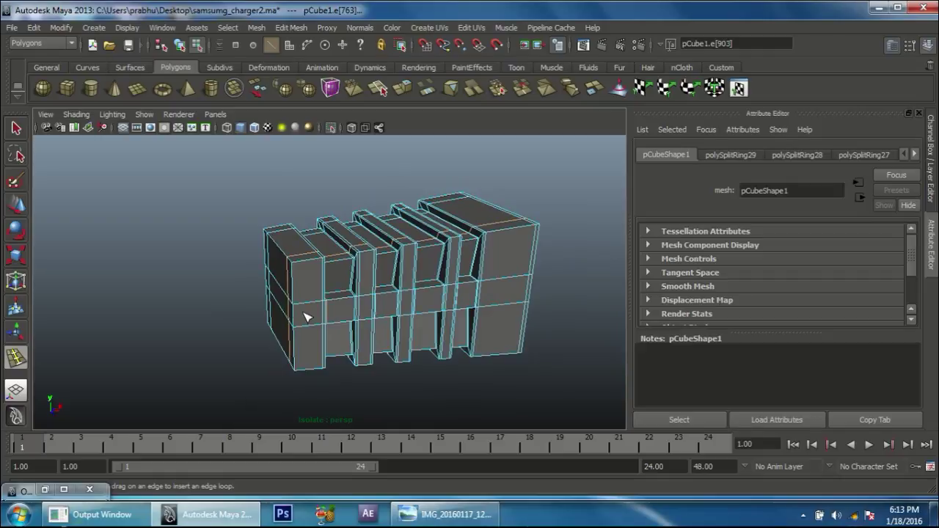
Return to object mode, preview the mesh smoothed with 3, then revert to cage display with 1.
key("w")
right_click_drag(360, 270, 380, 277)
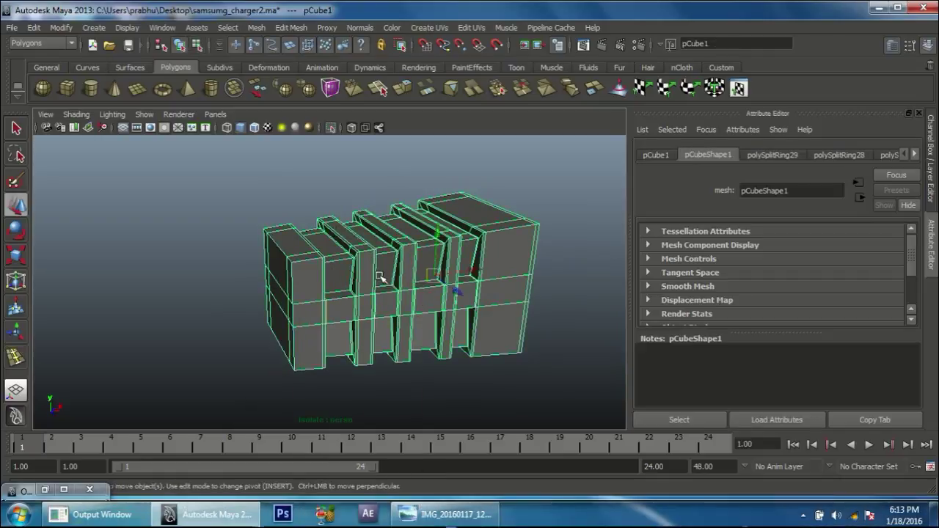
key("3")
left_click(580, 285)
mouse_move(480, 283)
left_mouse_down("alt")
mouse_move(375, 276)
mouse_move(487, 331)
mouse_move(531, 301)
mouse_move(465, 325)
mouse_move(457, 371)
mouse_move(418, 330)
left_mouse_up("alt")
right_click_drag(419, 329, 489, 380, "alt")
left_click_drag(489, 380, 315, 297, "alt")
left_click(315, 298)
scroll(390, 357, "up", 3)
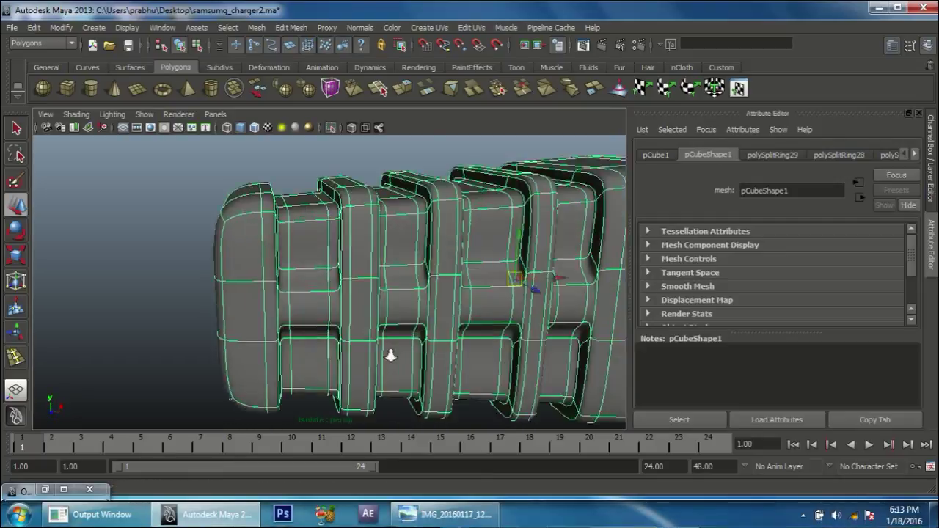
scroll(365, 323, "up", 2)
key("1")
Inspect the smoothed mesh again from the left before switching back to the blocky cage.
scroll(267, 284, "up", 3)
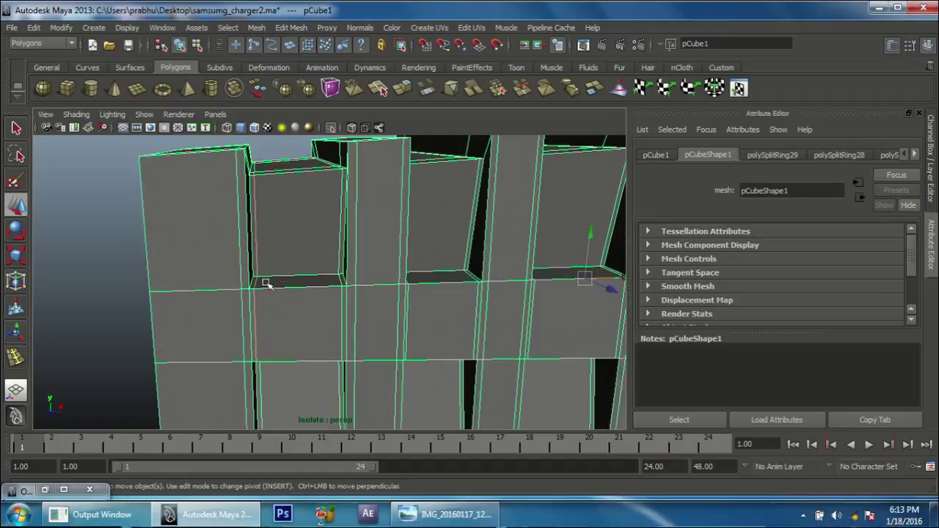
mouse_move(315, 289)
left_mouse_down("alt")
mouse_move(331, 289)
mouse_move(285, 278)
mouse_move(252, 286)
left_mouse_up("alt")
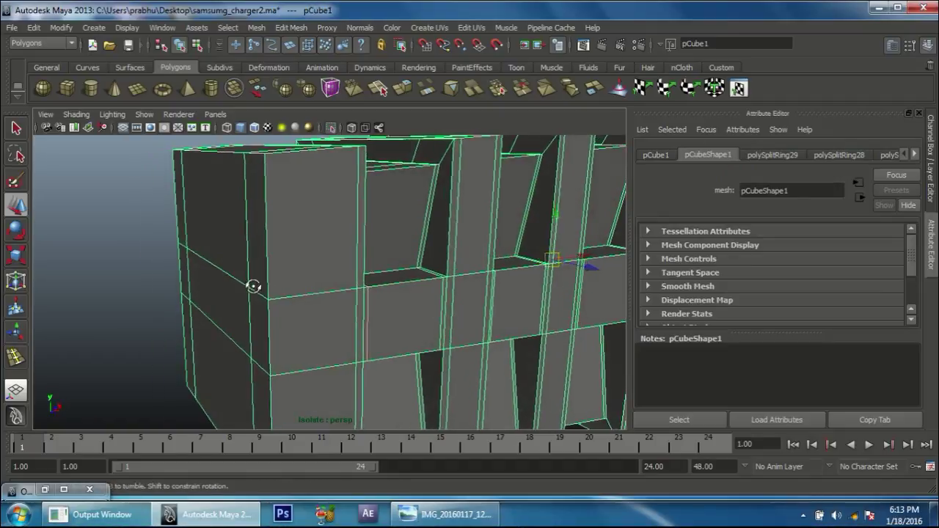
key("3")
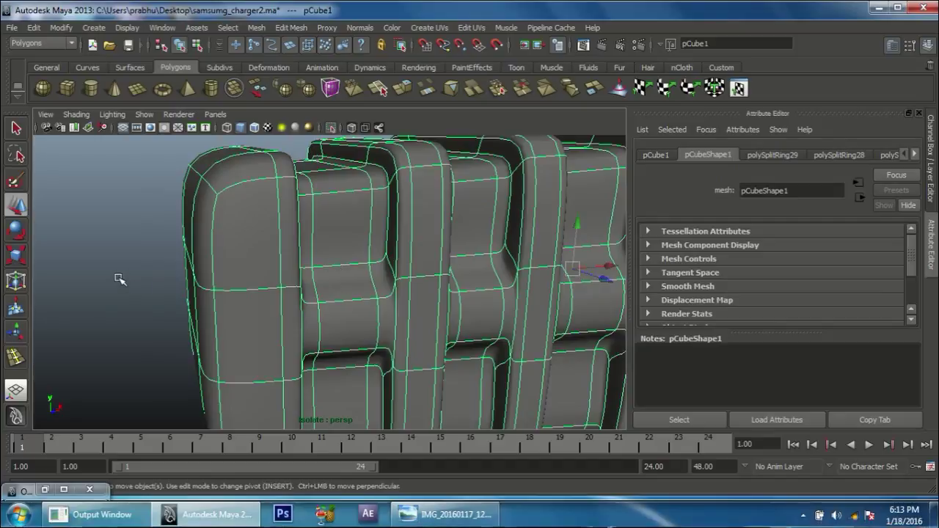
left_click(119, 279)
left_click(336, 280)
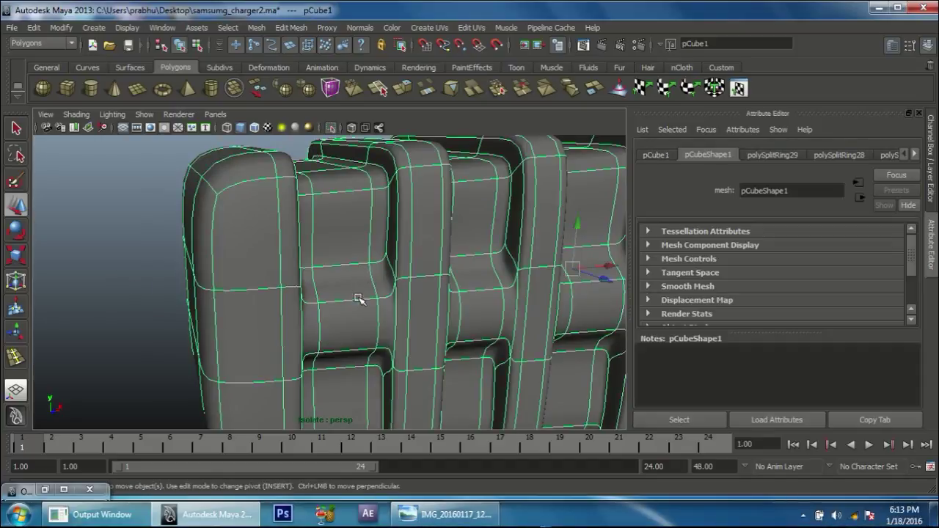
key("1")
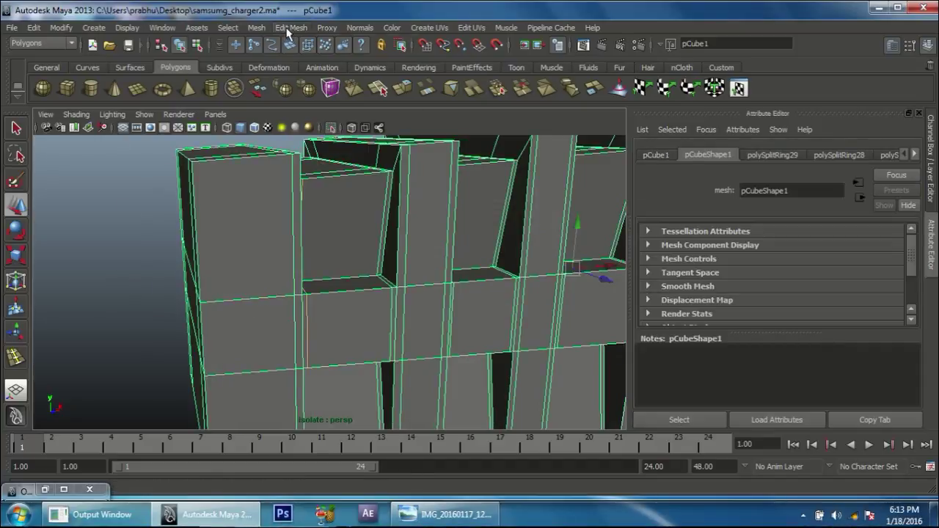
Insert edge loops near the rib bottoms and across the ribs with the Insert Edge Loop Tool.
left_click(290, 28)
left_click(312, 155)
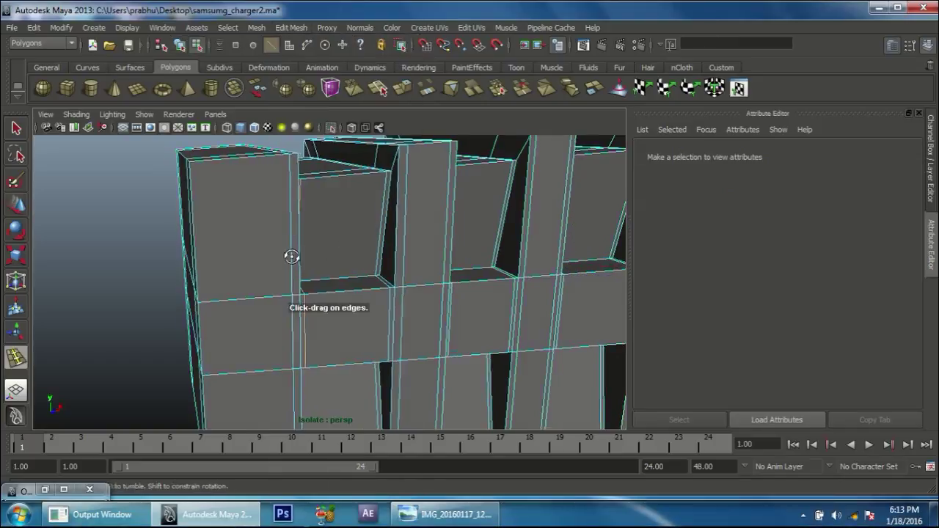
scroll(291, 256, "up", 5)
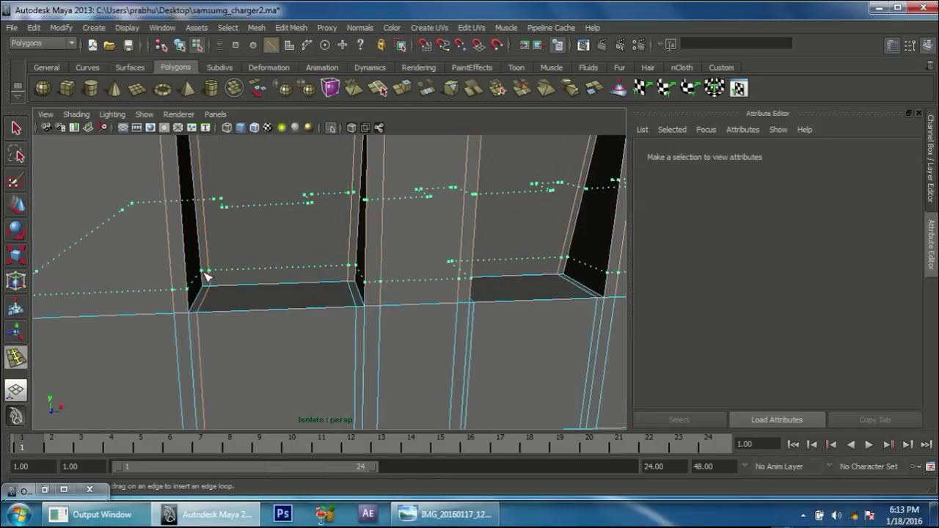
left_click(356, 301)
mouse_move(356, 300)
left_mouse_down("alt")
mouse_move(271, 242)
mouse_move(266, 300)
mouse_move(220, 246)
left_mouse_up("alt")
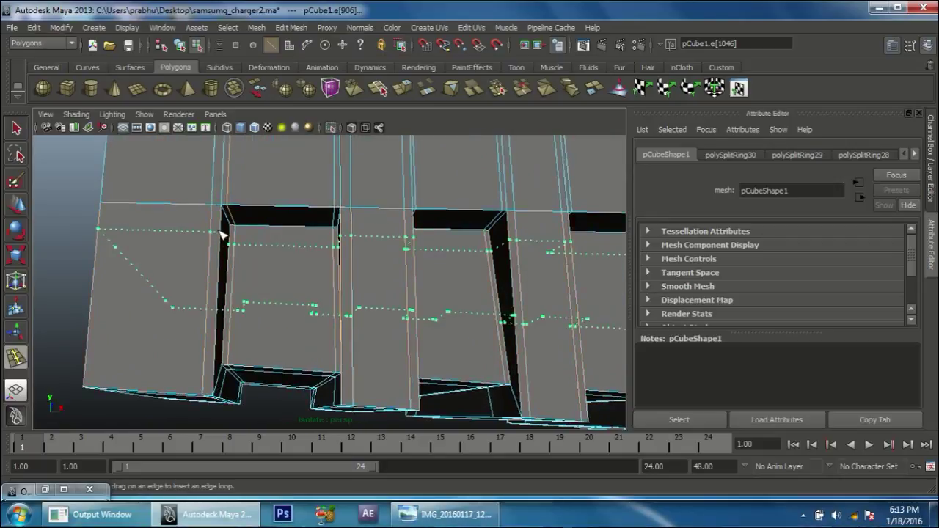
left_click(334, 242)
right_click_drag(334, 243, 237, 294, "alt")
left_click_drag(237, 293, 283, 310, "alt")
Check the new loops in smooth preview, then reselect the mesh in cage display.
key("w")
right_click(361, 232)
right_click_drag(361, 232, 420, 215)
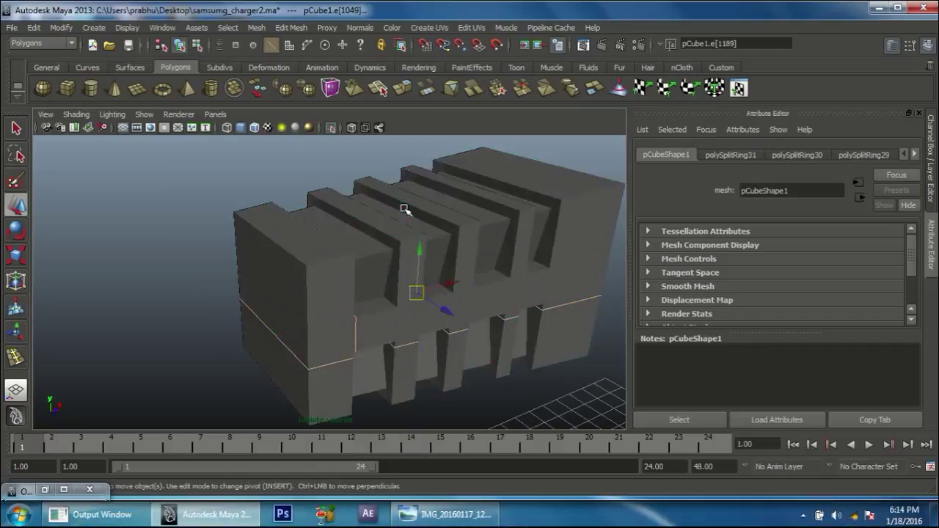
key("3")
left_click_drag(267, 321, 151, 301, "alt")
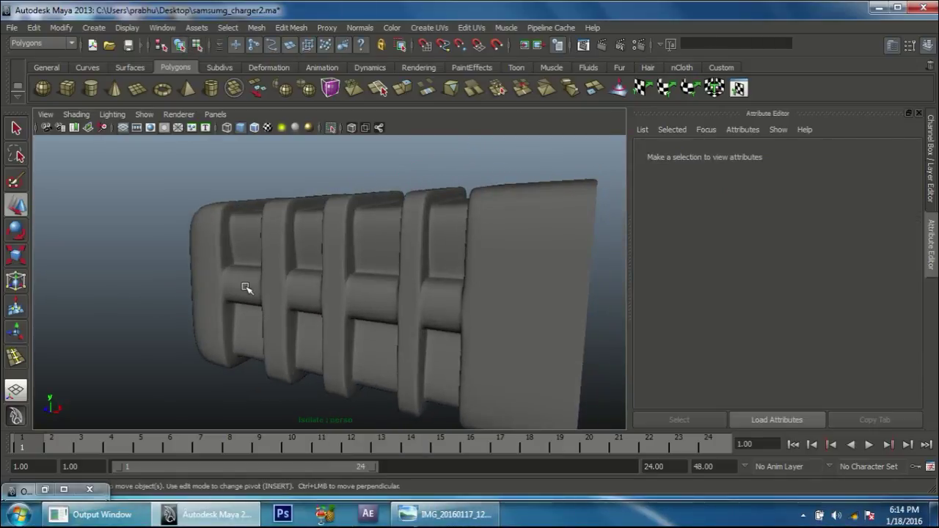
left_click(503, 283)
key("1")
left_click_drag(503, 283, 369, 335, "alt")
scroll(334, 337, "up", 3)
scroll(334, 337, "up", 3)
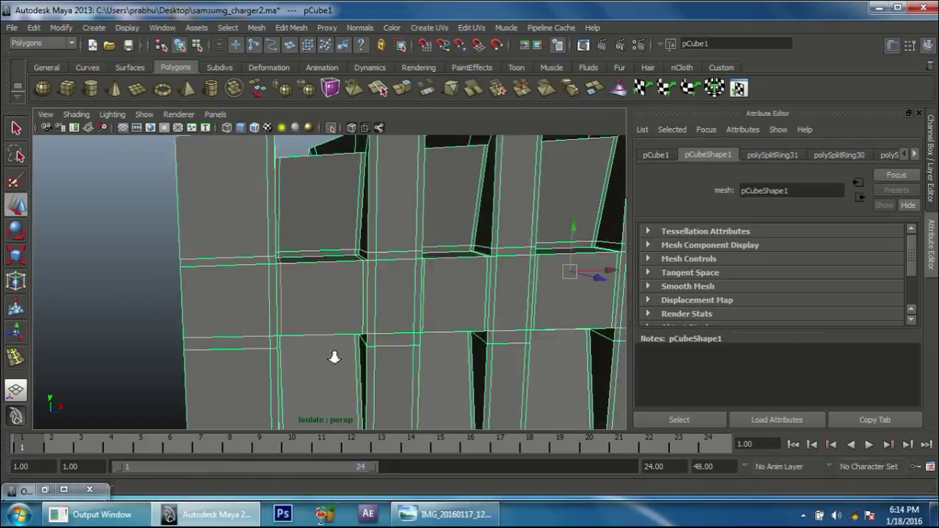
scroll(247, 336, "up", 3)
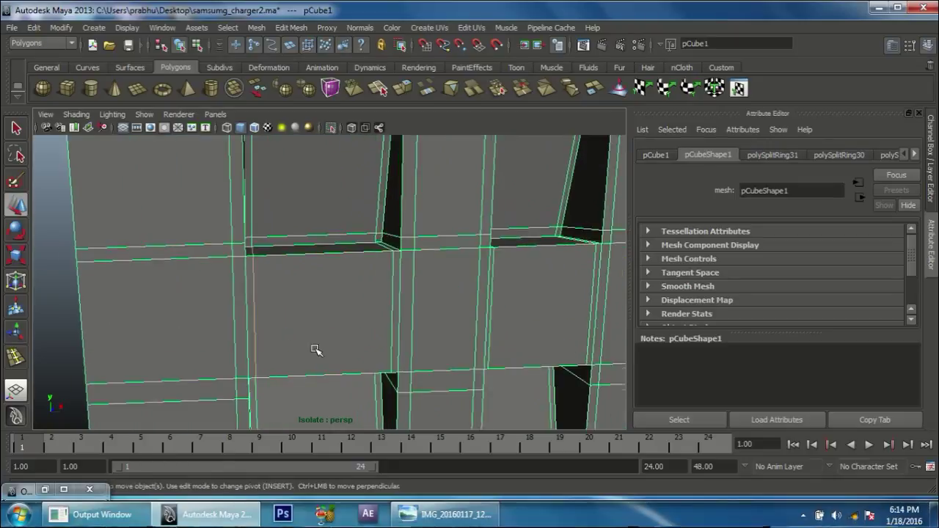
Add holding edge loops along the lower edge and under the ribs.
right_click(233, 281, "shift")
scroll(262, 360, "up", 3)
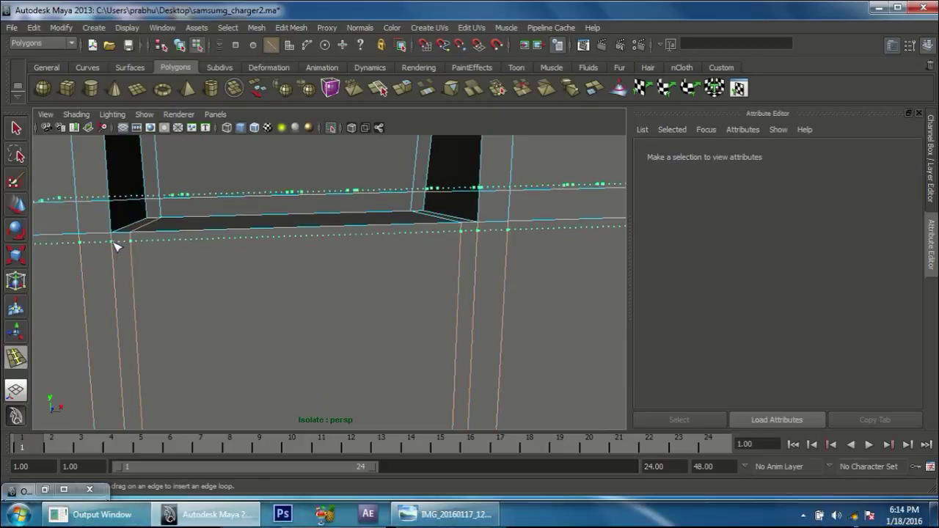
scroll(284, 296, "up", 2)
scroll(353, 225, "up", 3)
left_click(328, 299)
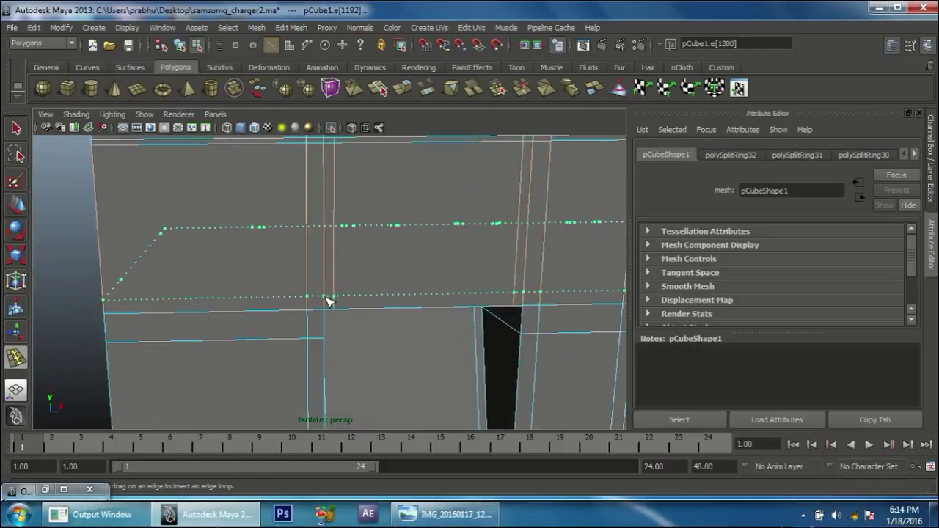
left_click(471, 292)
scroll(293, 287, "down", 3)
scroll(304, 335, "down", 2)
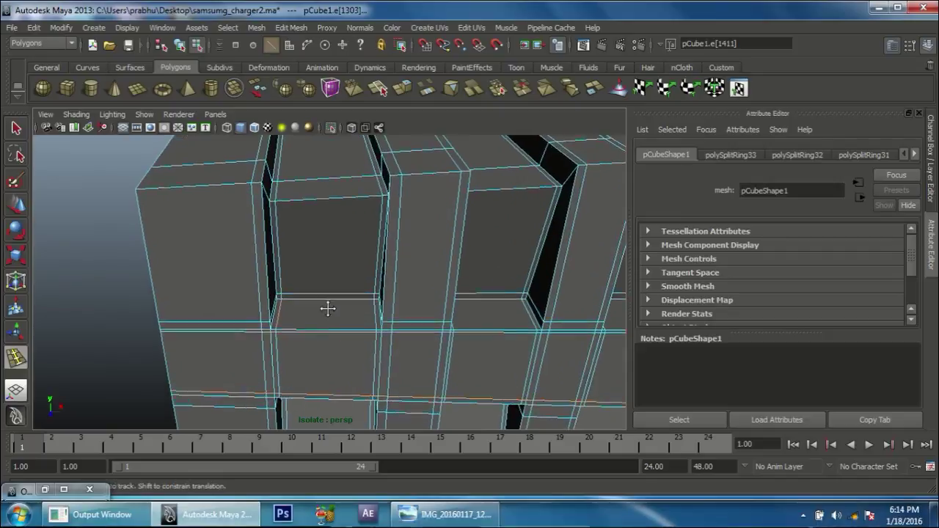
Return to object mode and view the result with smooth preview.
key("w")
right_click(316, 319)
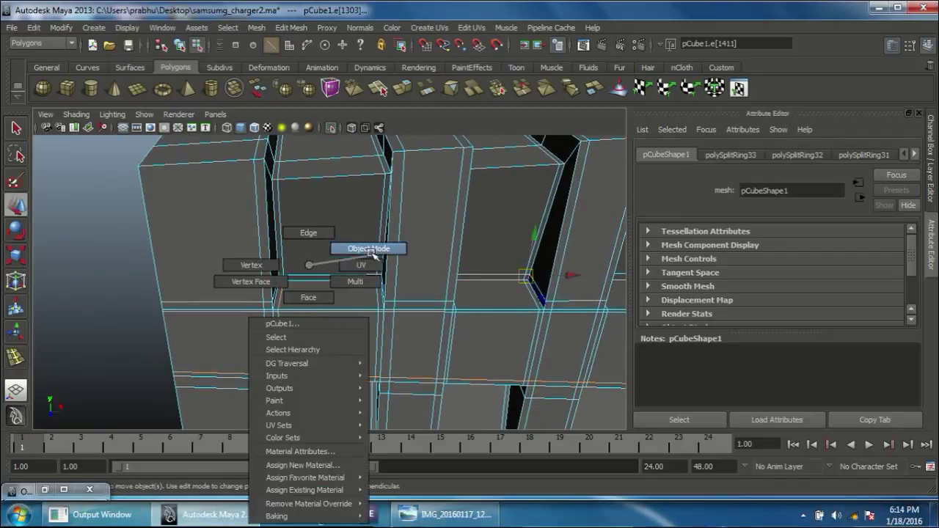
left_click(370, 249)
key("3")
scroll(385, 341, "down", 3)
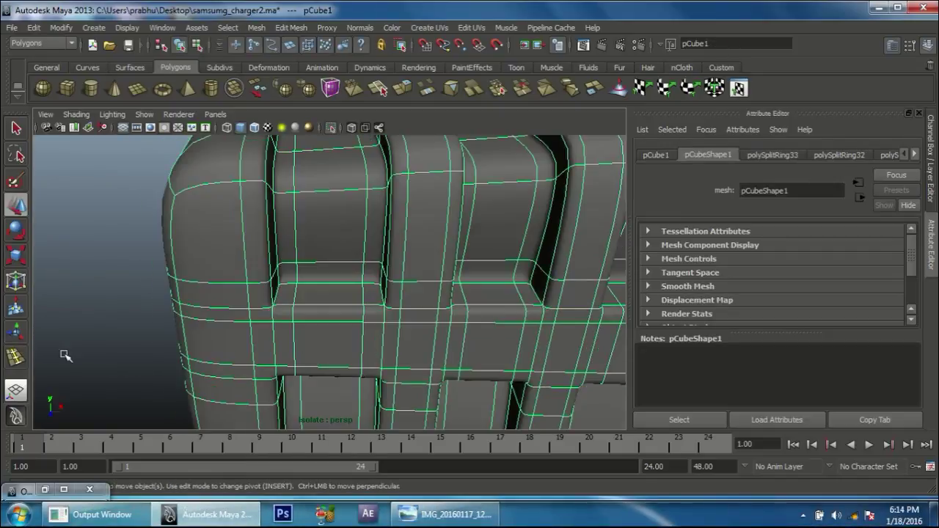
left_click(65, 355)
Orbit to a three-quarter view, reselect the mesh and revert to cage display.
mouse_move(147, 330)
left_mouse_down("alt")
mouse_move(272, 279)
mouse_move(538, 283)
left_mouse_up("alt")
right_click_drag(538, 283, 366, 294, "alt")
mouse_move(367, 294)
left_mouse_down("alt")
mouse_move(335, 287)
mouse_move(462, 314)
mouse_move(437, 305)
mouse_move(398, 310)
left_mouse_up("alt")
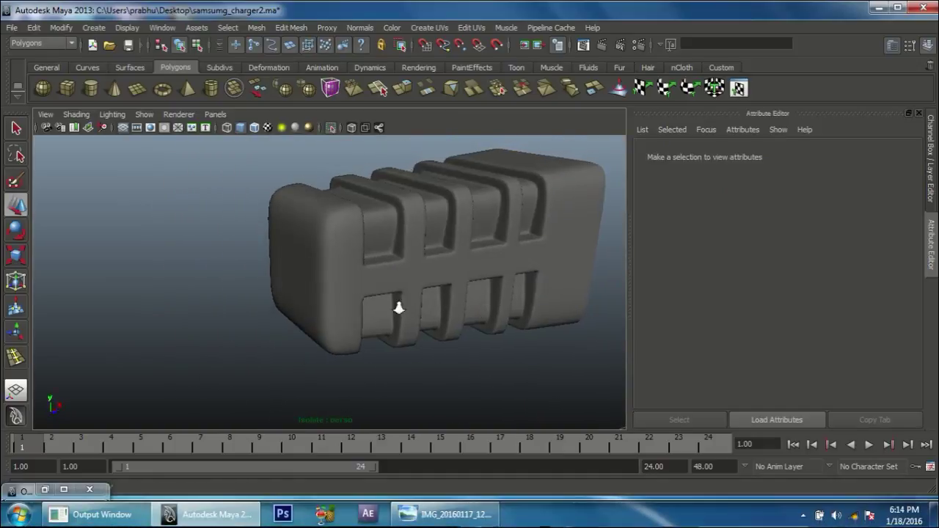
mouse_move(398, 310)
right_mouse_down("alt")
mouse_move(350, 321)
mouse_move(384, 367)
right_mouse_up("alt")
left_click(392, 289)
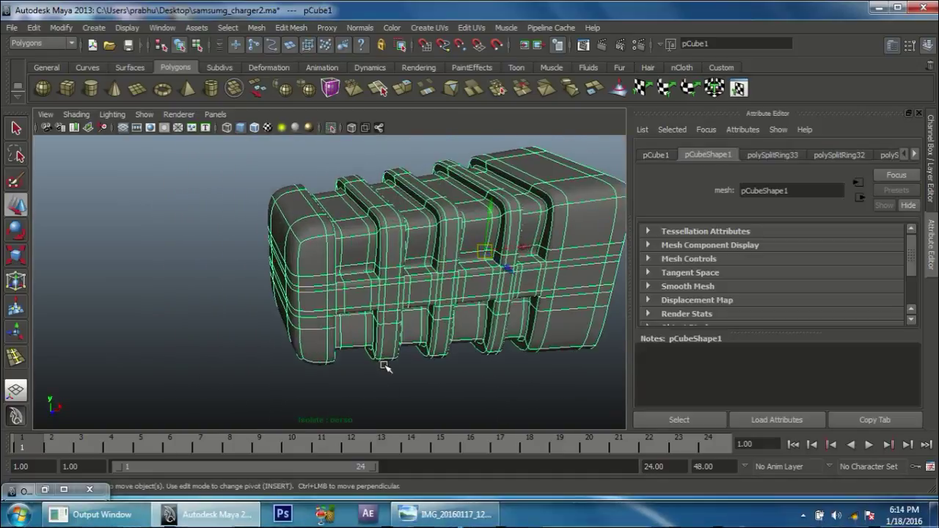
key("1")
left_click_drag(374, 354, 308, 251, "alt")
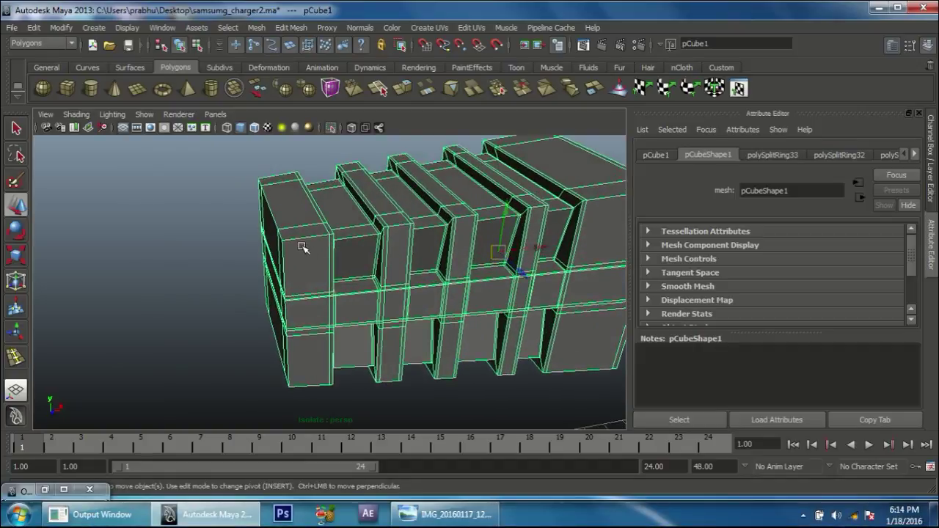
Insert an edge loop along the middle band, then return to object mode to review.
right_click_drag(305, 245, 284, 260, "shift")
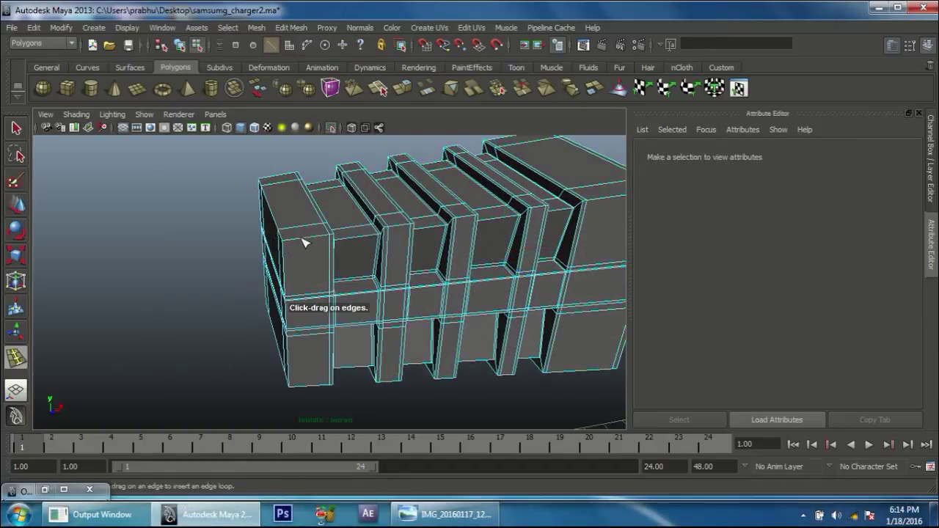
left_click(316, 267)
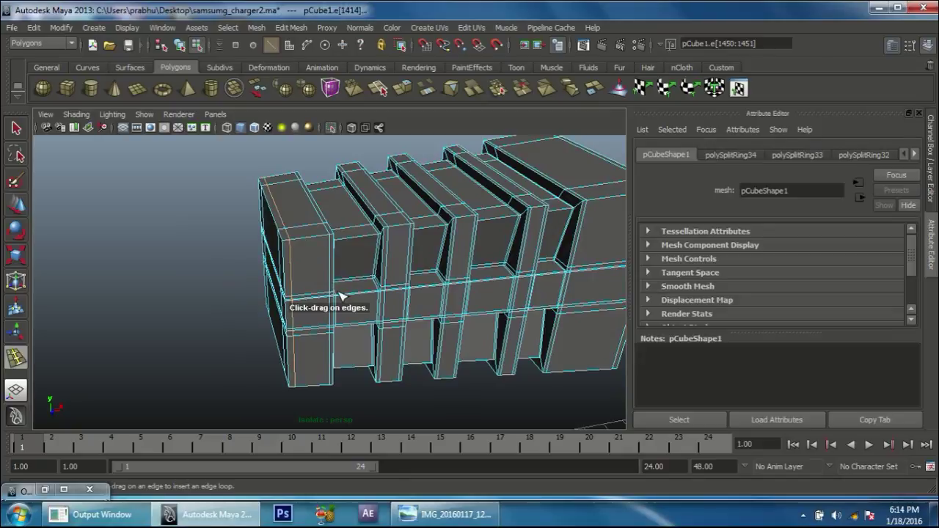
key("w")
right_click(389, 253)
left_click(432, 236)
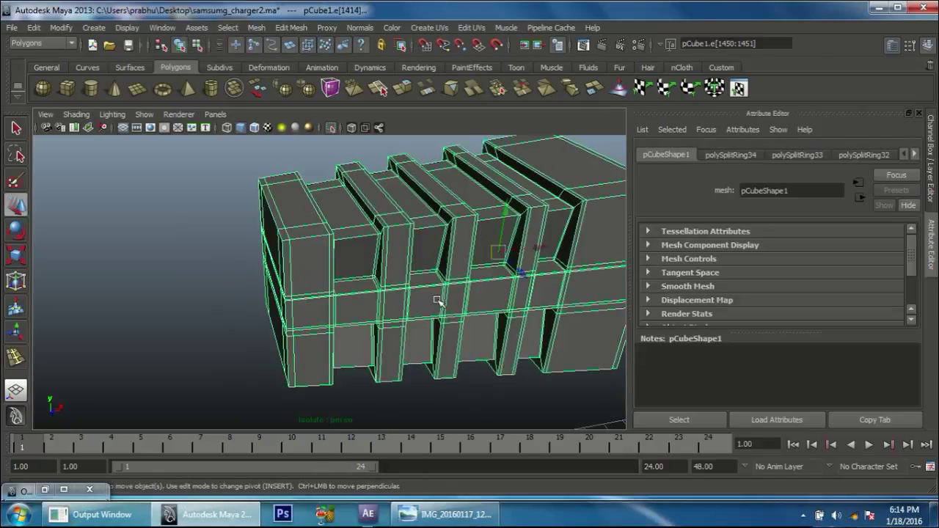
left_click_drag(477, 424, 494, 392, "alt")
left_click(494, 392)
scroll(532, 378, "down", 3)
mouse_move(352, 328)
left_mouse_down("alt")
mouse_move(221, 342)
mouse_move(212, 266)
mouse_move(234, 223)
mouse_move(266, 342)
mouse_move(330, 235)
mouse_move(414, 349)
left_mouse_up("alt")
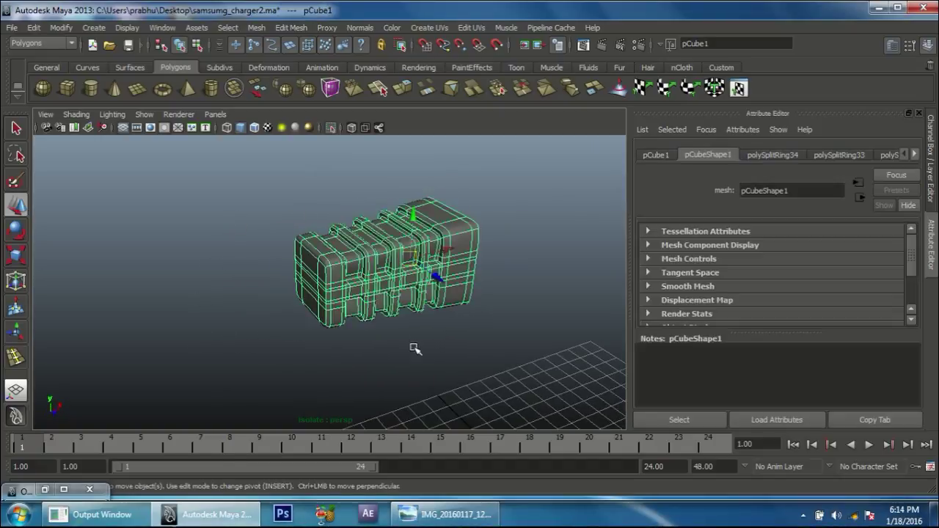
Turn Isolate Select off, select the ribbed piece beside the charger, and bring up the charger photo.
left_click(331, 129)
mouse_move(333, 147)
left_mouse_down("alt")
mouse_move(272, 247)
mouse_move(247, 227)
mouse_move(221, 242)
mouse_move(426, 243)
mouse_move(383, 254)
mouse_move(223, 255)
mouse_move(404, 283)
mouse_move(356, 231)
mouse_move(405, 293)
mouse_move(253, 176)
left_mouse_up("alt")
left_click(221, 242)
left_click(254, 178)
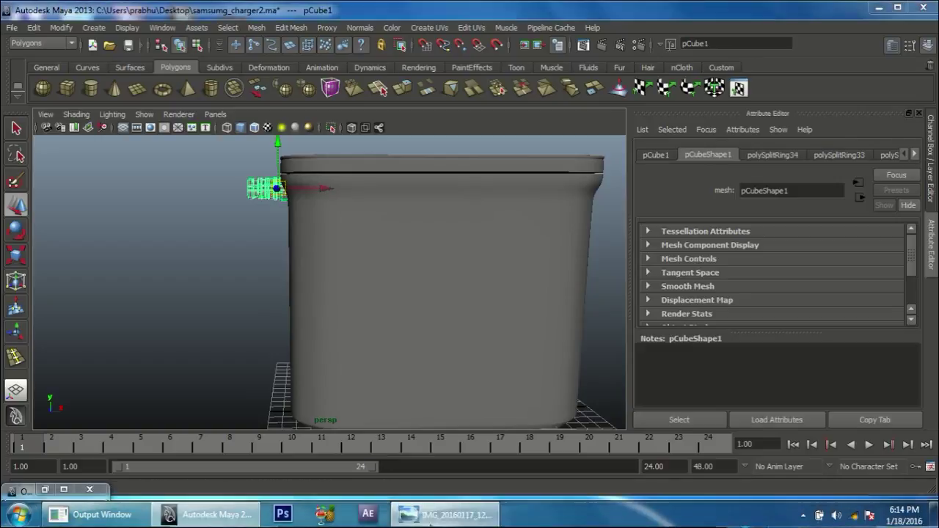
left_click(448, 514)
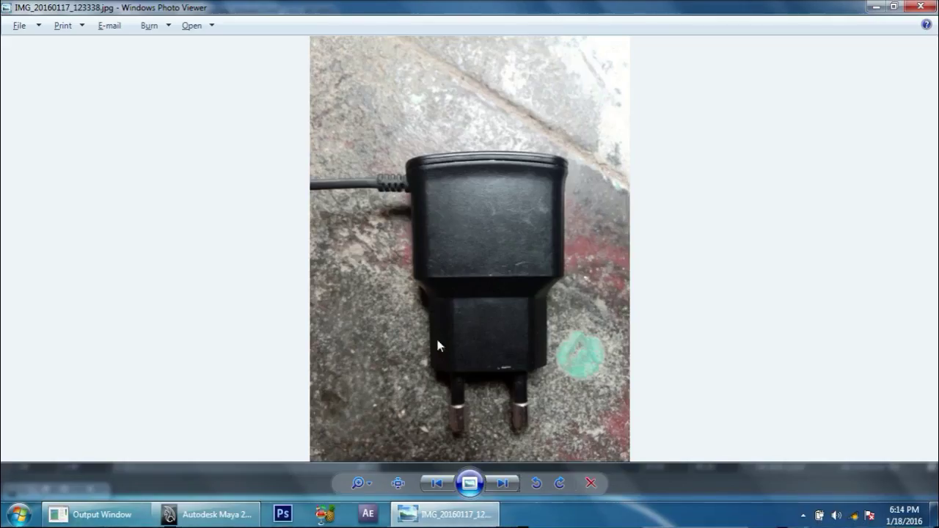
Minimize the charger photo, orbit closer to the charger in Maya, and clear the selection.
left_click(453, 514)
mouse_move(373, 325)
left_mouse_down("alt")
mouse_move(398, 224)
mouse_move(528, 309)
mouse_move(411, 350)
mouse_move(438, 377)
mouse_move(479, 365)
mouse_move(419, 287)
mouse_move(384, 390)
mouse_move(445, 322)
mouse_move(482, 344)
mouse_move(441, 284)
left_mouse_up("alt")
left_click(528, 310)
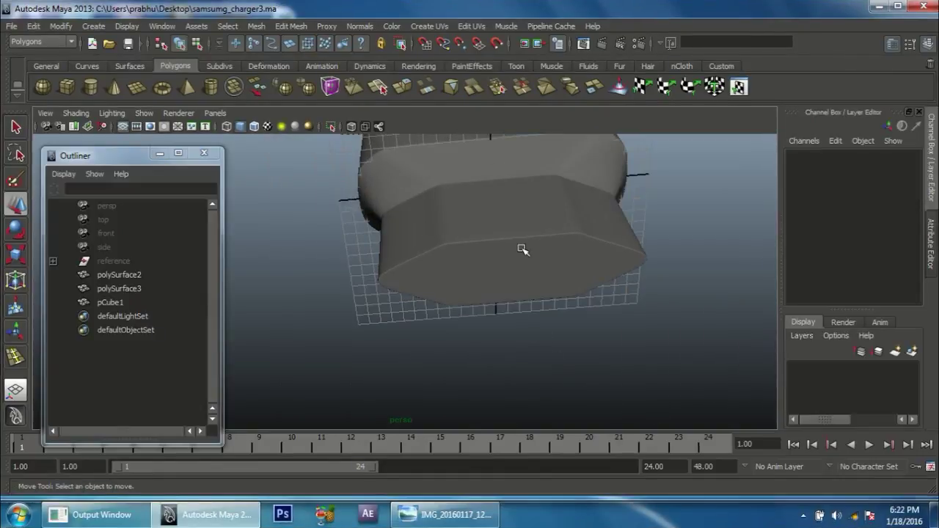
Recentre the view on the charger and switch the viewport to wireframe display.
mouse_move(520, 250)
left_mouse_down("alt")
mouse_move(556, 247)
mouse_move(520, 260)
left_mouse_up("alt")
mouse_move(636, 291)
left_mouse_down("alt")
mouse_move(541, 265)
mouse_move(540, 283)
left_mouse_up("alt")
key("space")
mouse_move(535, 314)
right_mouse_down("alt")
mouse_move(413, 247)
mouse_move(325, 274)
mouse_move(482, 161)
mouse_move(455, 385)
right_mouse_up("alt")
mouse_move(455, 384)
left_mouse_down("alt")
mouse_move(488, 306)
mouse_move(518, 338)
left_mouse_up("alt")
key("4")
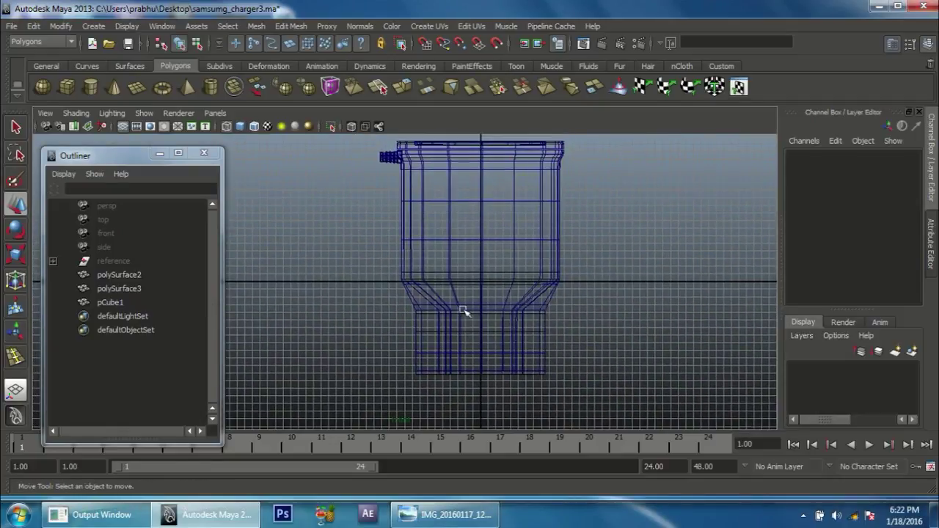
left_click(93, 25)
mouse_move(126, 60)
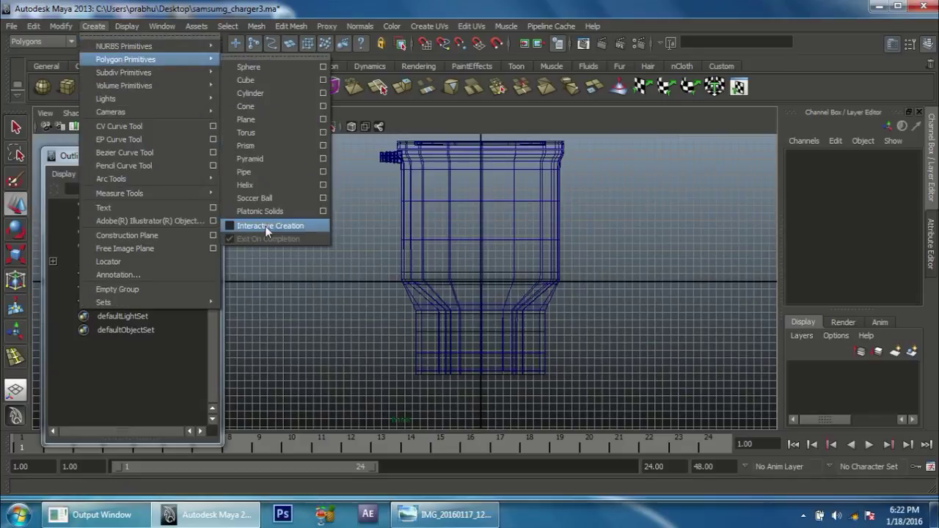
Create a polygon cylinder, stretch it taller in Y, and place it below the charger's base.
left_click(266, 98)
left_click_drag(461, 307, 448, 331, "alt")
left_click_drag(488, 403, 498, 359, "alt")
key("r")
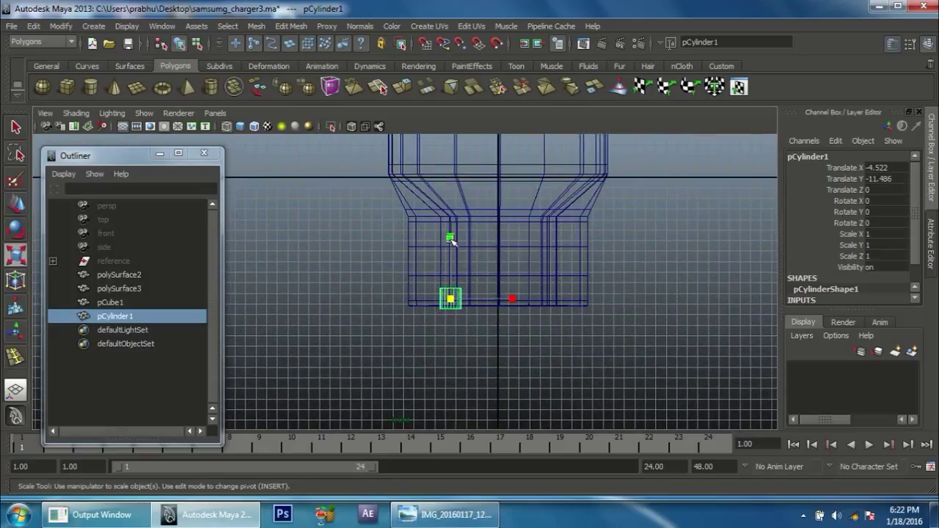
left_click_drag(449, 239, 464, 66)
key("w")
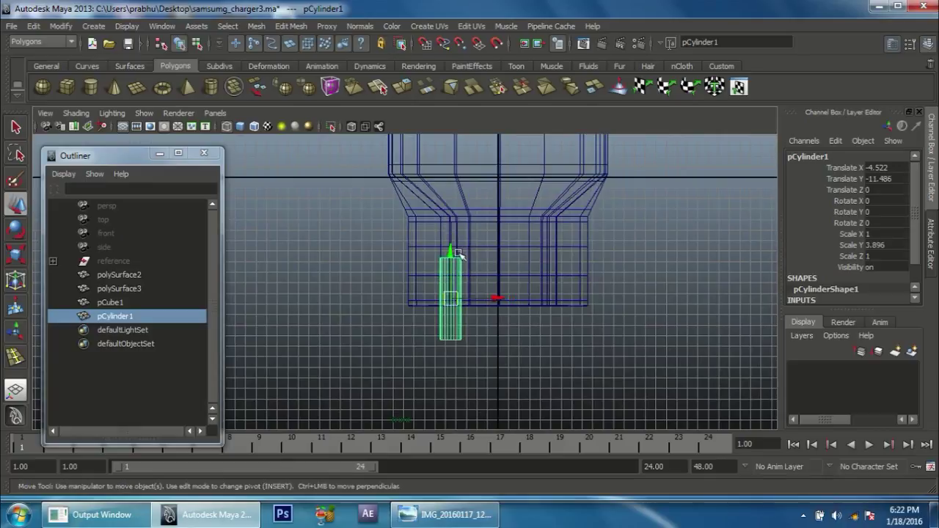
left_click_drag(450, 250, 450, 281)
scroll(507, 276, "down", 2)
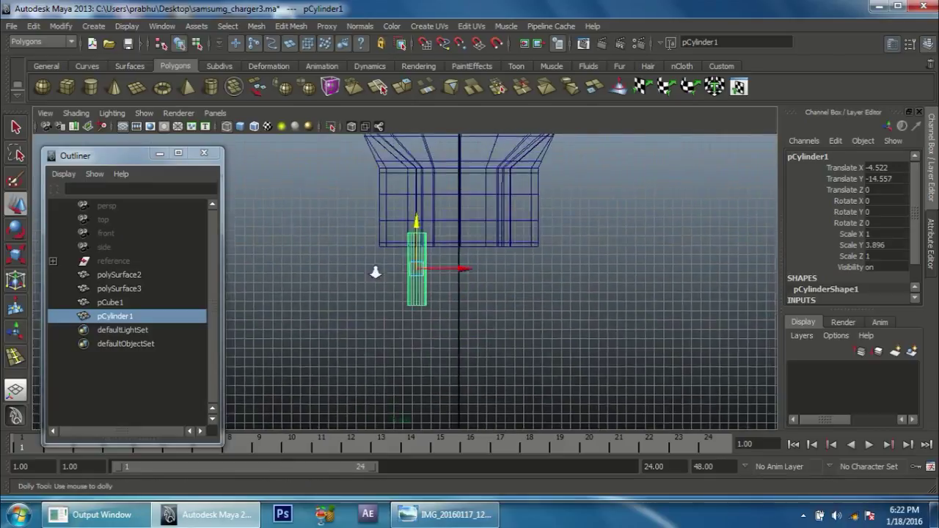
middle_click_drag(373, 269, 507, 291, "alt")
left_click_drag(485, 266, 476, 267)
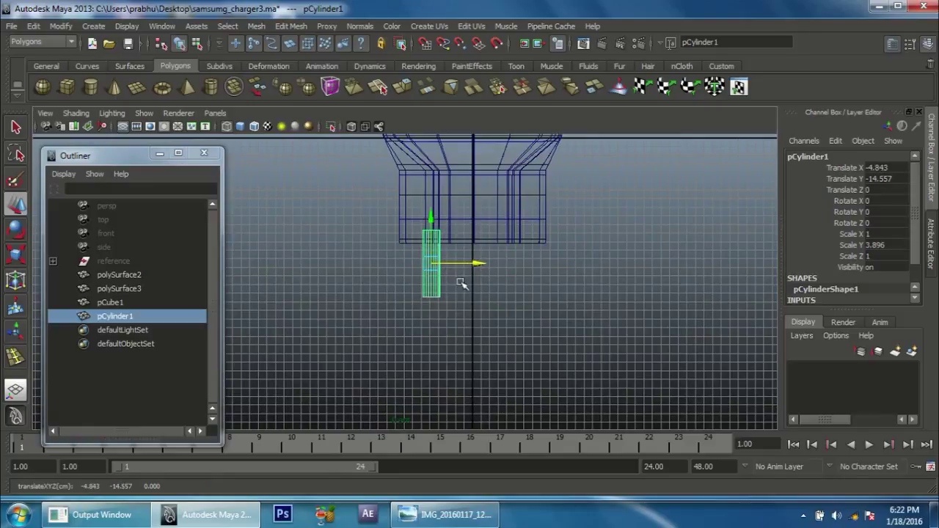
Pull the cylinder's bottom ring of vertices down to lengthen it.
left_click_drag(471, 305, 499, 314, "alt")
right_click_drag(499, 314, 440, 267)
left_click_drag(550, 343, 411, 289)
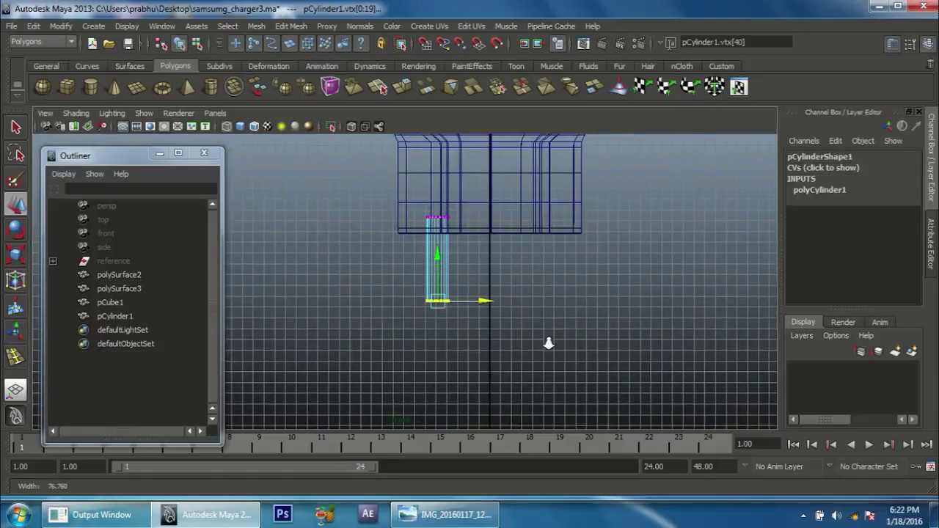
left_click_drag(436, 253, 439, 312)
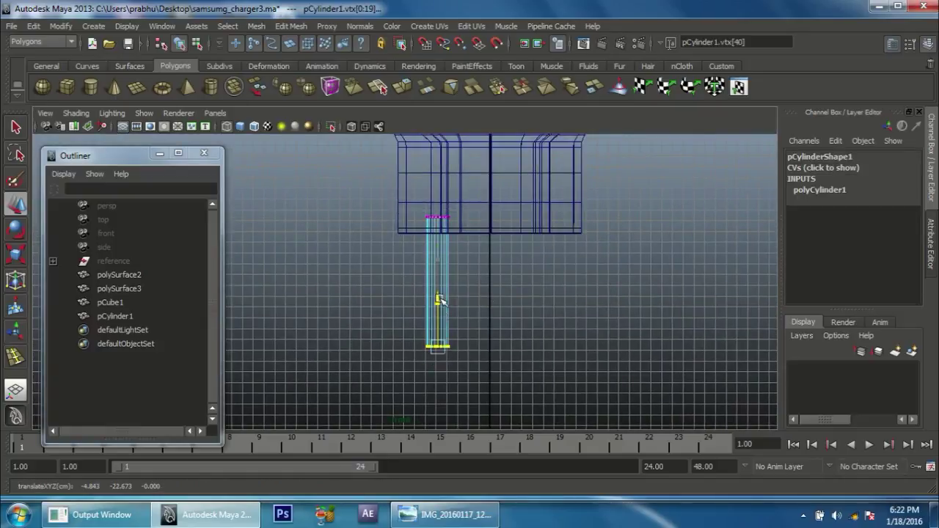
right_click_drag(444, 262, 499, 245)
mouse_move(405, 279)
left_mouse_down("alt")
mouse_move(502, 321)
mouse_move(555, 303)
mouse_move(363, 303)
mouse_move(503, 311)
mouse_move(346, 319)
mouse_move(408, 315)
left_mouse_up("alt")
Switch to the perspective view with solid shading and isolate the cylinder.
key("space")
left_click(517, 317)
middle_click_drag(408, 315, 519, 287, "alt")
mouse_move(519, 287)
left_mouse_down("alt")
mouse_move(499, 318)
mouse_move(597, 331)
left_mouse_up("alt")
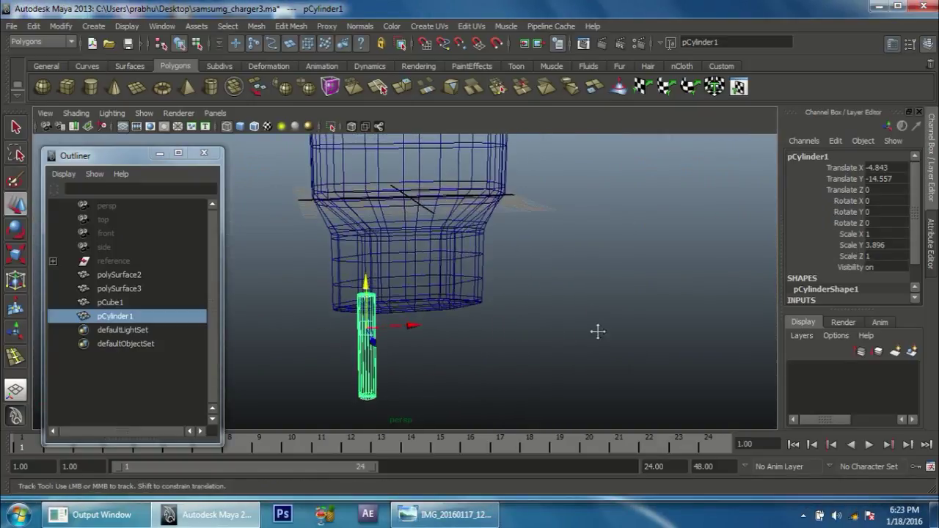
middle_click_drag(597, 331, 599, 330, "alt")
key("5")
mouse_move(587, 349)
left_mouse_down("alt")
mouse_move(566, 358)
mouse_move(356, 201)
mouse_move(549, 335)
left_mouse_up("alt")
left_click(331, 126)
Orbit and zoom in on the isolated cylinder's top cap.
mouse_move(550, 335)
middle_mouse_down("alt")
mouse_move(562, 398)
mouse_move(492, 294)
middle_mouse_up("alt")
right_click_drag(493, 294, 559, 332, "alt")
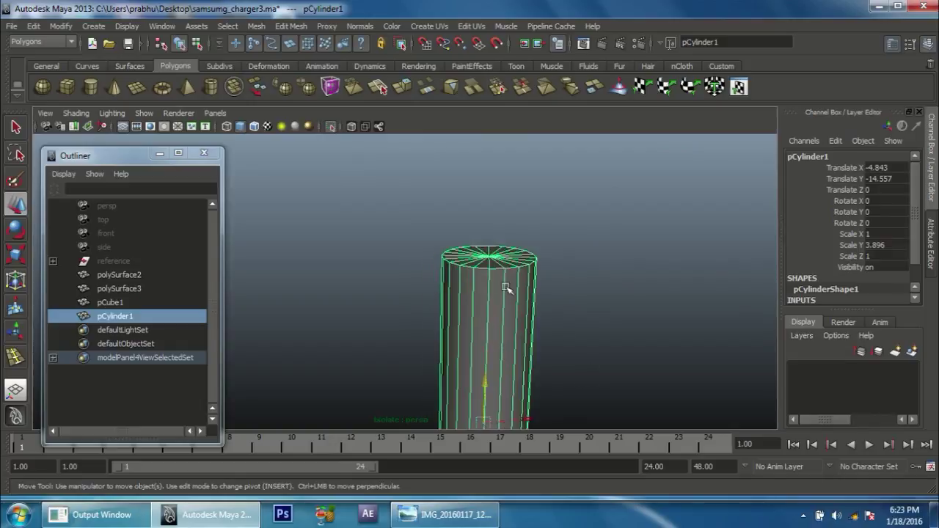
left_click_drag(507, 301, 595, 369, "alt")
middle_click_drag(595, 369, 489, 356, "alt")
right_click_drag(489, 356, 448, 291, "alt")
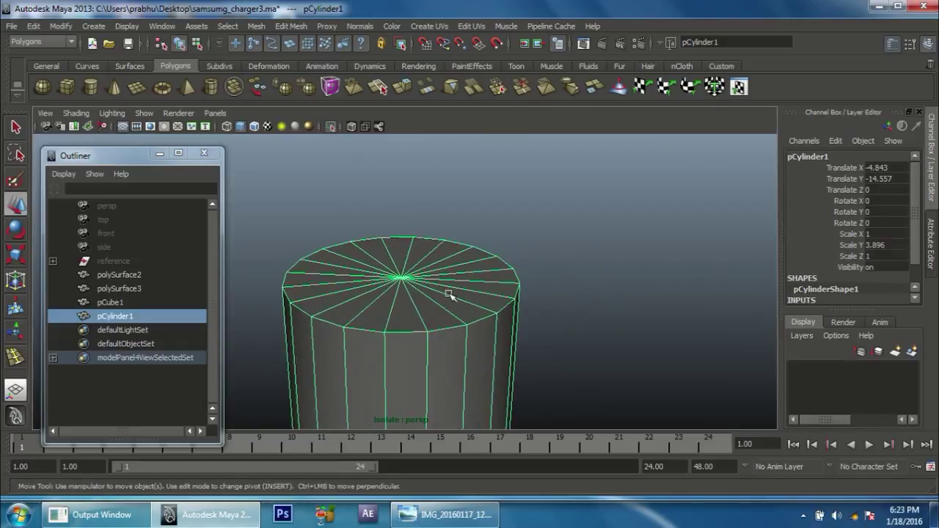
middle_click_drag(449, 291, 497, 260, "alt")
Select the cylinder's top cap faces, then clear the selection and return to object mode.
right_click_drag(495, 259, 492, 280)
left_click_drag(491, 280, 392, 242, "alt")
scroll(393, 245, "down", 3)
left_click_drag(551, 287, 337, 209)
left_click_drag(503, 339, 466, 317, "alt")
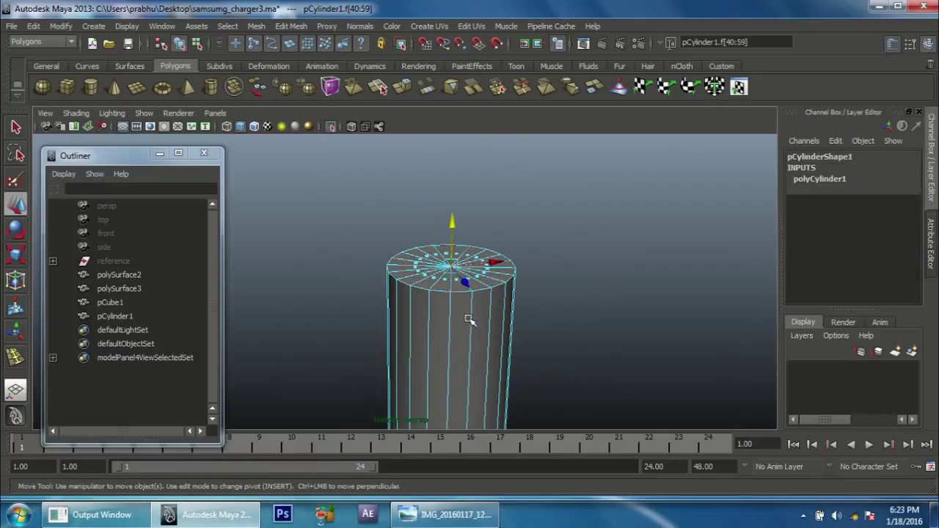
left_click(469, 319)
mouse_move(514, 346)
right_mouse_down("alt")
mouse_move(433, 262)
mouse_move(530, 341)
mouse_move(266, 245)
right_mouse_up("alt")
right_click_drag(404, 254, 369, 293)
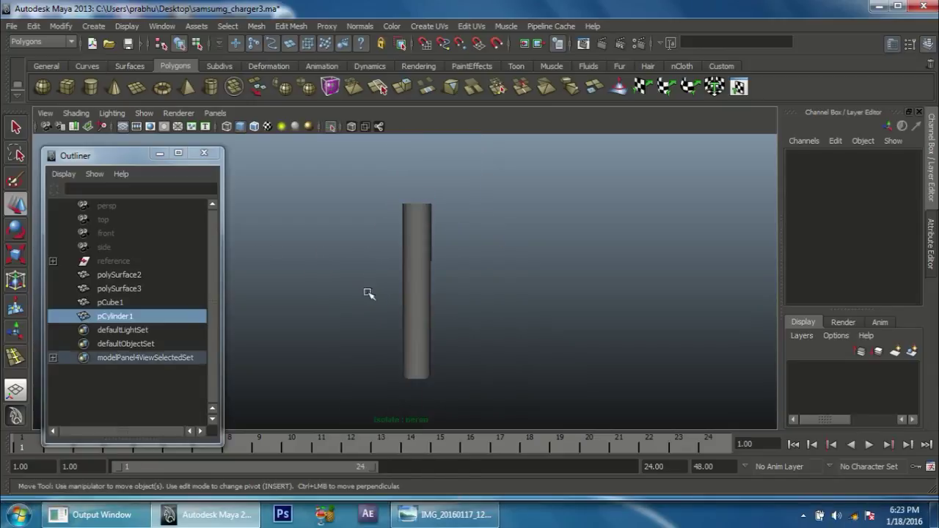
key("space")
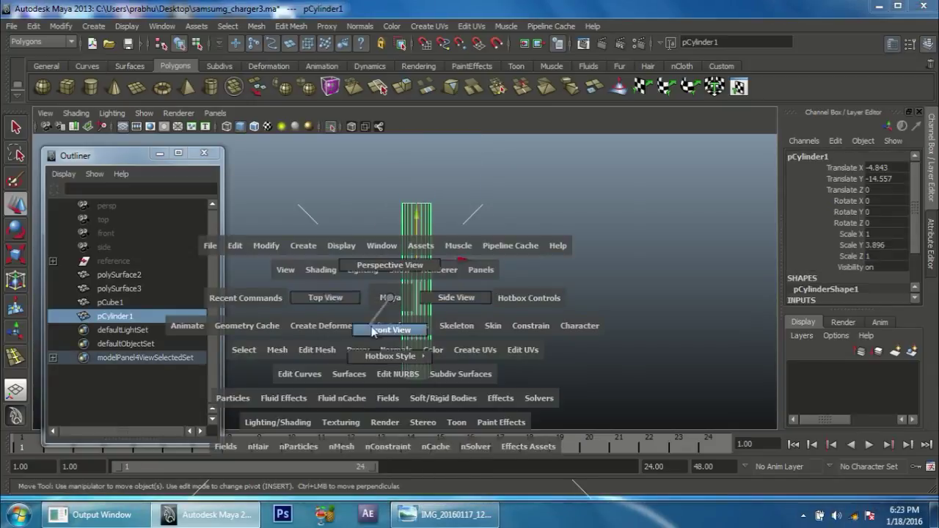
Switch to the front view and bring the charger back by turning Isolate Select off.
left_click(370, 330)
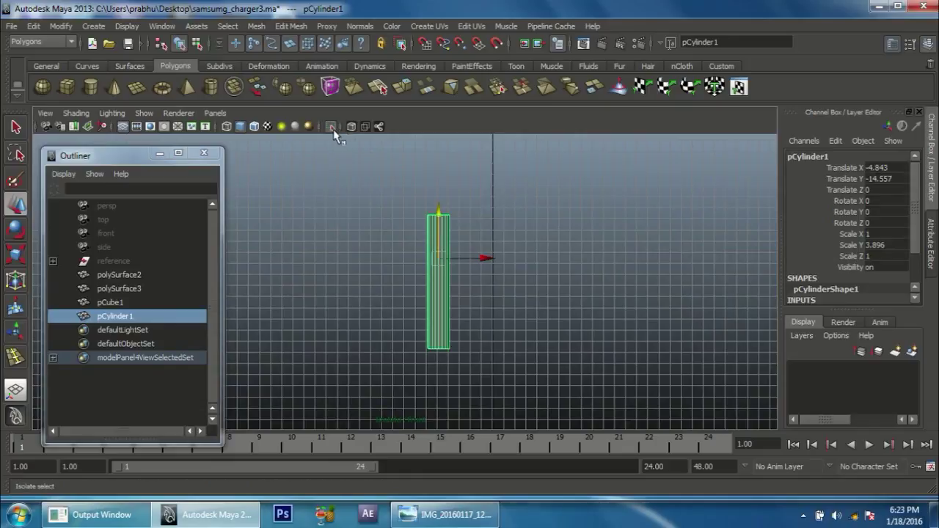
left_click(332, 128)
scroll(579, 291, "up", 3)
scroll(558, 292, "up", 1)
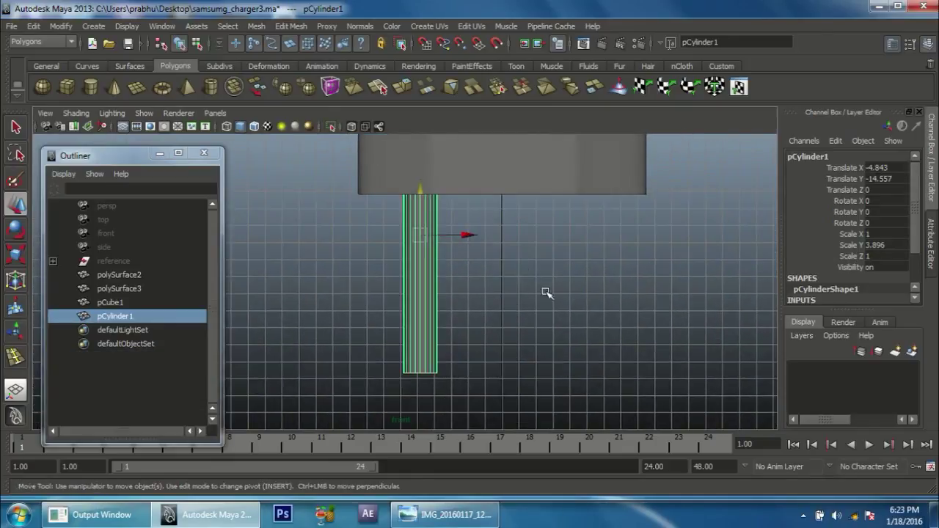
scroll(546, 292, "down", 2)
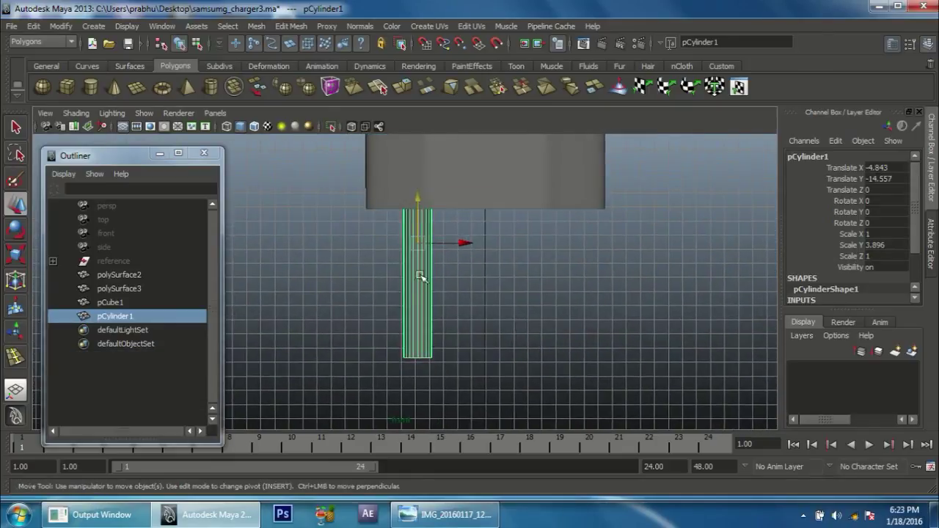
Insert two edge loops across the cylinder, one on the upper part and one lower down.
left_click(288, 26)
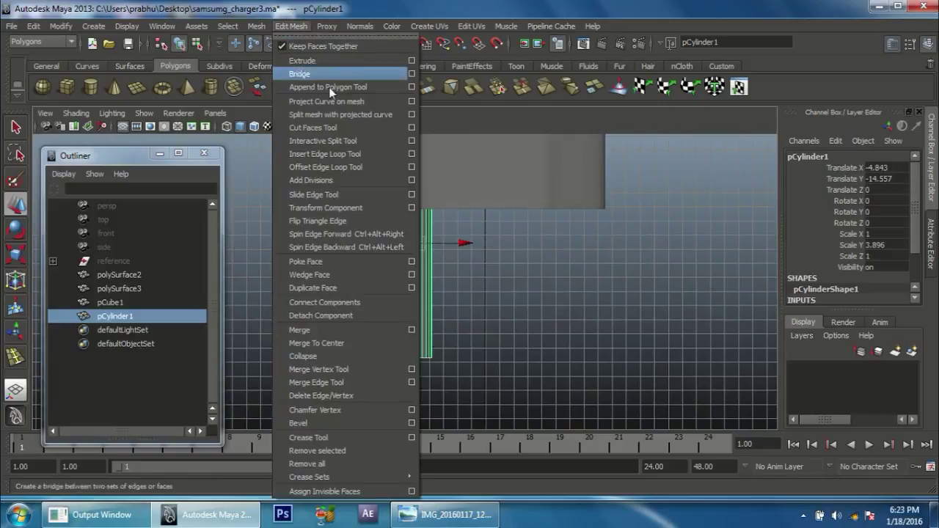
left_click(411, 154)
left_click(160, 154)
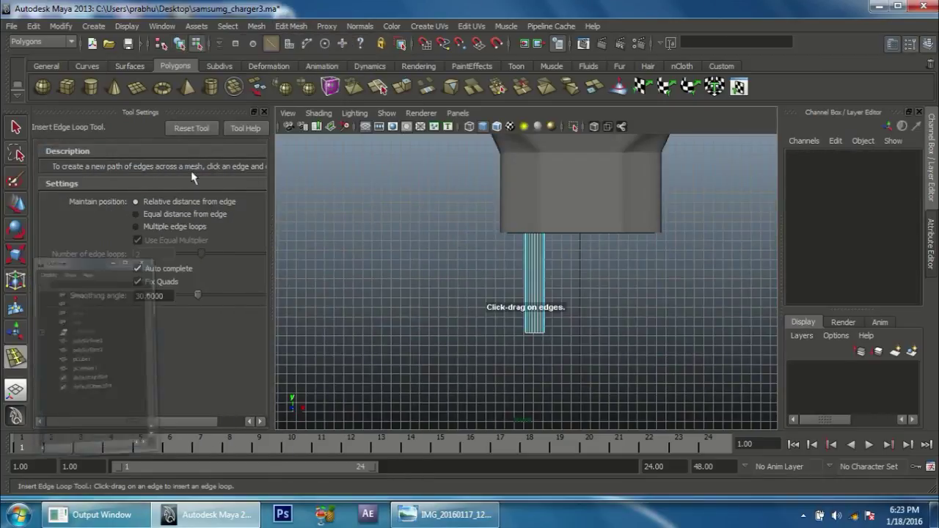
right_click_drag(507, 324, 565, 314, "alt")
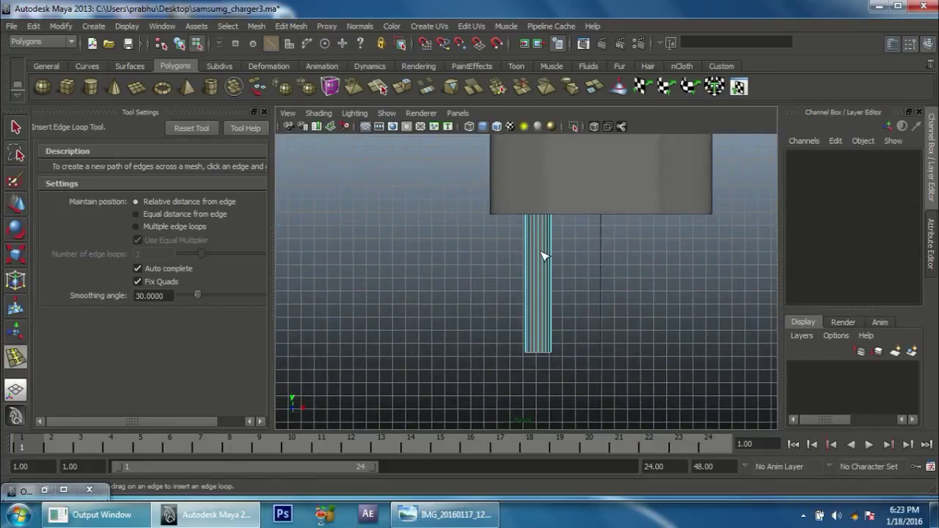
left_click(543, 254)
left_click(541, 262)
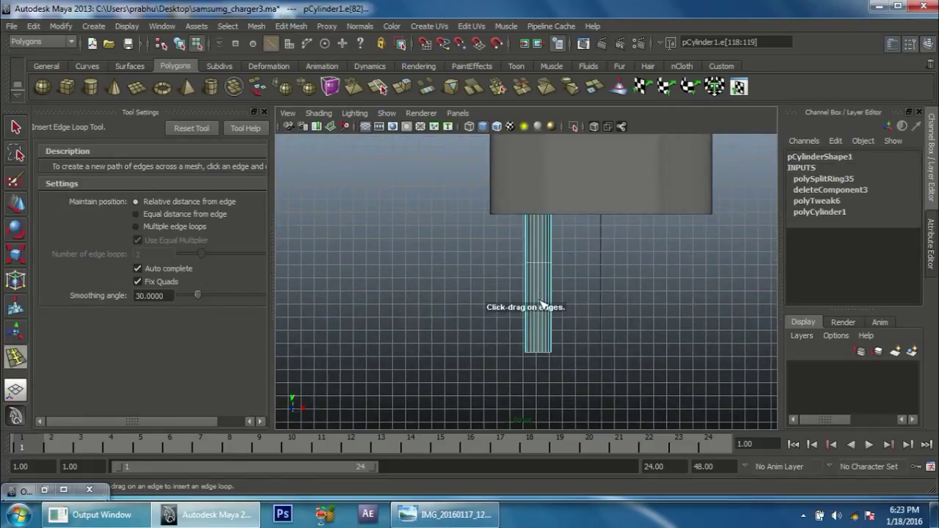
left_click(539, 309)
right_click_drag(539, 309, 637, 333, "alt")
middle_click_drag(637, 333, 562, 302, "alt")
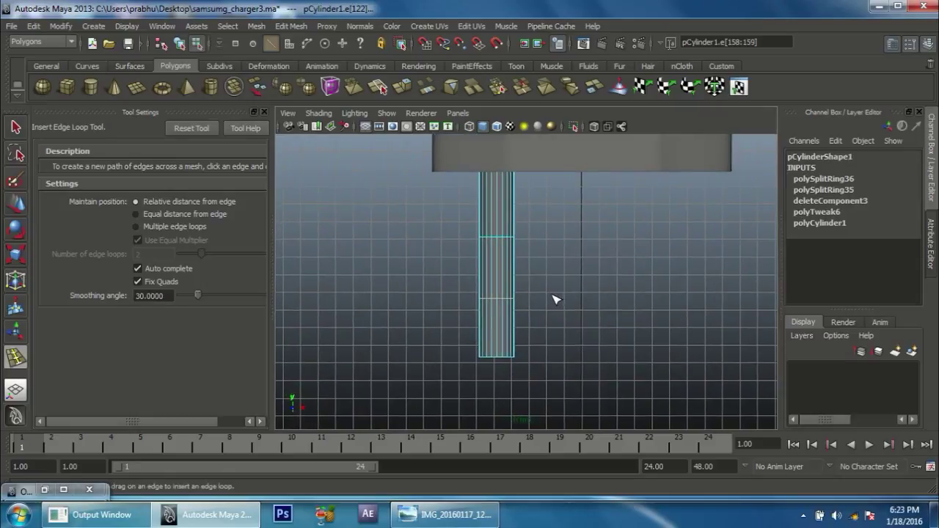
Select the band of faces between the two new edge loops.
key("e")
right_click_drag(499, 297, 501, 297)
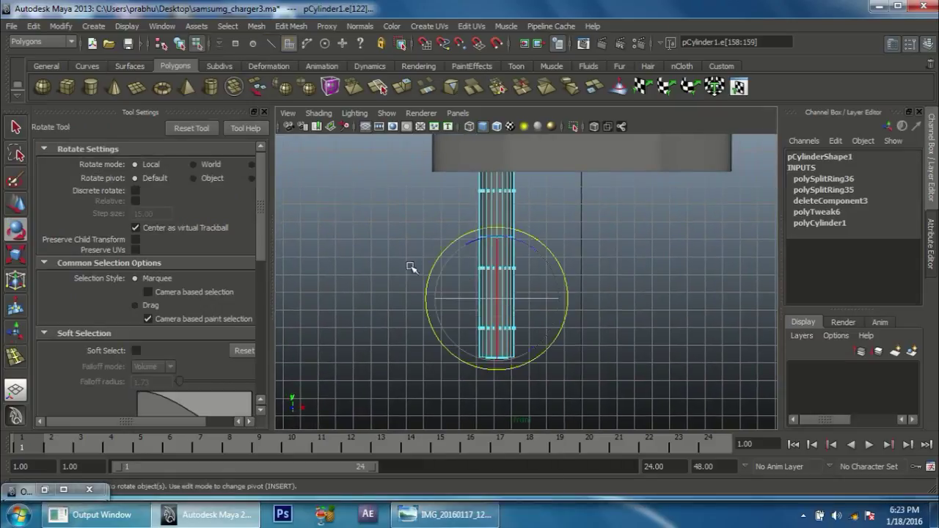
mouse_move(445, 258)
left_mouse_down()
mouse_move(545, 289)
mouse_move(554, 279)
mouse_move(691, 342)
mouse_move(607, 287)
mouse_move(634, 247)
left_mouse_up()
key("space")
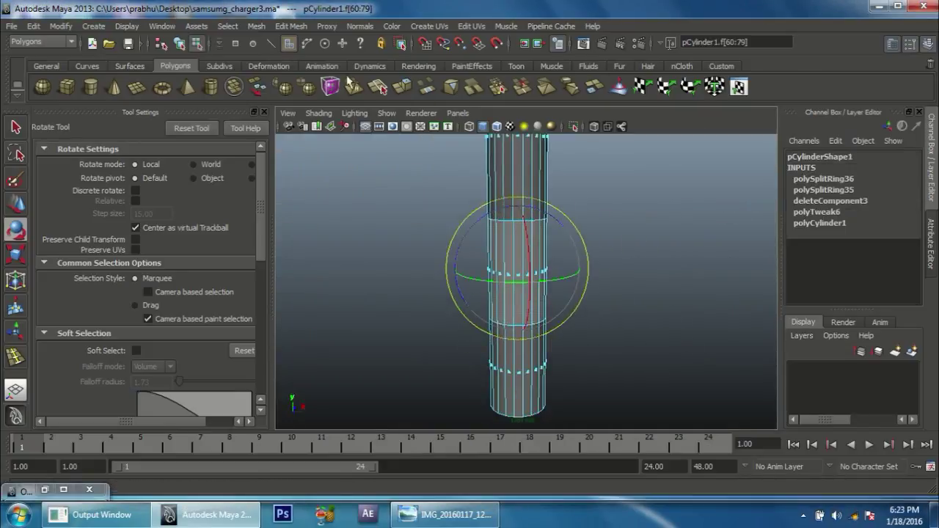
left_click(295, 28)
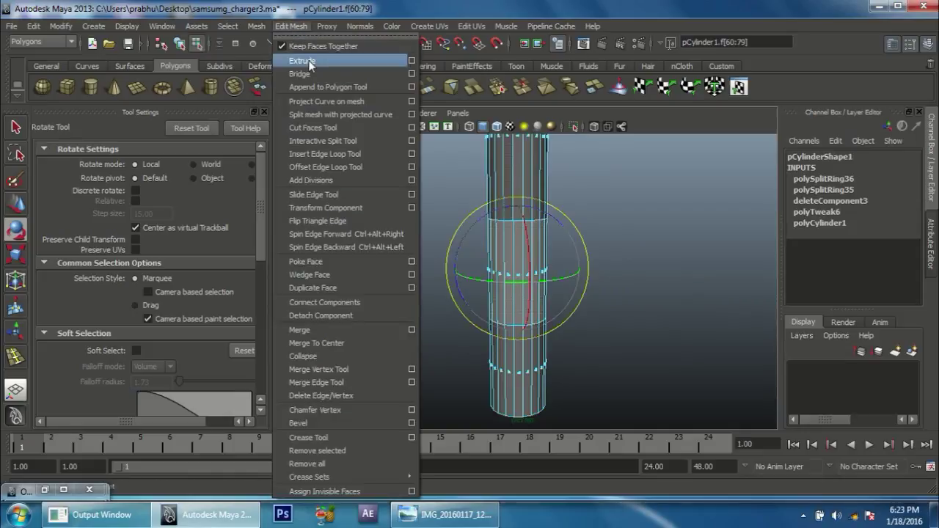
Extrude the middle band of faces and scale the extruded ring outward.
left_click(308, 61)
left_click_drag(600, 203, 690, 187, "alt")
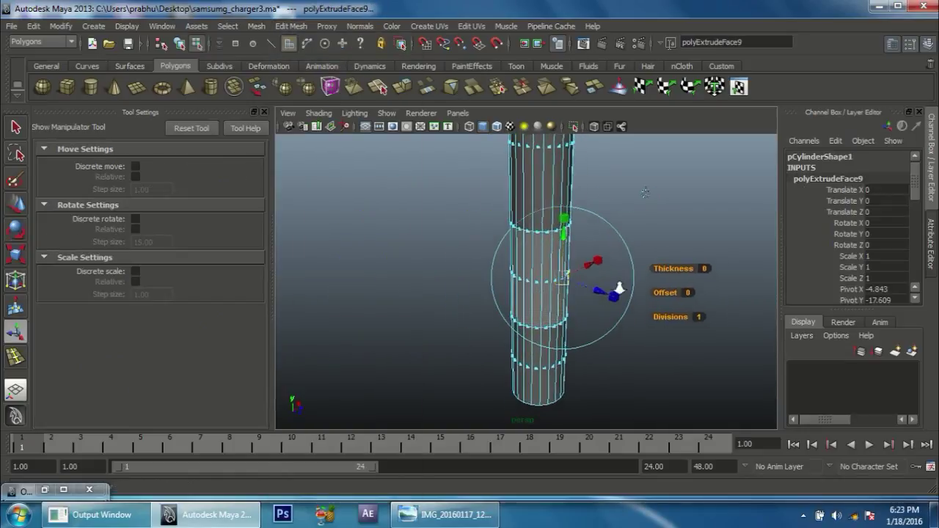
left_click_drag(643, 286, 598, 269)
mouse_move(671, 310)
right_mouse_down("alt")
mouse_move(430, 247)
mouse_move(452, 316)
mouse_move(614, 352)
mouse_move(625, 289)
right_mouse_up("alt")
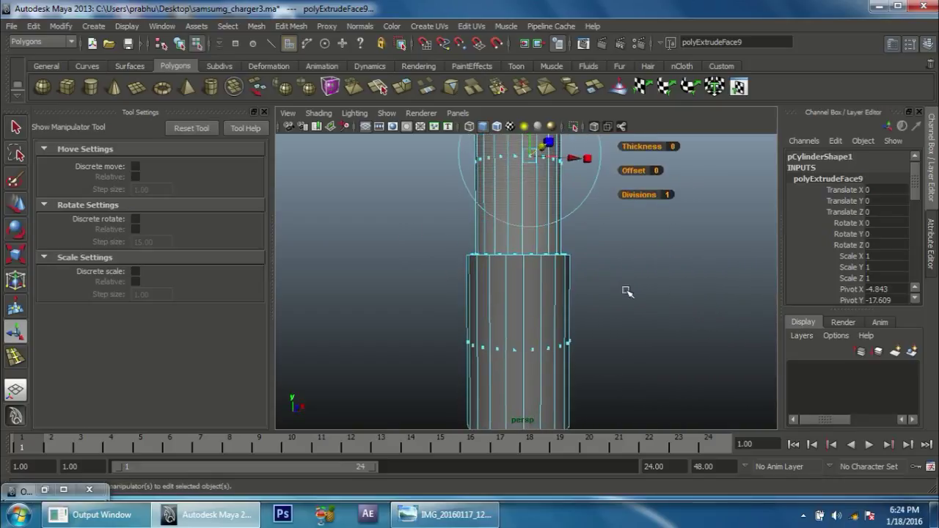
left_click(562, 273)
Back in object mode, select the cylinder and pick an edge on the extruded ring.
right_click(542, 275)
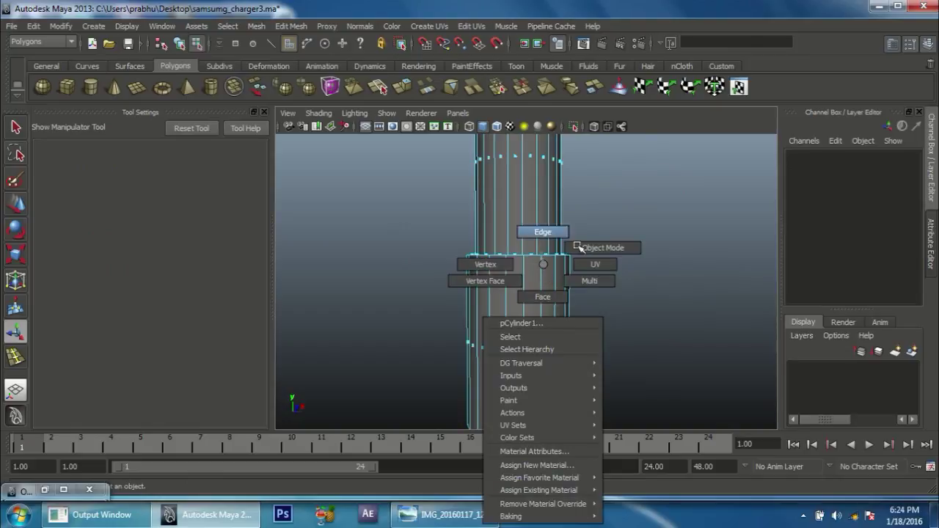
right_click_drag(467, 267, 602, 248)
left_click(523, 264)
scroll(528, 273, "up", 5)
mouse_move(526, 270)
left_mouse_down("alt")
mouse_move(557, 262)
mouse_move(503, 242)
left_mouse_up("alt")
right_click(503, 242)
left_click(500, 224)
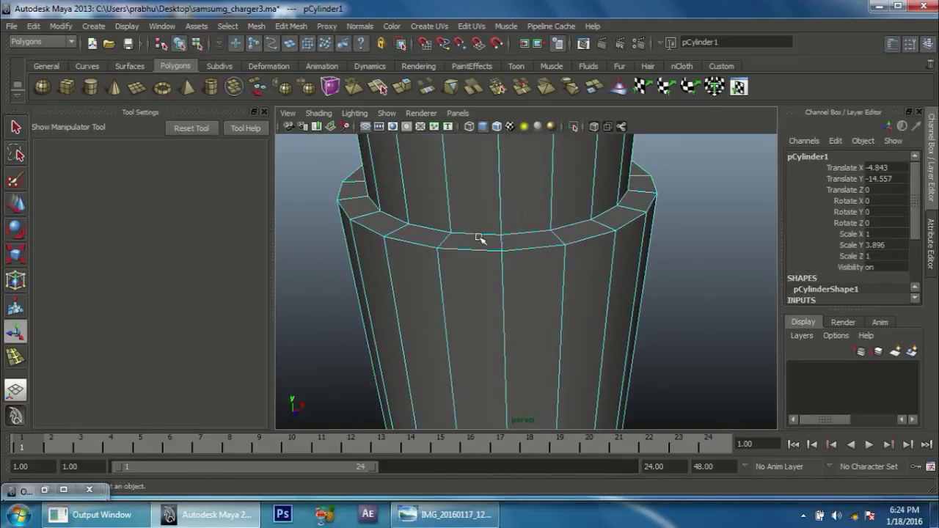
left_click(481, 235)
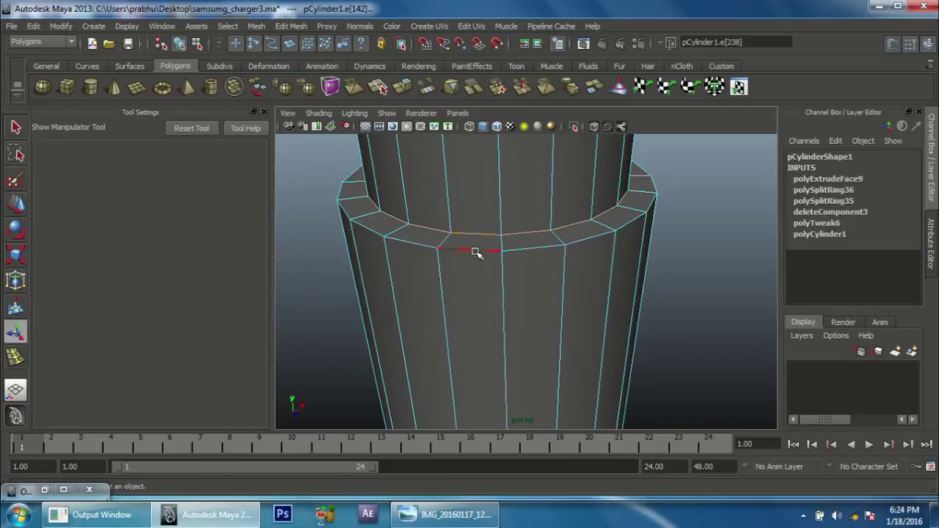
Orbit and zoom to inspect the selected edge ring at the step.
scroll(443, 184, "down", 3)
scroll(518, 260, "down", 2)
left_click_drag(518, 260, 549, 218, "alt")
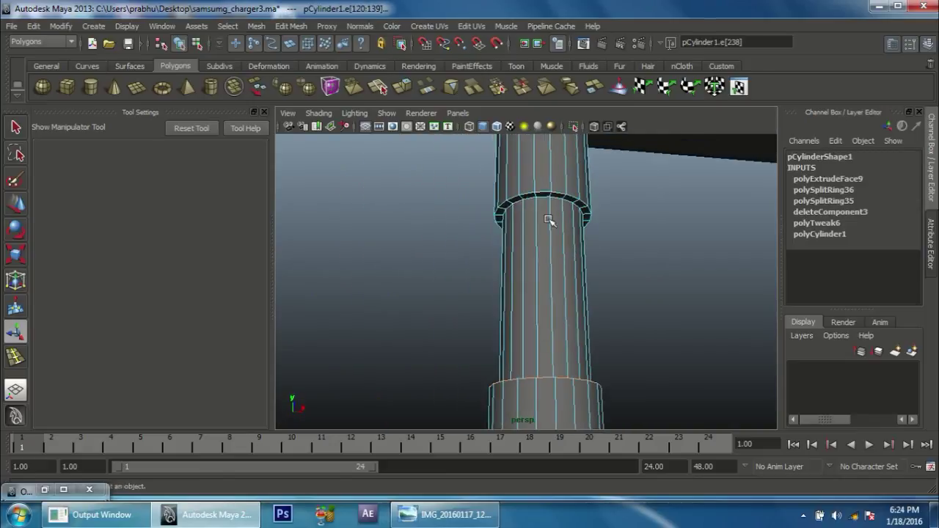
scroll(611, 202, "up", 3)
mouse_move(612, 203)
left_mouse_down("alt")
mouse_move(592, 315)
mouse_move(564, 290)
left_mouse_up("alt")
scroll(591, 315, "up", 2)
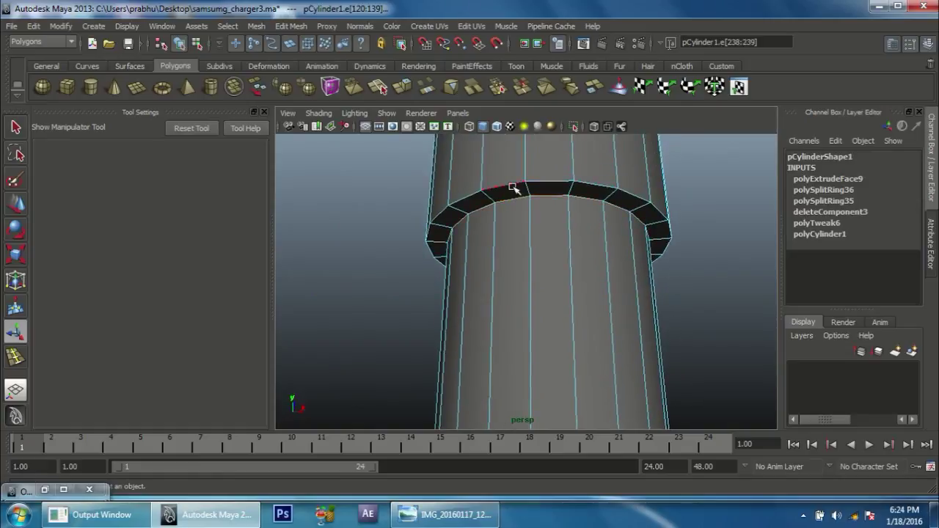
scroll(484, 189, "down", 1)
scroll(474, 199, "down", 2)
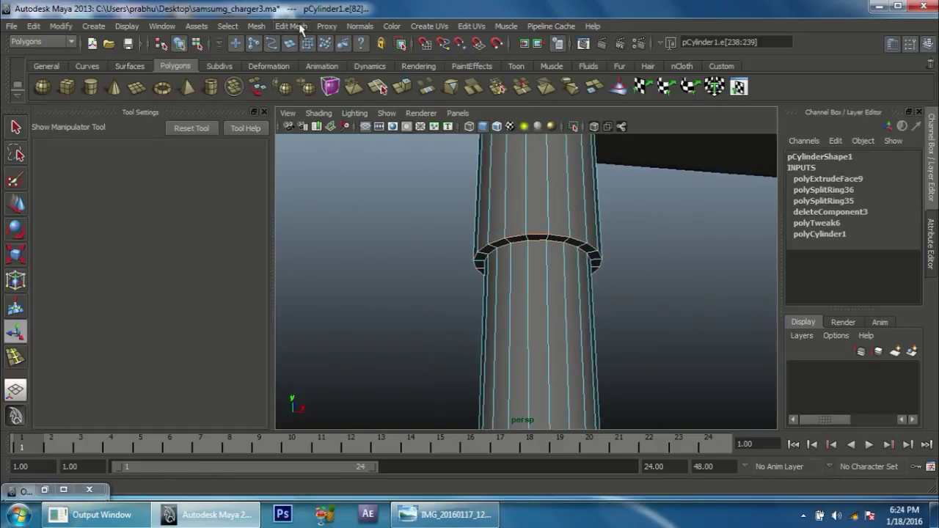
Bevel the step's ring edges with Edit Mesh > Bevel at offset 0.1, then return to object mode.
left_click(297, 27)
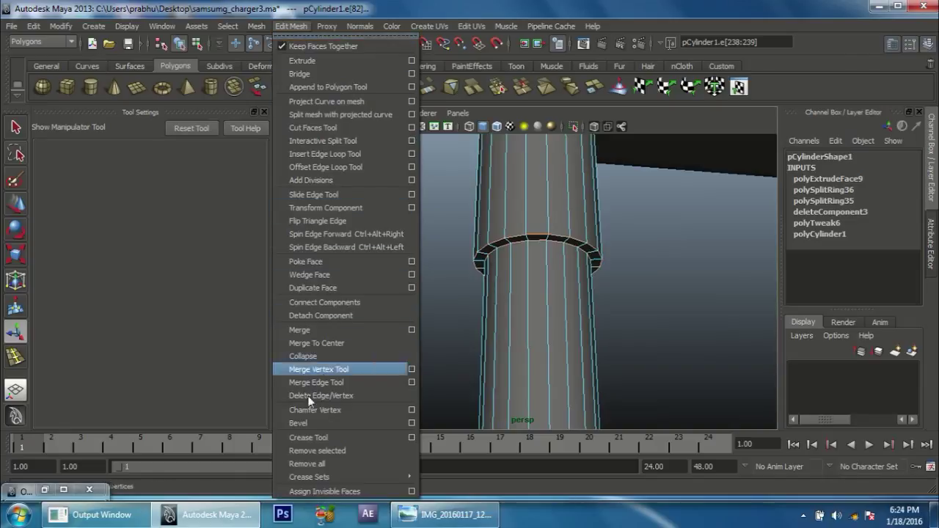
left_click(301, 423)
type("0.")
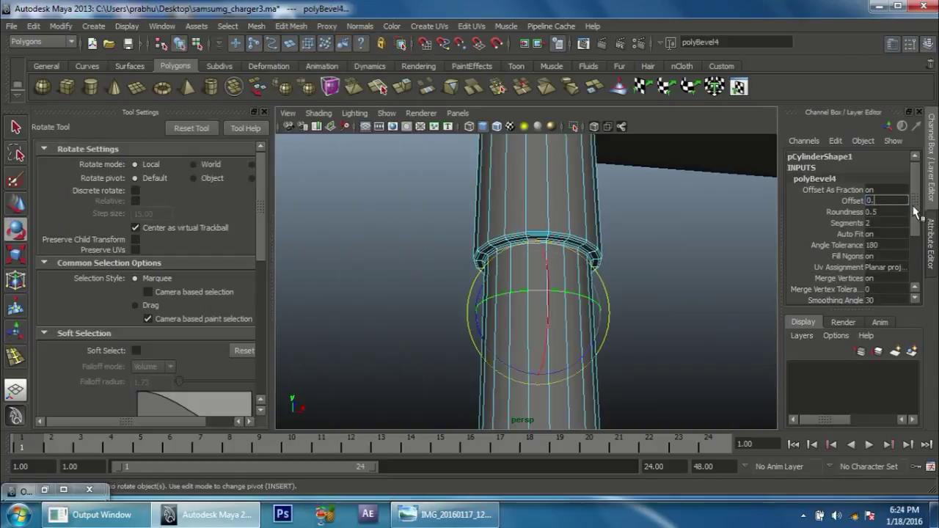
type("1")
key("Return")
scroll(682, 362, "up", 2)
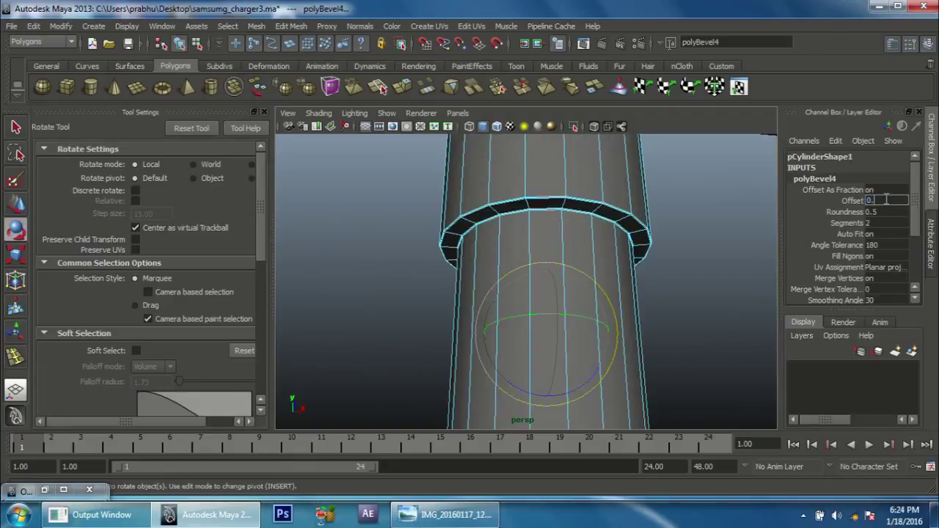
type("0.1")
key("Return")
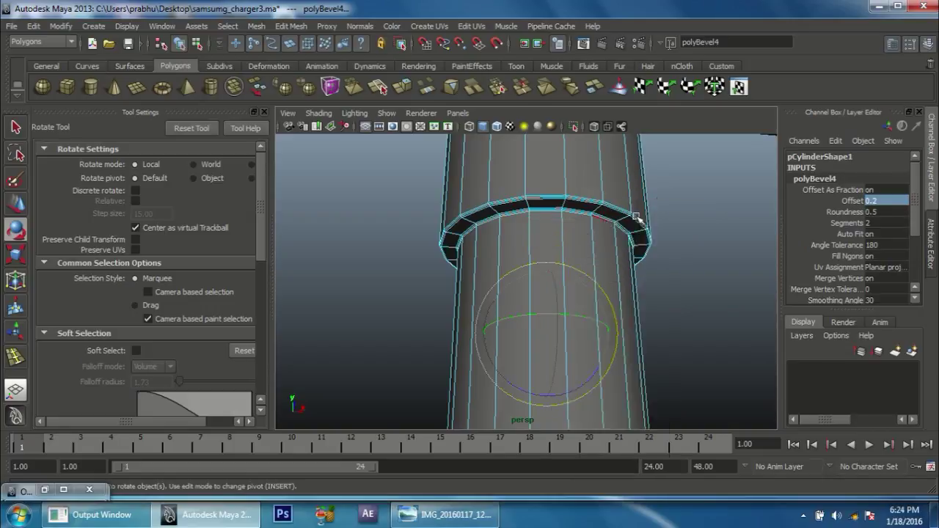
right_click_drag(608, 224, 671, 203)
scroll(551, 222, "down", 2)
scroll(608, 315, "up", 2)
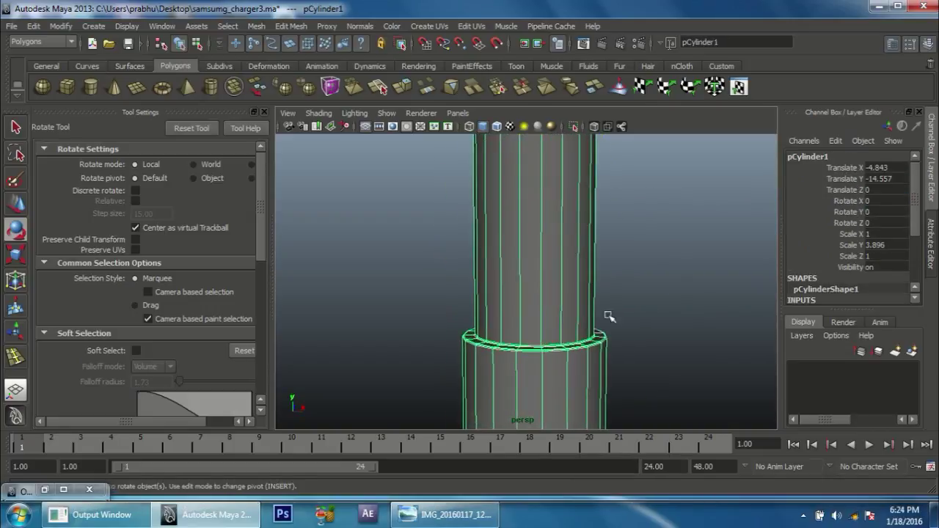
Select the cylinder, switch to an orthographic side view, and compare it against the charger photo.
left_click(660, 256)
mouse_move(661, 256)
left_mouse_down("alt")
mouse_move(636, 386)
mouse_move(578, 237)
left_mouse_up("alt")
scroll(524, 287, "down", 3)
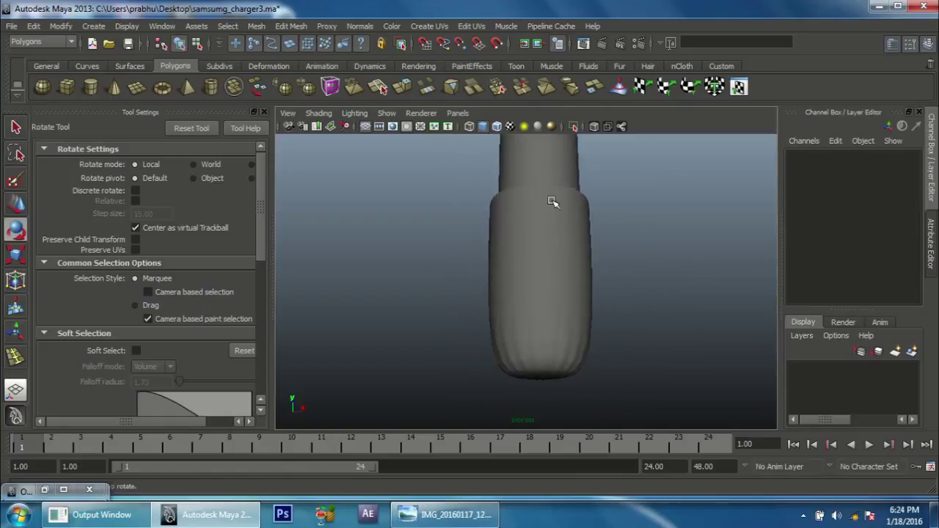
left_click(517, 288)
scroll(549, 335, "up", 2)
scroll(548, 336, "down", 3)
scroll(558, 325, "up", 3)
key("space")
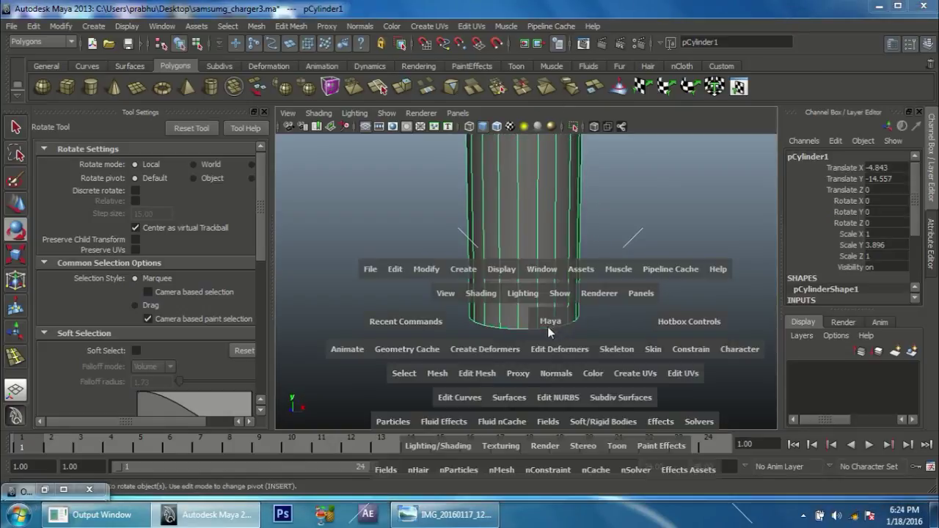
left_click_drag(552, 326, 629, 325)
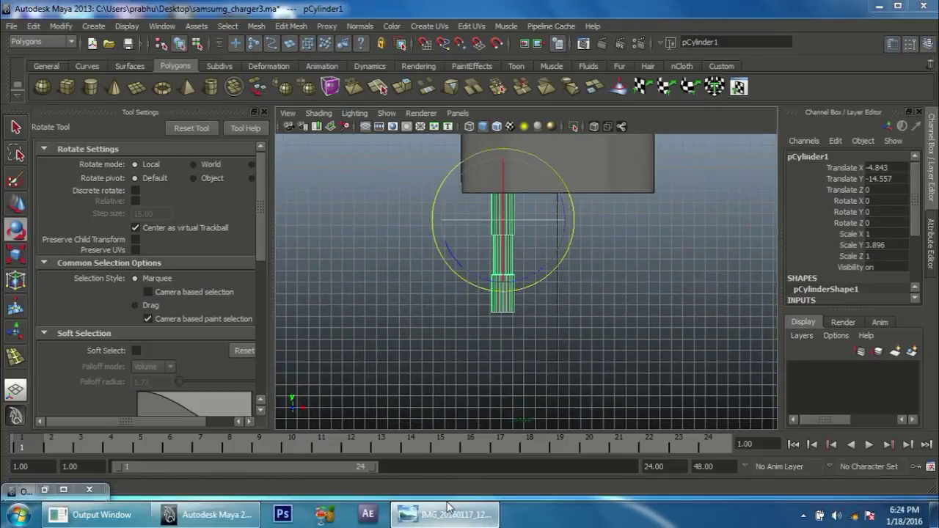
left_click(448, 506)
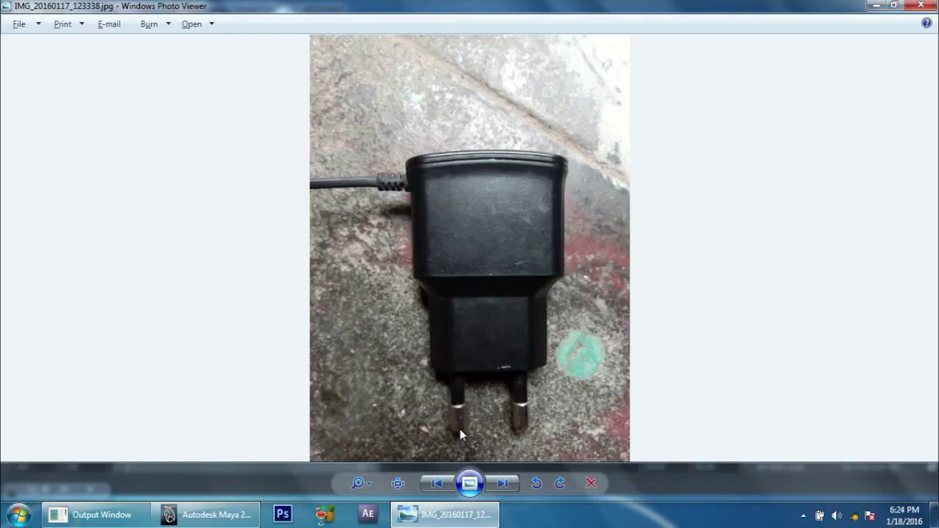
left_click(478, 506)
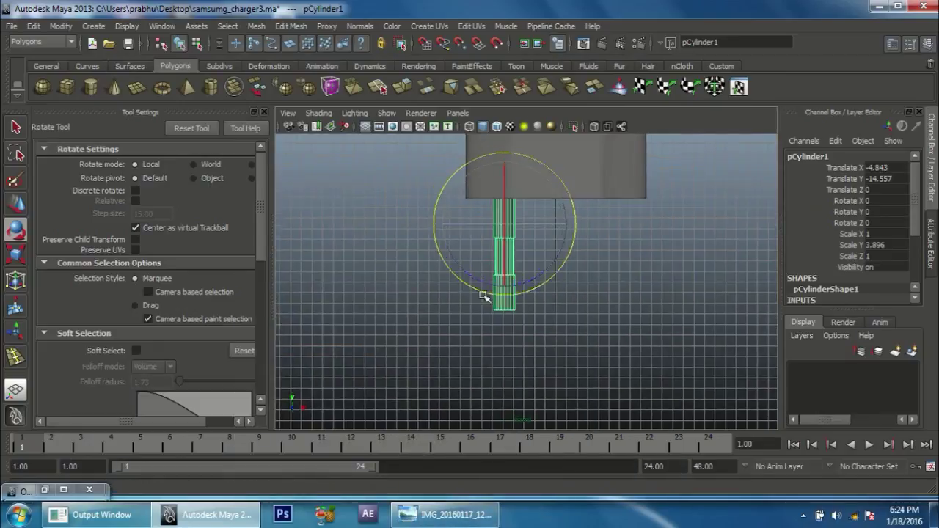
In vertex mode, lower the bottom row and raise the two upper rows slightly along Y.
left_click(537, 257)
left_click(505, 228)
right_click_drag(505, 228, 407, 216)
left_click_drag(579, 387, 477, 216)
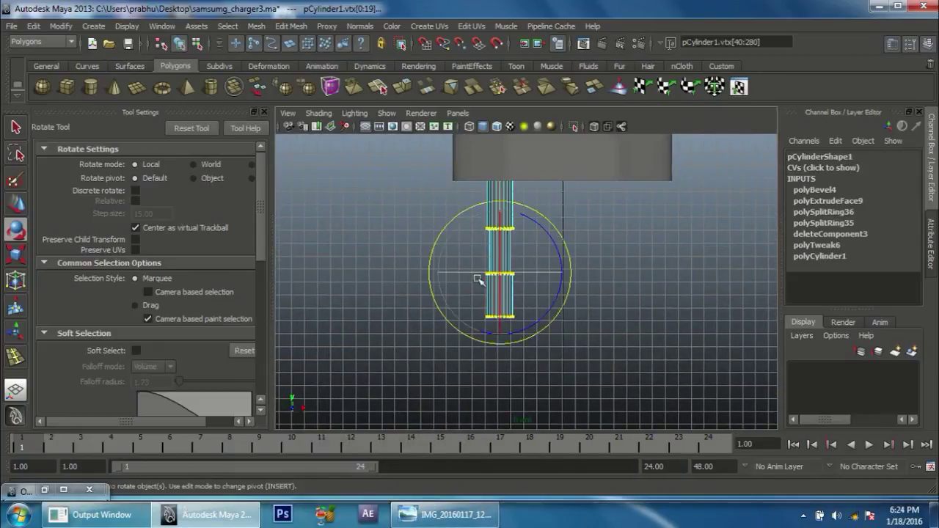
key("w")
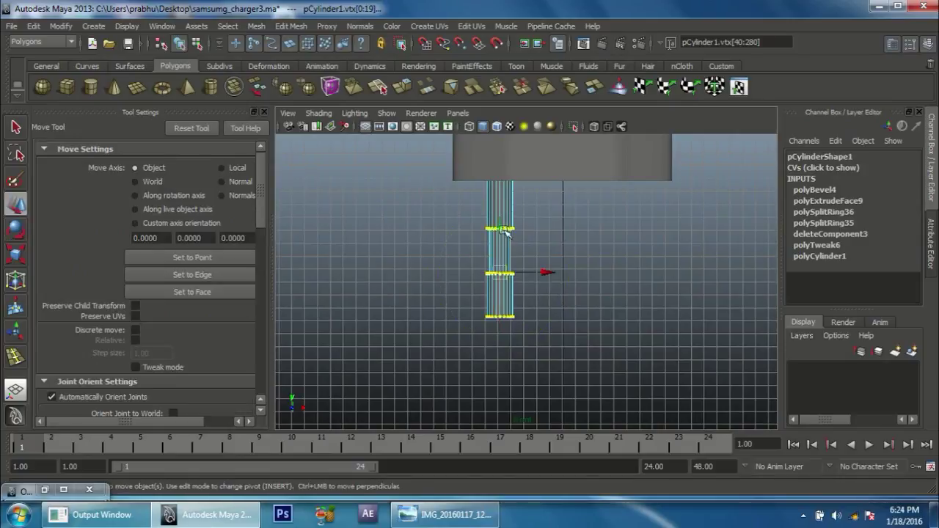
left_click(502, 225)
scroll(555, 330, "up", 4)
left_click_drag(443, 283, 517, 309)
left_click_drag(494, 266, 494, 277)
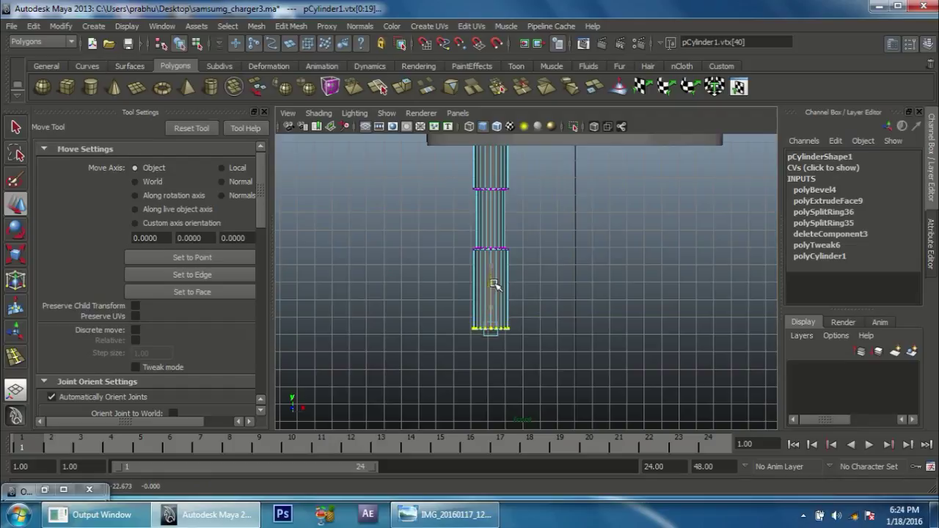
left_click_drag(449, 182, 541, 312)
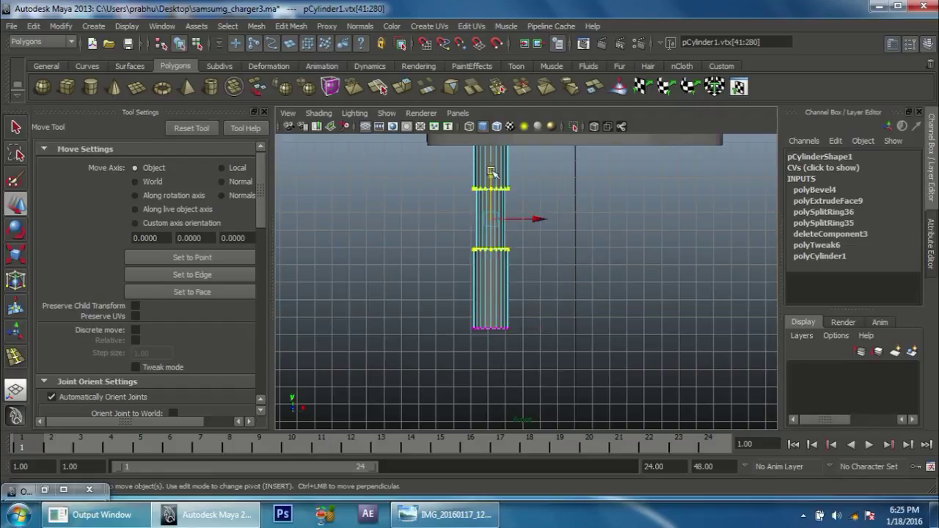
left_click_drag(491, 172, 492, 163)
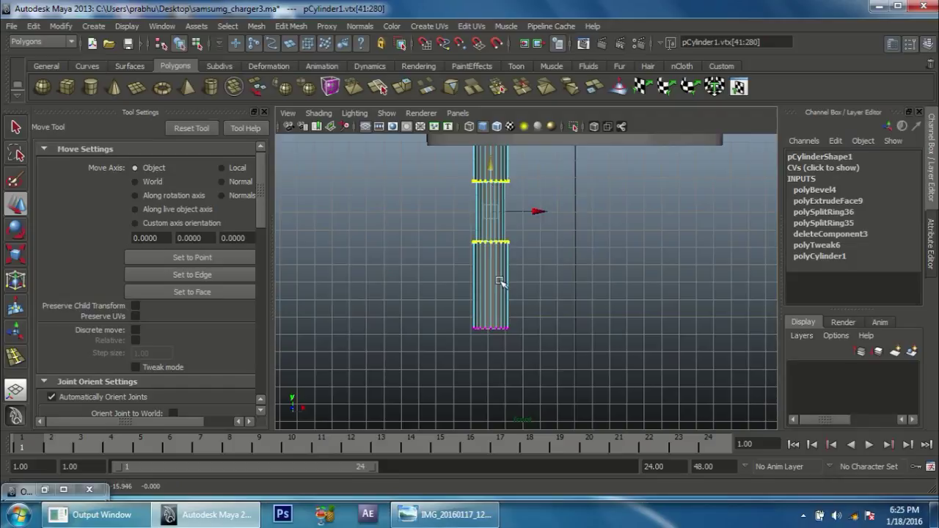
Orbit to the cylinder's bottom cap and select its bottom rim edge loop.
right_click_drag(499, 283, 550, 245)
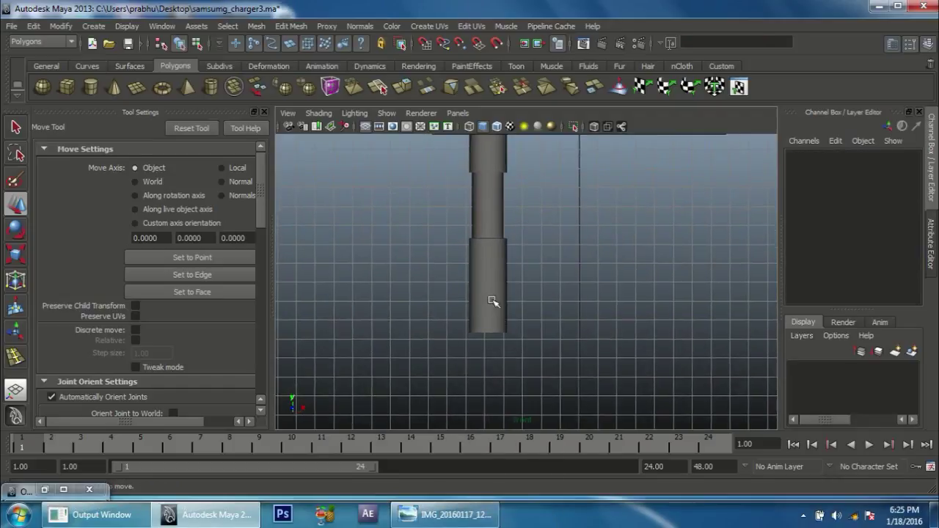
left_click(492, 301)
scroll(515, 321, "up", 3)
mouse_move(515, 321)
left_mouse_down("alt")
mouse_move(526, 287)
mouse_move(513, 216)
left_mouse_up("alt")
right_click_drag(514, 216, 497, 223)
double_click(506, 228)
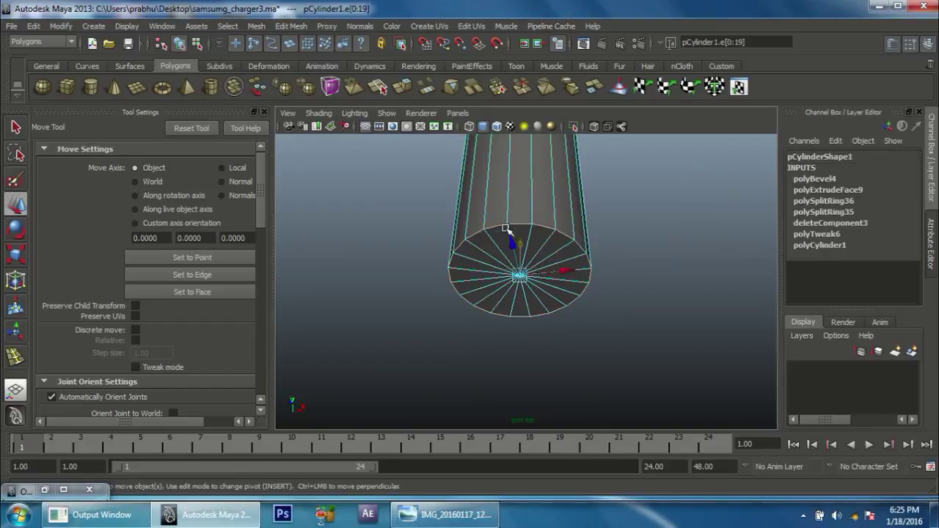
Bevel the bottom rim edge loop and widen the bevel offset to about 0.7.
left_click(291, 25)
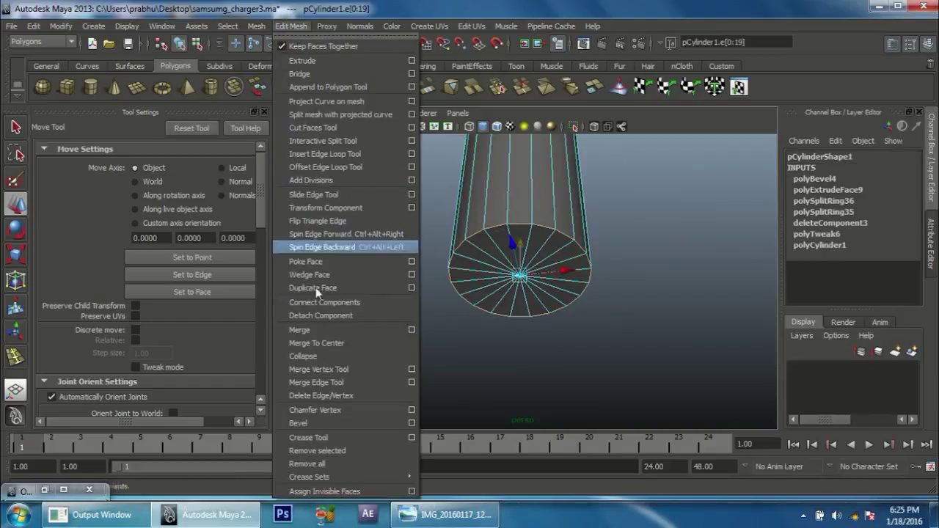
left_click(326, 421)
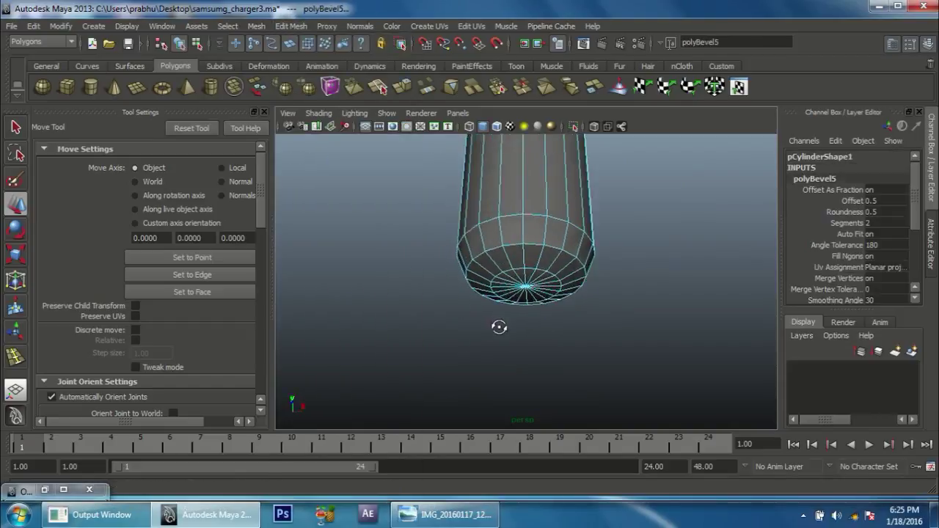
left_click(852, 201)
middle_click_drag(679, 251, 678, 253)
mouse_move(518, 267)
right_mouse_down("alt")
mouse_move(597, 352)
mouse_move(624, 330)
right_mouse_up("alt")
middle_click_drag(535, 271, 539, 272)
mouse_move(616, 252)
right_mouse_down("alt")
mouse_move(451, 268)
mouse_move(563, 259)
right_mouse_up("alt")
Orbit around the beveled bottom to inspect it, keeping a single bevel segment.
left_click(848, 223)
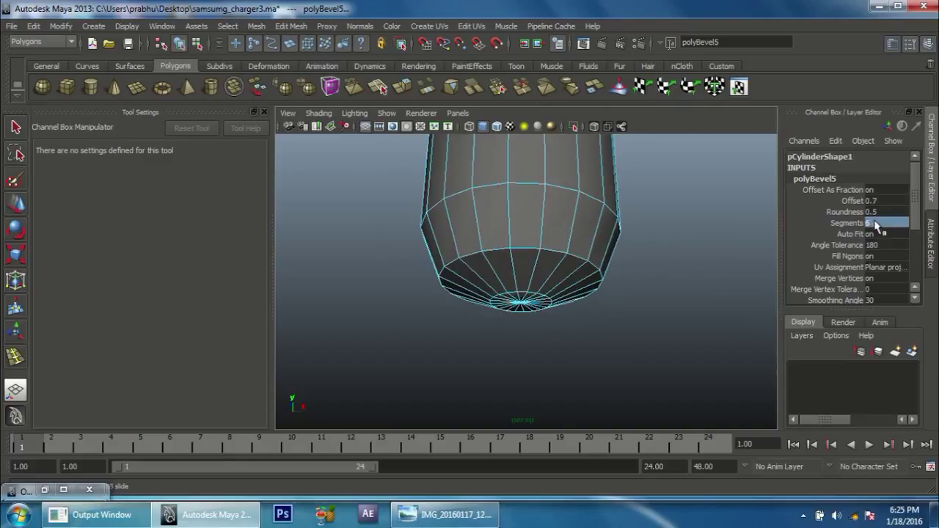
right_click_drag(774, 238, 583, 272, "alt")
left_click_drag(582, 272, 575, 321, "alt")
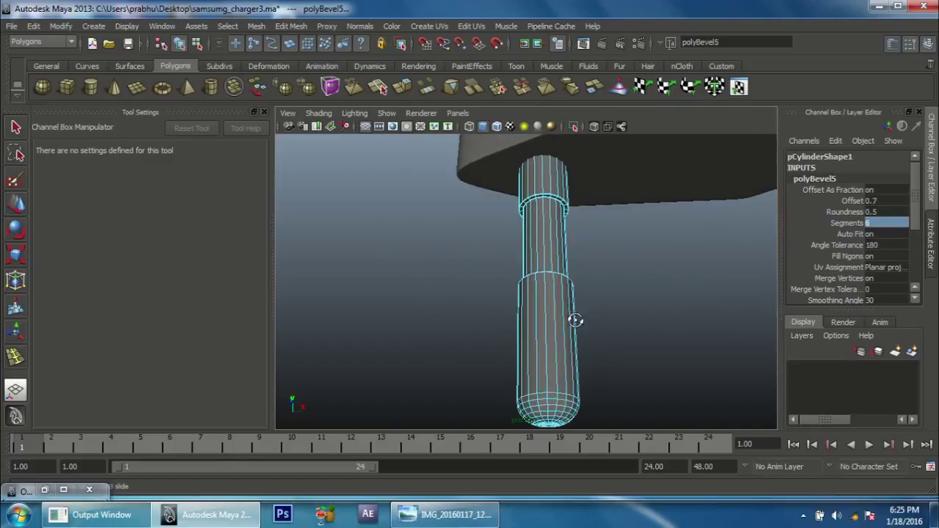
mouse_move(575, 321)
right_mouse_down("alt")
mouse_move(597, 285)
mouse_move(618, 310)
right_mouse_up("alt")
left_click_drag(618, 310, 544, 355, "alt")
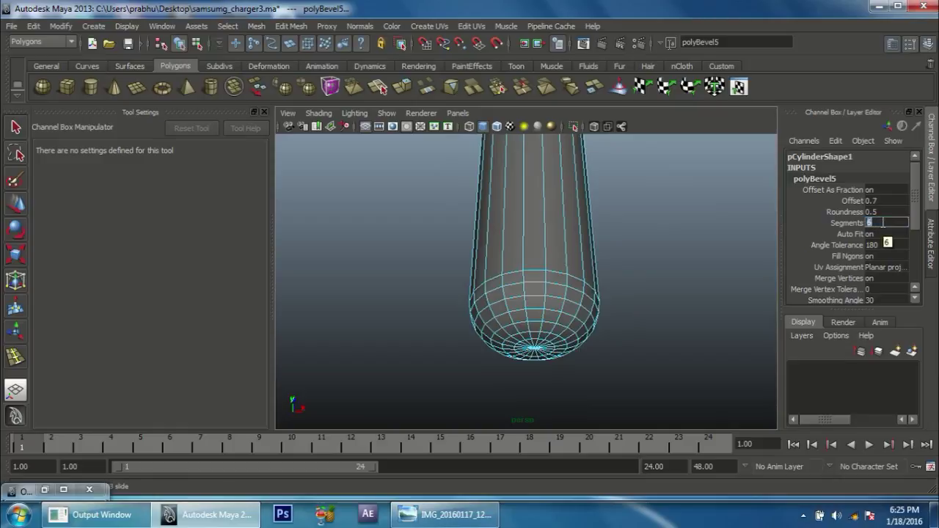
type("1")
key("Return")
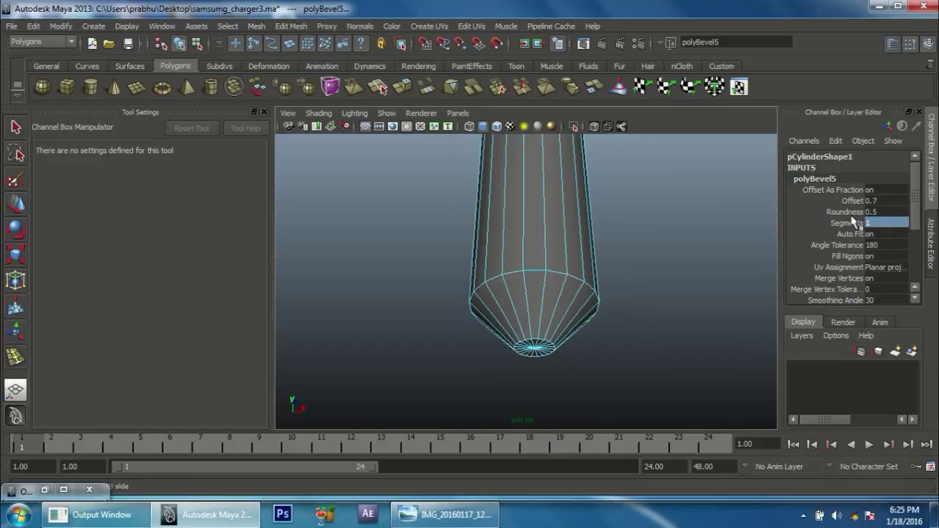
Set the bevel Offset to 0.9 and Segments to 6 for a domed end.
left_click(851, 201)
middle_click_drag(667, 250, 674, 345)
left_click_drag(674, 345, 633, 315, "alt")
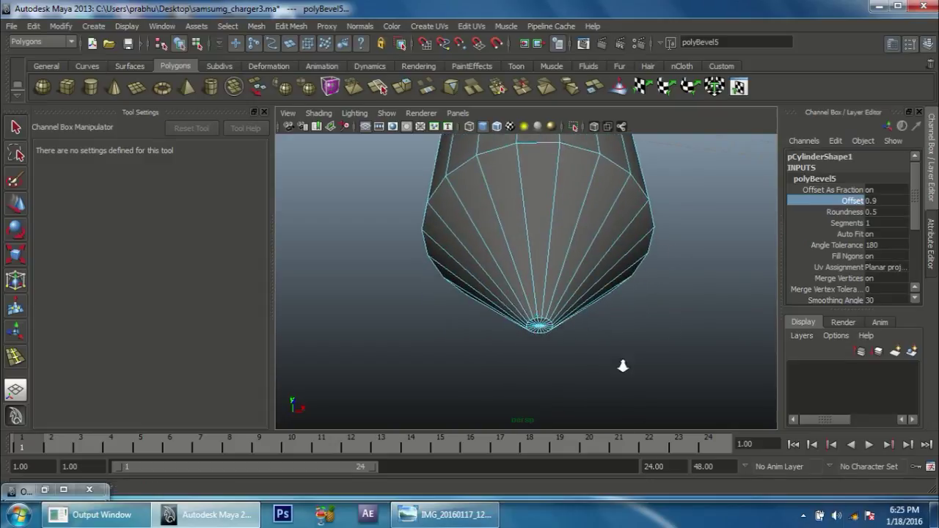
scroll(622, 367, "up", 3)
double_click(873, 223)
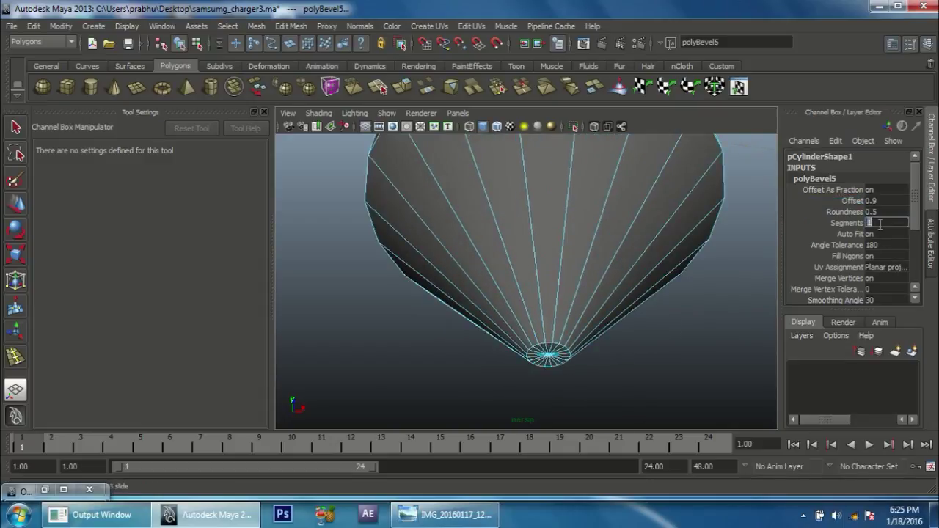
type("6")
key("Return")
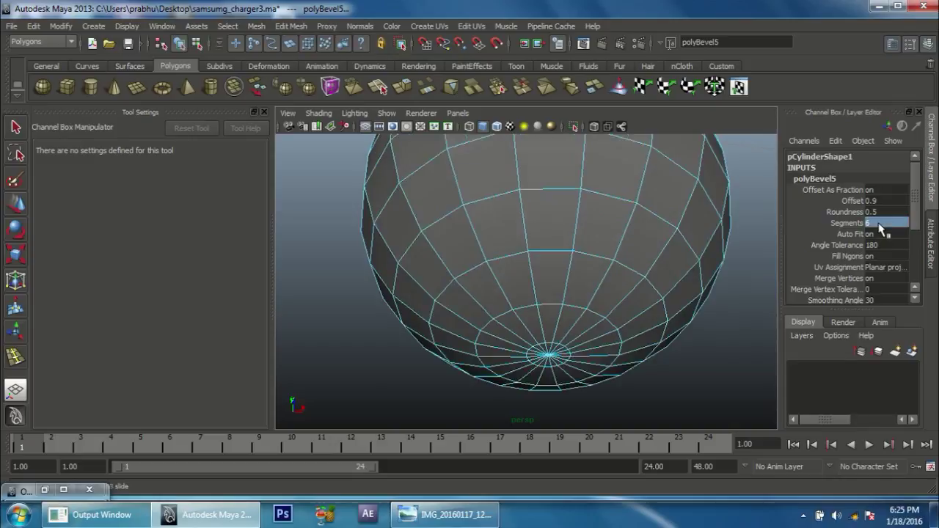
scroll(451, 325, "down", 5)
scroll(450, 325, "down", 3)
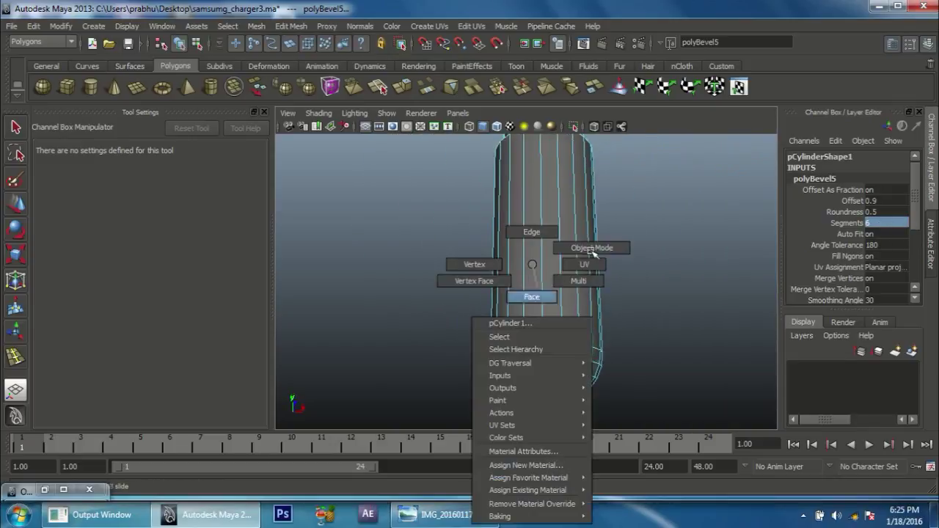
right_click_drag(531, 262, 591, 250)
key("w")
scroll(482, 310, "down", 3)
scroll(509, 314, "down", 2)
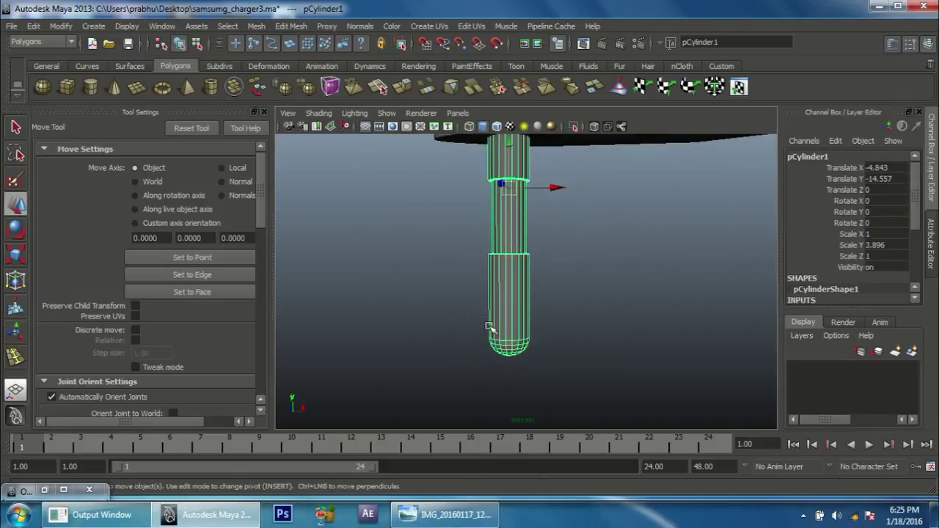
Turn on smooth shading and compare the connector body with the charger reference photo.
left_click(579, 323)
key("5")
mouse_move(531, 285)
left_mouse_down("alt")
mouse_move(531, 266)
mouse_move(568, 316)
mouse_move(482, 279)
left_mouse_up("alt")
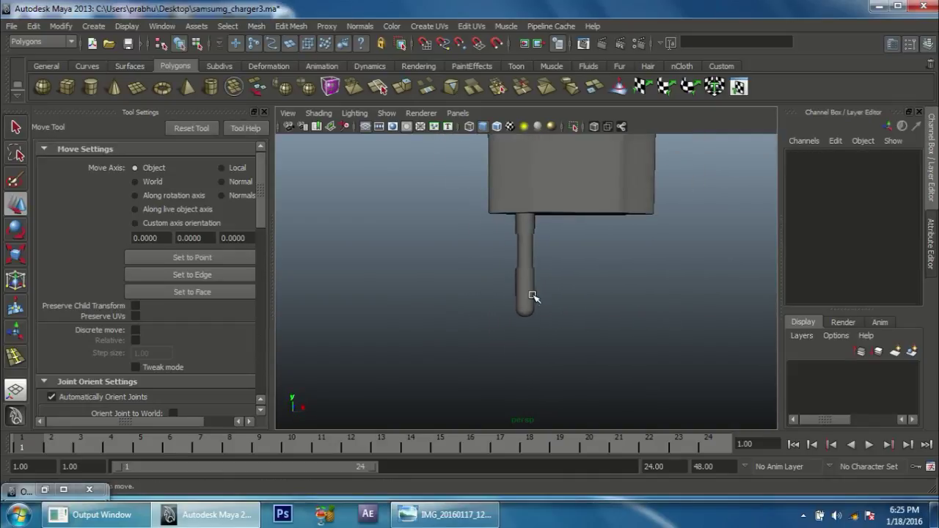
left_click(475, 499)
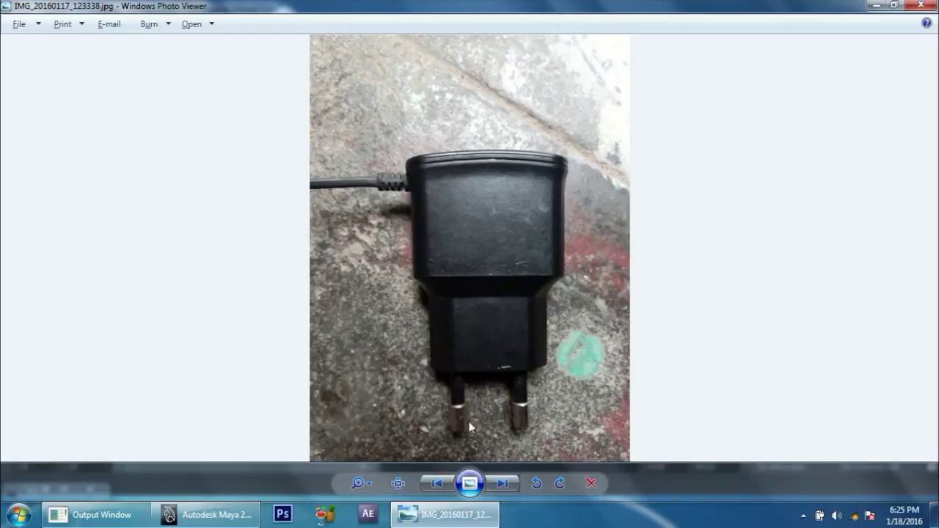
left_click(455, 515)
In the front view, duplicate the pin cylinder and move the copy to the right.
key("space")
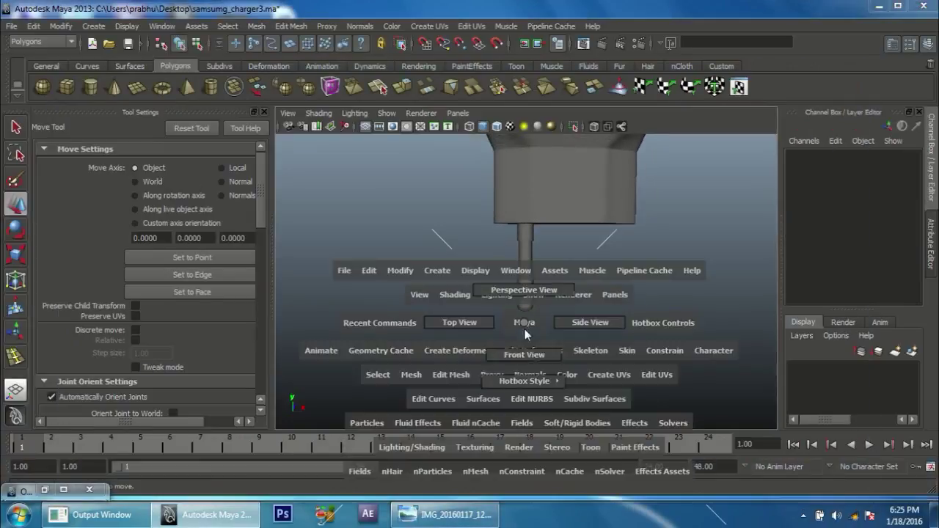
left_click_drag(524, 329, 524, 355)
left_click(476, 294)
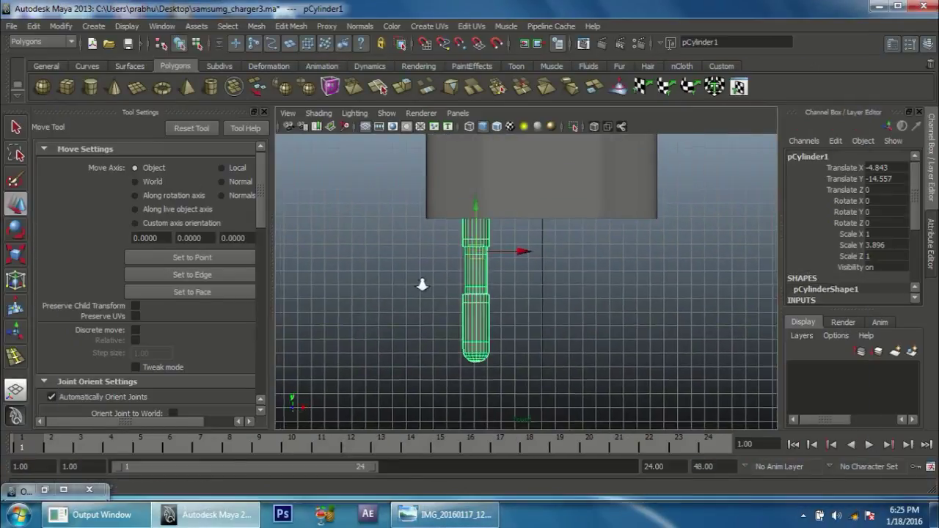
scroll(422, 284, "down", 3)
key("ctrl+d")
mouse_move(534, 261)
left_mouse_down()
mouse_move(610, 262)
mouse_move(622, 272)
mouse_move(624, 260)
left_mouse_up()
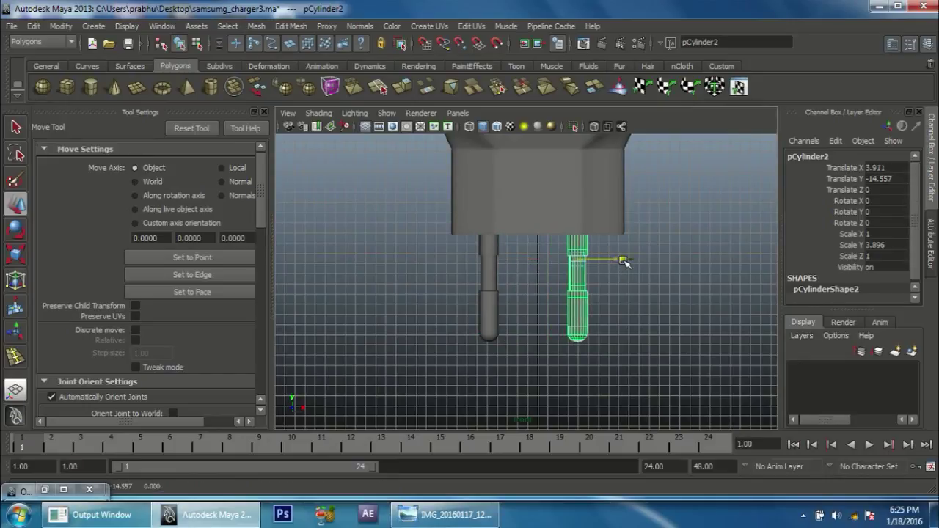
Select both pins to compare them, then return to the perspective view.
left_click(532, 326)
left_click_drag(434, 288, 588, 350)
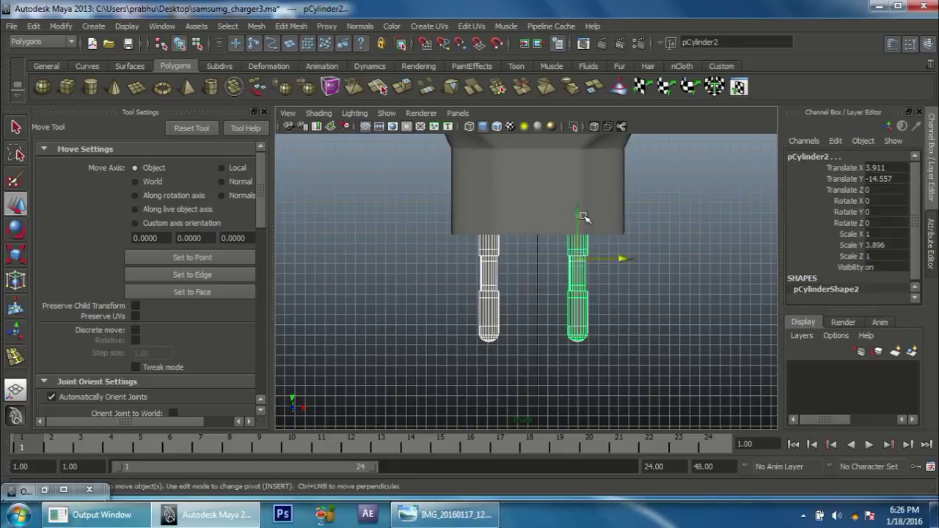
left_click(566, 318)
key("space")
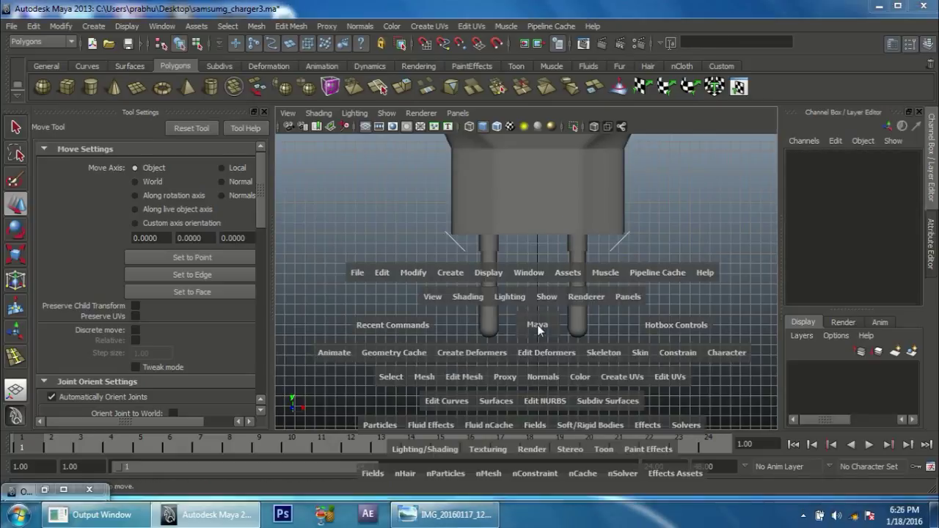
mouse_move(559, 300)
left_mouse_down("alt")
mouse_move(436, 239)
mouse_move(599, 320)
mouse_move(585, 333)
mouse_move(567, 259)
mouse_move(529, 262)
mouse_move(545, 291)
mouse_move(593, 287)
mouse_move(501, 292)
mouse_move(549, 350)
mouse_move(608, 350)
left_mouse_up("alt")
left_click(595, 306)
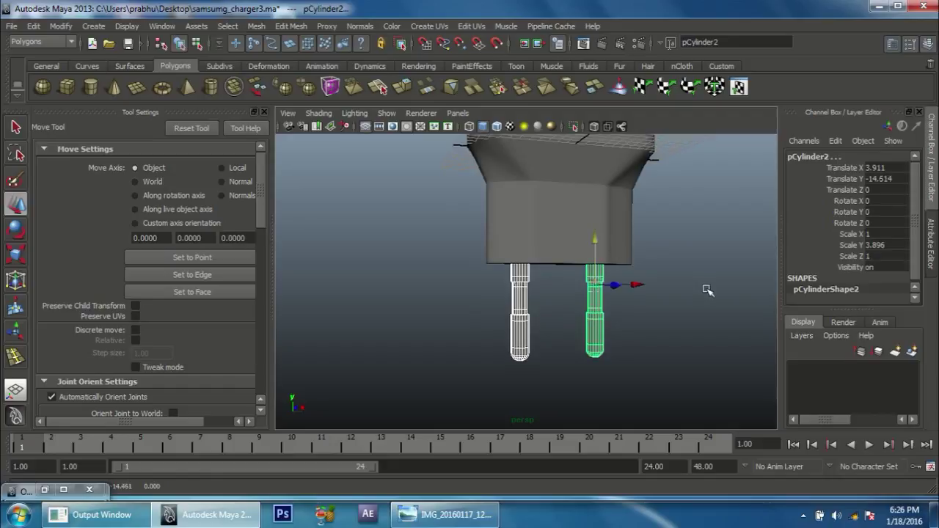
left_click(512, 291)
Orbit and zoom to frame the charger with its two pins.
right_click_drag(512, 291, 404, 289, "alt")
left_click_drag(404, 289, 495, 323, "alt")
right_click_drag(494, 323, 566, 308, "alt")
mouse_move(565, 308)
left_mouse_down("alt")
mouse_move(552, 343)
mouse_move(565, 325)
left_mouse_up("alt")
right_click_drag(566, 325, 492, 304, "alt")
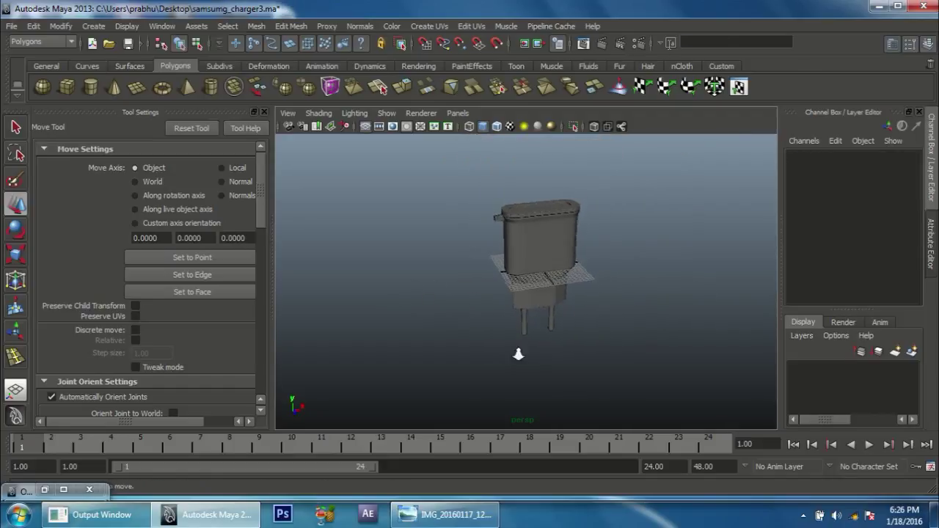
right_click_drag(513, 356, 484, 397, "alt")
Review the charger and USB cable reference photos, then return to the model.
left_click(444, 514)
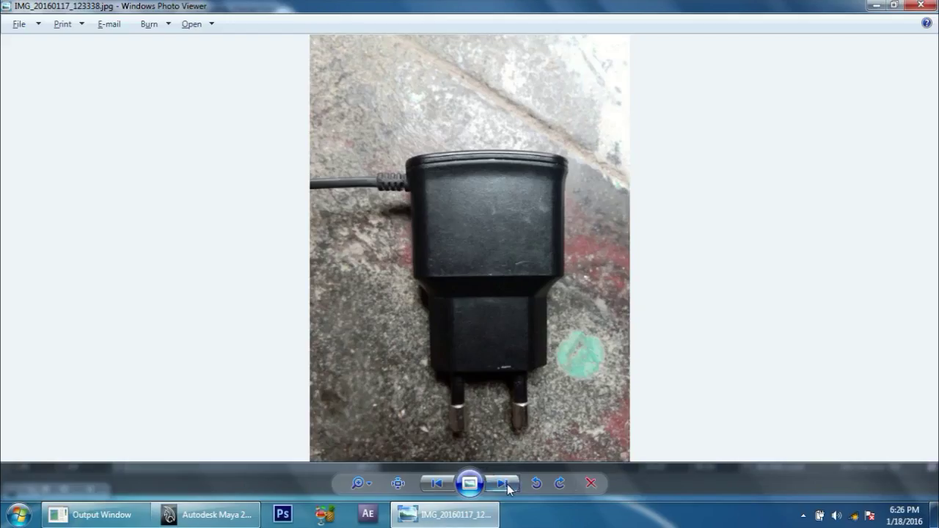
left_click(505, 484)
left_click(505, 484)
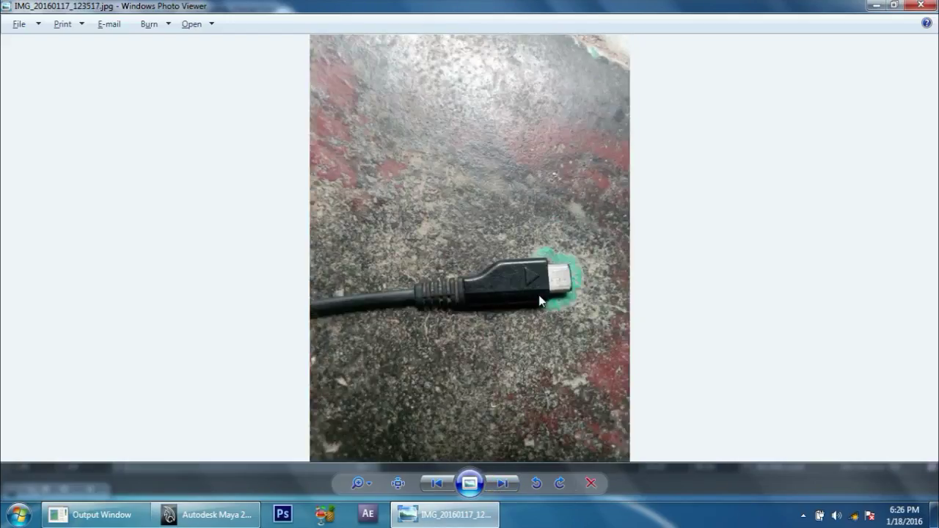
left_click(447, 515)
mouse_move(452, 298)
right_mouse_down("alt")
mouse_move(442, 275)
mouse_move(507, 335)
right_mouse_up("alt")
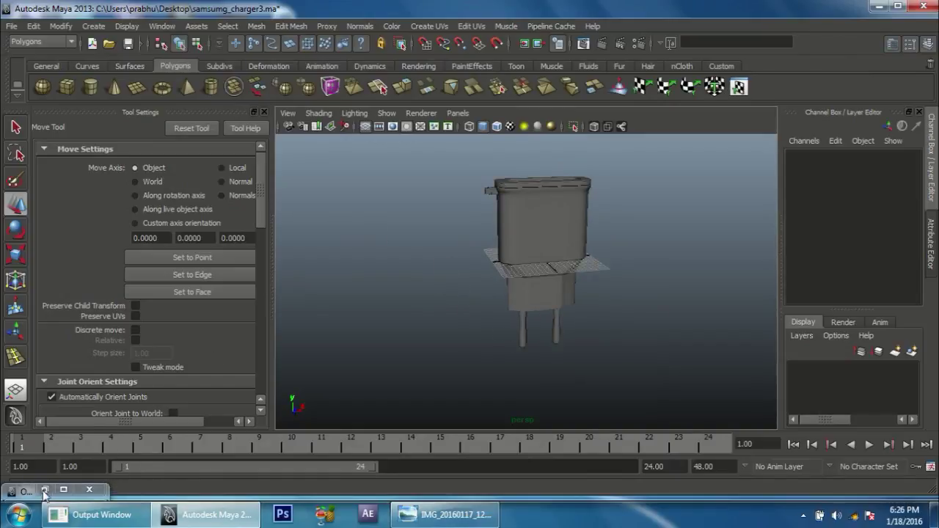
In the Outliner, delete the reference object.
left_click(63, 489)
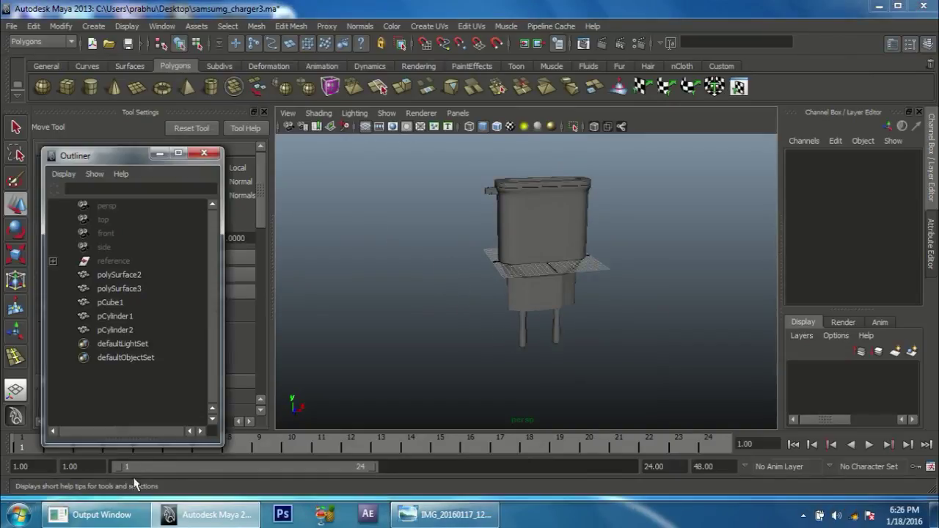
left_click(127, 274)
left_click(132, 288, "ctrl")
left_click(123, 303, "ctrl")
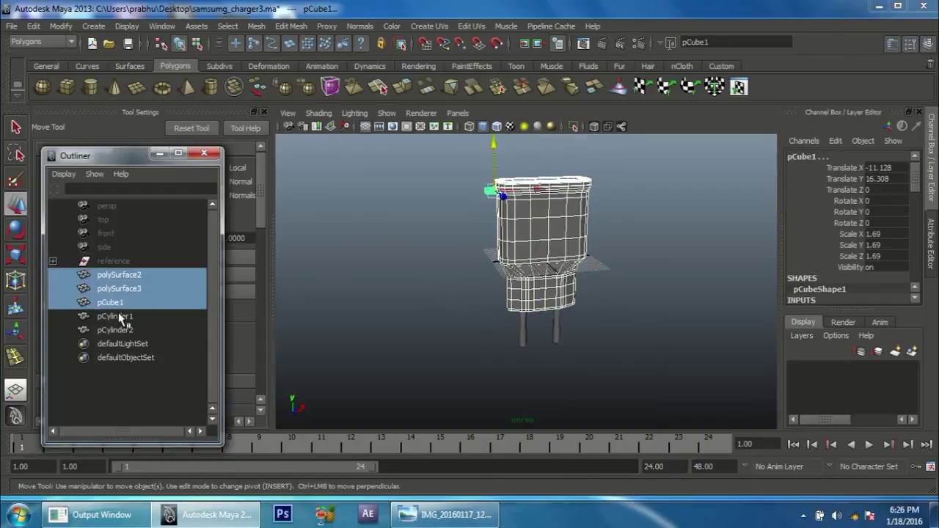
left_click(122, 316, "ctrl")
left_click(122, 329, "ctrl")
left_click(114, 261)
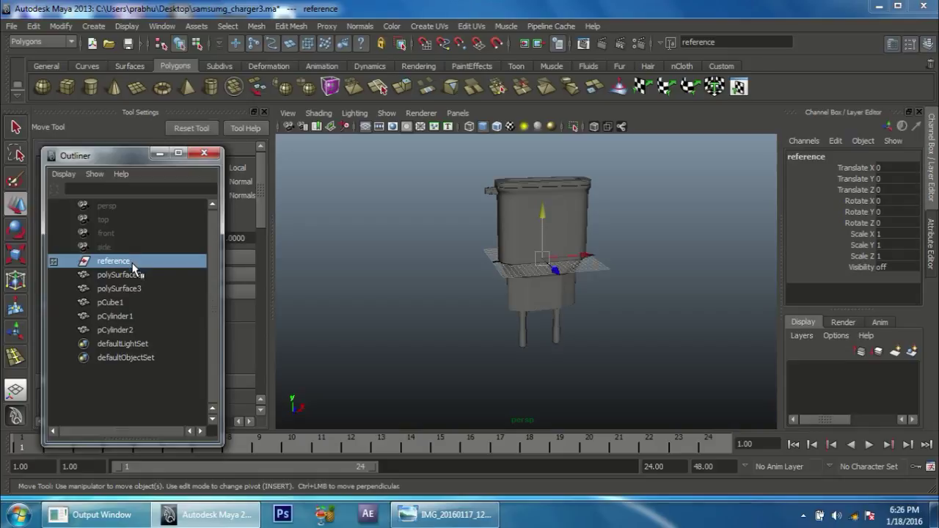
key("Delete")
Group the five charger parts and rename the group to 'charger'.
left_click_drag(135, 263, 124, 324)
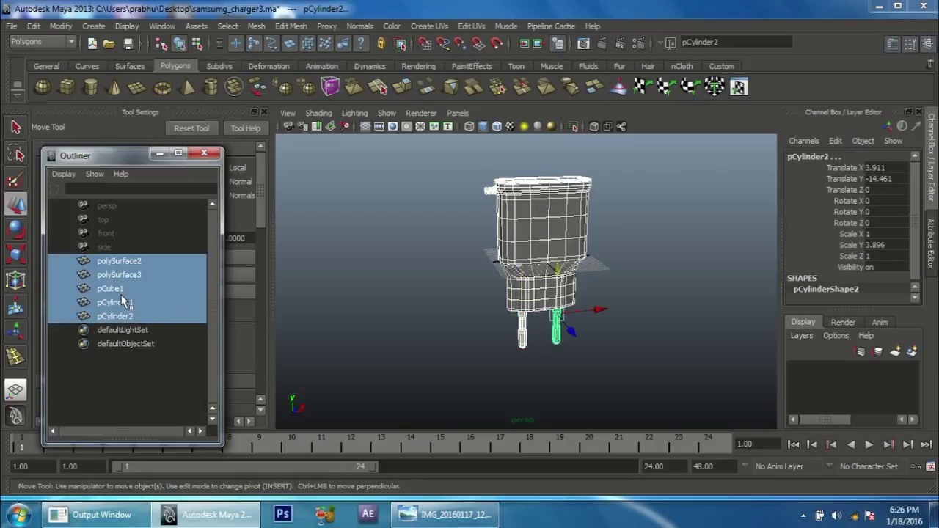
key("ctrl+g")
double_click(107, 261)
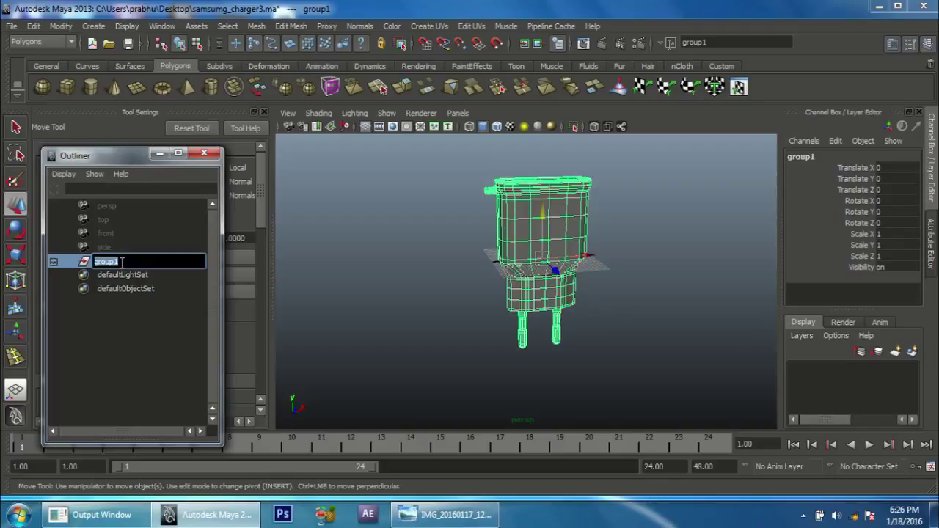
key("BackSpace")
type("charger")
key("Return")
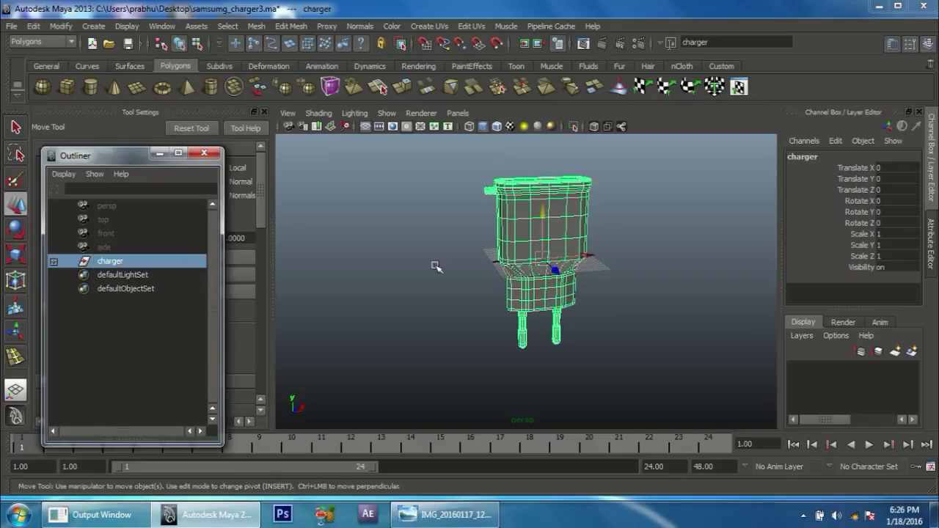
scroll(539, 331, "up", 3)
Try a Translate X of 90 on the charger, then undo it back to centre.
mouse_move(538, 331)
left_mouse_down("alt")
mouse_move(583, 331)
mouse_move(692, 299)
left_mouse_up("alt")
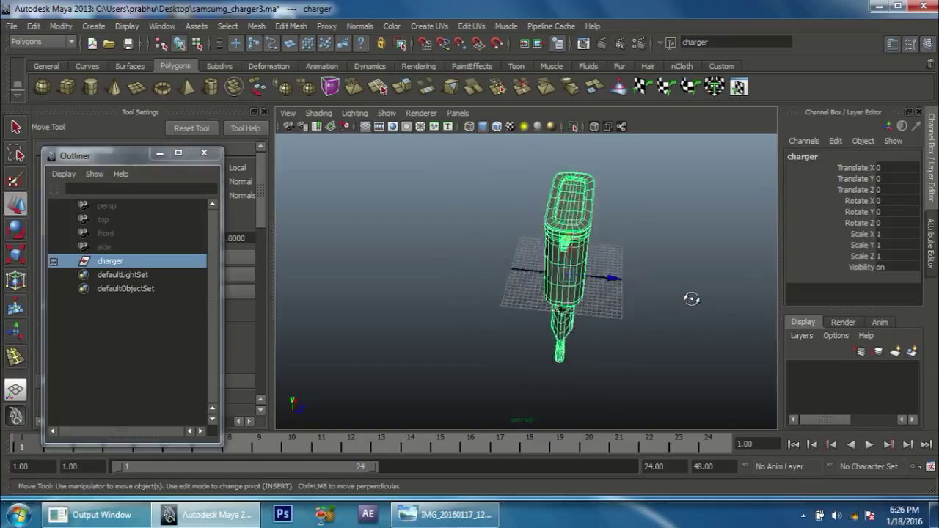
mouse_move(691, 298)
left_mouse_down("alt")
mouse_move(479, 274)
mouse_move(678, 299)
left_mouse_up("alt")
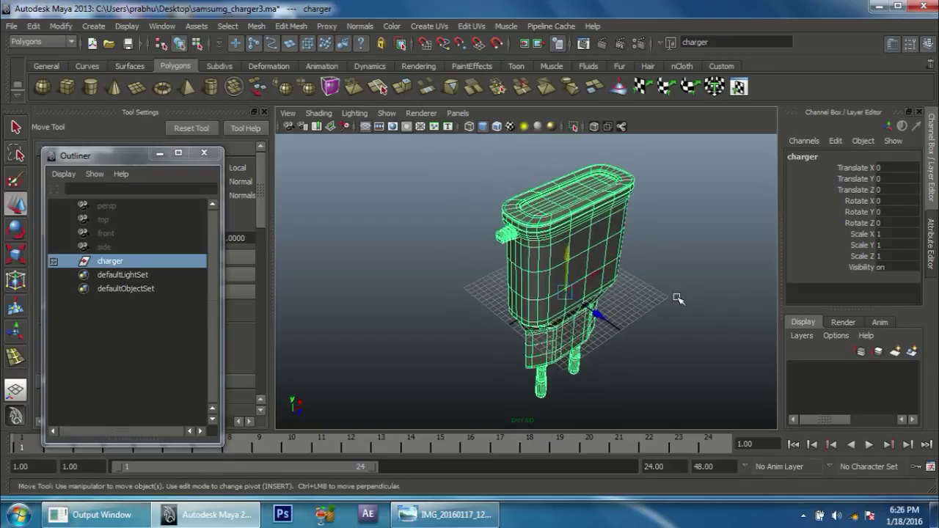
key("e")
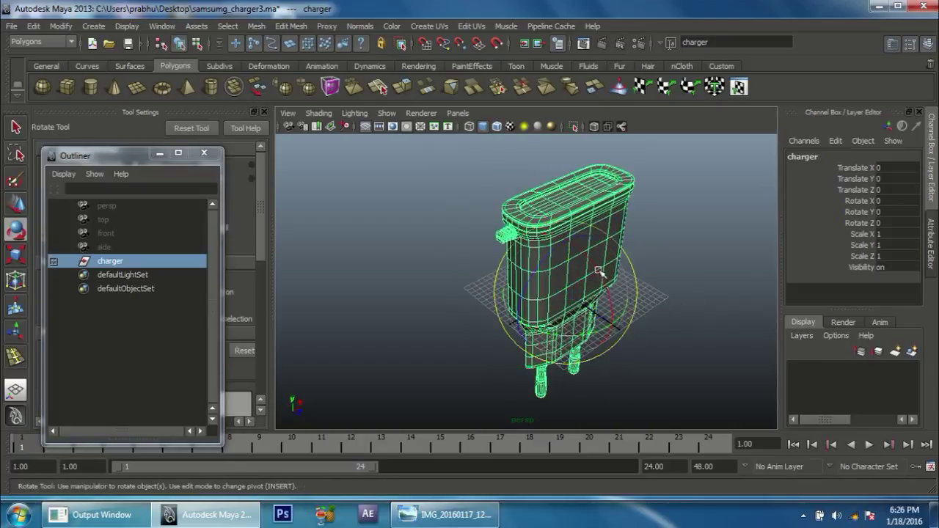
left_click(893, 168)
type("90")
key("Return")
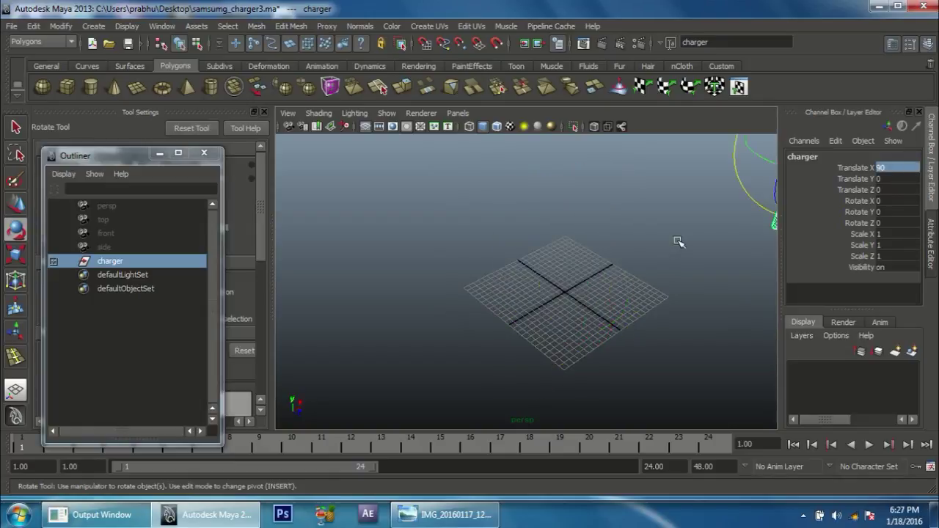
key("ctrl+z")
key("ctrl+z")
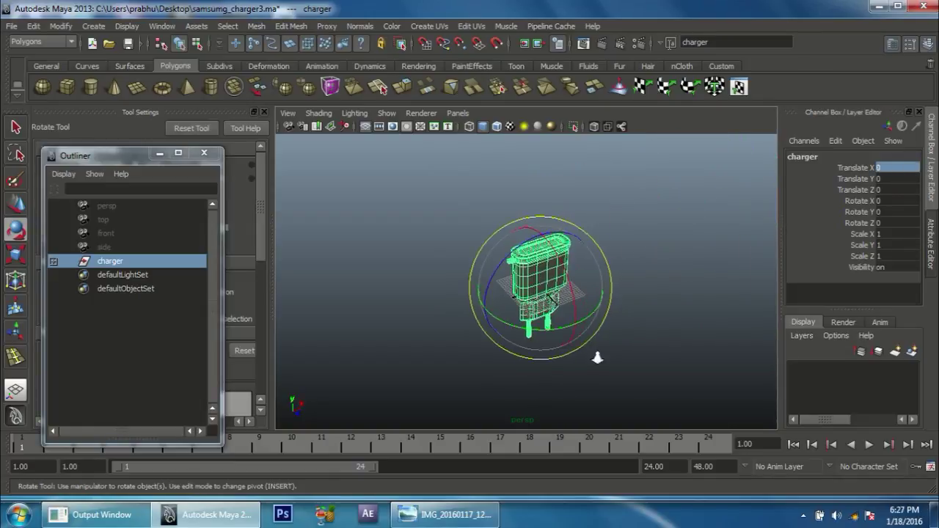
key("ctrl+z")
Rotate the charger group to -90 on X.
left_click(897, 201)
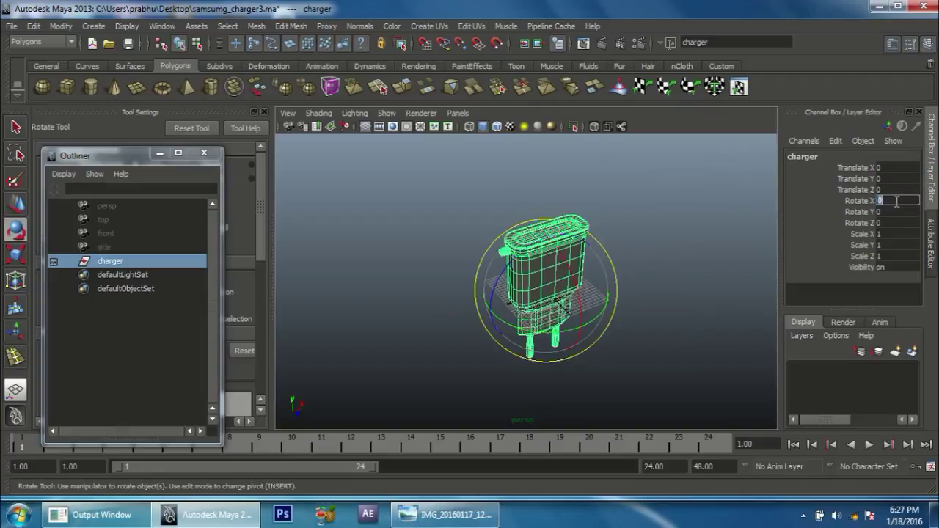
type("90")
key("Return")
mouse_move(502, 276)
left_mouse_down("alt")
mouse_move(669, 292)
mouse_move(660, 274)
left_mouse_up("alt")
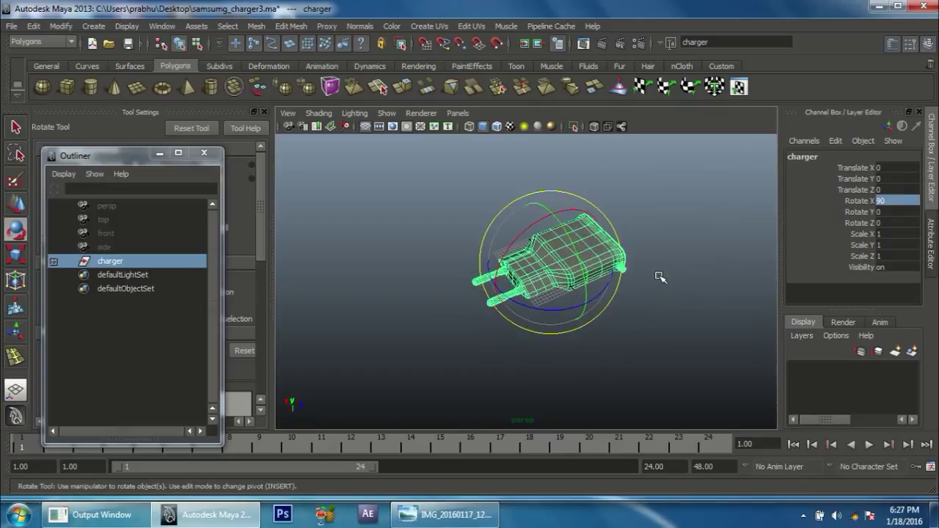
key("ctrl+z")
left_click_drag(602, 250, 810, 239)
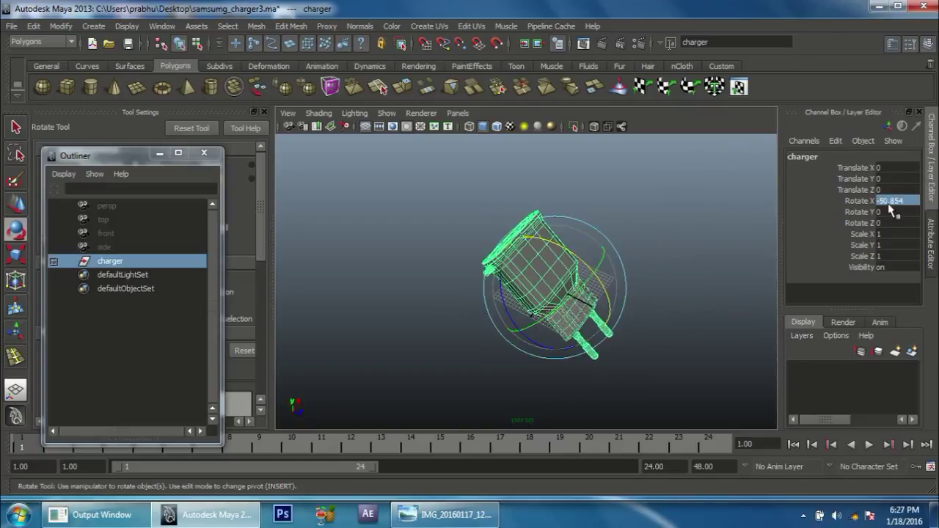
type("0")
key("Return")
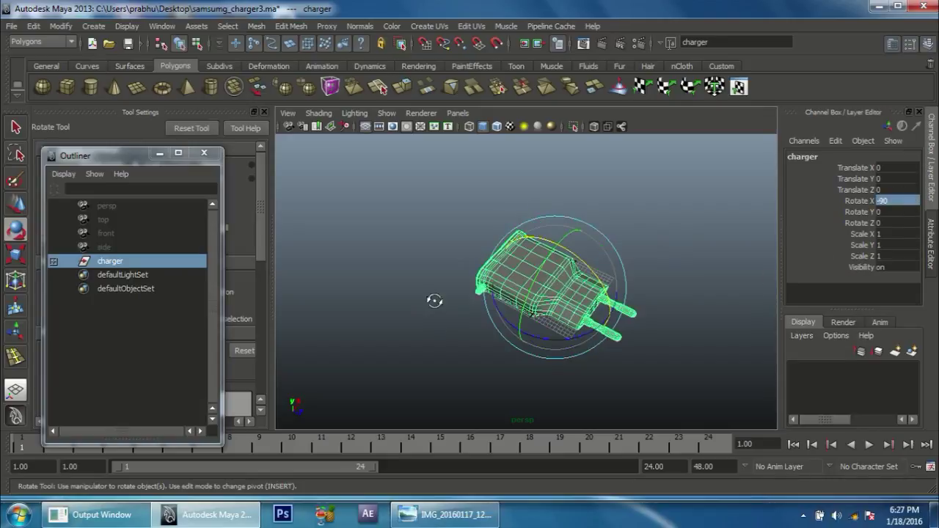
left_click_drag(435, 305, 502, 325, "alt")
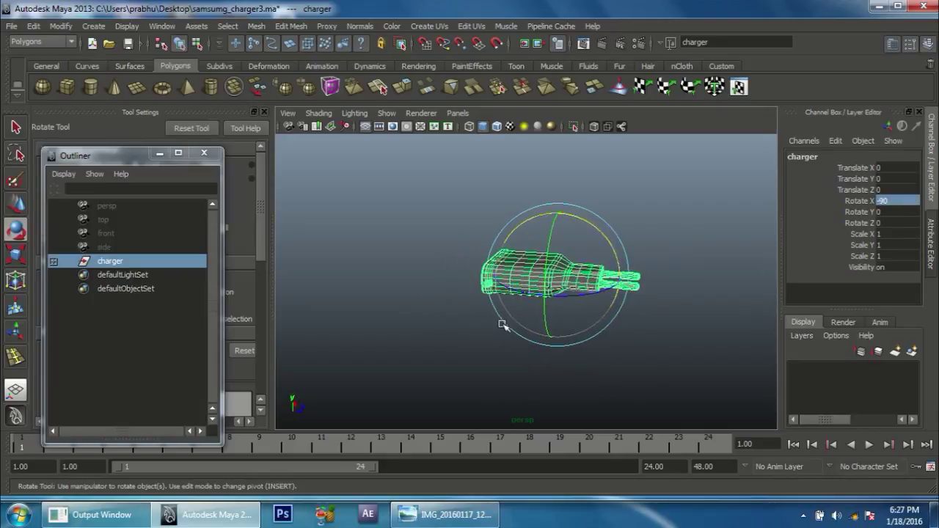
Raise the charger along Y in the front view until Translate Y is 4.195.
key("space")
left_click(502, 324)
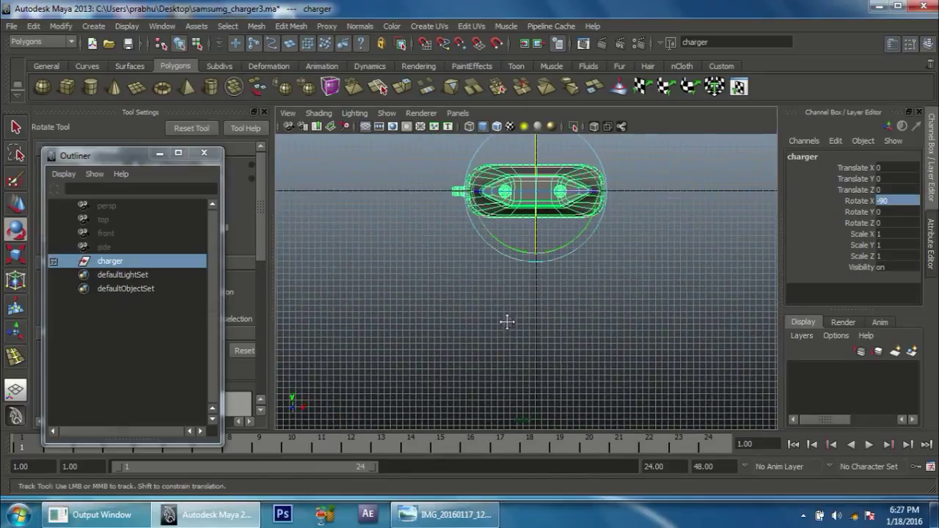
scroll(508, 320, "up", 3)
key("w")
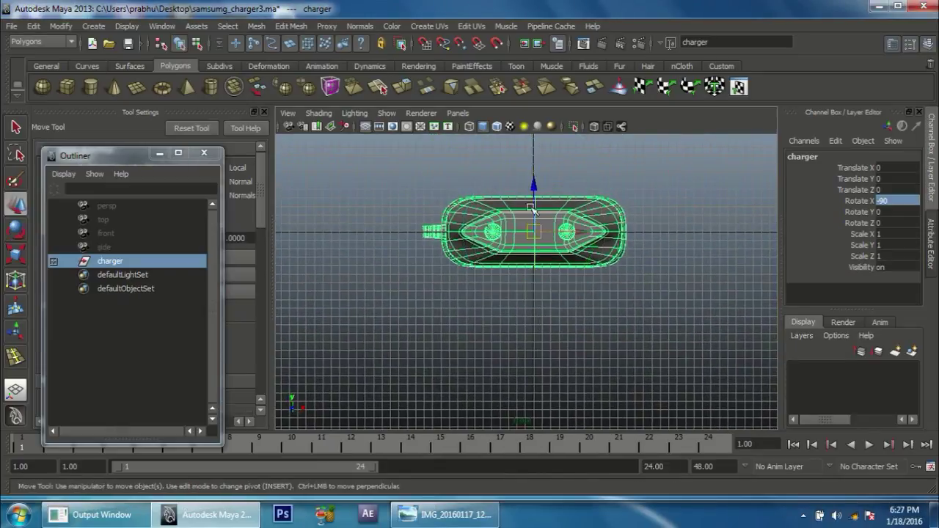
left_click_drag(533, 186, 534, 146)
scroll(624, 265, "up", 2)
middle_click_drag(625, 264, 628, 301, "alt")
scroll(628, 301, "up", 2)
middle_click_drag(636, 361, 553, 216, "alt")
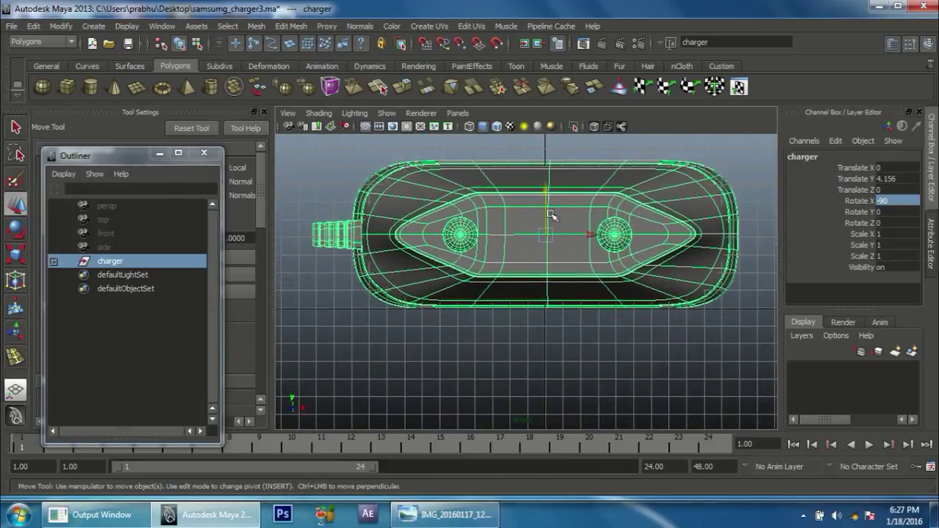
left_click_drag(547, 179, 548, 188)
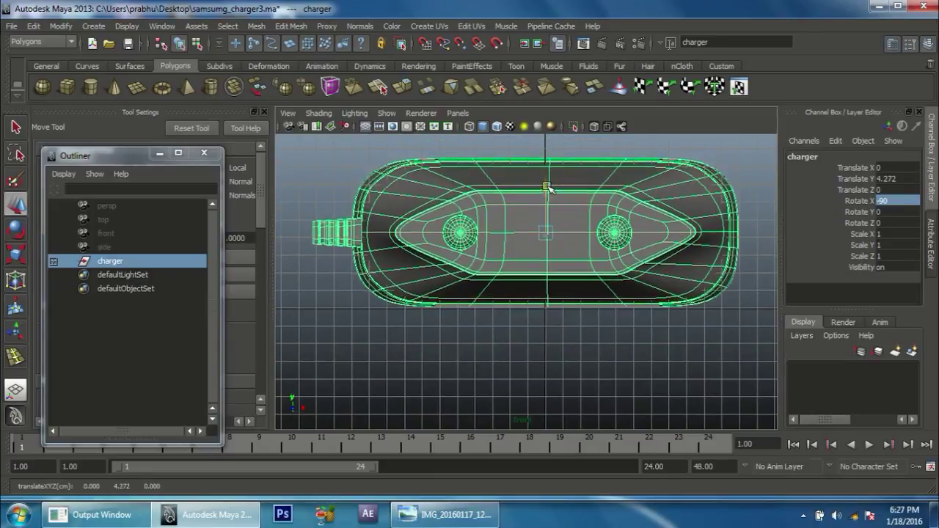
left_click_drag(549, 189, 534, 193)
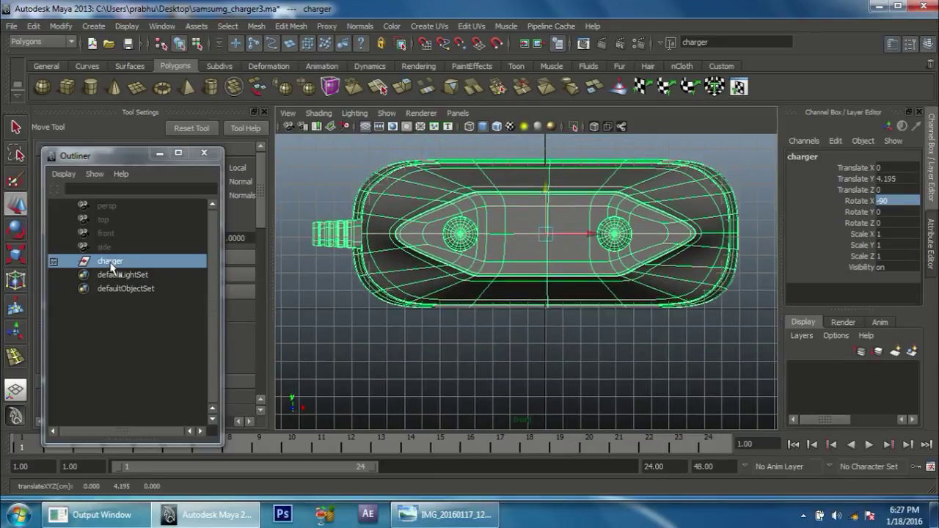
Tumble back into perspective and deselect the charger.
left_click_drag(489, 338, 445, 363, "alt")
left_click(504, 331)
left_click_drag(505, 330, 547, 348, "alt")
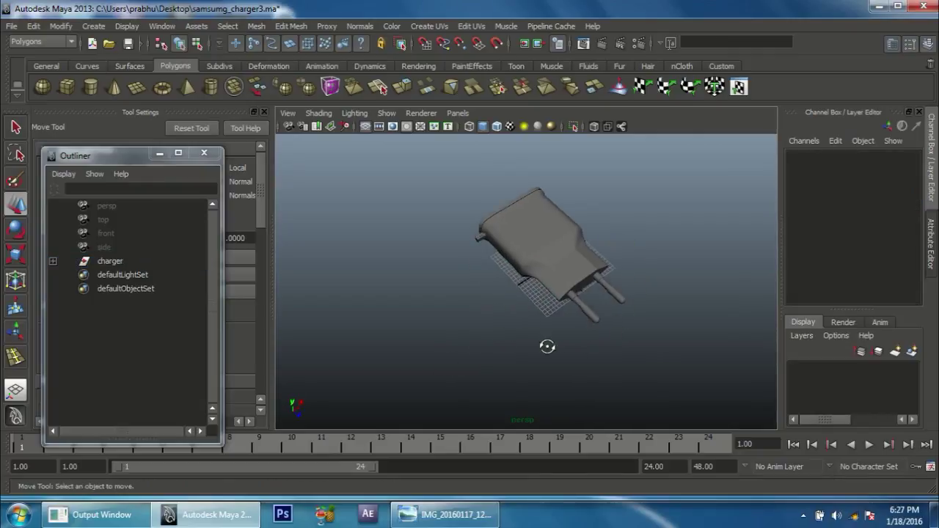
Add a polygon plane scaled uniformly to 223.445 under the charger, then show the USB connector photo.
right_click_drag(564, 336, 497, 327, "alt")
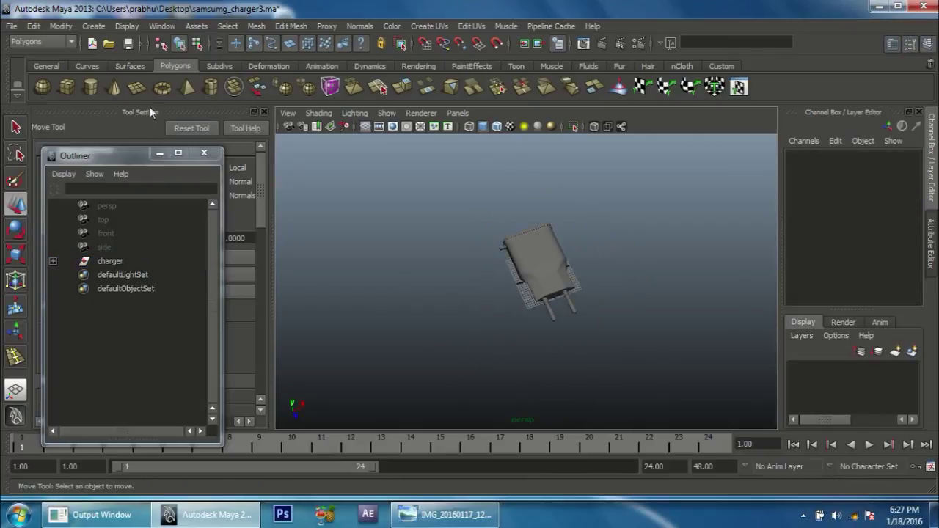
left_click(138, 89)
key("r")
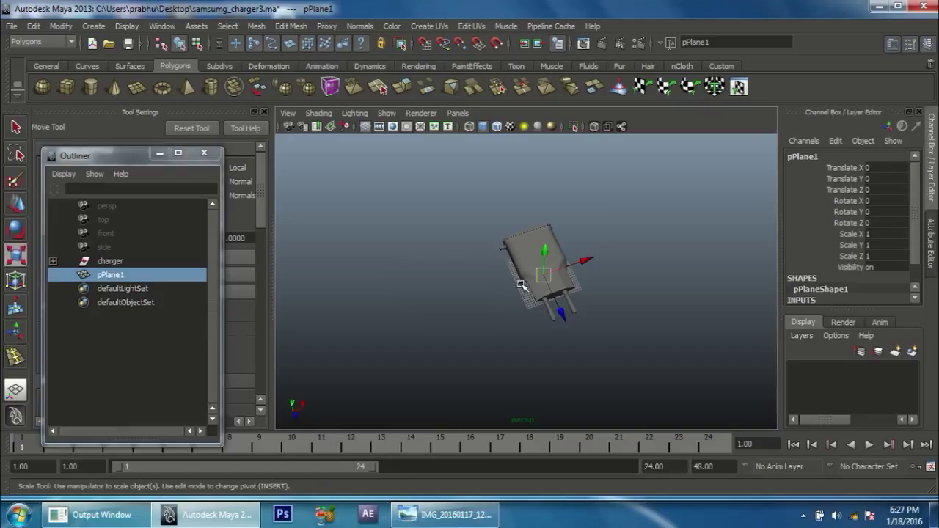
mouse_move(548, 272)
left_mouse_down()
mouse_move(681, 268)
mouse_move(526, 273)
mouse_move(618, 310)
mouse_move(480, 300)
mouse_move(558, 318)
mouse_move(544, 274)
mouse_move(506, 262)
mouse_move(570, 291)
mouse_move(550, 280)
mouse_move(566, 300)
mouse_move(460, 292)
left_mouse_up()
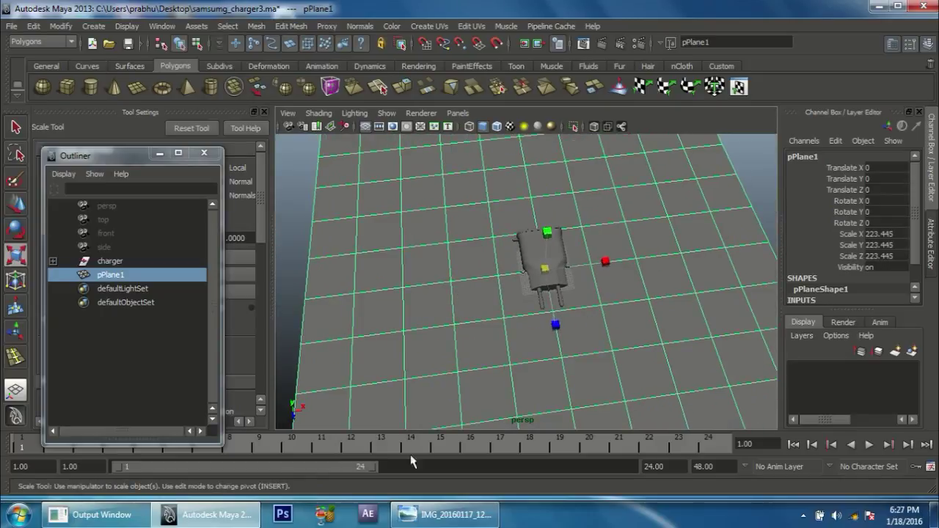
left_click(444, 514)
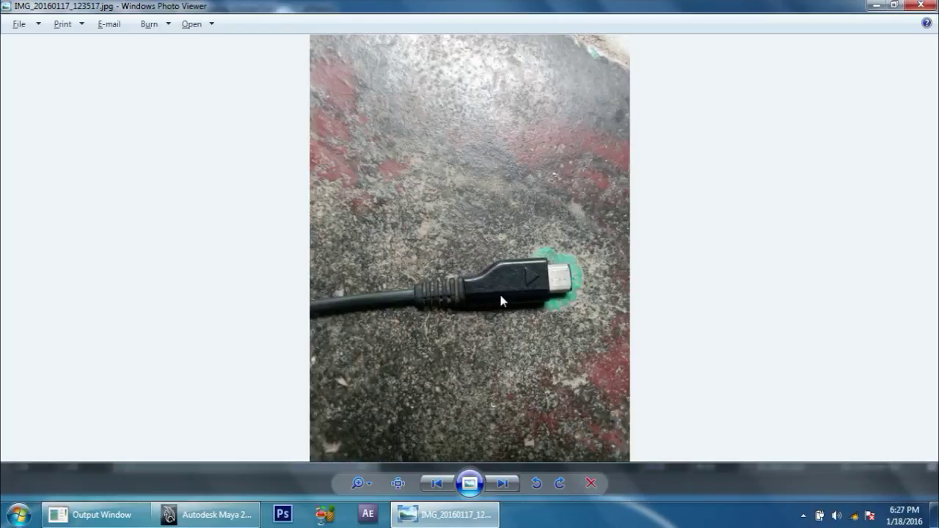
Inspect the USB connector photo, dismiss its context menu, and minimize Photo Viewer.
right_click(629, 245)
left_click(475, 300)
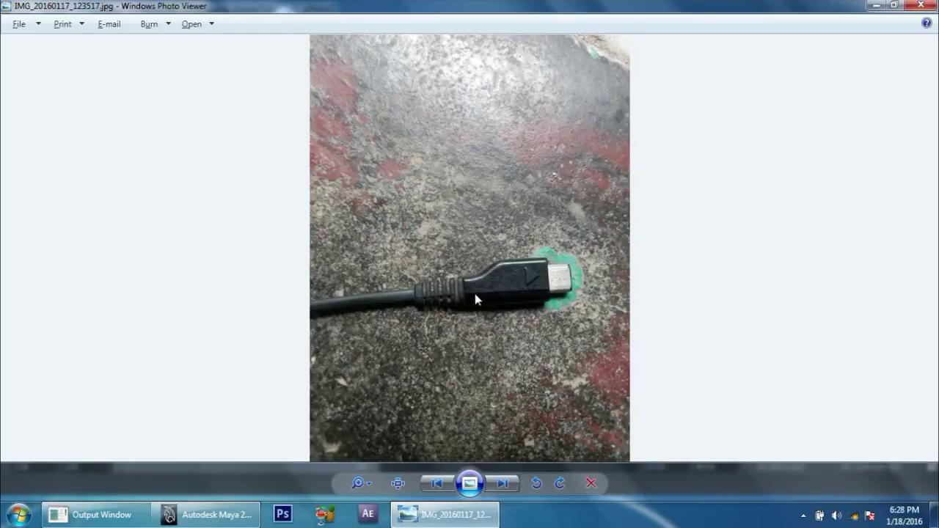
left_click(452, 518)
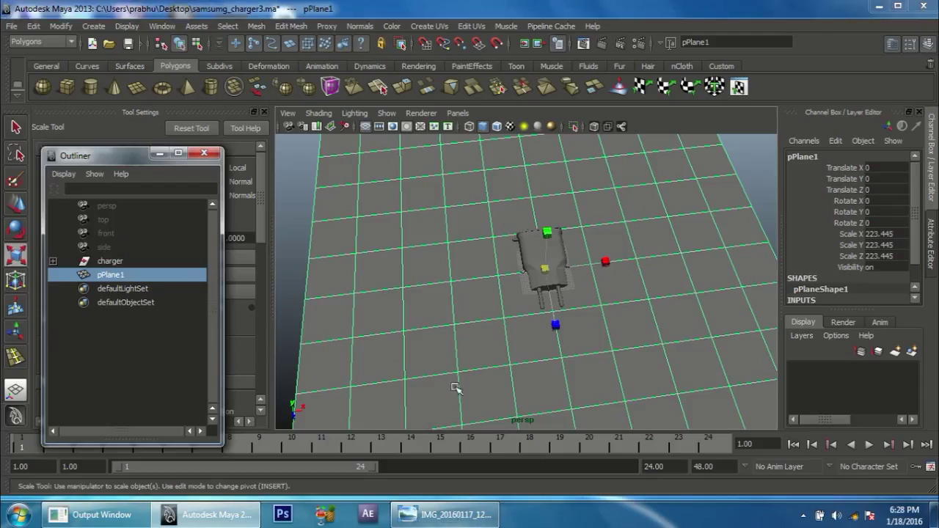
Switch to the top view and recentre the charger.
mouse_move(550, 325)
left_mouse_down("alt")
mouse_move(482, 316)
mouse_move(508, 323)
left_mouse_up("alt")
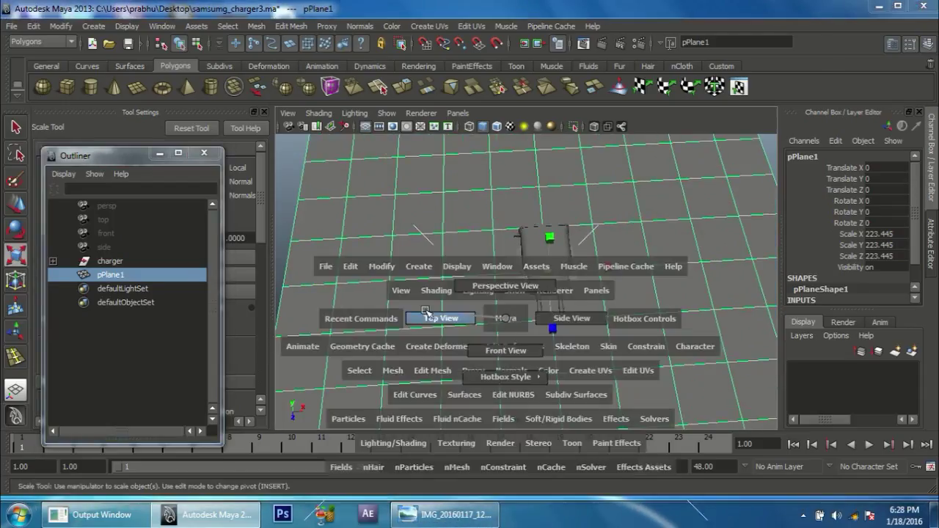
left_click_drag(449, 314, 439, 279)
scroll(440, 315, "down", 2)
scroll(433, 297, "down", 3)
middle_click_drag(433, 297, 478, 306, "alt")
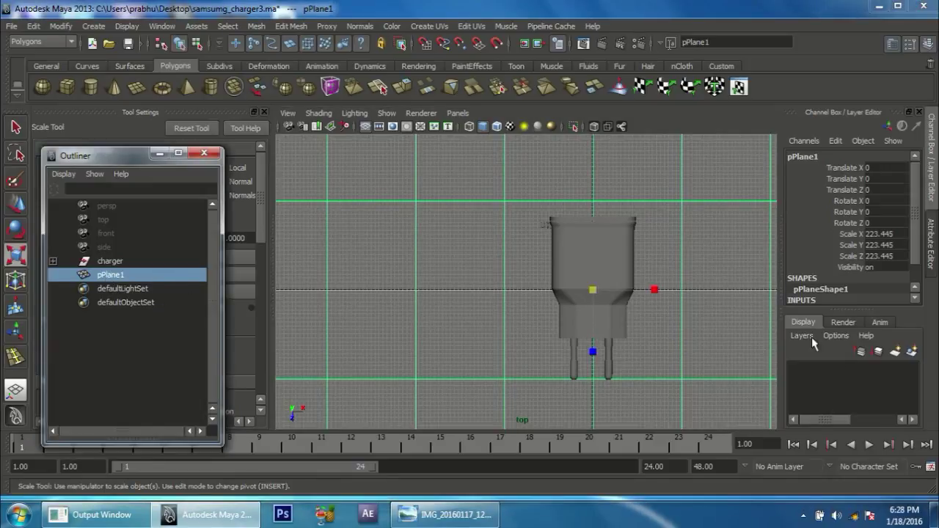
Assign the ground plane to new layer1 and hide that layer.
left_click(912, 353)
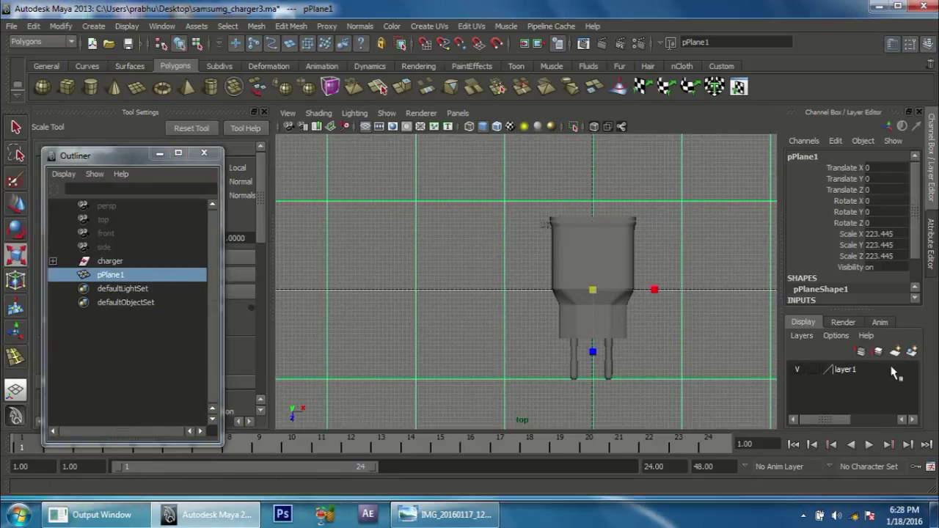
left_click(799, 369)
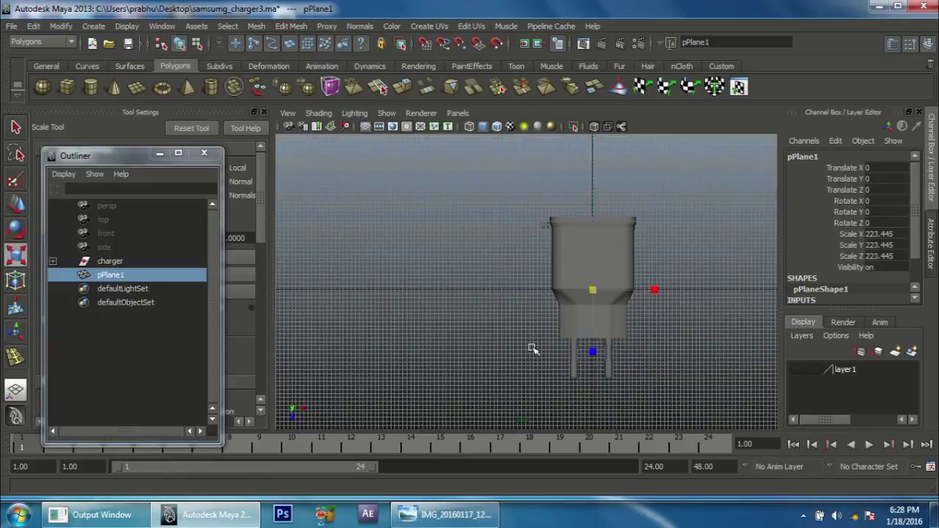
left_click(414, 335)
scroll(485, 323, "up", 2)
mouse_move(484, 323)
middle_mouse_down("alt")
mouse_move(499, 342)
mouse_move(462, 227)
middle_mouse_up("alt")
scroll(505, 293, "up", 2)
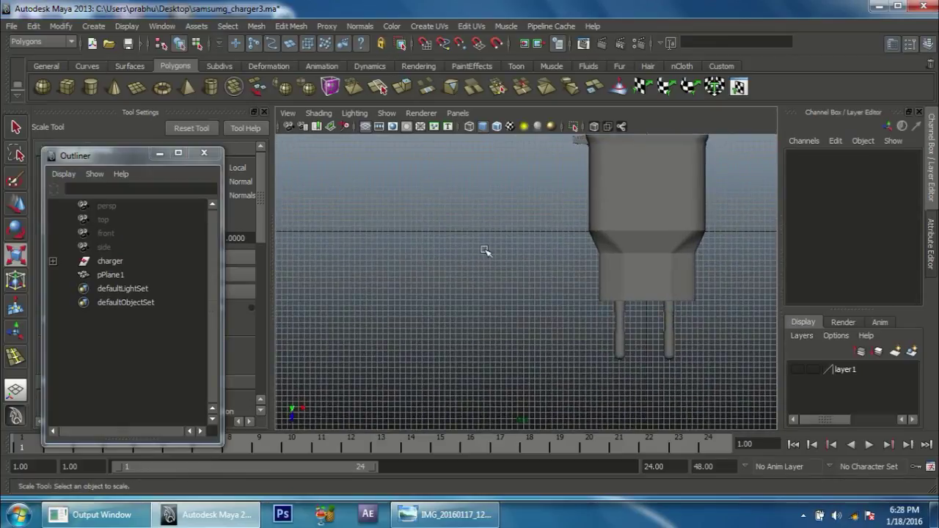
scroll(506, 314, "down", 1)
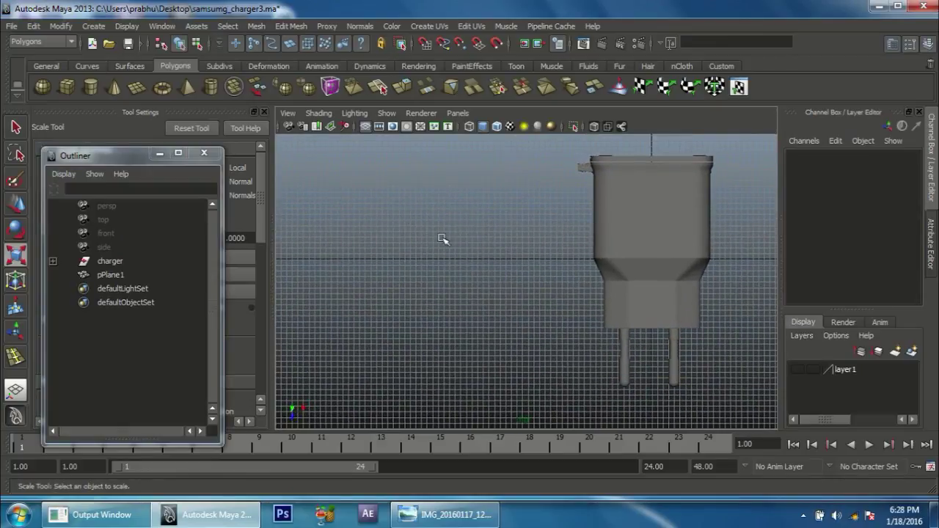
Bring up the USB connector photo, put it away, then reopen it.
left_click(469, 516)
left_click(470, 516)
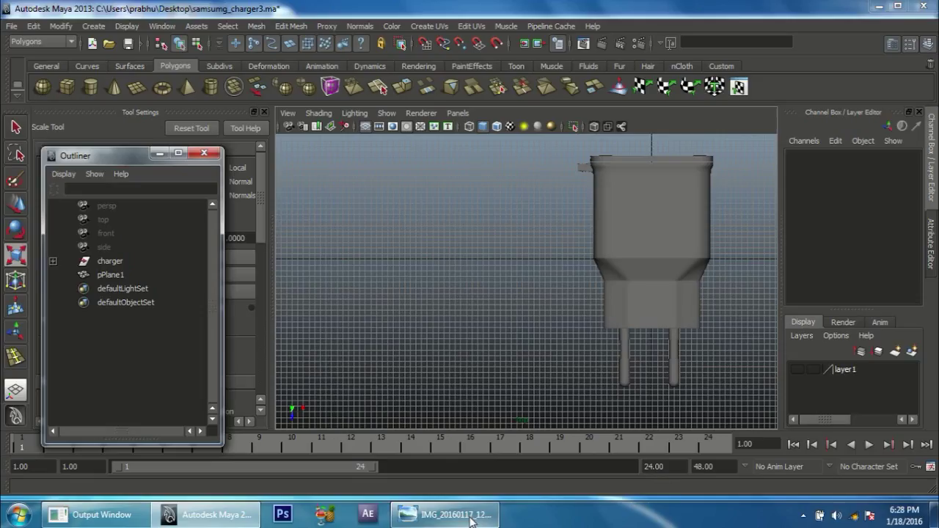
left_click(473, 516)
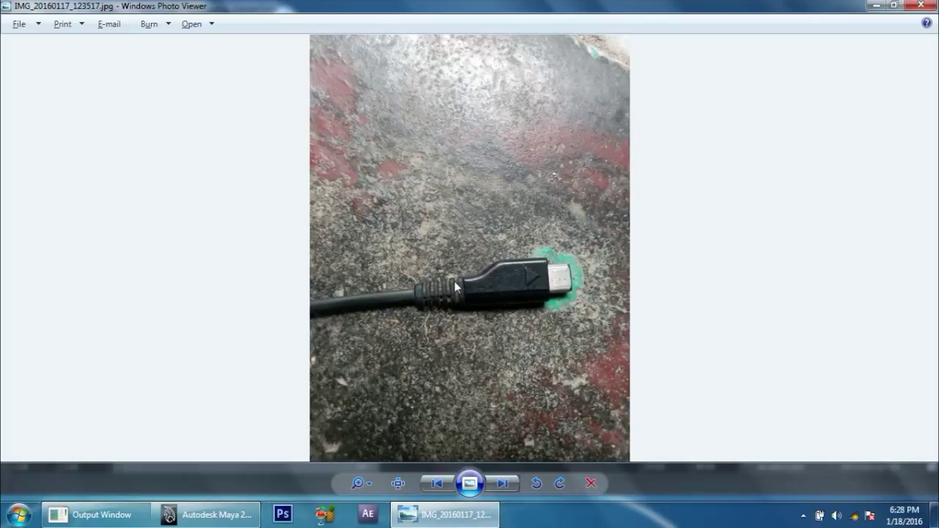
left_click(476, 523)
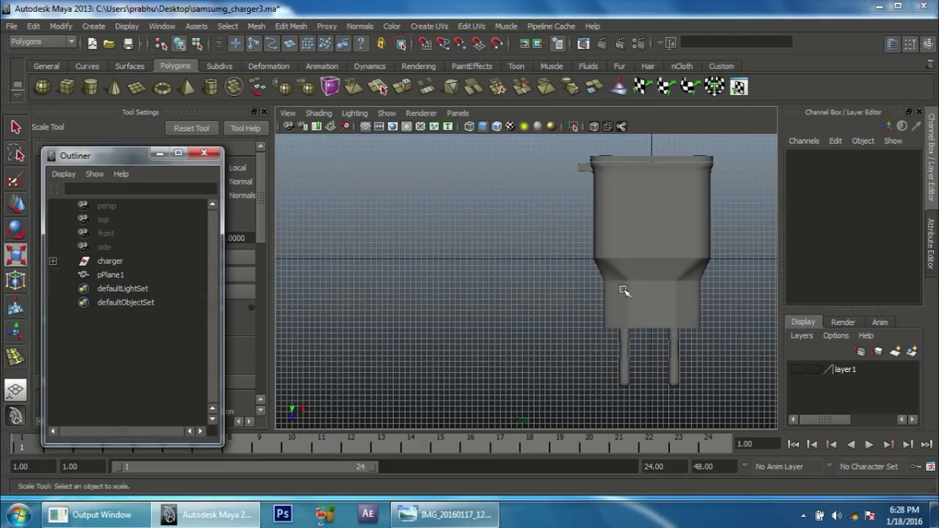
Switch to the view facing the charger's pins.
scroll(624, 293, "down", 2)
key("space")
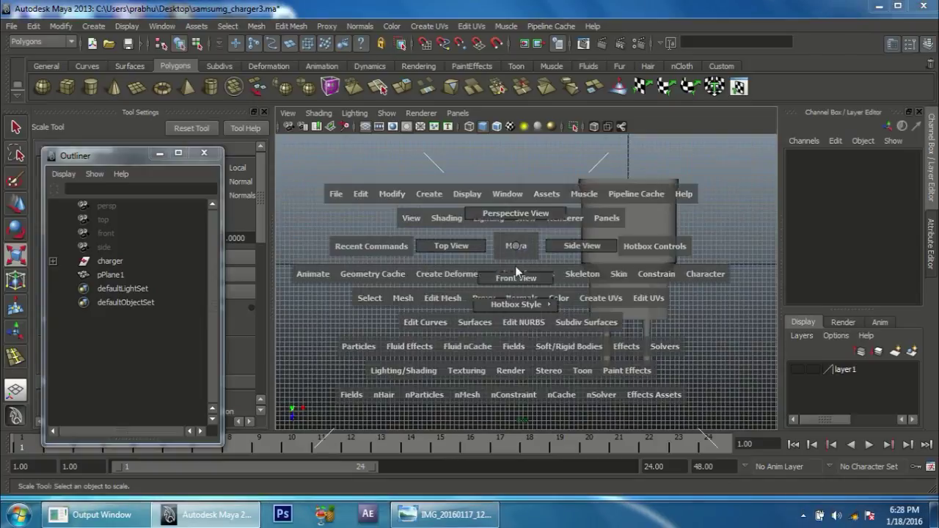
left_click_drag(518, 245, 622, 272)
scroll(603, 238, "up", 3)
scroll(602, 238, "down", 2)
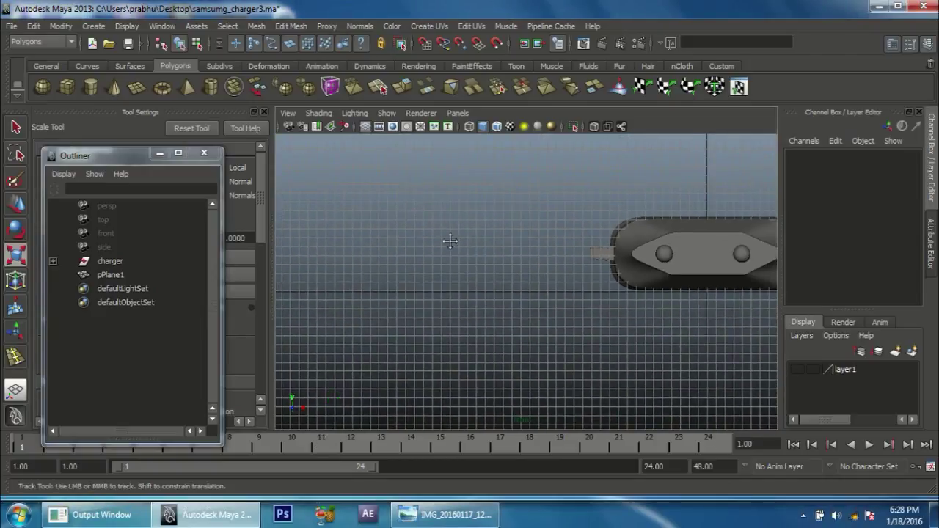
scroll(455, 243, "down", 1)
Create a NURBS circle and move it left beside the charger.
left_click(100, 28)
mouse_move(124, 46)
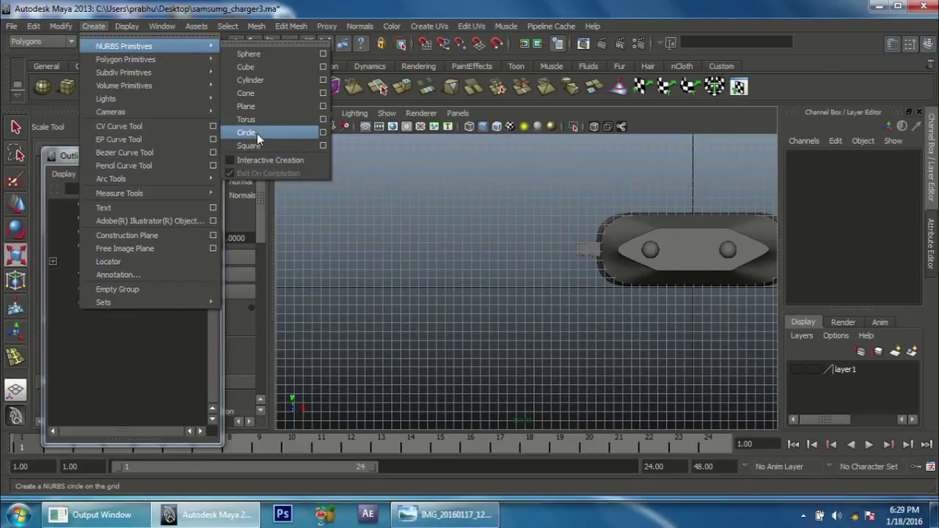
left_click(257, 134)
scroll(579, 286, "up", 3)
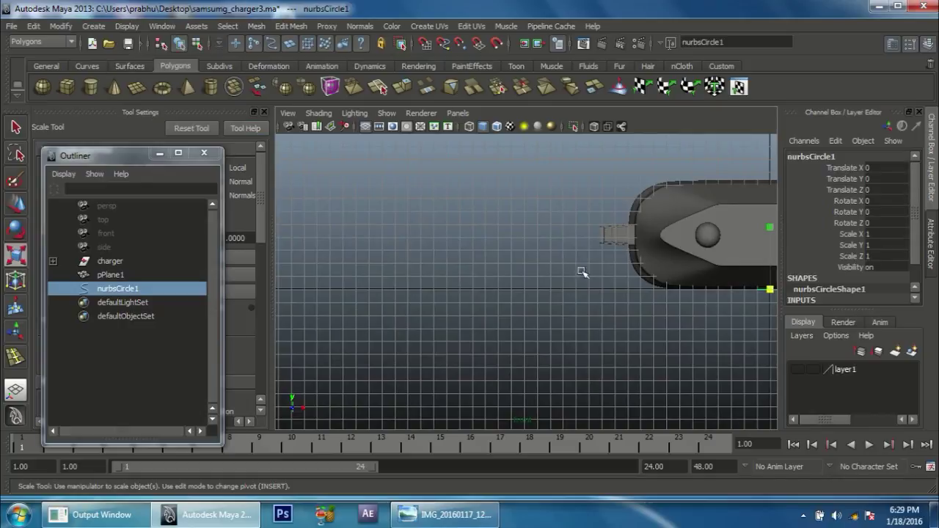
key("w")
scroll(763, 299, "up", 2)
left_click_drag(768, 290, 514, 303)
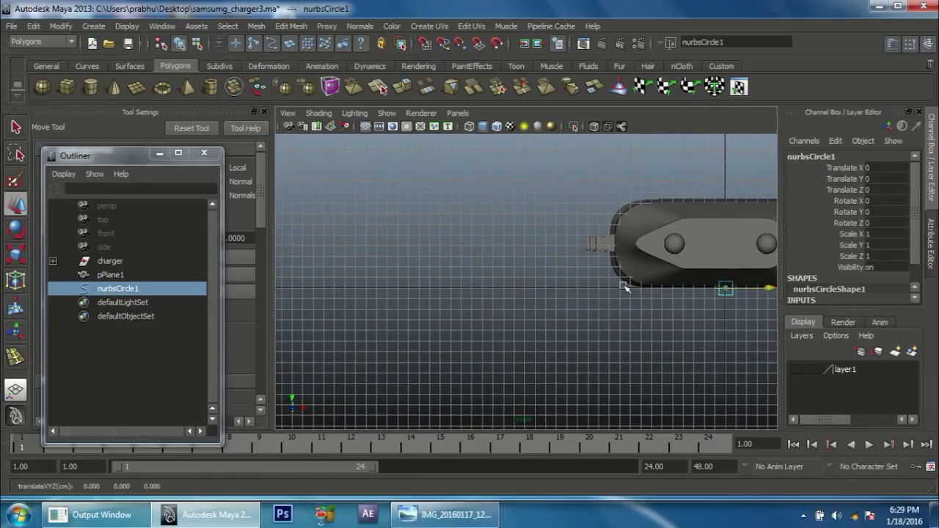
scroll(514, 303, "up", 2)
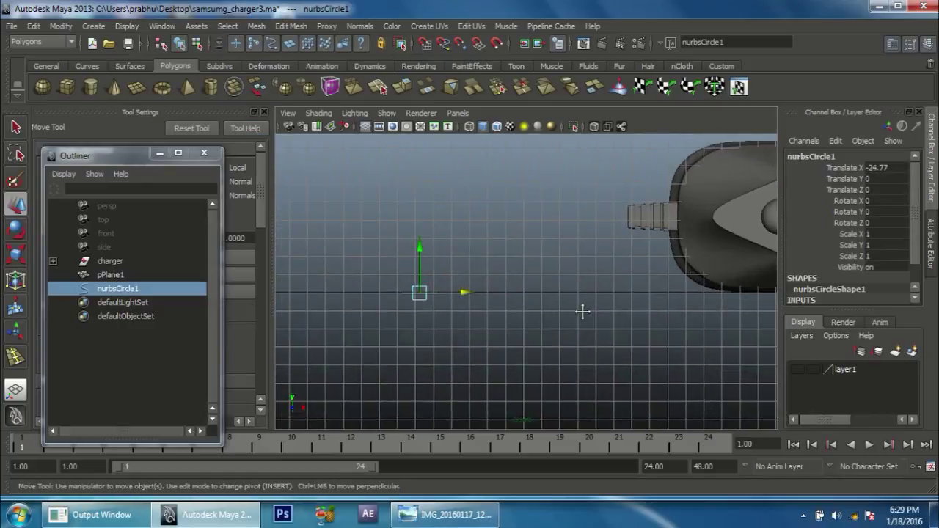
scroll(579, 314, "up", 2)
Rotate the circle 90 degrees on X so it stands upright.
key("e")
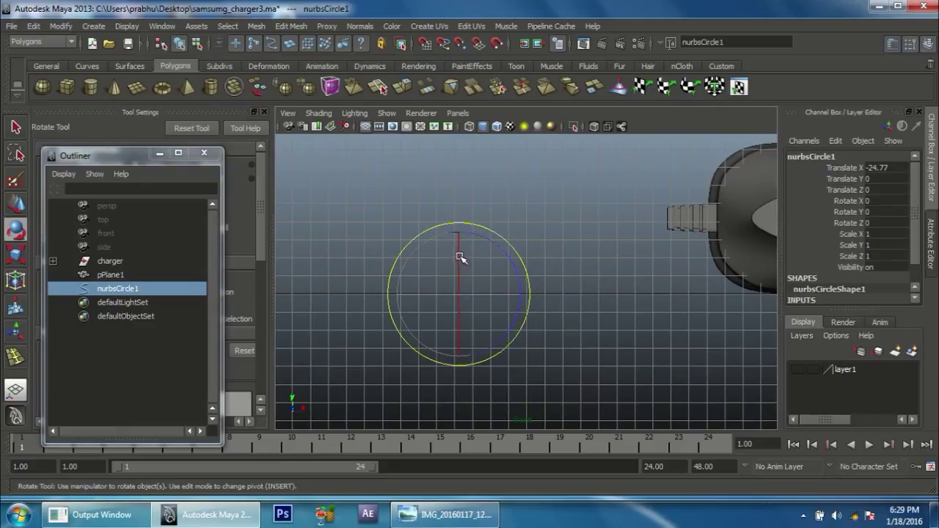
left_click_drag(460, 257, 574, 321)
left_click(879, 200)
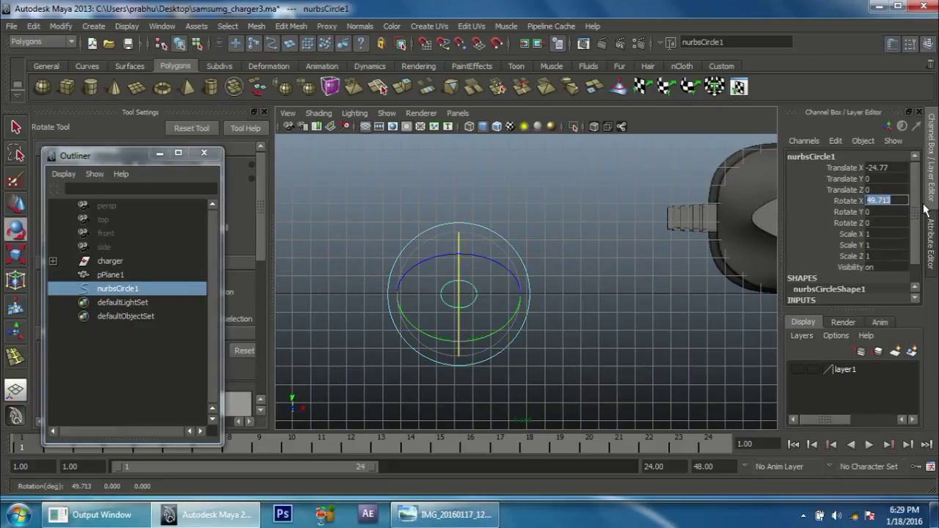
type("90")
key("Return")
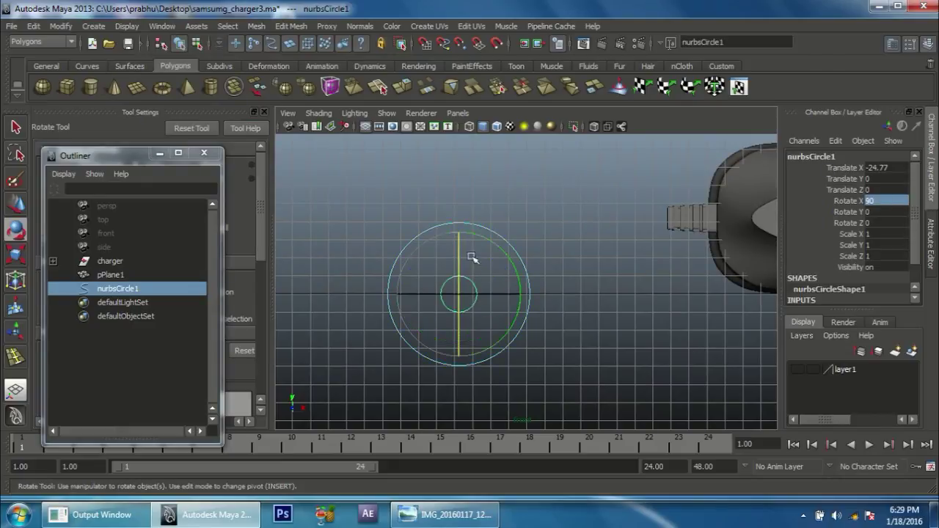
scroll(484, 264, "up", 2)
Raise the circle slightly along Y.
key("w")
left_click_drag(453, 335, 448, 316)
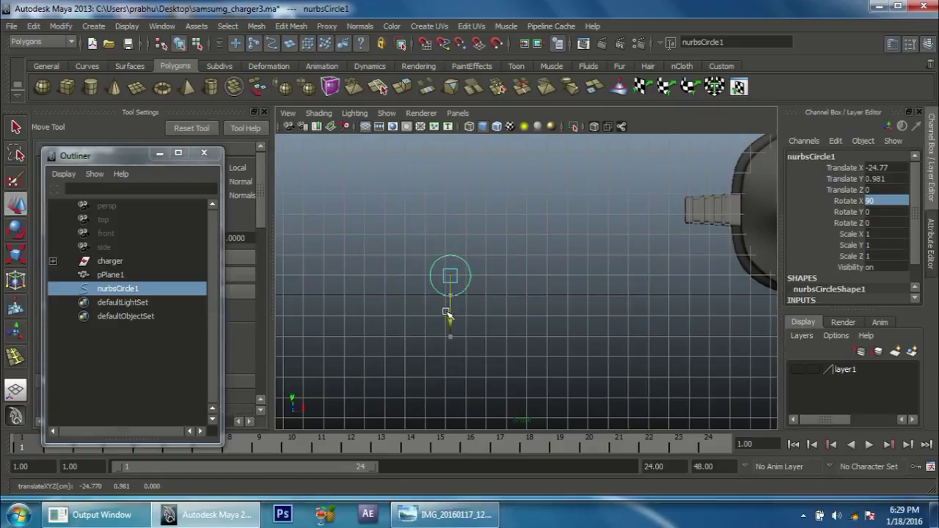
scroll(621, 339, "up", 3)
scroll(562, 278, "down", 3)
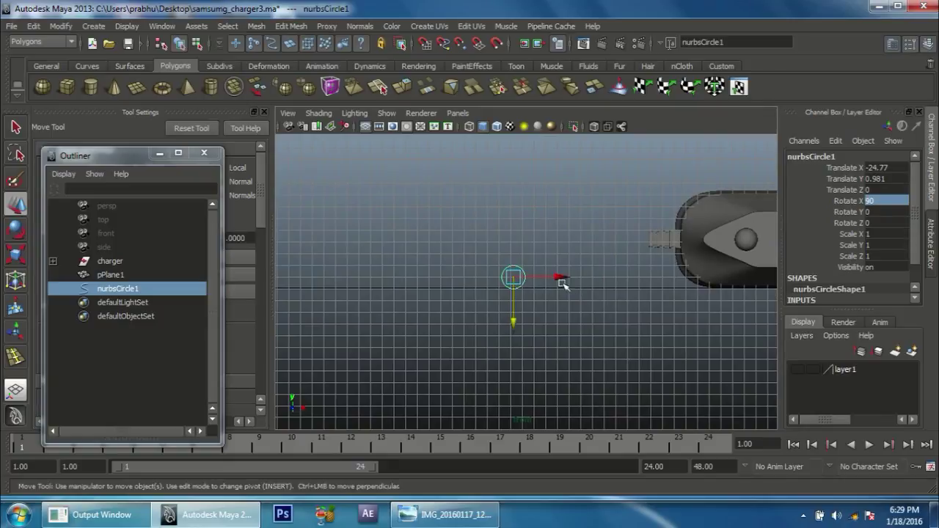
scroll(562, 283, "up", 3)
Stretch the circle to Scale X 1.417 and switch it to control-vertex editing.
key("r")
left_click_drag(540, 275, 563, 275)
scroll(569, 305, "up", 1)
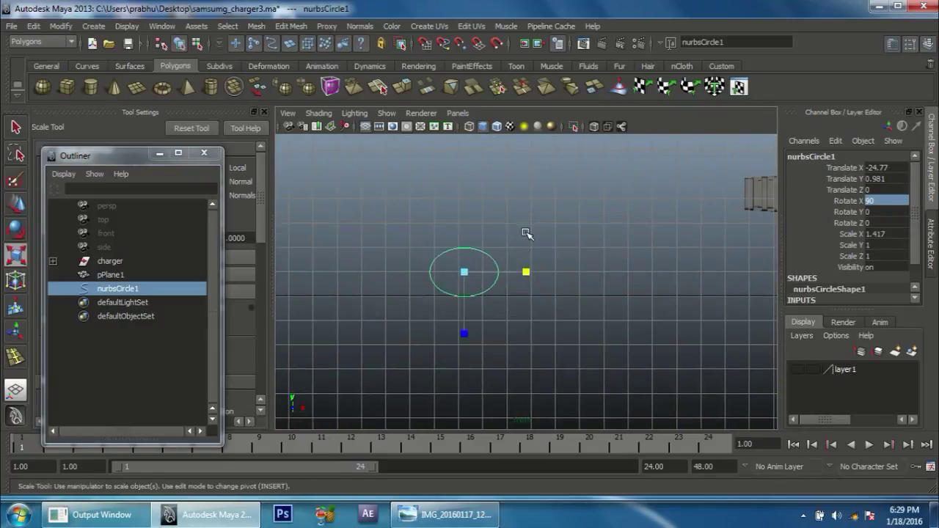
right_click_drag(506, 257, 389, 224)
scroll(409, 267, "up", 1)
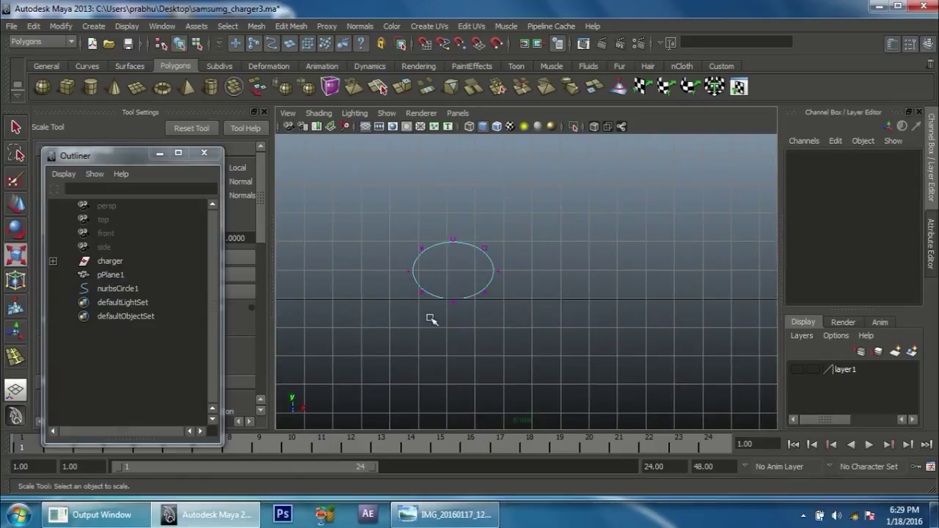
Pull in the left control vertices and flatten the top and bottom edges.
left_click_drag(428, 308, 402, 241)
left_click_drag(476, 273, 437, 273)
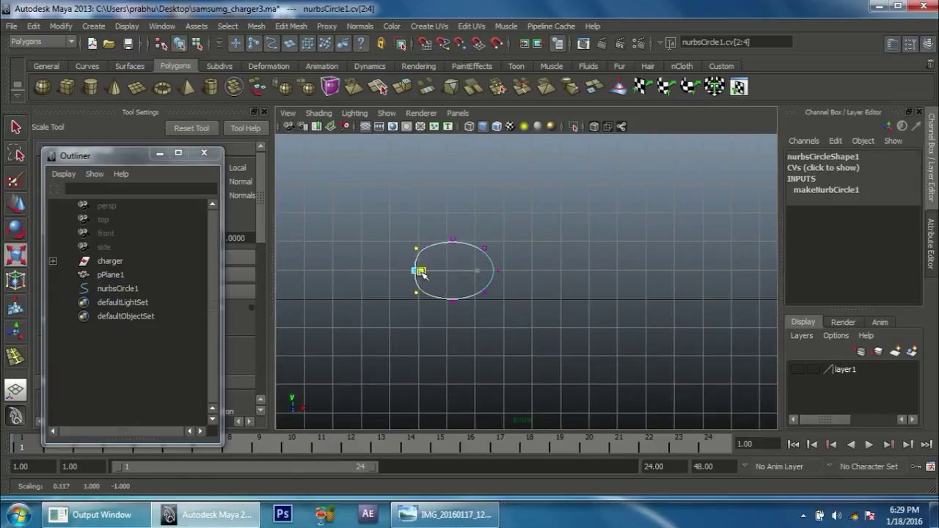
mouse_move(513, 342)
left_mouse_down()
mouse_move(475, 269)
mouse_move(489, 273)
mouse_move(401, 232)
left_mouse_up()
scroll(565, 311, "up", 1)
left_click_drag(484, 252, 470, 206)
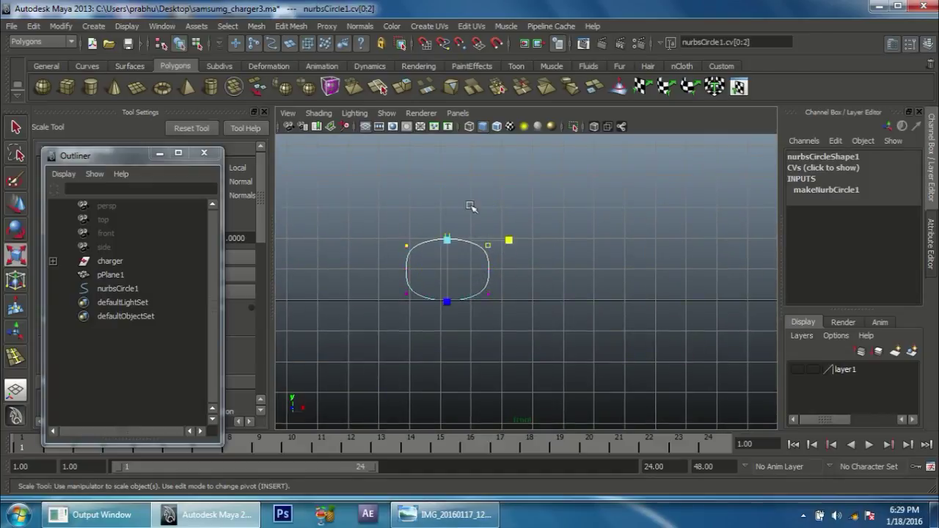
left_click_drag(443, 304, 447, 261)
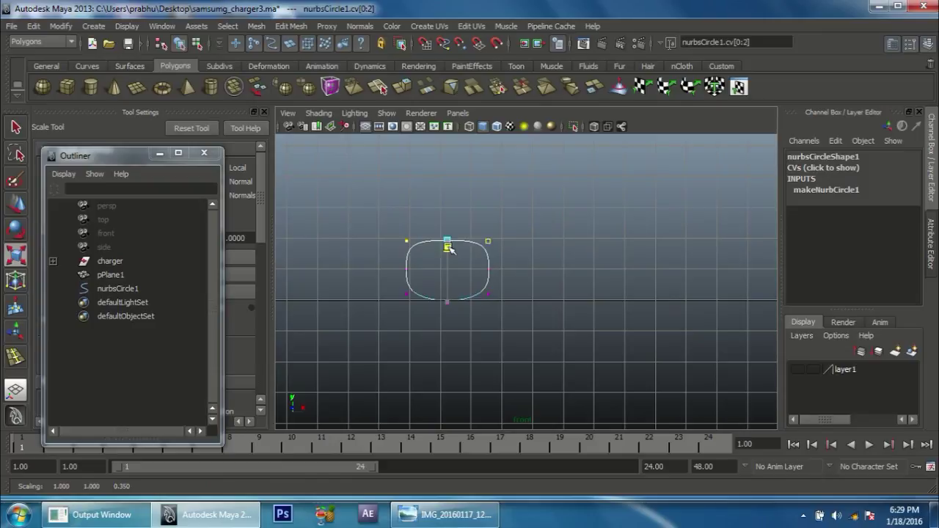
left_click_drag(394, 289, 487, 301)
left_click_drag(455, 245, 451, 261)
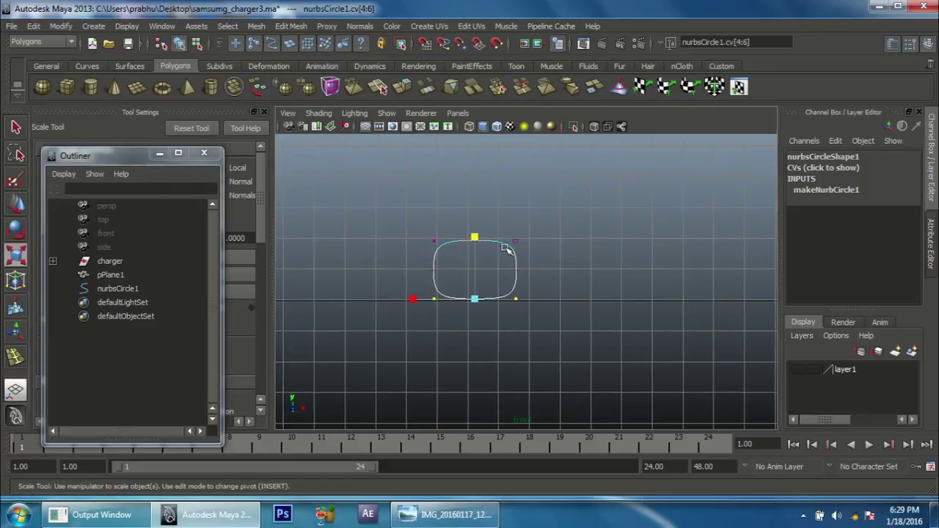
In object mode, squash the curve to Scale Z 0.636 and lower it to Translate Y 0.623.
right_click_drag(503, 245, 513, 238)
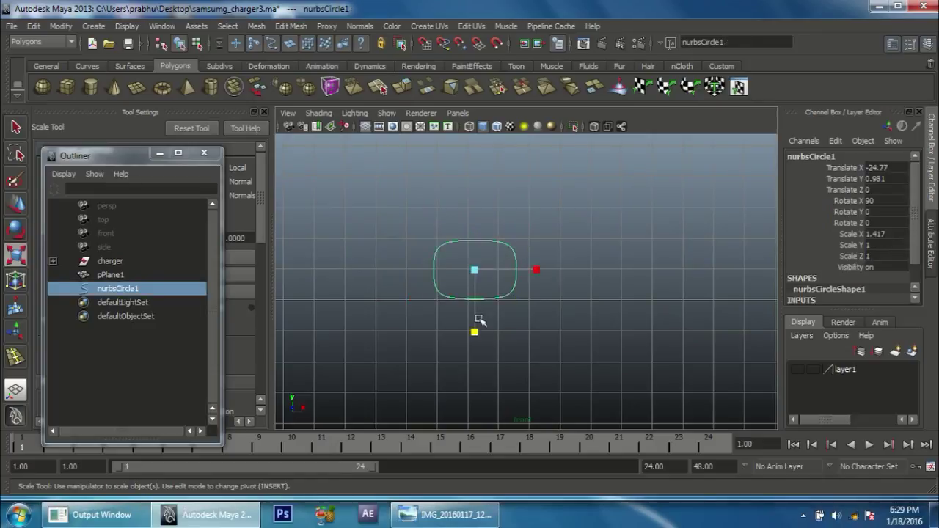
left_click_drag(475, 331, 476, 309)
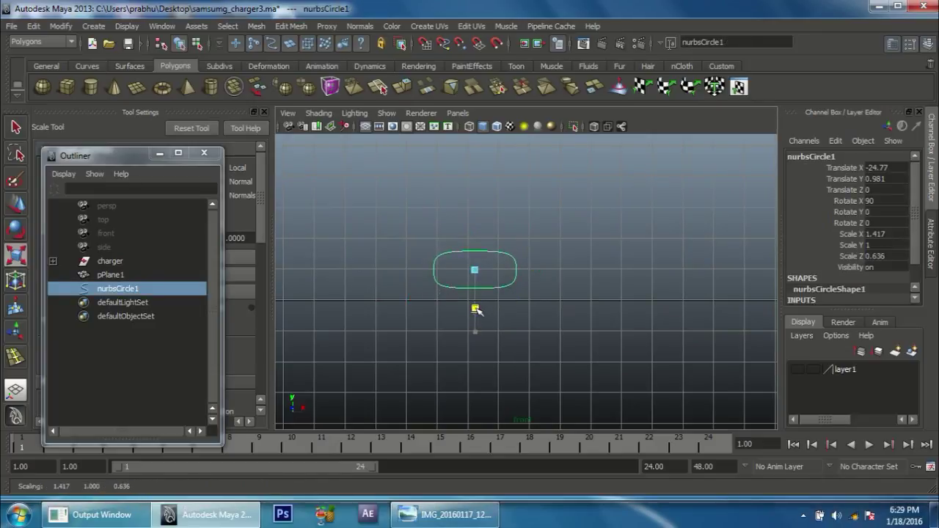
key("w")
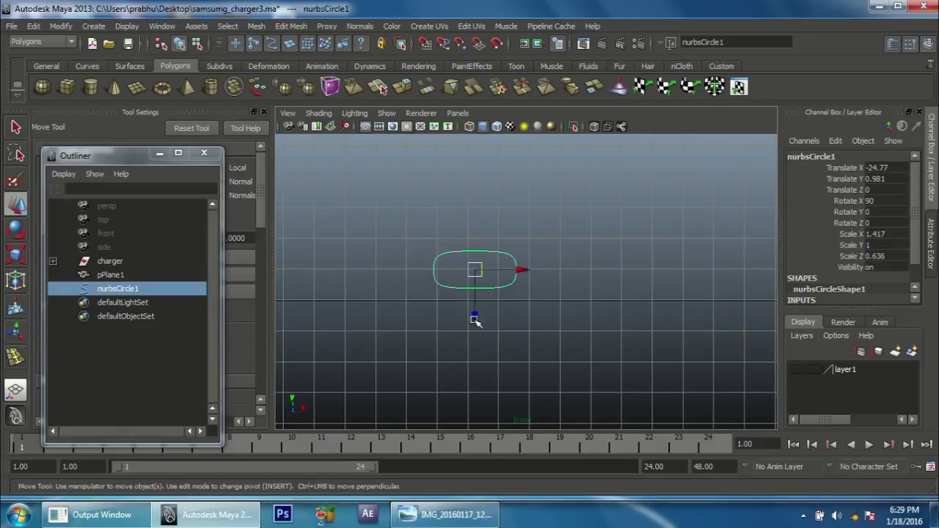
left_click_drag(475, 320, 475, 331)
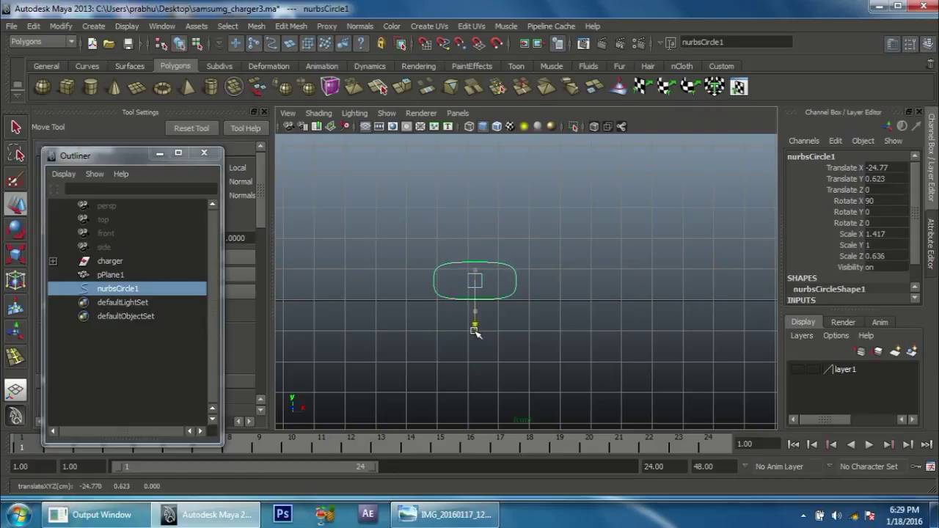
key("space")
mouse_move(526, 334)
left_mouse_down()
mouse_move(570, 357)
mouse_move(502, 313)
mouse_move(525, 313)
mouse_move(560, 352)
mouse_move(623, 325)
mouse_move(455, 258)
mouse_move(536, 281)
mouse_move(446, 314)
mouse_move(567, 283)
mouse_move(513, 280)
mouse_move(541, 287)
mouse_move(573, 318)
mouse_move(621, 315)
mouse_move(546, 253)
mouse_move(604, 220)
mouse_move(580, 279)
mouse_move(615, 310)
mouse_move(628, 300)
mouse_move(581, 316)
mouse_move(624, 300)
mouse_move(570, 336)
left_mouse_up()
Duplicate the profile, compare against the connector photo, then duplicate it again.
key("ctrl+d")
left_click(434, 514)
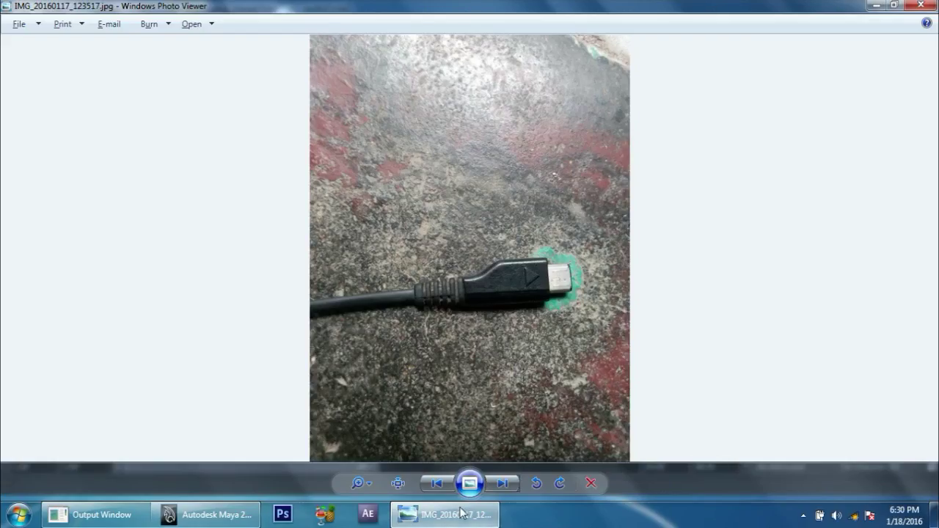
left_click(461, 513)
key("ctrl+d")
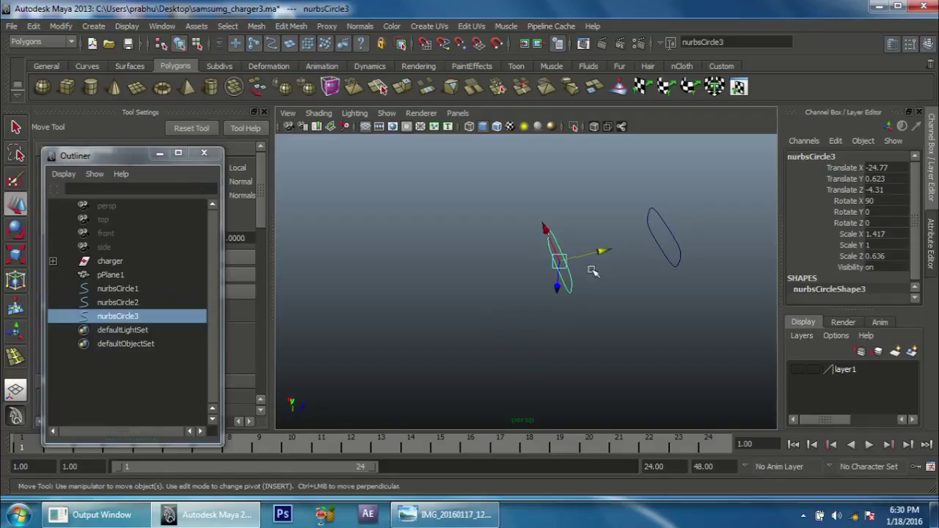
Push nurbsCircle3 back to Translate Z -7.033 and move its CVs inward to narrow it.
mouse_move(595, 253)
left_mouse_down()
mouse_move(530, 269)
mouse_move(592, 364)
mouse_move(635, 314)
left_mouse_up()
right_click_drag(655, 261, 490, 277)
left_click_drag(457, 283, 536, 332, "alt")
mouse_move(451, 314)
left_mouse_down()
mouse_move(478, 317)
mouse_move(470, 330)
mouse_move(477, 318)
mouse_move(540, 325)
mouse_move(547, 286)
left_mouse_up()
right_click_drag(551, 295, 474, 294)
mouse_move(675, 296)
left_mouse_down("alt")
mouse_move(444, 320)
mouse_move(499, 327)
mouse_move(518, 342)
left_mouse_up("alt")
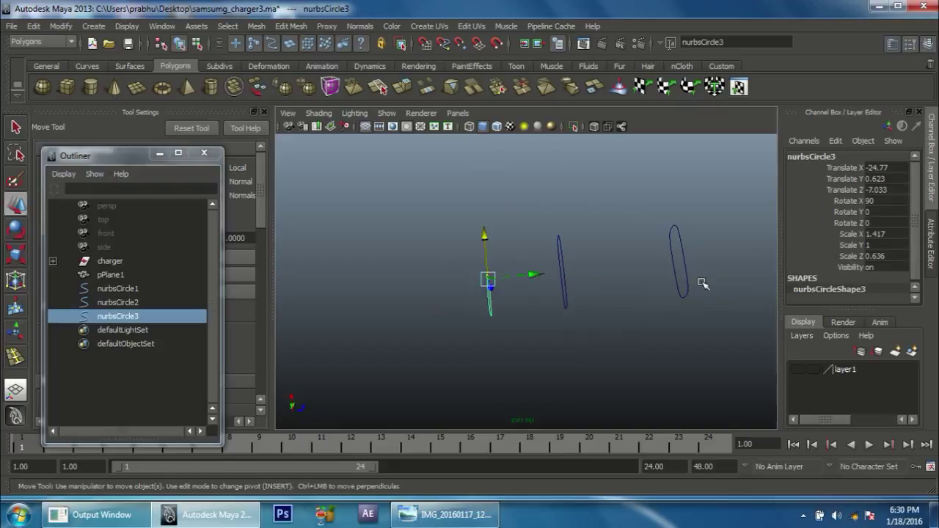
Select the three profile circles in order, front to back.
left_click(683, 269)
left_click(561, 284, "shift")
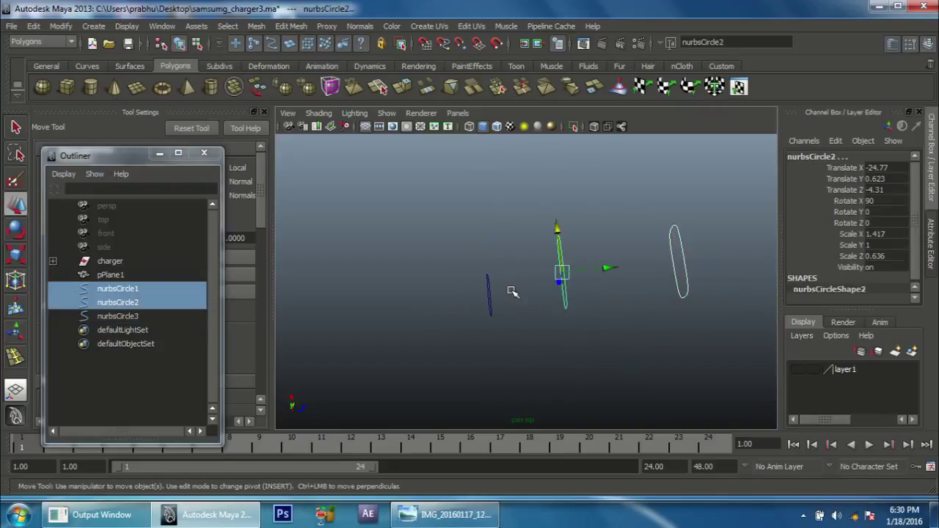
left_click(489, 308, "shift")
left_click_drag(534, 298, 551, 301, "alt")
mouse_move(652, 262)
left_mouse_down("alt")
mouse_move(598, 280)
mouse_move(562, 274)
left_mouse_up("alt")
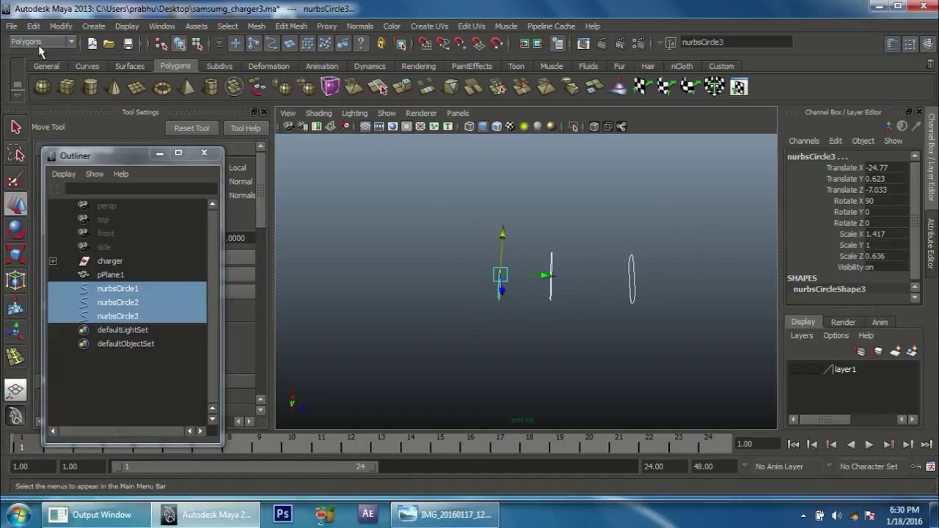
Switch to the Surfaces menu set and loft a surface through the three circles.
left_click(38, 42)
left_click(37, 70)
left_click(280, 26)
left_click(293, 41)
mouse_move(369, 225)
right_mouse_down("alt")
mouse_move(452, 297)
mouse_move(438, 285)
right_mouse_up("alt")
left_click_drag(438, 285, 457, 325, "alt")
right_click_drag(457, 325, 515, 276, "alt")
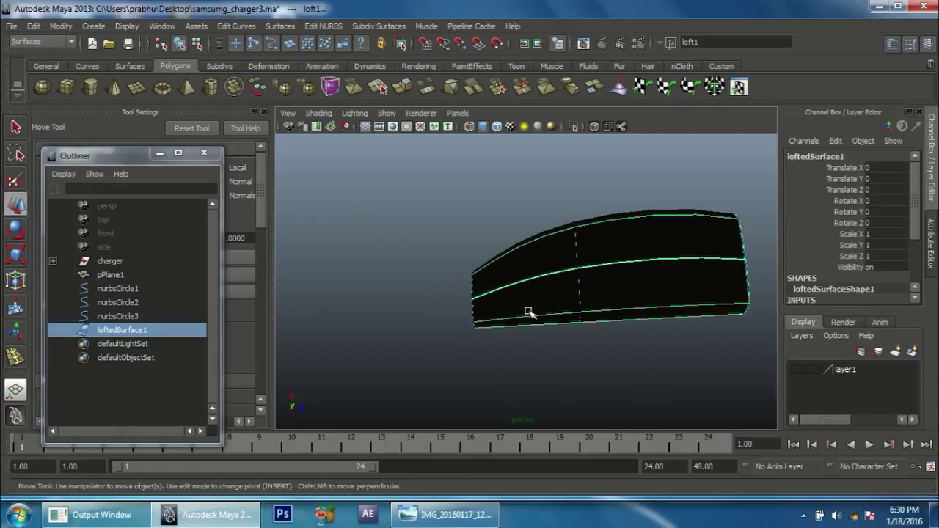
mouse_move(515, 288)
left_mouse_down("alt")
mouse_move(589, 247)
mouse_move(667, 269)
mouse_move(623, 289)
mouse_move(519, 263)
left_mouse_up("alt")
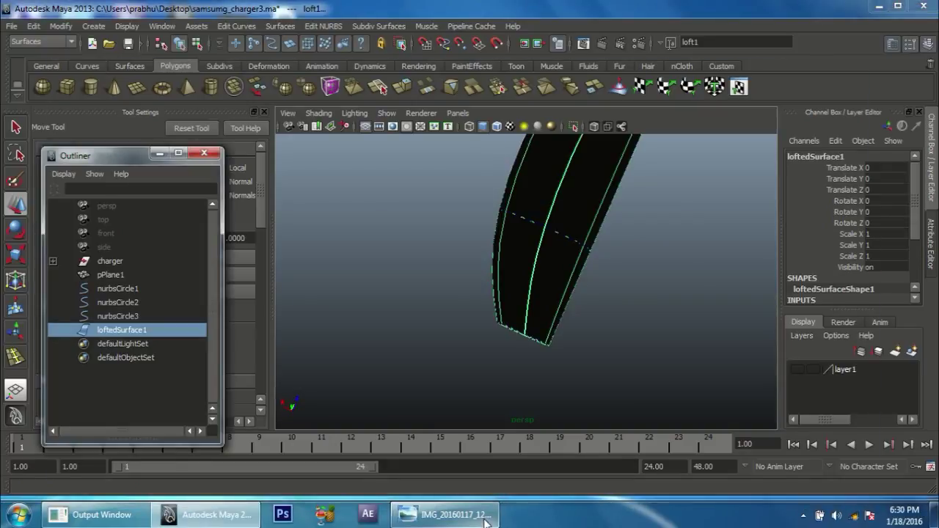
Compare the loft with the connector photo, then undo it.
left_click(485, 518)
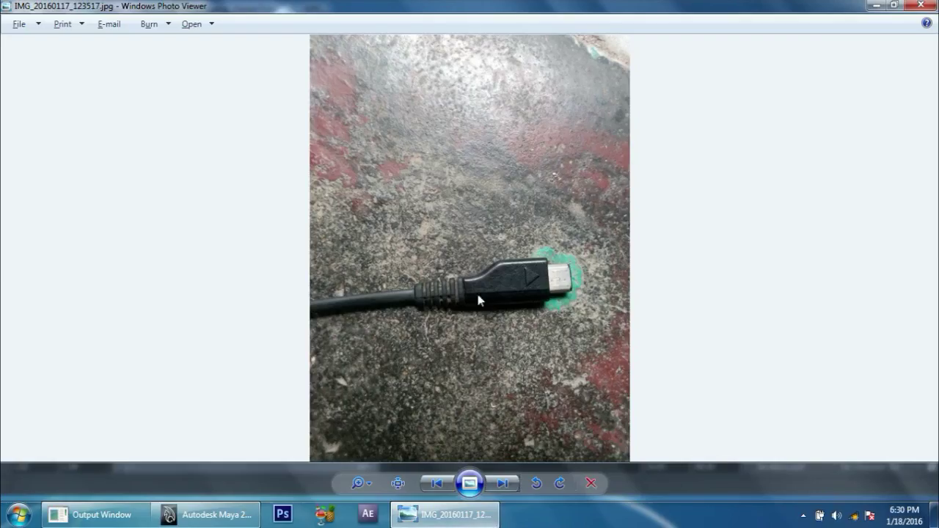
left_click(447, 516)
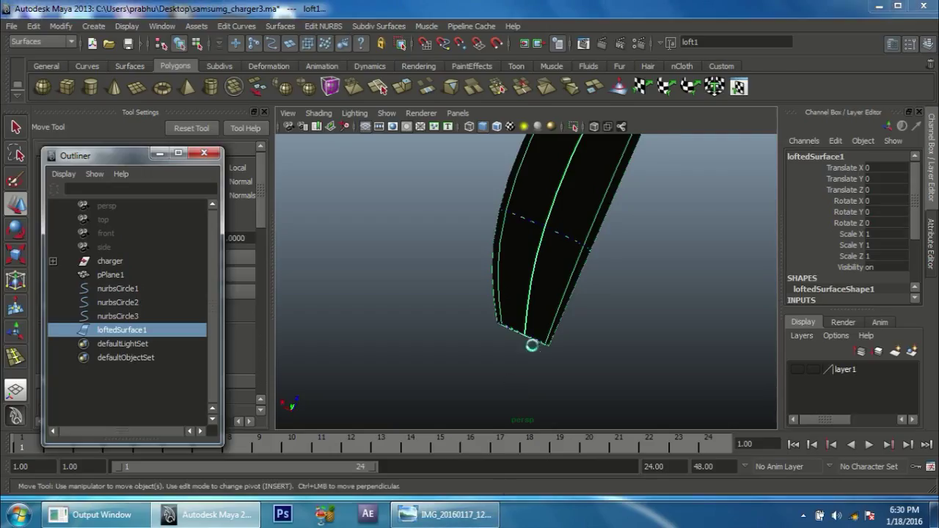
key("ctrl+z")
key("ctrl+z")
key("ctrl+z")
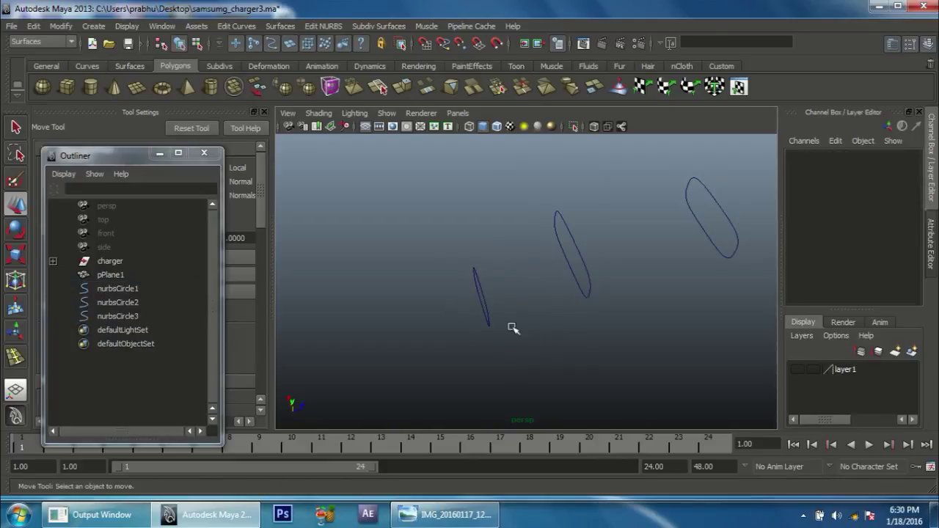
Duplicate nurbsCircle3 to make a fourth profile, nurbsCircle4.
left_click(488, 325)
mouse_move(487, 342)
left_mouse_down("alt")
mouse_move(503, 338)
mouse_move(520, 291)
mouse_move(567, 254)
left_mouse_up("alt")
key("ctrl+d")
left_click_drag(539, 319, 545, 352, "alt")
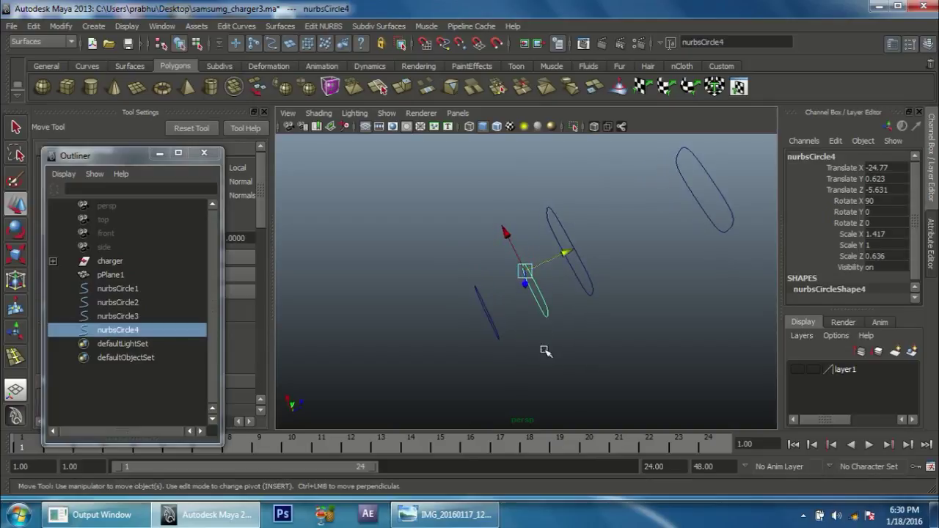
Select all four circles in order: first, second, fourth, then third.
left_click(644, 353)
scroll(636, 209, "down", 2)
left_click(635, 205)
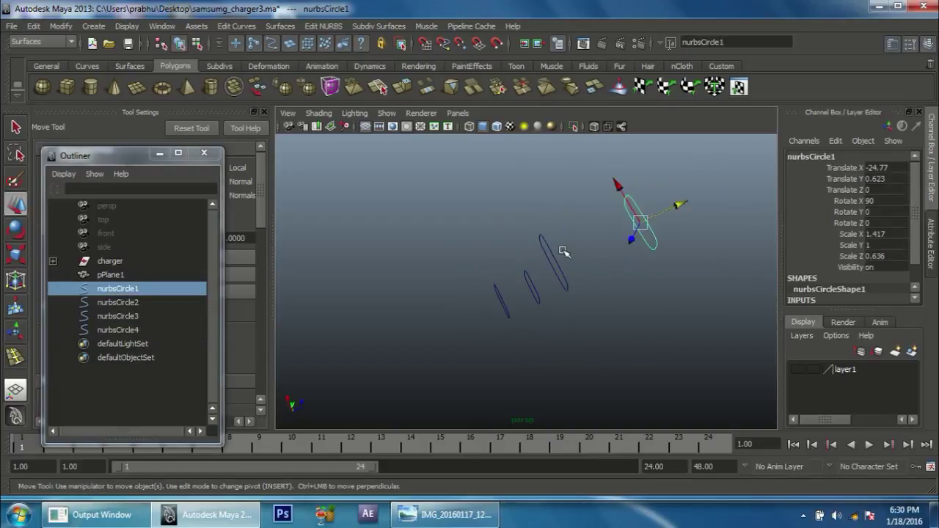
left_click(645, 240)
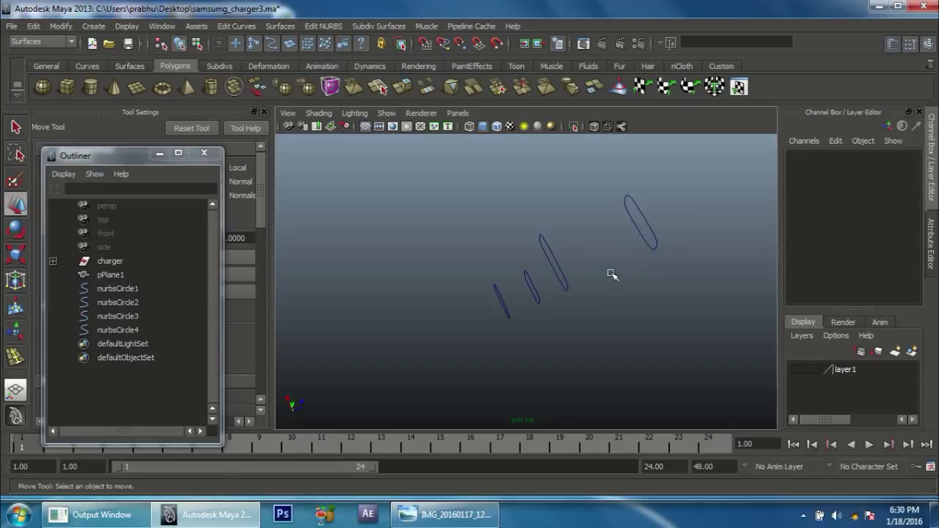
key("ctrl+z")
left_click(543, 250, "shift")
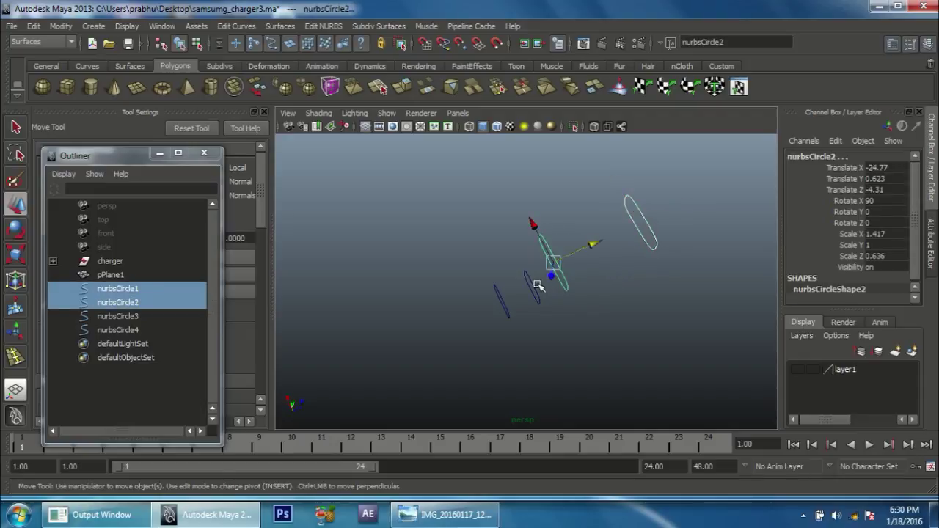
left_click(538, 285, "shift")
left_click(499, 299, "shift")
mouse_move(469, 342)
left_mouse_down("alt")
mouse_move(461, 319)
mouse_move(533, 335)
left_mouse_up("alt")
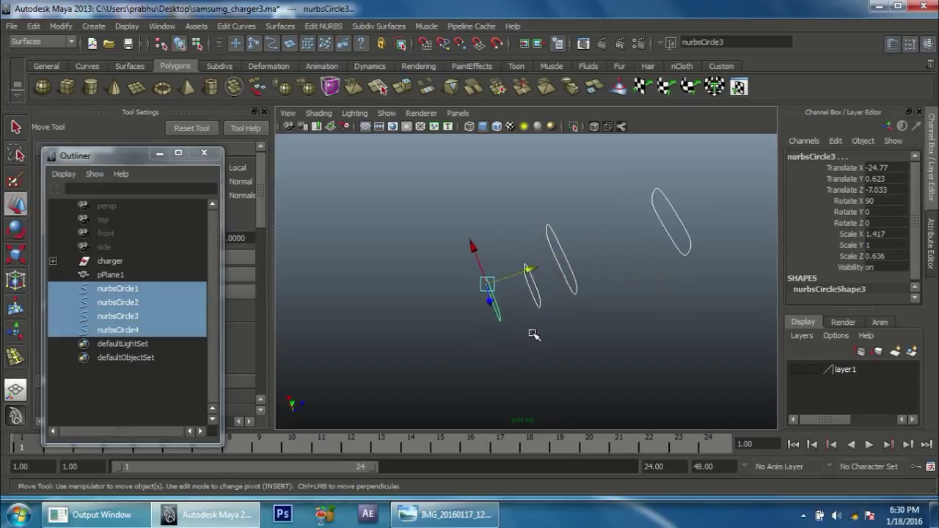
left_click(246, 26)
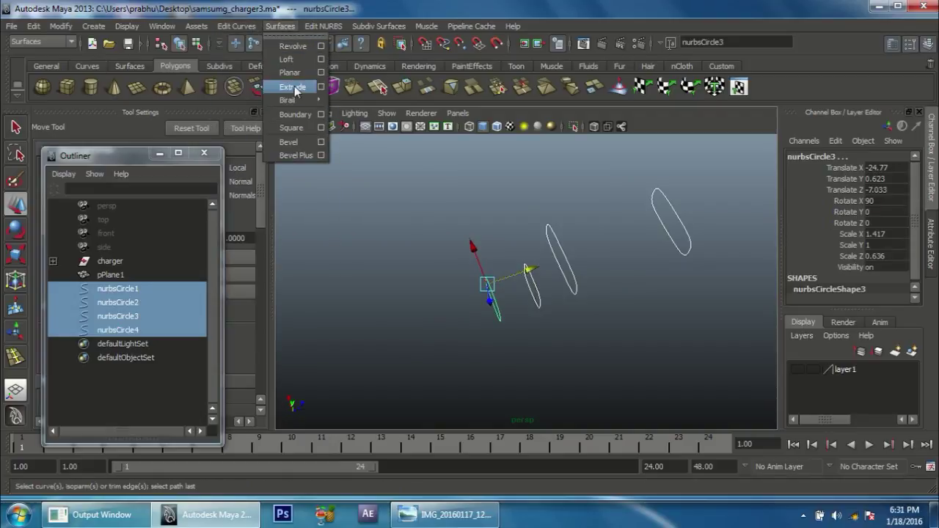
left_click(286, 59)
left_click(427, 243)
mouse_move(427, 243)
left_mouse_down("alt")
mouse_move(539, 278)
mouse_move(565, 277)
mouse_move(485, 235)
left_mouse_up("alt")
left_click(499, 196)
mouse_move(499, 196)
left_mouse_down("alt")
mouse_move(576, 212)
mouse_move(570, 268)
mouse_move(516, 251)
left_mouse_up("alt")
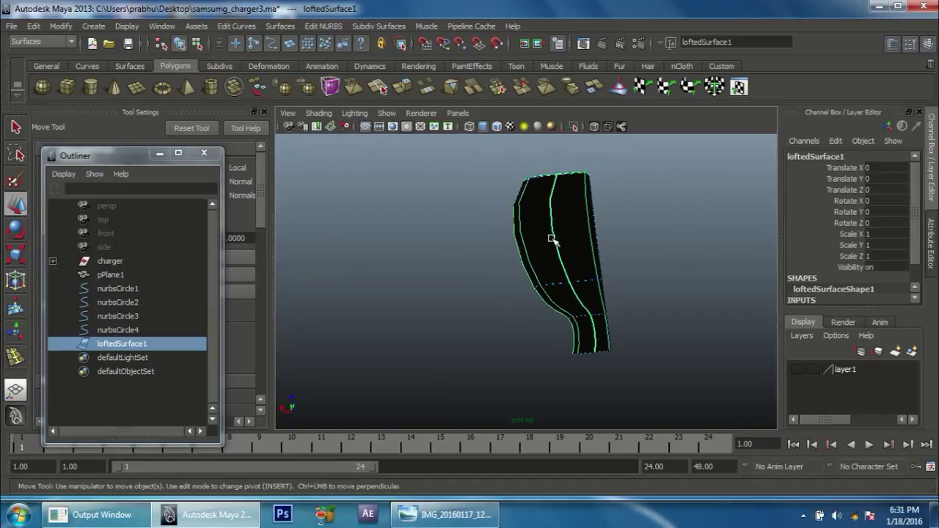
key("1")
mouse_move(612, 251)
left_mouse_down("alt")
mouse_move(524, 231)
mouse_move(531, 259)
mouse_move(565, 245)
mouse_move(500, 243)
mouse_move(545, 333)
mouse_move(549, 308)
mouse_move(662, 300)
left_mouse_up("alt")
left_click(662, 300)
left_click(594, 264)
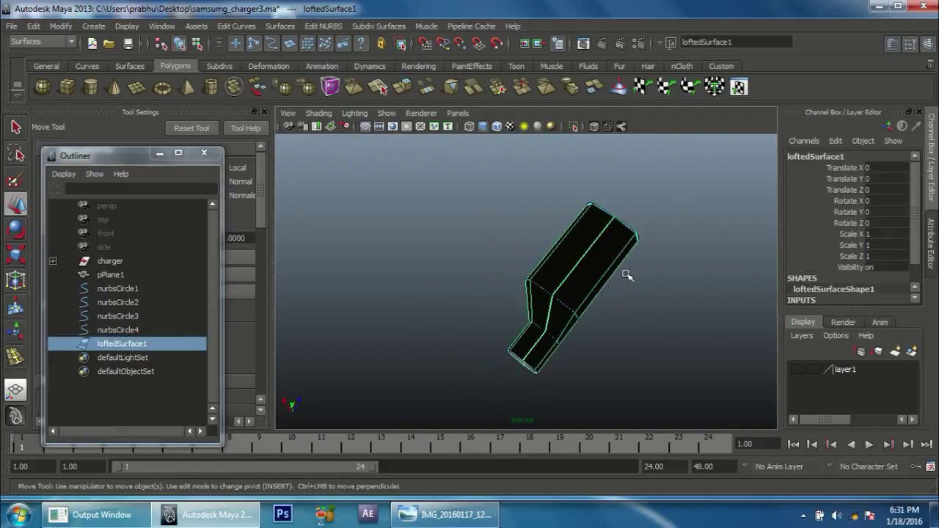
key("Delete")
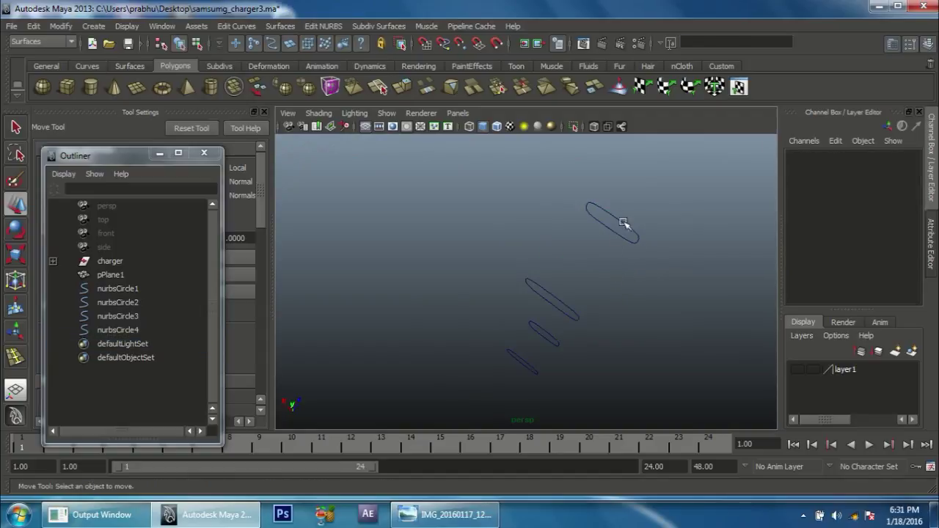
left_click(622, 222)
mouse_move(623, 331)
right_mouse_down("alt")
mouse_move(630, 313)
mouse_move(636, 331)
right_mouse_up("alt")
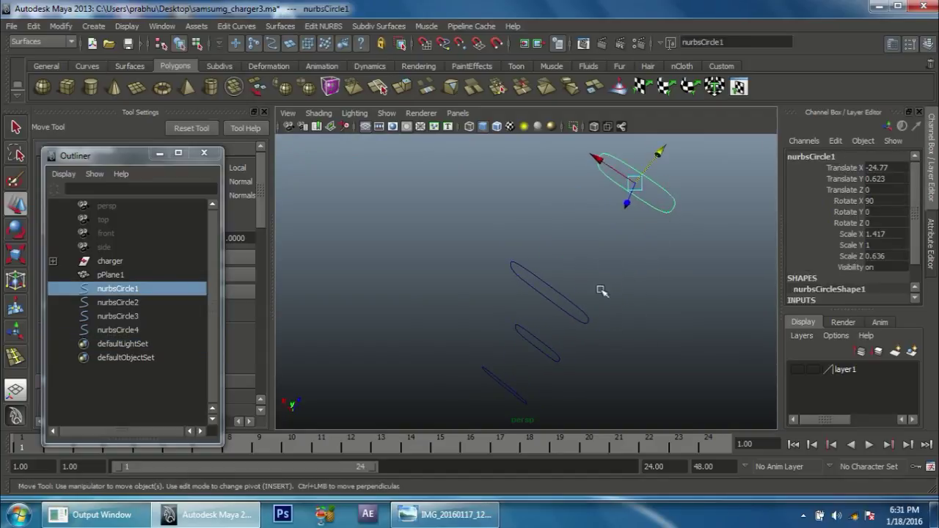
left_click(560, 314, "shift")
right_click_drag(663, 316, 650, 327, "alt")
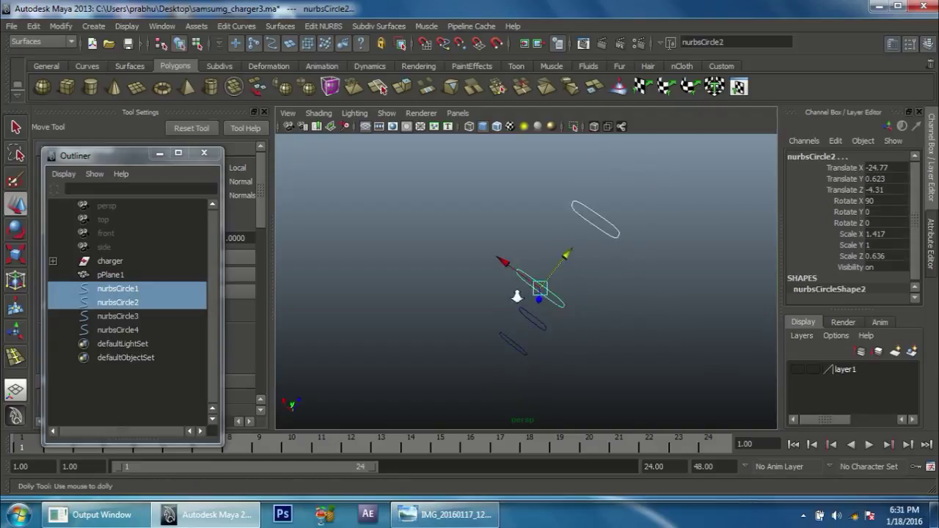
Loft a tube between the first two ovals and reverse its surface direction.
left_click(279, 27)
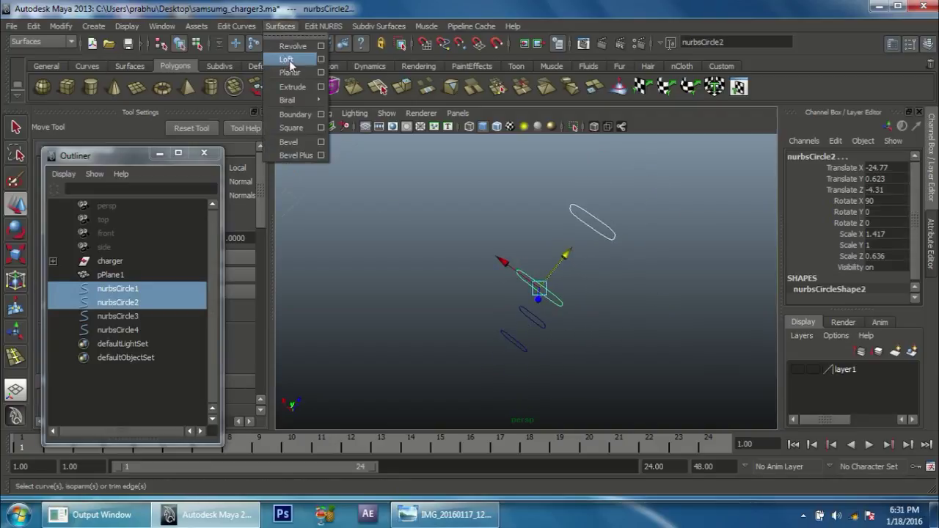
left_click(287, 58)
right_click_drag(399, 189, 627, 248, "alt")
left_click(663, 289)
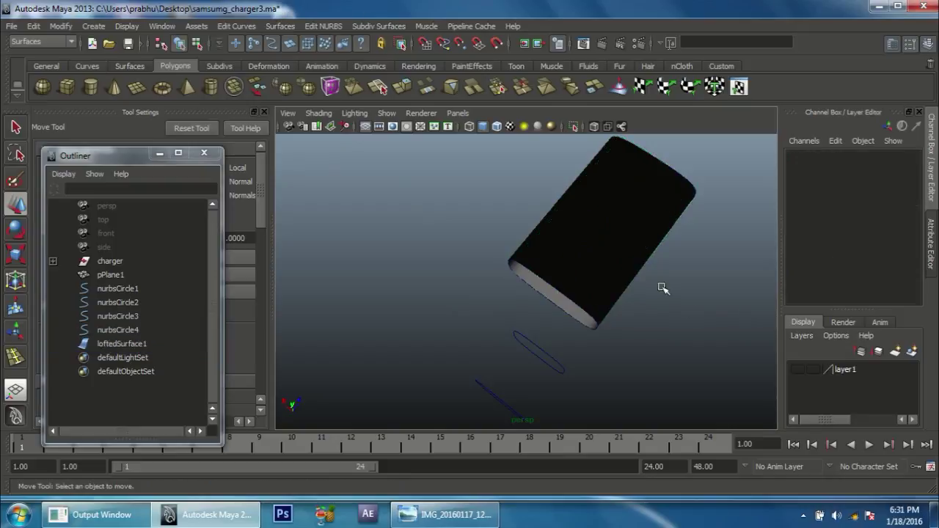
left_click(604, 232)
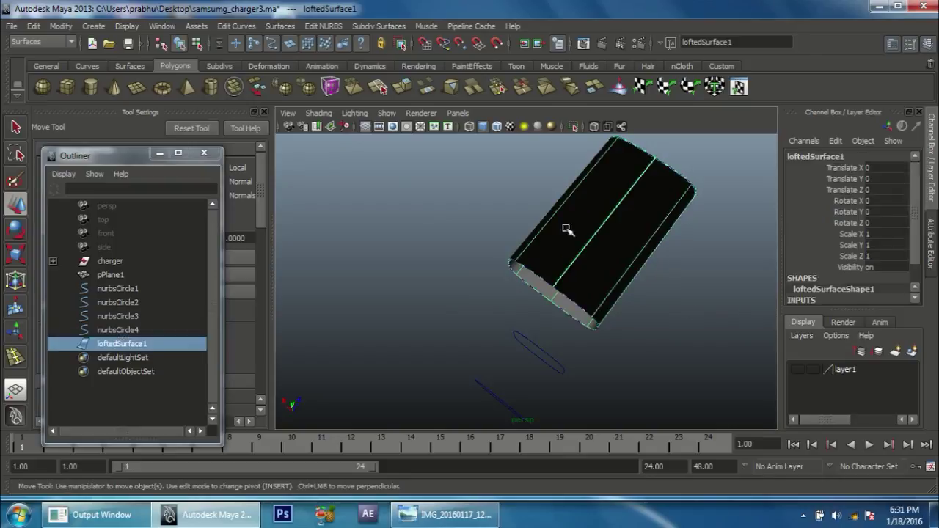
left_click(321, 26)
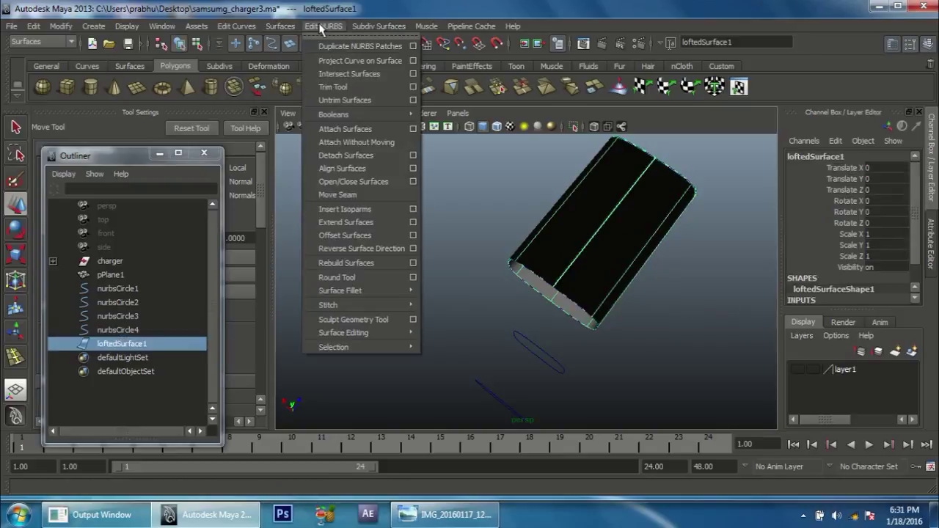
left_click(359, 248)
Select the oval at the tube's end plus the two remaining ovals.
mouse_move(419, 279)
left_mouse_down("alt")
mouse_move(425, 254)
mouse_move(472, 304)
mouse_move(525, 264)
left_mouse_up("alt")
left_click(528, 262)
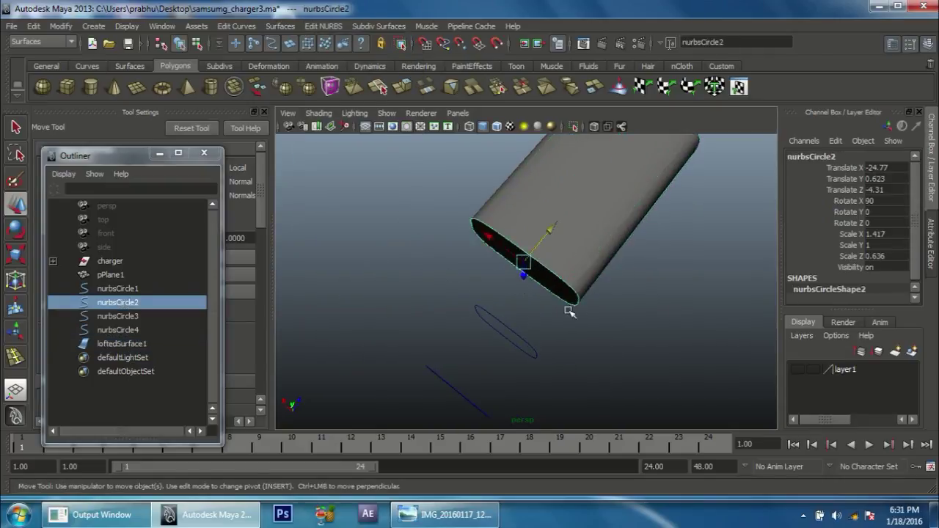
left_click(531, 350, "shift")
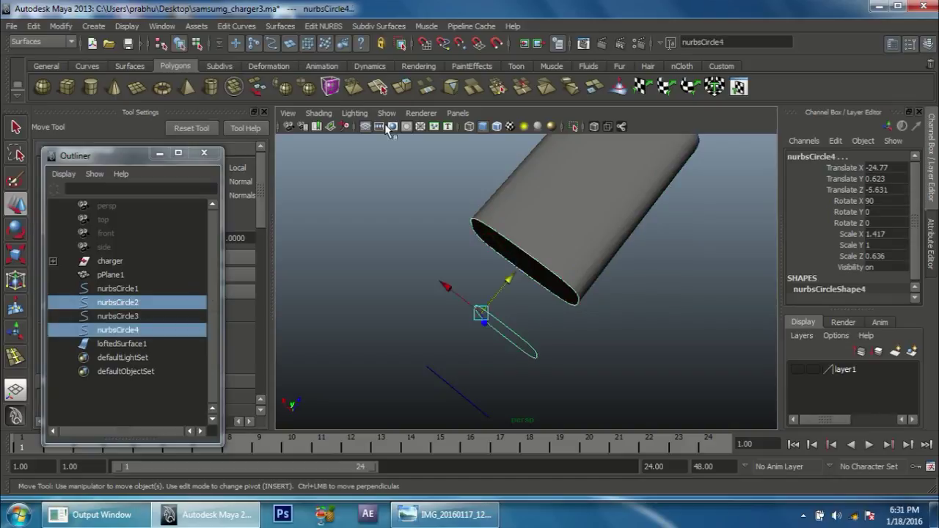
left_click(322, 26)
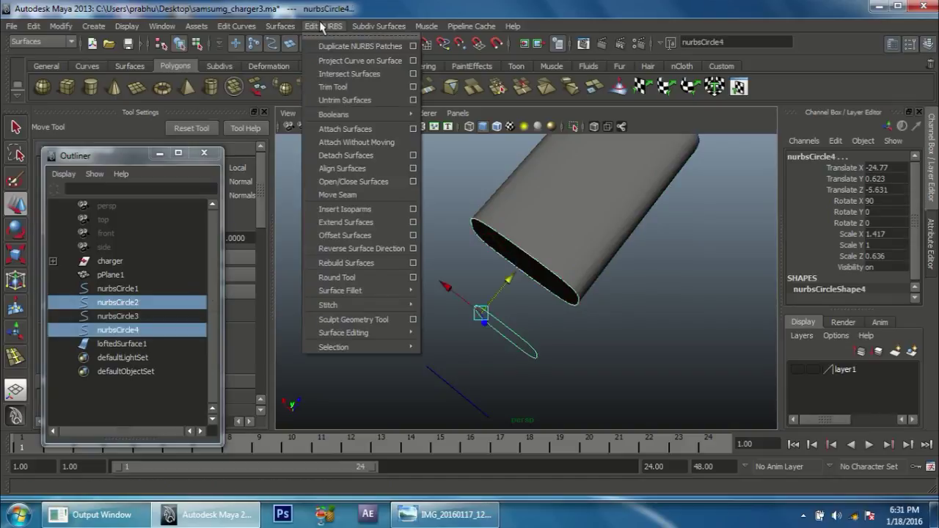
left_click(321, 26)
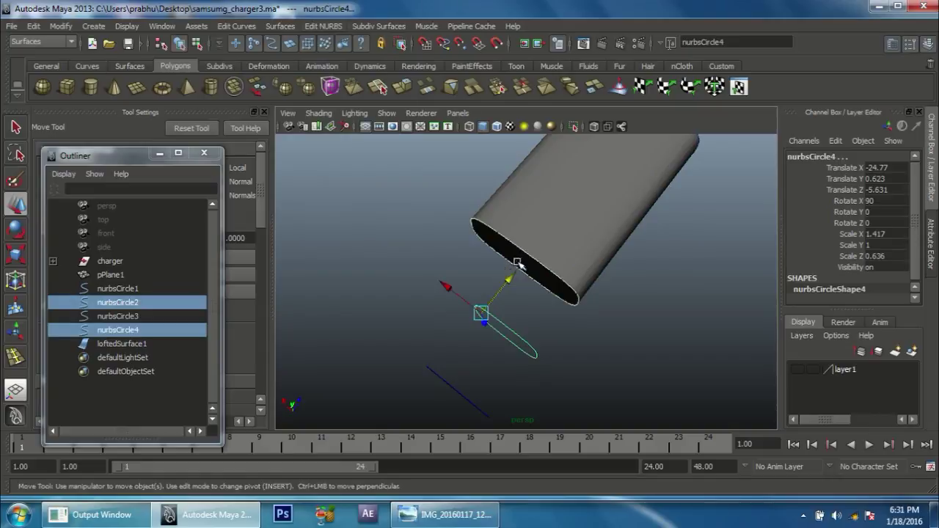
left_click(527, 254)
left_click_drag(523, 321, 496, 365, "shift")
left_click(452, 399, "shift")
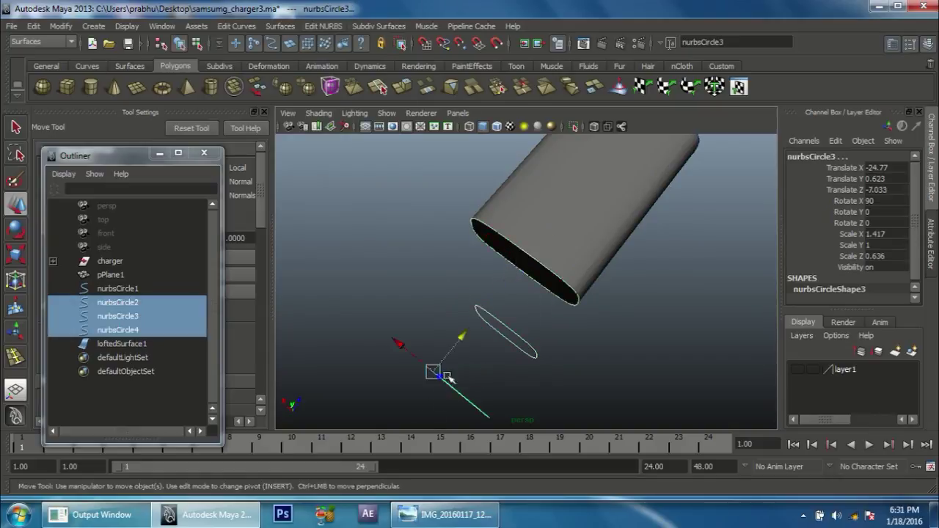
Loft loftedSurface2 through the three ovals and reverse its surface direction.
left_click(323, 27)
mouse_move(281, 26)
left_click(286, 58)
left_click(394, 237)
mouse_move(426, 299)
left_mouse_down("alt")
mouse_move(535, 296)
mouse_move(434, 256)
mouse_move(545, 354)
mouse_move(543, 296)
left_mouse_up("alt")
left_click(543, 296)
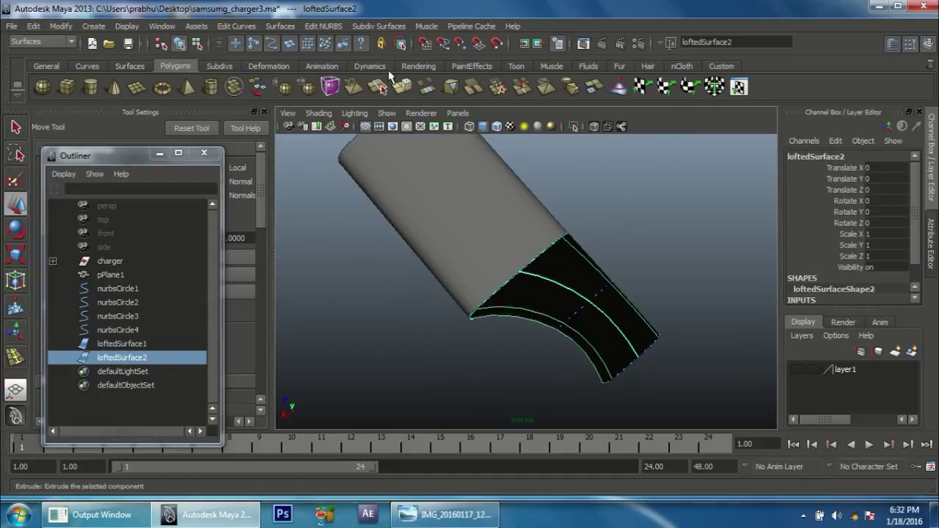
left_click(320, 28)
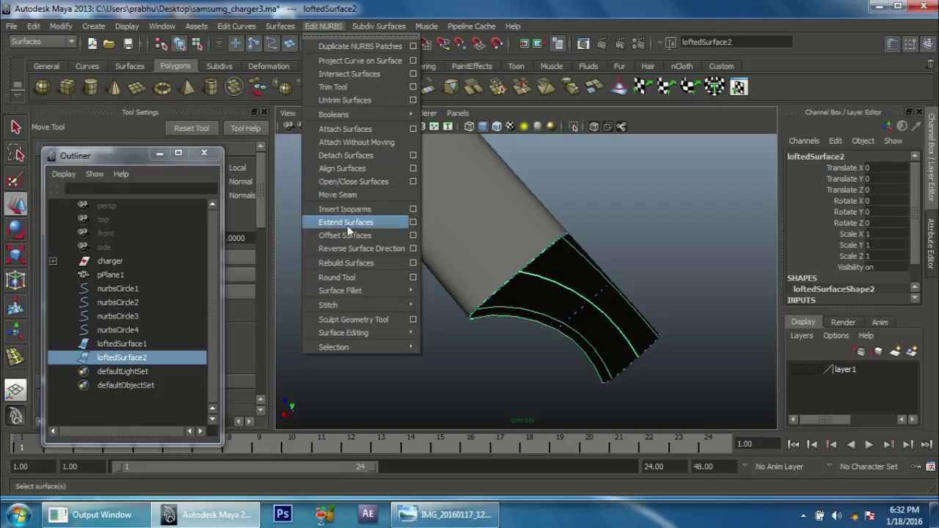
left_click(482, 360)
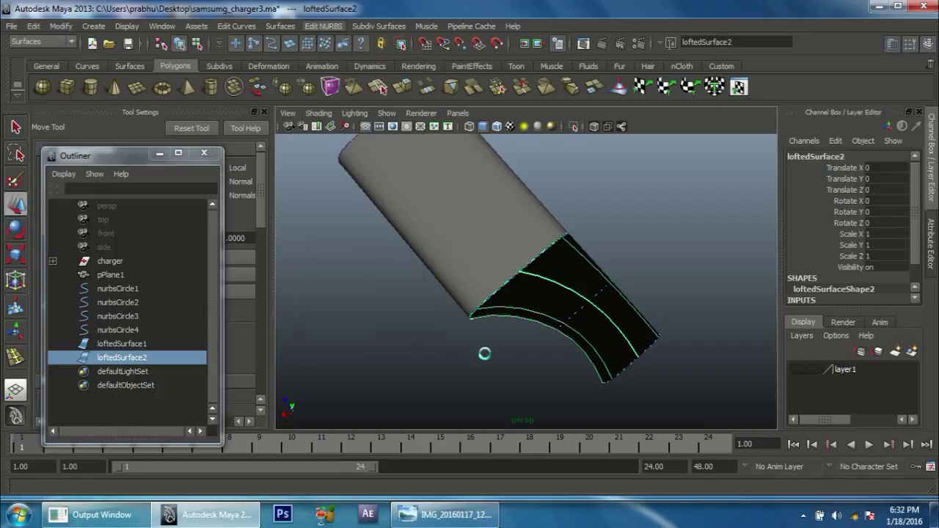
left_click(323, 26)
left_click(375, 248)
Select both the curved neck surface and the tube surface.
left_click(451, 295)
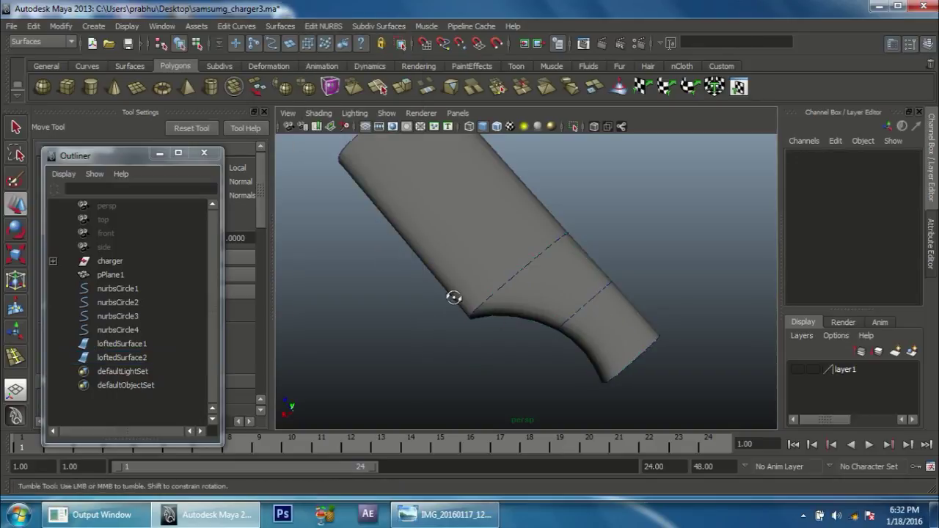
left_click_drag(450, 296, 480, 275, "alt")
right_click_drag(480, 275, 473, 268, "alt")
mouse_move(472, 267)
left_mouse_down("alt")
mouse_move(514, 280)
mouse_move(440, 276)
mouse_move(489, 296)
mouse_move(499, 317)
left_mouse_up("alt")
left_click(513, 281)
left_click(536, 280)
left_click(517, 288)
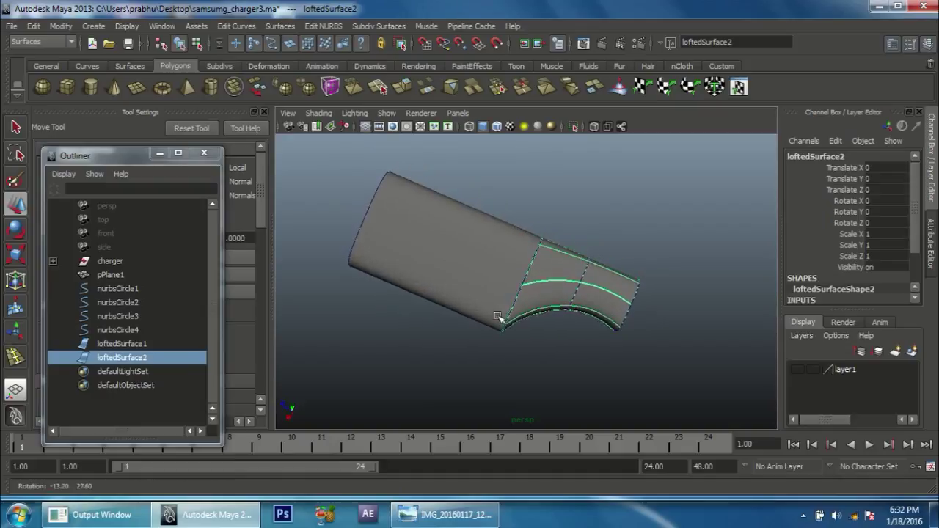
left_click(471, 290, "shift")
left_click_drag(470, 292, 440, 278, "alt")
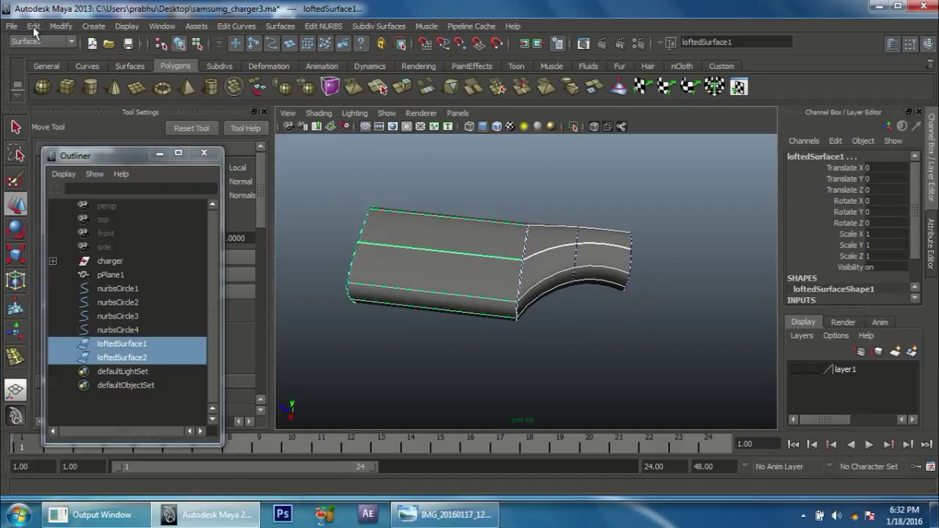
Convert both lofts to polygons with reset options, Quads and Control points tessellation.
left_click(34, 26)
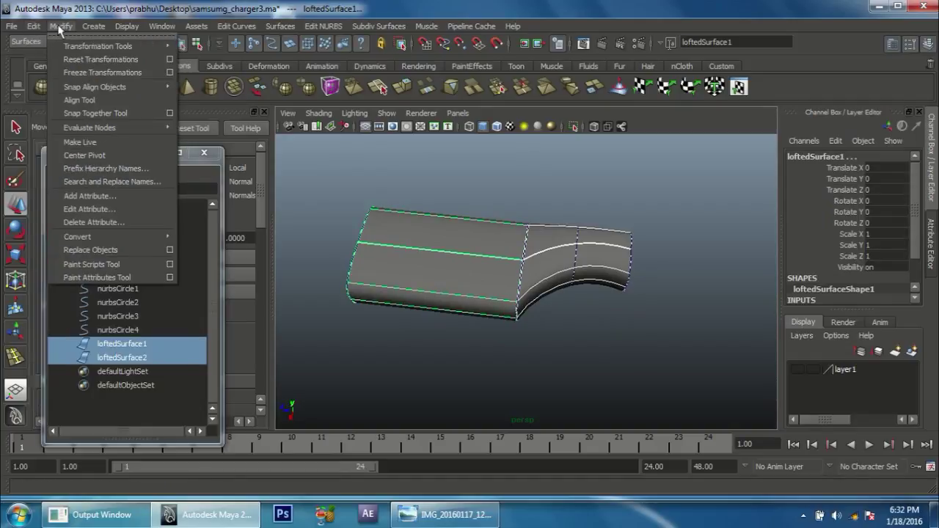
mouse_move(61, 26)
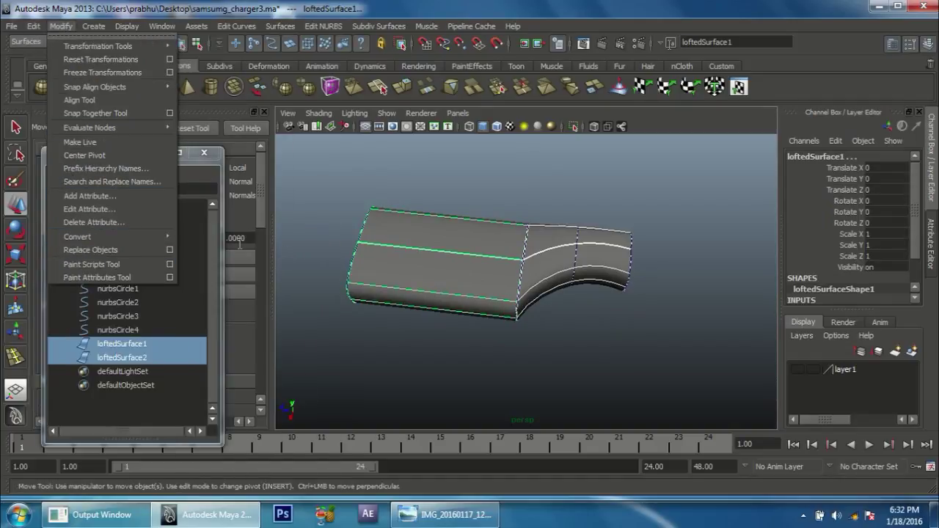
mouse_move(77, 236)
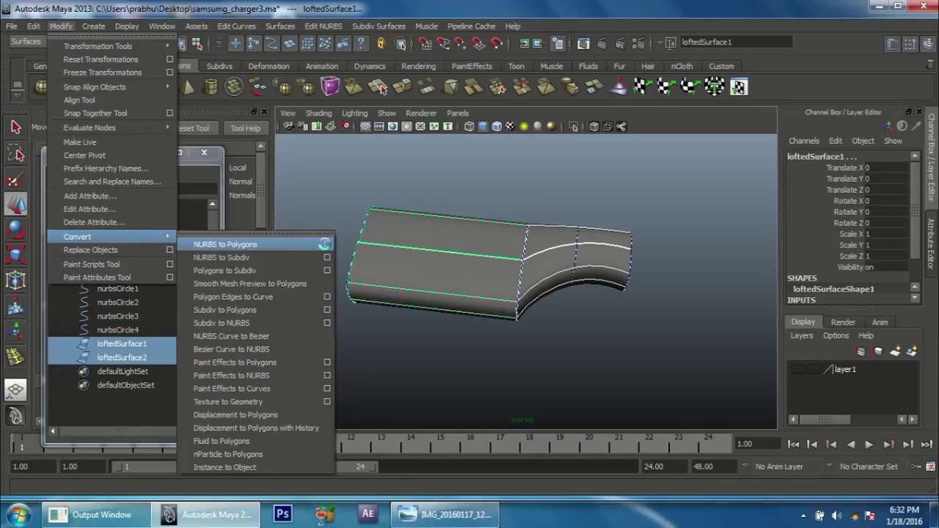
left_click(324, 244)
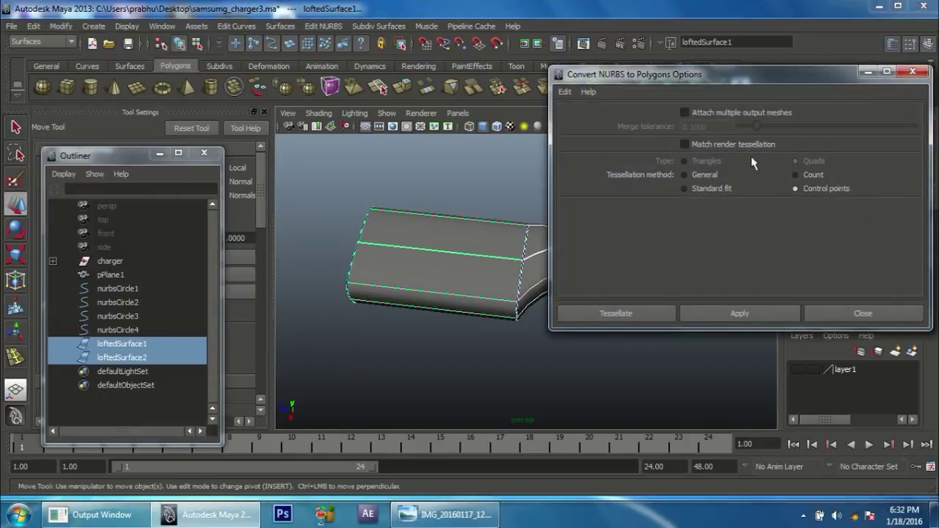
left_click(565, 92)
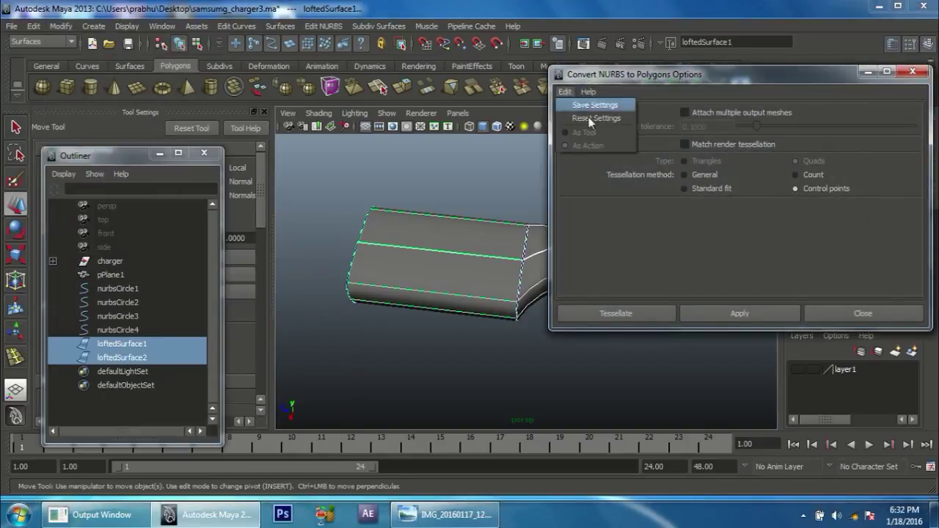
left_click(593, 121)
left_click(809, 160)
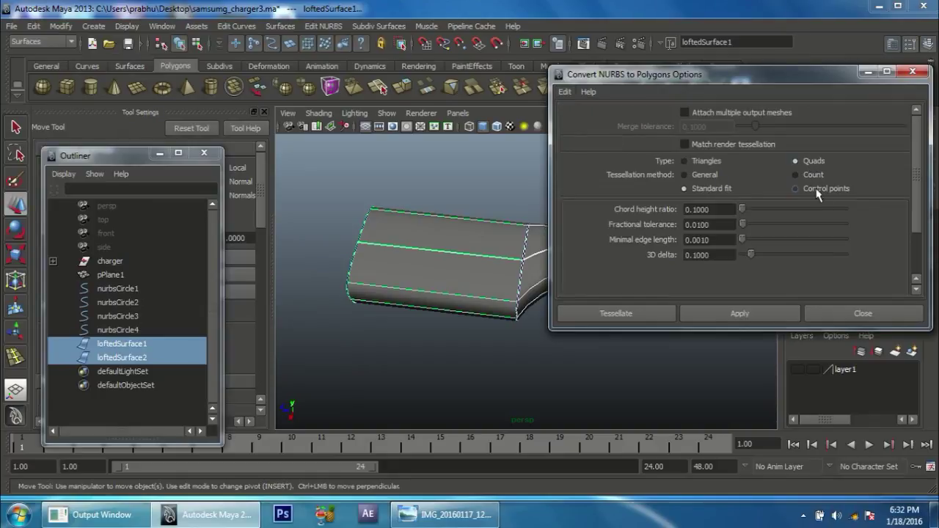
left_click(815, 189)
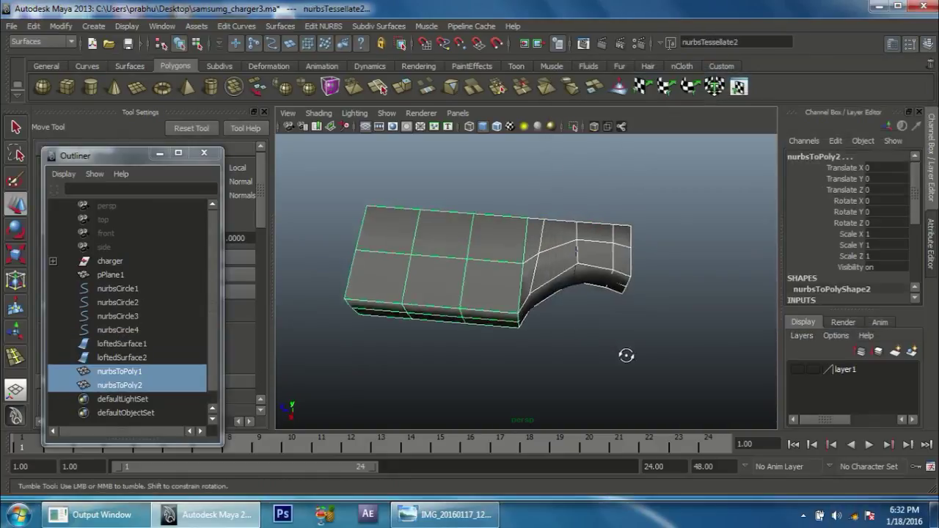
left_click_drag(629, 356, 467, 275, "alt")
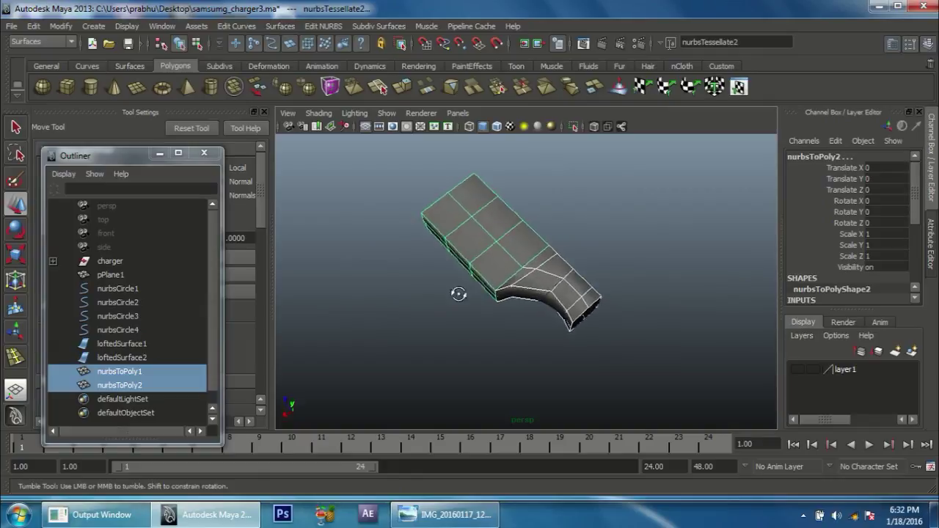
left_click_drag(467, 275, 443, 280, "alt")
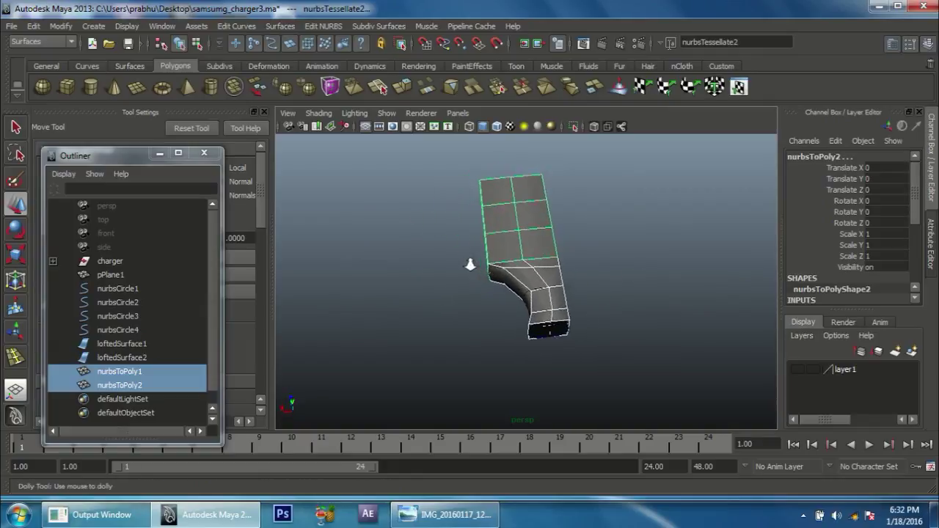
right_click_drag(472, 262, 383, 182, "alt")
left_click(60, 30)
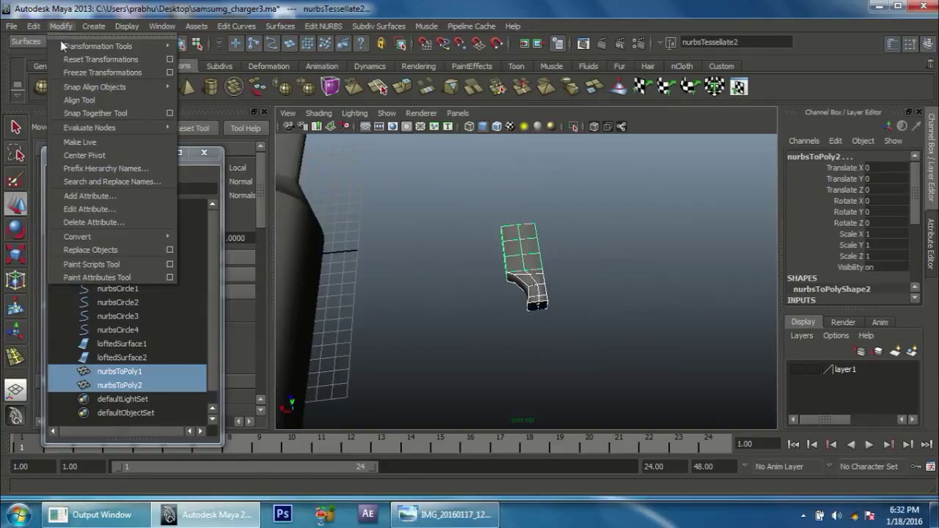
Centre the mesh pivot and delete the leftover curves and NURBS surfaces.
left_click(84, 186)
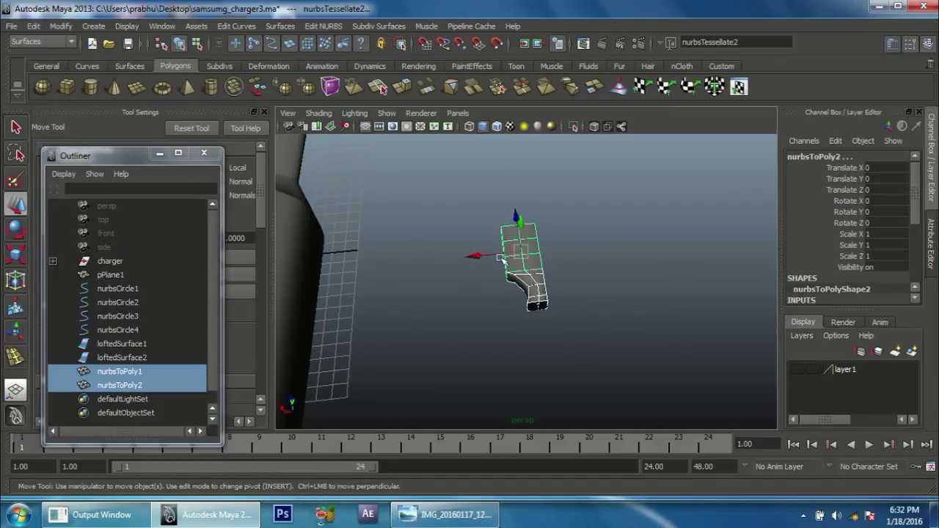
left_click_drag(501, 258, 556, 258)
scroll(543, 279, "up", 2)
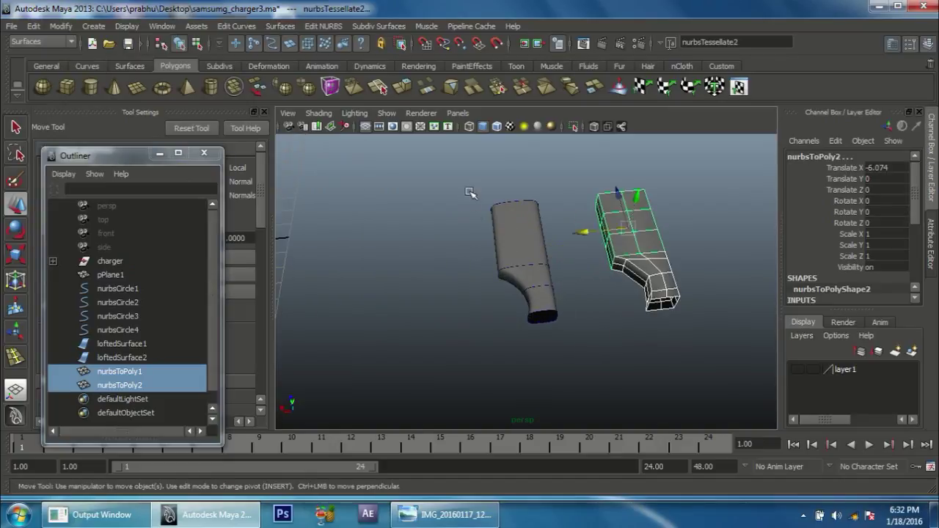
key("ctrl+z")
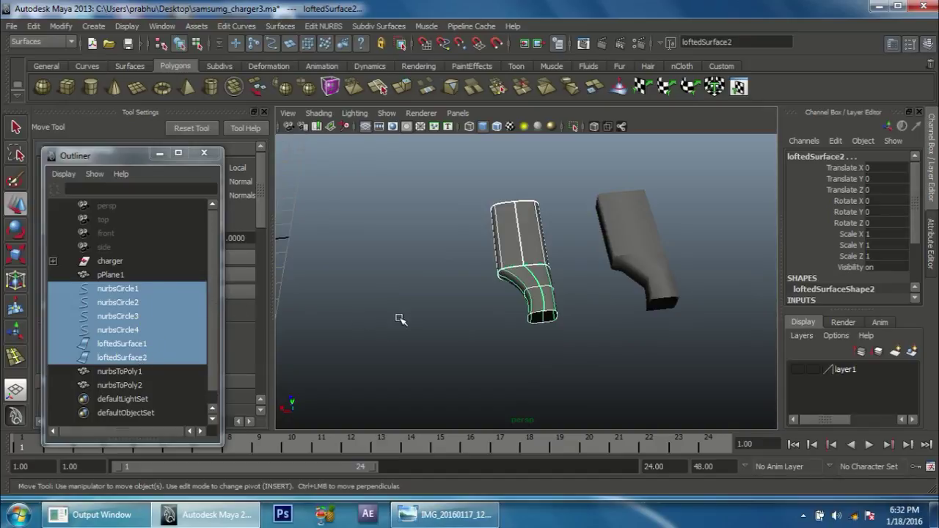
key("Delete")
Select both polygon meshes and move the mesh back to X 0.
mouse_move(710, 351)
left_mouse_down()
mouse_move(521, 296)
mouse_move(556, 311)
mouse_move(643, 291)
mouse_move(732, 240)
left_mouse_up()
left_click(524, 193)
left_click_drag(540, 196, 712, 282)
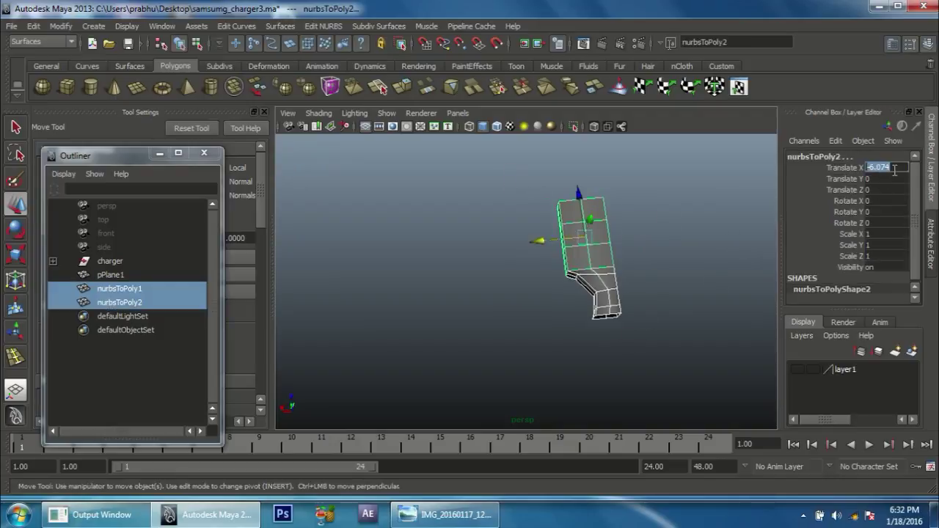
type("0")
key("Return")
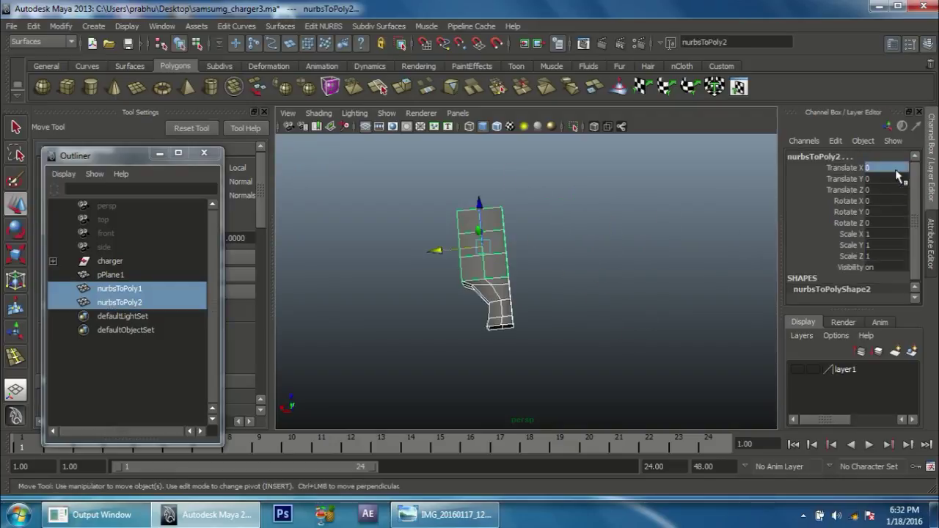
Move nurbsToPoly1's lower narrow-end vertex left into line with the rest.
mouse_move(690, 242)
left_mouse_down("alt")
mouse_move(584, 295)
mouse_move(620, 272)
mouse_move(539, 282)
mouse_move(623, 315)
mouse_move(665, 291)
mouse_move(653, 293)
mouse_move(624, 352)
mouse_move(599, 295)
mouse_move(626, 338)
left_mouse_up("alt")
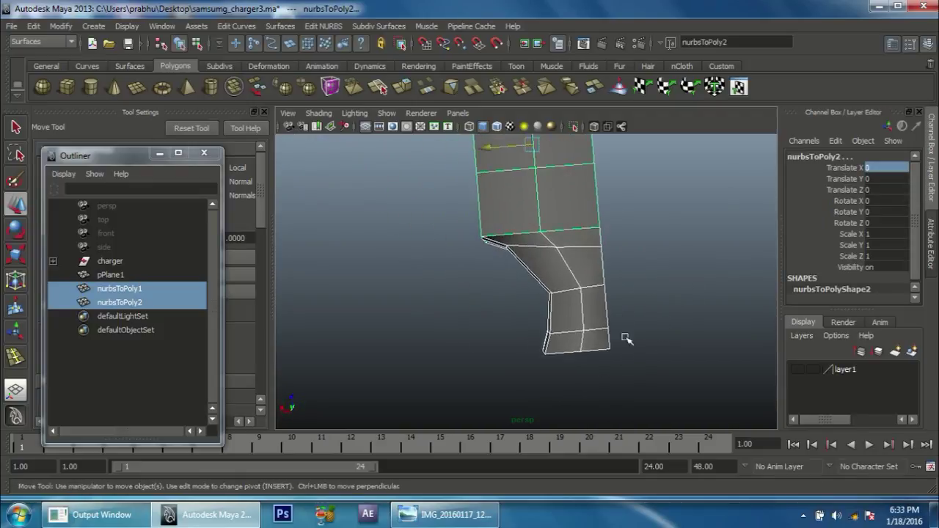
right_click_drag(517, 267, 511, 231)
mouse_move(478, 318)
left_mouse_down("alt")
mouse_move(528, 342)
mouse_move(532, 303)
mouse_move(500, 293)
left_mouse_up("alt")
left_click(550, 295)
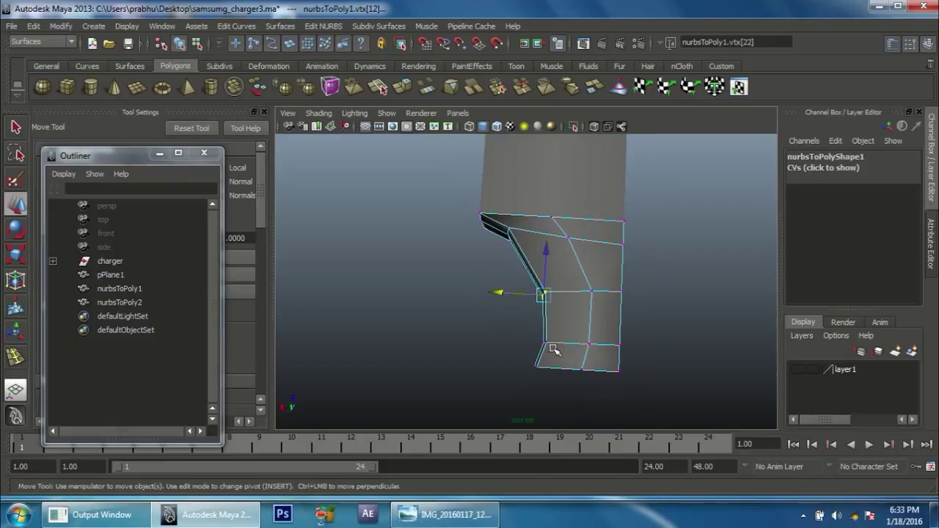
left_click_drag(499, 339, 546, 386)
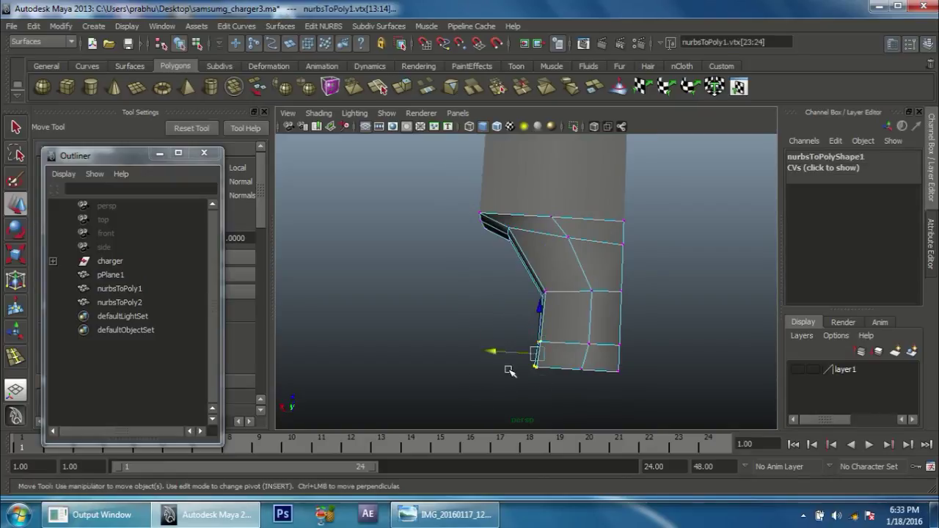
left_click(678, 323)
Return to object mode and select both nurbsToPoly pieces.
left_click_drag(497, 269, 566, 289, "alt")
right_click(555, 246)
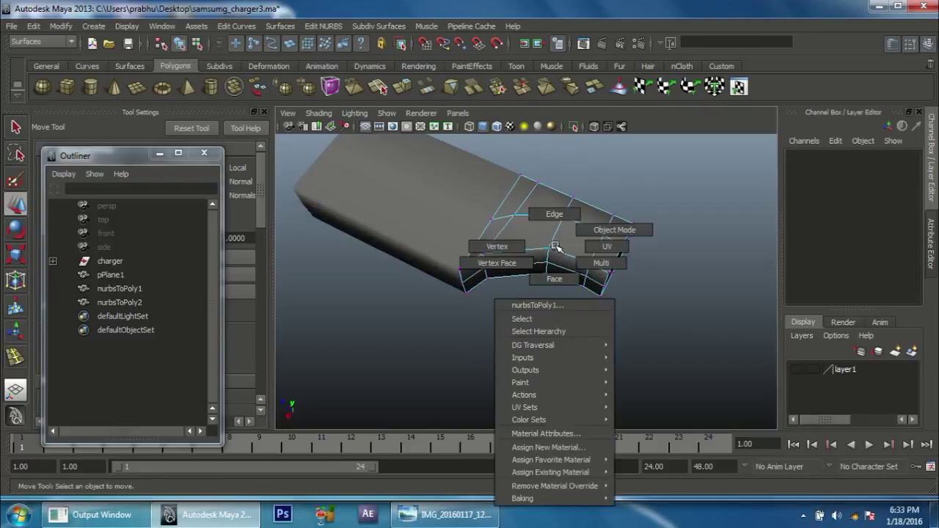
left_click(549, 257)
left_click_drag(497, 260, 505, 242, "alt")
right_click_drag(505, 242, 598, 245, "alt")
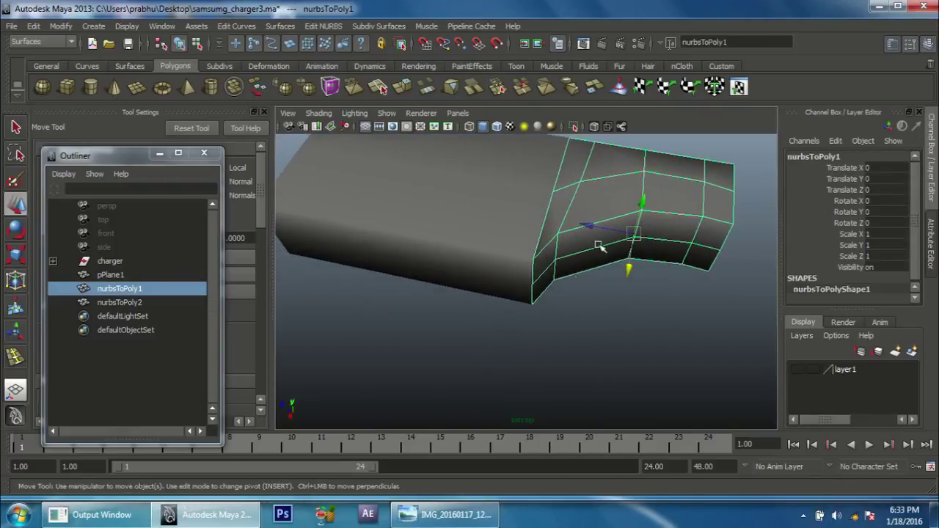
left_click(488, 267, "shift")
scroll(507, 286, "down", 5)
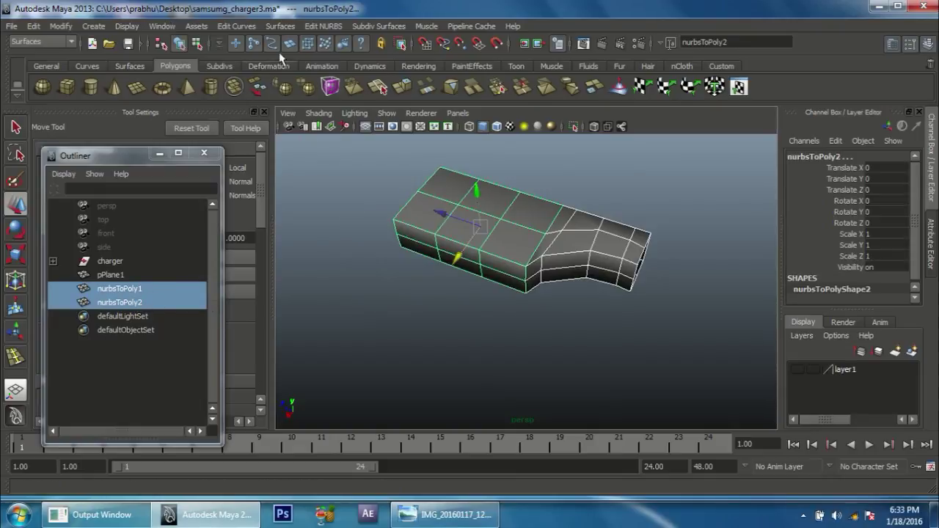
Switch to the Polygons menu set, combine the two pieces, and delete the history.
left_click(62, 42)
left_click(29, 62)
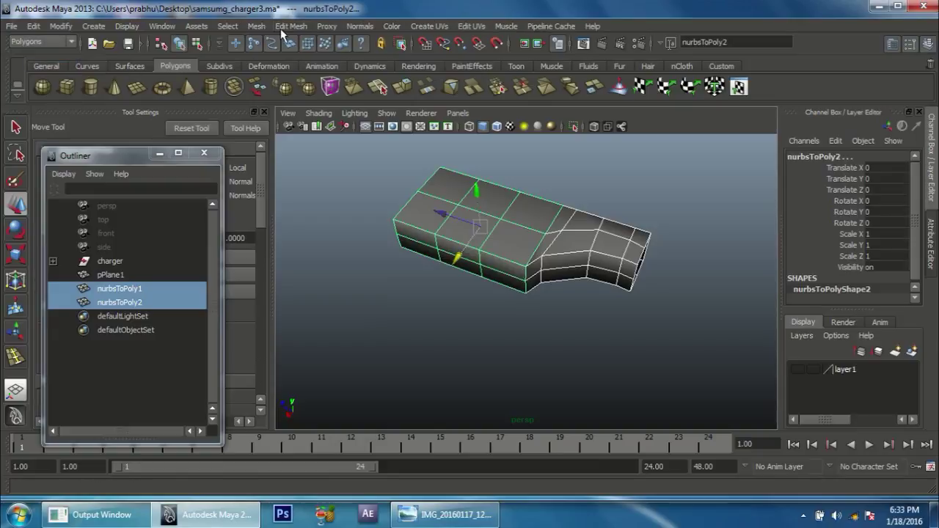
left_click(256, 28)
left_click(272, 44)
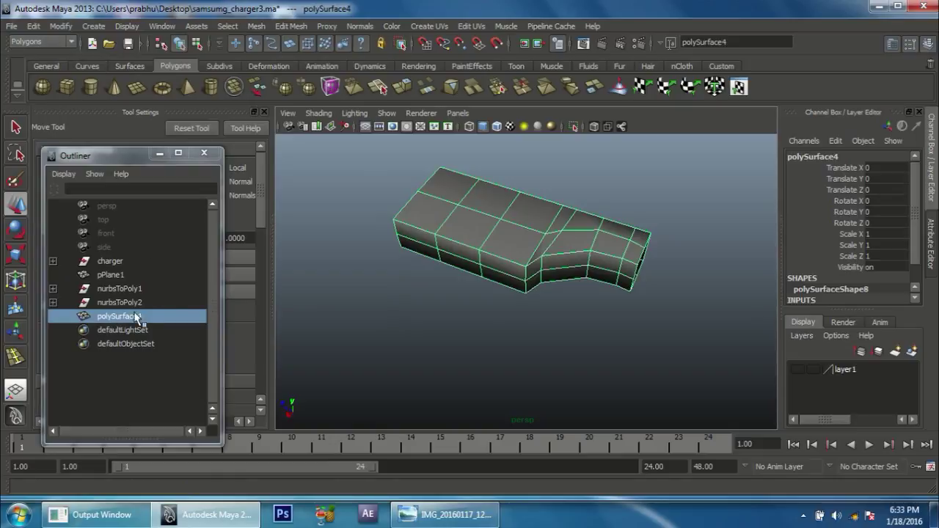
left_click(36, 27)
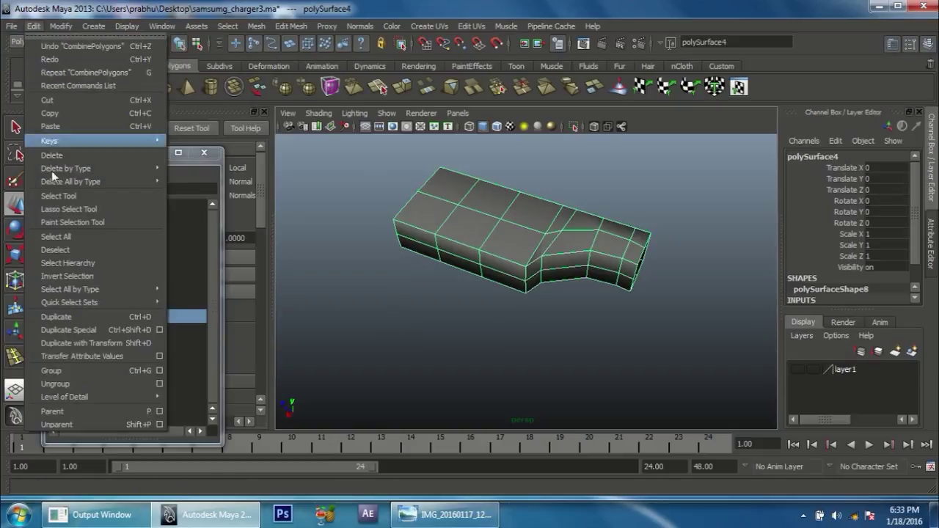
mouse_move(66, 168)
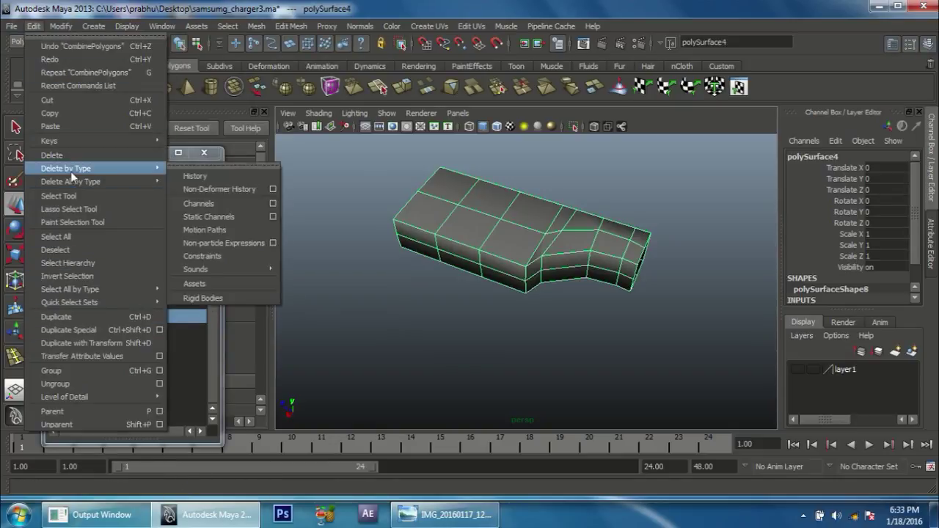
left_click(231, 176)
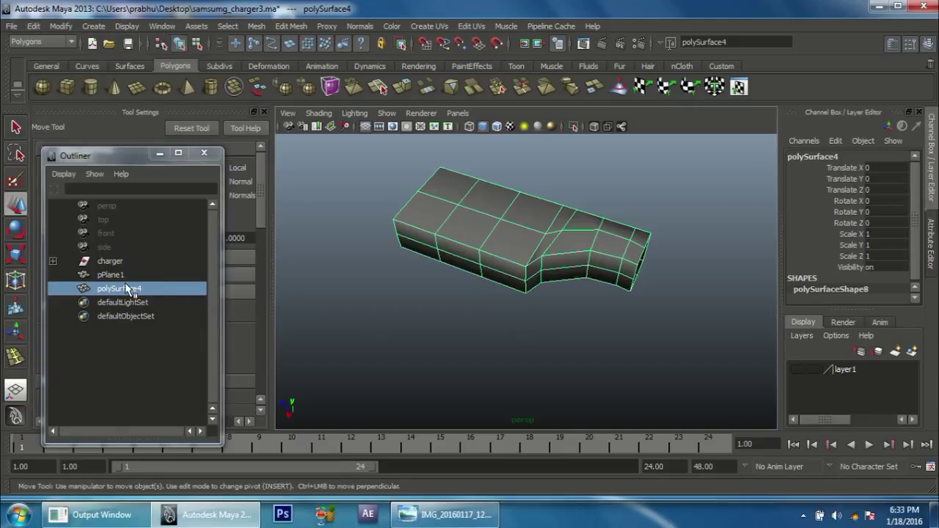
Merge the overlapping vertices along the joined seam with Edit Mesh > Merge.
mouse_move(552, 283)
left_mouse_down("alt")
mouse_move(398, 314)
mouse_move(394, 329)
left_mouse_up("alt")
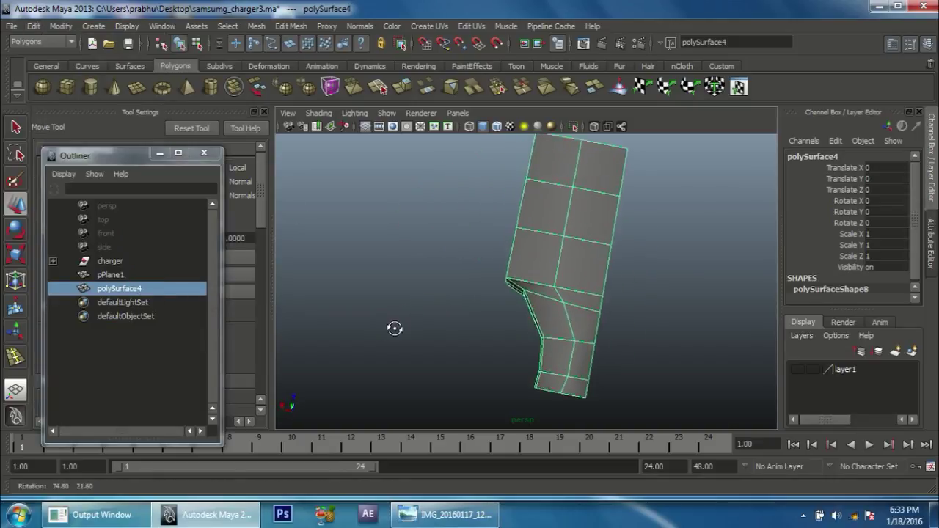
right_click(538, 286)
left_click(455, 263)
mouse_move(683, 371)
left_mouse_down()
mouse_move(507, 323)
mouse_move(509, 312)
mouse_move(685, 361)
mouse_move(528, 153)
mouse_move(533, 281)
mouse_move(520, 205)
mouse_move(526, 216)
left_mouse_up()
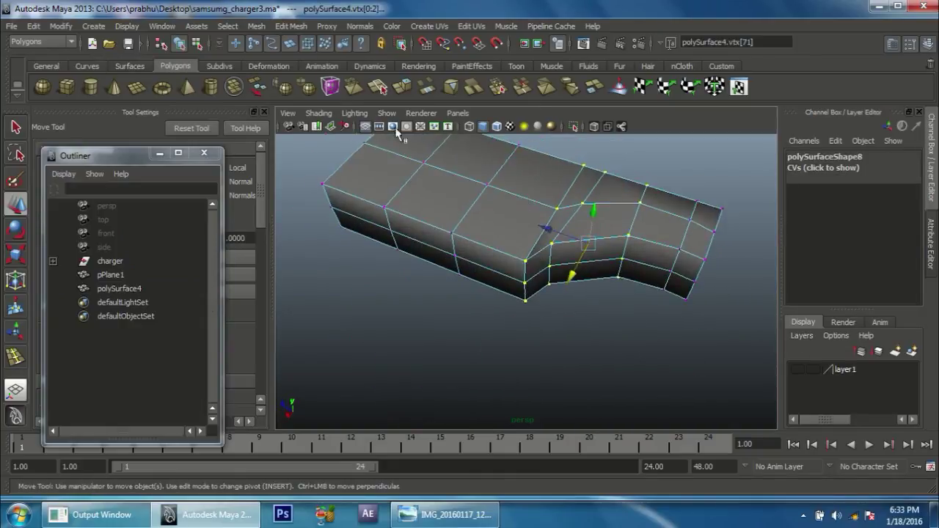
left_click(261, 27)
mouse_move(292, 26)
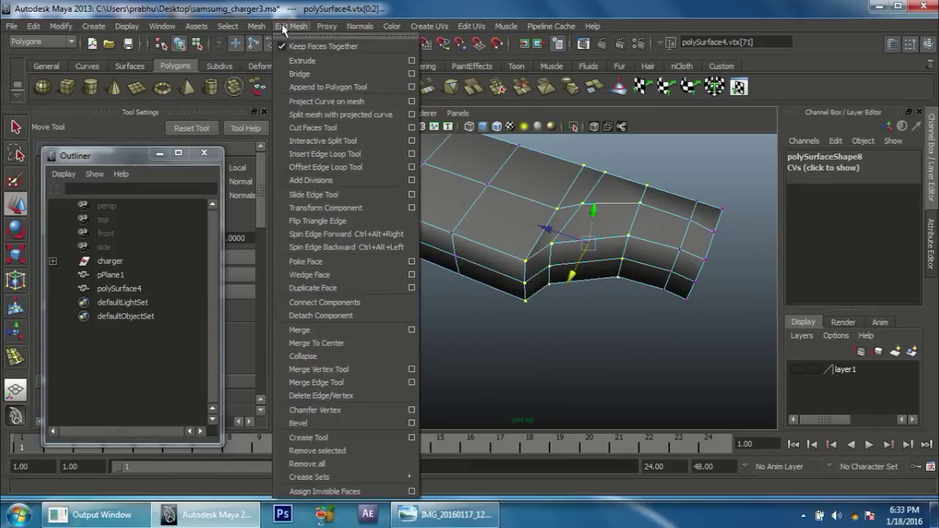
left_click(300, 330)
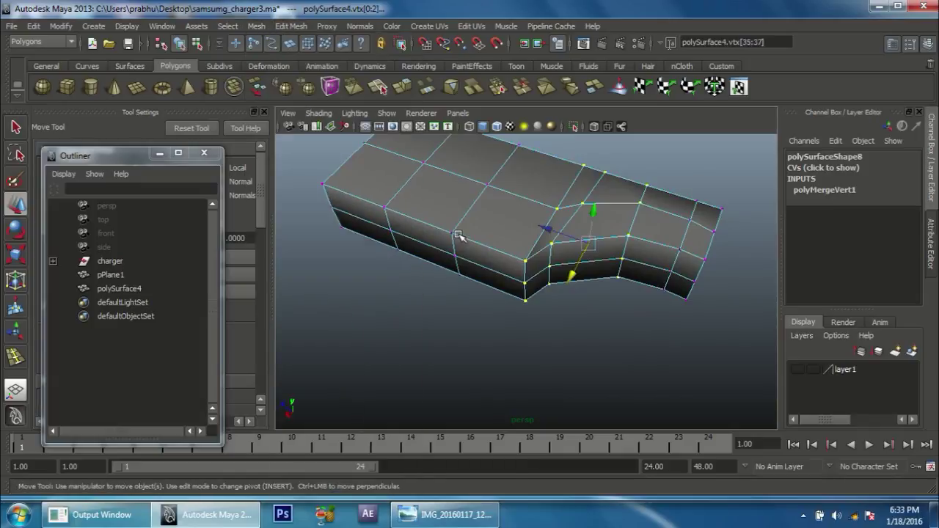
Preview the combined polySurface4 smoothed and reselect it.
right_click_drag(461, 237, 479, 239)
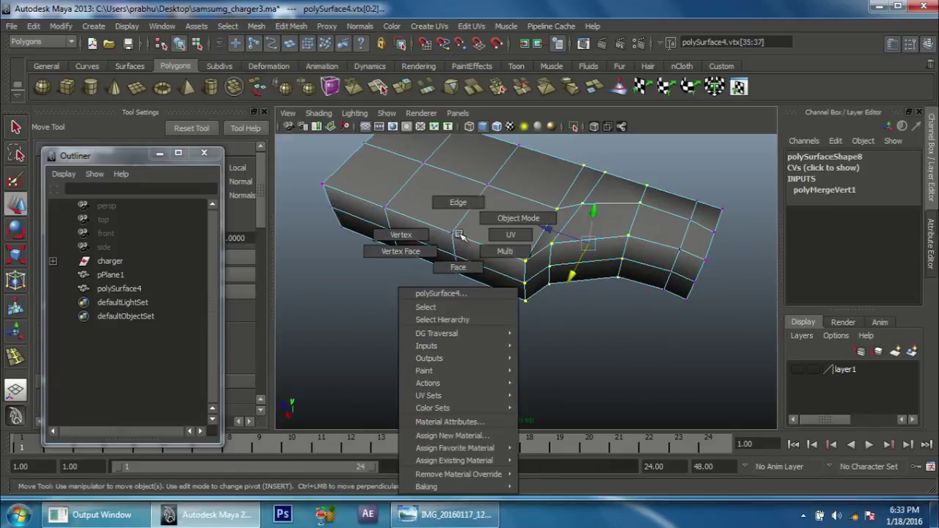
key("3")
left_click(550, 367)
mouse_move(592, 319)
left_mouse_down("alt")
mouse_move(426, 329)
mouse_move(306, 320)
mouse_move(340, 365)
mouse_move(365, 331)
mouse_move(350, 304)
mouse_move(442, 314)
mouse_move(411, 329)
mouse_move(418, 298)
mouse_move(444, 318)
mouse_move(505, 329)
mouse_move(482, 321)
mouse_move(696, 325)
mouse_move(582, 272)
mouse_move(595, 329)
mouse_move(574, 297)
left_mouse_up("alt")
left_click(562, 286)
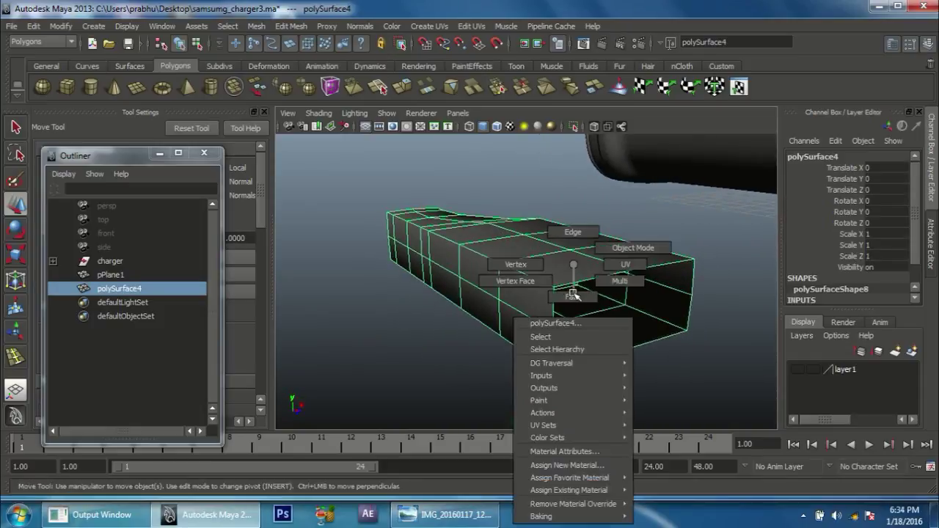
Extrude the wide end's border edges, scale them inward, and fill the remaining hole.
right_click_drag(574, 297, 576, 241)
left_click(566, 282)
mouse_move(566, 288)
left_mouse_down("alt")
mouse_move(529, 323)
mouse_move(545, 329)
mouse_move(605, 308)
left_mouse_up("alt")
left_click(610, 306)
left_click(301, 26)
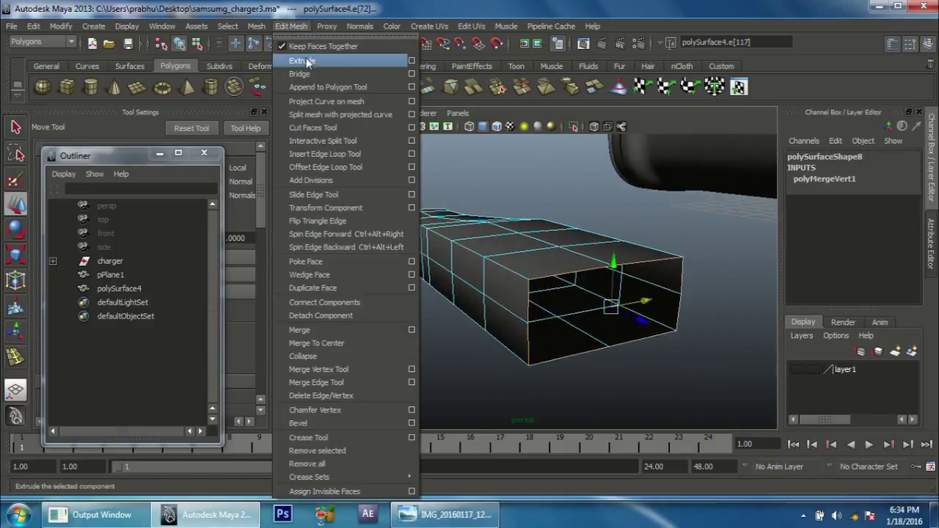
left_click(334, 59)
key("r")
left_click_drag(608, 308, 506, 341)
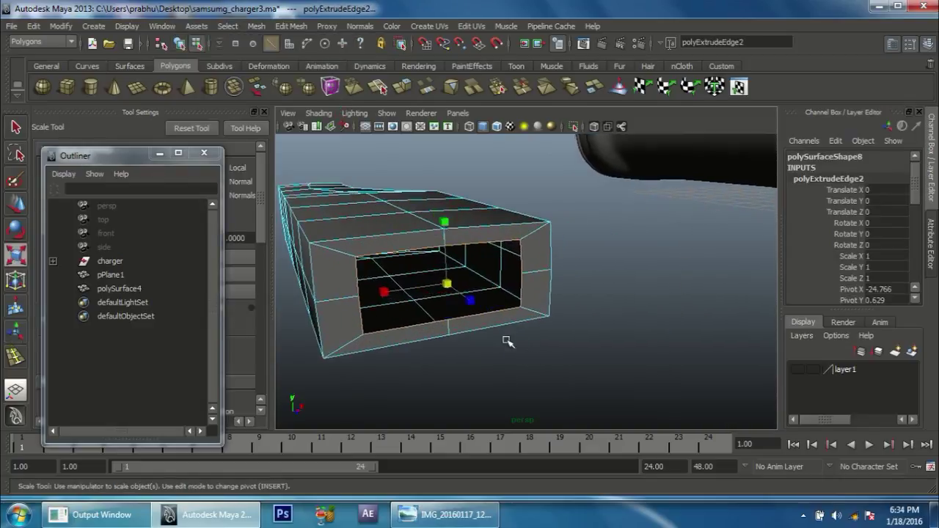
left_click_drag(550, 308, 334, 68, "alt")
left_click(256, 27)
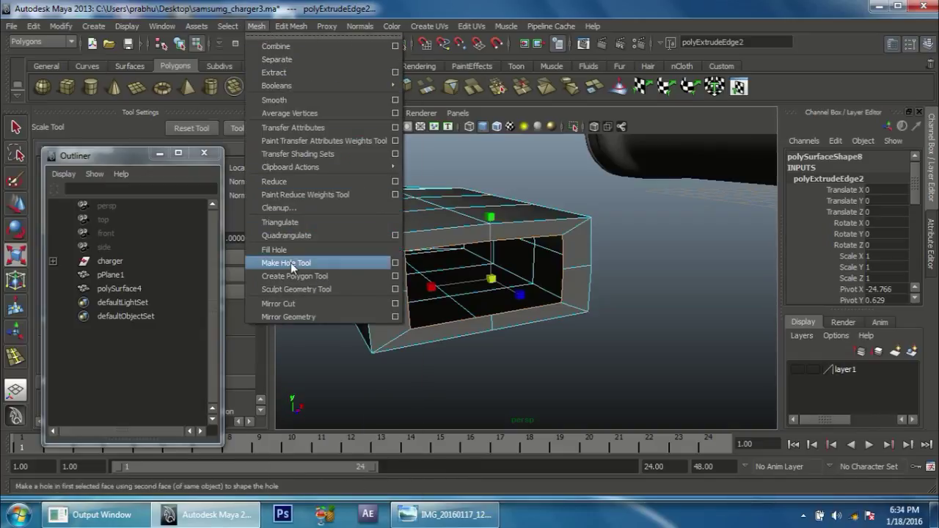
left_click(293, 249)
Divide the cap with two new edges using the Interactive Split Tool.
left_click_drag(486, 358, 445, 262, "alt")
right_click_drag(444, 262, 472, 243)
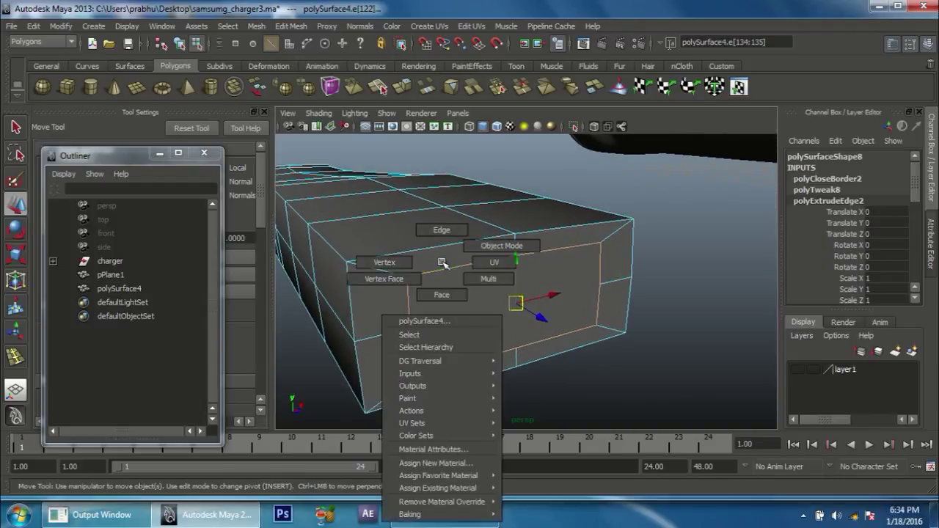
left_click_drag(533, 283, 496, 262, "alt")
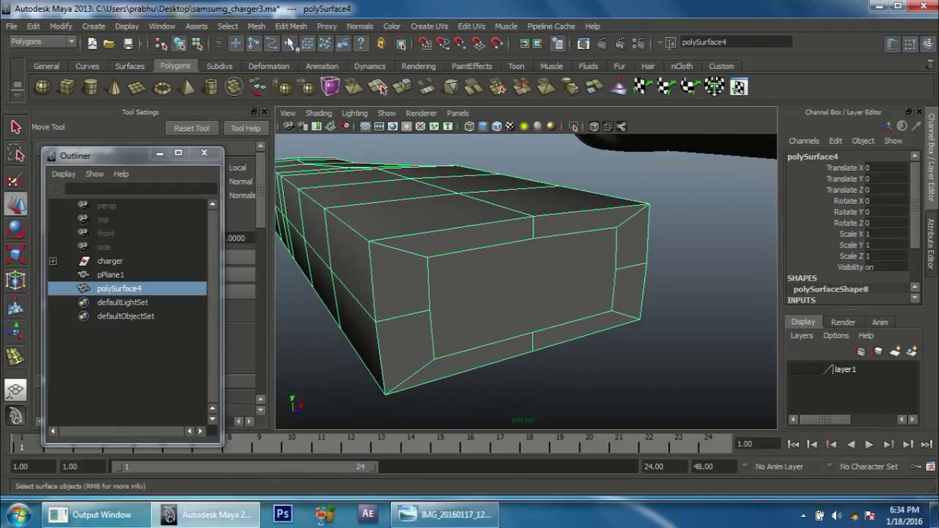
left_click(290, 27)
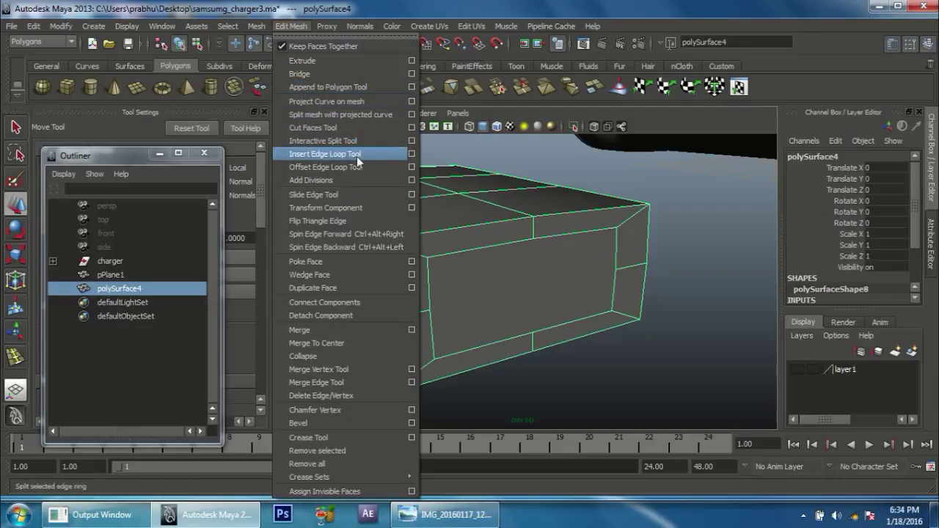
left_click(416, 140)
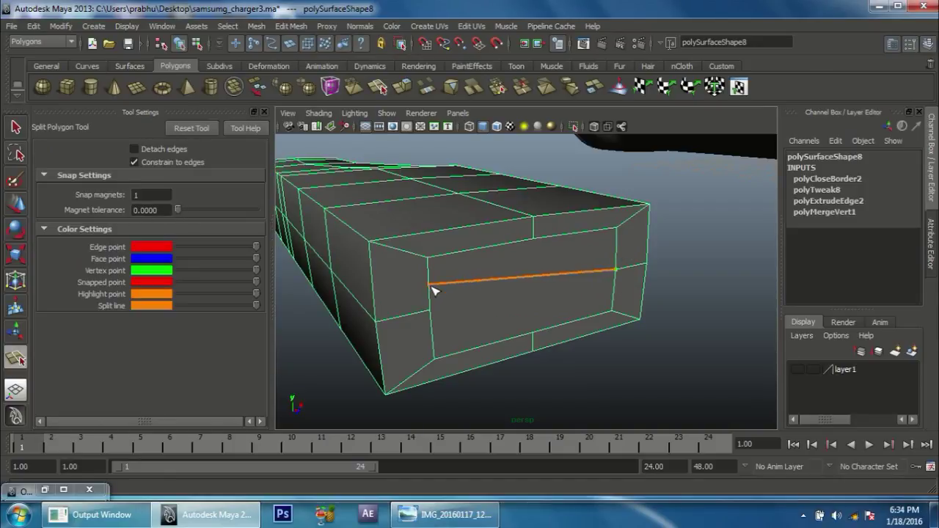
key("Return")
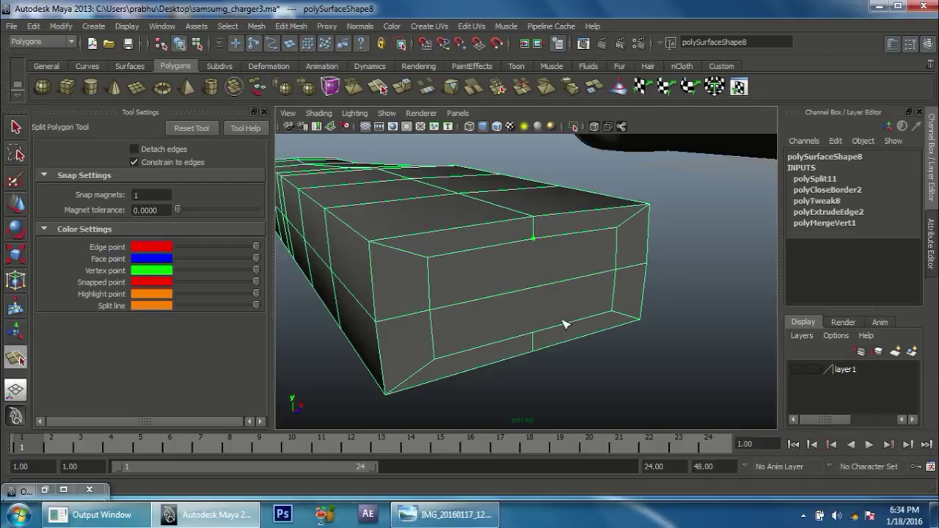
key("Return")
mouse_move(488, 335)
left_mouse_down("alt")
mouse_move(503, 367)
mouse_move(474, 338)
left_mouse_up("alt")
Select the edge loop around the end cap.
key("w")
mouse_move(486, 296)
left_mouse_down("alt")
mouse_move(486, 335)
mouse_move(490, 323)
left_mouse_up("alt")
right_click(490, 324)
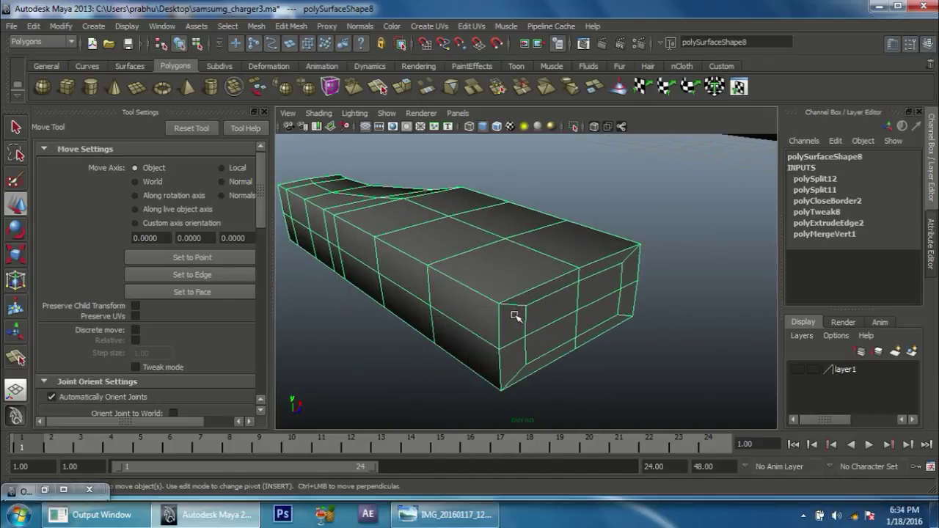
double_click(500, 321)
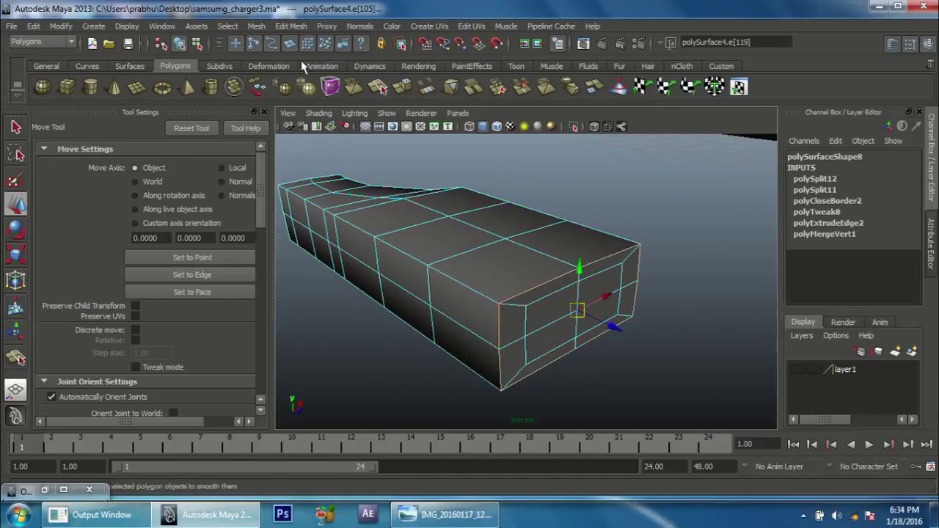
Bevel the end cap's edge loop with offset 0.1 and 2 segments.
left_click(291, 25)
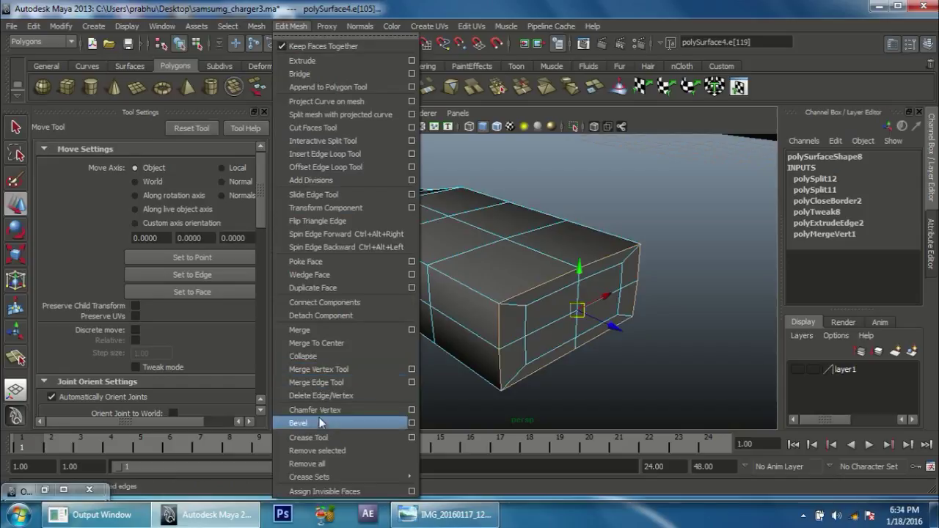
left_click(298, 423)
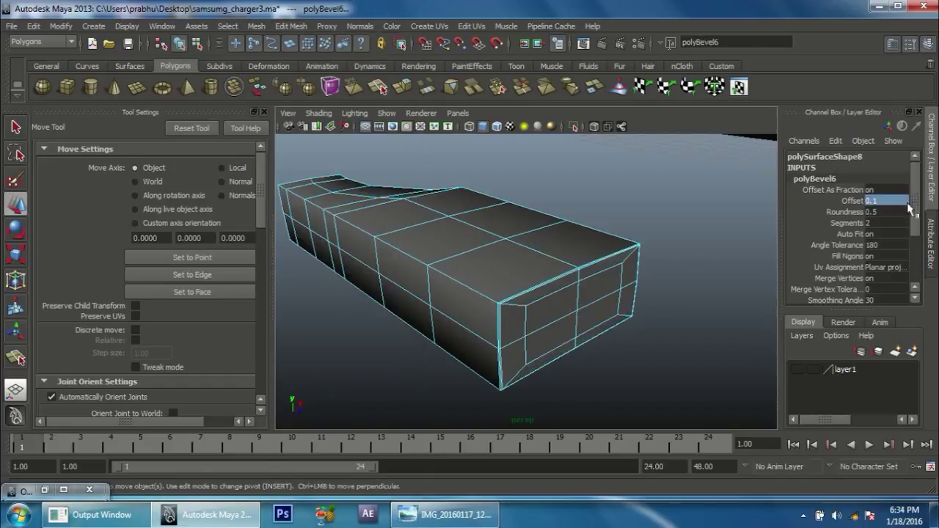
scroll(529, 251, "up", 3)
scroll(582, 235, "up", 2)
Preview the whole body smoothed, then return to the blocky display.
left_click(582, 234)
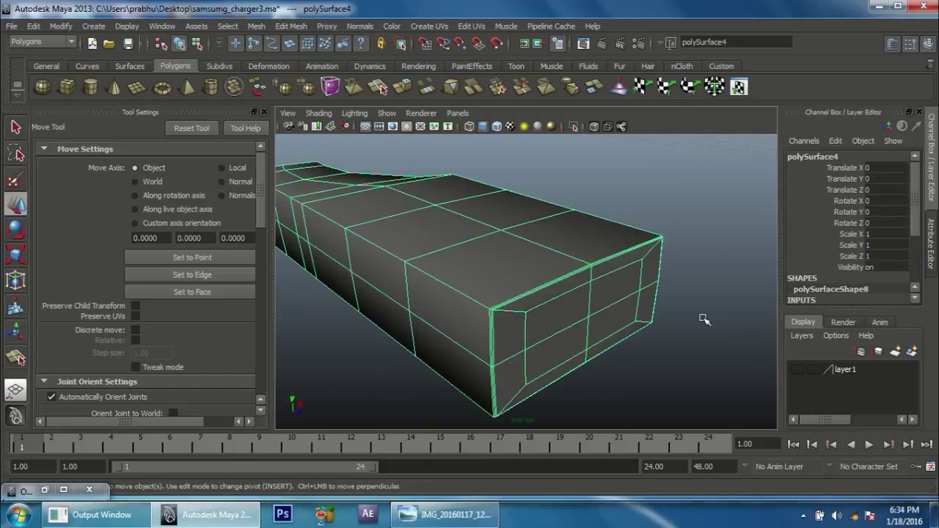
key("3")
left_click(708, 322)
mouse_move(660, 342)
left_mouse_down("alt")
mouse_move(488, 318)
mouse_move(421, 333)
mouse_move(642, 258)
mouse_move(582, 310)
mouse_move(532, 336)
mouse_move(621, 296)
mouse_move(470, 296)
mouse_move(556, 259)
left_mouse_up("alt")
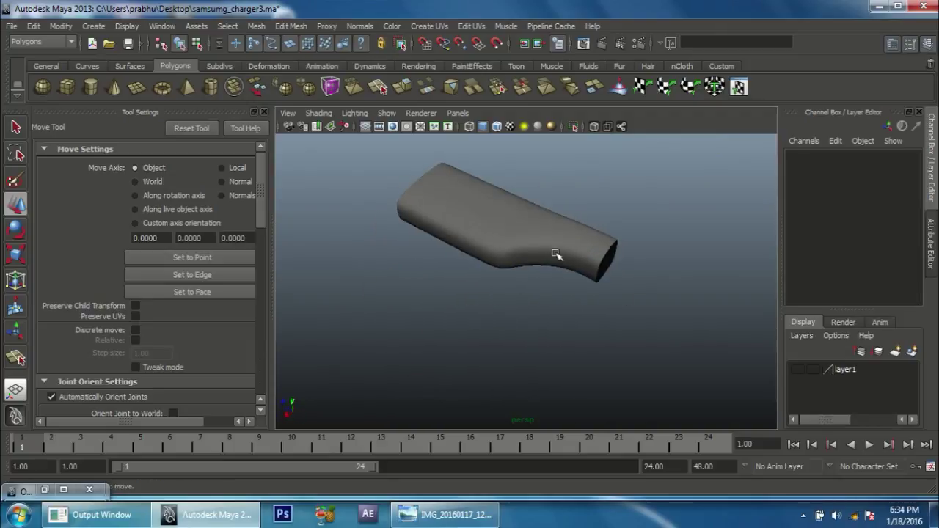
left_click(558, 262)
mouse_move(566, 326)
left_mouse_down("alt")
mouse_move(572, 348)
mouse_move(593, 331)
mouse_move(599, 375)
mouse_move(562, 272)
left_mouse_up("alt")
key("1")
Select an edge on the rim of the connector's open end.
right_click_drag(559, 273, 558, 233)
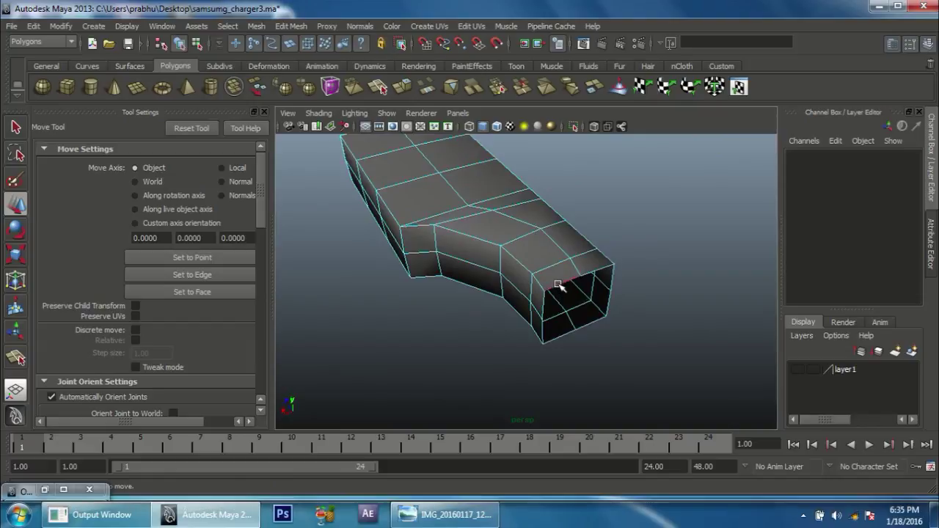
left_click(558, 285)
mouse_move(559, 284)
left_mouse_down("alt")
mouse_move(581, 321)
mouse_move(593, 296)
left_mouse_up("alt")
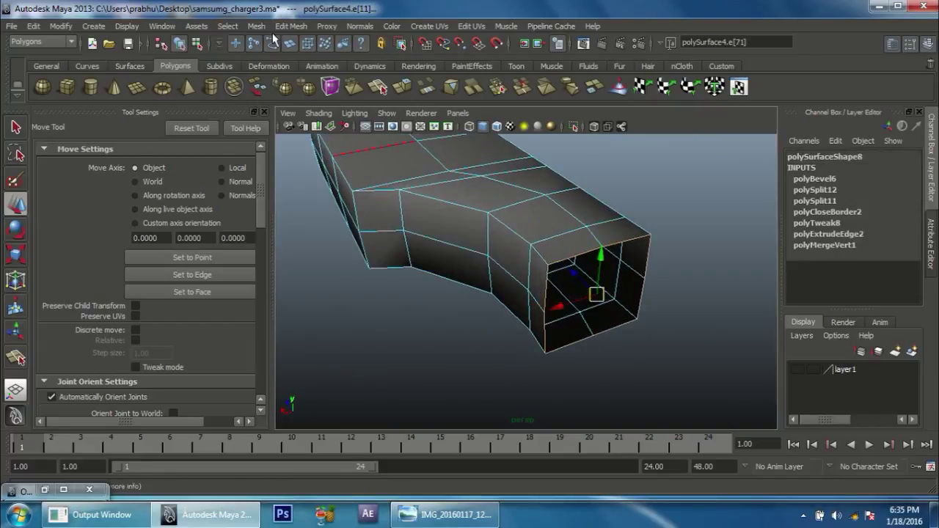
Extrude the open end's border, scale it inward, and fill the hole.
left_click(282, 27)
left_click(302, 61)
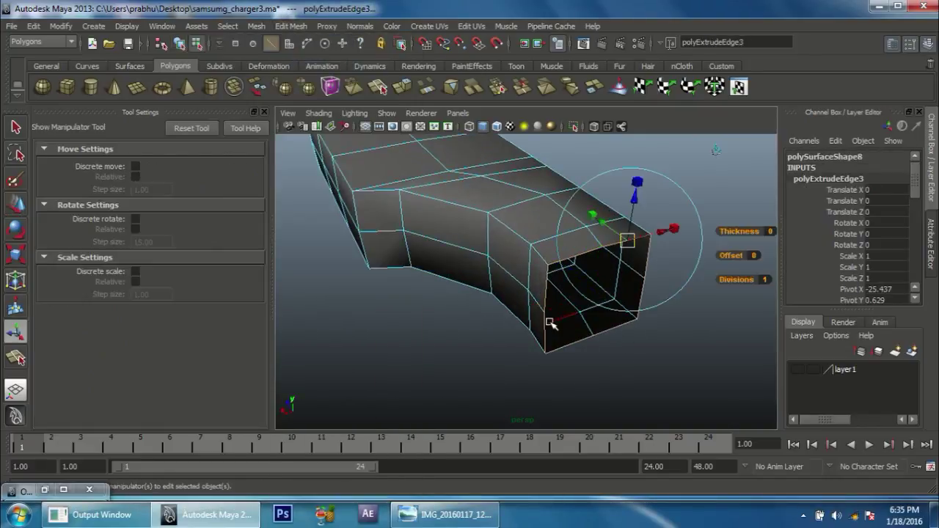
key("r")
left_click_drag(597, 292, 570, 299)
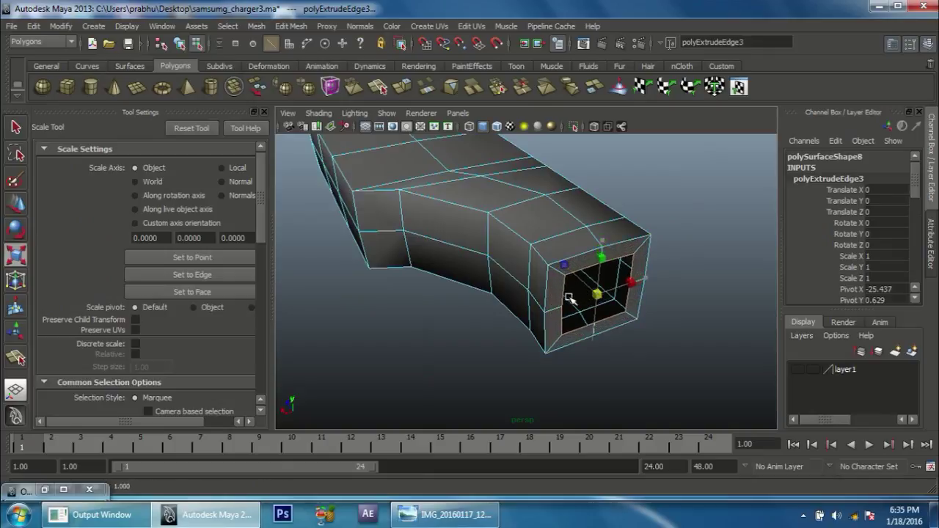
left_click(257, 27)
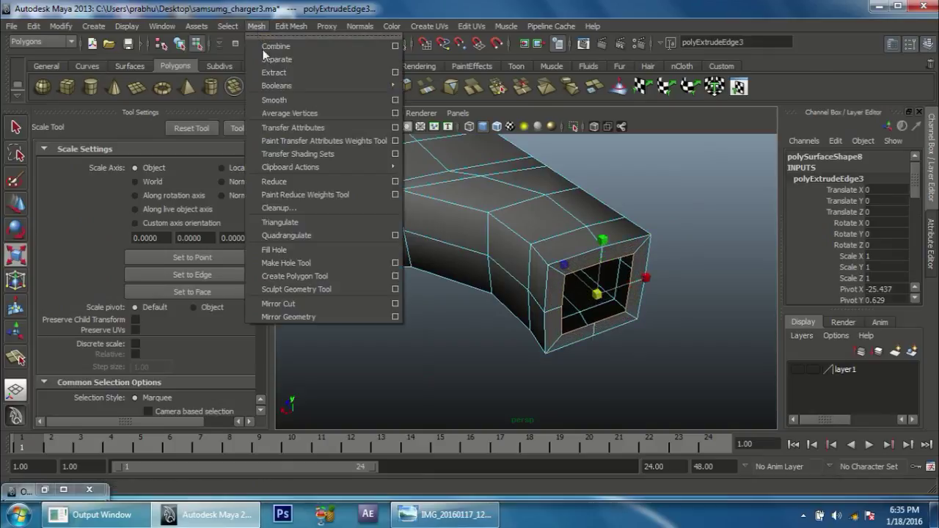
left_click(294, 261)
Split the new cap with two edges using the Interactive Split Tool.
key("w")
mouse_move(520, 301)
left_mouse_down("alt")
mouse_move(628, 321)
mouse_move(608, 210)
left_mouse_up("alt")
right_click_drag(608, 203, 623, 184)
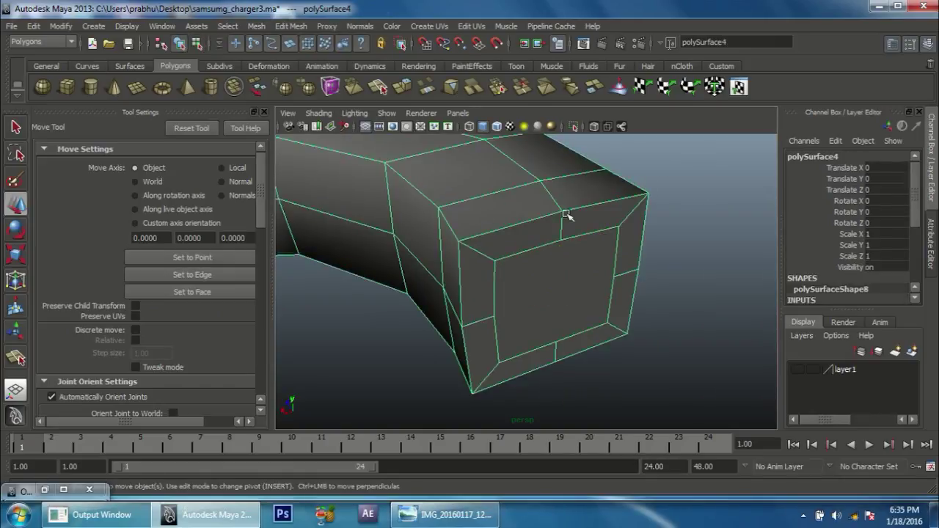
left_click(292, 27)
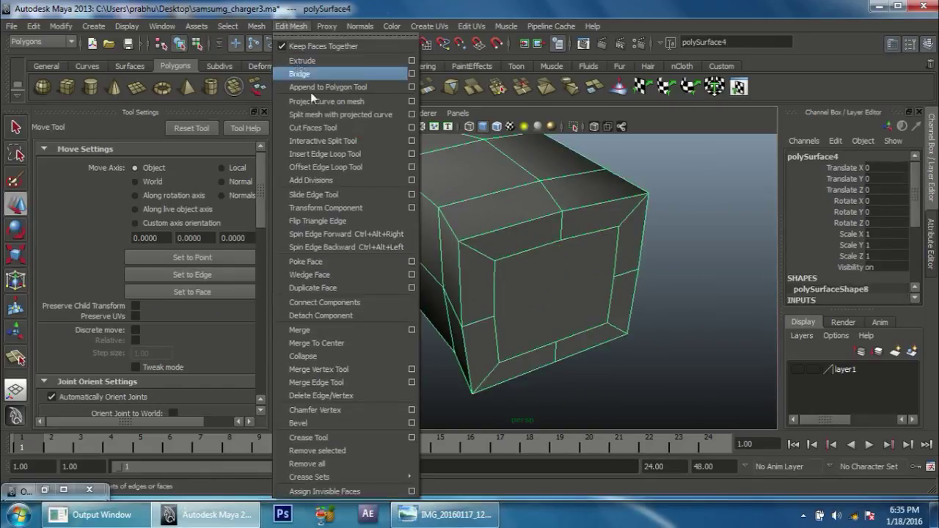
left_click(332, 141)
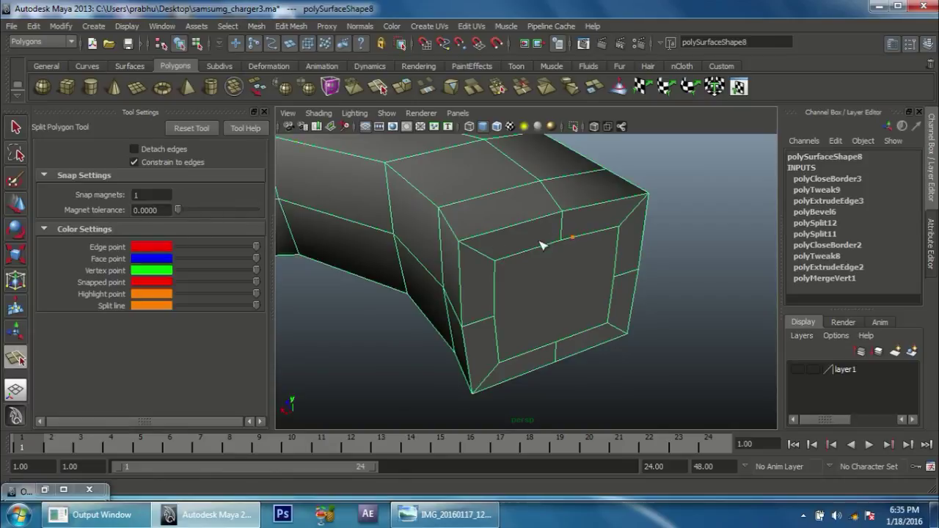
key("Return")
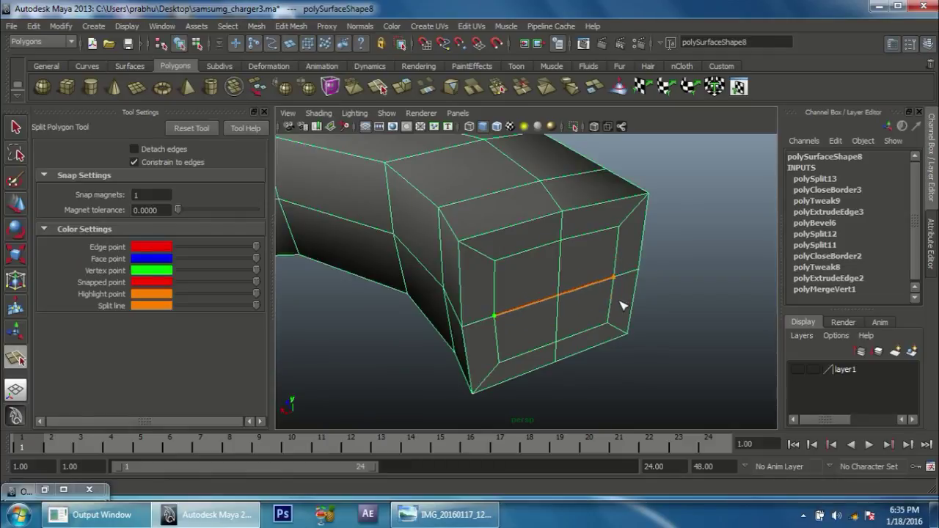
key("Return")
mouse_move(707, 308)
left_mouse_down("alt")
mouse_move(629, 320)
mouse_move(640, 346)
left_mouse_up("alt")
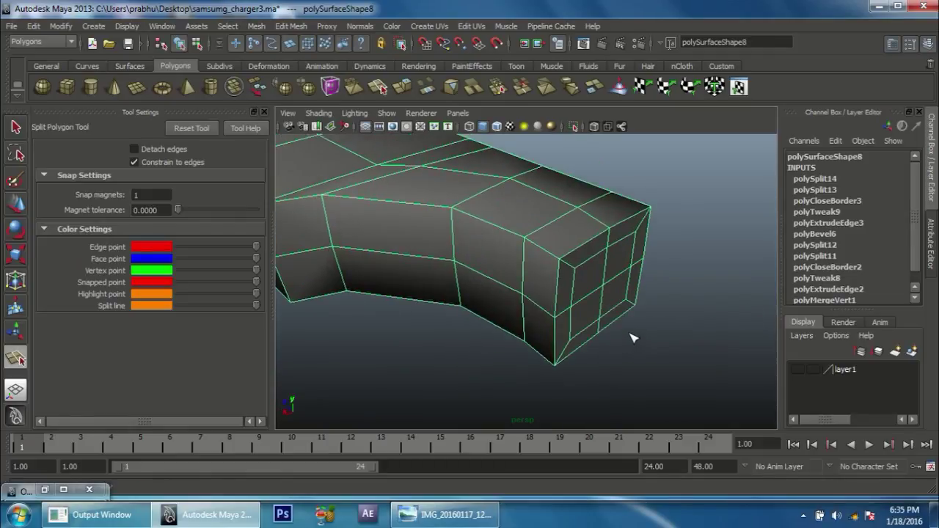
key("w")
Bevel the edges around the capped end with offset 0.1.
right_click_drag(572, 261, 570, 233)
left_click(576, 248)
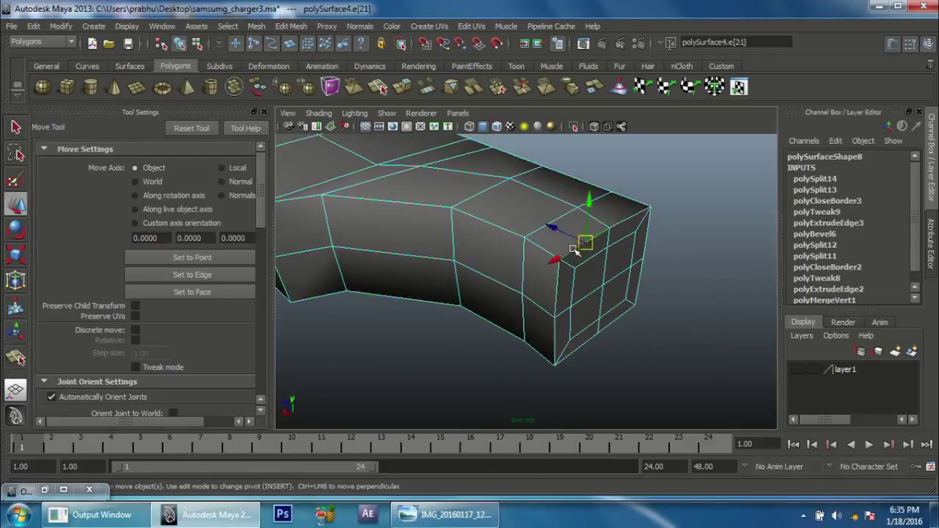
left_click(587, 293)
left_click_drag(587, 293, 550, 266, "alt")
left_click(291, 26)
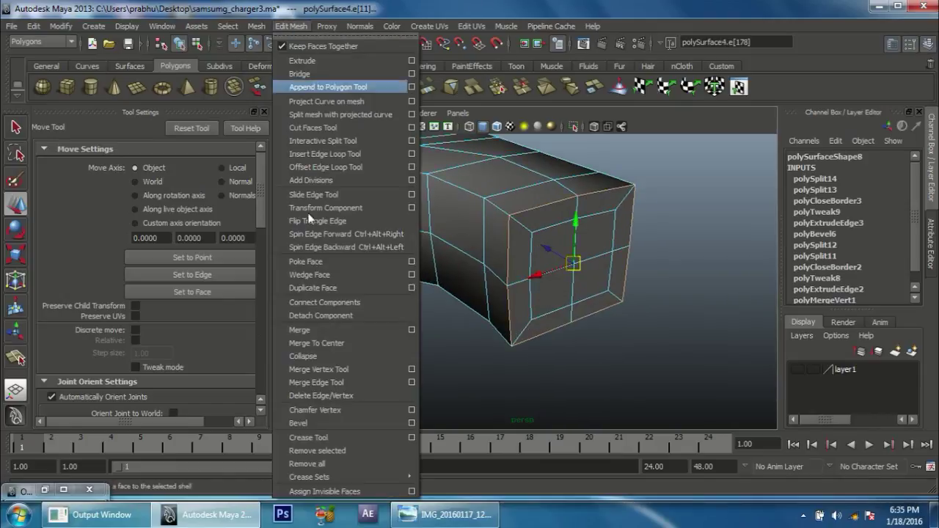
left_click(320, 424)
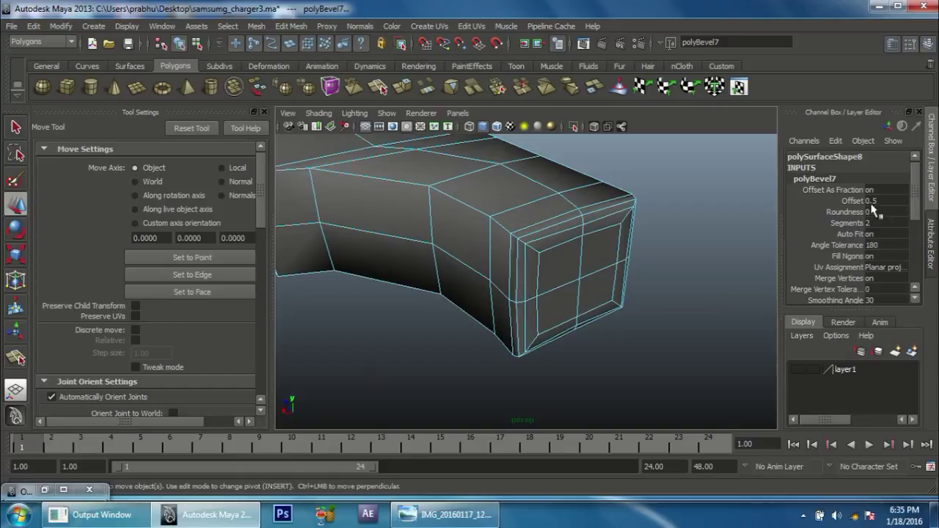
type("0.")
type("1")
key("Return")
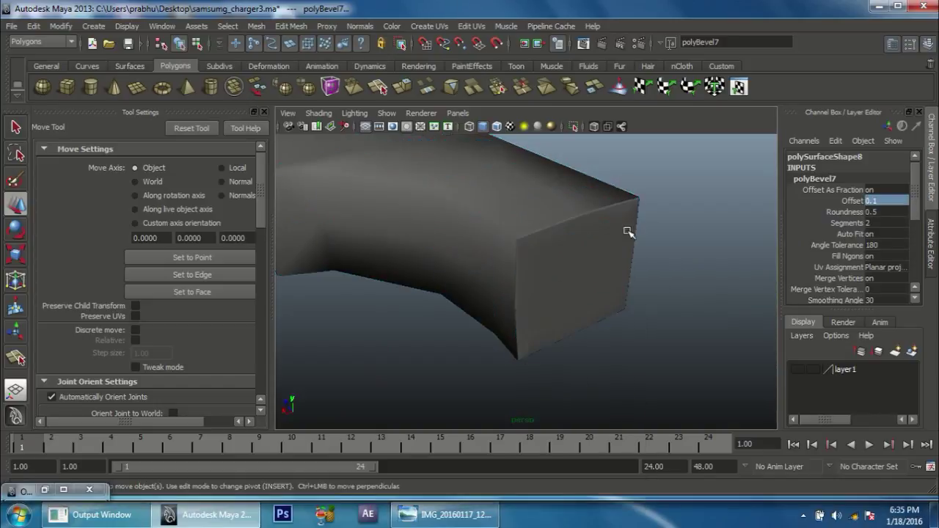
Preview the connector smoothed in object mode and select the body.
key("F8")
key("3")
mouse_move(685, 269)
left_mouse_down("alt")
mouse_move(528, 284)
mouse_move(595, 304)
mouse_move(719, 287)
left_mouse_up("alt")
mouse_move(719, 270)
left_mouse_down("alt")
mouse_move(514, 283)
mouse_move(541, 352)
mouse_move(580, 297)
mouse_move(478, 339)
mouse_move(541, 369)
mouse_move(535, 363)
left_mouse_up("alt")
left_click(513, 283)
left_click(462, 508)
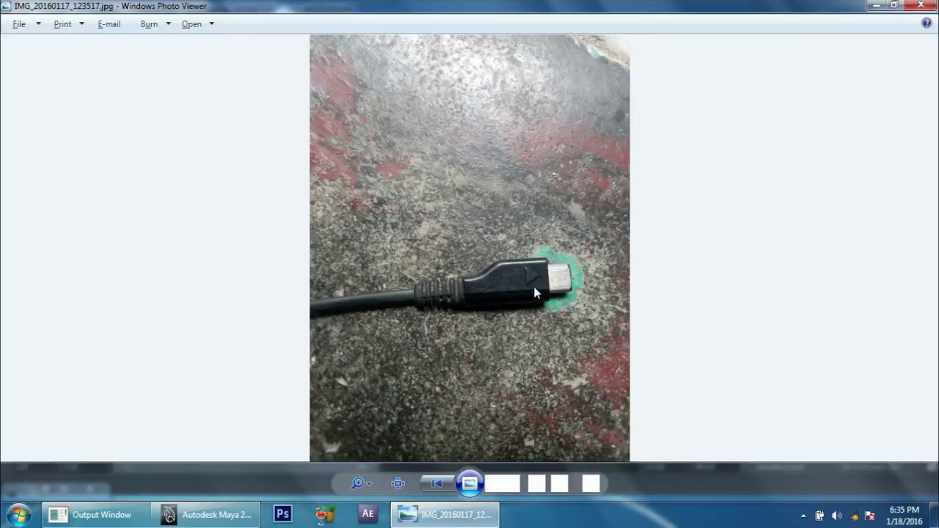
left_click(477, 513)
mouse_move(616, 335)
left_mouse_down("alt")
mouse_move(566, 266)
mouse_move(511, 287)
mouse_move(490, 244)
mouse_move(503, 269)
mouse_move(543, 290)
left_mouse_up("alt")
key("space")
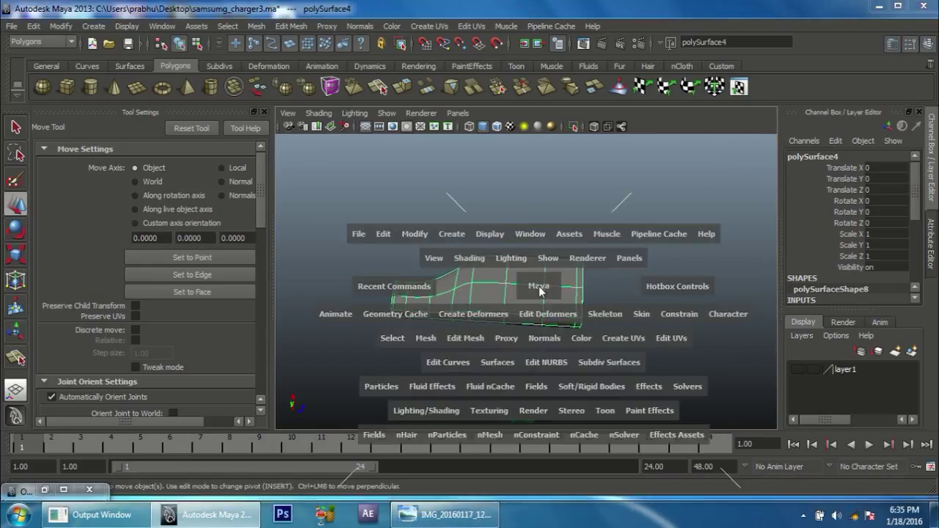
Switch to the side orthographic view and select the small connector piece.
key("space")
scroll(461, 283, "up", 3)
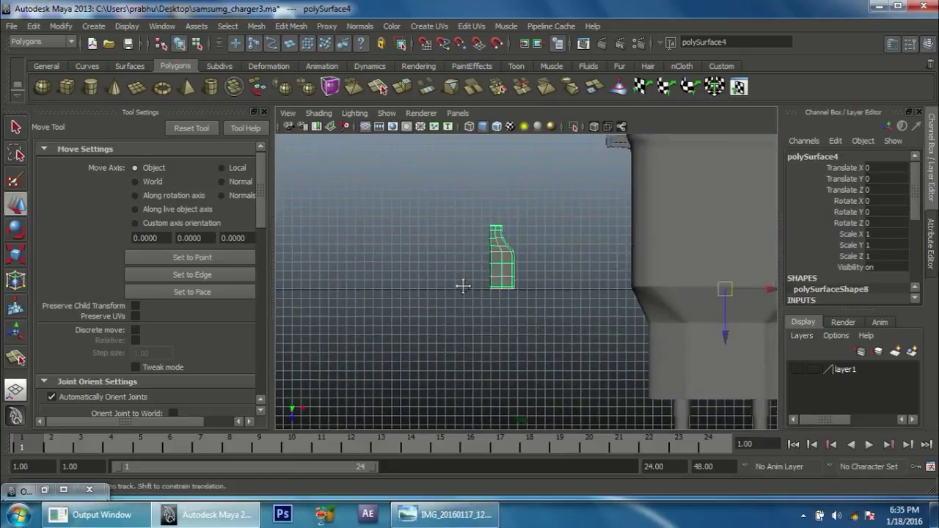
scroll(518, 338, "up", 1)
scroll(518, 338, "up", 2)
left_click(545, 337)
left_click_drag(467, 266, 319, 262)
scroll(319, 262, "down", 3)
scroll(346, 262, "down", 1)
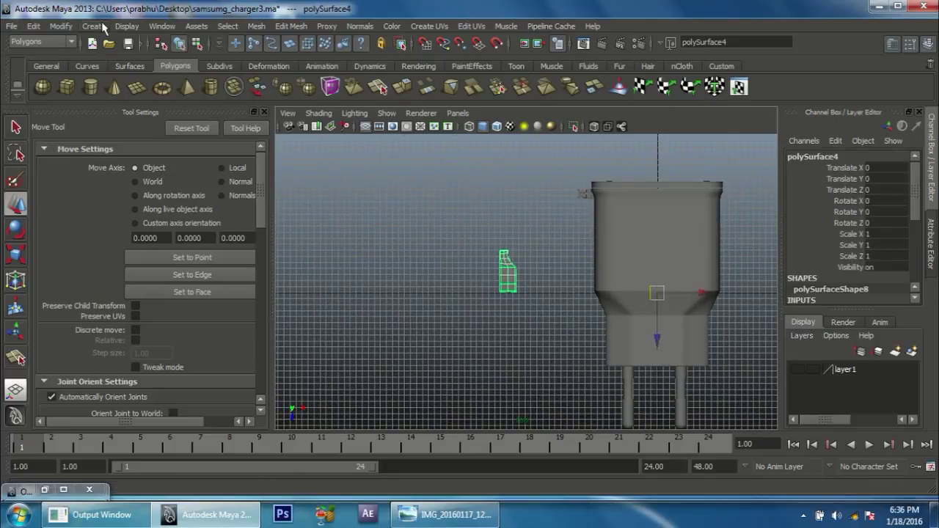
Centre polySurface4's pivot with Modify > Center Pivot and zoom in on it.
left_click(61, 26)
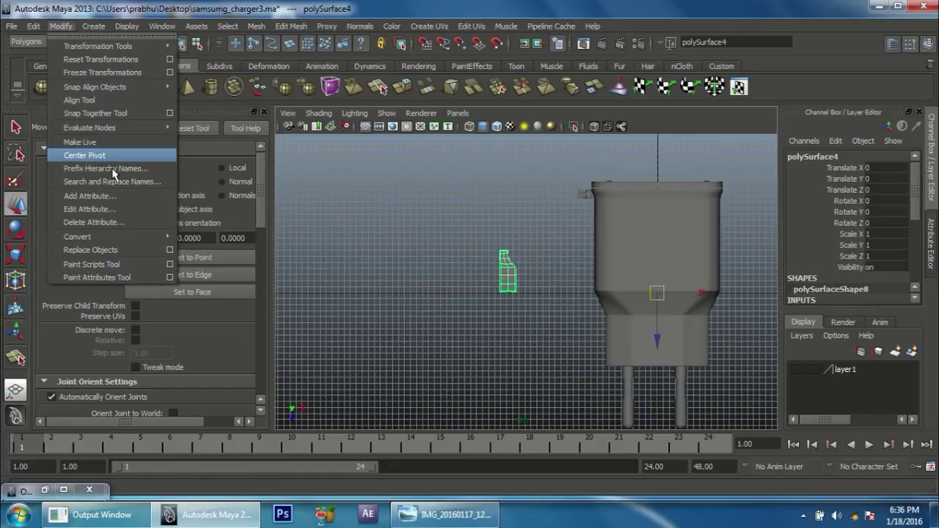
left_click(80, 153)
scroll(557, 352, "up", 3)
middle_click_drag(549, 300, 477, 272, "alt")
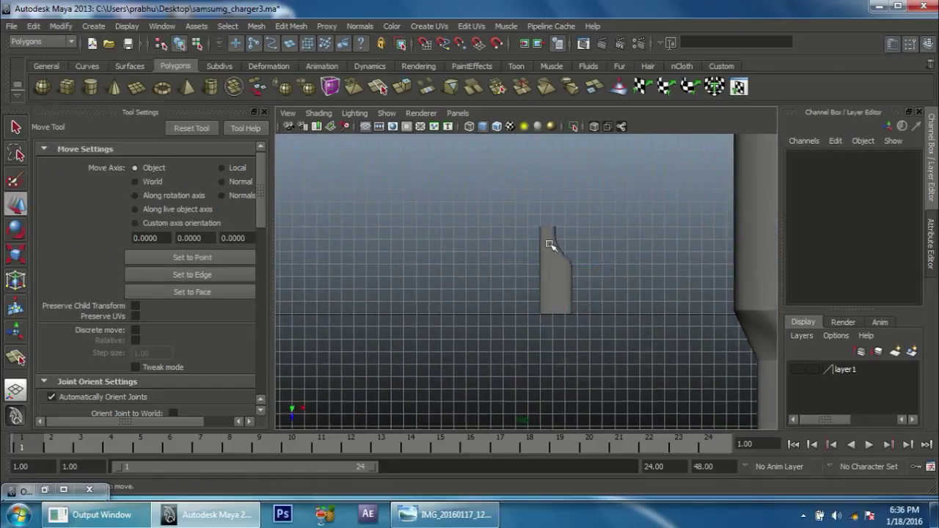
scroll(580, 348, "up", 1)
scroll(533, 302, "up", 1)
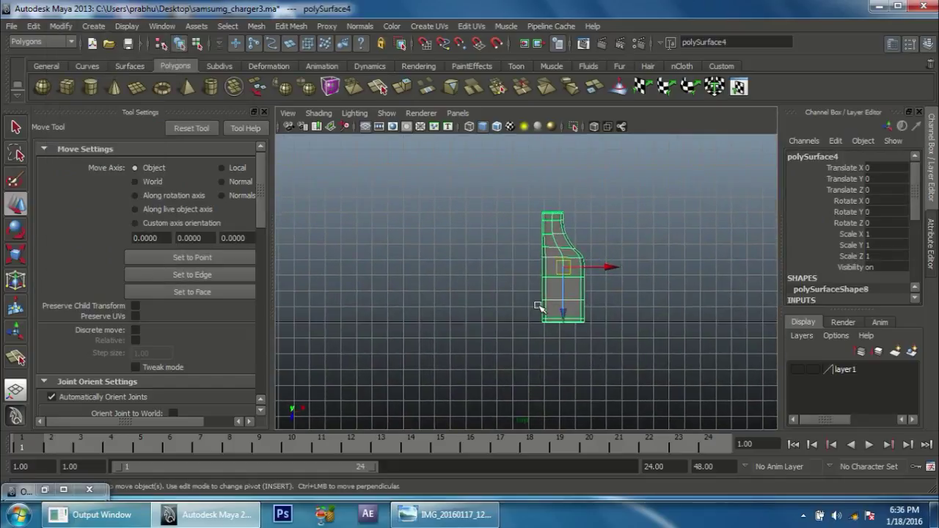
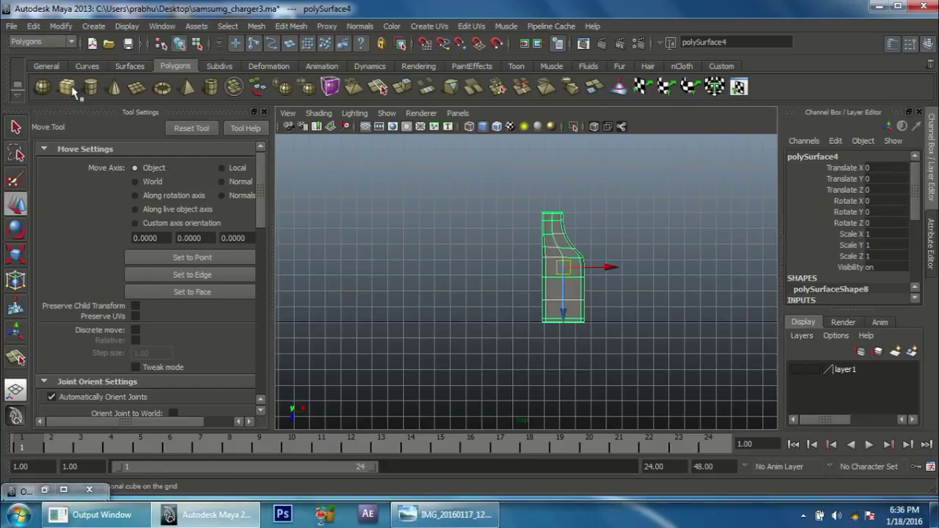
Select pCube2 and move it beside the charger body to Translate X -30.381.
key("ctrl+z")
scroll(546, 235, "down", 3)
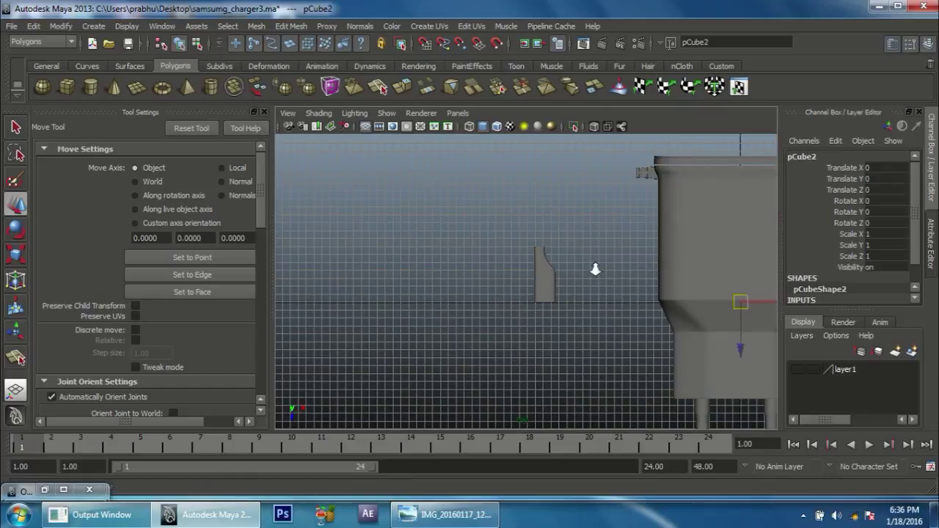
scroll(595, 267, "down", 1)
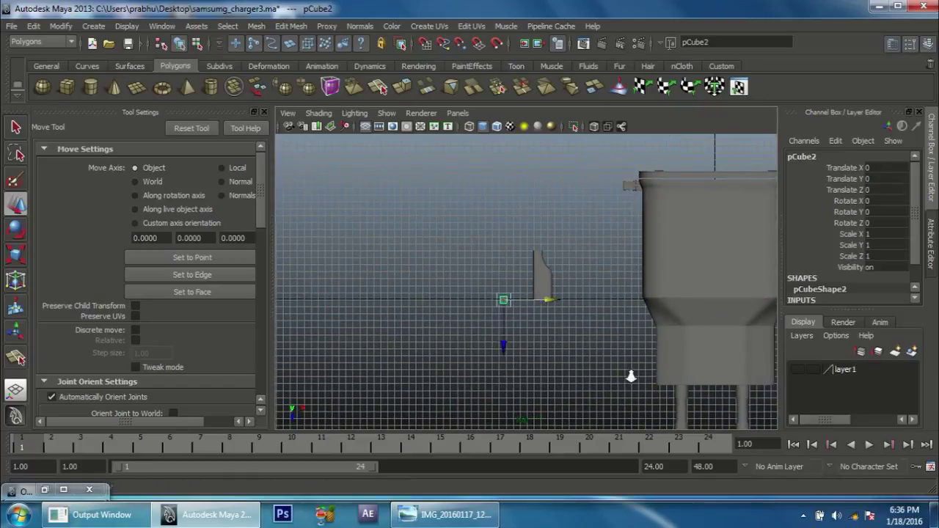
middle_click_drag(631, 376, 592, 325)
scroll(579, 323, "up", 2)
scroll(616, 294, "up", 2)
scroll(593, 332, "up", 2)
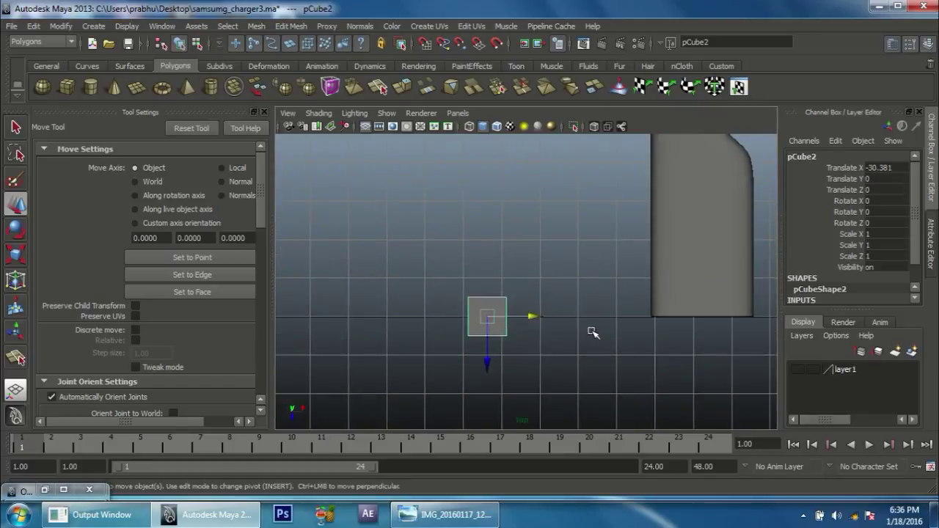
Select the cube's bottom vertices, then scale and move them to taper it into a wedge.
right_click_drag(579, 330, 515, 266)
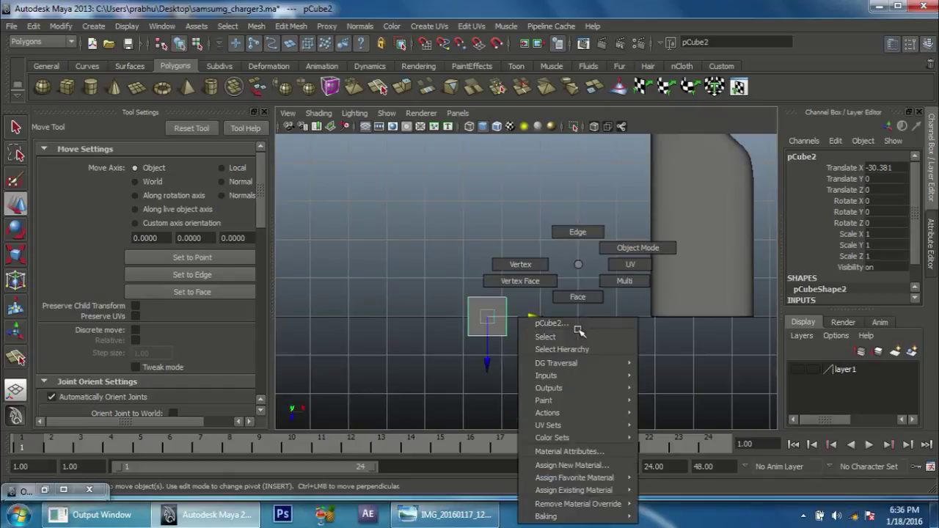
left_click_drag(445, 334, 618, 368)
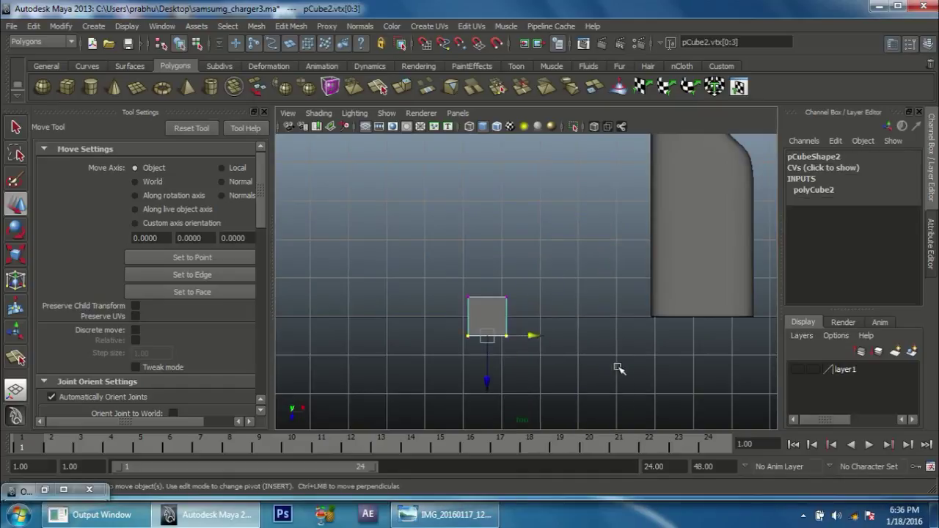
key("r")
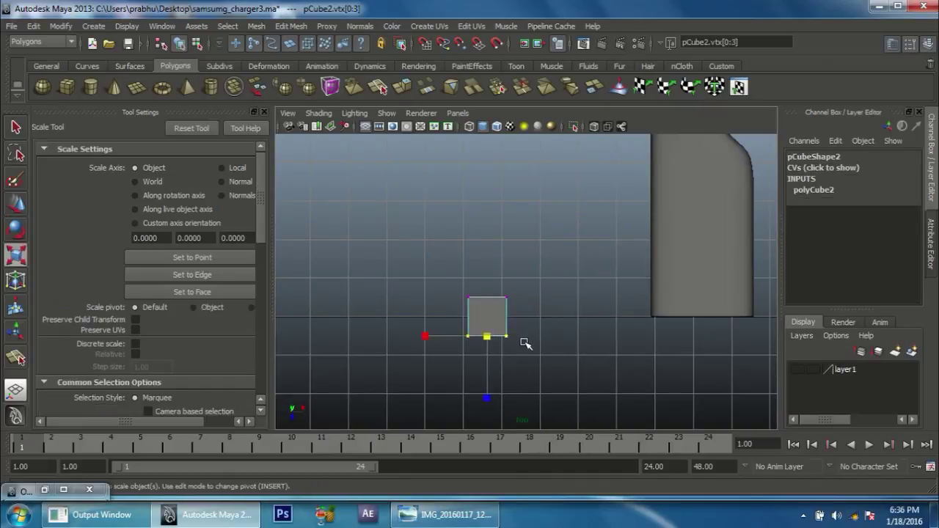
left_click_drag(424, 335, 455, 339)
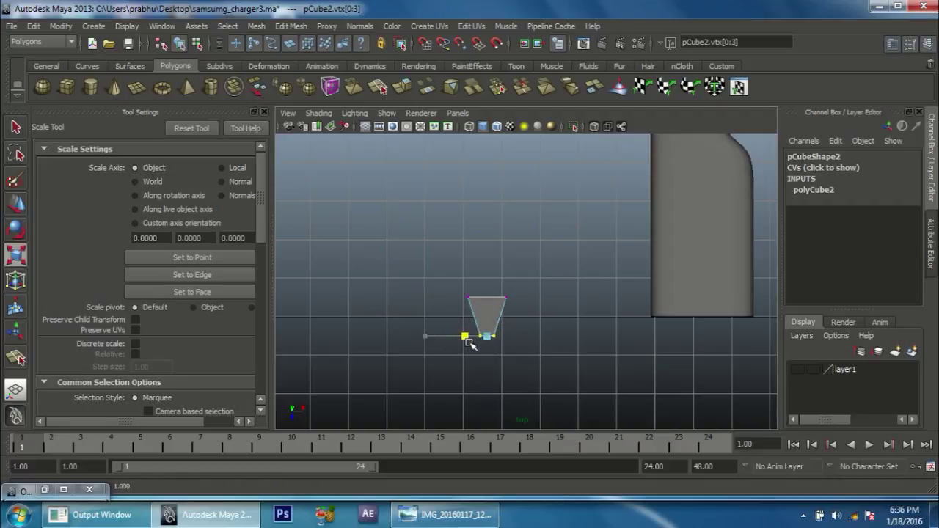
scroll(498, 332, "up", 2)
key("space")
mouse_move(561, 330)
left_mouse_down()
mouse_move(529, 278)
mouse_move(597, 224)
left_mouse_up()
right_click_drag(598, 224, 572, 377, "alt")
middle_click_drag(573, 378, 572, 261, "alt")
mouse_move(548, 294)
left_mouse_down()
mouse_move(551, 249)
mouse_move(549, 279)
mouse_move(656, 230)
mouse_move(568, 287)
mouse_move(526, 263)
mouse_move(507, 180)
mouse_move(566, 354)
left_mouse_up()
Orbit around the finished wedge and return it to object mode.
mouse_move(536, 200)
left_mouse_down("alt")
mouse_move(565, 336)
mouse_move(440, 276)
mouse_move(518, 270)
mouse_move(524, 294)
left_mouse_up("alt")
mouse_move(528, 264)
right_mouse_down()
mouse_move(556, 276)
mouse_move(588, 247)
right_mouse_up()
mouse_move(579, 264)
left_mouse_down("alt")
mouse_move(508, 339)
mouse_move(593, 274)
mouse_move(601, 293)
mouse_move(577, 347)
left_mouse_up("alt")
left_click(290, 26)
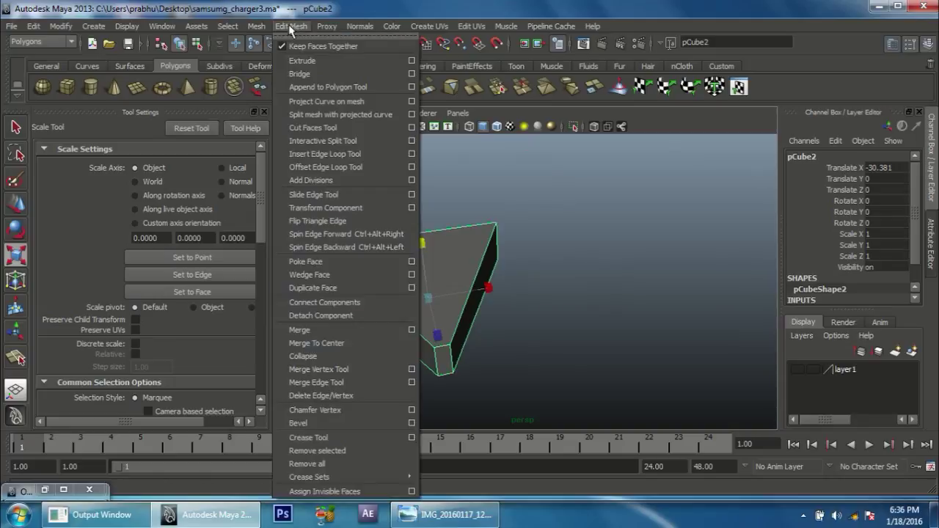
Insert an edge loop across the wedge with Multiple edge loops enabled and move it.
left_click(413, 153)
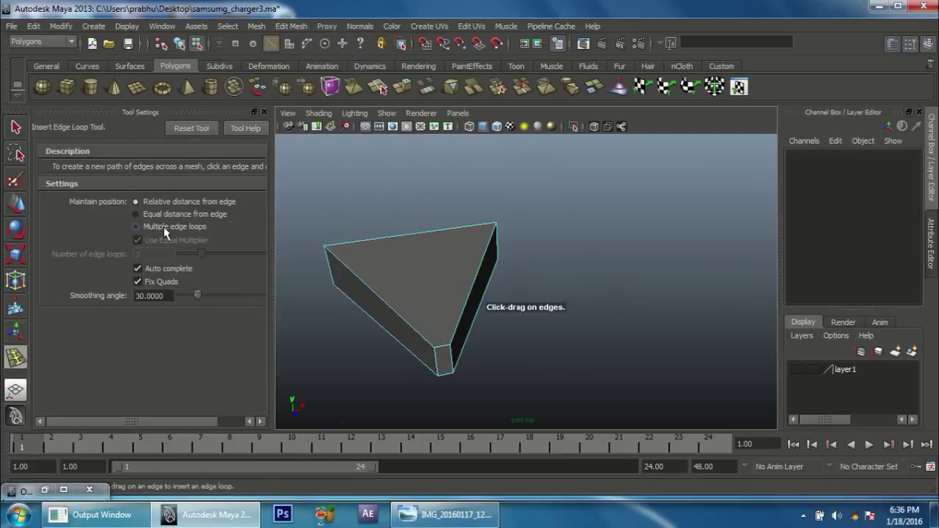
left_click(136, 227)
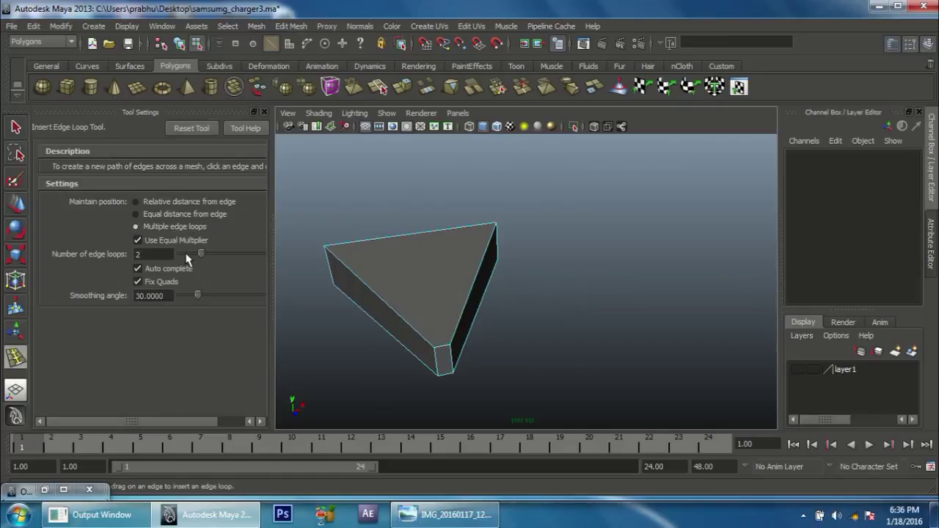
left_click(445, 352)
left_click_drag(446, 319, 431, 248)
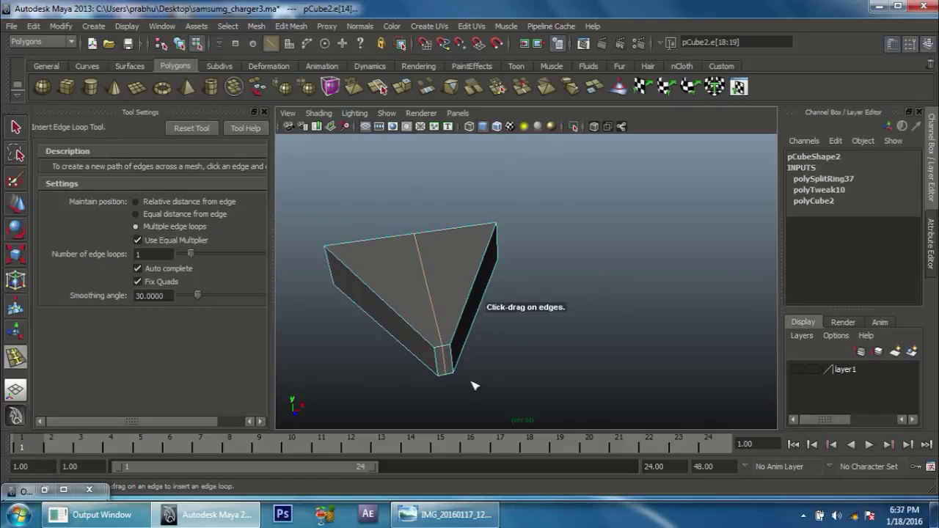
key("w")
right_click_drag(474, 306, 474, 236)
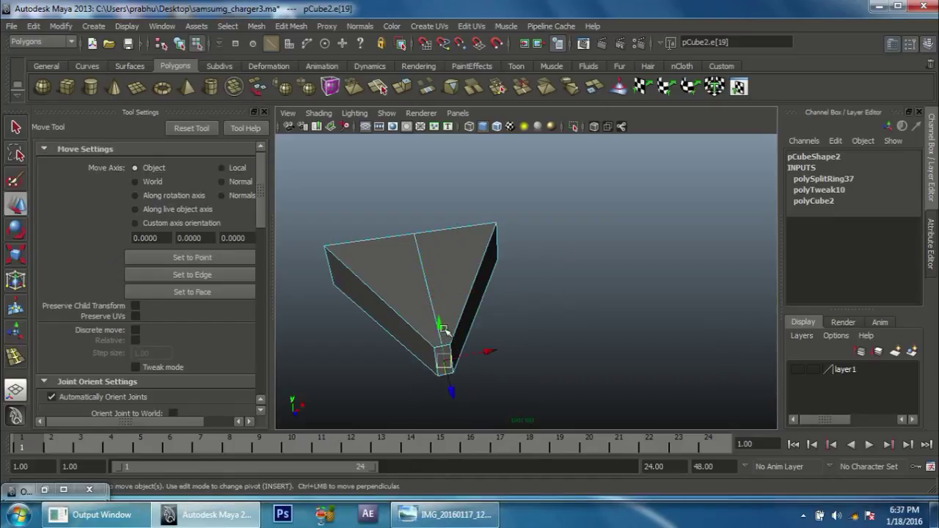
middle_click_drag(478, 345, 594, 328, "alt")
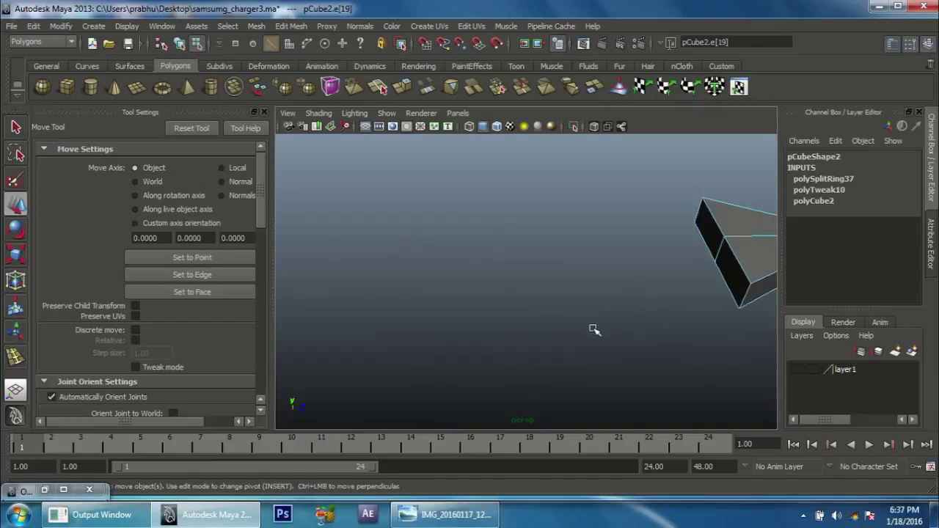
key("f")
Push the selected end of the prism outward along its length.
left_click_drag(430, 329, 477, 327, "alt")
right_click_drag(477, 327, 562, 316, "alt")
mouse_move(558, 307)
left_mouse_down()
mouse_move(569, 321)
mouse_move(499, 345)
mouse_move(545, 357)
mouse_move(496, 296)
mouse_move(550, 343)
mouse_move(509, 268)
left_mouse_up()
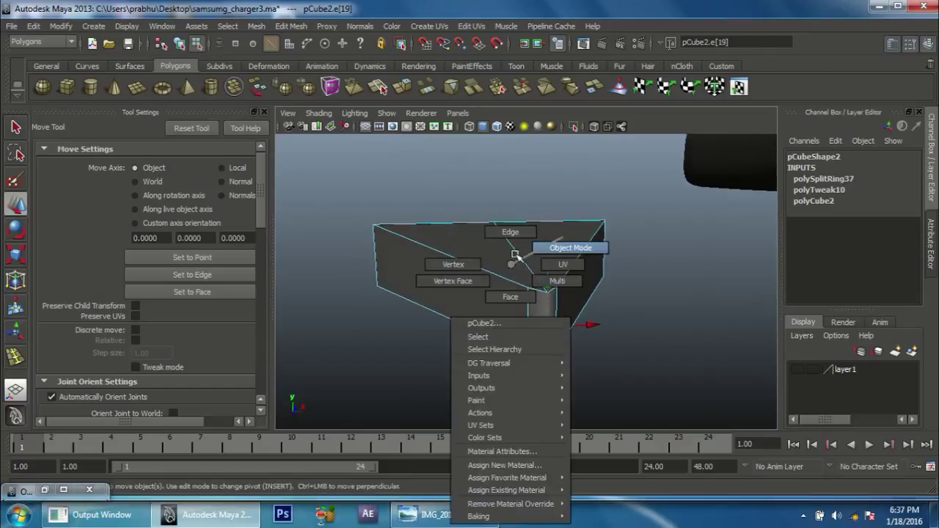
right_click_drag(509, 268, 564, 245)
left_click_drag(475, 291, 491, 286, "alt")
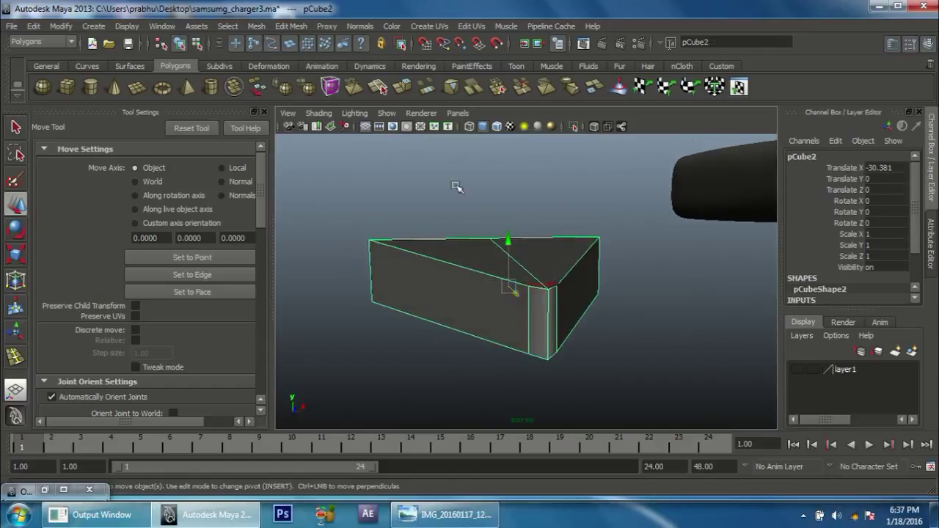
Insert another edge loop across the prism and undo the unwanted vertical loop.
left_click(291, 27)
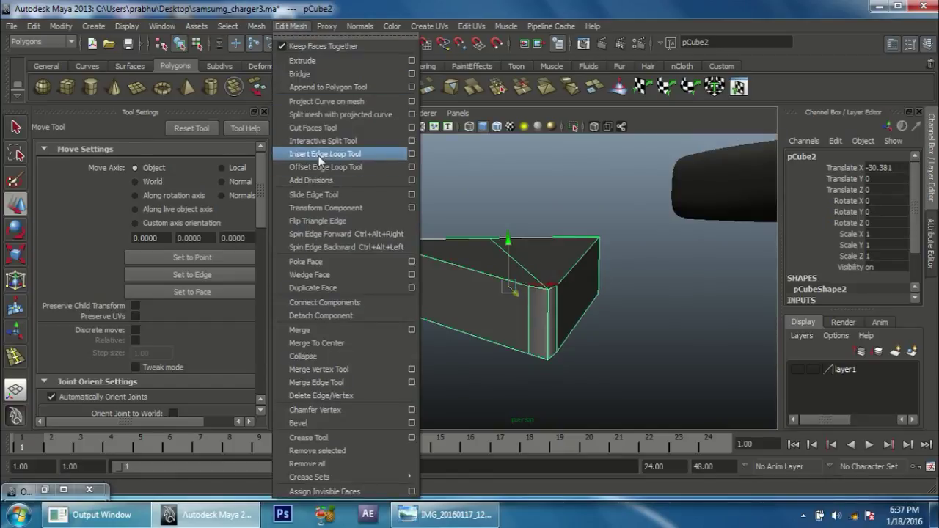
left_click(320, 155)
left_click(550, 331)
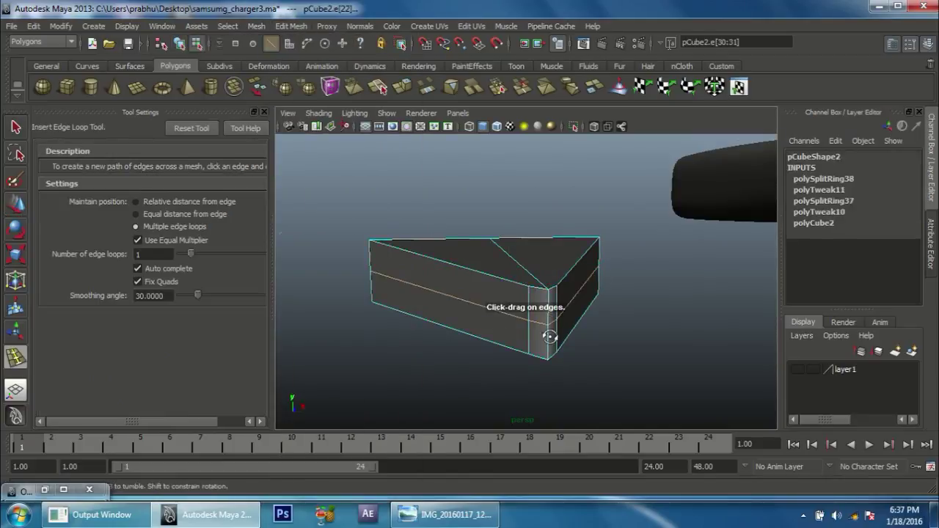
left_click_drag(550, 336, 598, 329, "alt")
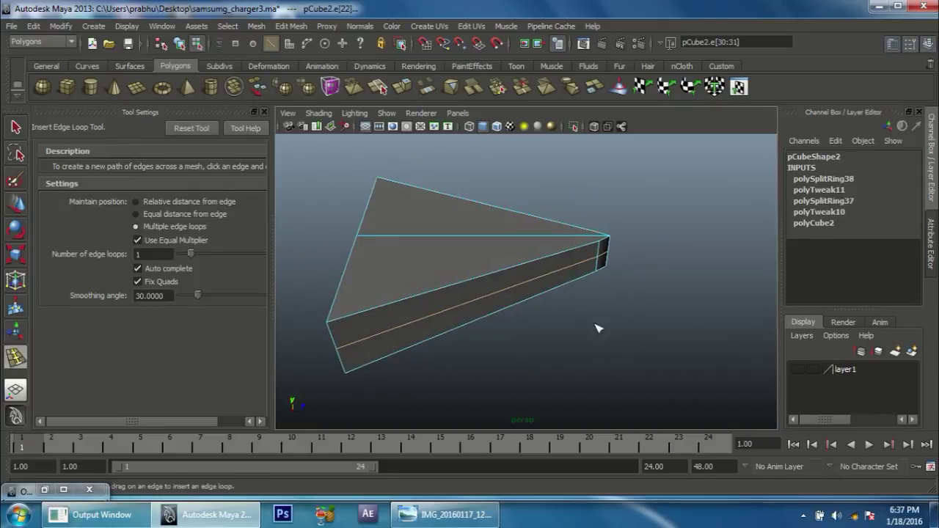
mouse_move(497, 296)
left_mouse_down("alt")
mouse_move(478, 303)
mouse_move(570, 293)
mouse_move(535, 287)
mouse_move(456, 327)
left_mouse_up("alt")
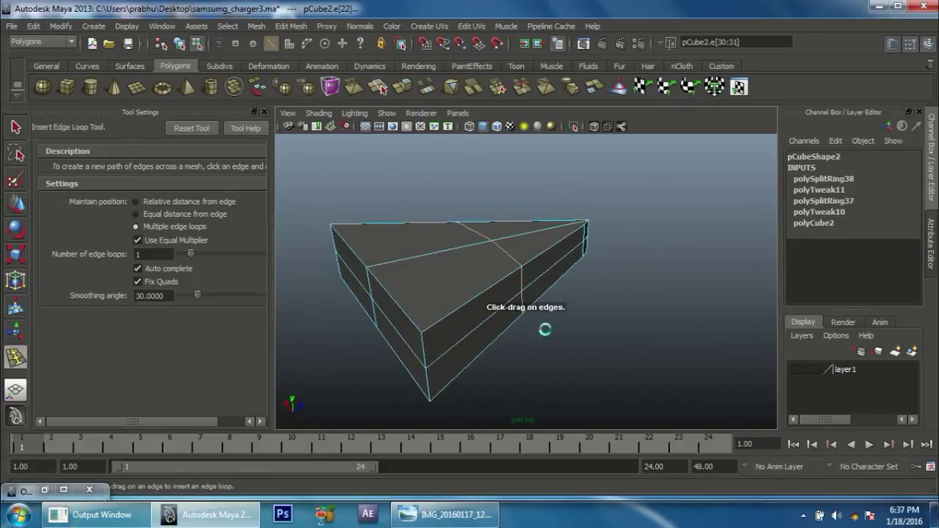
left_click_drag(545, 329, 499, 340, "alt")
key("ctrl+z")
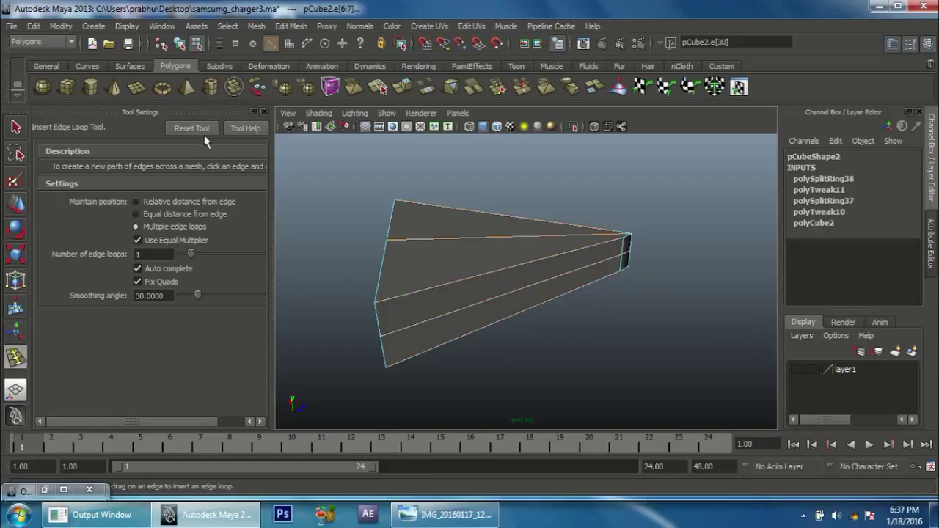
Reset the edge loop tool to defaults and add loops across the wedge and near its narrow end.
left_click(293, 26)
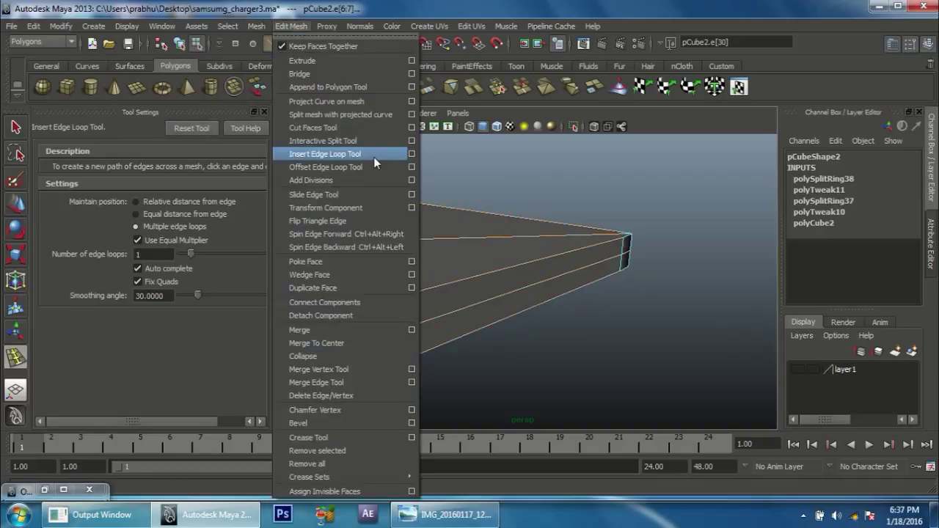
left_click(414, 155)
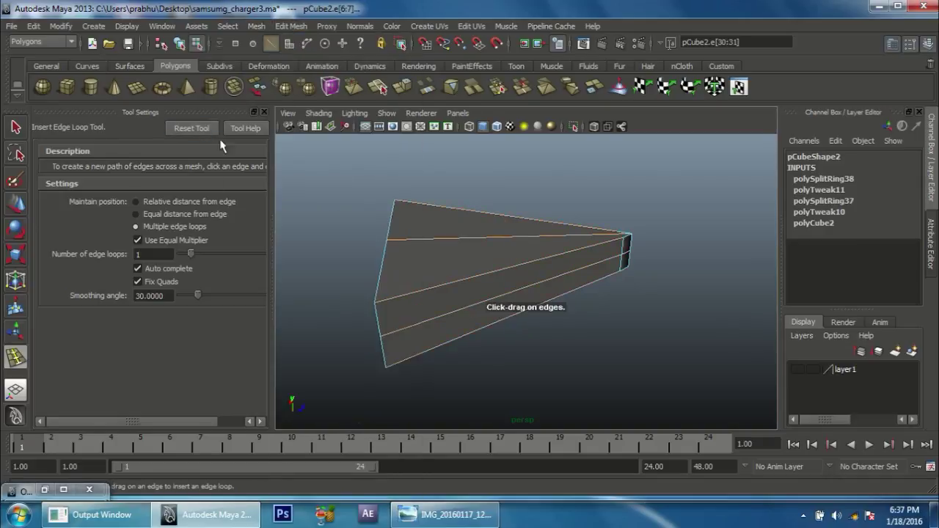
left_click(191, 131)
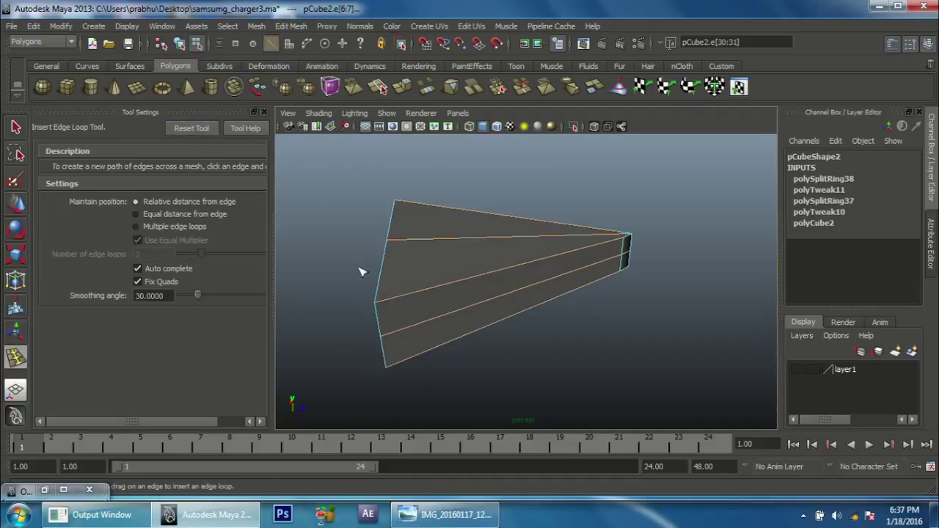
left_click(387, 305)
left_click_drag(499, 308, 614, 244, "alt")
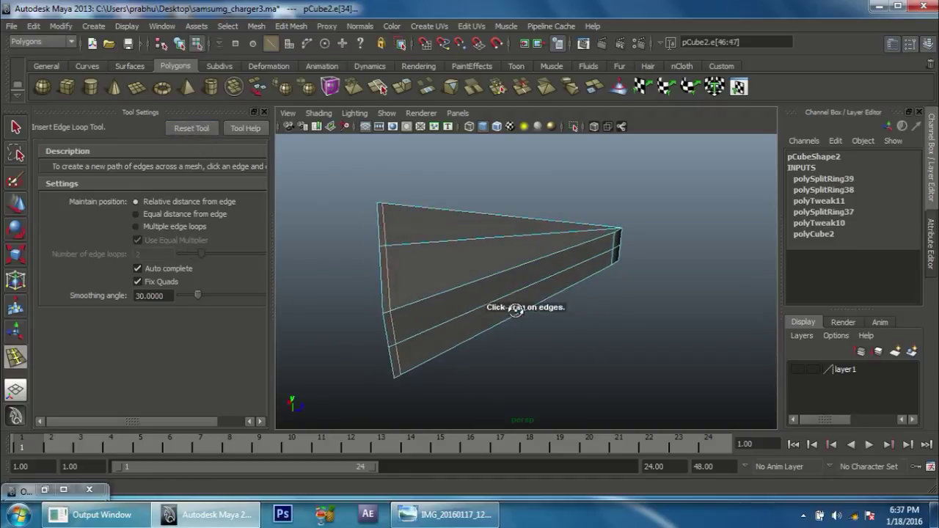
left_click(619, 244)
mouse_move(499, 301)
left_mouse_down("alt")
mouse_move(570, 291)
mouse_move(496, 309)
left_mouse_up("alt")
key("w")
right_click_drag(494, 296, 523, 250)
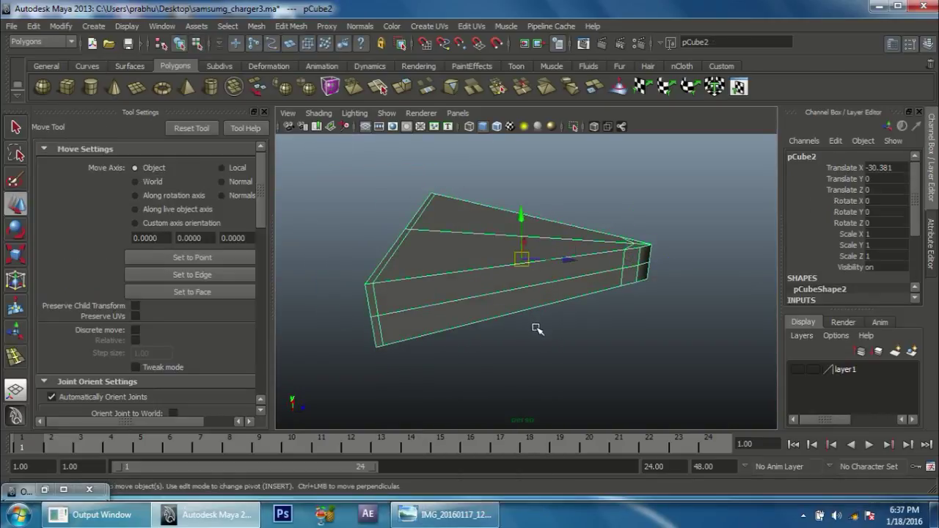
key("3")
left_click(562, 321)
mouse_move(509, 335)
left_mouse_down("alt")
mouse_move(380, 323)
mouse_move(522, 301)
mouse_move(495, 287)
left_mouse_up("alt")
left_click(522, 302)
key("1")
mouse_move(522, 325)
left_mouse_down("alt")
mouse_move(512, 272)
mouse_move(580, 369)
mouse_move(593, 352)
left_mouse_up("alt")
right_click_drag(631, 266, 610, 301)
mouse_move(610, 300)
left_mouse_down("alt")
mouse_move(608, 287)
mouse_move(717, 392)
mouse_move(507, 309)
mouse_move(591, 360)
mouse_move(587, 343)
left_mouse_up("alt")
left_click(623, 310)
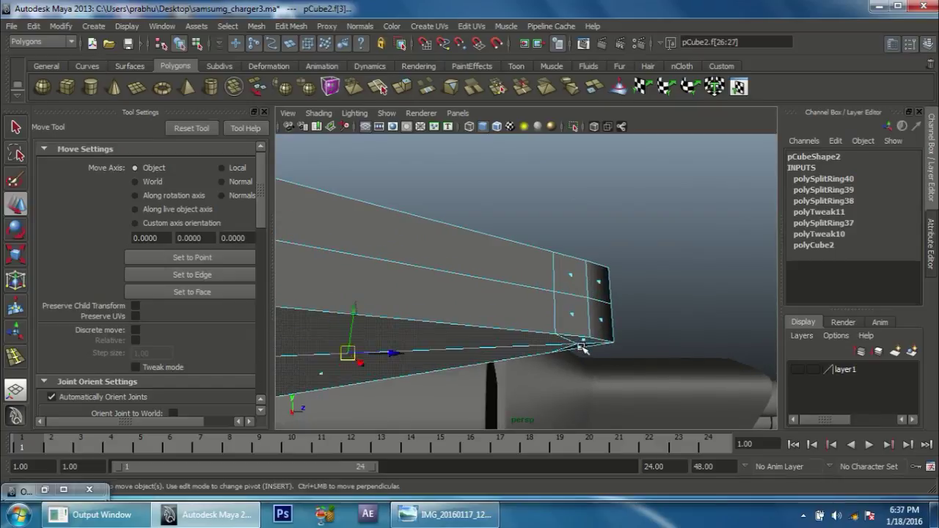
mouse_move(601, 367)
left_mouse_down("alt")
mouse_move(474, 330)
mouse_move(608, 330)
mouse_move(430, 335)
mouse_move(386, 316)
mouse_move(691, 331)
mouse_move(565, 352)
mouse_move(587, 267)
mouse_move(608, 276)
left_mouse_up("alt")
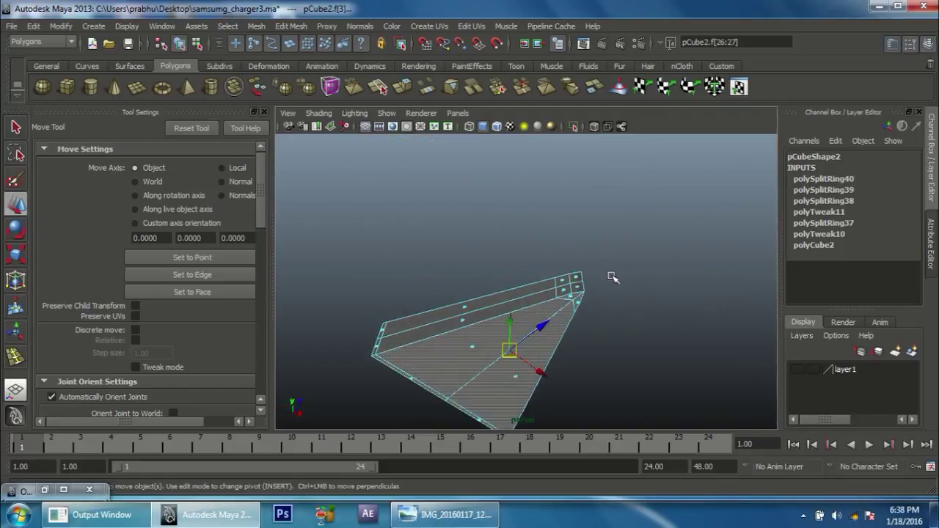
left_click(572, 282)
mouse_move(523, 304)
left_mouse_down("alt")
mouse_move(565, 319)
mouse_move(549, 293)
left_mouse_up("alt")
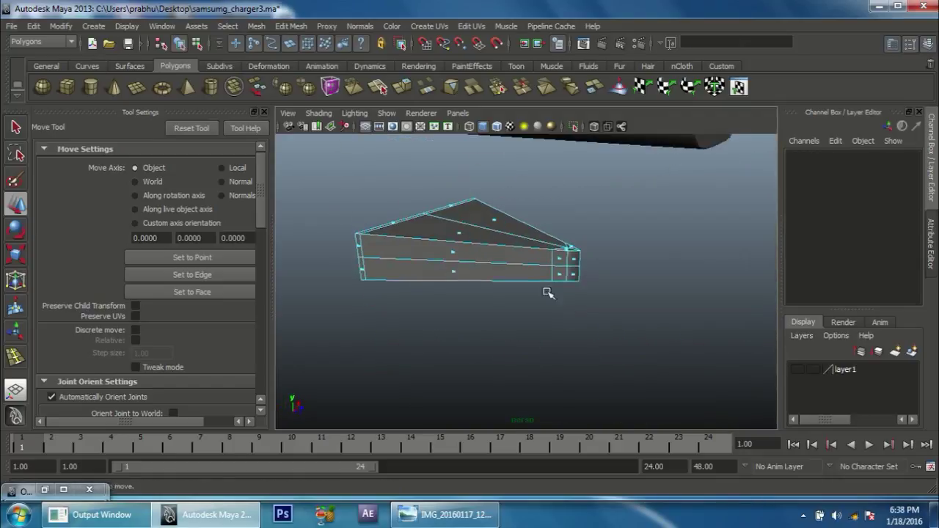
right_click_drag(518, 258, 576, 243)
left_click(517, 258)
mouse_move(632, 301)
left_mouse_down("alt")
mouse_move(644, 279)
mouse_move(670, 287)
mouse_move(608, 278)
mouse_move(565, 314)
mouse_move(547, 305)
left_mouse_up("alt")
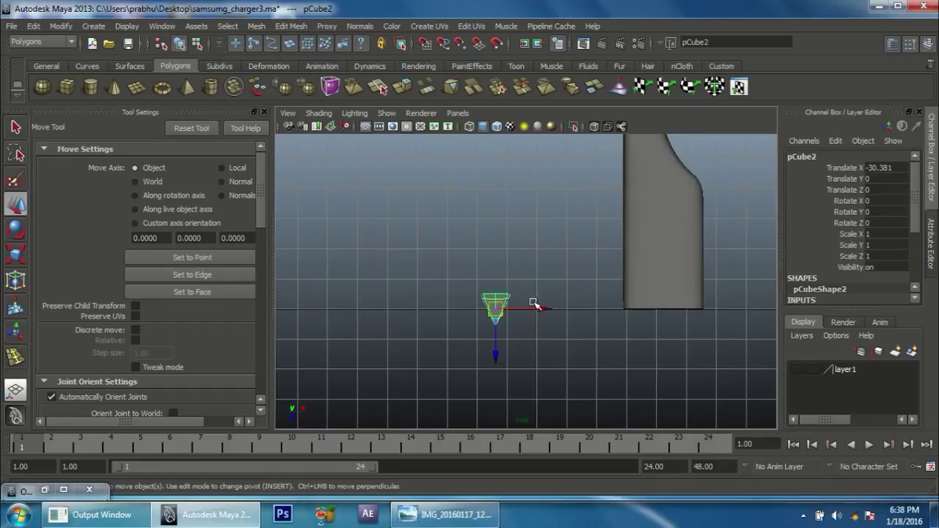
Select the wedge and slide it right toward the charger body.
left_click(664, 308)
left_click(497, 293)
left_click_drag(541, 309, 680, 303)
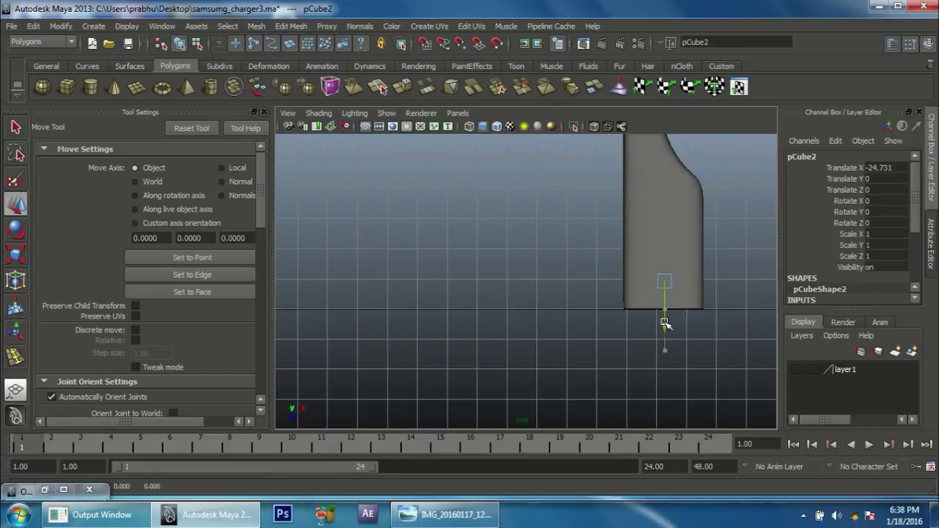
mouse_move(664, 319)
left_mouse_down()
mouse_move(598, 325)
mouse_move(639, 287)
mouse_move(581, 304)
mouse_move(624, 272)
mouse_move(617, 168)
left_mouse_up()
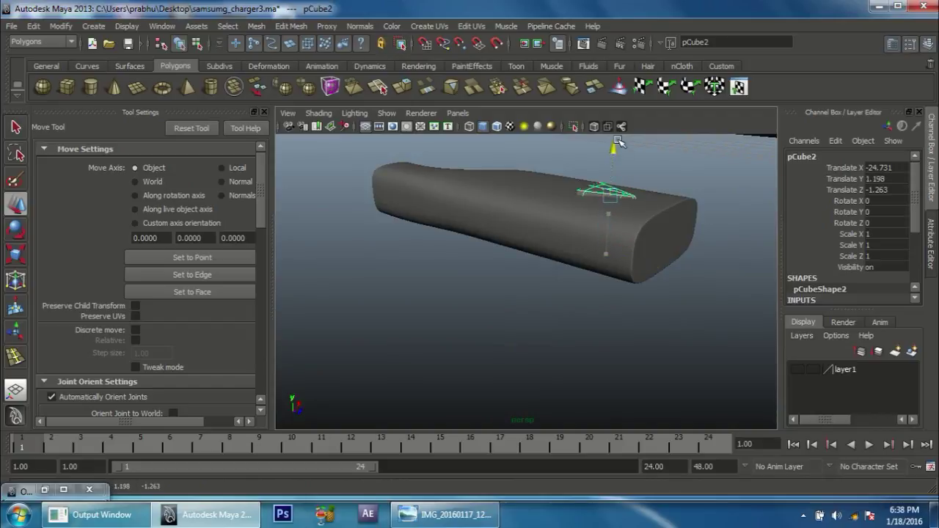
scroll(646, 290, "up", 5)
scroll(513, 330, "down", 2)
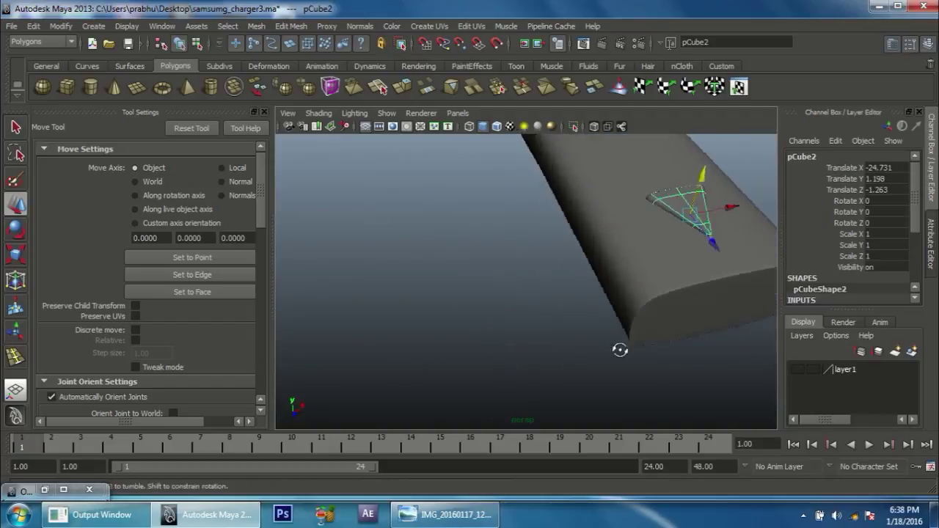
scroll(613, 312, "down", 2)
Push the marker flush onto the connector face at Translate Z about -0.75 and check it.
left_click_drag(595, 268, 620, 277)
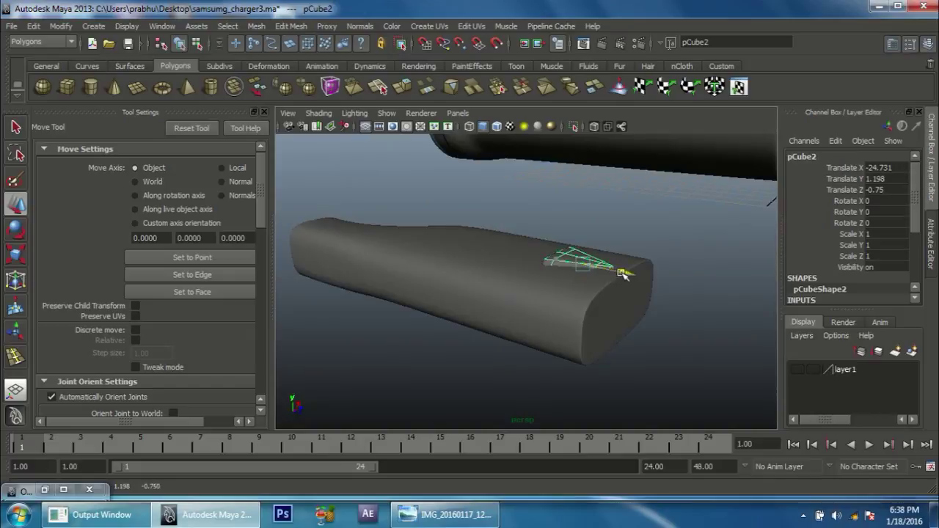
scroll(656, 321, "up", 3)
left_click_drag(573, 236, 572, 231)
left_click(681, 220)
mouse_move(681, 220)
left_mouse_down("alt")
mouse_move(555, 272)
mouse_move(585, 266)
left_mouse_up("alt")
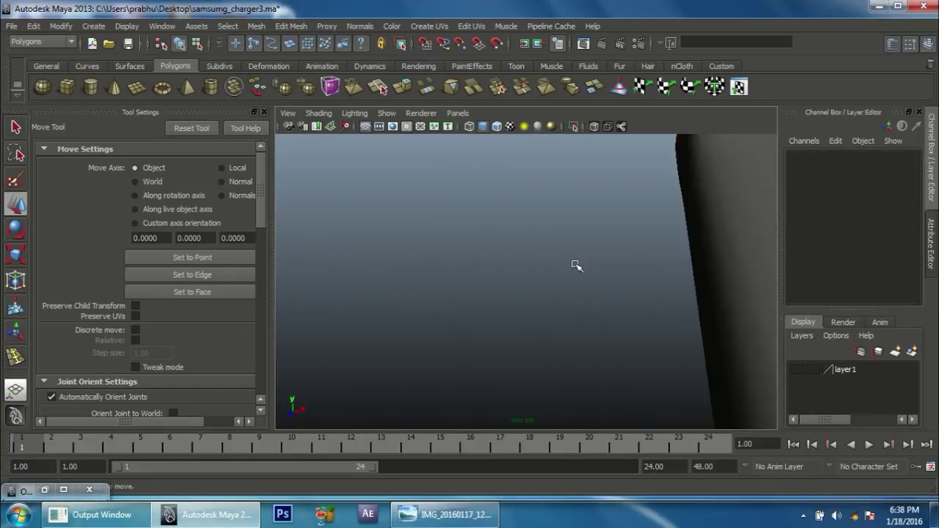
scroll(514, 243, "down", 5)
left_click_drag(482, 241, 451, 318, "alt")
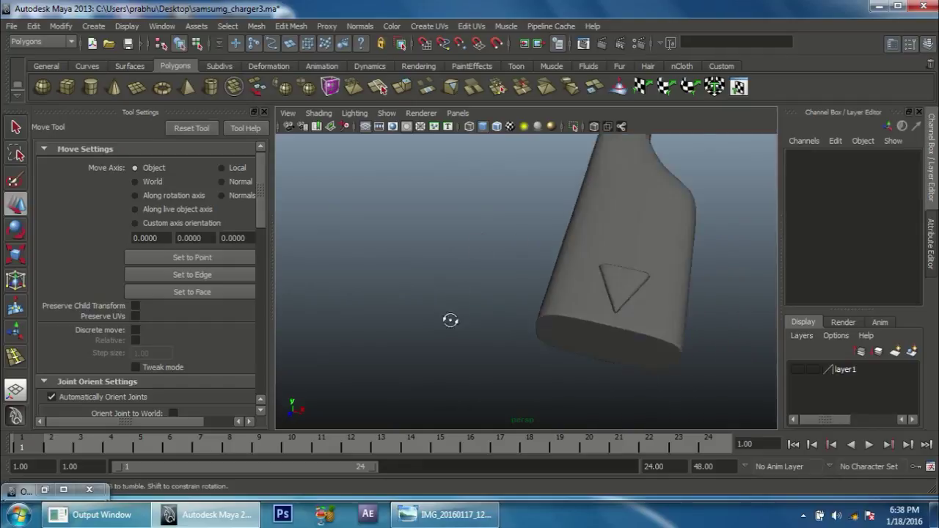
middle_click_drag(450, 318, 478, 248, "alt")
left_click_drag(478, 248, 480, 258, "alt")
left_click(467, 523)
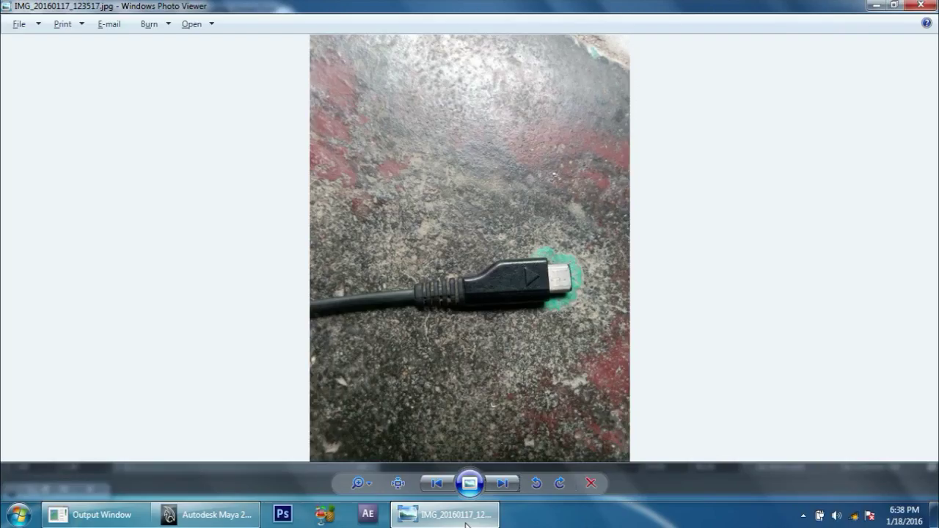
Compare the charger reference photo against the connector model.
left_click(427, 522)
mouse_move(555, 246)
left_mouse_down("alt")
mouse_move(501, 275)
mouse_move(594, 260)
mouse_move(712, 330)
mouse_move(558, 224)
mouse_move(480, 294)
mouse_move(541, 318)
mouse_move(591, 319)
mouse_move(513, 310)
mouse_move(418, 261)
left_mouse_up("alt")
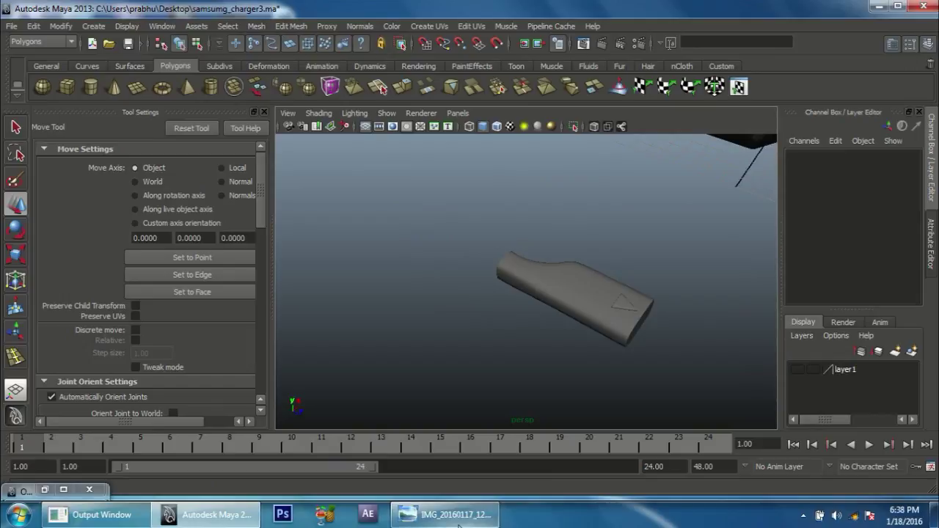
left_click(444, 514)
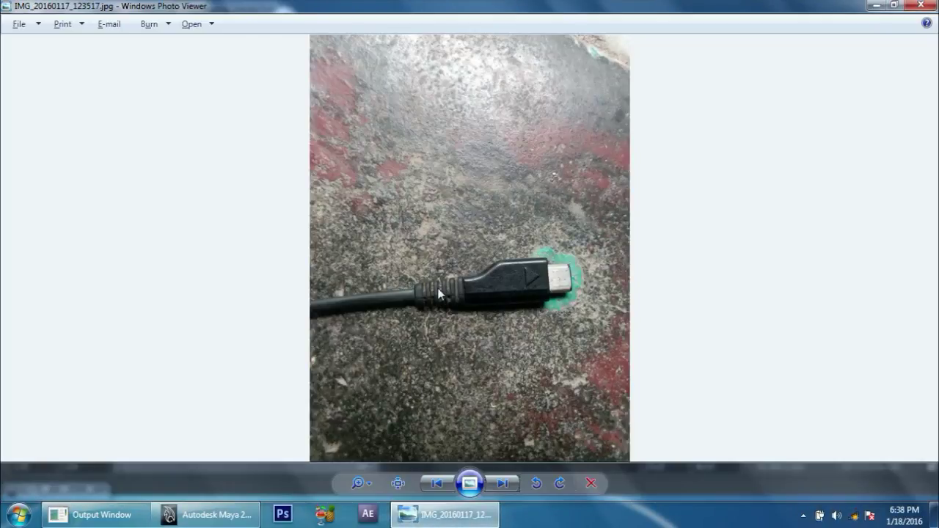
left_click(451, 521)
mouse_move(441, 289)
middle_mouse_down("alt")
mouse_move(496, 264)
mouse_move(419, 362)
mouse_move(498, 292)
middle_mouse_up("alt")
left_click_drag(498, 292, 455, 323, "alt")
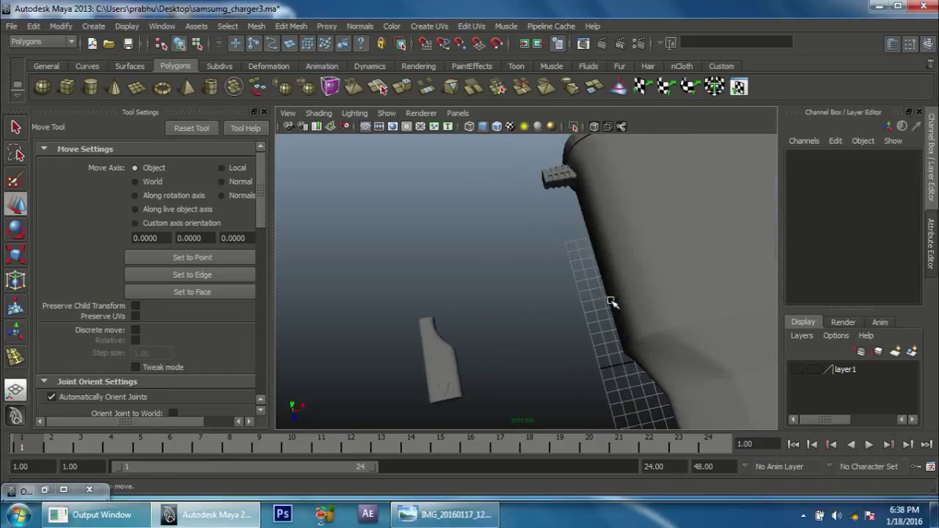
Duplicate the ribbed block pCube1 and pull the copy out to Translate X -22.994.
left_click(561, 166)
mouse_move(562, 166)
left_mouse_down("alt")
mouse_move(466, 256)
mouse_move(482, 257)
left_mouse_up("alt")
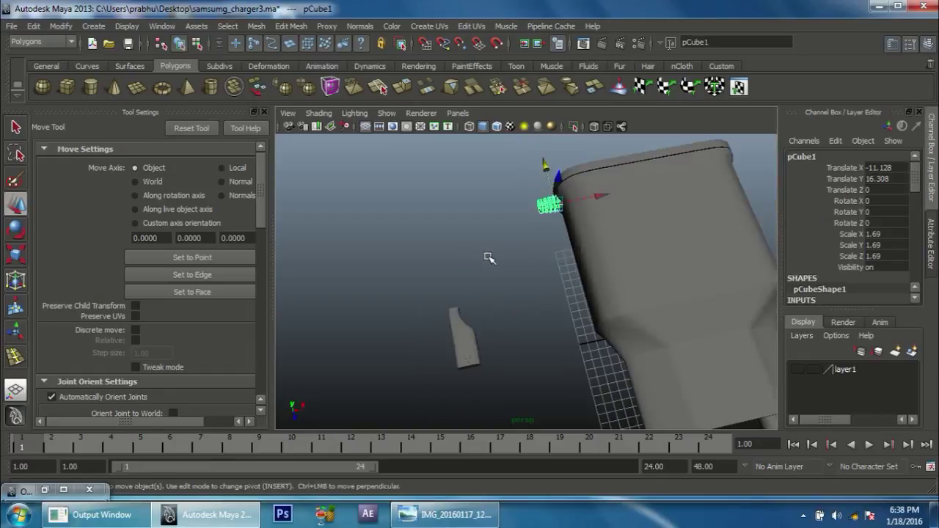
left_click_drag(600, 194, 526, 210)
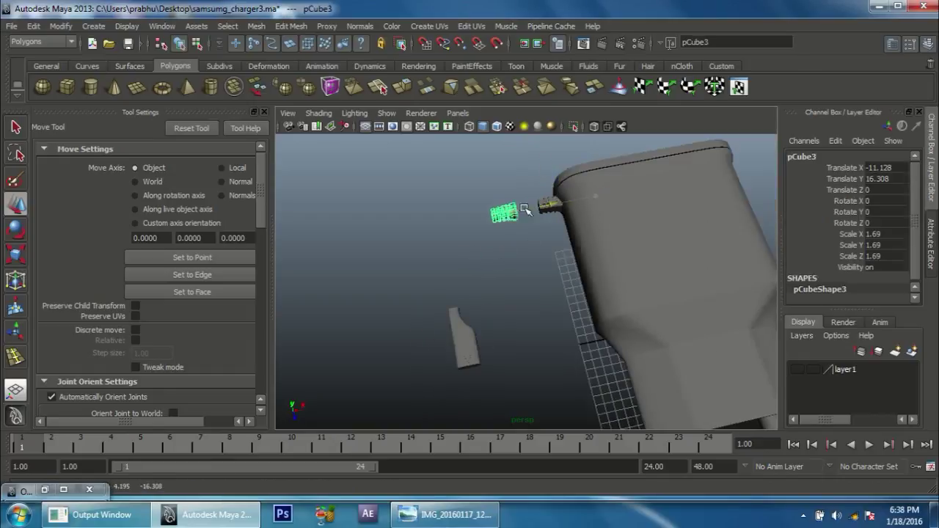
left_click_drag(490, 242, 551, 325, "alt")
Set the copied block's Rotate Z to -90.
key("e")
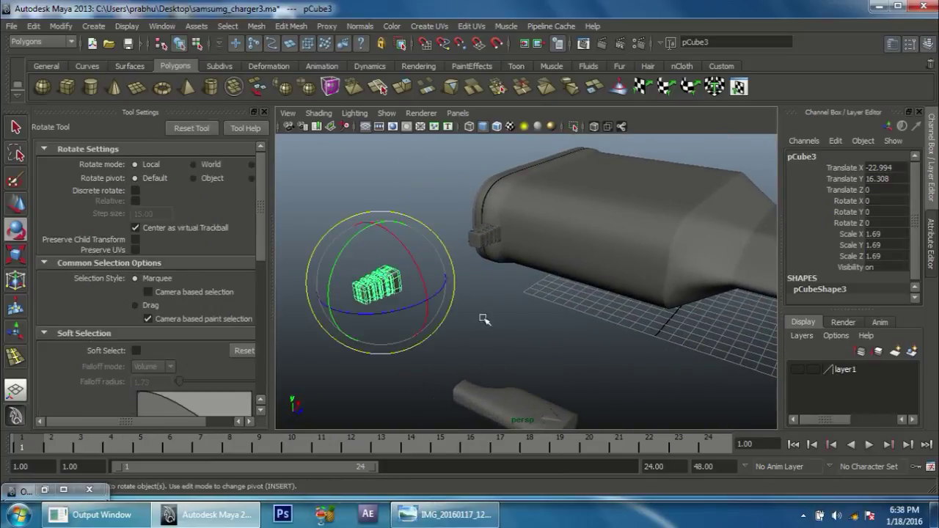
left_click_drag(347, 314, 351, 314)
type("-90")
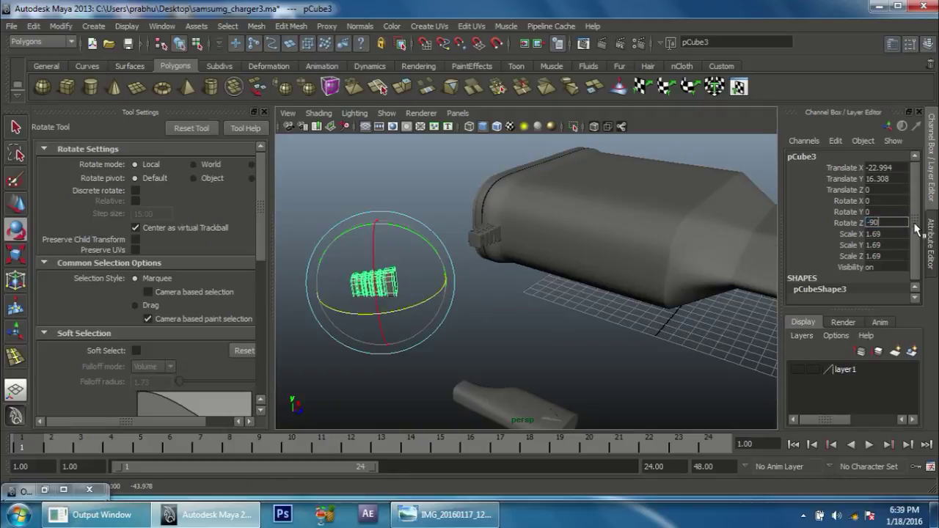
key("Return")
left_click_drag(460, 243, 497, 293, "alt")
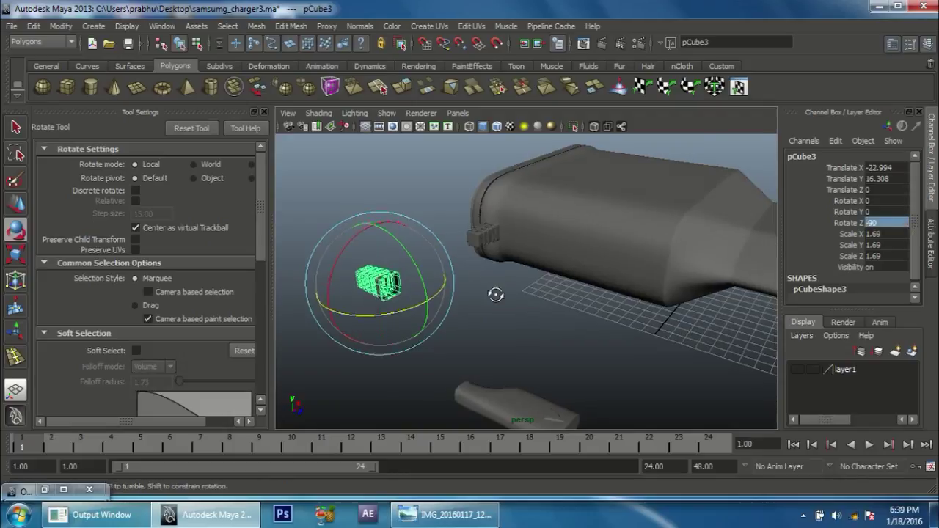
Switch to an orthographic view framing the block and connector, and move the block down.
key("space")
left_click_drag(555, 324, 480, 318)
middle_click_drag(628, 318, 583, 256, "alt")
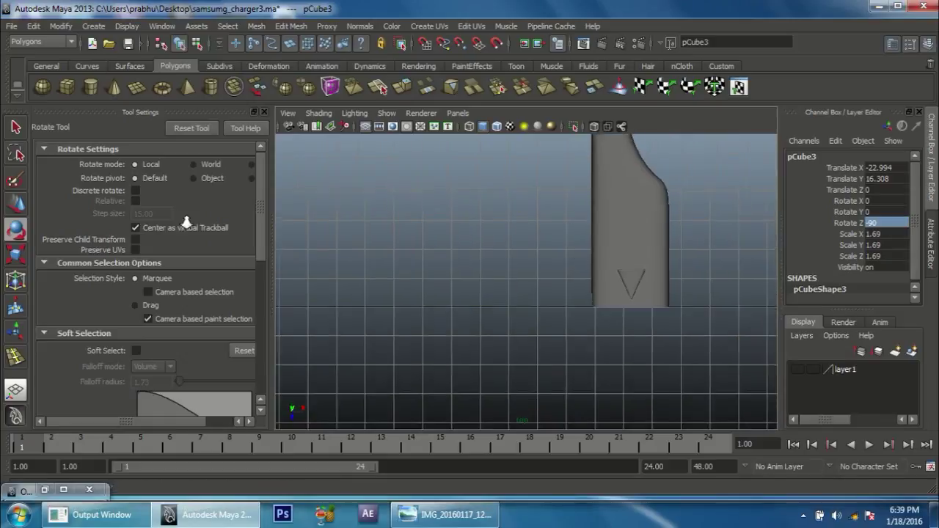
right_click_drag(582, 256, 487, 296, "alt")
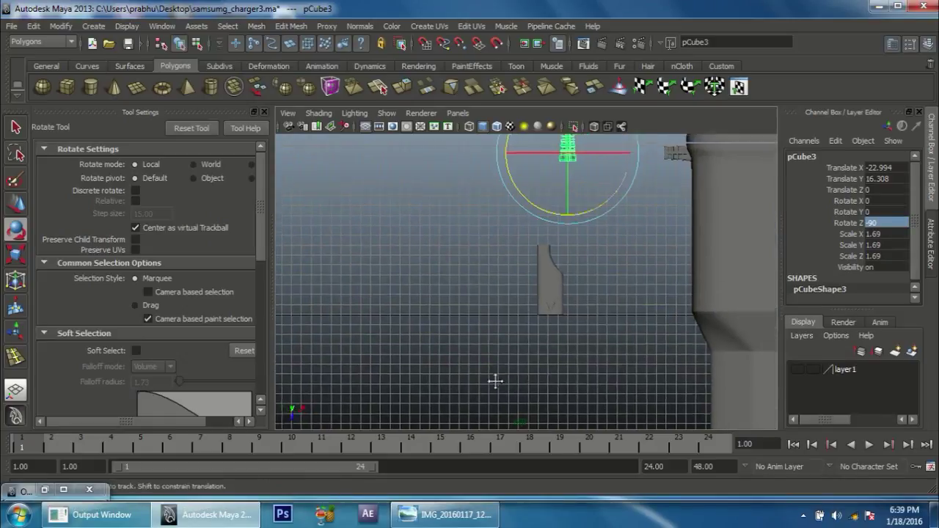
middle_click_drag(495, 380, 523, 314, "alt")
key("w")
key("w")
middle_click_drag(537, 248, 543, 315)
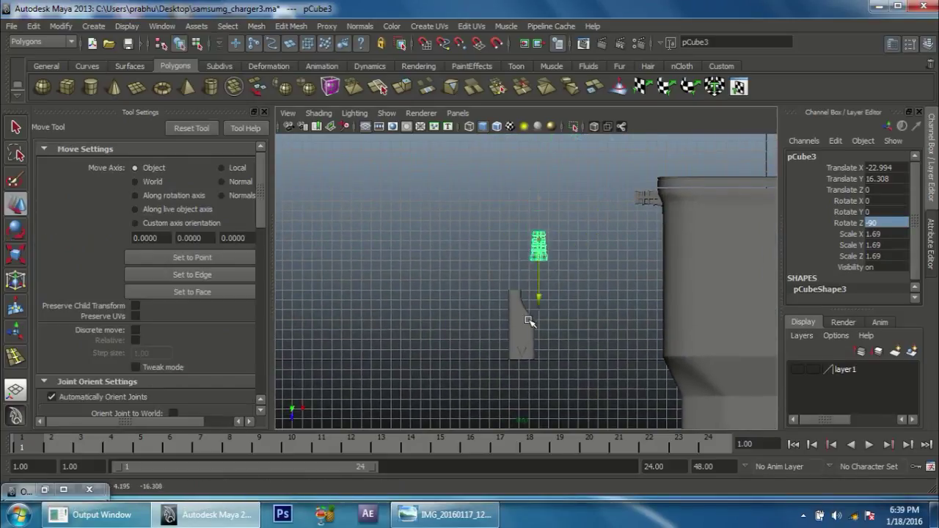
Position the block over the connector's narrow end at Translate Y 7.846.
scroll(540, 319, "up", 2)
right_click_drag(538, 324, 621, 292, "alt")
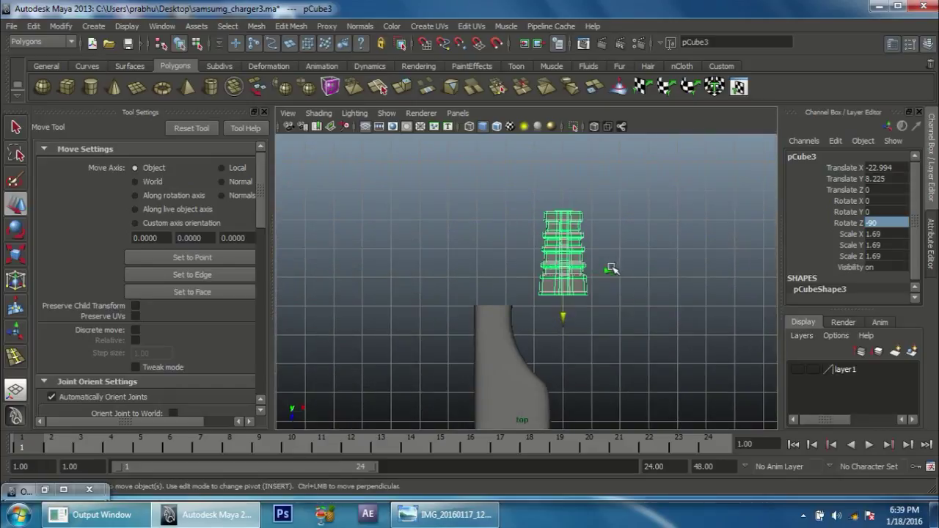
left_click_drag(611, 269, 549, 271)
right_click_drag(549, 272, 550, 371, "alt")
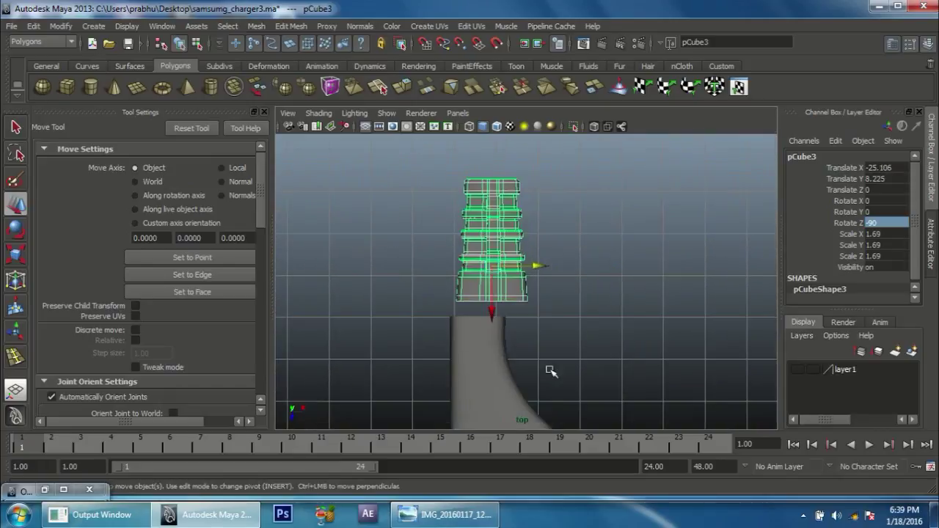
left_click_drag(487, 314, 488, 327)
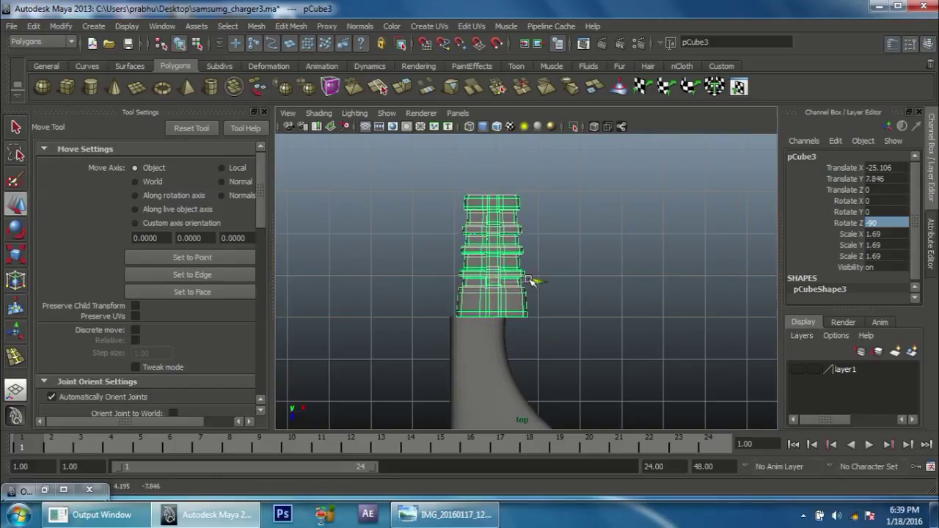
left_click_drag(530, 281, 525, 284)
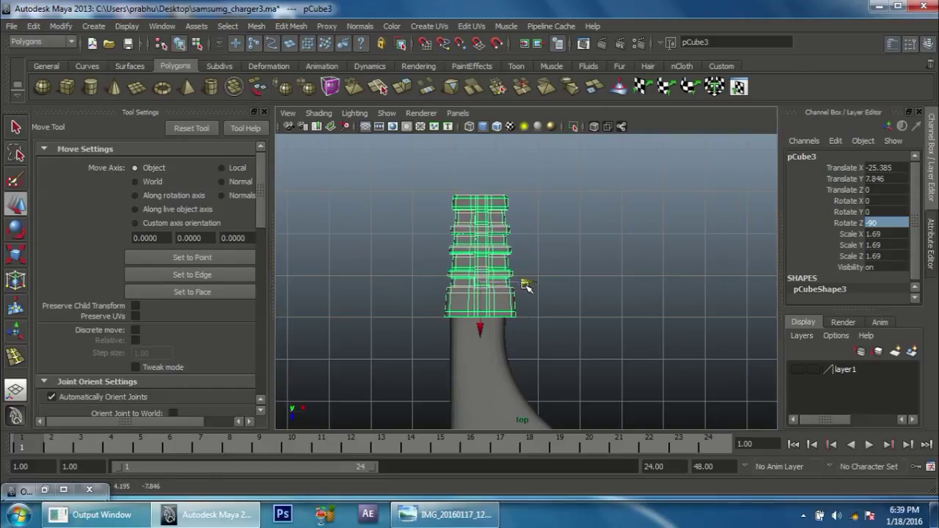
Scale the block to 1.368 along Y, then switch to the front view.
key("r")
left_click_drag(541, 283, 533, 285)
key("space")
mouse_move(511, 325)
left_mouse_down()
mouse_move(495, 314)
mouse_move(454, 319)
left_mouse_up()
key("space")
left_click_drag(508, 340, 514, 359)
scroll(536, 318, "down", 1)
scroll(543, 318, "down", 2)
scroll(539, 279, "down", 1)
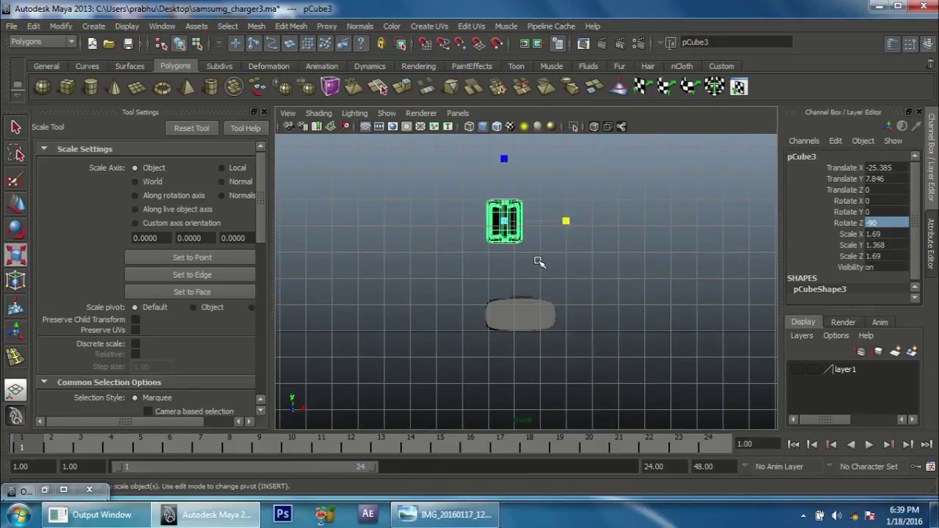
Lower the block onto the connector and scale its depth to Scale Z 0.953.
key("w")
left_click_drag(507, 170, 505, 261)
left_click_drag(547, 310, 558, 313)
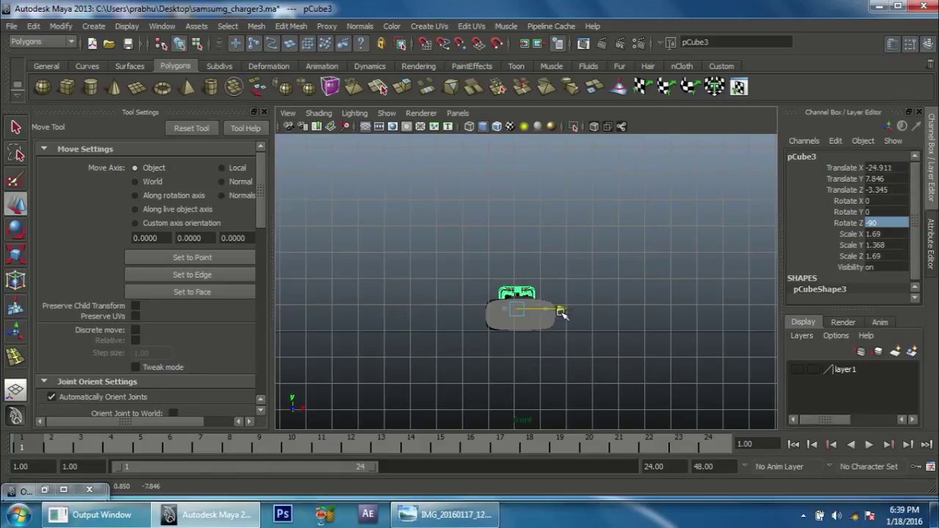
key("4")
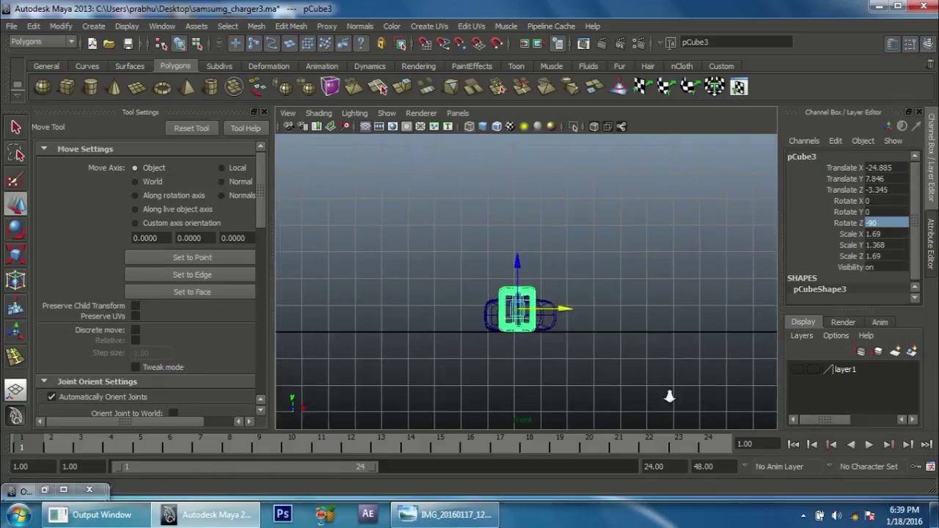
scroll(582, 319, "up", 2)
scroll(577, 329, "up", 1)
key("r")
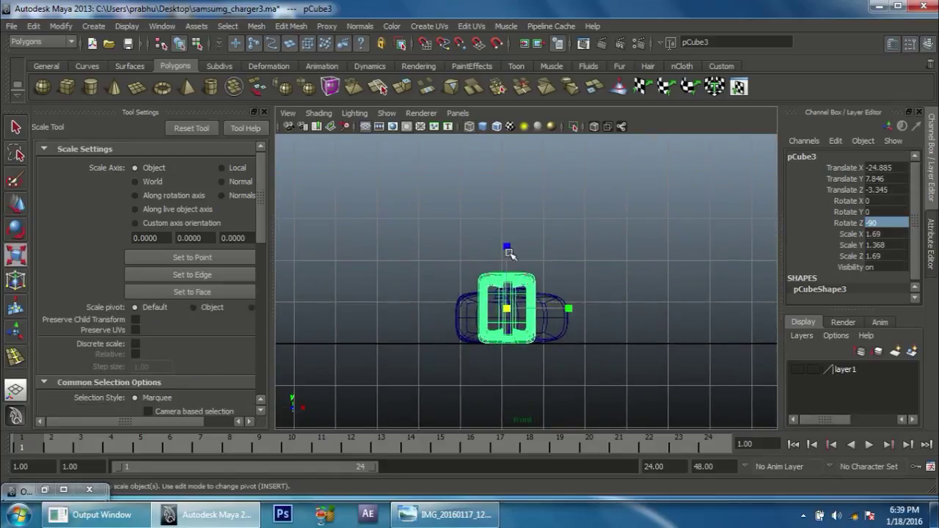
left_click_drag(506, 259, 504, 270)
key("space")
mouse_move(547, 335)
left_mouse_down()
mouse_move(514, 336)
mouse_move(604, 379)
left_mouse_up()
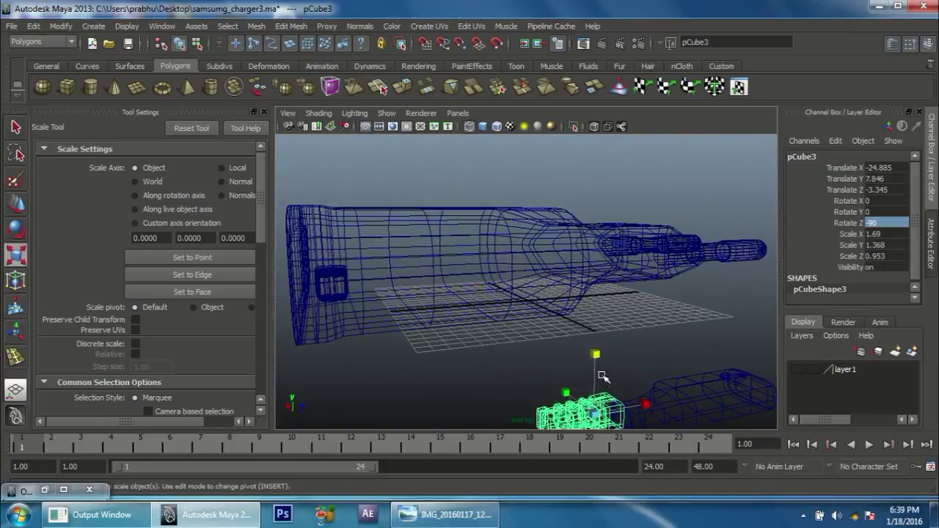
key("5")
In side view, move the block to Translate Z -3.566 to centre it on the plug tip.
key("space")
left_click_drag(609, 345, 640, 293)
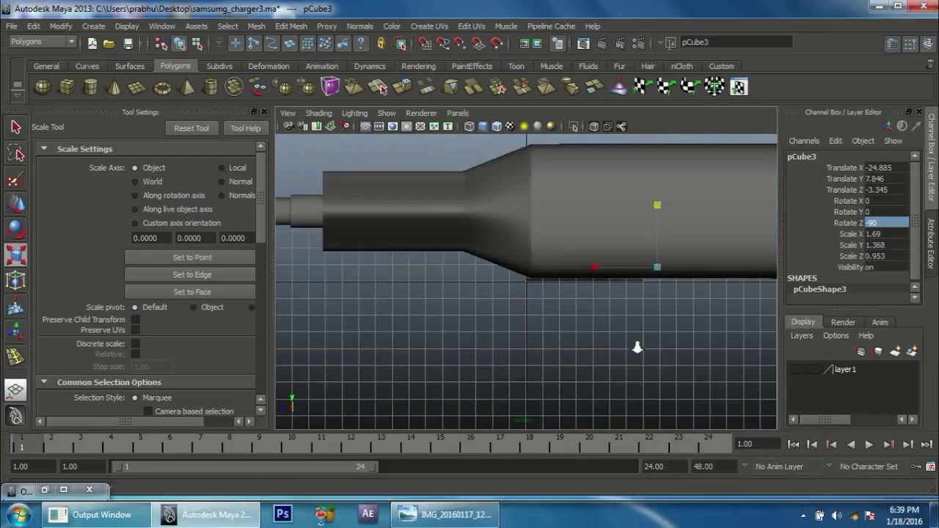
mouse_move(640, 293)
middle_mouse_down("alt")
mouse_move(381, 301)
mouse_move(594, 310)
middle_mouse_up("alt")
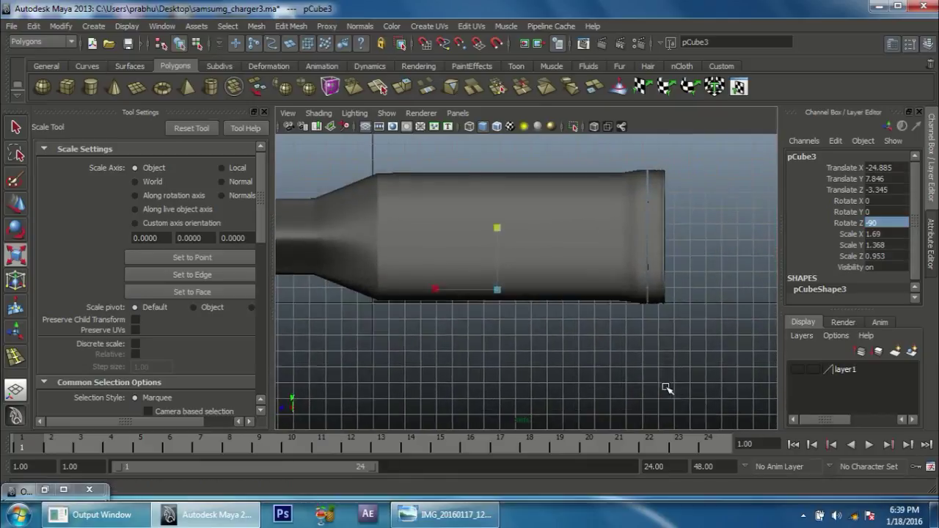
scroll(530, 306, "up", 2)
key("4")
scroll(521, 319, "up", 3)
scroll(587, 341, "up", 3)
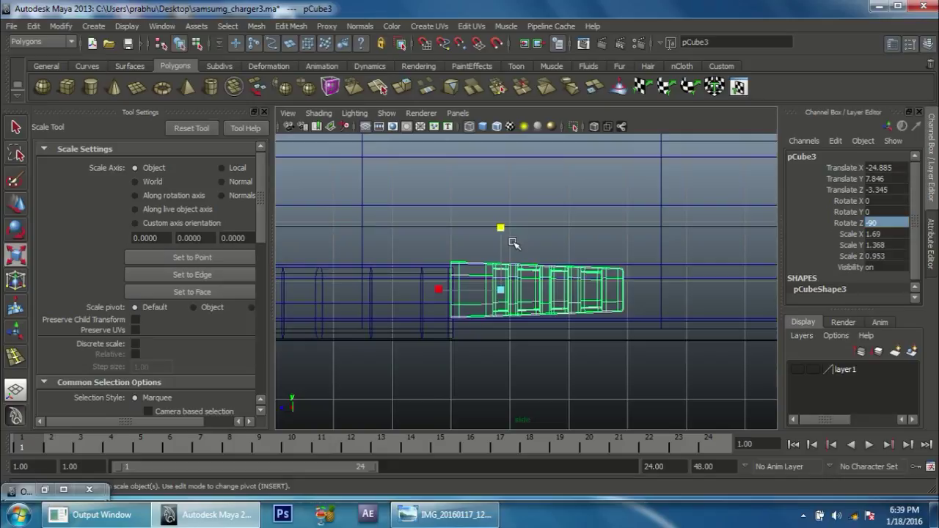
key("w")
left_click_drag(503, 245, 503, 257)
key("space")
left_click(547, 321)
scroll(546, 321, "up", 3)
middle_click_drag(670, 341, 621, 278, "alt")
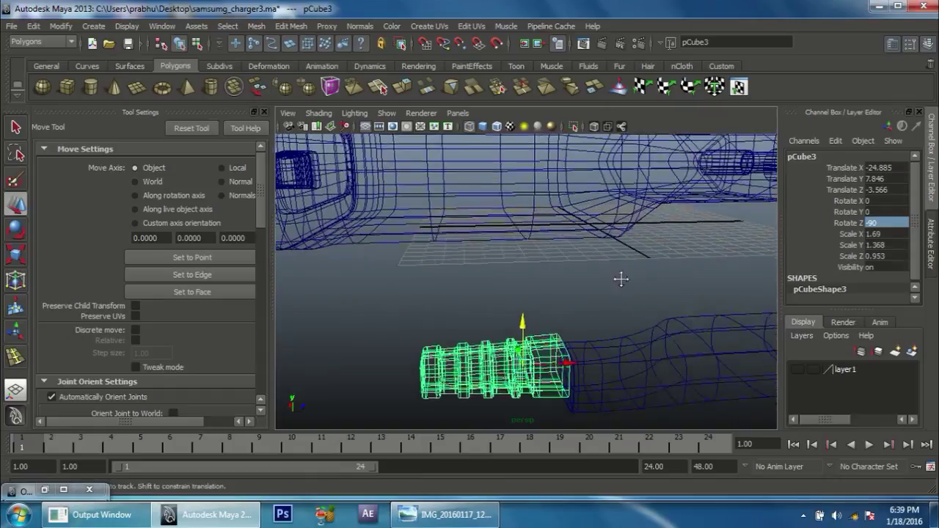
In top view, centre the ribbed block at Translate X -25.444 and slim it to Scale Y 1.192.
key("5")
mouse_move(625, 288)
left_mouse_down("alt")
mouse_move(701, 363)
mouse_move(631, 293)
left_mouse_up("alt")
key("space")
left_click(547, 327)
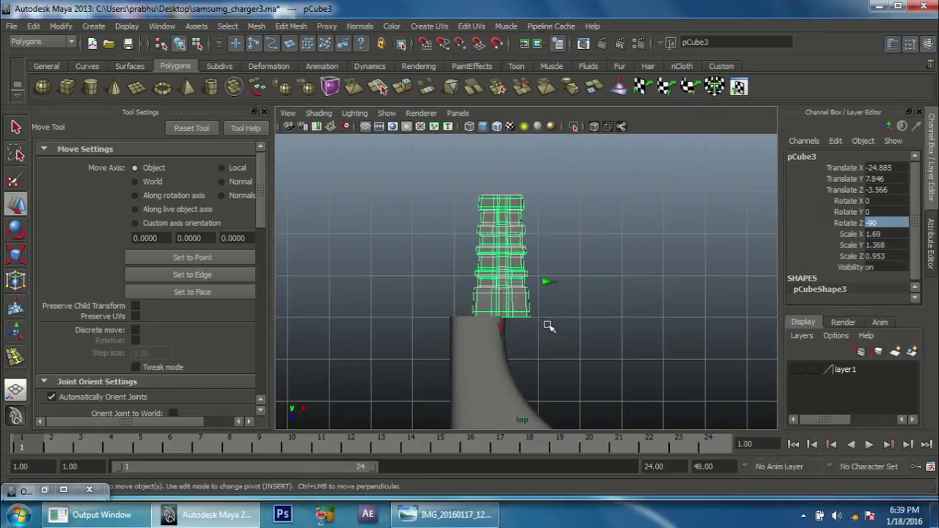
mouse_move(545, 282)
left_mouse_down()
mouse_move(521, 281)
mouse_move(539, 281)
mouse_move(530, 280)
mouse_move(545, 293)
left_mouse_up()
key("r")
key("w")
Compare the model with the charger reference photo, then select all the ribbed block's vertices in top view.
mouse_move(606, 278)
left_mouse_down("alt")
mouse_move(550, 272)
mouse_move(543, 252)
mouse_move(469, 302)
left_mouse_up("alt")
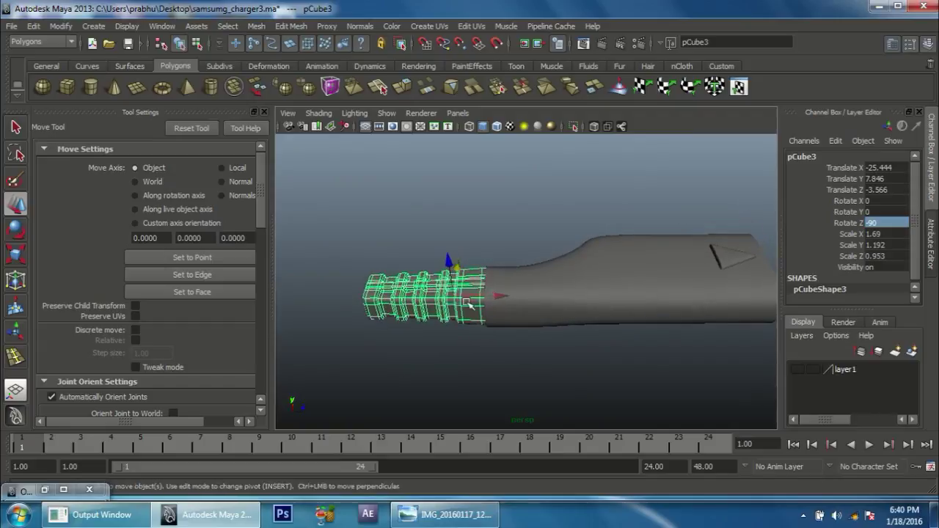
left_click(470, 516)
left_click(473, 521)
mouse_move(458, 336)
left_mouse_down("alt")
mouse_move(482, 279)
mouse_move(511, 339)
mouse_move(539, 316)
mouse_move(476, 319)
left_mouse_up("alt")
key("space")
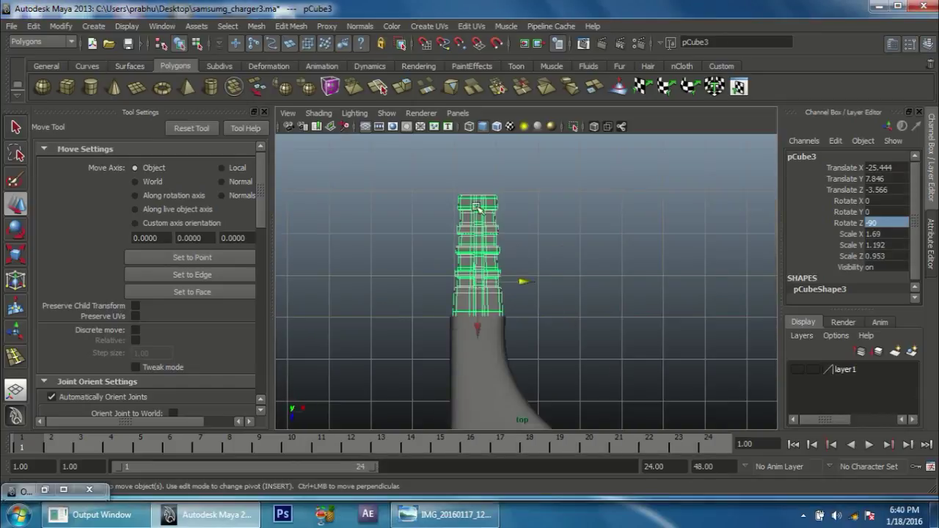
right_click_drag(478, 209, 415, 203)
left_click_drag(402, 184, 531, 293)
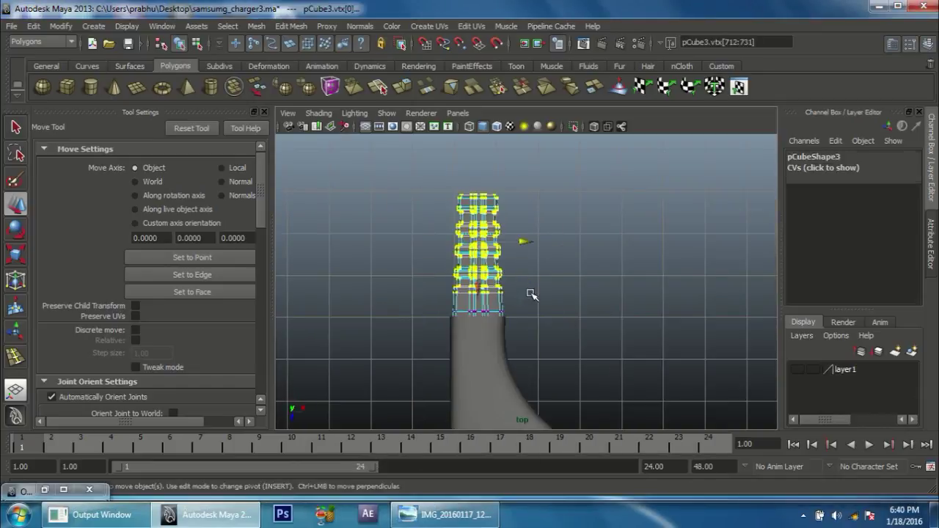
Squash the ridged tip's vertex rows toward its base, then return to object mode and inspect it in perspective.
scroll(531, 293, "up", 2)
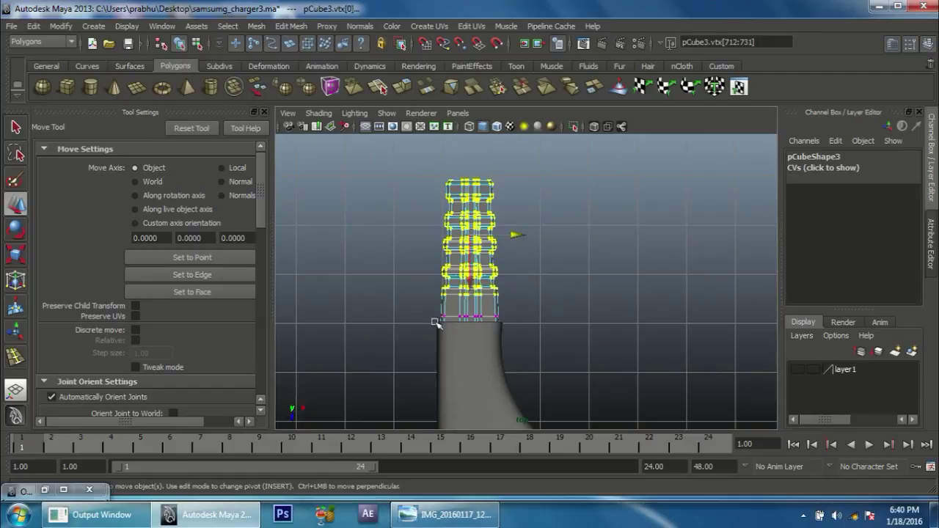
left_click_drag(476, 287, 471, 296)
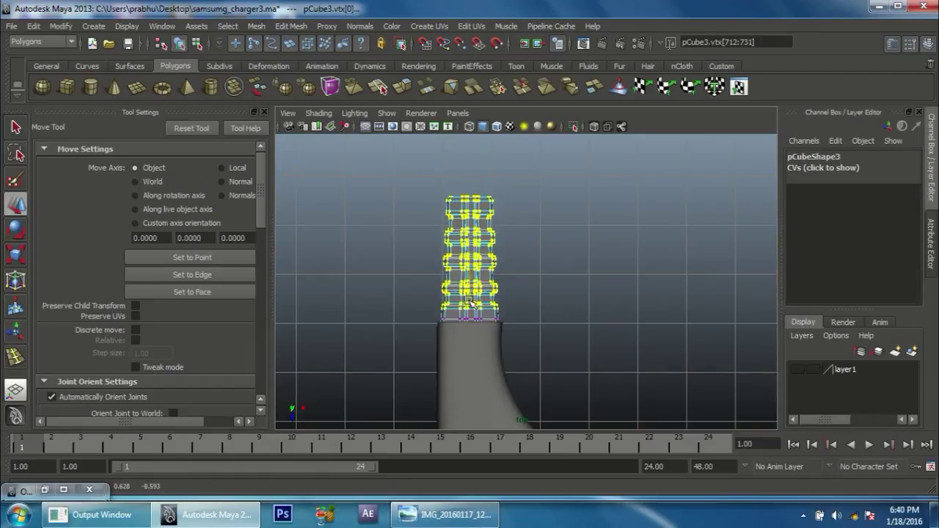
right_click_drag(475, 218, 399, 274)
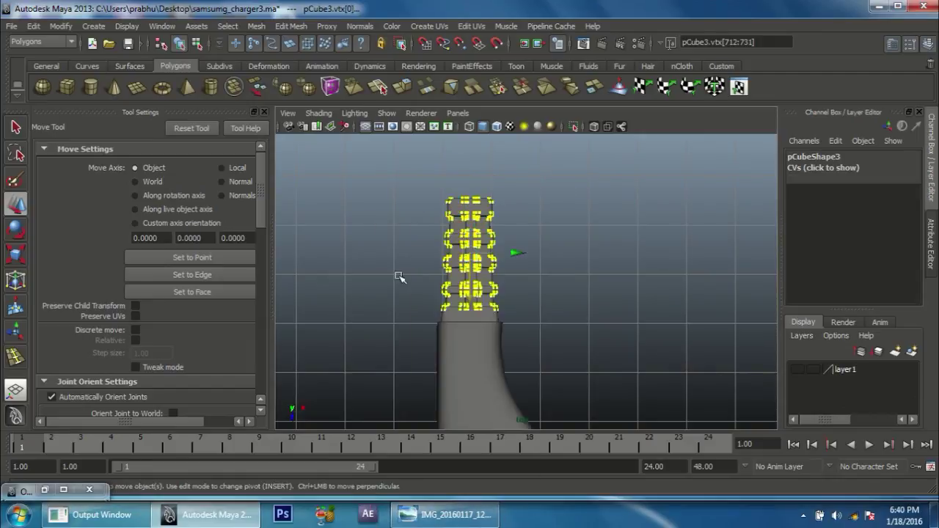
key("space")
left_click_drag(482, 308, 429, 292)
left_click(503, 298)
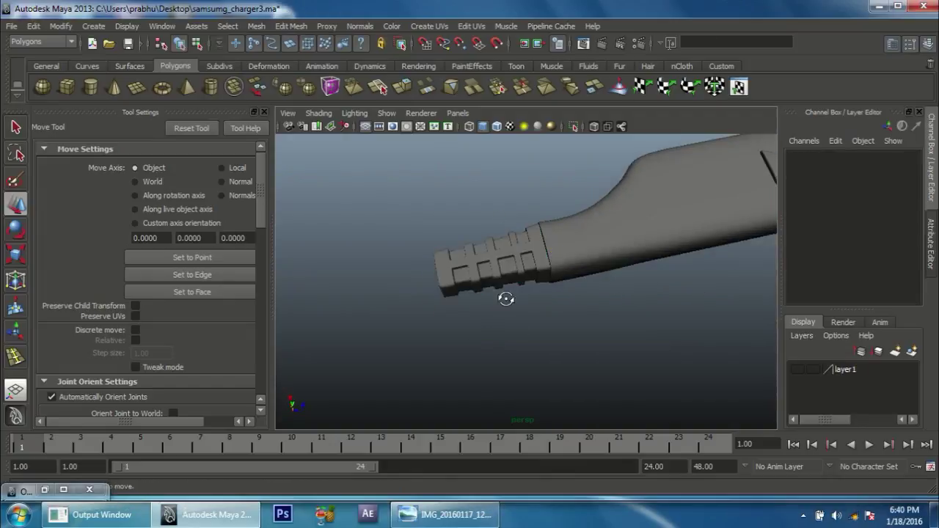
mouse_move(504, 298)
left_mouse_down("alt")
mouse_move(591, 287)
mouse_move(654, 331)
mouse_move(594, 266)
mouse_move(543, 258)
mouse_move(531, 296)
mouse_move(411, 279)
mouse_move(436, 344)
left_mouse_up("alt")
right_click_drag(435, 344, 594, 303, "alt")
mouse_move(594, 303)
left_mouse_down("alt")
mouse_move(580, 293)
mouse_move(598, 300)
mouse_move(474, 304)
mouse_move(490, 289)
mouse_move(566, 310)
mouse_move(443, 260)
mouse_move(595, 375)
left_mouse_up("alt")
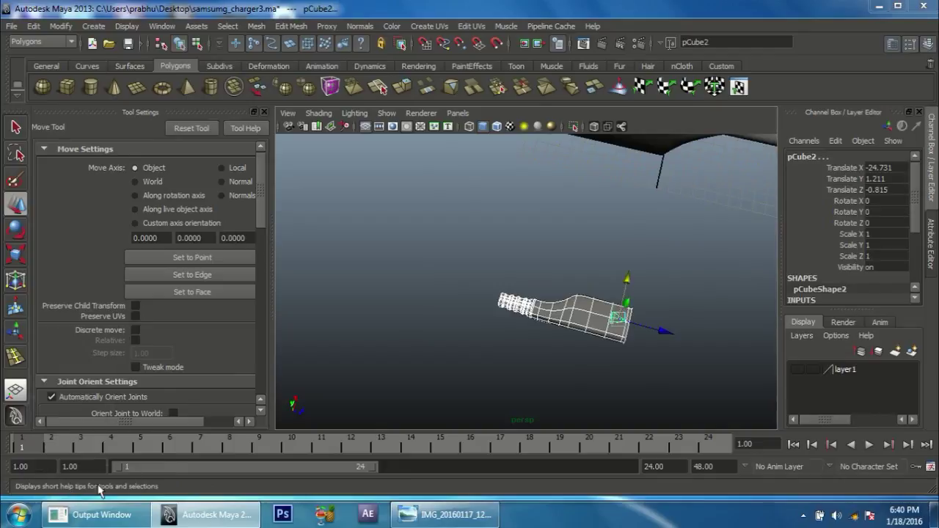
Group polySurface4, pCube2 and the ridged pCube3 together with Ctrl+G.
left_click(44, 490)
left_click(134, 293)
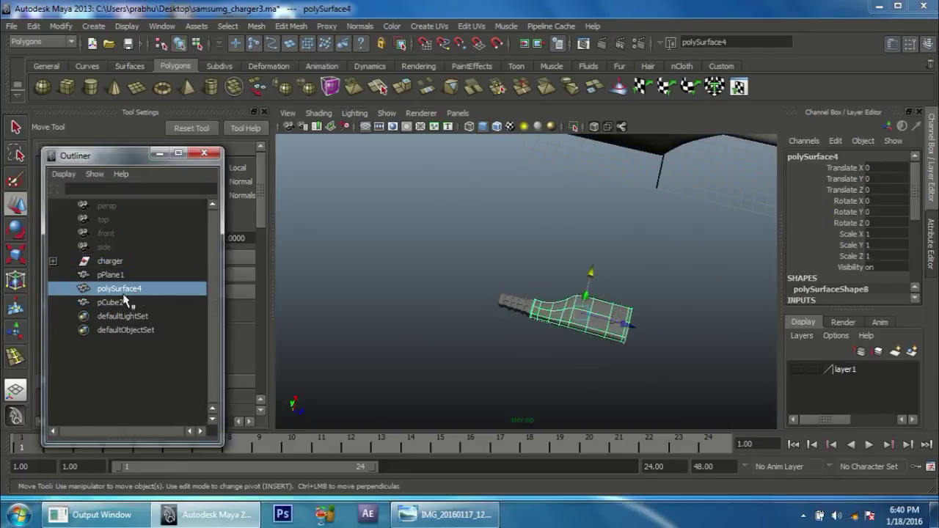
left_click(121, 301, "ctrl")
left_click(623, 317)
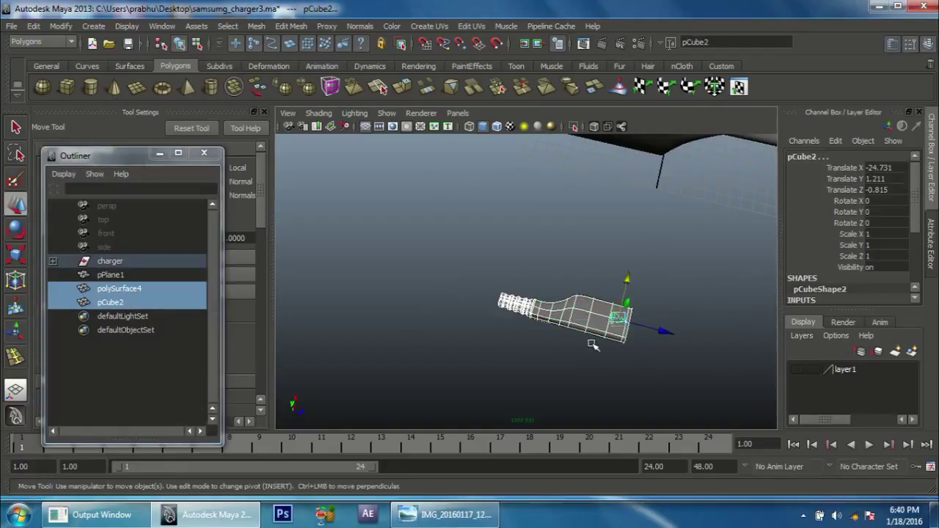
key("ctrl+g")
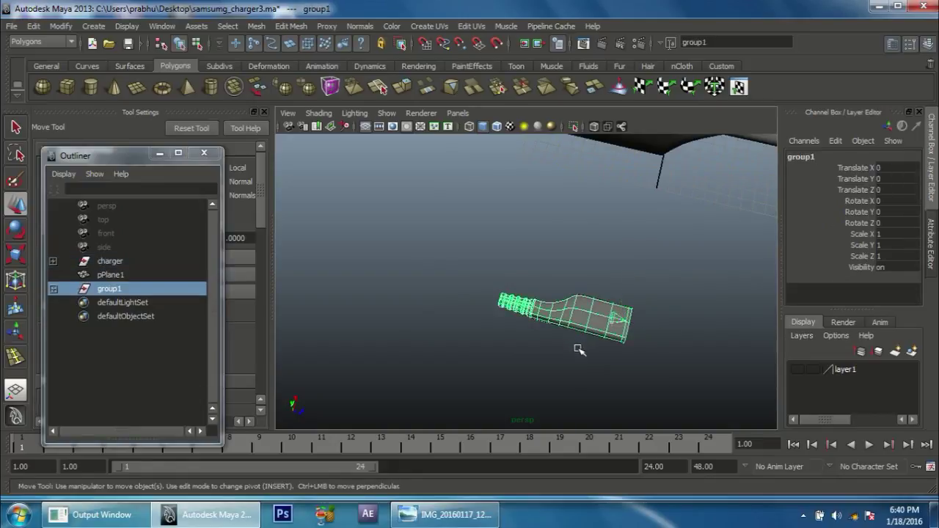
Check group1's members and rename the group to charger_pin.
left_click(53, 289)
left_click(126, 316)
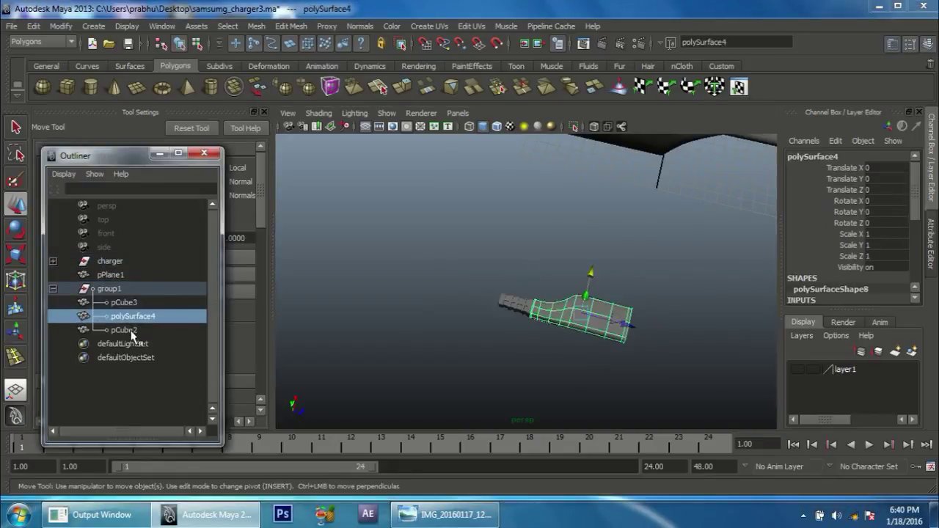
left_click(132, 332)
left_click(53, 289)
double_click(107, 289)
type("charger_pin")
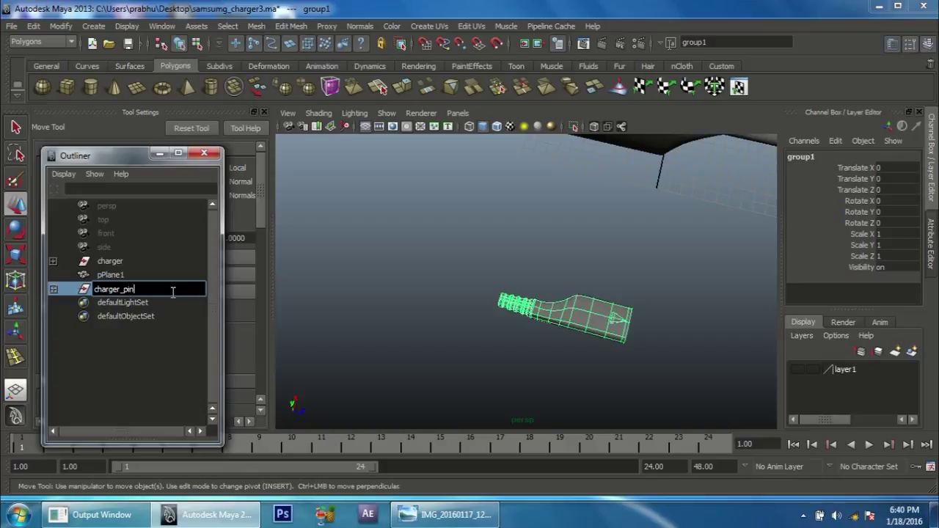
key("Return")
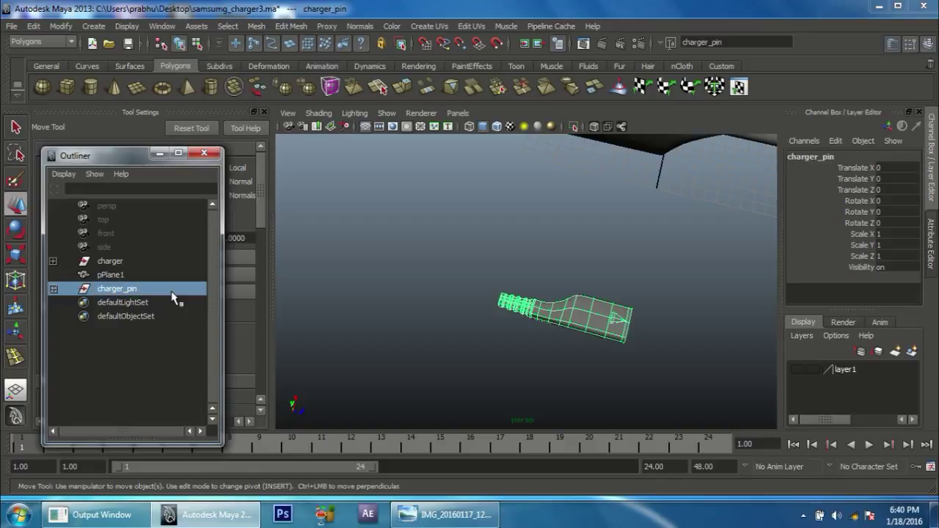
Make layer1 visible again to show the charger body and select the charger_pin group.
left_click(797, 369)
mouse_move(621, 360)
left_mouse_down("alt")
mouse_move(479, 310)
mouse_move(477, 273)
mouse_move(532, 379)
left_mouse_up("alt")
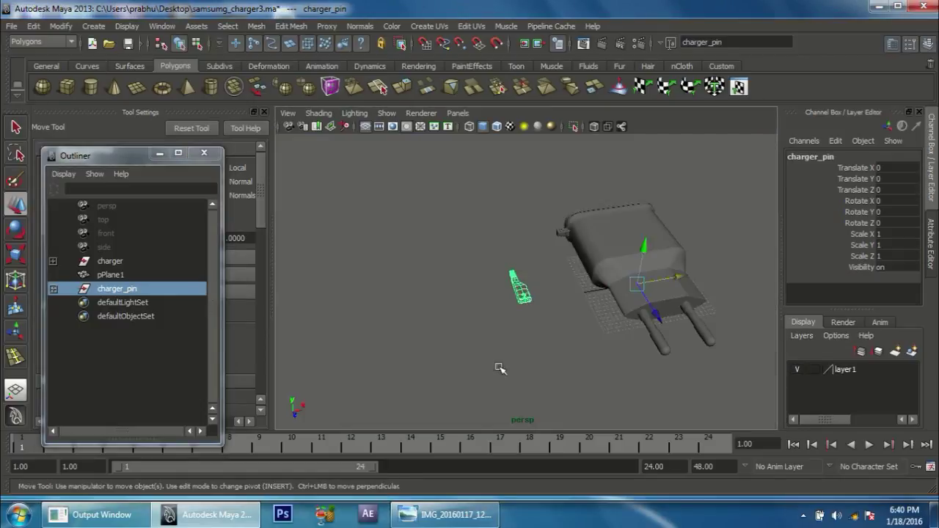
left_click(127, 293)
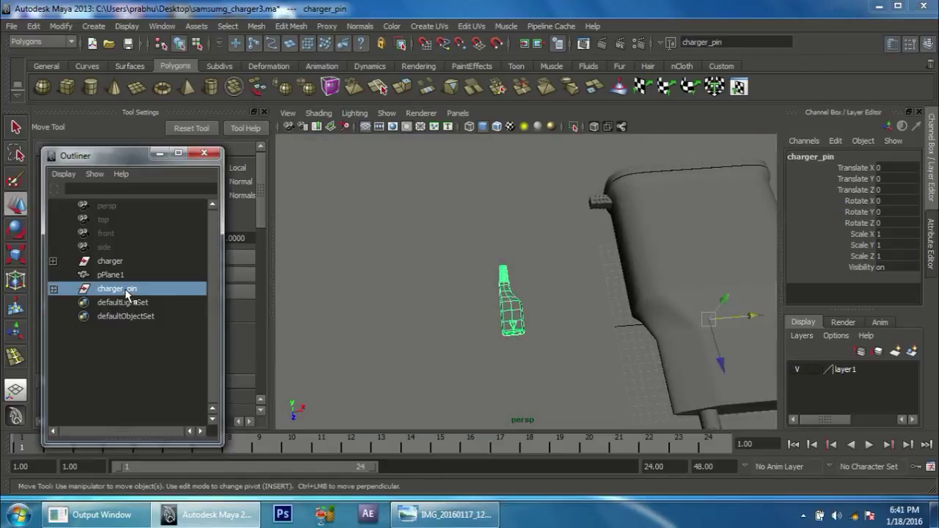
scroll(366, 330, "down", 2)
scroll(513, 332, "down", 2)
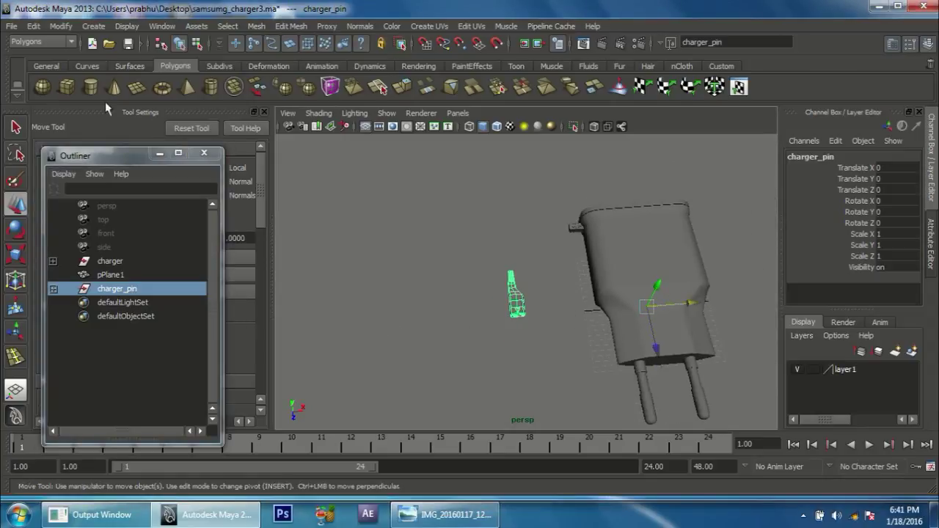
left_click(61, 26)
left_click(106, 209)
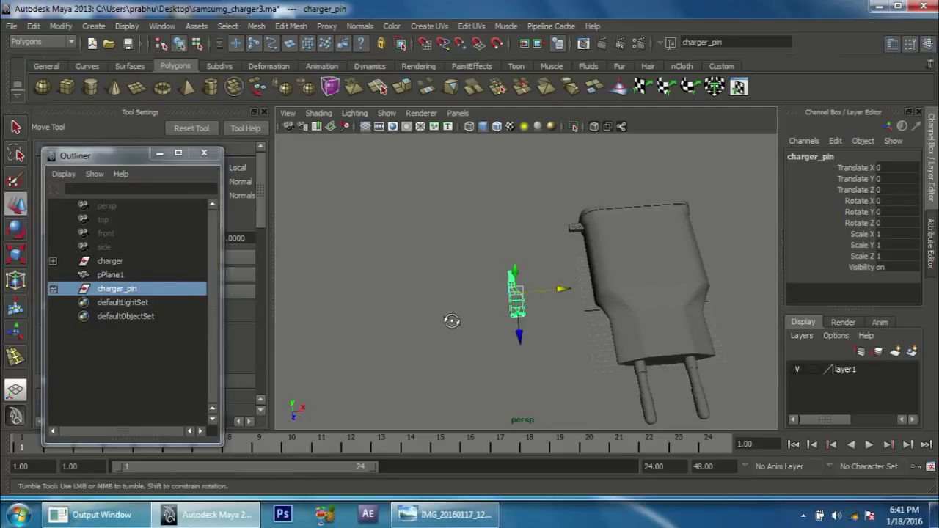
In top view, move charger_pin beside the charger to Translate X -17.297 and Z 19.53.
key("space")
left_click_drag(478, 262, 378, 262)
scroll(561, 319, "down", 3)
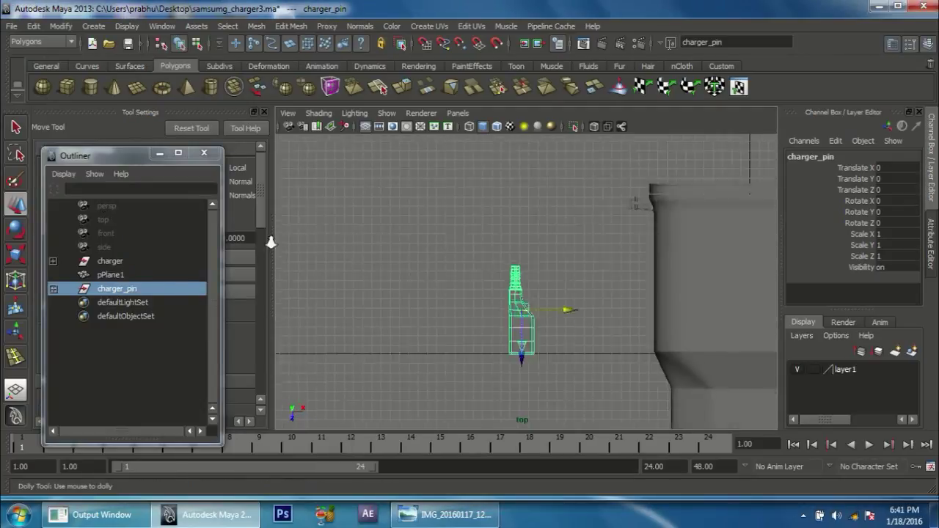
scroll(568, 297, "down", 2)
middle_click_drag(568, 297, 617, 304, "alt")
middle_click_drag(547, 300, 471, 299)
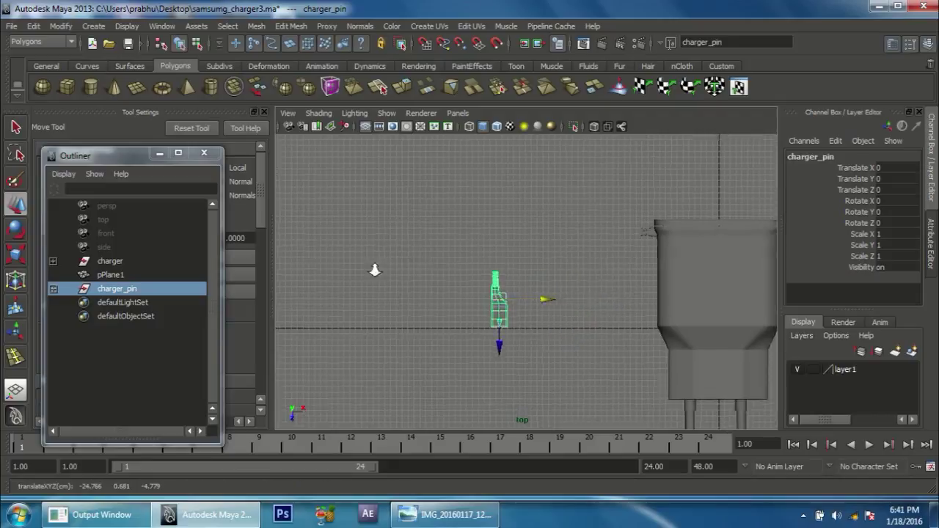
scroll(534, 295, "down", 2)
left_click_drag(541, 295, 550, 349)
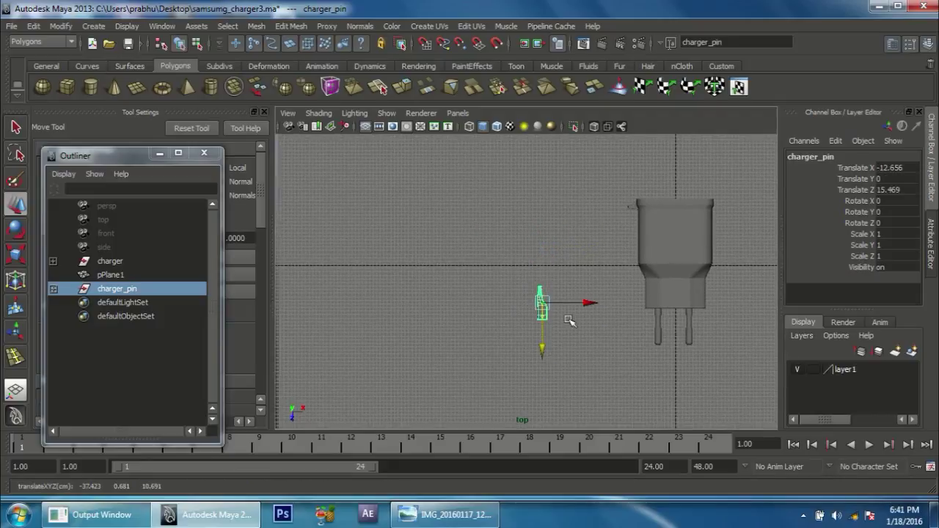
left_click_drag(577, 304, 561, 304)
left_click_drag(527, 362, 526, 370)
scroll(398, 268, "down", 2)
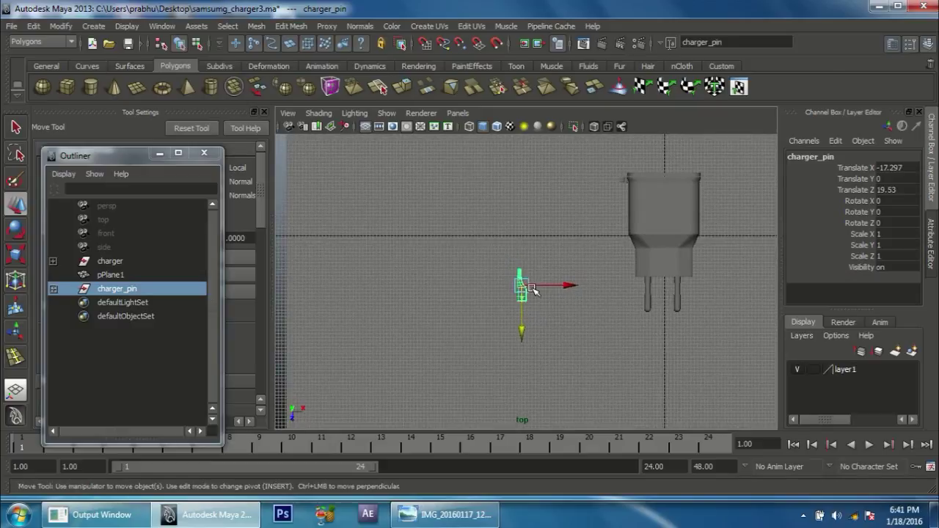
Check the pin's placement beside the charger in perspective, then recentre the top view on the charger.
key("space")
left_click_drag(608, 327, 557, 303)
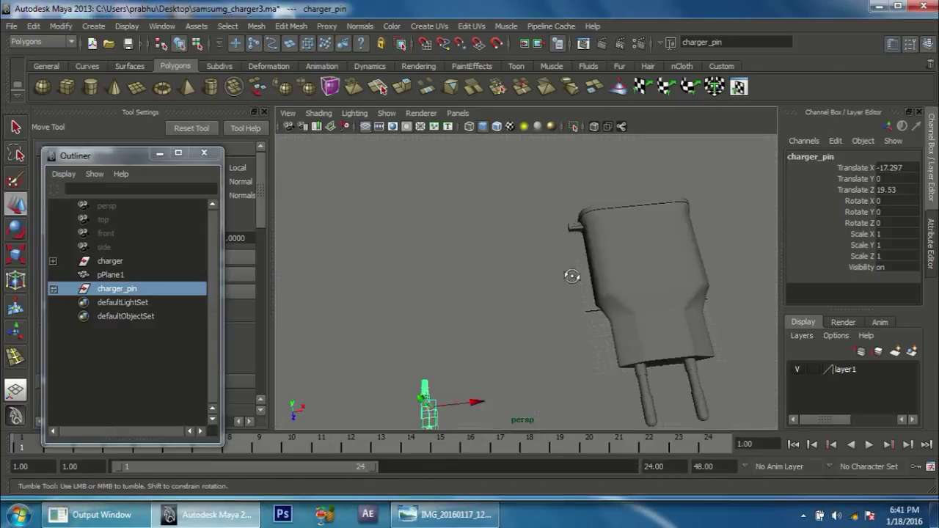
left_click_drag(472, 321, 621, 336, "alt")
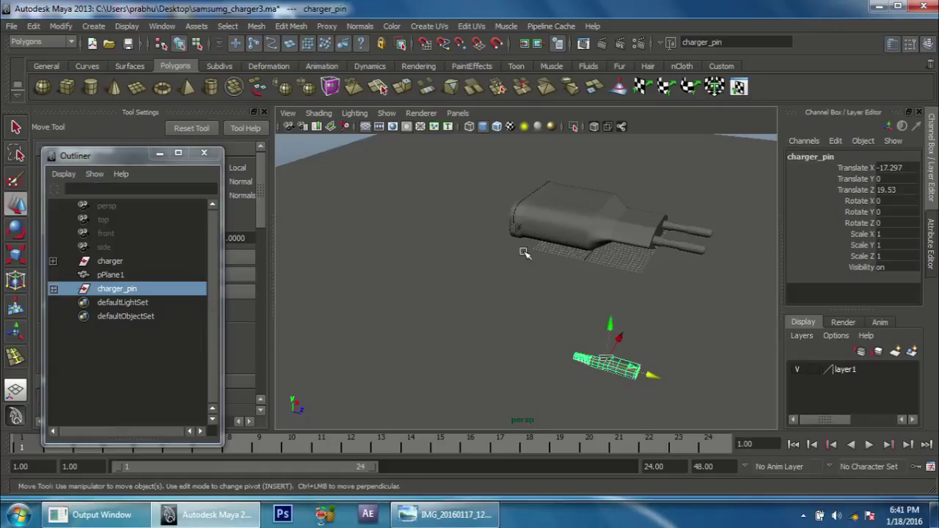
key("space")
left_click_drag(492, 343, 490, 330)
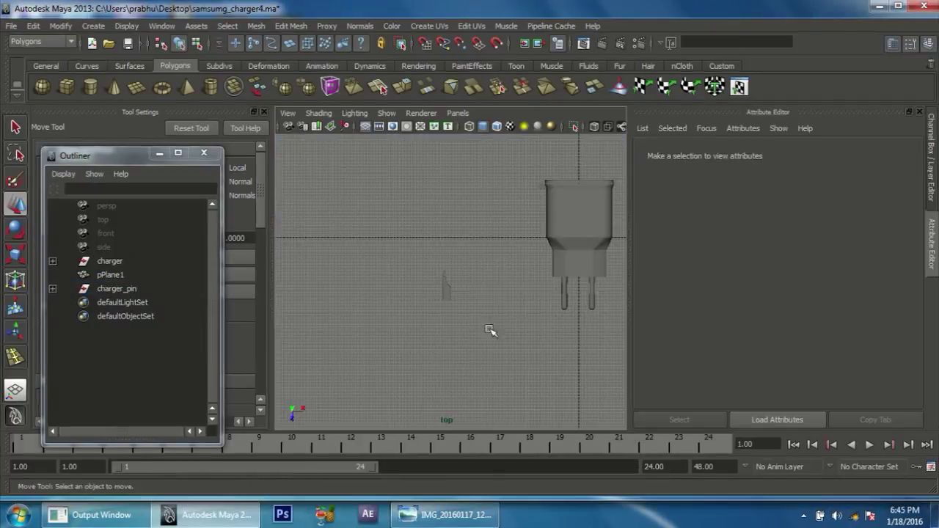
mouse_move(349, 272)
middle_mouse_down("alt")
mouse_move(394, 301)
mouse_move(362, 314)
middle_mouse_up("alt")
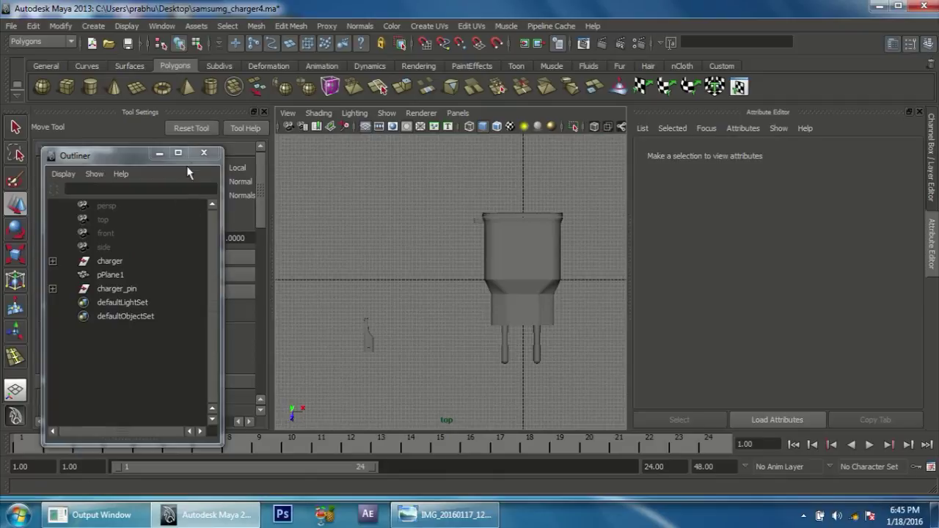
scroll(356, 259, "down", 3)
middle_click_drag(356, 260, 518, 276, "alt")
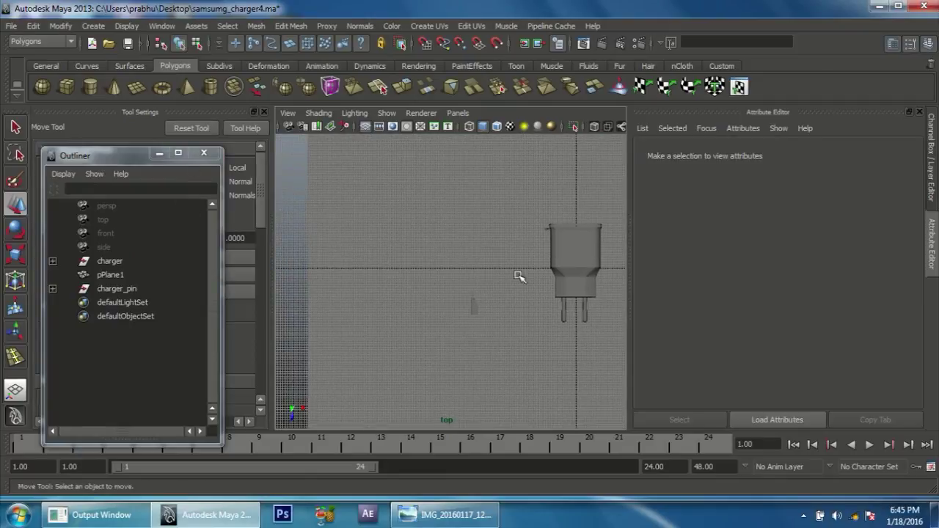
middle_click_drag(421, 313, 396, 319, "alt")
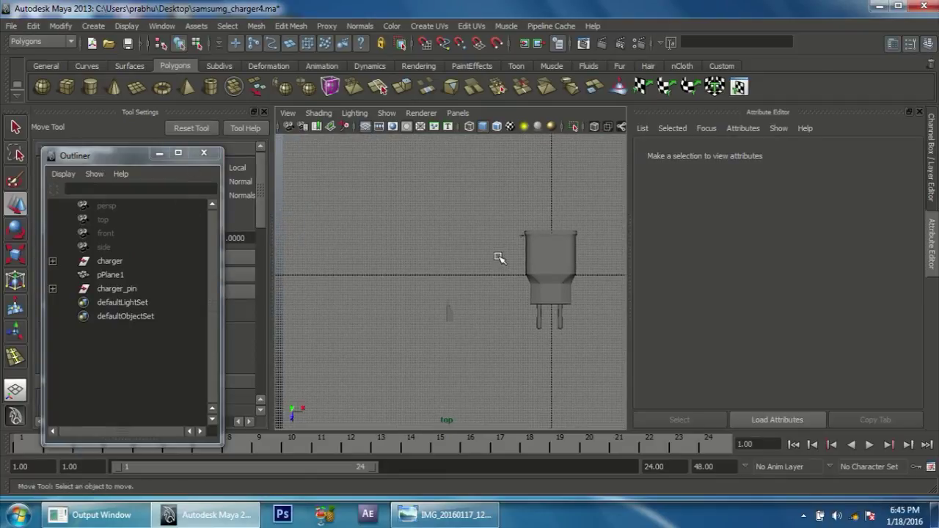
left_click(93, 26)
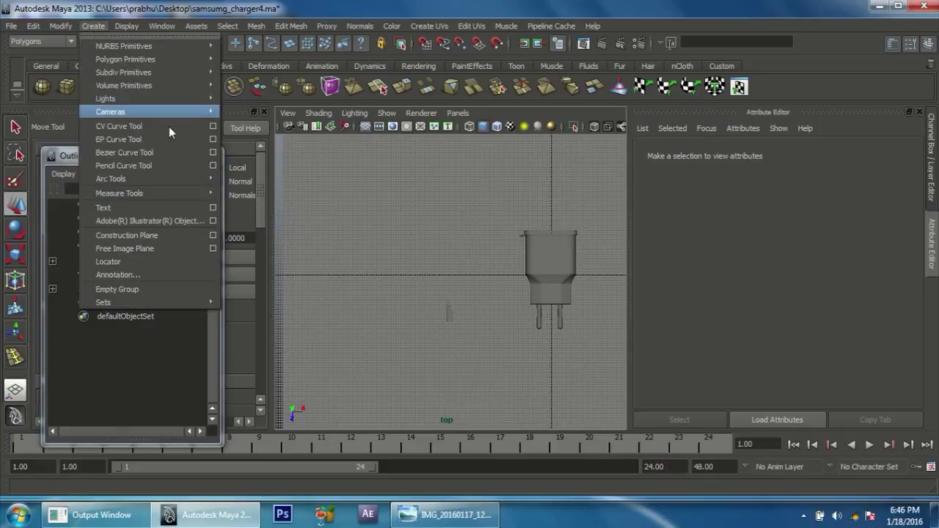
Set up the CV Curve Tool and enlarge the top view for drawing the cable.
left_click(213, 129)
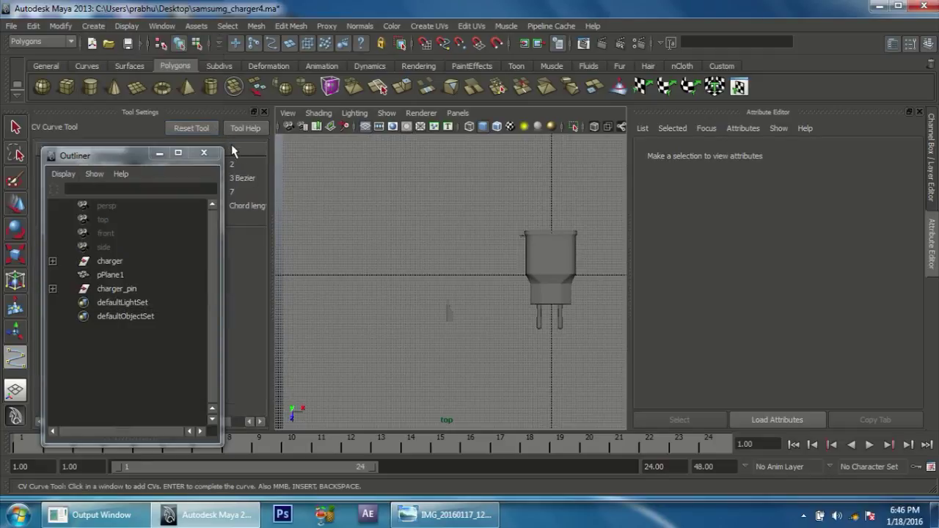
left_click(157, 154)
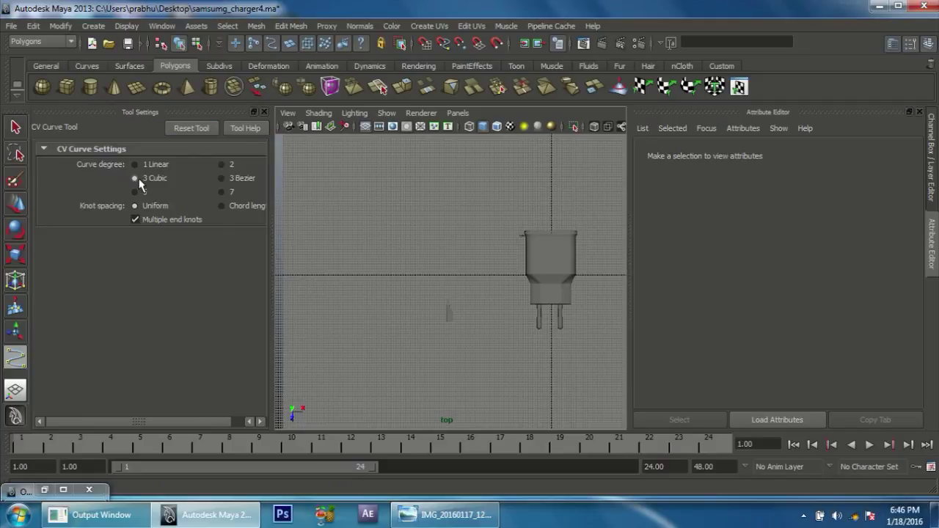
left_click(264, 112)
scroll(444, 214, "up", 1)
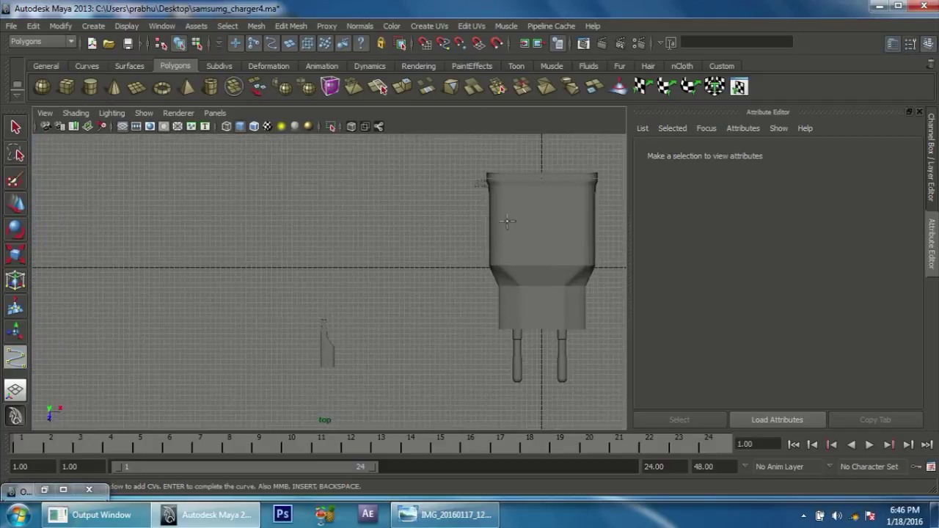
scroll(404, 310, "up", 2)
scroll(412, 294, "up", 2)
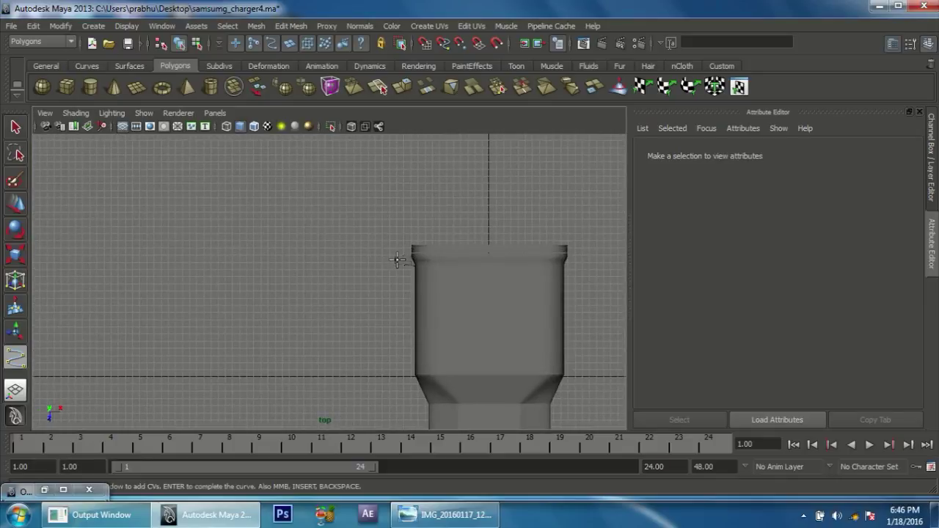
Start the cable curve at the charger, placing points down and left and hooking back upward.
left_click(305, 249)
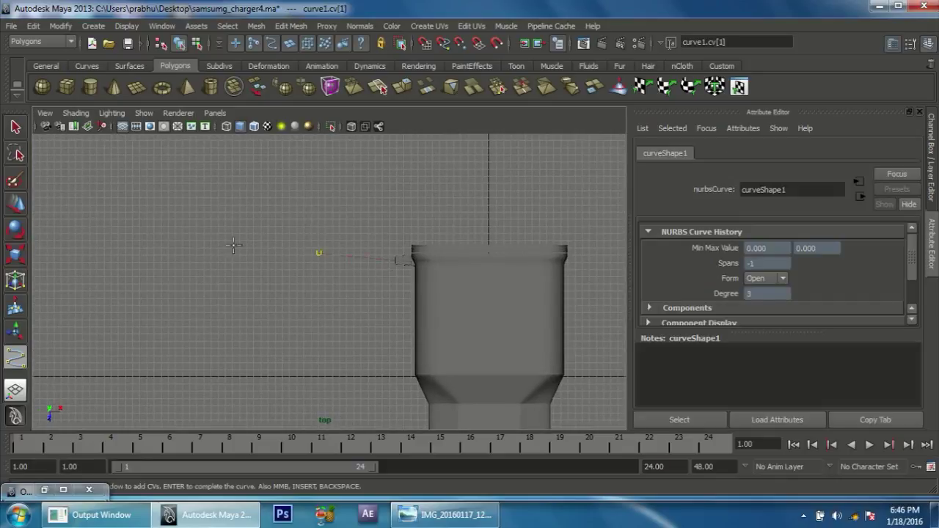
left_click(372, 288)
scroll(283, 256, "down", 3)
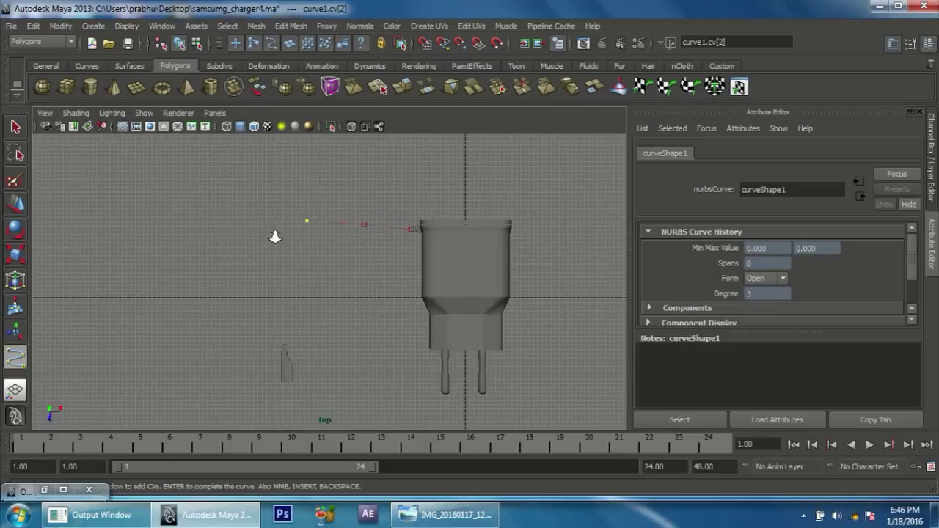
left_click(229, 227)
left_click(183, 283)
left_click(164, 347)
left_click(177, 380)
left_click(210, 380)
left_click(219, 340)
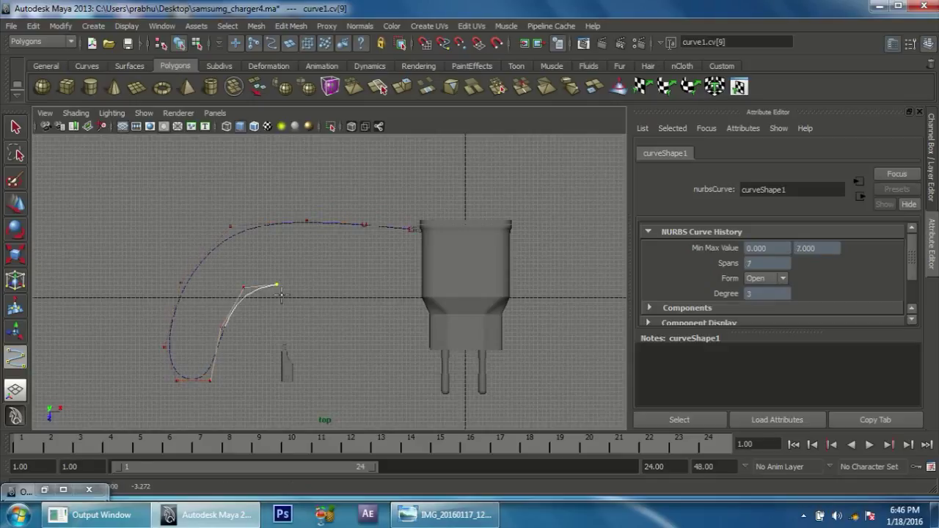
scroll(300, 329, "up", 2)
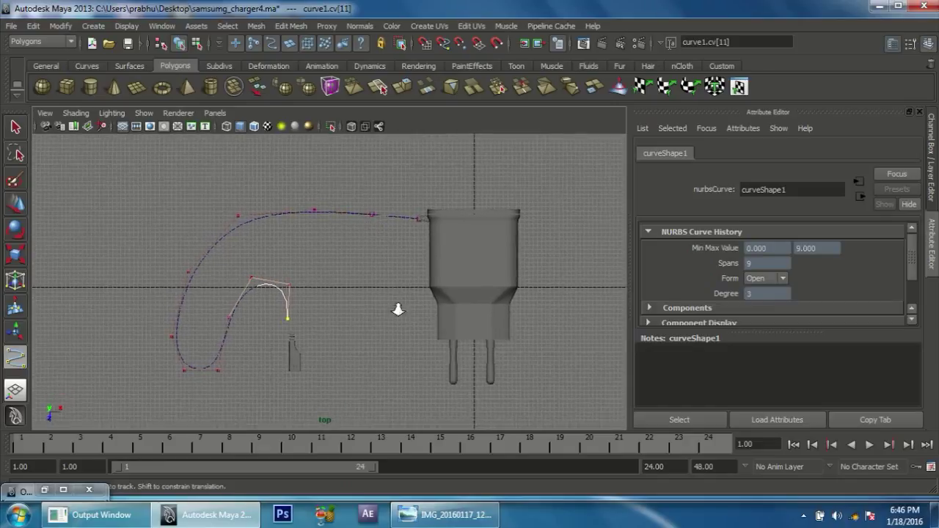
scroll(300, 330, "up", 1)
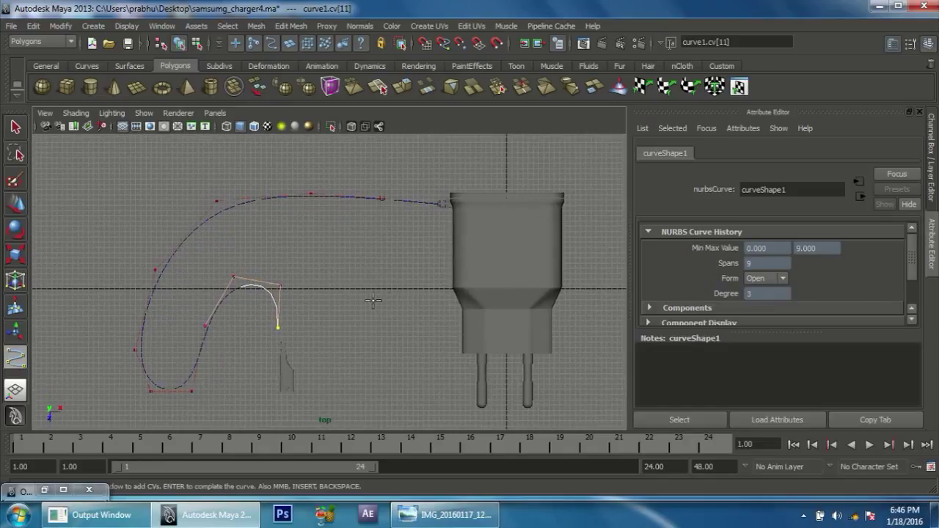
Remove the stray hook points, redraw the lower bend and curl the cable toward the connector.
key("BackSpace")
key("BackSpace")
key("BackSpace")
key("BackSpace")
left_click(198, 404)
left_click(215, 295)
left_click(262, 250)
left_click(331, 241)
left_click(357, 275)
left_click(341, 312)
left_click(307, 319)
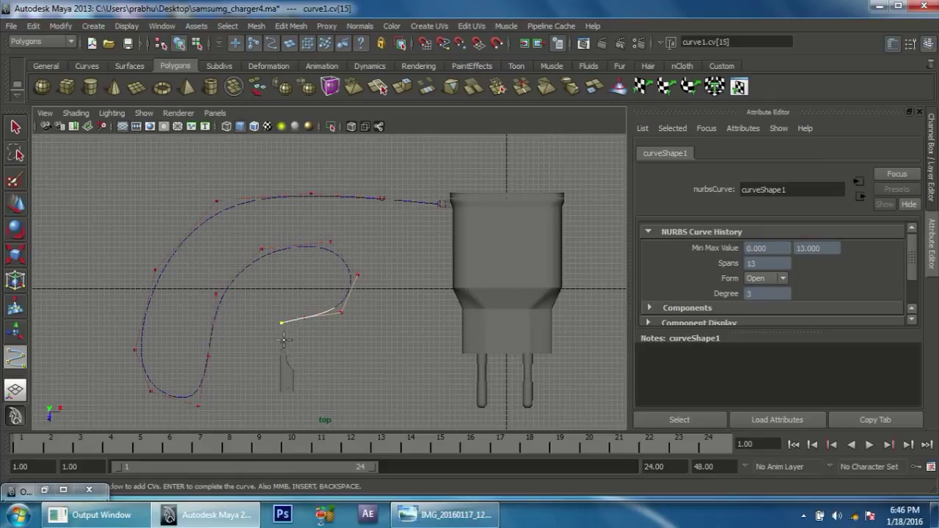
scroll(359, 325, "up", 2)
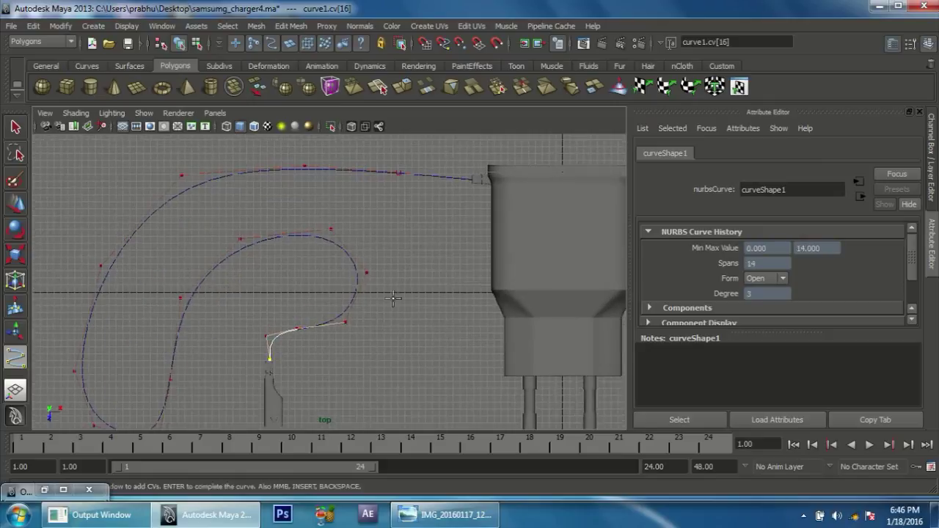
scroll(597, 383, "up", 3)
scroll(426, 308, "up", 1)
scroll(510, 325, "up", 1)
key("w")
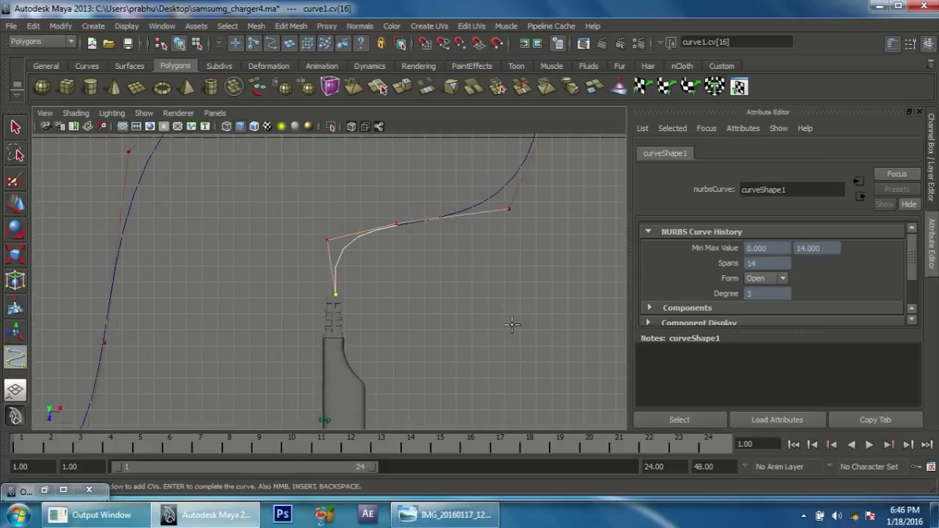
Show the cable curve's control vertices in an oblique perspective view.
mouse_move(465, 269)
left_mouse_down("alt")
mouse_move(421, 311)
mouse_move(377, 325)
mouse_move(583, 318)
mouse_move(478, 315)
mouse_move(531, 340)
mouse_move(530, 316)
mouse_move(394, 321)
mouse_move(375, 311)
mouse_move(380, 324)
mouse_move(402, 315)
mouse_move(430, 325)
left_mouse_up("alt")
right_click(404, 161)
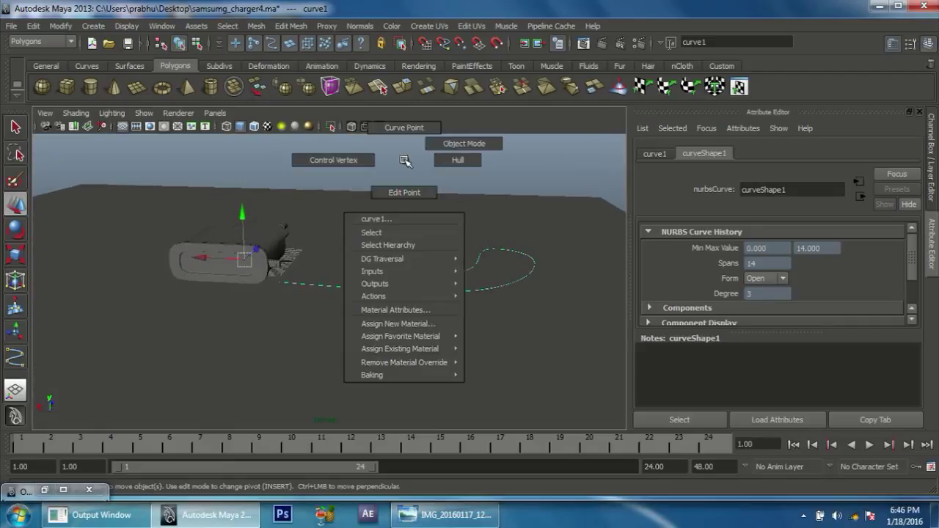
right_click_drag(404, 161, 402, 285)
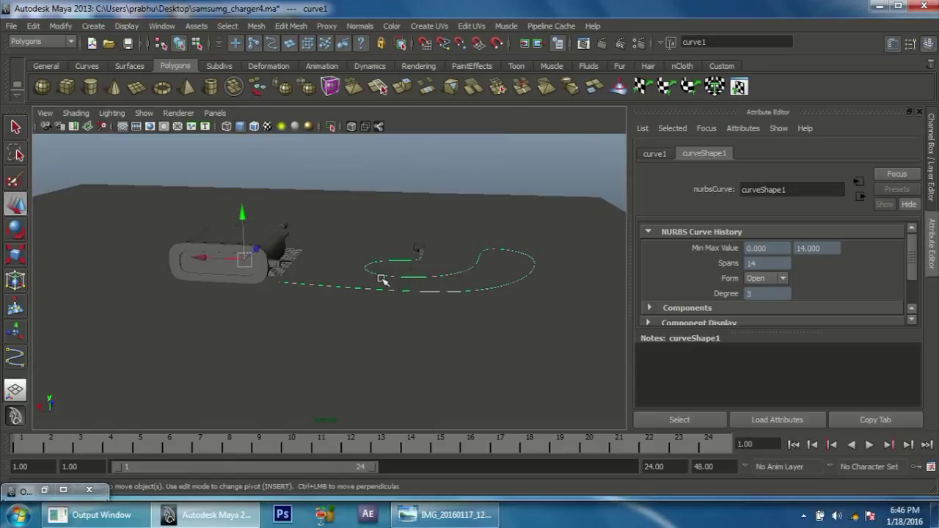
right_click(426, 170)
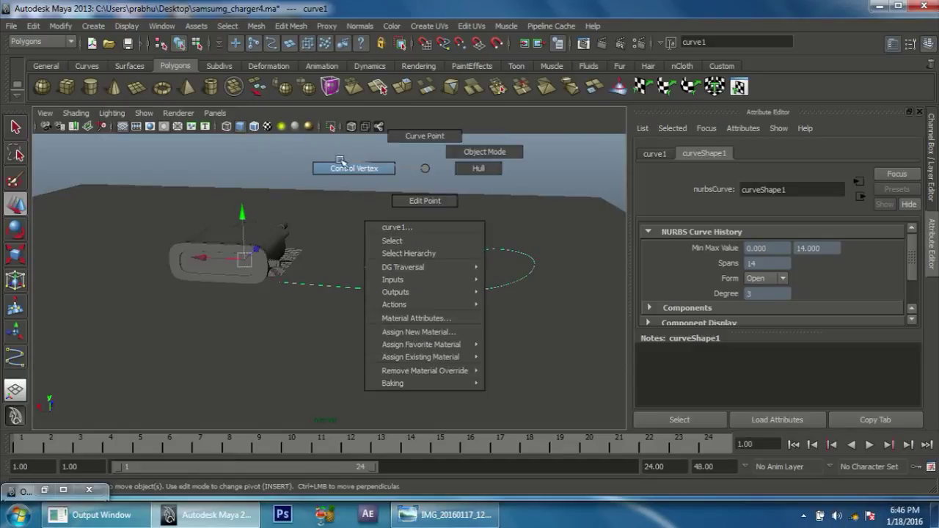
right_click_drag(423, 170, 355, 168)
scroll(431, 312, "up", 3)
scroll(477, 341, "up", 3)
Raise the curve's first and second control vertices up toward the charger body.
left_click_drag(293, 274, 352, 322)
left_click_drag(298, 248, 299, 189)
mouse_move(372, 264)
left_mouse_down("alt")
mouse_move(279, 308)
mouse_move(371, 283)
mouse_move(417, 308)
left_mouse_up("alt")
mouse_move(311, 274)
left_mouse_down("alt")
mouse_move(374, 245)
mouse_move(264, 231)
mouse_move(370, 266)
mouse_move(507, 281)
mouse_move(474, 308)
mouse_move(430, 308)
left_mouse_up("alt")
middle_click_drag(430, 308, 538, 253, "alt")
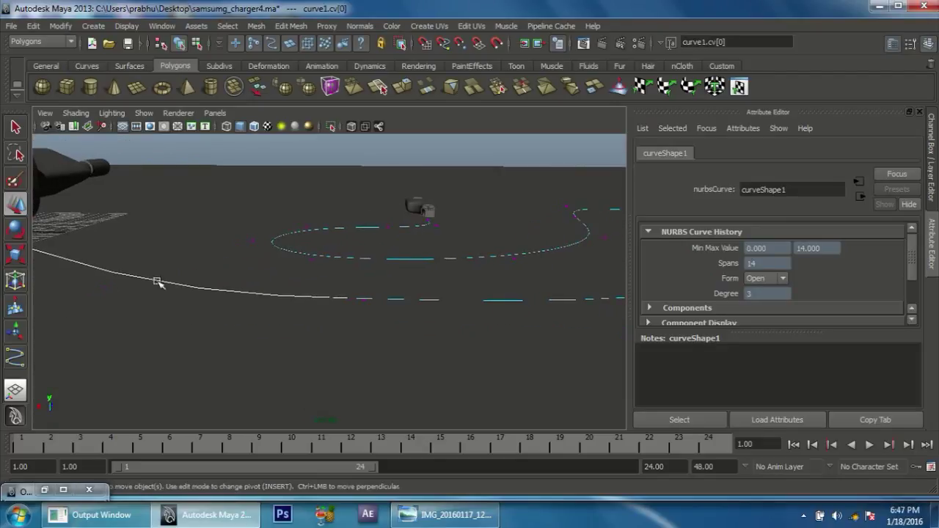
left_click(105, 285)
mouse_move(106, 285)
left_mouse_down("alt")
mouse_move(157, 272)
mouse_move(167, 231)
left_mouse_up("alt")
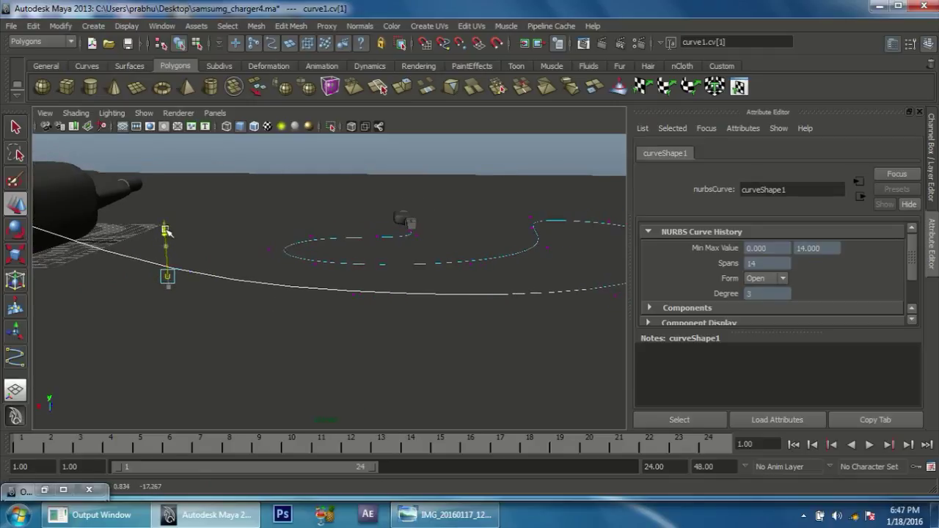
Lift the curve's end control vertex up into the connector.
mouse_move(377, 342)
left_mouse_down("alt")
mouse_move(203, 350)
mouse_move(403, 281)
mouse_move(379, 368)
mouse_move(465, 403)
mouse_move(413, 289)
left_mouse_up("alt")
left_click(427, 283)
mouse_move(430, 242)
left_mouse_down()
mouse_move(433, 213)
mouse_move(496, 314)
mouse_move(562, 321)
mouse_move(461, 325)
mouse_move(523, 357)
mouse_move(461, 344)
mouse_move(282, 242)
mouse_move(350, 229)
mouse_move(318, 245)
mouse_move(422, 290)
mouse_move(430, 238)
left_mouse_up()
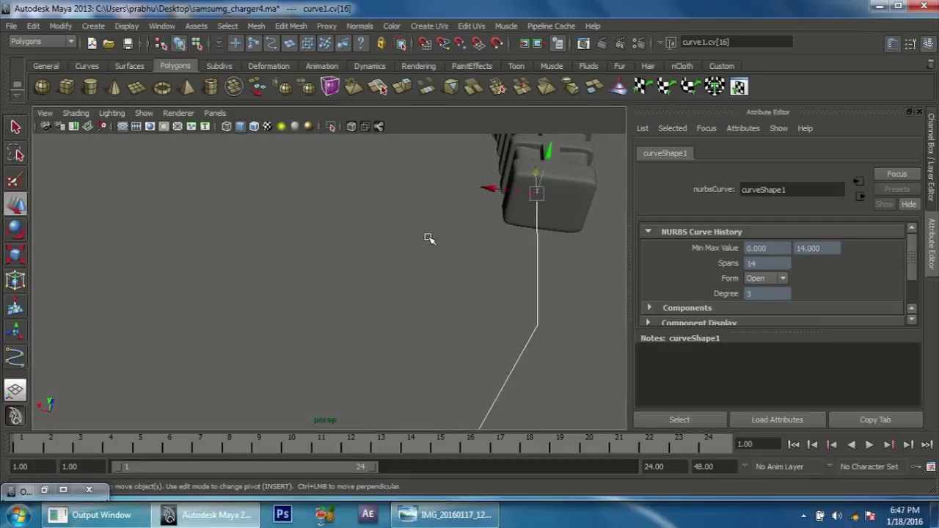
mouse_move(493, 191)
left_mouse_down()
mouse_move(556, 182)
mouse_move(550, 198)
mouse_move(496, 198)
mouse_move(356, 283)
mouse_move(430, 283)
mouse_move(387, 295)
left_mouse_up()
key("Left")
Switch back to selecting the whole cable curve and view it side-on to check its shape.
mouse_move(497, 278)
left_mouse_down("alt")
mouse_move(279, 257)
mouse_move(304, 304)
mouse_move(239, 313)
left_mouse_up("alt")
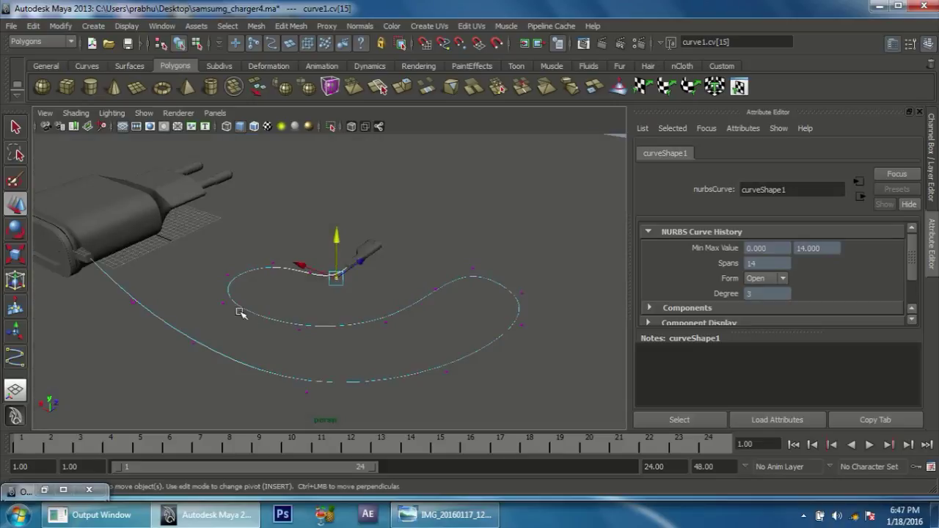
mouse_move(179, 283)
left_mouse_down("alt")
mouse_move(227, 256)
mouse_move(182, 292)
left_mouse_up("alt")
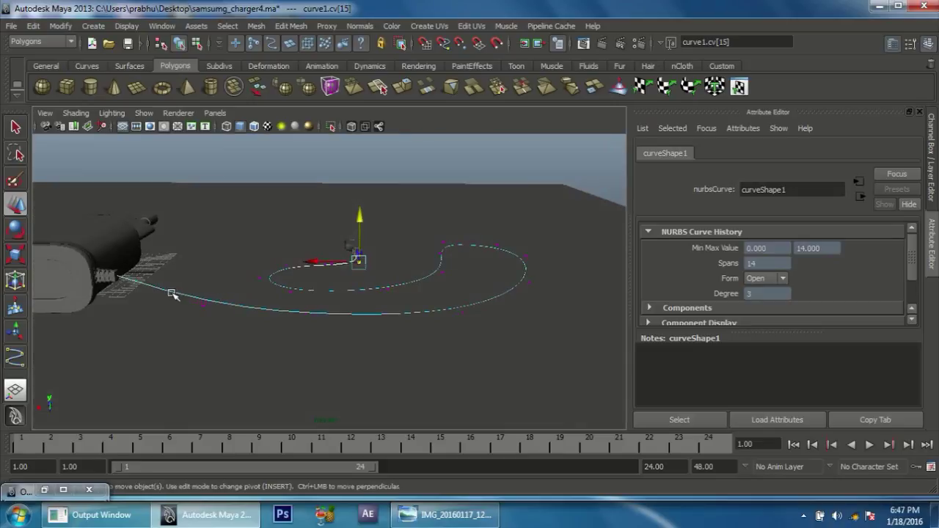
right_click_drag(171, 294, 227, 248)
left_click(178, 321)
left_click(276, 318)
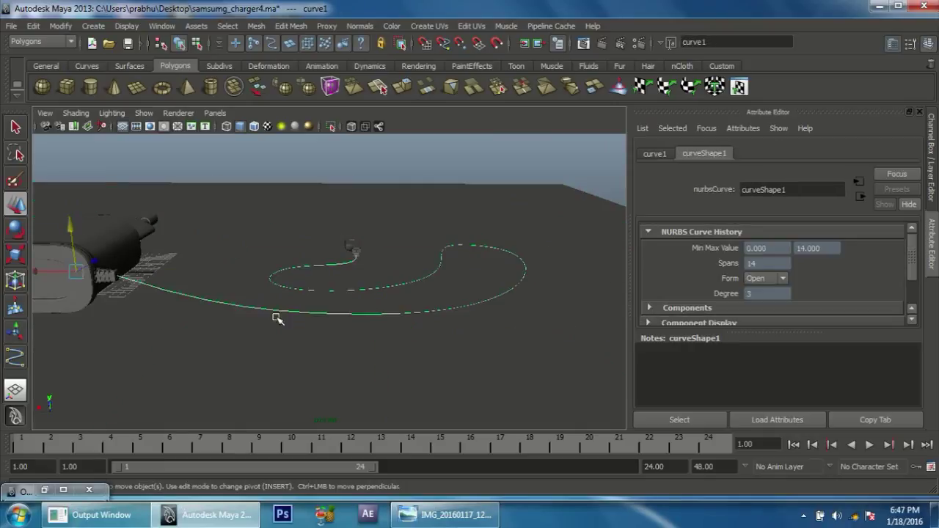
mouse_move(277, 318)
left_mouse_down("alt")
mouse_move(253, 325)
mouse_move(254, 306)
mouse_move(327, 300)
left_mouse_up("alt")
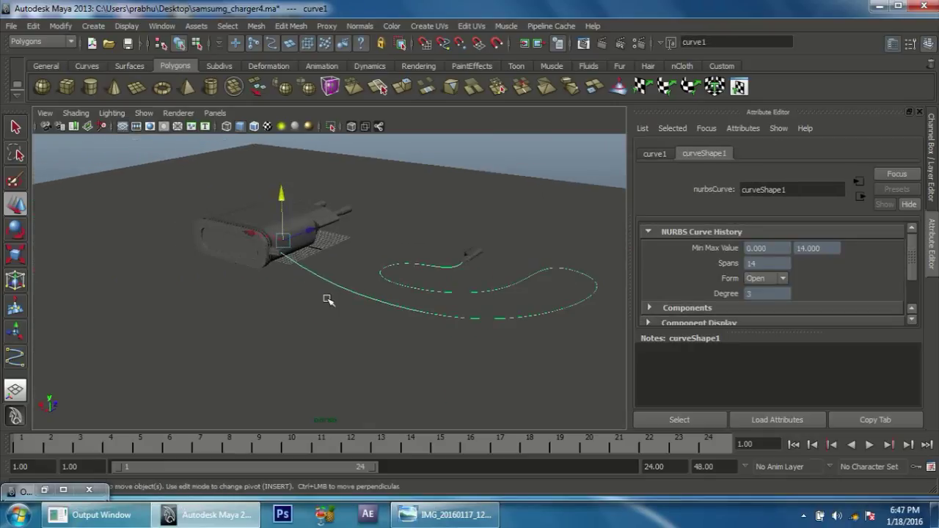
scroll(285, 264, "up", 3)
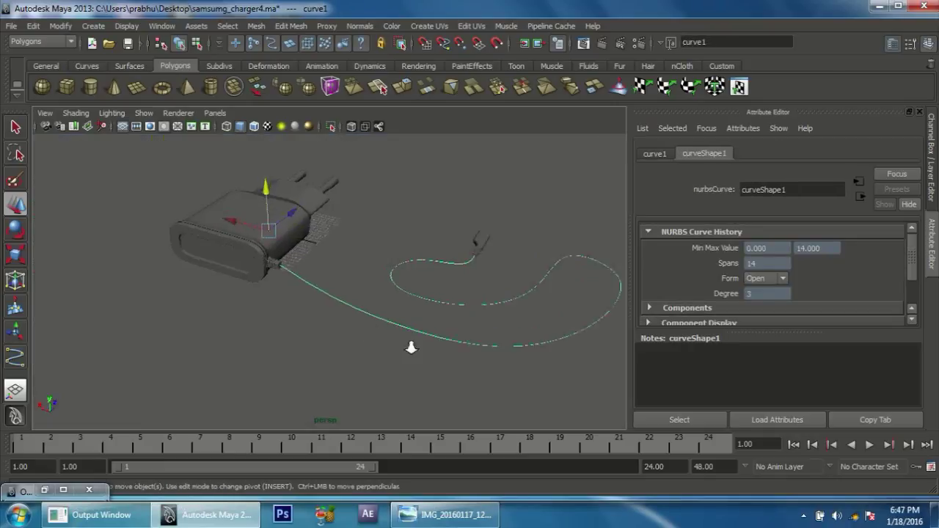
scroll(273, 269, "up", 1)
scroll(438, 274, "down", 2)
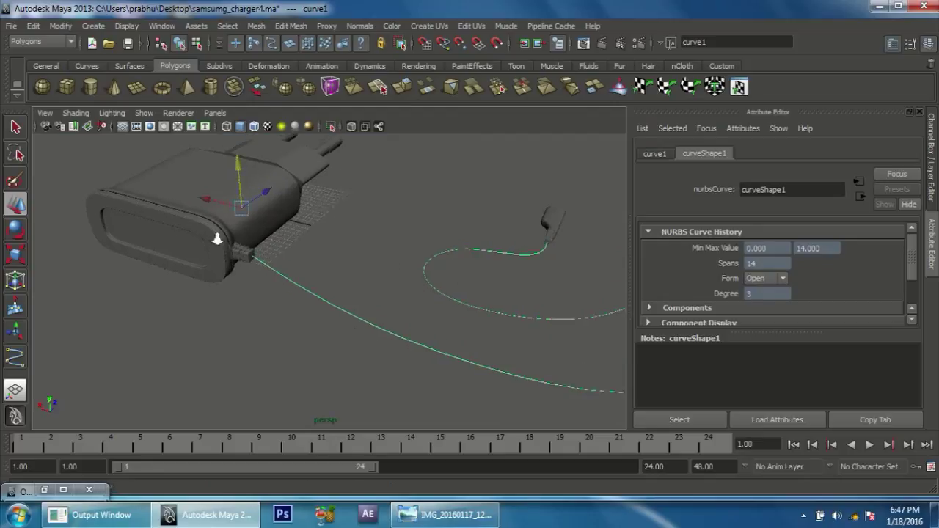
scroll(433, 290, "down", 2)
left_click_drag(350, 294, 277, 269, "alt")
left_click_drag(192, 268, 340, 261, "alt")
Create a NURBS circle and move it onto the cable's end at the charger.
left_click(96, 26)
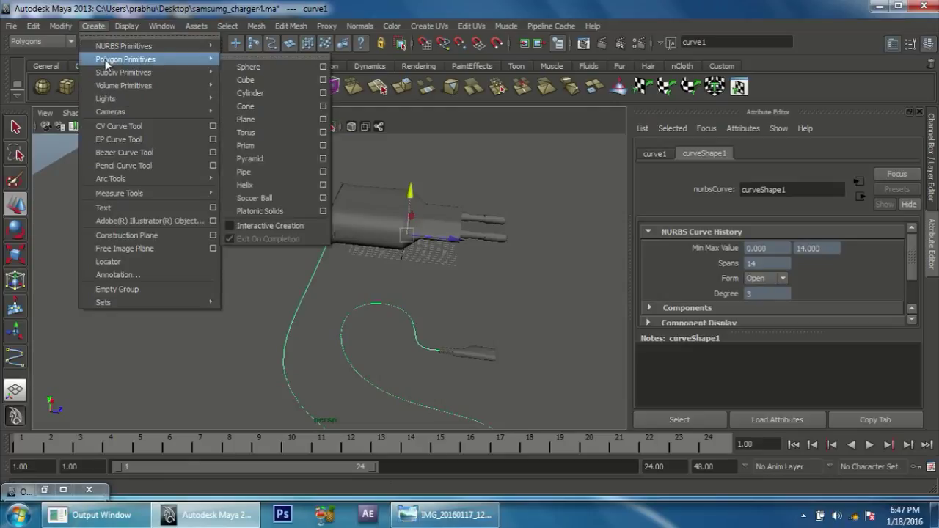
mouse_move(123, 46)
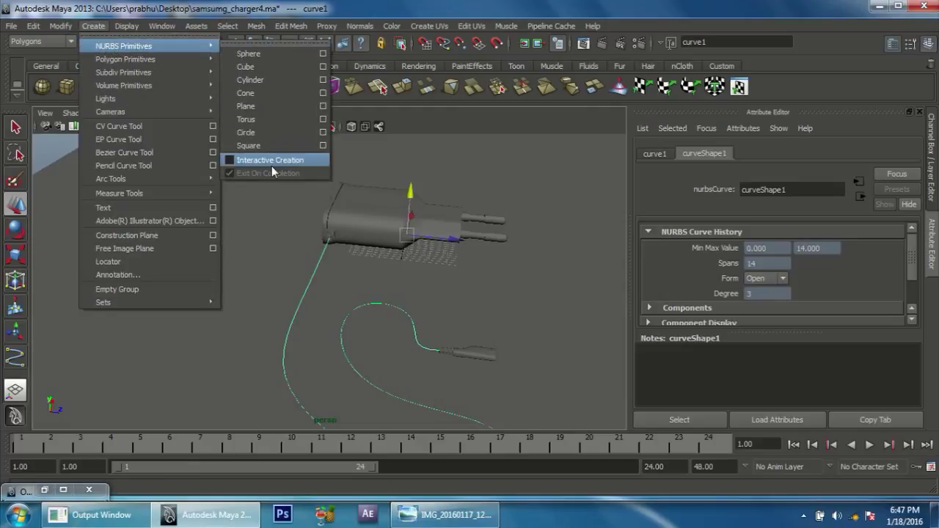
left_click(263, 132)
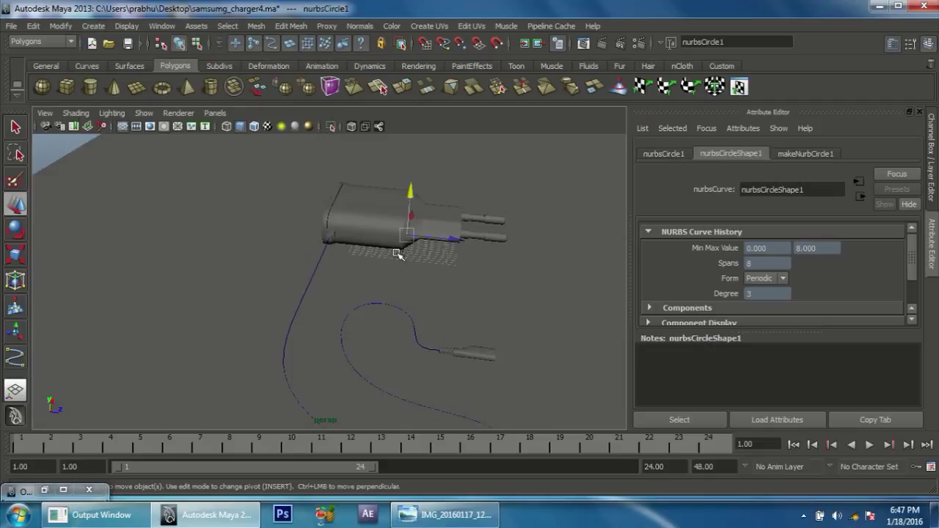
mouse_move(408, 279)
left_mouse_down("alt")
mouse_move(272, 257)
mouse_move(289, 284)
left_mouse_up("alt")
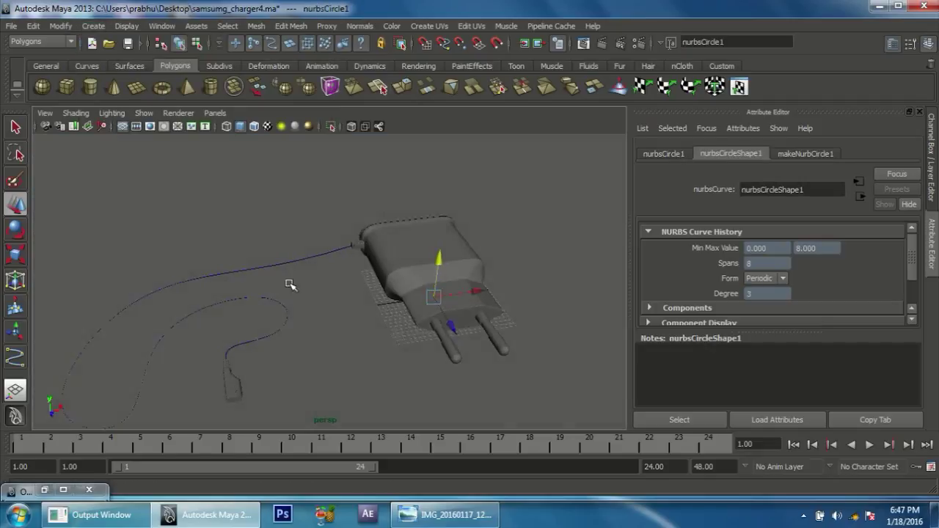
mouse_move(450, 298)
left_mouse_down()
mouse_move(342, 311)
mouse_move(360, 318)
mouse_move(373, 348)
mouse_move(410, 356)
left_mouse_up()
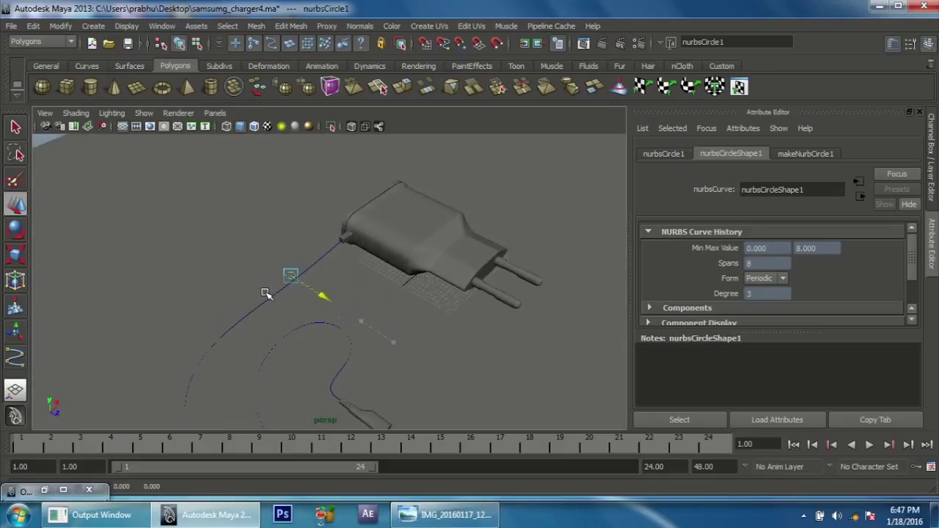
mouse_move(315, 315)
left_mouse_down("alt")
mouse_move(345, 266)
mouse_move(242, 272)
left_mouse_up("alt")
scroll(242, 272, "down", 5)
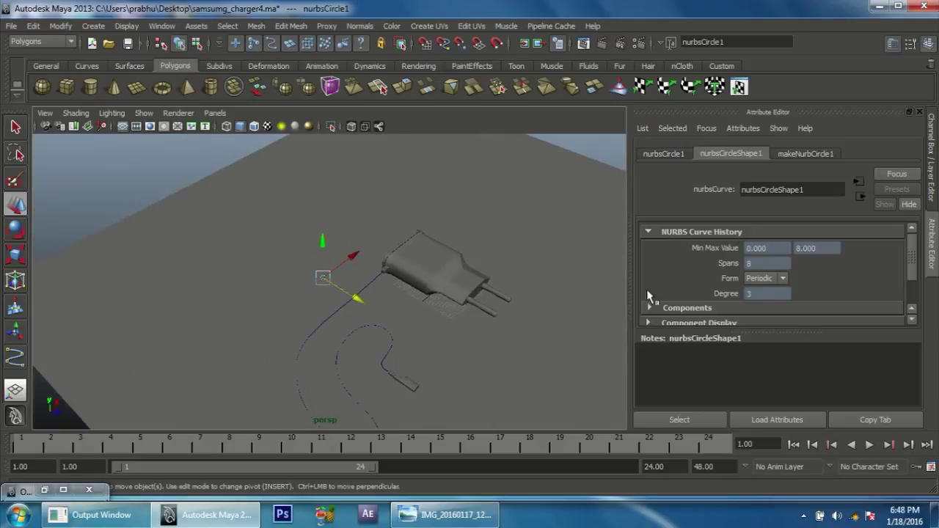
Show the Channel Box, hide the ground-plane layer and centre the circle in view.
left_click(935, 204)
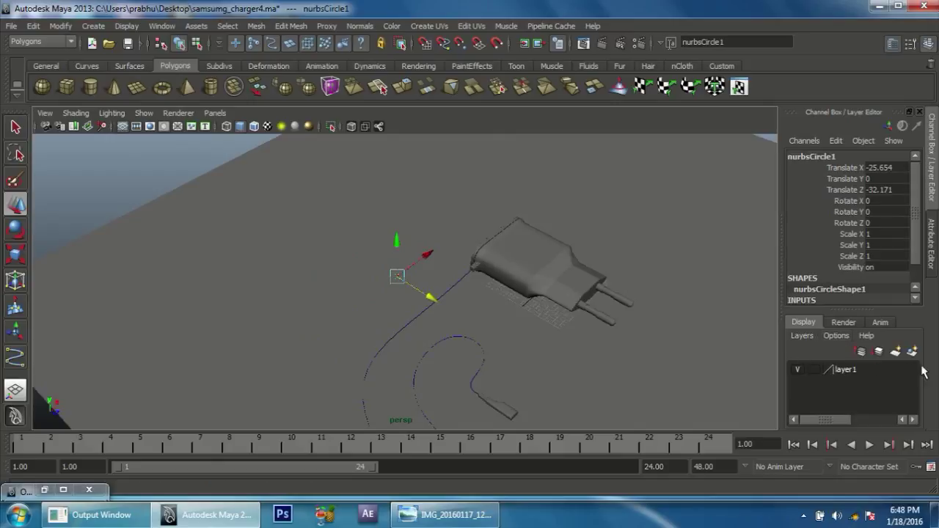
left_click(798, 370)
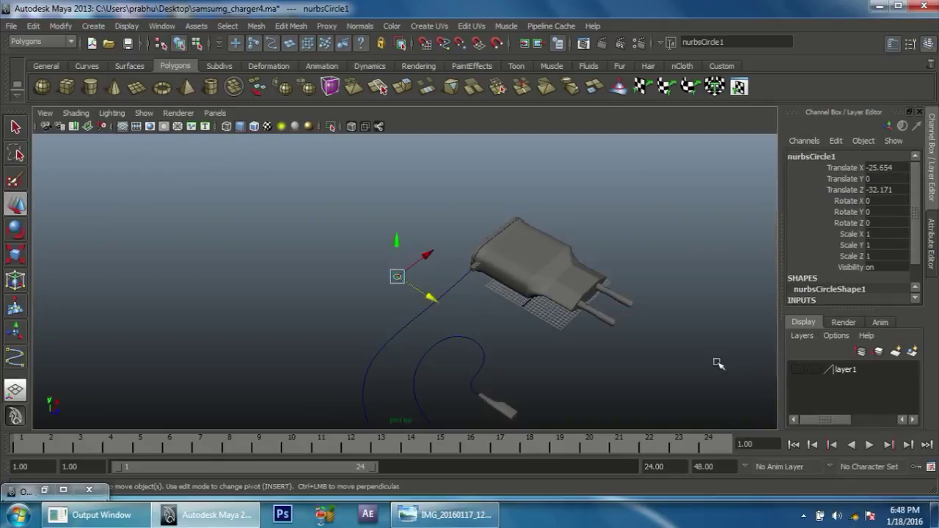
mouse_move(489, 335)
left_mouse_down("alt")
mouse_move(543, 383)
mouse_move(419, 269)
left_mouse_up("alt")
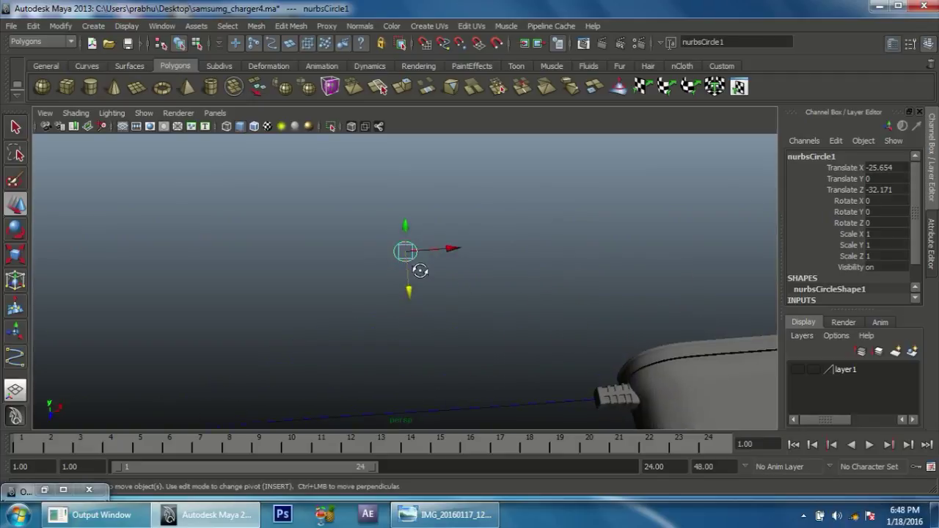
mouse_move(76, 195)
left_mouse_down("alt")
mouse_move(317, 247)
mouse_move(618, 342)
mouse_move(477, 315)
mouse_move(494, 246)
left_mouse_up("alt")
Select the circle's left-side CVs and scale them outward.
right_click_drag(436, 271, 345, 259)
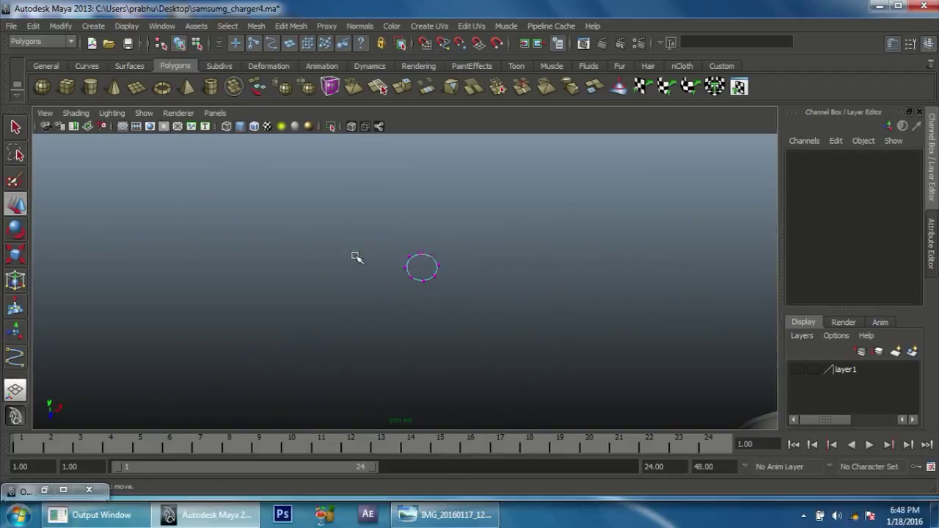
left_click_drag(423, 301, 396, 248)
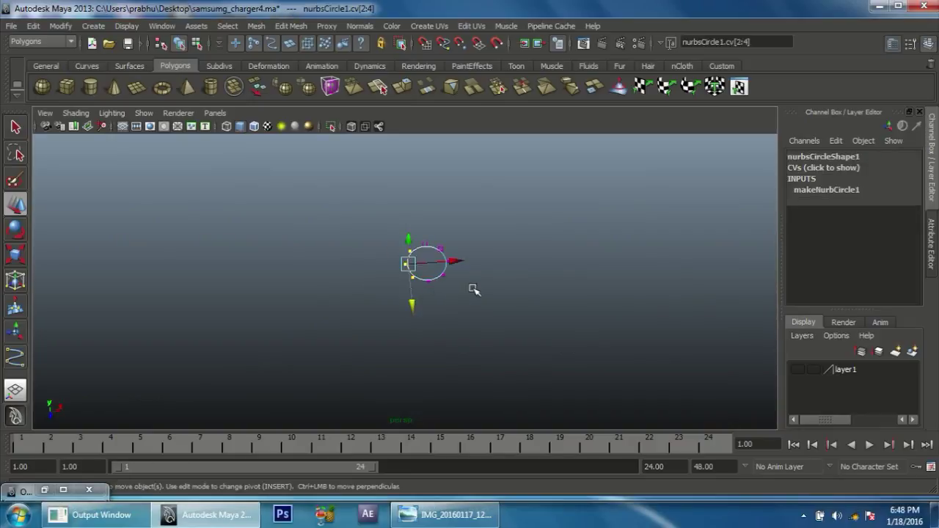
key("r")
left_click_drag(449, 260, 455, 273)
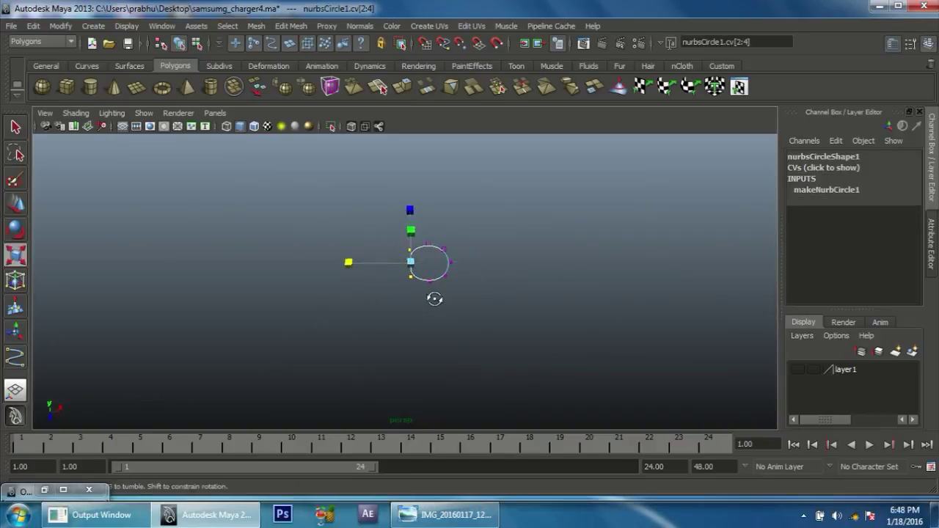
left_click_drag(462, 234, 420, 286)
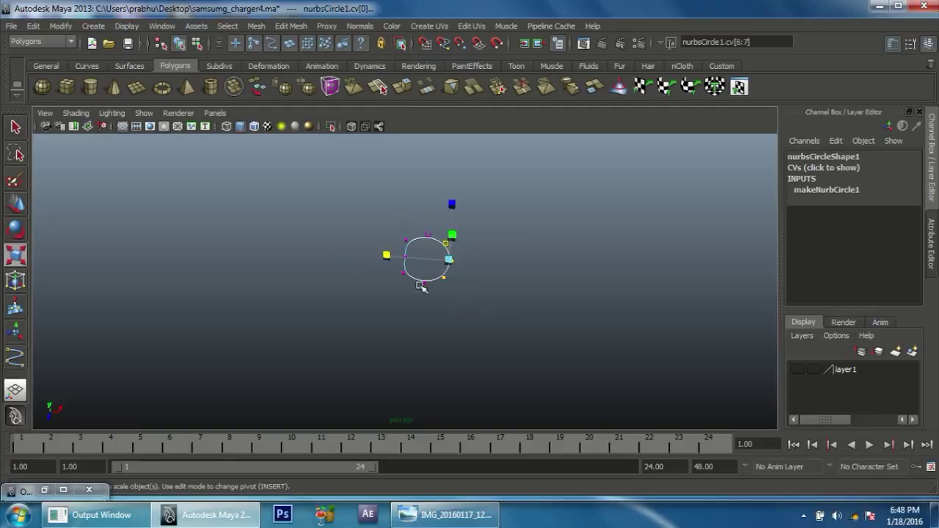
left_click(442, 269)
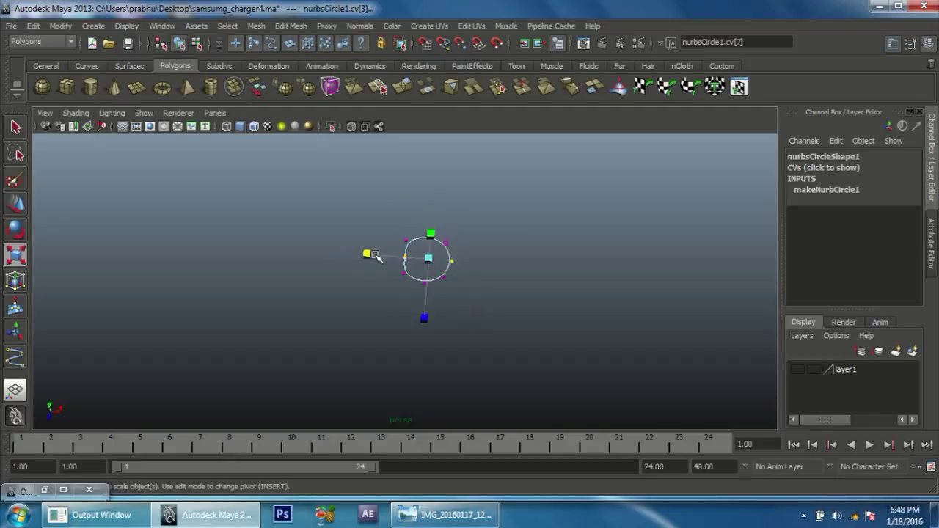
key("ctrl+z")
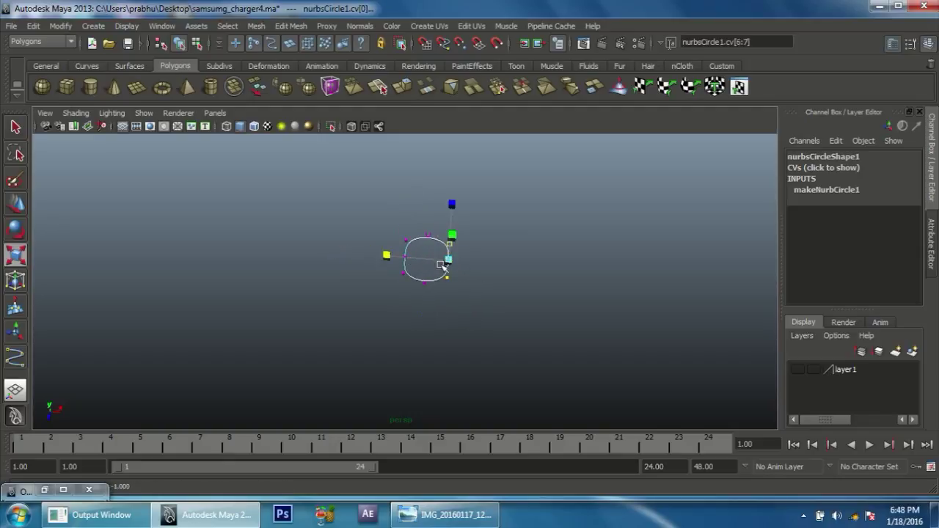
Scale the bottom CVs back into shape, then flatten all CVs vertically into an oval.
left_click_drag(466, 226, 400, 250)
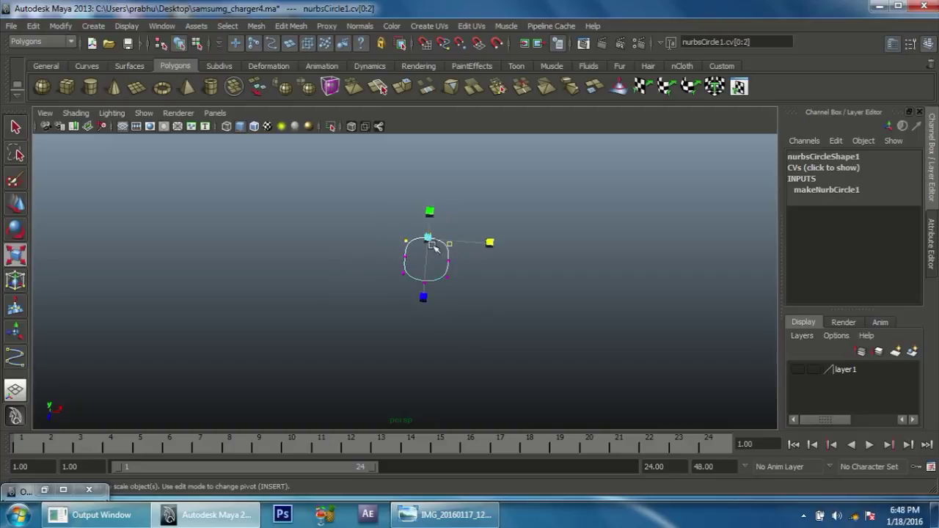
left_click_drag(387, 266, 475, 300)
left_click_drag(428, 222, 426, 273)
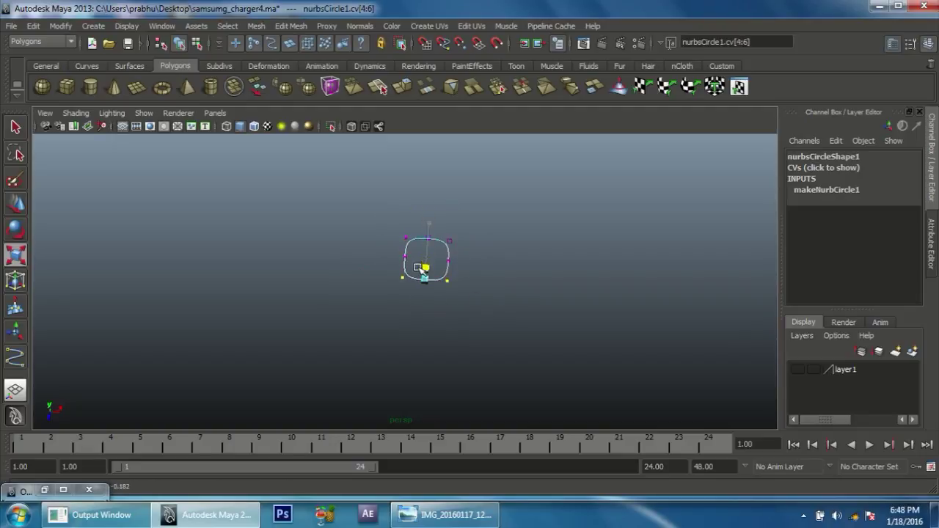
left_click_drag(374, 230, 497, 272)
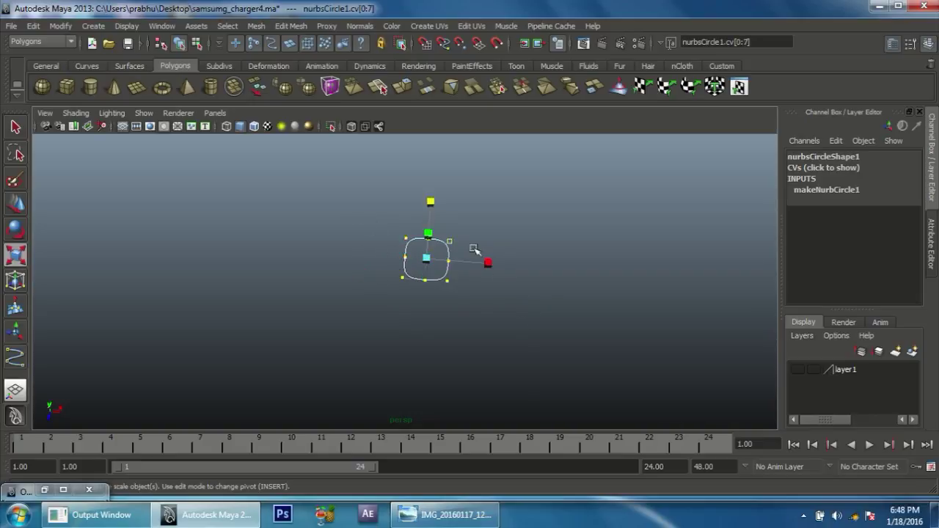
left_click_drag(433, 204, 431, 227)
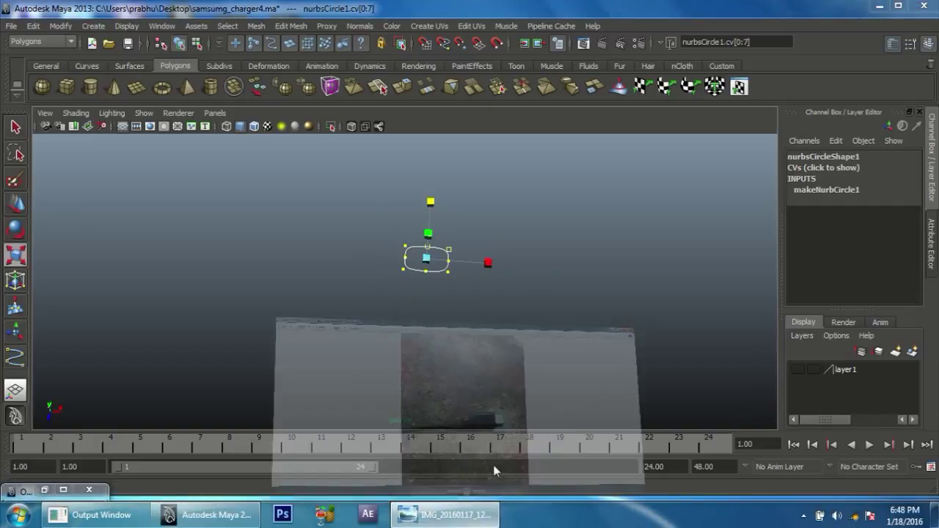
Compare the flattened circle against the connector reference photo.
left_click(477, 510)
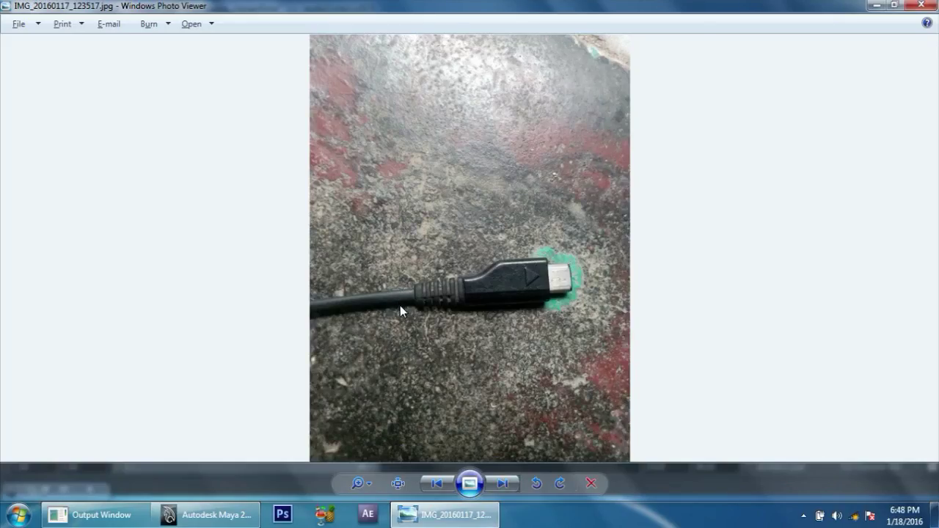
left_click(452, 514)
mouse_move(454, 340)
left_mouse_down("alt")
mouse_move(239, 262)
mouse_move(379, 287)
mouse_move(510, 350)
left_mouse_up("alt")
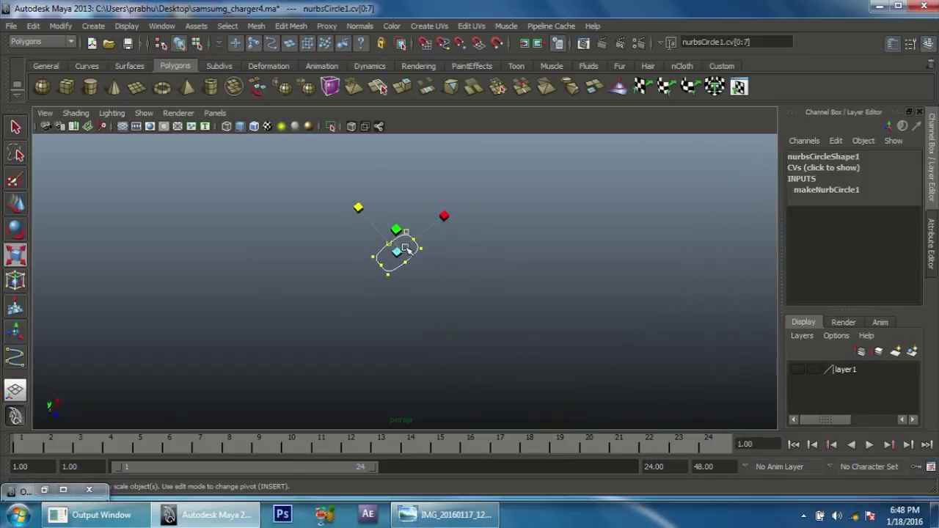
Return to Object Mode and select the cable curve plus the profile circle.
right_click_drag(415, 251, 471, 230)
mouse_move(465, 339)
left_mouse_down("alt")
mouse_move(425, 281)
mouse_move(498, 316)
mouse_move(496, 335)
mouse_move(519, 340)
mouse_move(398, 300)
mouse_move(464, 333)
mouse_move(457, 275)
left_mouse_up("alt")
left_click(494, 359)
left_click(403, 273)
left_click(457, 274)
left_click(492, 343)
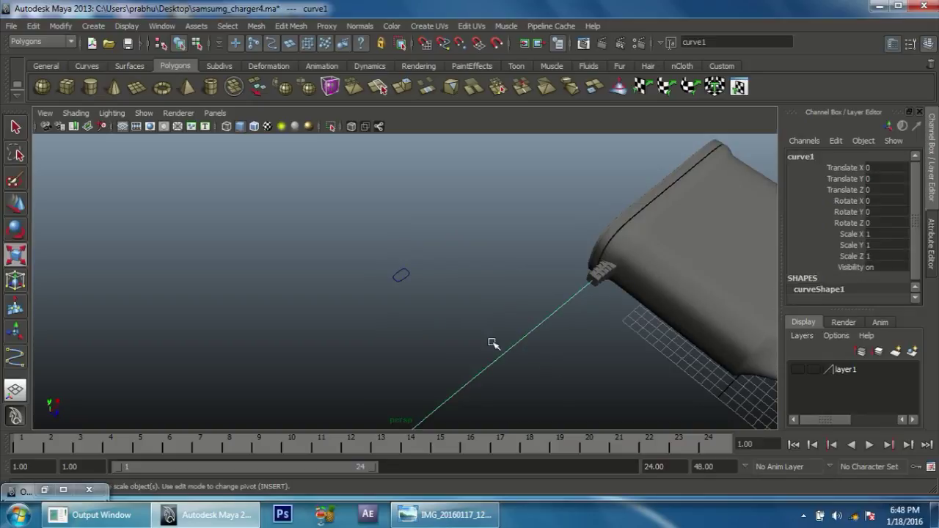
left_click(391, 278)
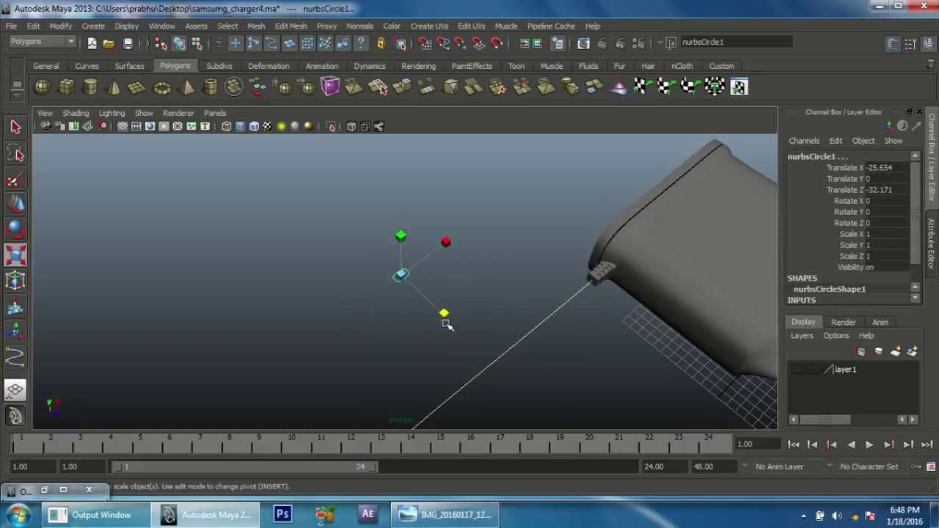
Switch to the Surfaces menu set and open the Extrude option box.
left_click(42, 42)
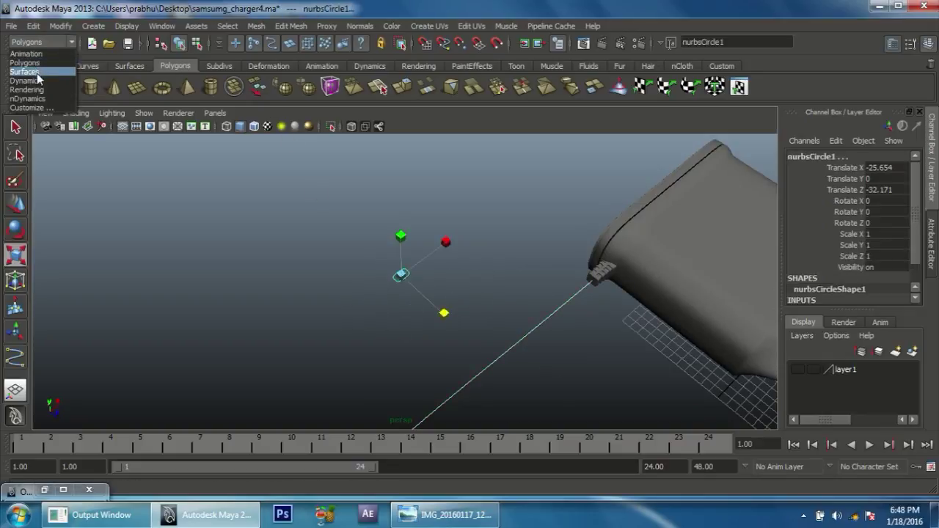
left_click(38, 73)
left_click(280, 26)
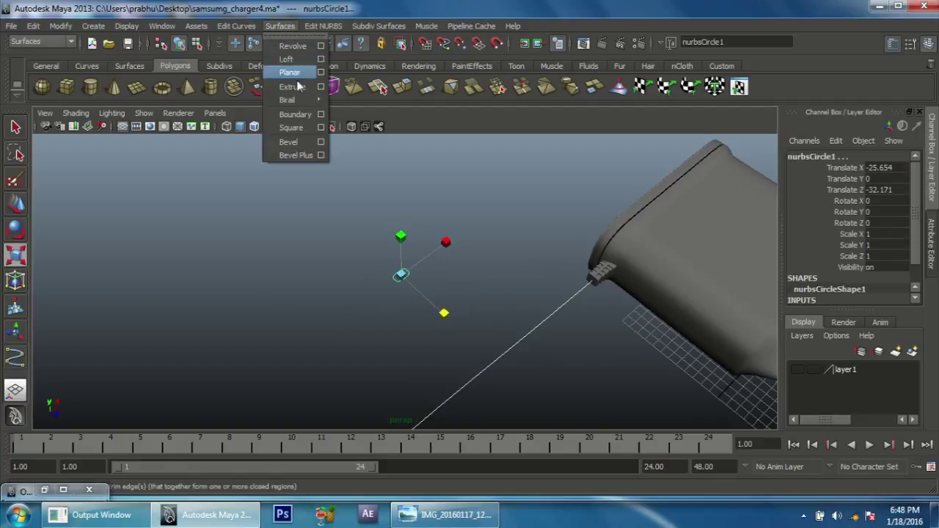
left_click(321, 88)
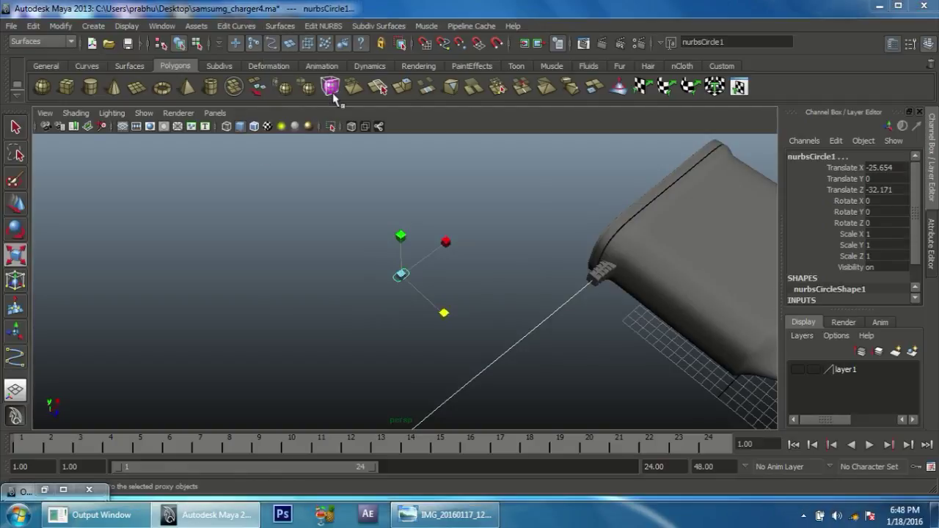
left_click(566, 92)
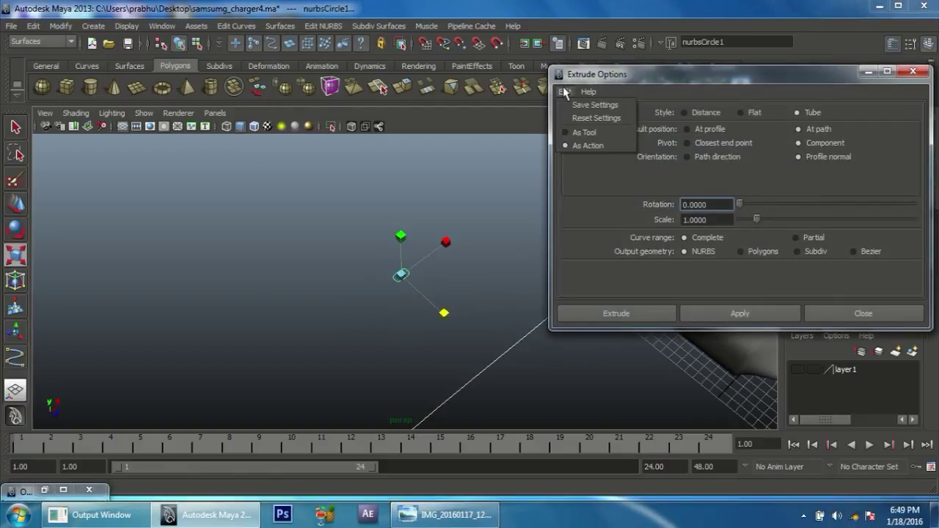
Extrude with reset settings, At path and Component pivot, then undo the result.
left_click(584, 116)
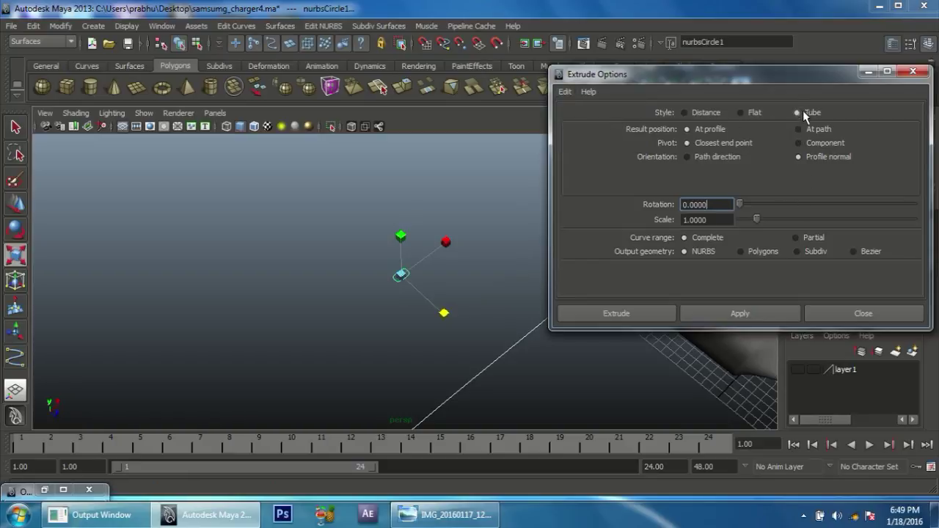
left_click(813, 129)
left_click(812, 143)
left_click(613, 314)
mouse_move(526, 289)
left_mouse_down("alt")
mouse_move(465, 243)
mouse_move(484, 194)
left_mouse_up("alt")
mouse_move(484, 194)
right_mouse_down("alt")
mouse_move(536, 262)
mouse_move(507, 276)
right_mouse_up("alt")
key("ctrl+z")
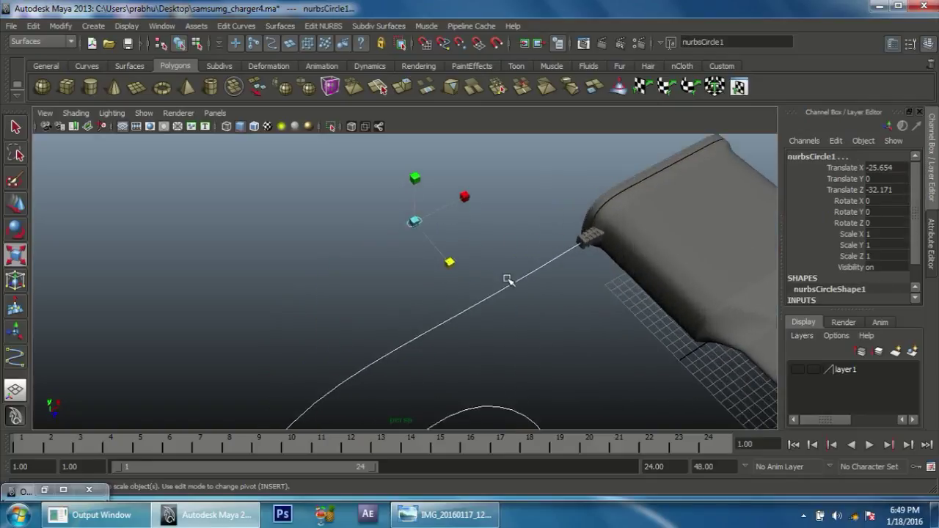
Select the profile circle first, then add the cable curve.
left_click(440, 241)
left_click(415, 220)
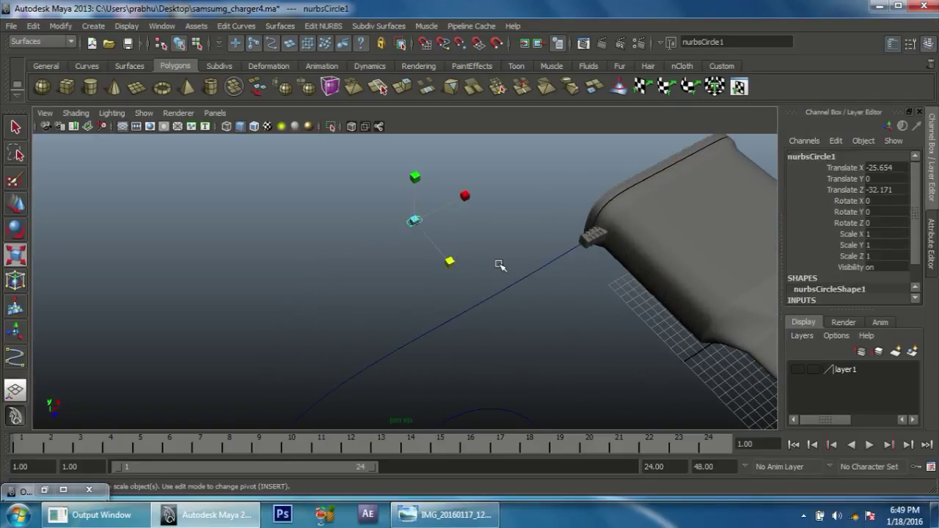
left_click_drag(498, 266, 540, 313)
left_click(438, 245)
left_click(415, 221)
left_click(507, 303)
mouse_move(507, 304)
left_mouse_down("alt")
mouse_move(367, 248)
mouse_move(446, 254)
mouse_move(509, 308)
left_mouse_up("alt")
scroll(477, 290, "up", 3)
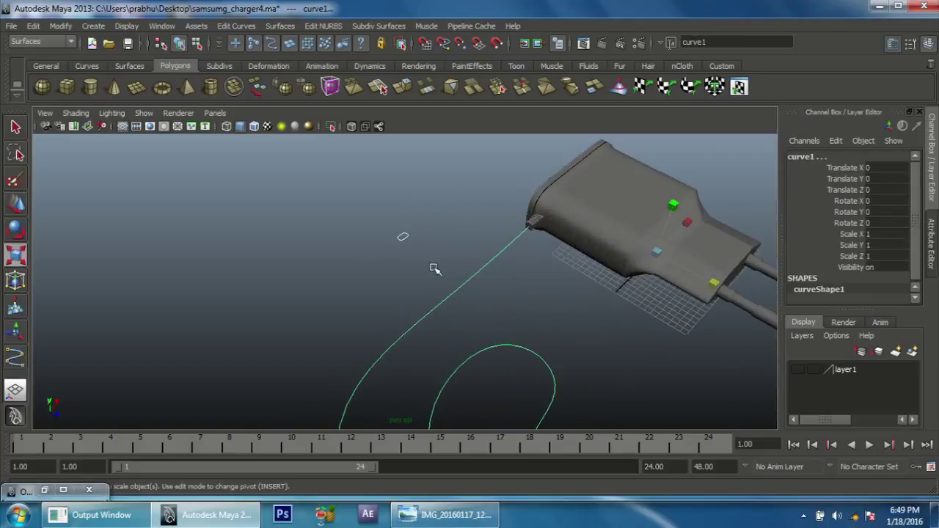
Run Surfaces > Extrude again to sweep the circle along the curve into a tube.
left_click(240, 27)
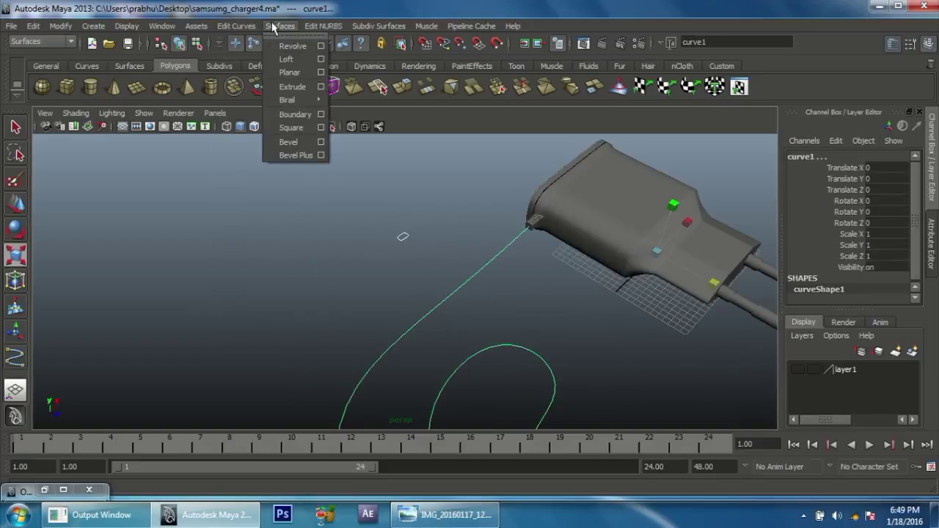
left_click(321, 87)
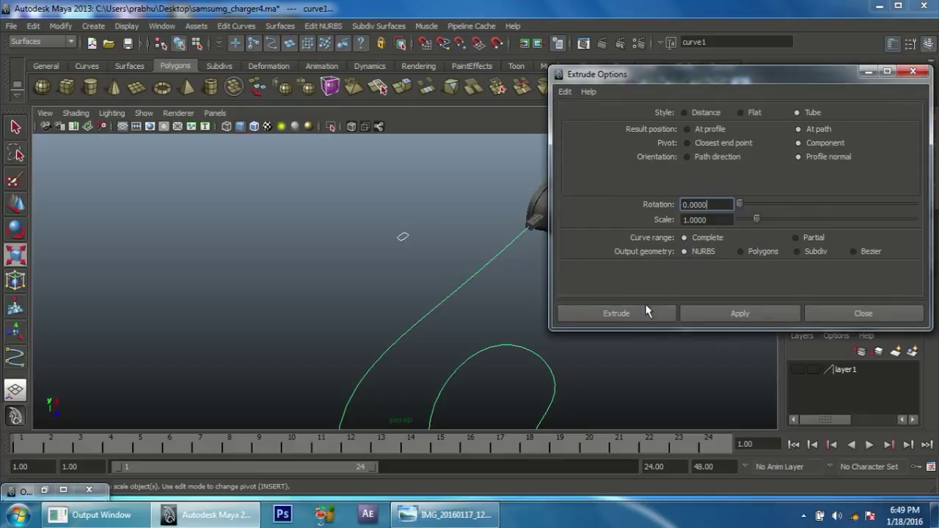
mouse_move(565, 311)
left_mouse_down("alt")
mouse_move(524, 308)
mouse_move(555, 320)
mouse_move(438, 244)
left_mouse_up("alt")
left_click(416, 231)
mouse_move(497, 267)
left_mouse_down("alt")
mouse_move(562, 327)
mouse_move(475, 246)
mouse_move(451, 245)
mouse_move(546, 289)
mouse_move(455, 208)
left_mouse_up("alt")
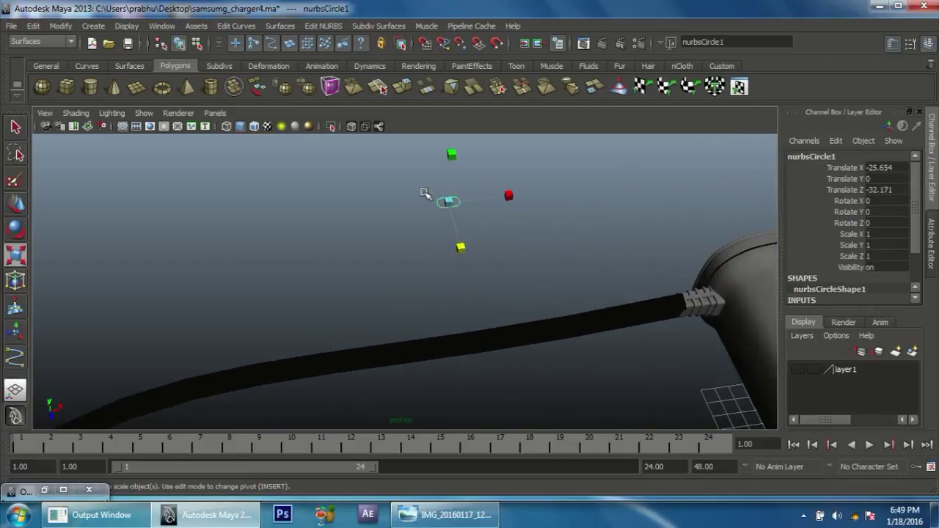
Shrink the profile circle uniformly to thin the cable, then stretch it along Z.
left_click(439, 200)
left_click(441, 198)
left_click_drag(446, 203, 446, 204)
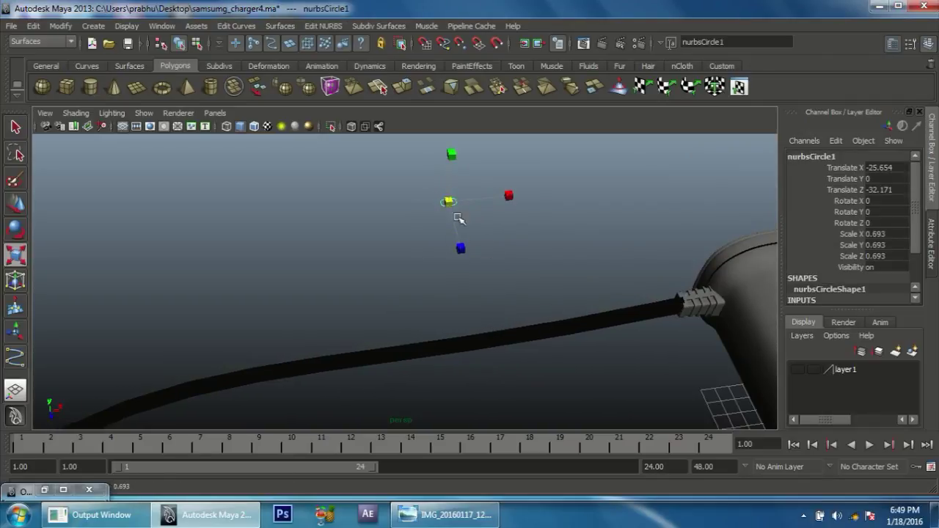
mouse_move(448, 203)
left_mouse_down()
mouse_move(470, 234)
mouse_move(480, 209)
left_mouse_up()
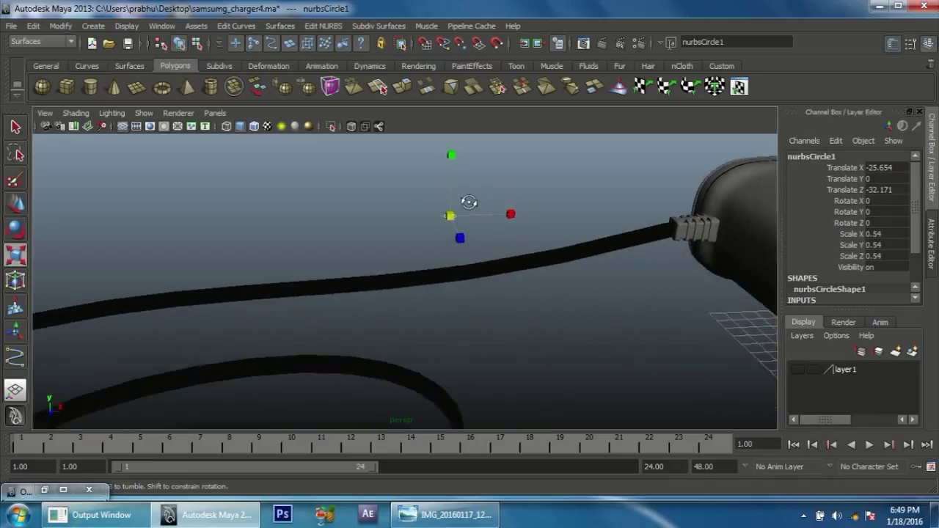
key("Insert")
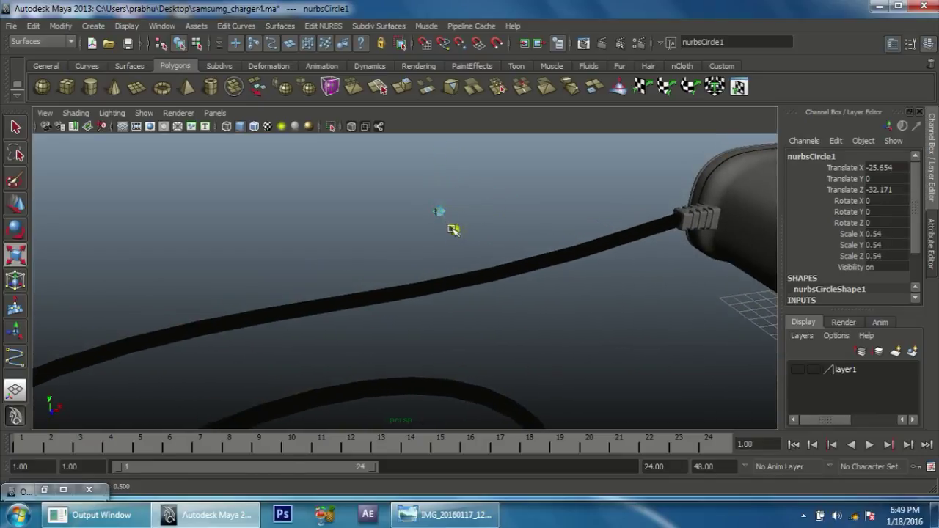
mouse_move(448, 224)
left_mouse_down()
mouse_move(486, 281)
mouse_move(550, 312)
mouse_move(461, 313)
mouse_move(499, 279)
mouse_move(433, 336)
left_mouse_up()
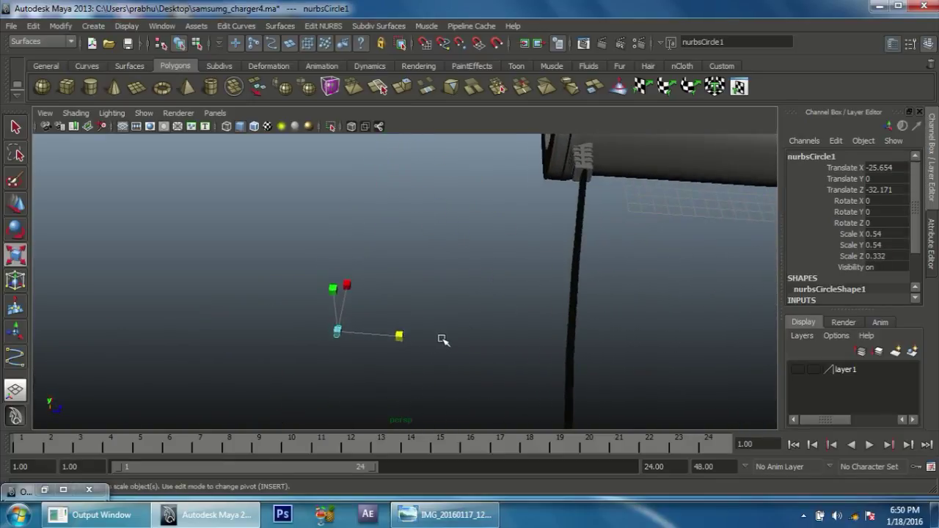
Try rotating the circle with the Rotate tool, then undo the rotation.
left_click(403, 340)
key("ctrl+z")
key("e")
left_click_drag(360, 377, 482, 294)
key("ctrl+z")
Set Rotate Y to 90 in the Channel Box, resetting Rotate Z to 0.
left_click(896, 192)
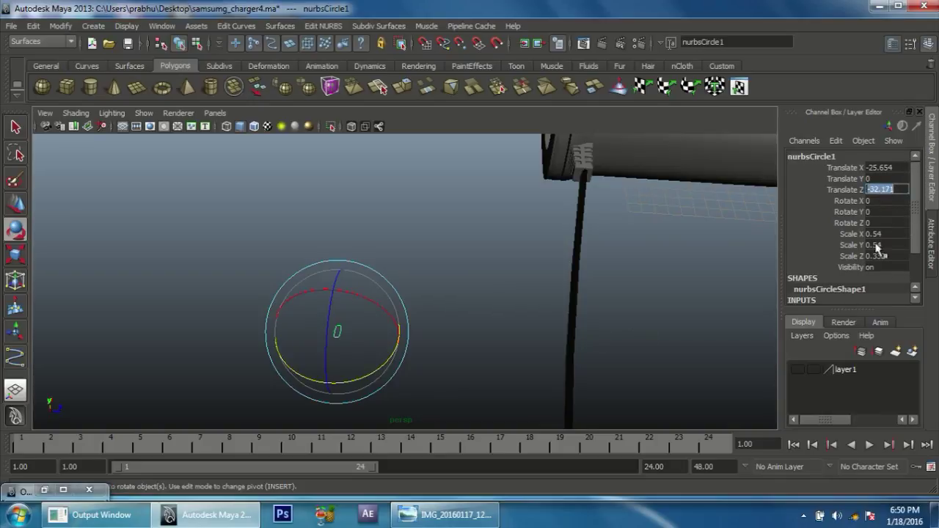
left_click(881, 224)
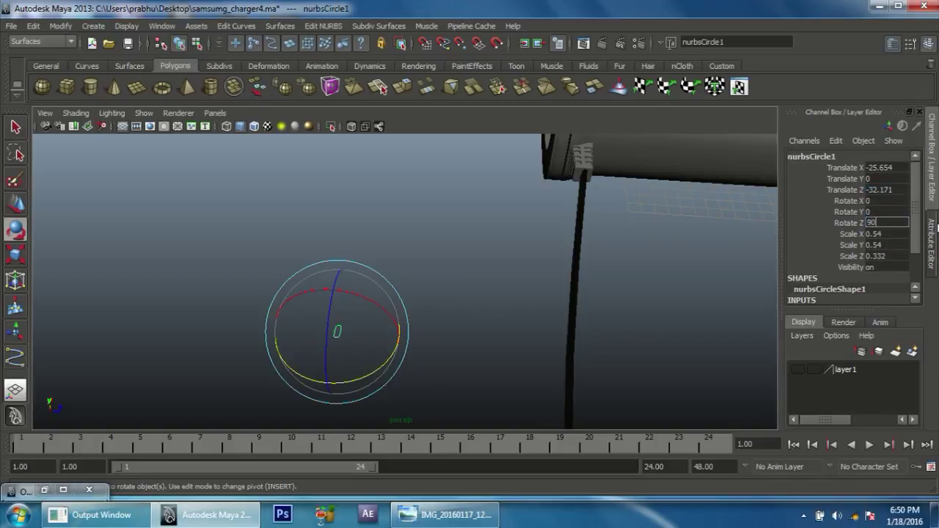
key("Return")
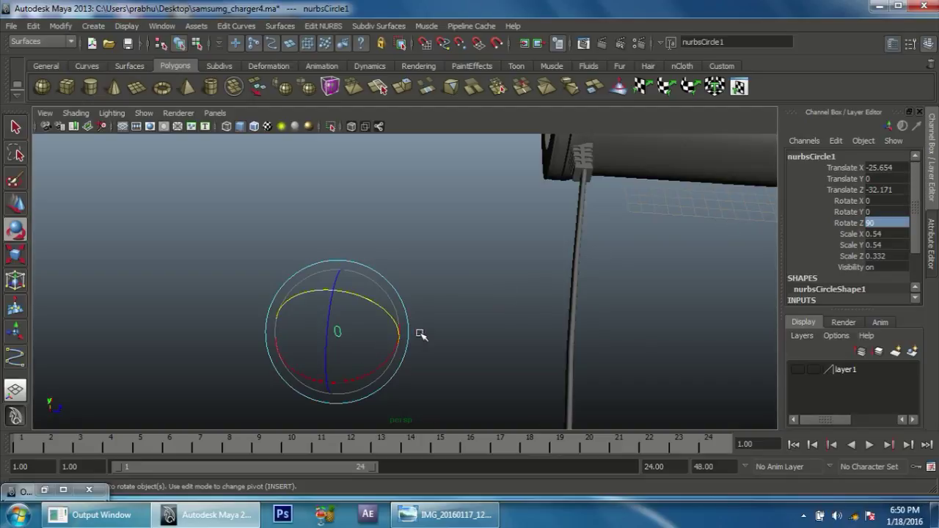
type("0")
key("Return")
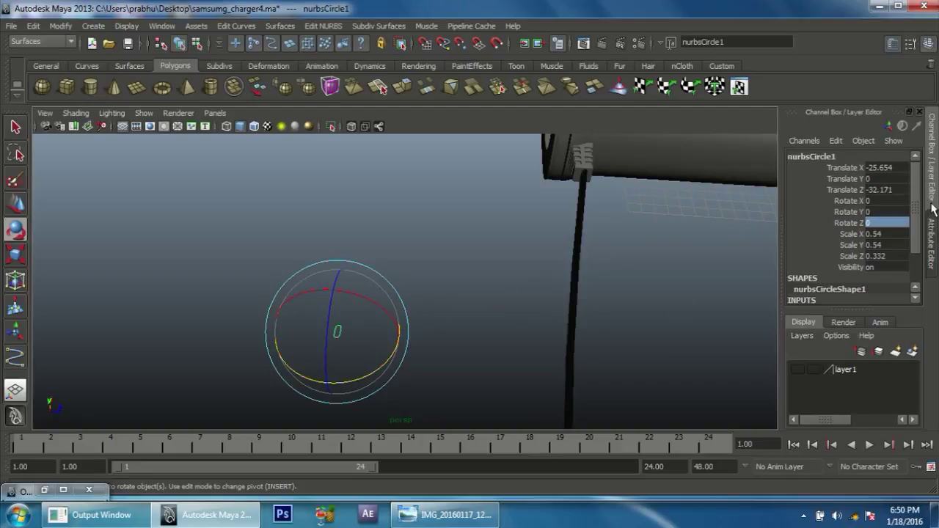
left_click(884, 212)
type("90")
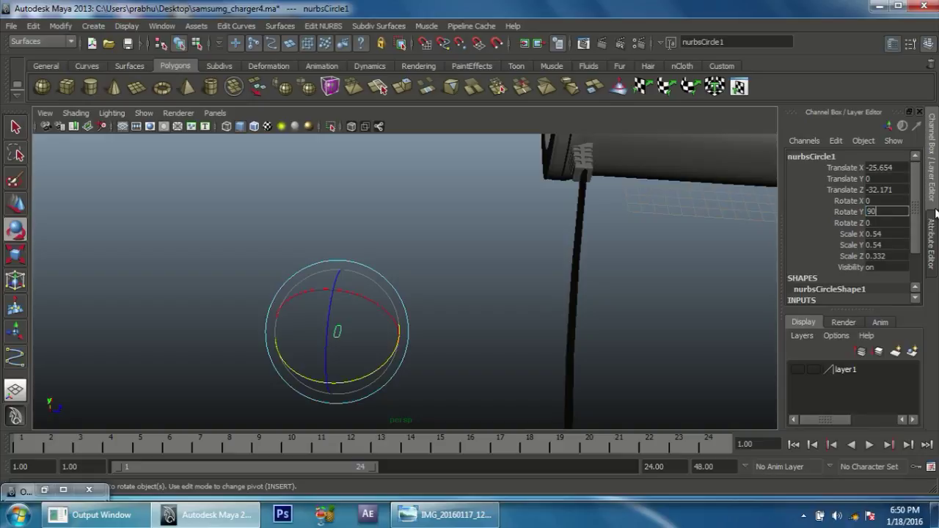
key("Return")
Narrow the circle along X to about 0.398 and zoom out.
mouse_move(513, 262)
left_mouse_down("alt")
mouse_move(495, 260)
mouse_move(434, 290)
left_mouse_up("alt")
key("r")
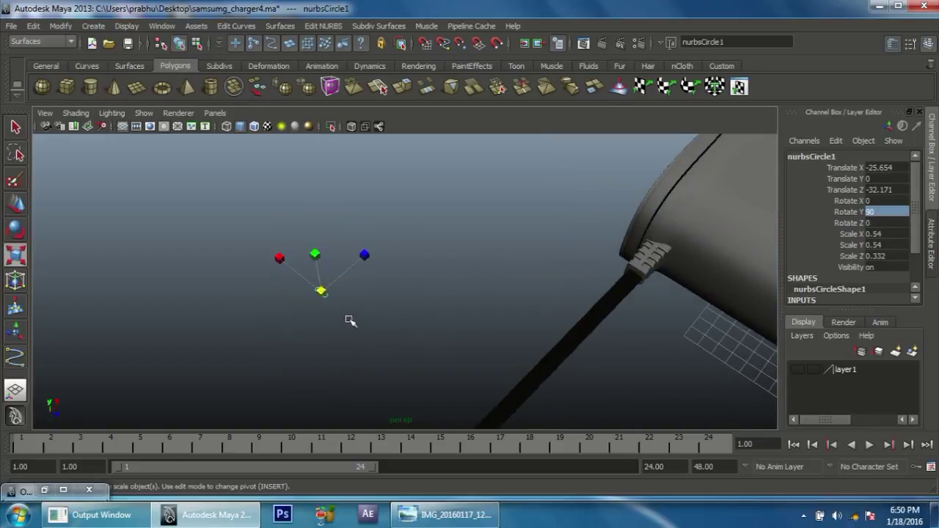
left_click_drag(279, 262, 289, 264)
mouse_move(455, 346)
left_mouse_down("alt")
mouse_move(432, 325)
mouse_move(443, 300)
mouse_move(577, 331)
mouse_move(444, 336)
mouse_move(560, 384)
left_mouse_up("alt")
mouse_move(560, 384)
middle_mouse_down("alt")
mouse_move(520, 275)
mouse_move(472, 266)
middle_mouse_up("alt")
mouse_move(469, 279)
left_mouse_down("alt")
mouse_move(524, 281)
mouse_move(512, 304)
mouse_move(509, 384)
mouse_move(497, 287)
left_mouse_up("alt")
Select the extruded cable surface extrudedSurface1 to inspect it.
left_click(499, 307)
left_click(496, 286)
left_click(470, 288)
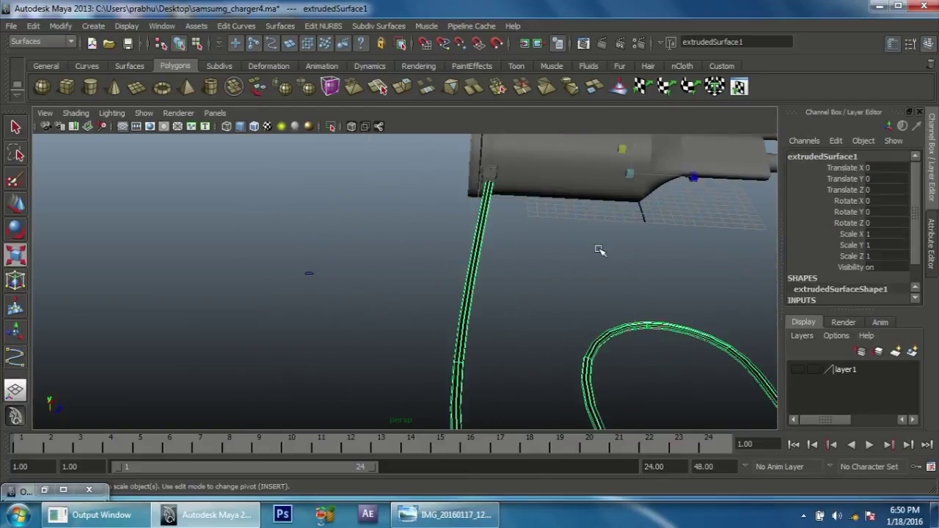
Show layer1 again to restore the ground plane, view in wireframe, and restore the Outliner.
left_click(323, 26)
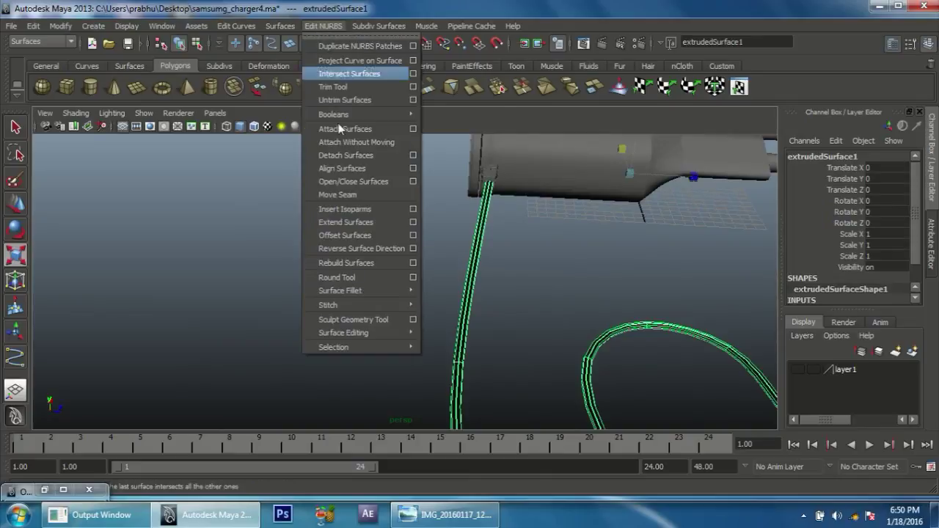
left_click(368, 251)
left_click(478, 318)
mouse_move(477, 319)
left_mouse_down("alt")
mouse_move(345, 342)
mouse_move(347, 321)
mouse_move(495, 279)
mouse_move(350, 267)
mouse_move(398, 218)
mouse_move(379, 237)
left_mouse_up("alt")
right_click_drag(379, 237, 499, 273, "alt")
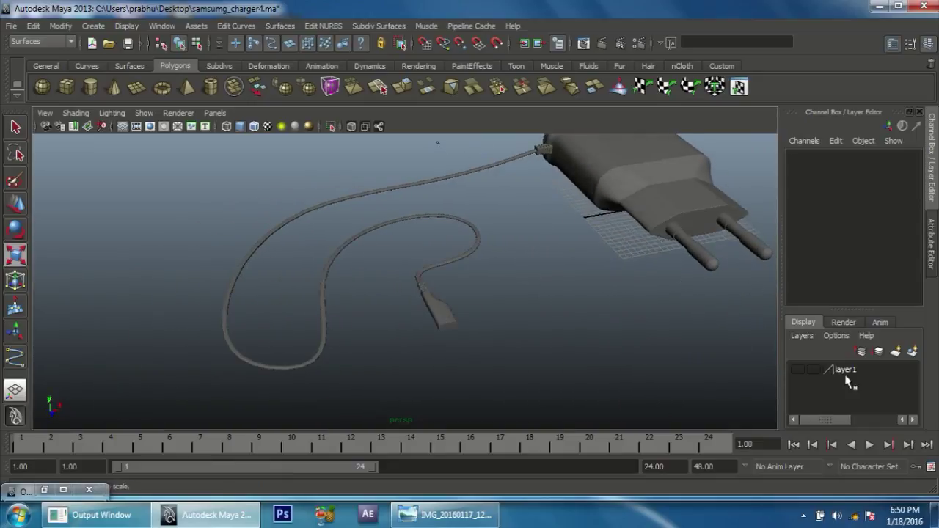
left_click(800, 376)
key("alt+b")
mouse_move(633, 342)
left_mouse_down("alt")
mouse_move(541, 348)
mouse_move(497, 320)
mouse_move(547, 342)
mouse_move(506, 304)
mouse_move(521, 273)
mouse_move(592, 289)
mouse_move(619, 308)
mouse_move(457, 342)
mouse_move(558, 285)
mouse_move(474, 369)
mouse_move(440, 356)
mouse_move(469, 373)
mouse_move(534, 310)
mouse_move(446, 314)
mouse_move(475, 321)
left_mouse_up("alt")
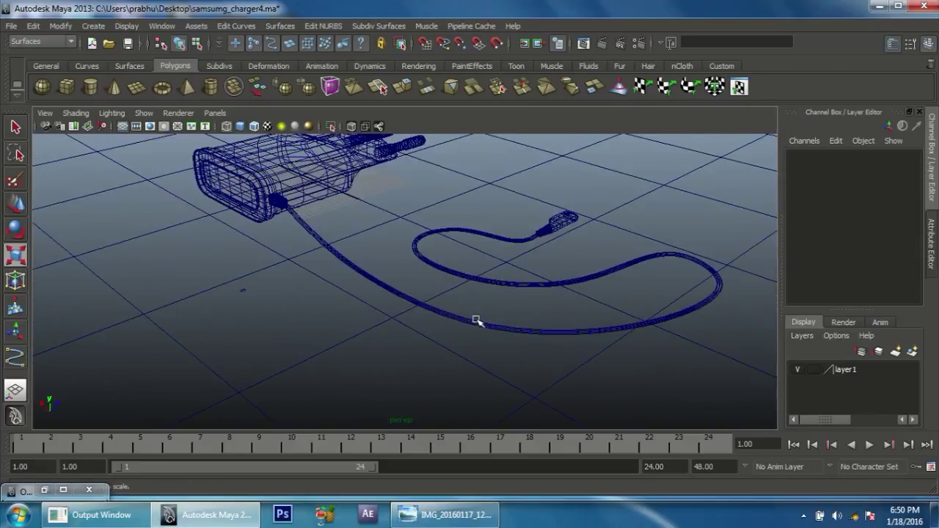
left_click(44, 490)
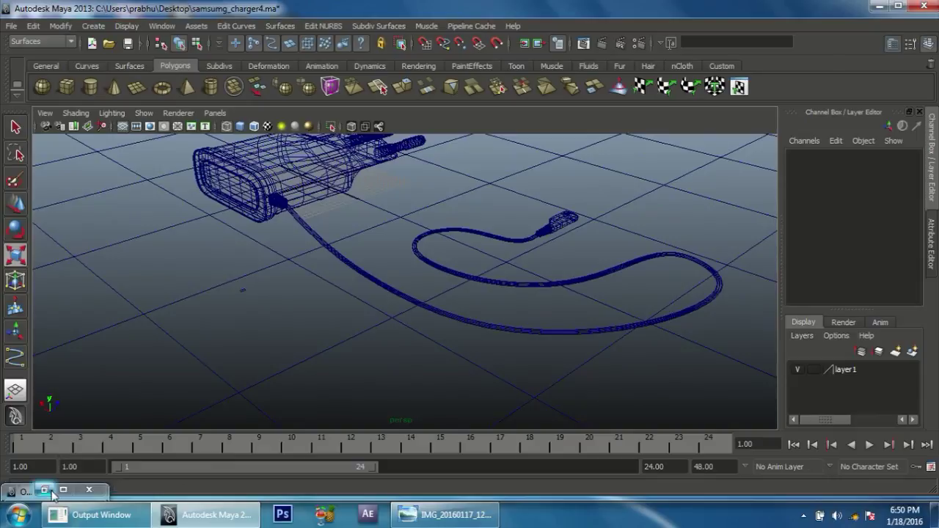
Select curve1 in the Outliner and switch it to Control Vertex mode.
left_click(103, 305)
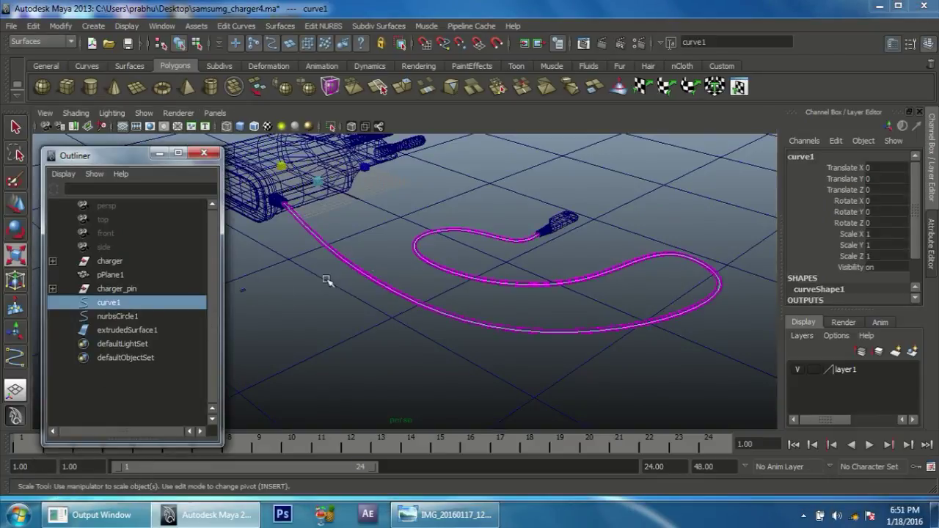
mouse_move(419, 277)
left_mouse_down("alt")
mouse_move(440, 327)
mouse_move(606, 212)
left_mouse_up("alt")
right_click(621, 185)
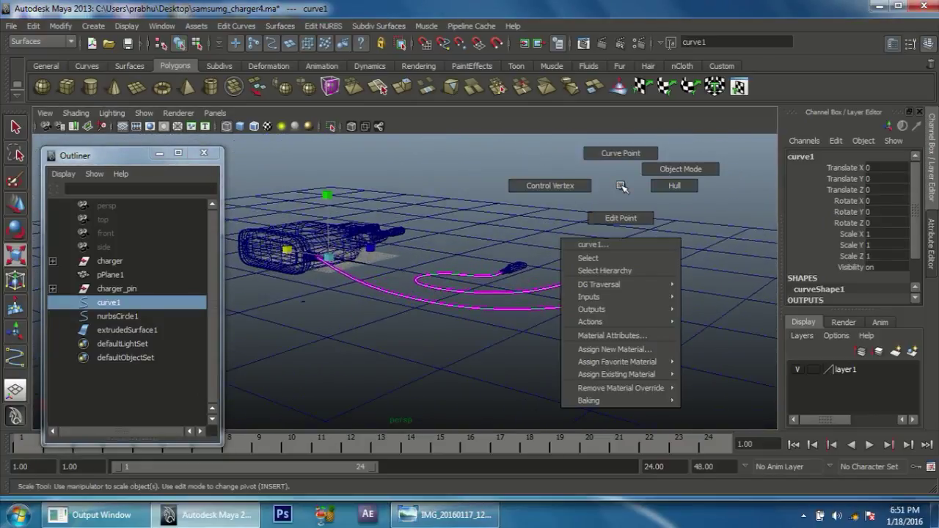
right_click_drag(532, 180, 532, 181)
mouse_move(472, 269)
left_mouse_down("alt")
mouse_move(545, 357)
mouse_move(507, 353)
mouse_move(560, 350)
left_mouse_up("alt")
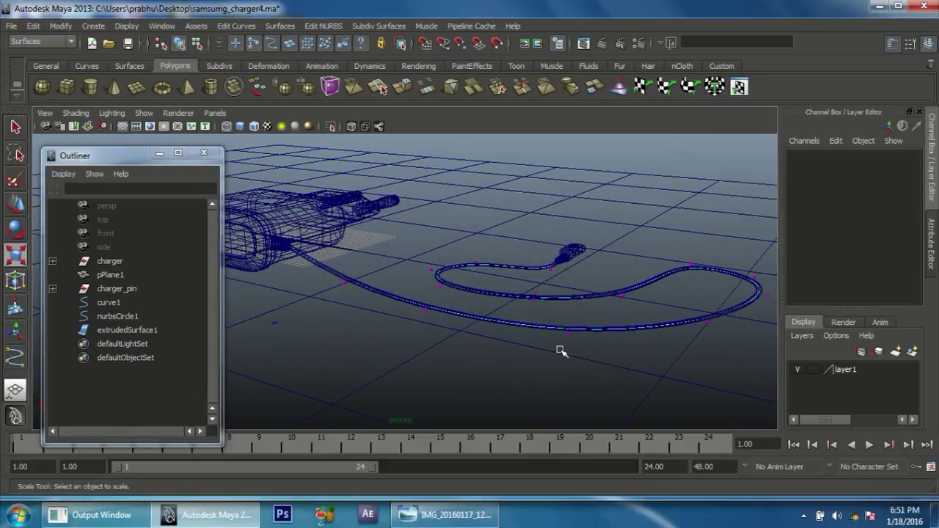
key("5")
mouse_move(522, 379)
left_mouse_down("alt")
mouse_move(604, 367)
mouse_move(606, 351)
mouse_move(633, 369)
mouse_move(503, 401)
mouse_move(473, 369)
left_mouse_up("alt")
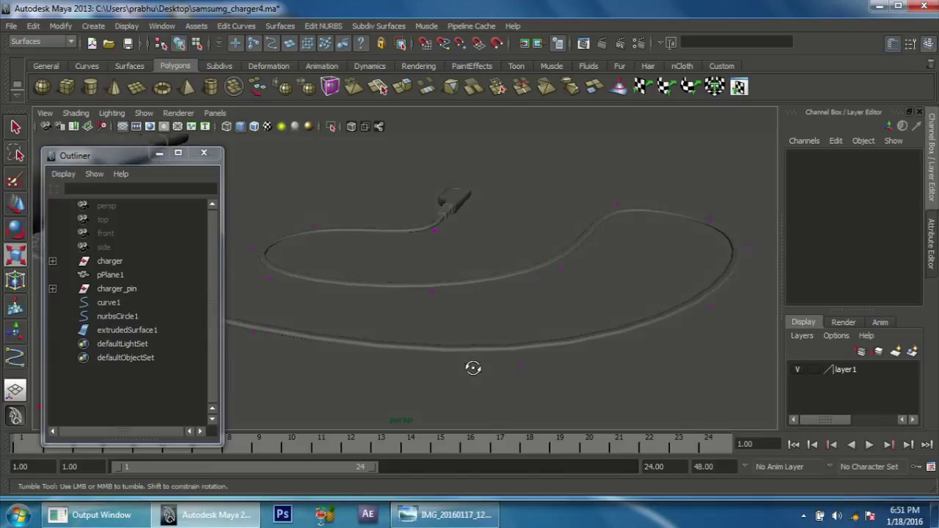
Select several control vertices along the cable curve.
key("r")
mouse_move(352, 323)
left_mouse_down()
mouse_move(571, 376)
mouse_move(678, 375)
mouse_move(624, 357)
mouse_move(398, 378)
left_mouse_up()
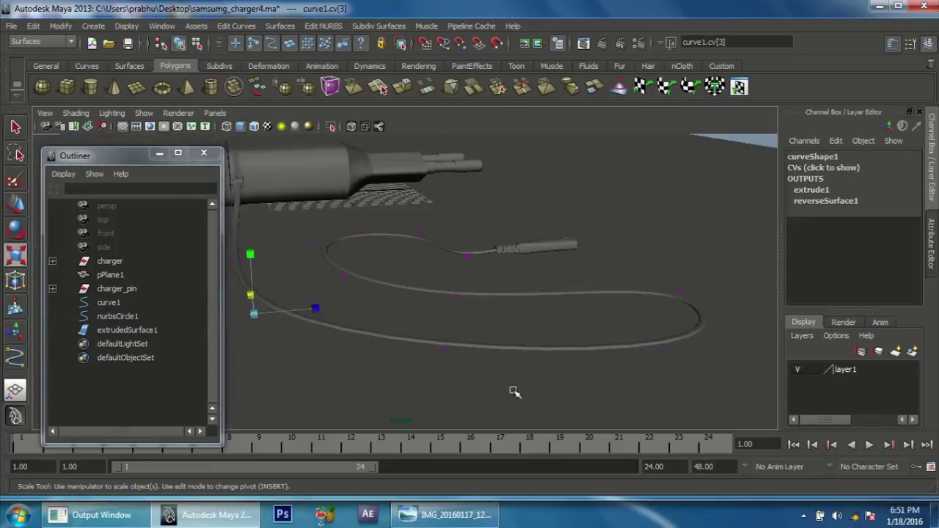
left_click_drag(437, 331, 559, 339, "shift")
left_click_drag(735, 346, 678, 286, "shift")
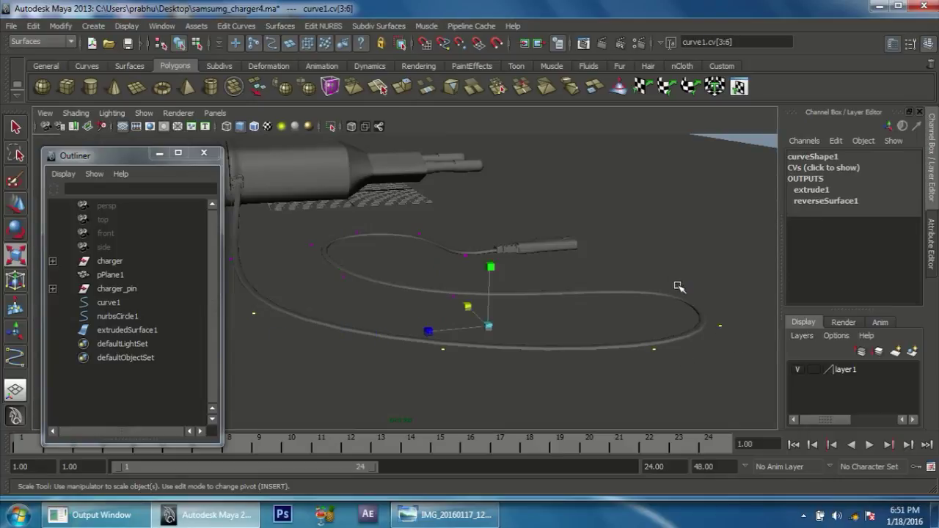
left_click_drag(374, 269, 446, 289, "shift")
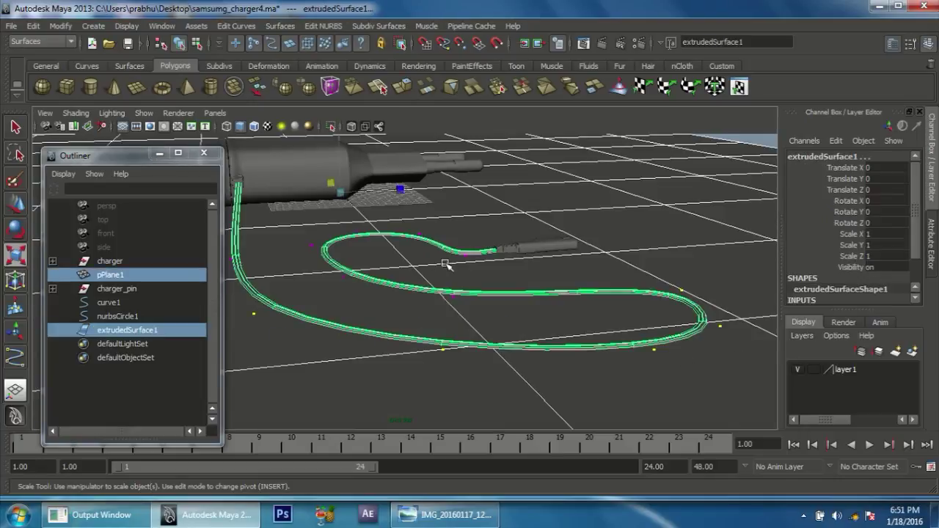
mouse_move(341, 273)
left_mouse_down("shift")
mouse_move(317, 250)
mouse_move(364, 224)
left_mouse_up("shift")
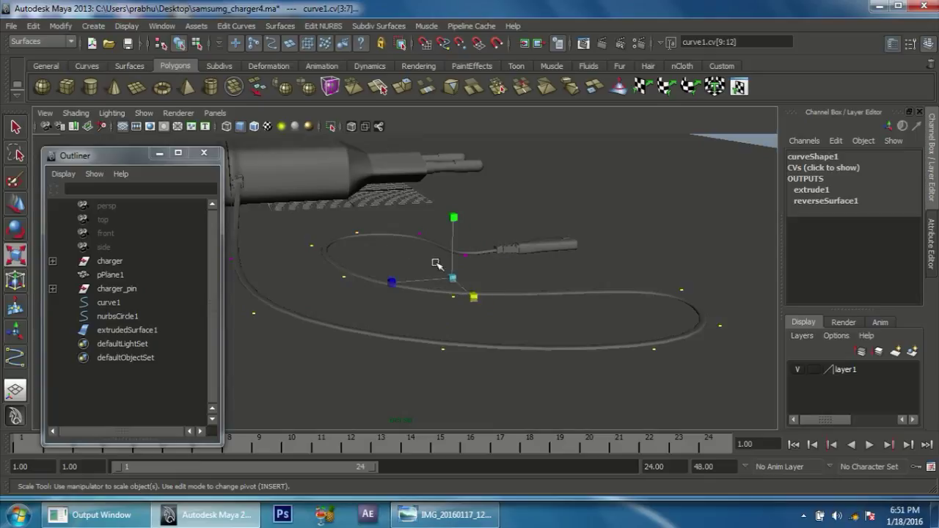
left_click_drag(437, 263, 571, 391, "alt")
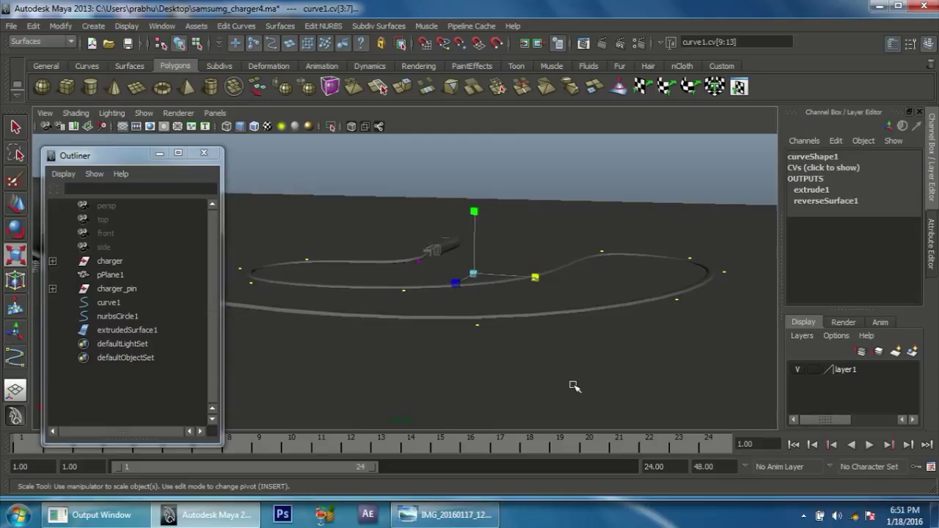
Move the selected CVs up in Y from the side view.
key("w")
key("space")
left_click_drag(540, 367, 609, 380)
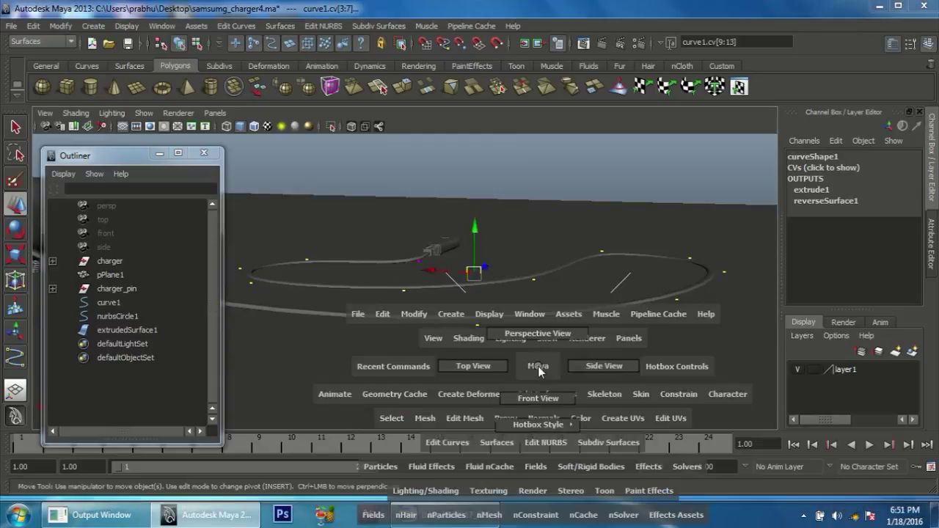
right_click_drag(633, 363, 419, 346, "alt")
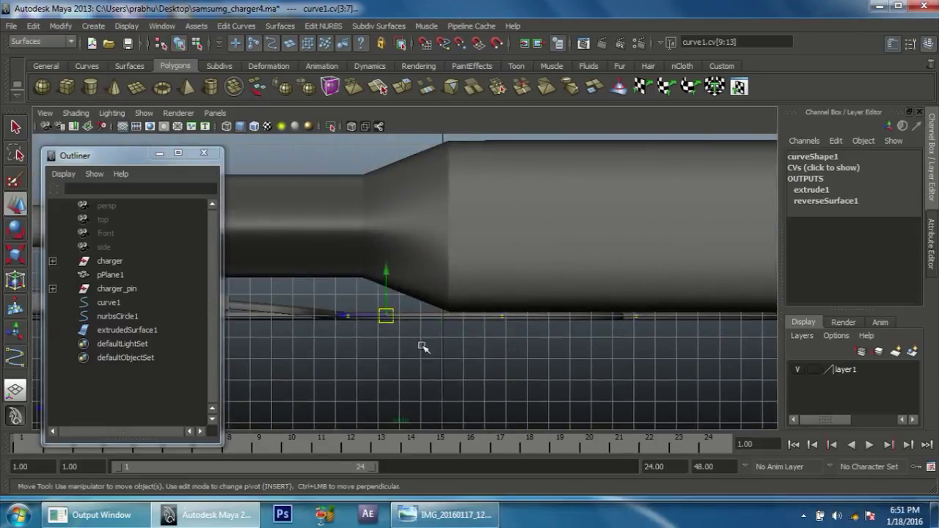
middle_click_drag(419, 346, 577, 360, "alt")
scroll(564, 285, "up", 3)
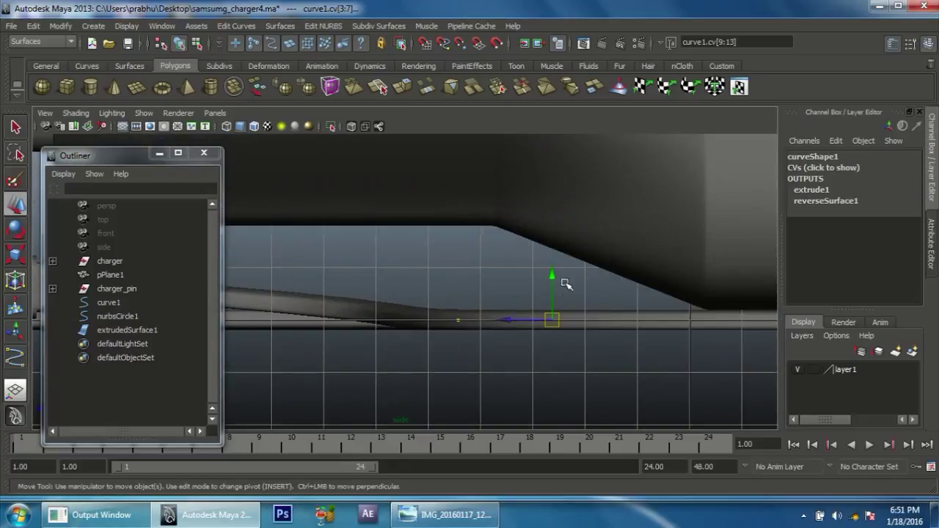
left_click_drag(552, 275, 552, 264)
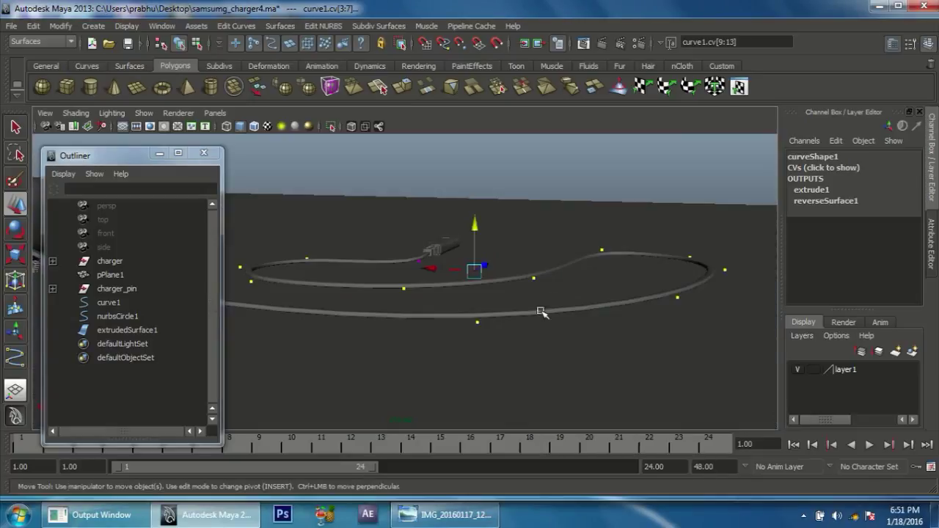
Fine-tune the CVs' height in perspective, then return to object selection.
mouse_move(541, 311)
left_mouse_down("alt")
mouse_move(555, 319)
mouse_move(488, 281)
left_mouse_up("alt")
left_click_drag(481, 217, 480, 213)
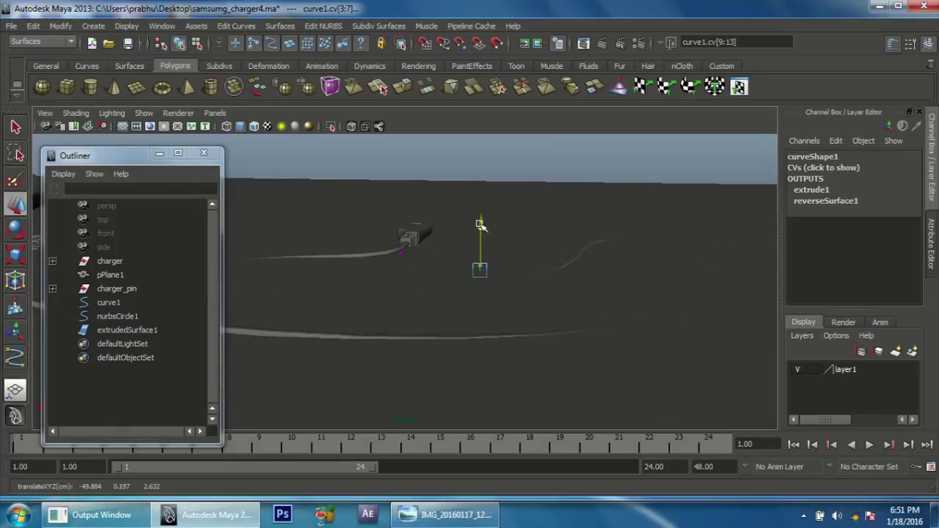
left_click_drag(515, 249, 570, 240, "alt")
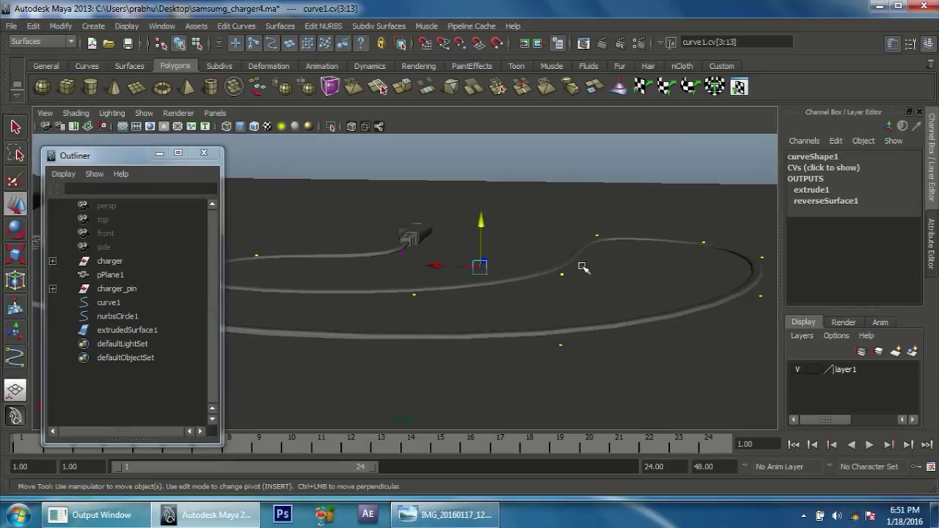
left_click_drag(480, 223, 487, 220)
mouse_move(503, 304)
left_mouse_down("alt")
mouse_move(476, 281)
mouse_move(604, 350)
mouse_move(579, 329)
mouse_move(336, 308)
mouse_move(493, 284)
left_mouse_up("alt")
right_click_drag(499, 255, 562, 237)
left_click(425, 274)
Delete the construction history of the extruded cable surface, extrudedSurface1.
left_click_drag(425, 275, 429, 313, "alt")
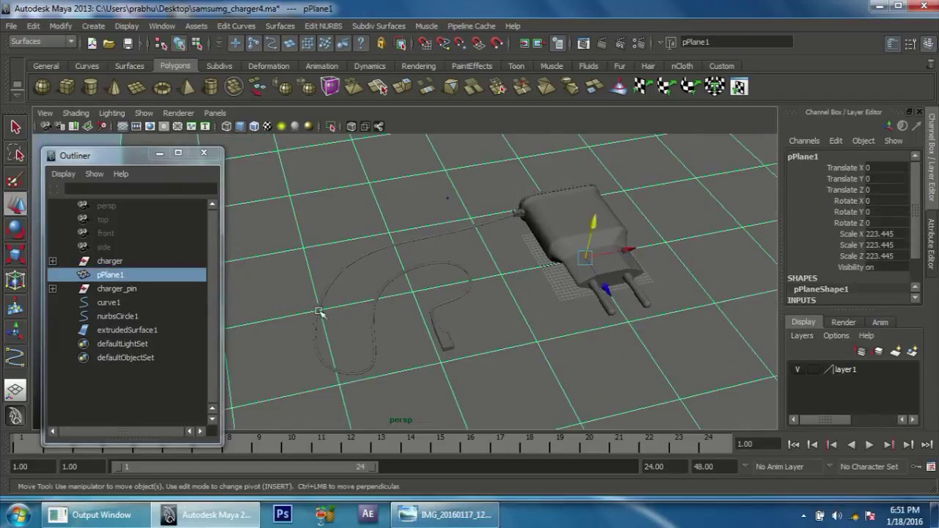
left_click(127, 330)
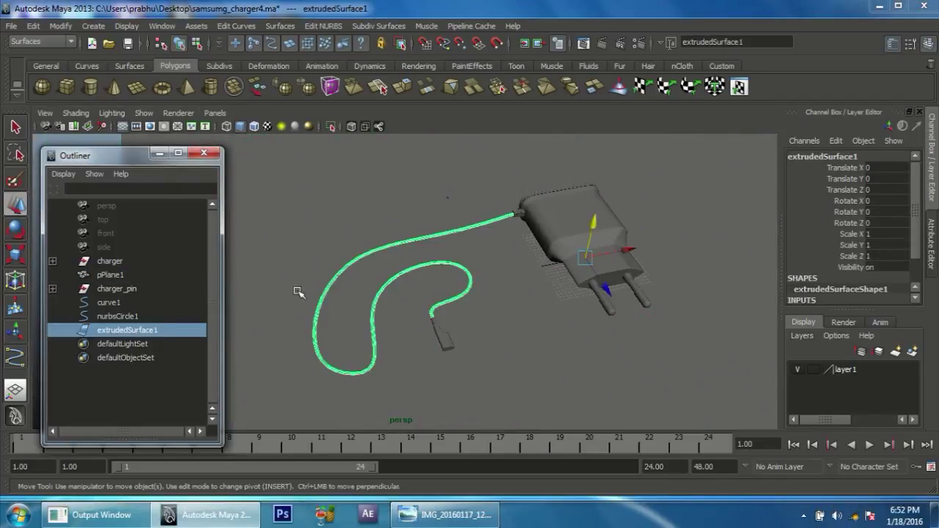
left_click(33, 26)
mouse_move(69, 289)
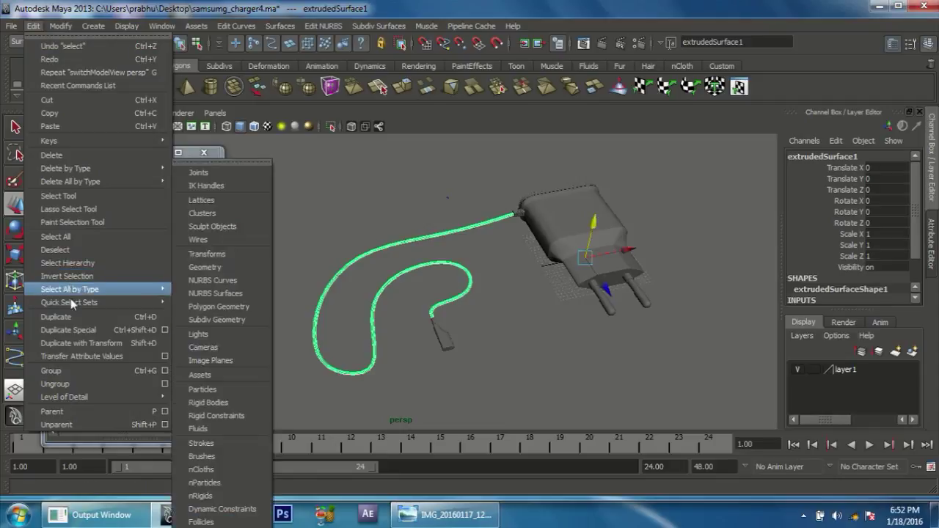
mouse_move(66, 168)
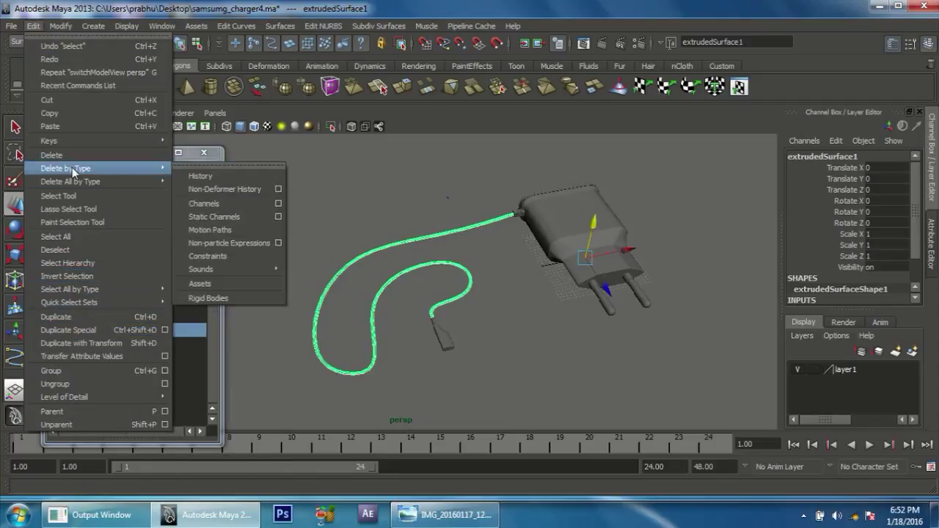
left_click(193, 176)
Delete the profile circle nurbsCircle1 and the path curve curve1.
left_click(121, 316)
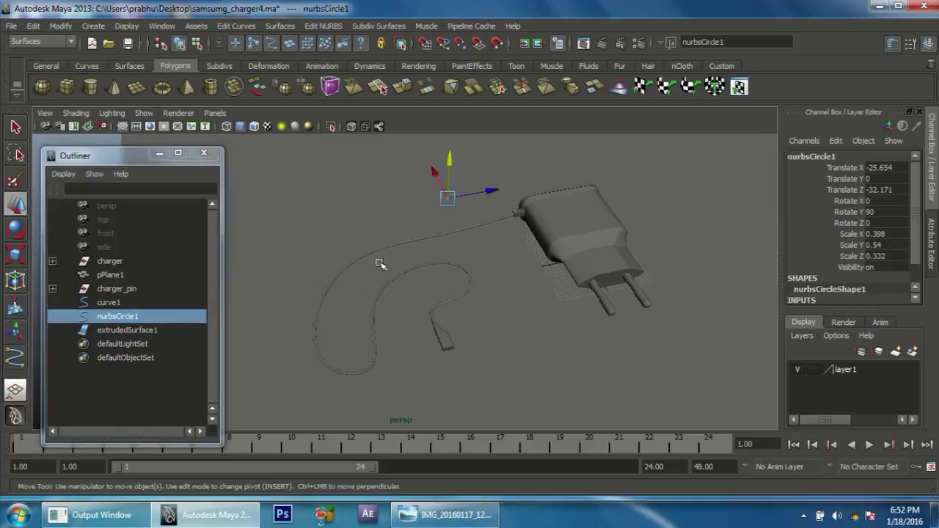
scroll(474, 242, "up", 2)
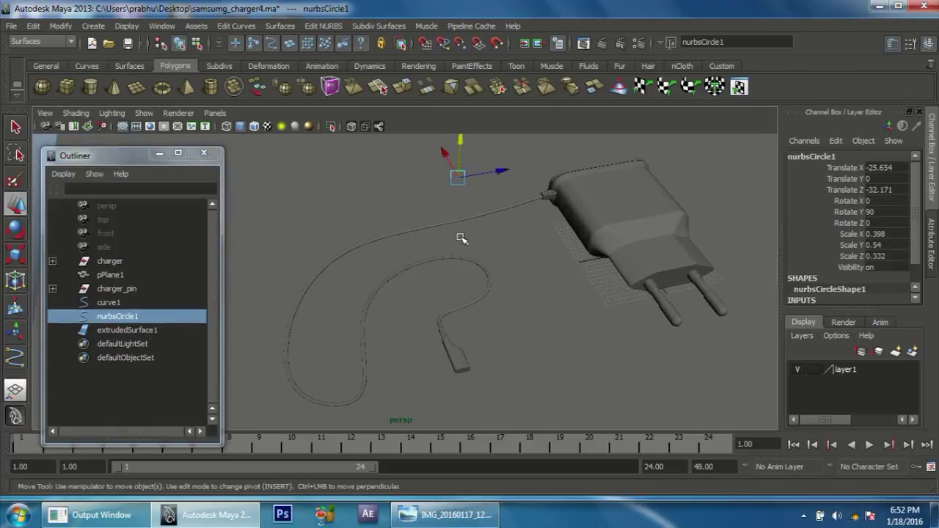
key("Delete")
left_click(108, 302)
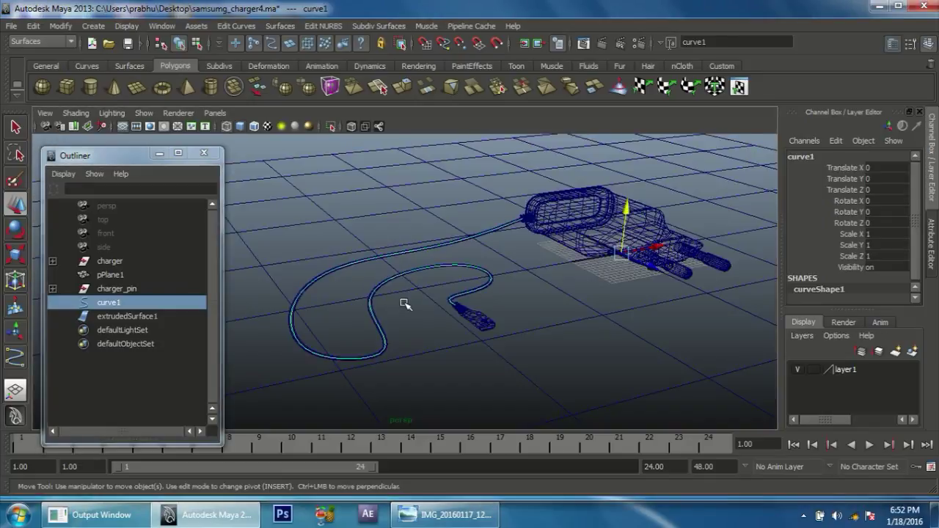
left_click(173, 318)
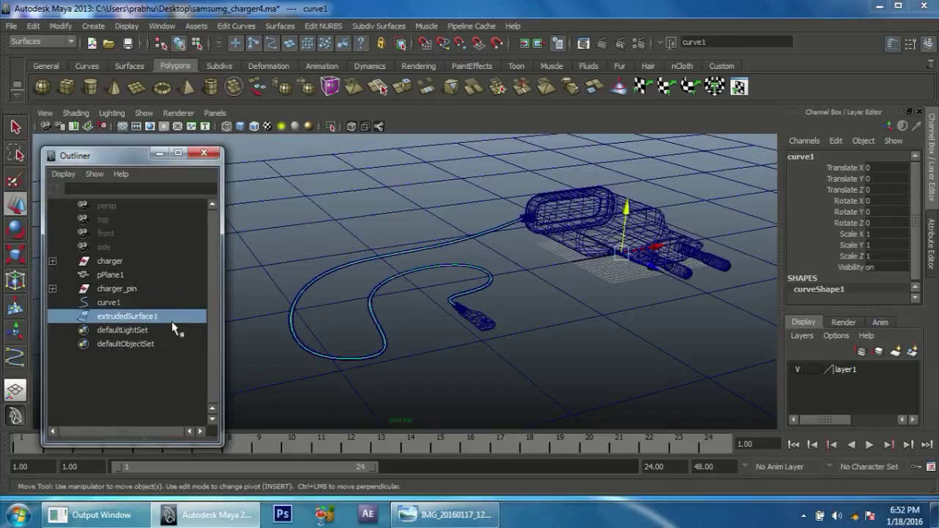
left_click(110, 303)
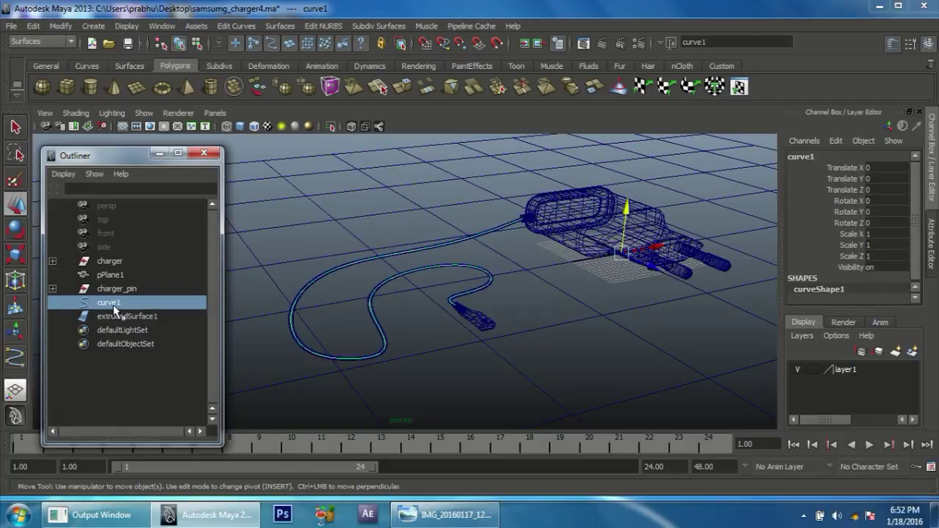
left_click(158, 318)
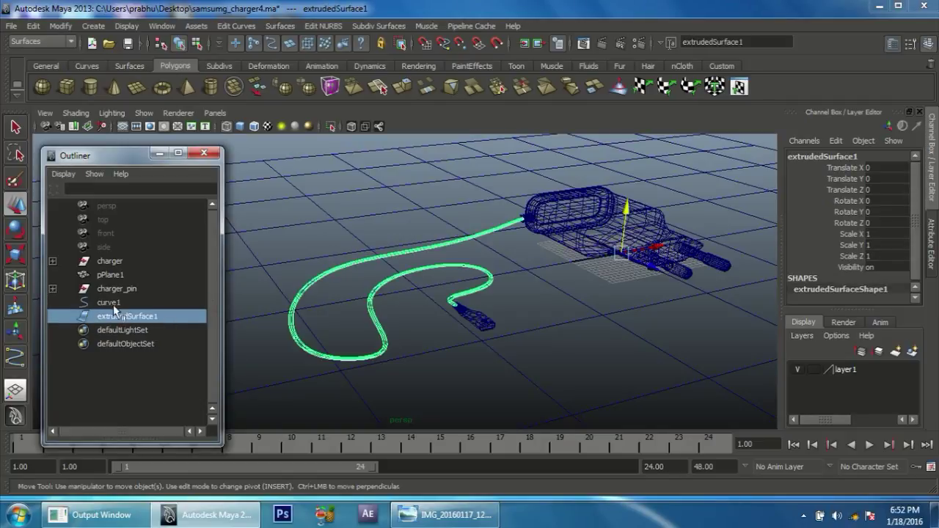
left_click(110, 304)
key("Delete")
Inspect the smooth-shaded cable from several angles and compare it with the connector reference photo.
mouse_move(447, 294)
left_mouse_down("alt")
mouse_move(432, 326)
mouse_move(551, 342)
mouse_move(537, 295)
mouse_move(458, 312)
mouse_move(470, 316)
left_mouse_up("alt")
key("5")
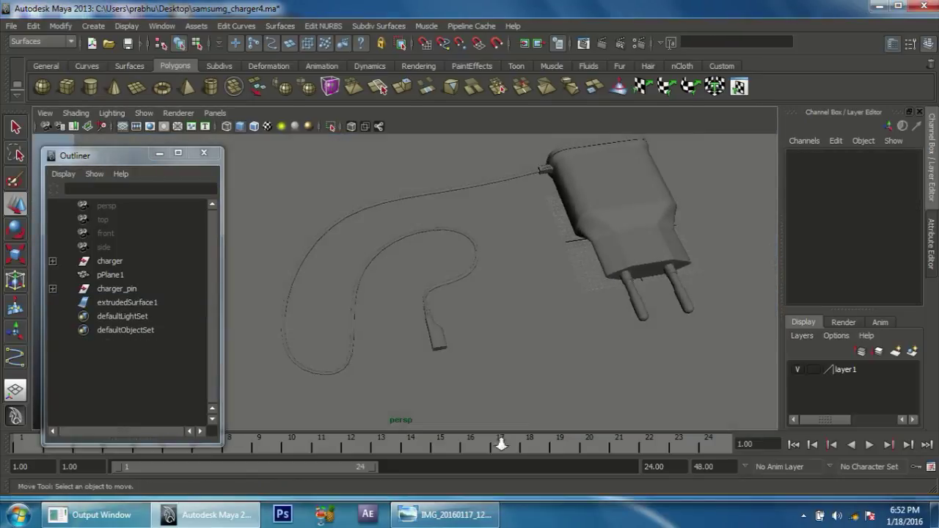
mouse_move(470, 315)
right_mouse_down("alt")
mouse_move(549, 337)
mouse_move(363, 286)
right_mouse_up("alt")
mouse_move(364, 287)
left_mouse_down("alt")
mouse_move(380, 357)
mouse_move(474, 342)
mouse_move(474, 308)
mouse_move(518, 335)
left_mouse_up("alt")
scroll(562, 367, "up", 3)
scroll(506, 334, "down", 3)
middle_click_drag(518, 336, 496, 297, "alt")
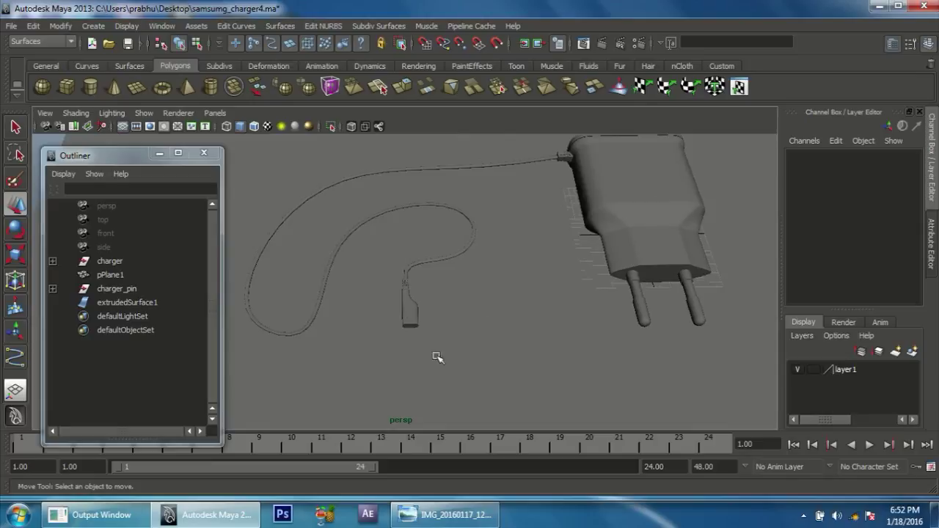
left_click(444, 514)
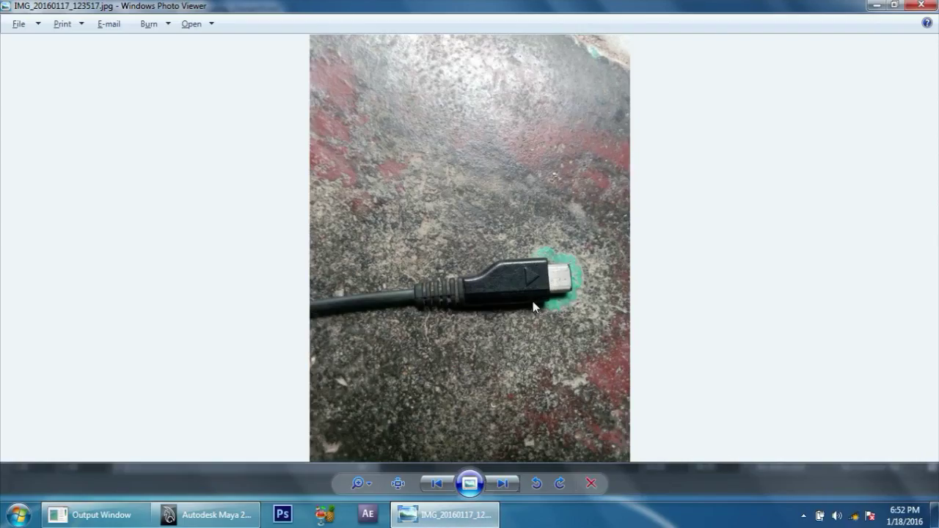
left_click(444, 514)
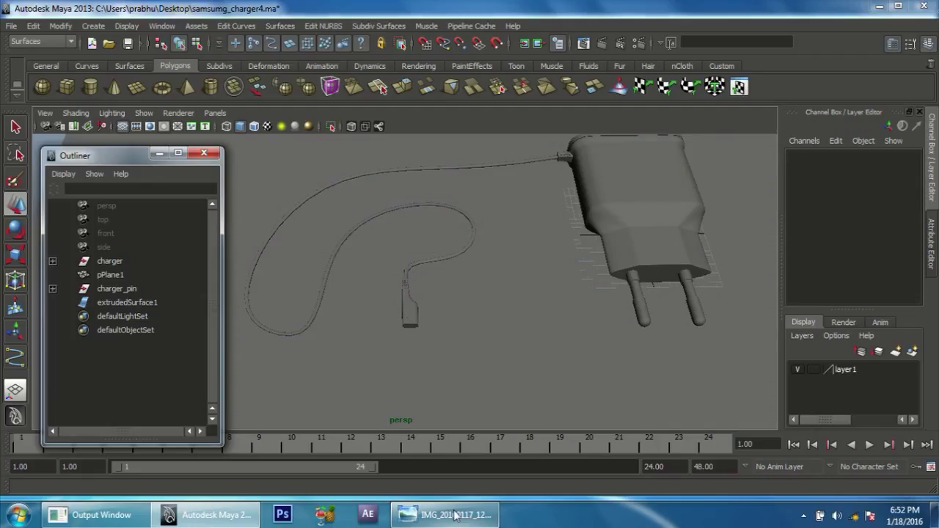
left_click_drag(444, 367, 448, 342, "alt")
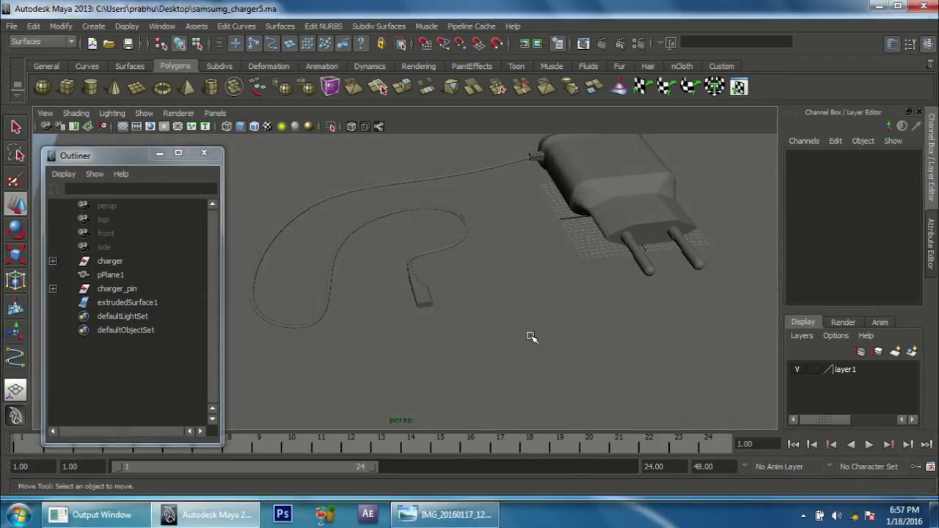
Create a NURBS circle in the front view and shift it left along X.
key("space")
left_click_drag(532, 337, 644, 346)
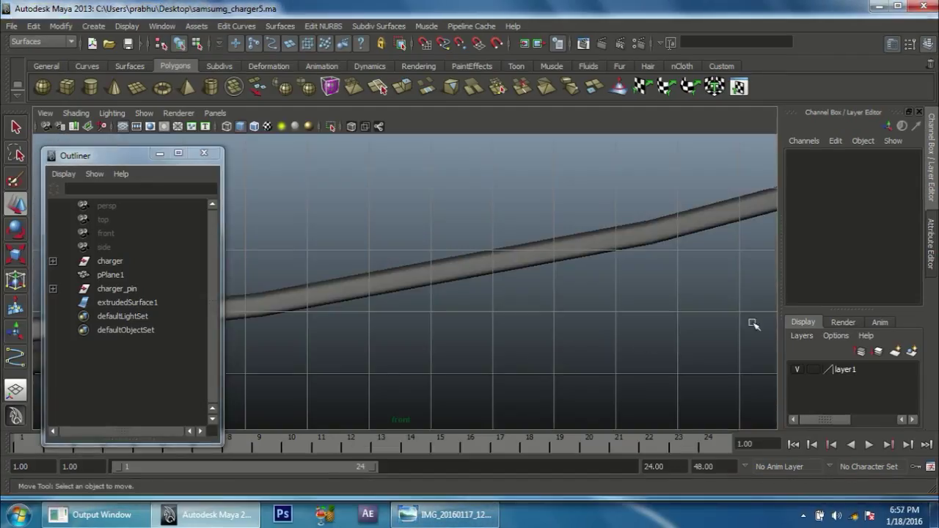
right_click_drag(482, 330, 550, 350, "alt")
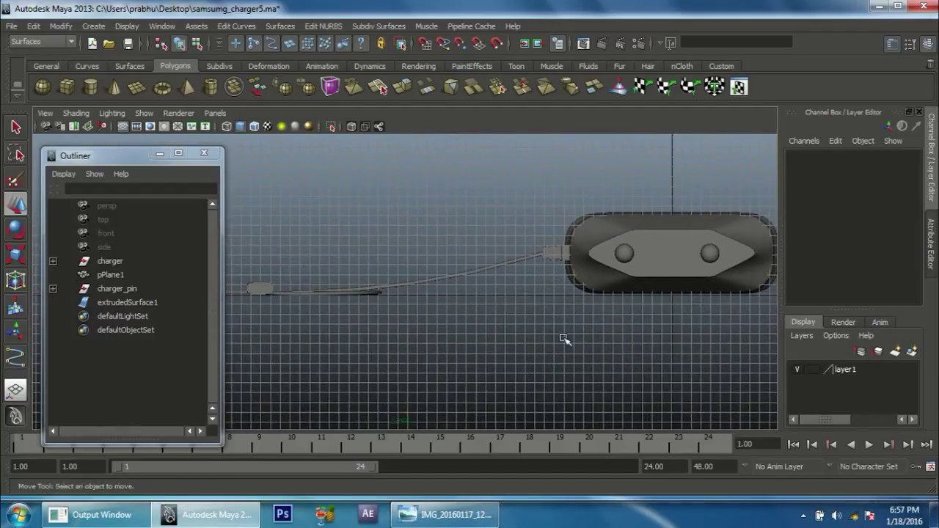
left_click(94, 27)
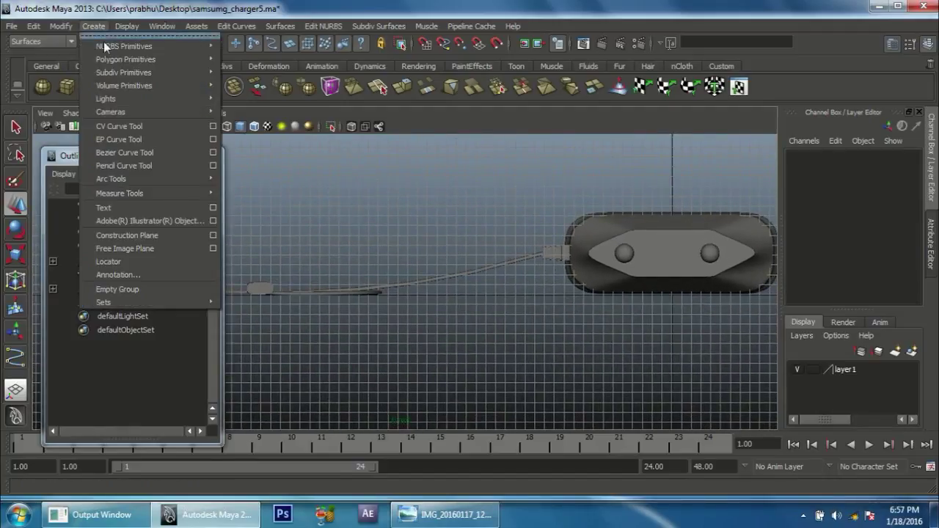
mouse_move(124, 46)
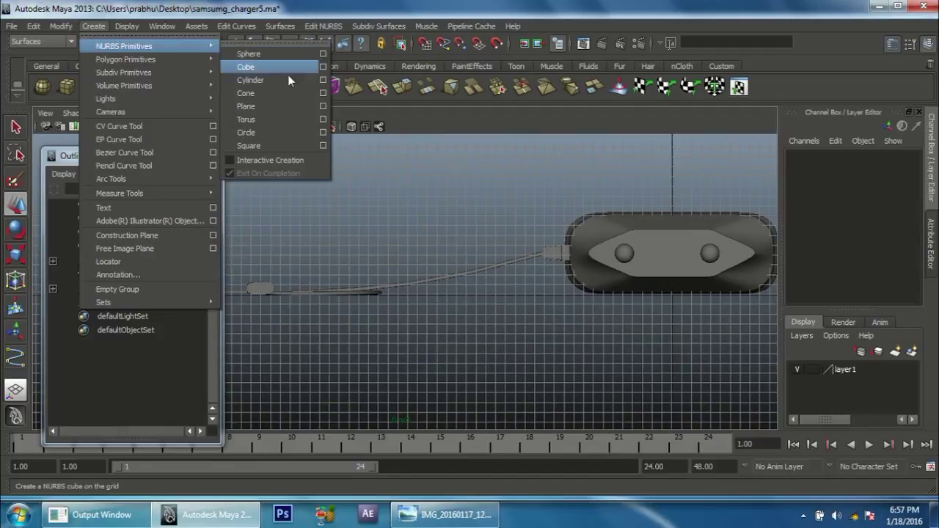
left_click(256, 138)
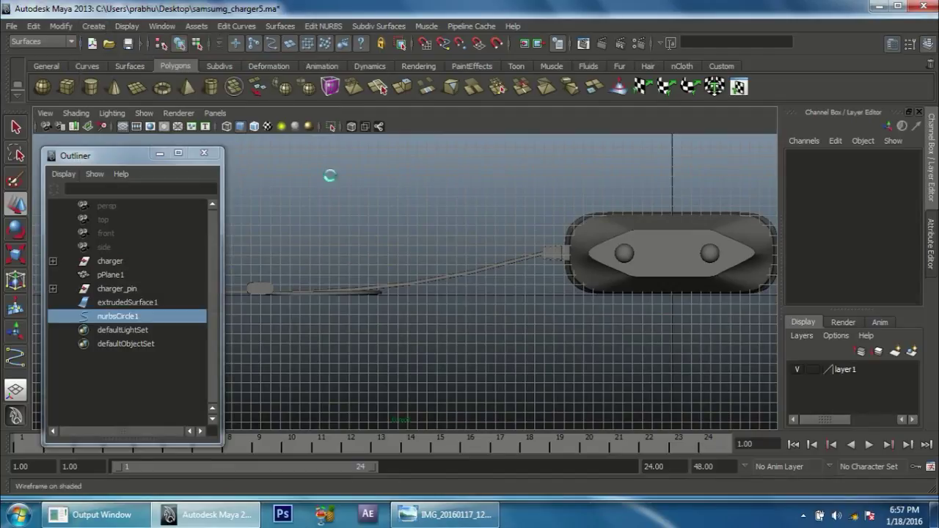
key("w")
scroll(444, 195, "down", 2)
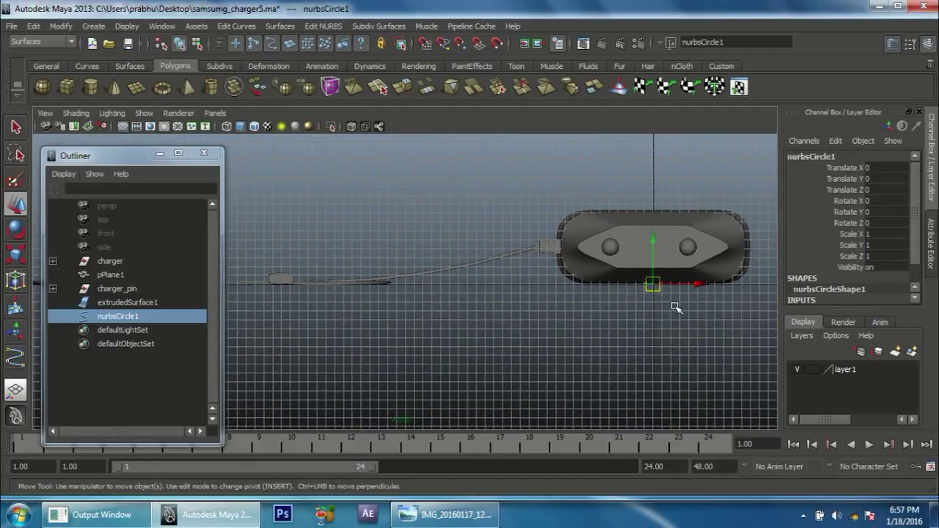
left_click_drag(702, 286, 529, 285)
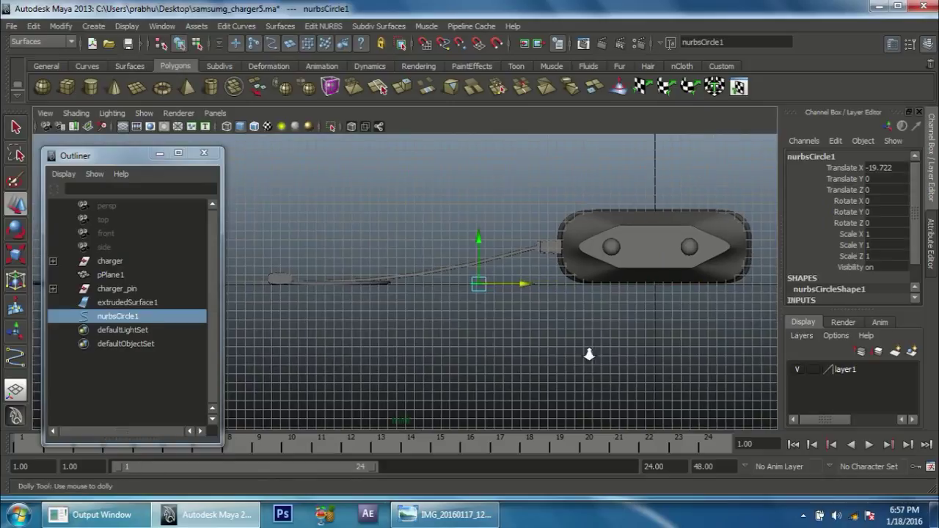
scroll(587, 349, "up", 1)
Rotate the circle to 90° on X and move it to X -36.744, Y 3.388 near the cable end.
key("e")
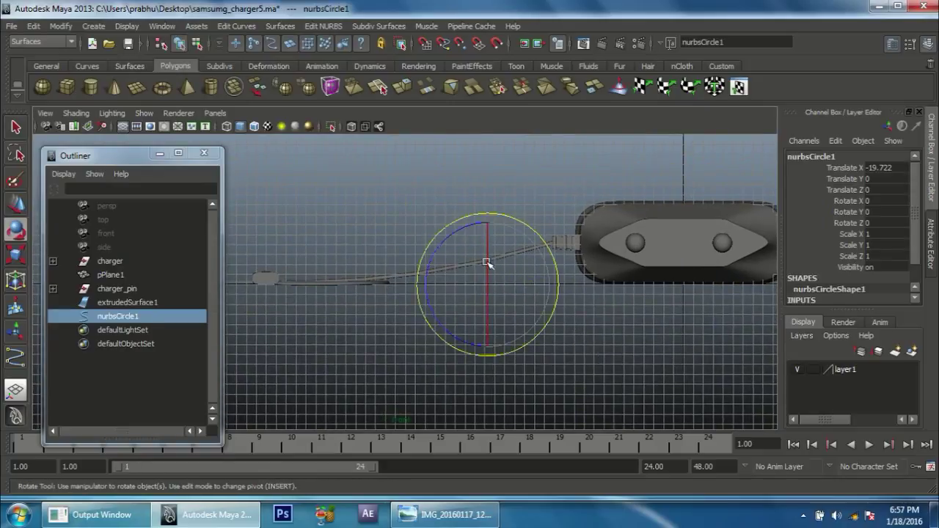
left_click_drag(487, 262, 780, 249)
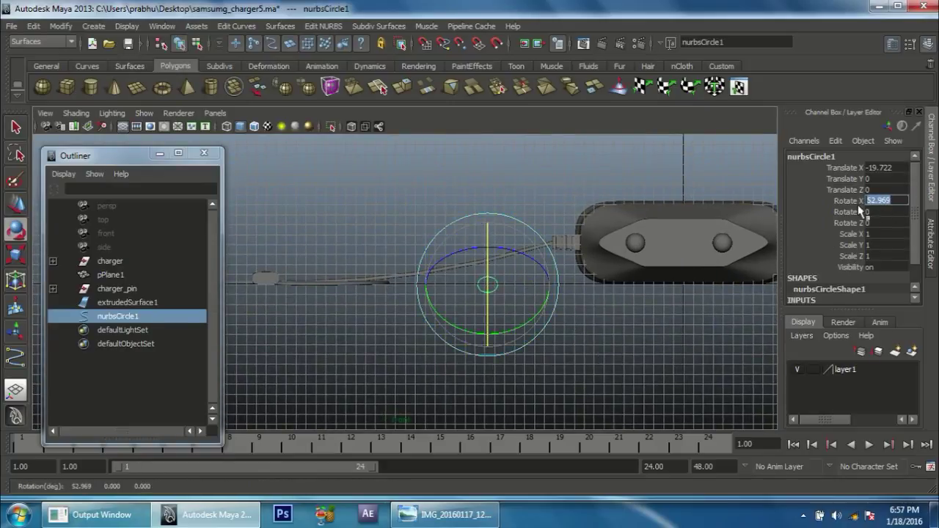
key("Return")
mouse_move(484, 301)
left_mouse_down("alt")
mouse_move(556, 308)
mouse_move(335, 252)
left_mouse_up("alt")
key("w")
mouse_move(335, 251)
middle_mouse_down("alt")
mouse_move(550, 279)
mouse_move(611, 331)
mouse_move(587, 316)
middle_mouse_up("alt")
left_click_drag(429, 233, 421, 230)
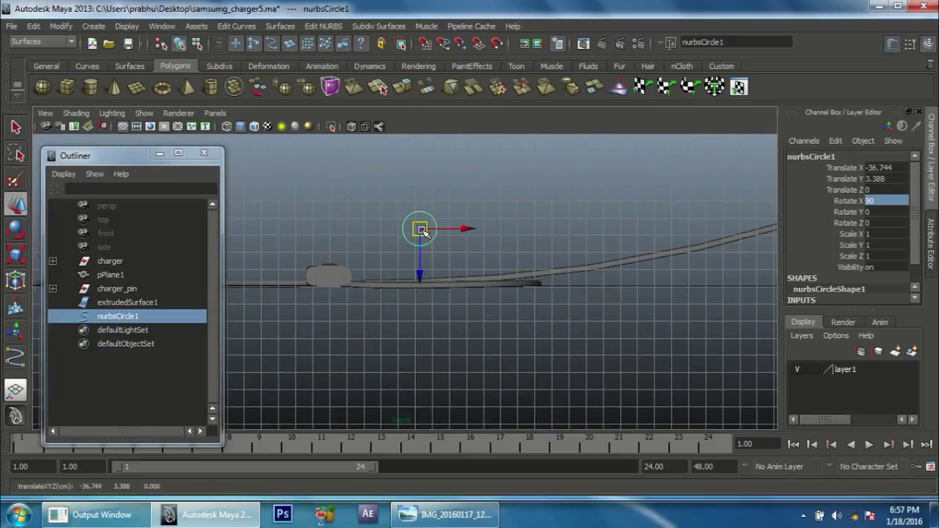
right_click_drag(431, 213, 361, 212)
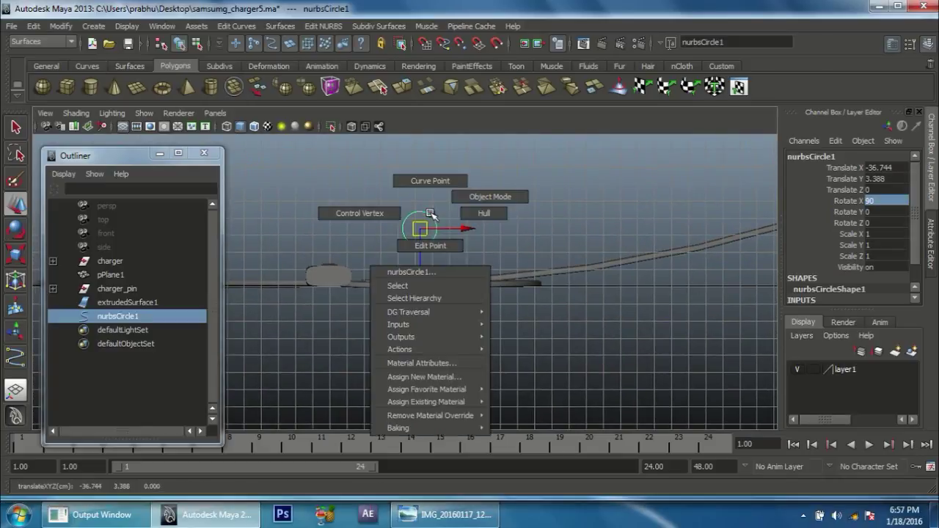
Scale the circle's lower control vertices flat and raise them upward.
scroll(460, 260, "up", 2)
left_click_drag(402, 217, 499, 256)
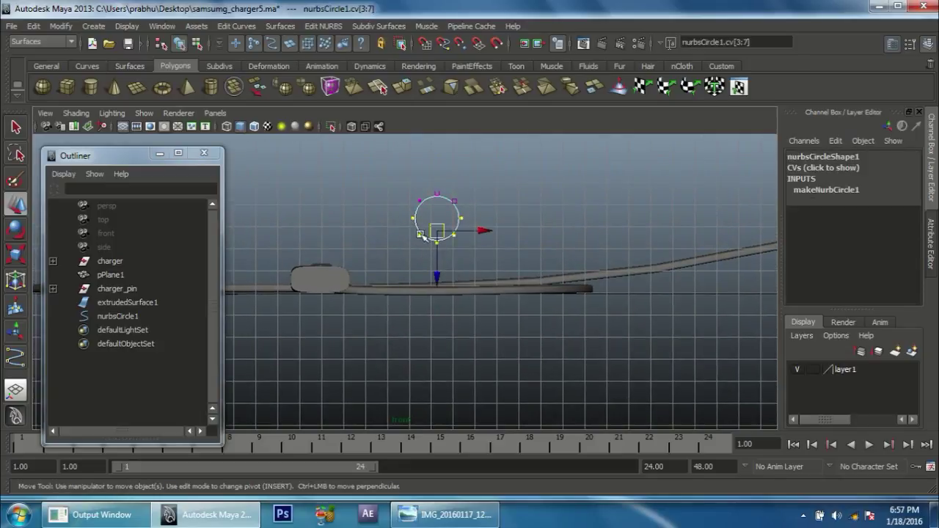
key("r")
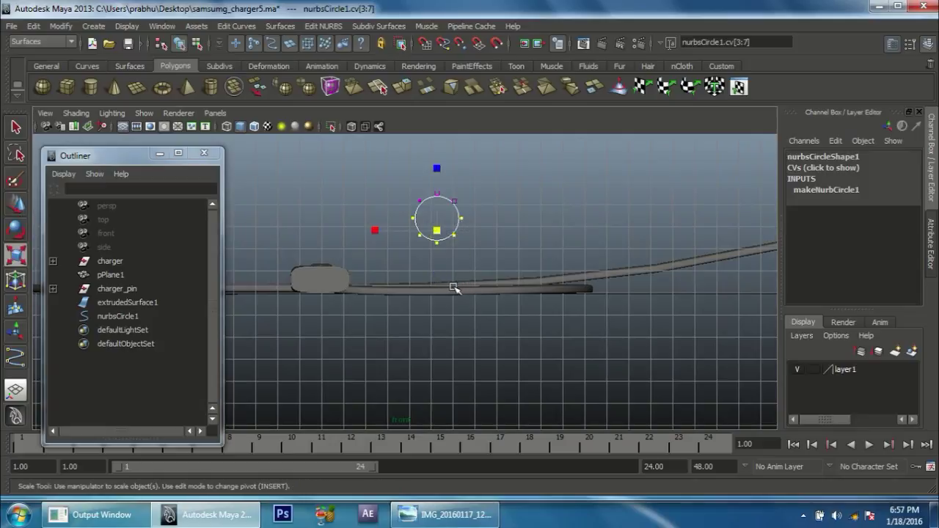
left_click_drag(441, 188, 438, 212)
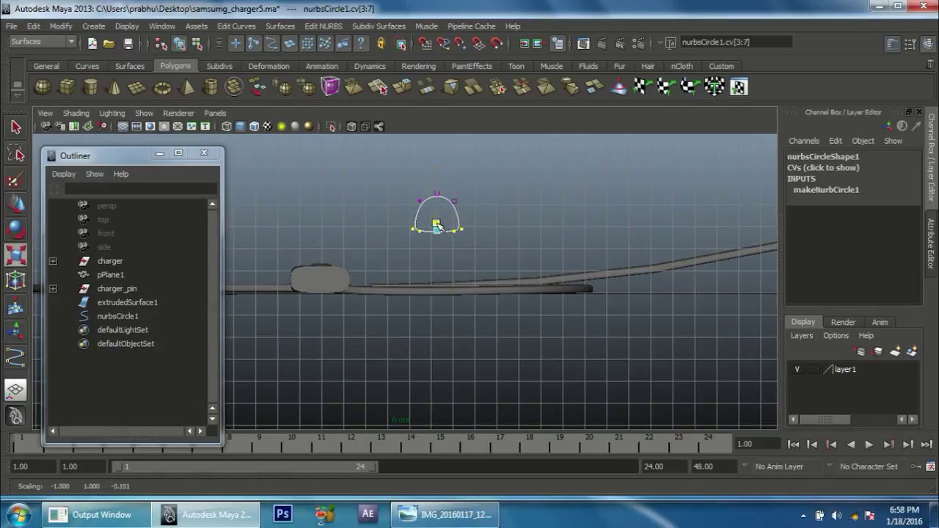
right_click_drag(437, 228, 486, 270, "alt")
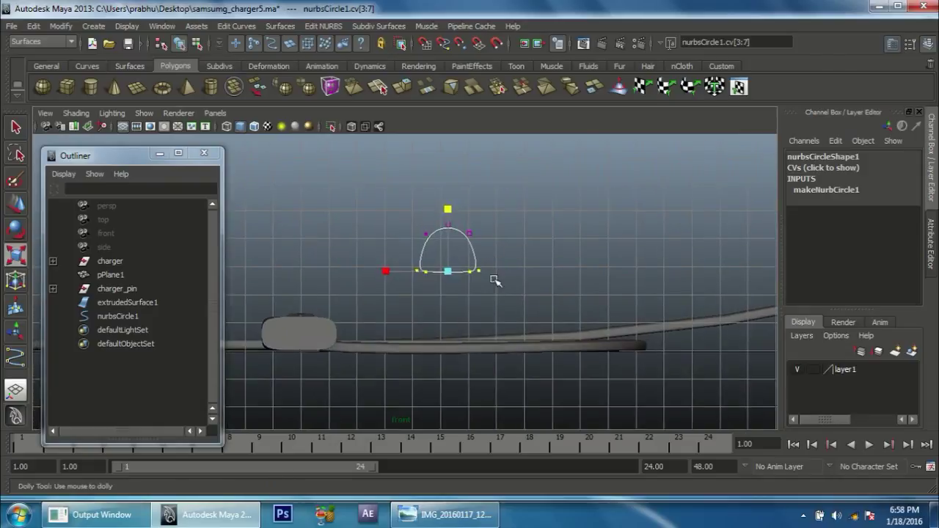
key("w")
left_click_drag(451, 304, 447, 277)
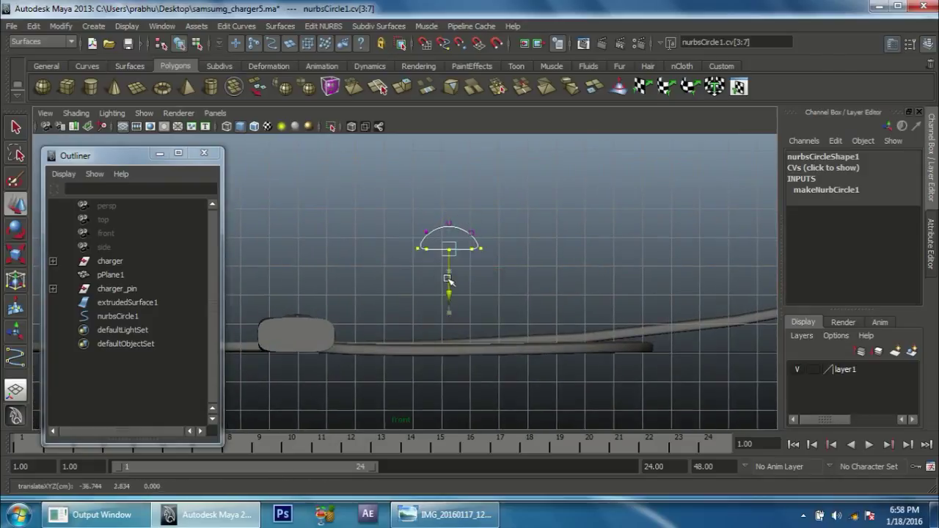
mouse_move(524, 306)
right_mouse_down("alt")
mouse_move(579, 324)
mouse_move(566, 300)
right_mouse_up("alt")
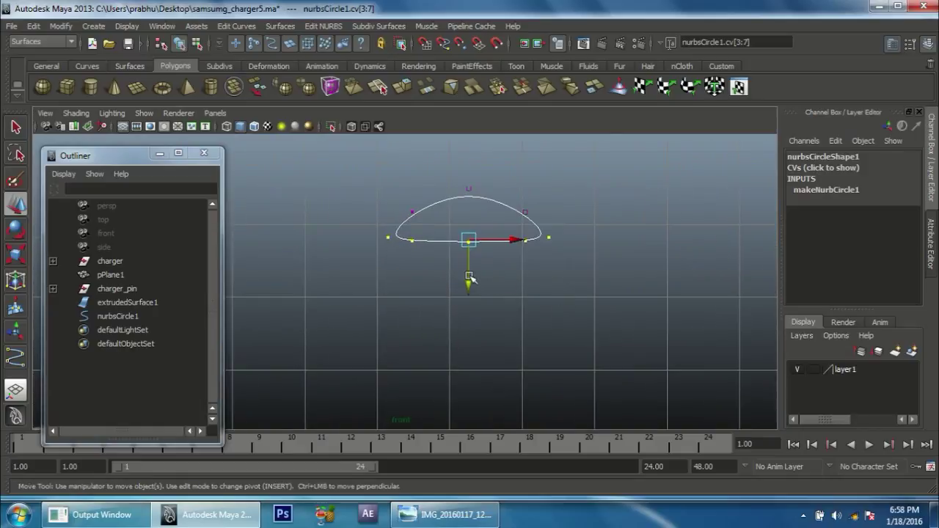
left_click_drag(471, 279, 468, 287)
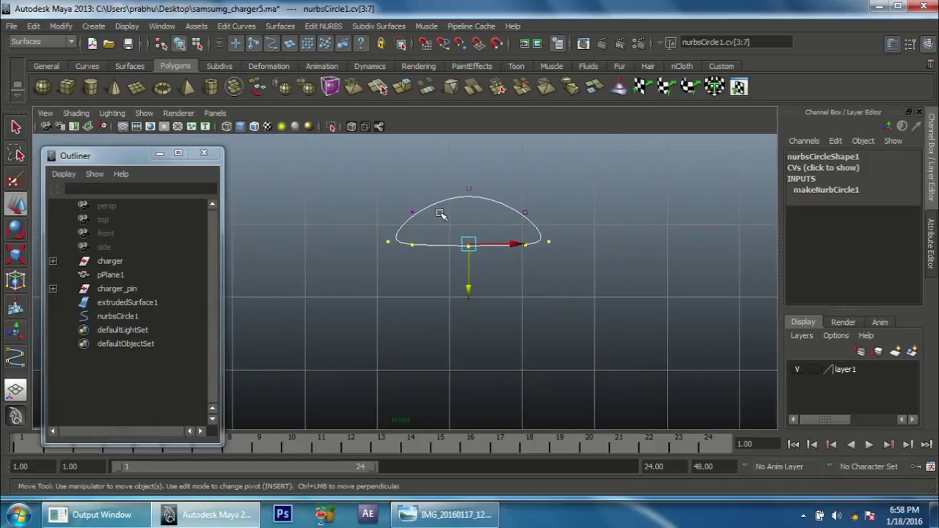
Scale the top control vertices together to flatten the curve's top.
left_click_drag(545, 224, 404, 183)
key("r")
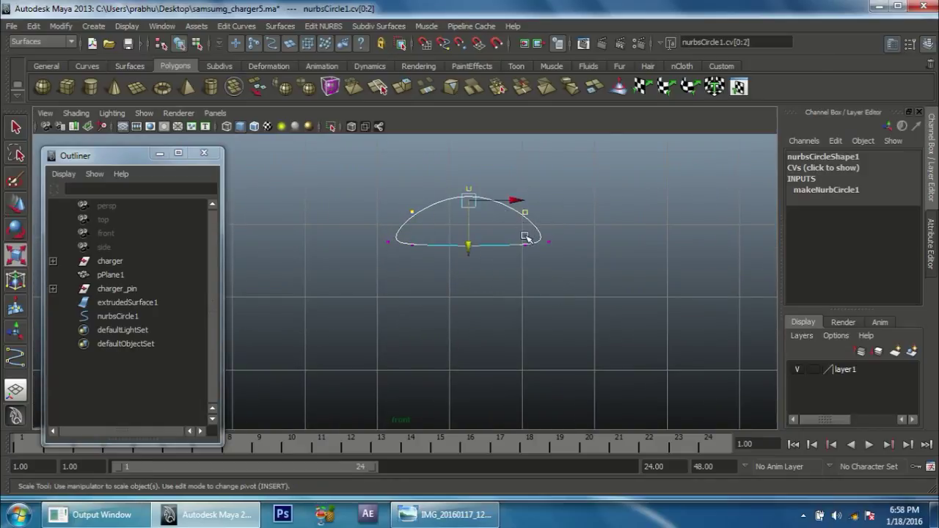
left_click_drag(469, 262, 469, 205)
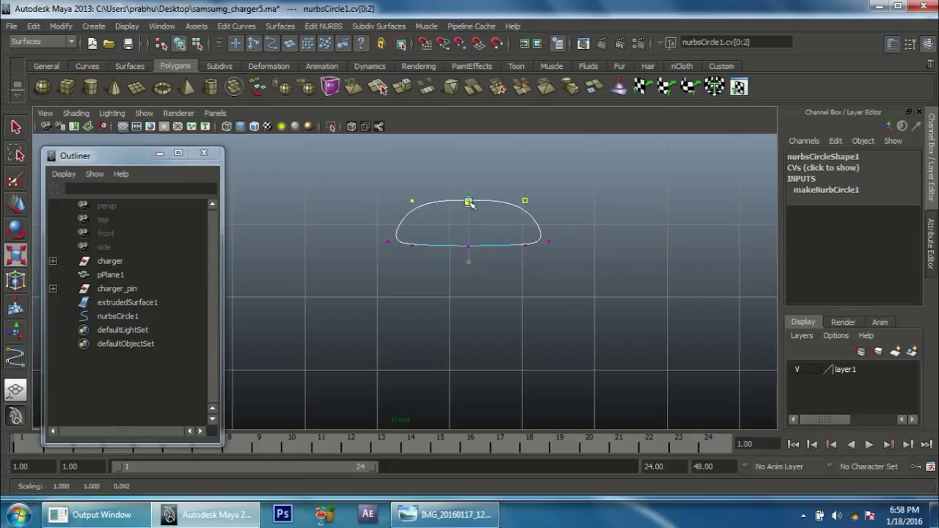
scroll(658, 283, "up", 1)
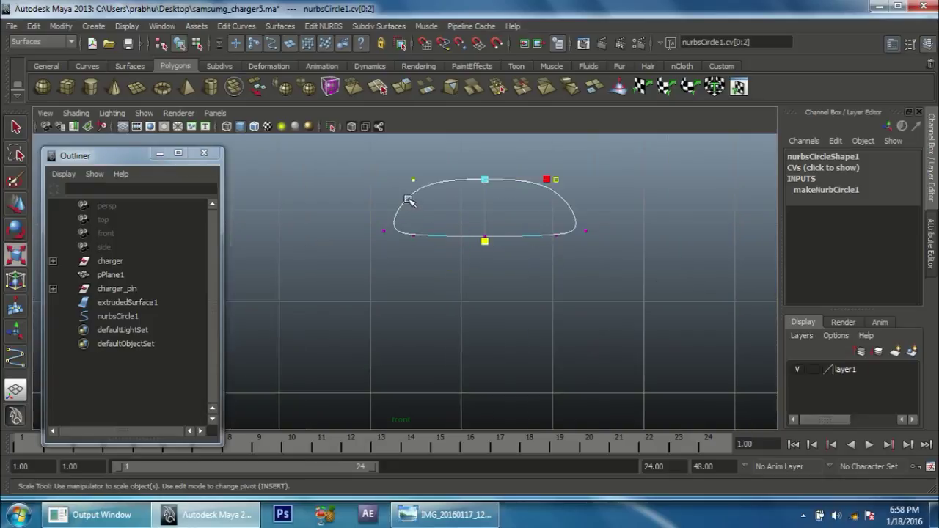
left_click(446, 198)
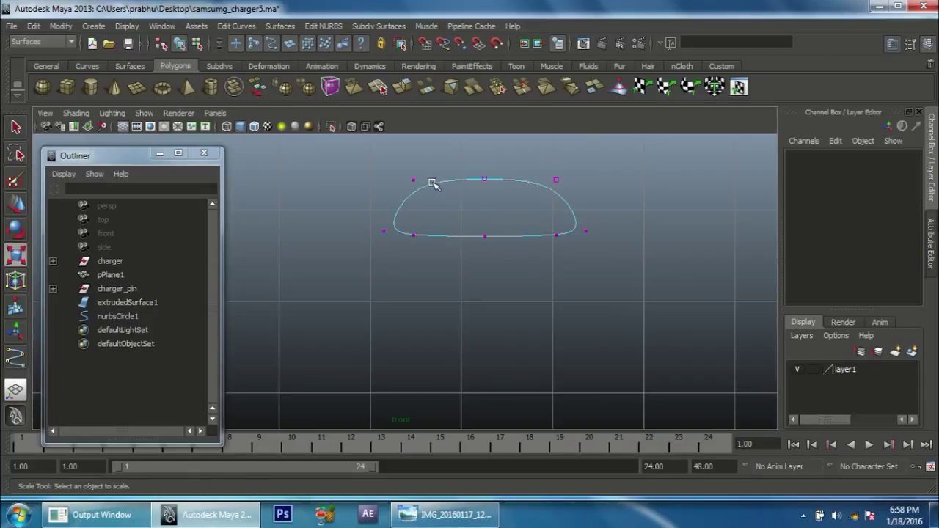
Mark four curve points along the profile's upper edge.
right_click_drag(433, 184, 434, 152)
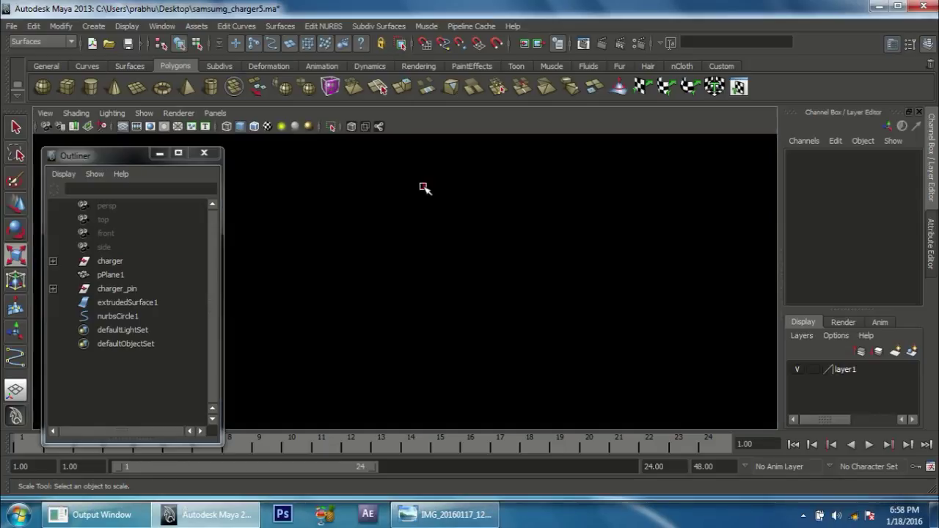
left_click(424, 187)
left_click(407, 197, "shift")
left_click(542, 186, "shift")
left_click(564, 200, "shift")
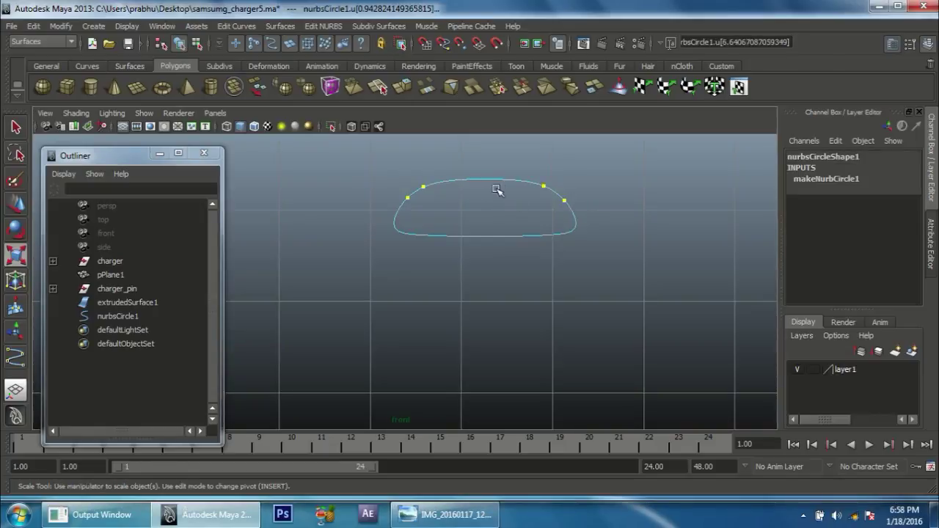
Insert knots at the four marked points and raise the upper-left and right control vertices.
left_click(233, 25)
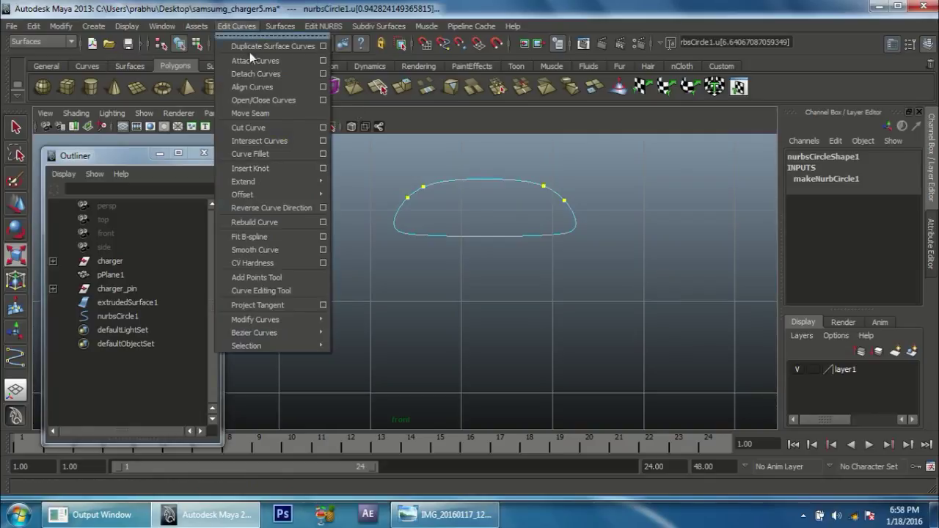
left_click(268, 168)
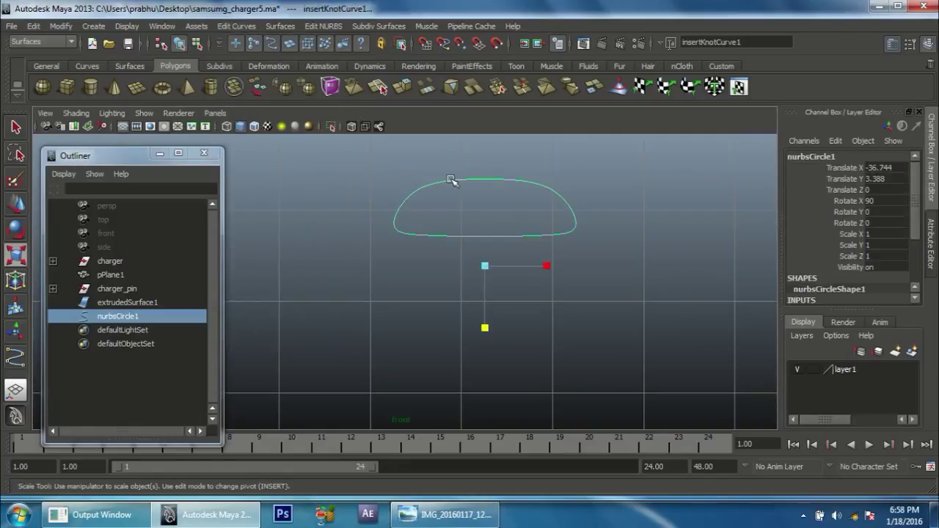
mouse_move(452, 180)
right_mouse_down()
mouse_move(427, 225)
mouse_move(446, 237)
right_mouse_up()
key("r")
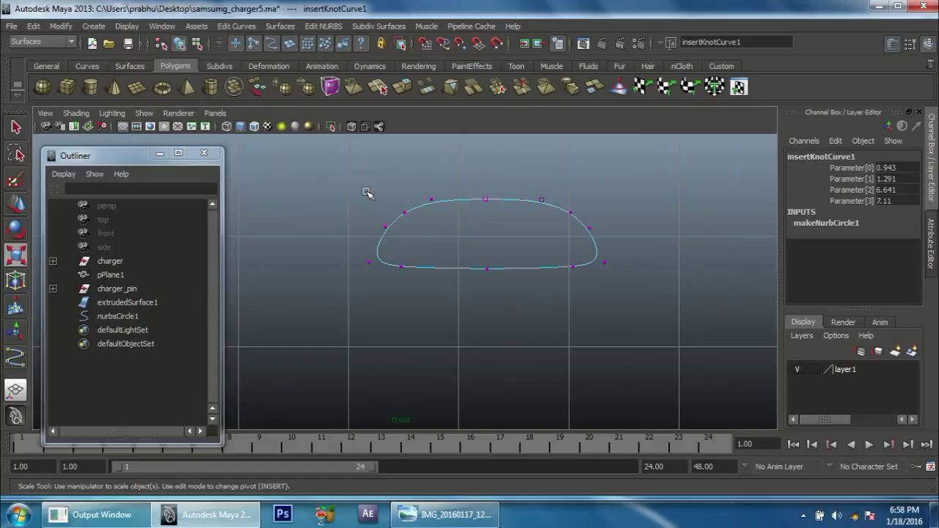
mouse_move(459, 240)
left_mouse_down()
mouse_move(380, 193)
mouse_move(413, 237)
left_mouse_up()
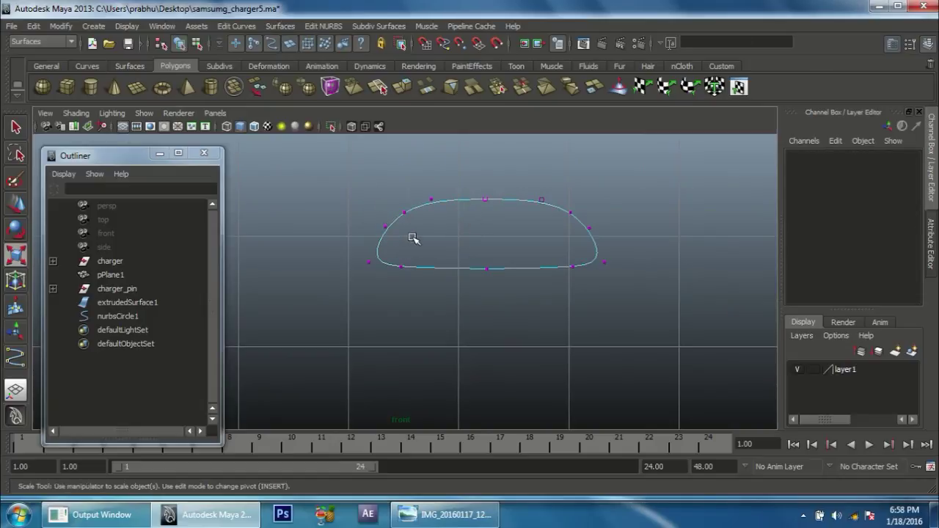
left_click(600, 234)
key("w")
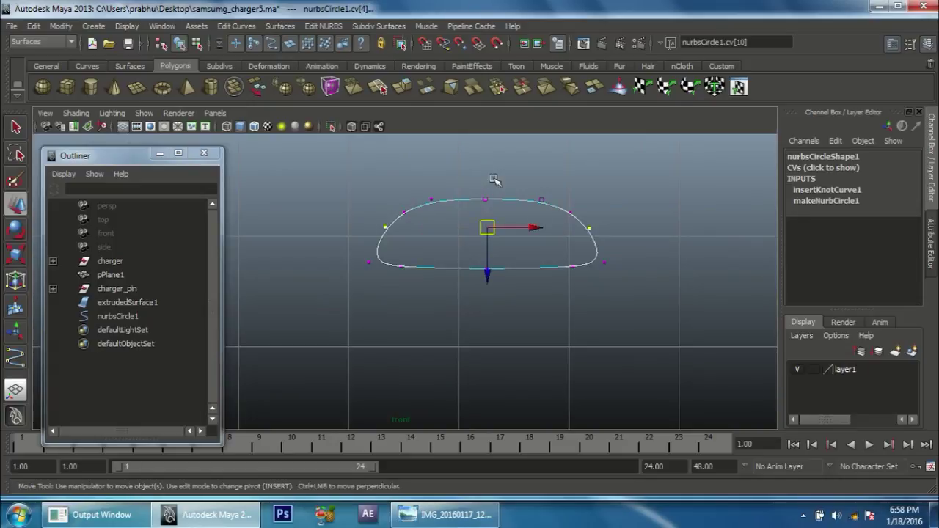
left_click_drag(487, 262, 486, 253)
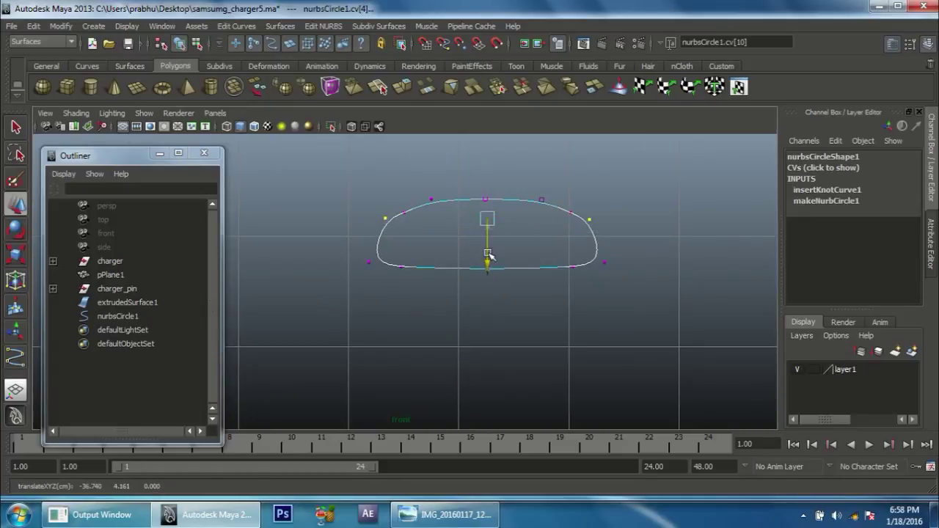
Widen the upper corner vertices and raise the two top vertices to flatten the top.
left_click(430, 199)
key("Left")
key("Left")
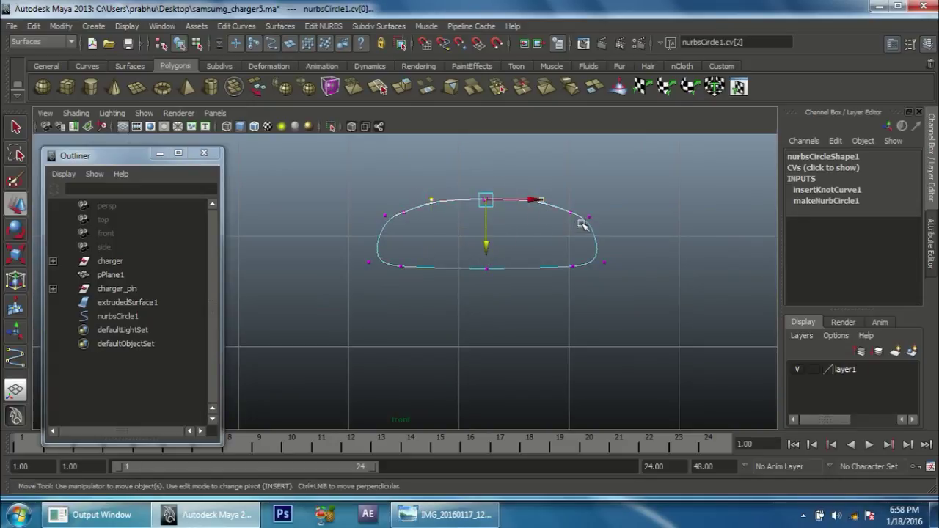
key("r")
left_click_drag(546, 202, 561, 203)
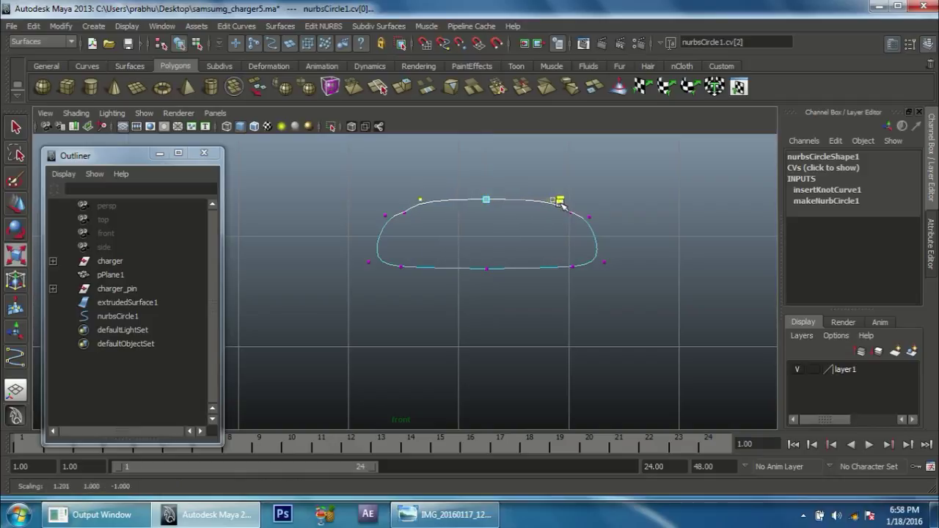
left_click(406, 214)
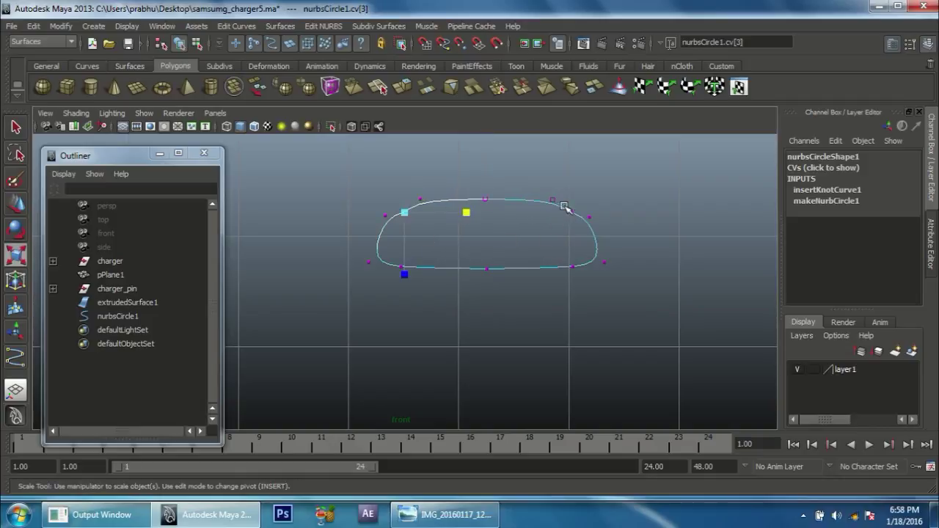
left_click(568, 212, "shift")
key("w")
left_click_drag(486, 256, 487, 247)
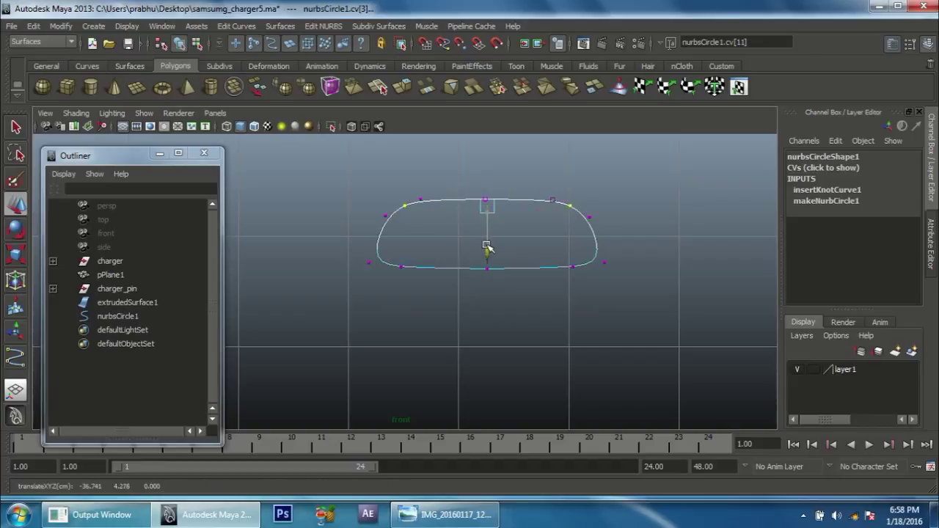
left_click(541, 248)
Scale the bottom control vertices outward to broaden the profile's flat base.
scroll(614, 259, "up", 1)
right_click_drag(458, 191, 496, 176)
left_click(485, 262)
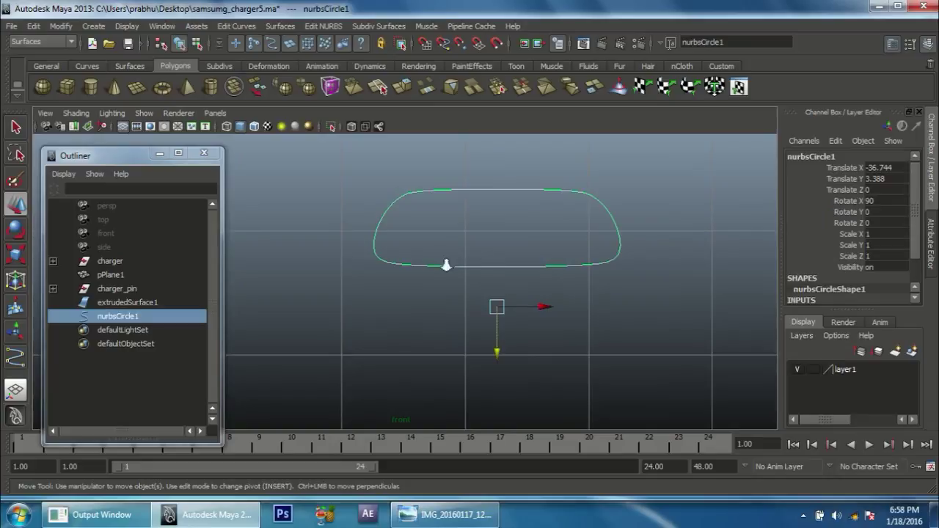
right_click_drag(402, 260, 325, 250)
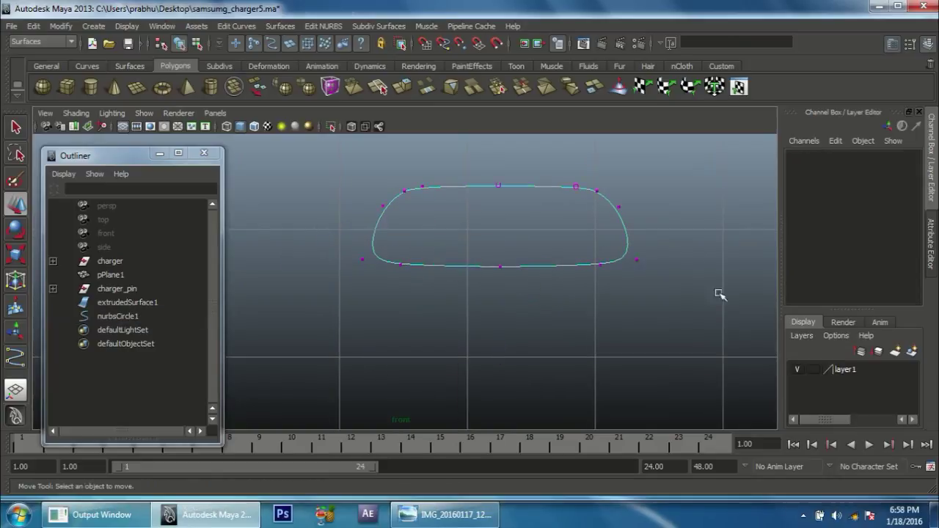
left_click_drag(719, 294, 345, 242)
key("r")
left_click_drag(503, 204, 499, 262)
scroll(387, 262, "up", 2)
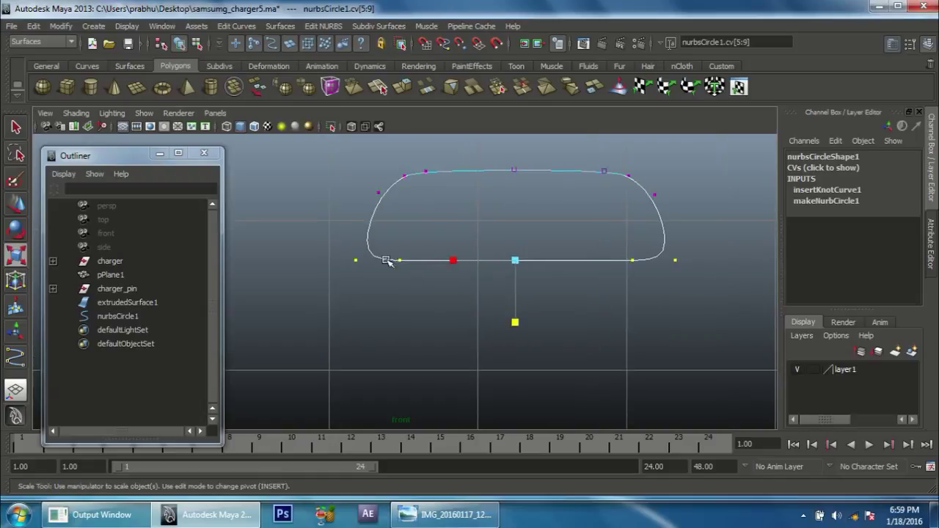
right_click_drag(667, 238, 696, 215)
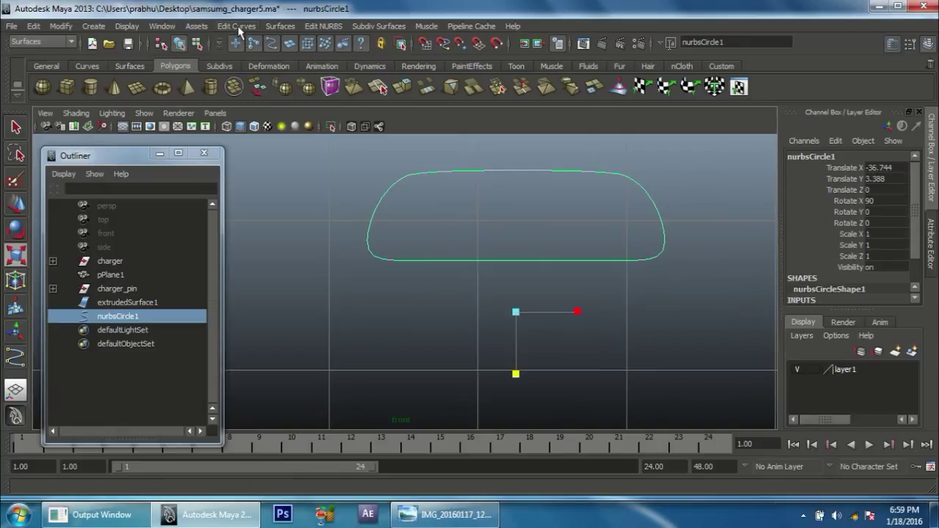
Mark two points on the curve's sides and insert knots there.
right_click(443, 217)
left_click(438, 202)
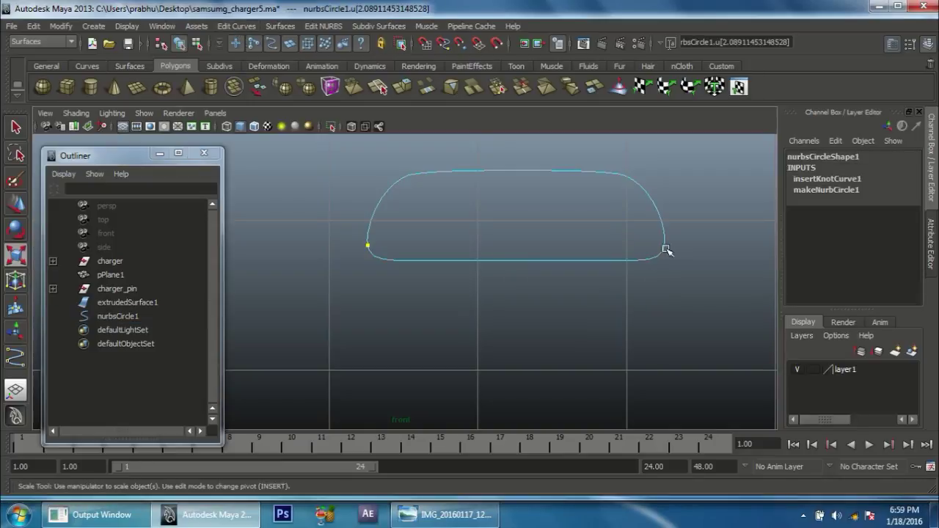
left_click(663, 247, "shift")
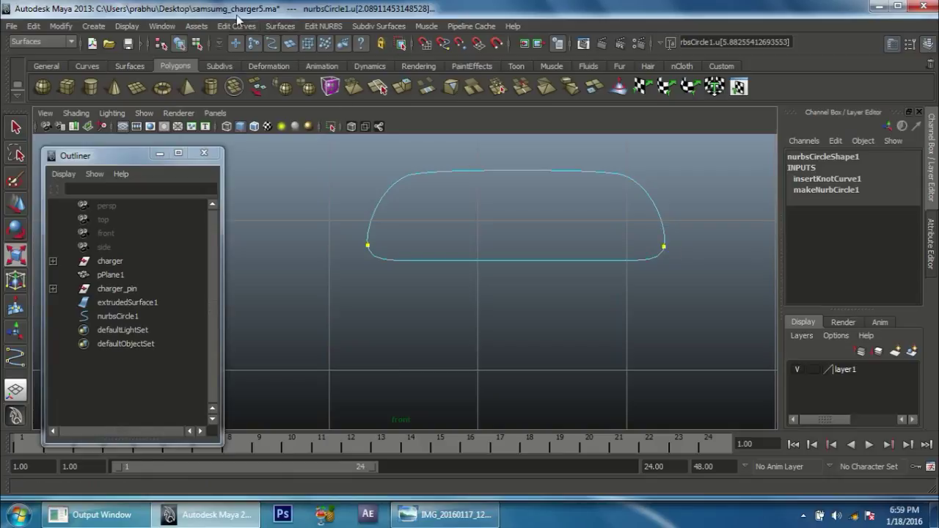
left_click(240, 26)
left_click(294, 168)
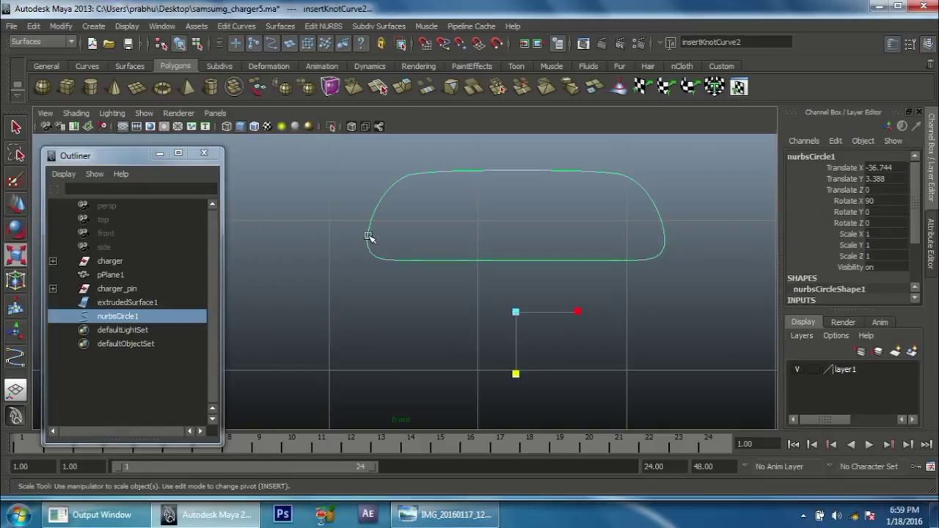
Scale the bottom and side control vertices flat in Y into a straight base.
right_click(369, 236)
right_click_drag(369, 236, 345, 230)
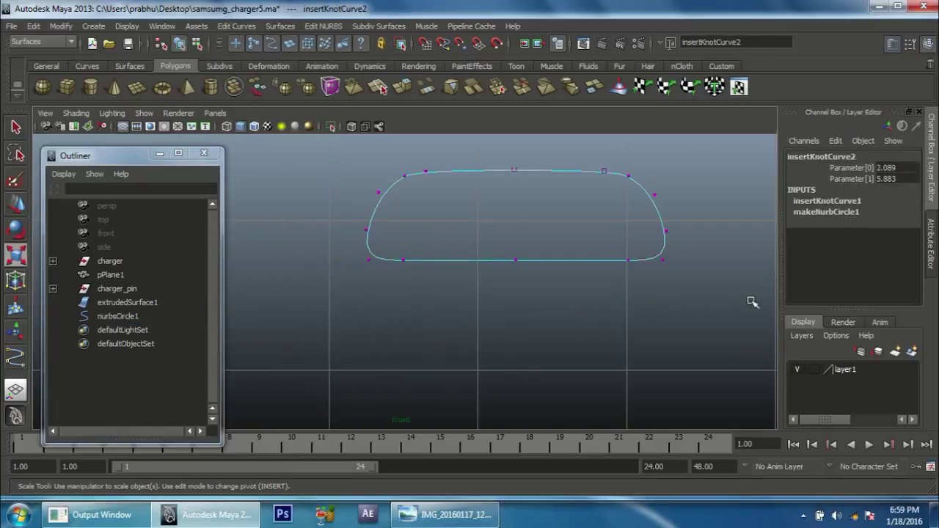
left_click_drag(752, 304, 356, 220)
key("ctrl+z")
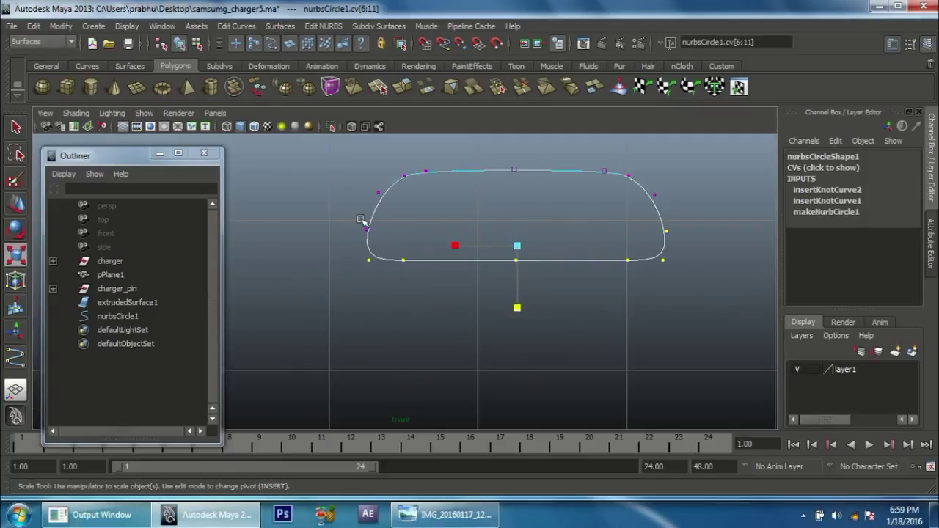
key("ctrl+z")
left_click_drag(516, 188, 517, 235)
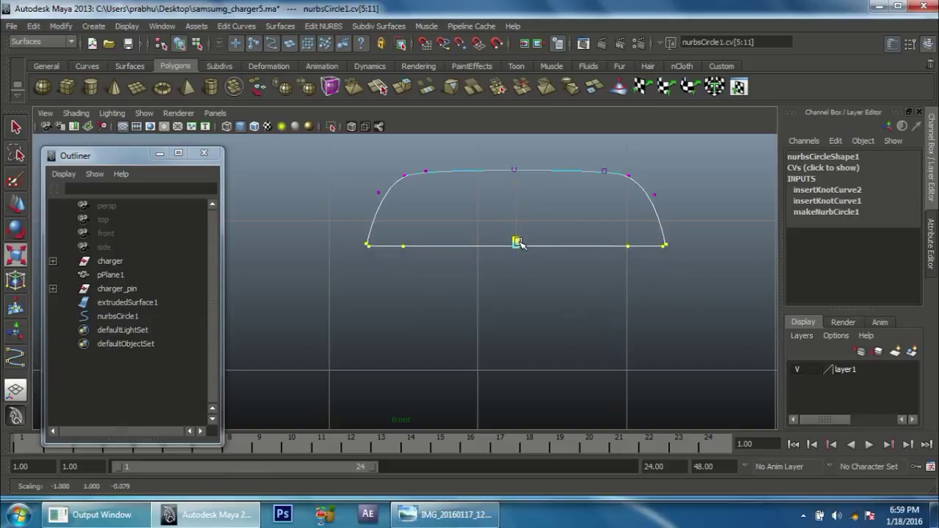
left_click(536, 265)
right_click_drag(511, 247, 597, 228)
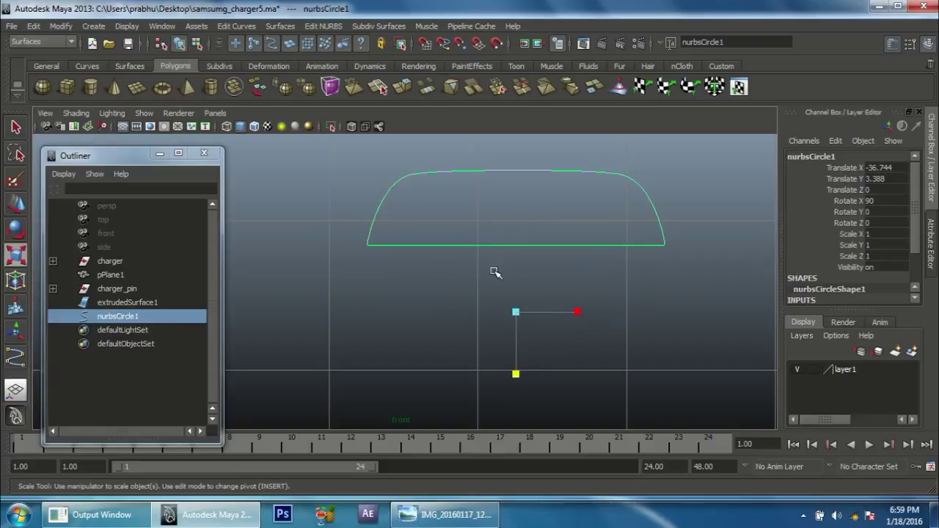
key("space")
left_click(492, 270)
mouse_move(489, 276)
right_mouse_down("alt")
mouse_move(551, 289)
mouse_move(622, 342)
right_mouse_up("alt")
In the top view, move the profile curve along Z and X onto the plug end.
key("space")
left_click_drag(569, 320, 510, 326)
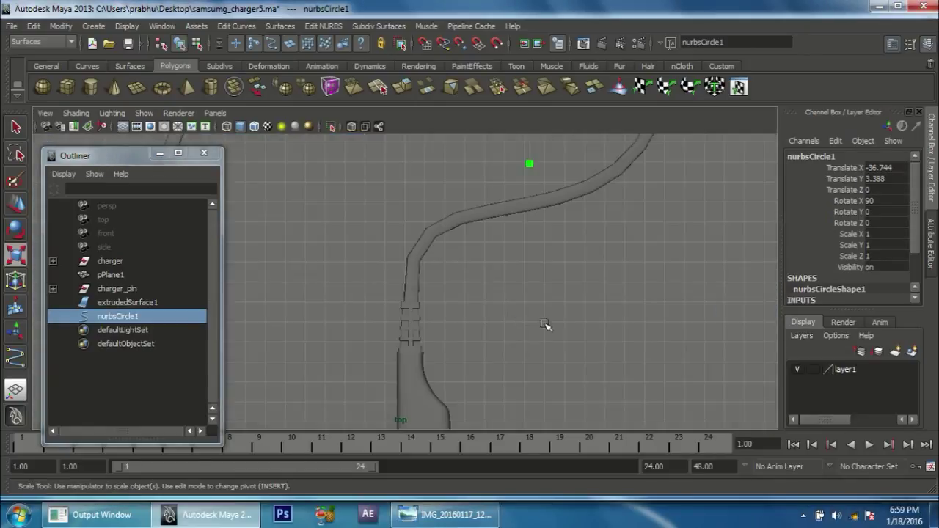
middle_click_drag(597, 170, 390, 294, "alt")
right_click_drag(389, 293, 603, 324, "alt")
key("r")
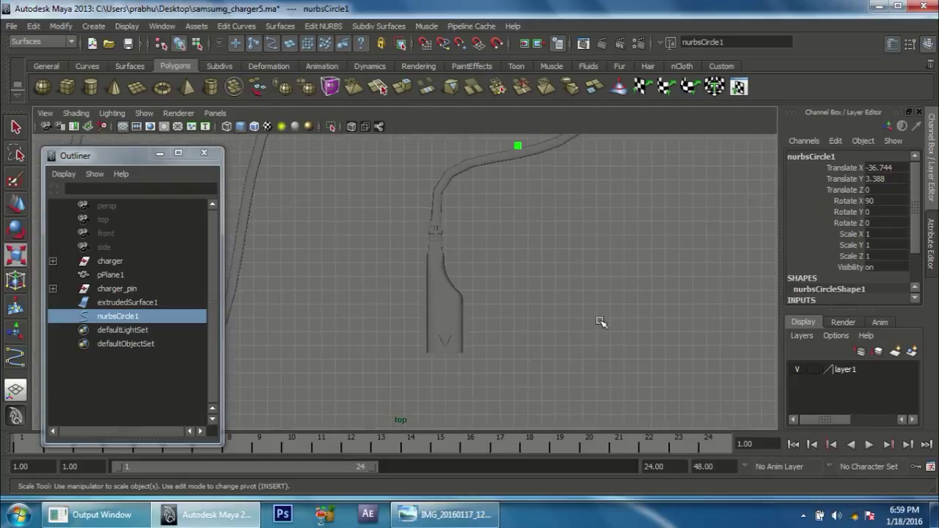
key("w")
middle_click_drag(535, 283, 542, 338, "alt")
mouse_move(524, 388)
middle_mouse_down()
mouse_move(566, 321)
mouse_move(577, 267)
middle_mouse_up()
left_click_drag(557, 249, 475, 249)
middle_click_drag(451, 337, 453, 352)
left_click(495, 301)
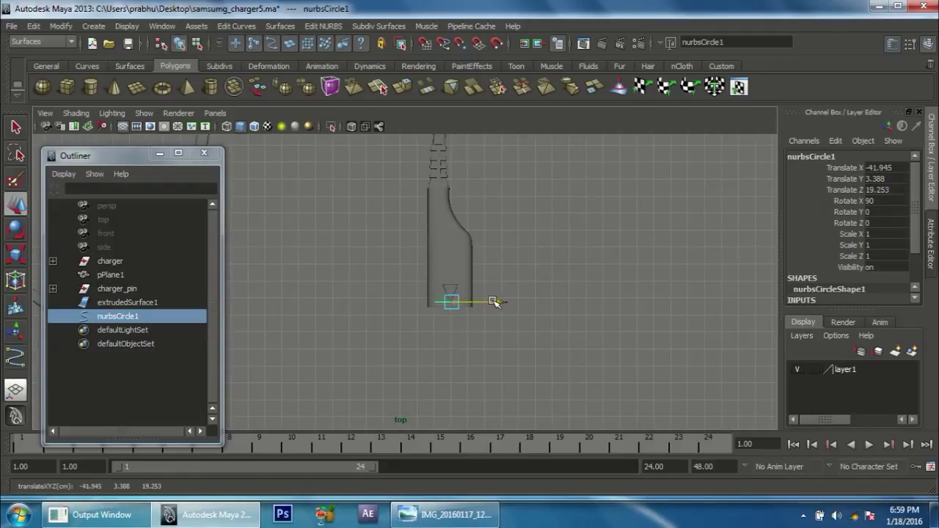
mouse_move(451, 339)
left_mouse_down()
mouse_move(485, 308)
mouse_move(541, 357)
mouse_move(487, 304)
mouse_move(566, 354)
mouse_move(478, 320)
mouse_move(495, 324)
mouse_move(495, 355)
left_mouse_up()
left_click(495, 303)
In the front view, lower the curve to the cable's height at the connector end.
key("space")
key("space")
right_click_drag(612, 311, 404, 311, "alt")
middle_click_drag(362, 319, 450, 270, "alt")
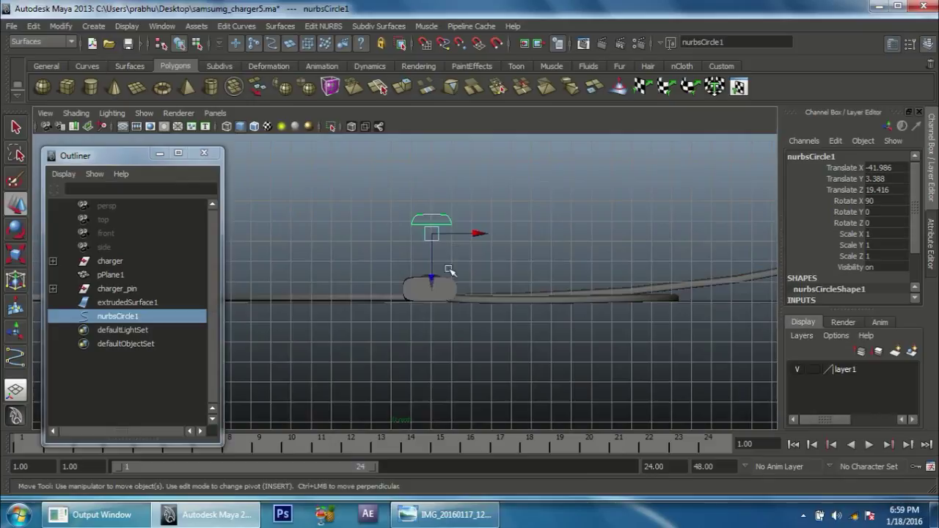
left_click_drag(432, 279, 430, 346)
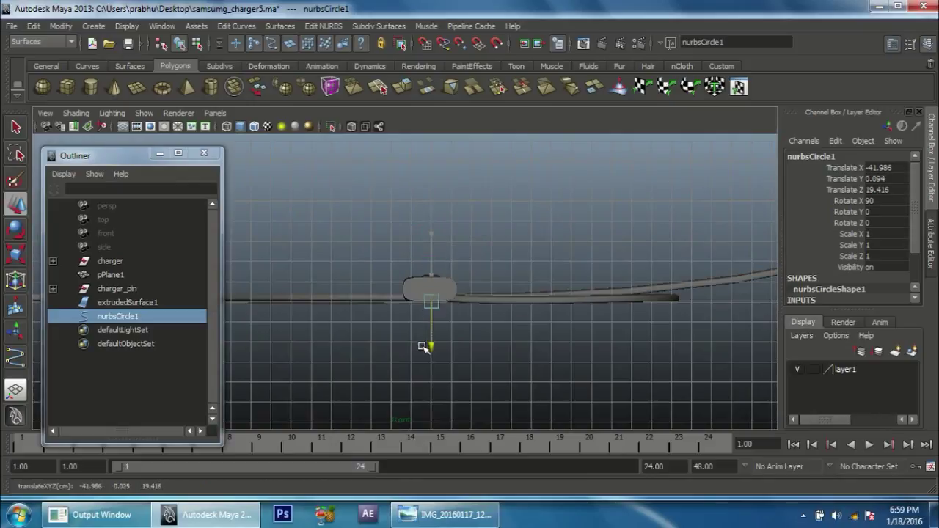
key("4")
right_click_drag(465, 331, 583, 339, "alt")
middle_click_drag(582, 339, 504, 311, "alt")
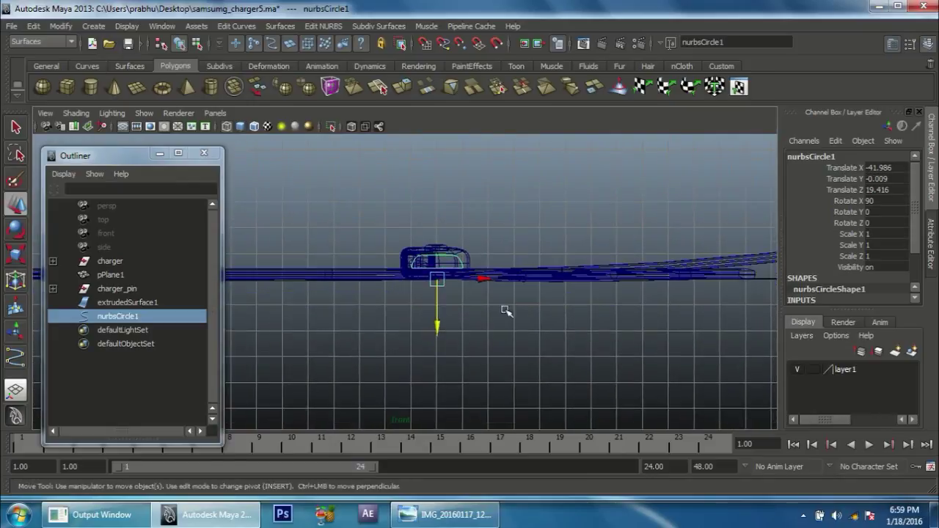
left_click(436, 324)
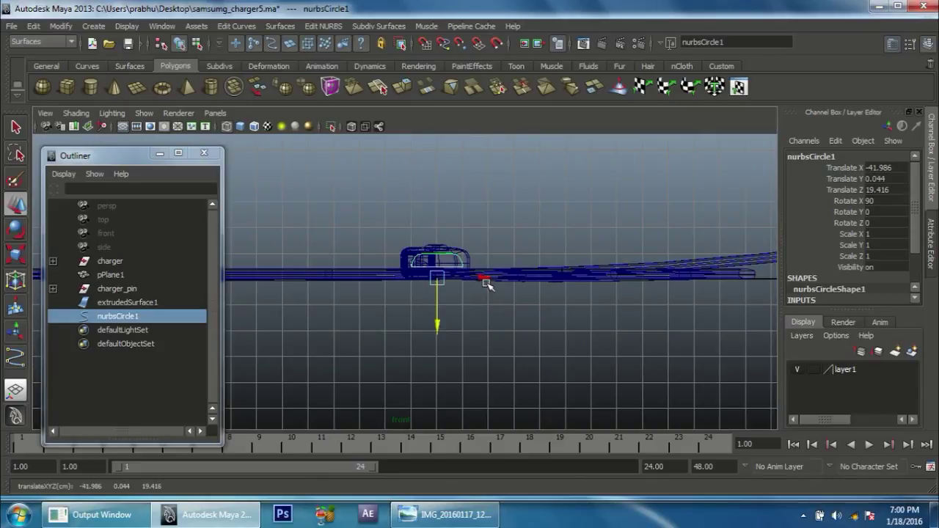
Center the curve's pivot and scale it down to 0.961 to fit the connector.
left_click(66, 27)
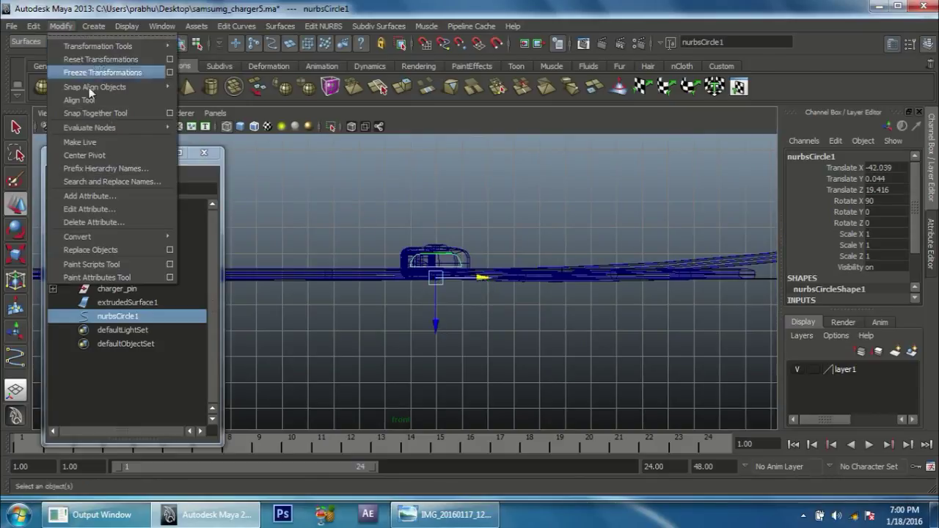
left_click(82, 153)
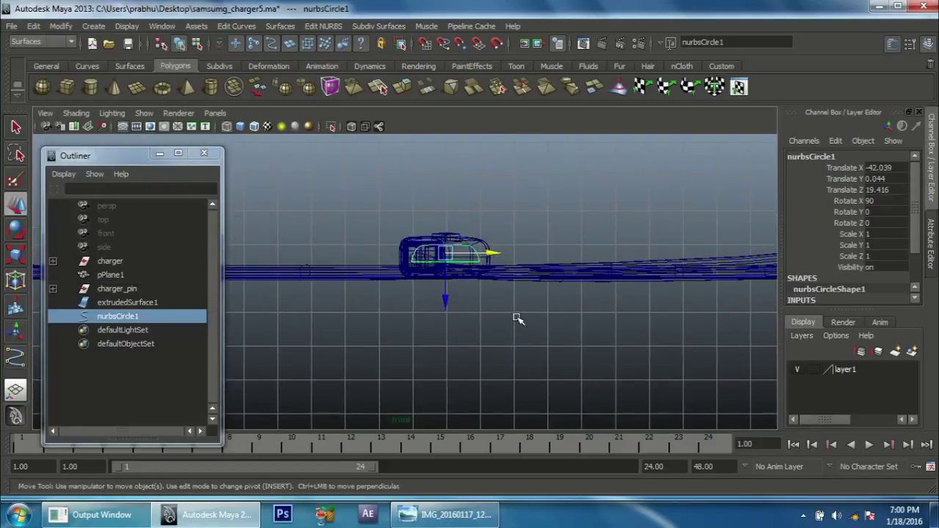
key("r")
left_click_drag(445, 258, 443, 254)
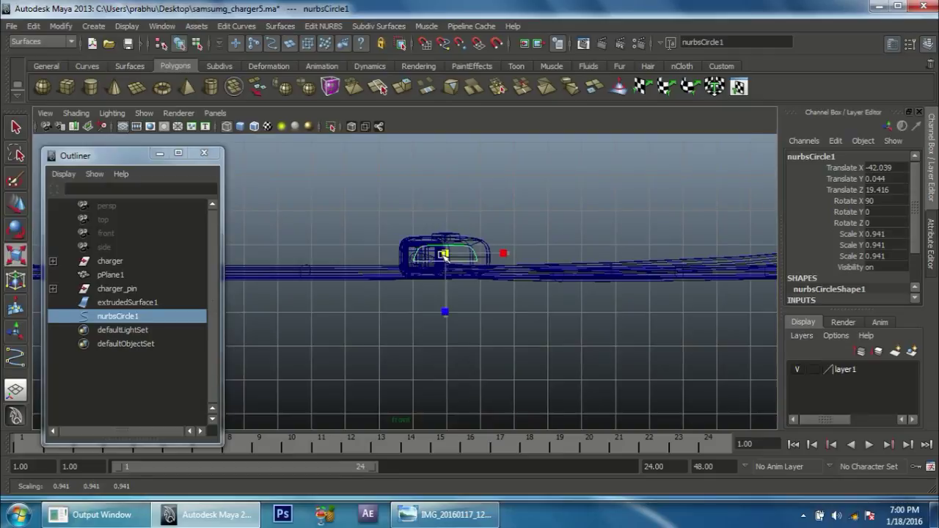
Lower the curve slightly in perspective and duplicate it as nurbsCircle2.
key("space")
left_click_drag(445, 248, 445, 227)
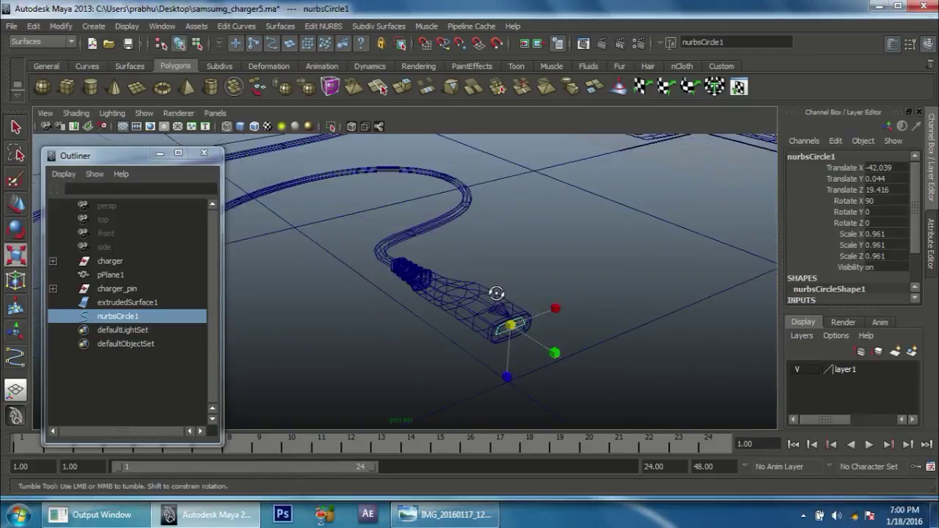
mouse_move(589, 348)
left_mouse_down("alt")
mouse_move(488, 310)
mouse_move(570, 355)
left_mouse_up("alt")
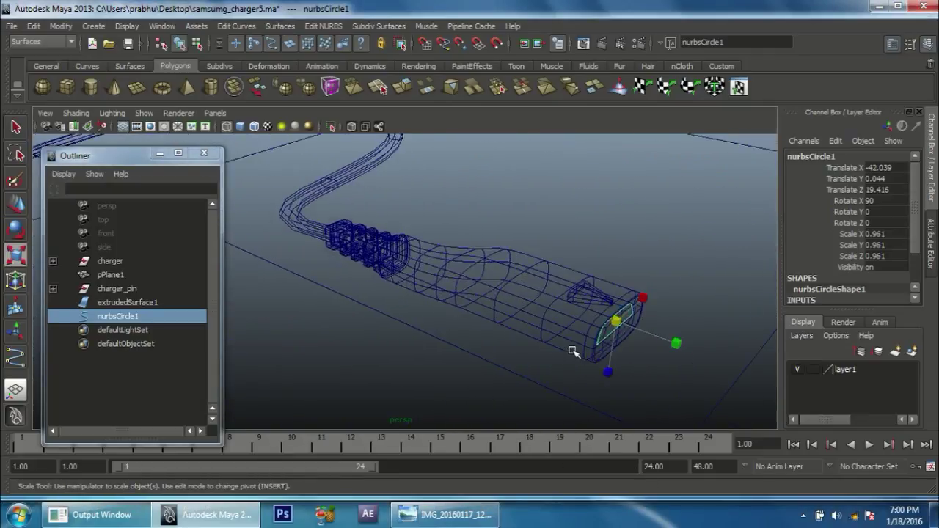
key("5")
key("w")
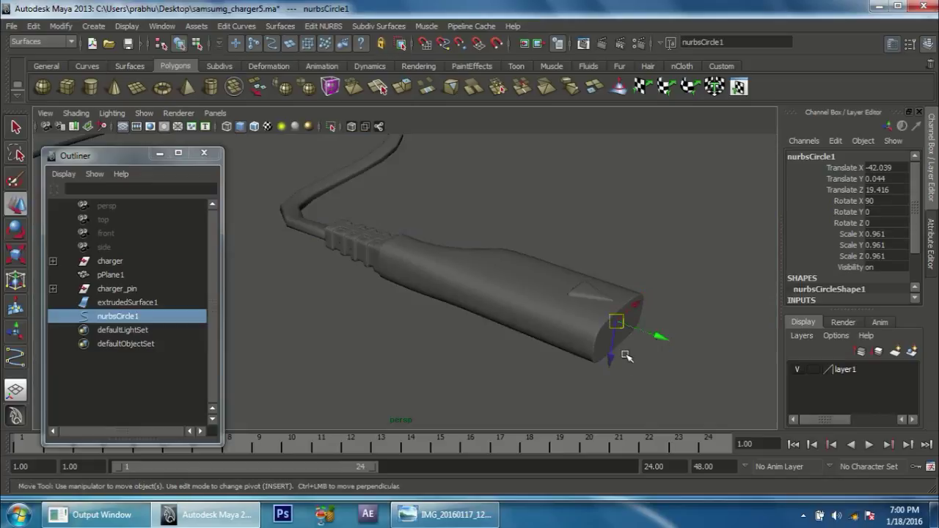
mouse_move(612, 361)
left_mouse_down()
mouse_move(570, 318)
mouse_move(650, 345)
left_mouse_up()
key("ctrl+d")
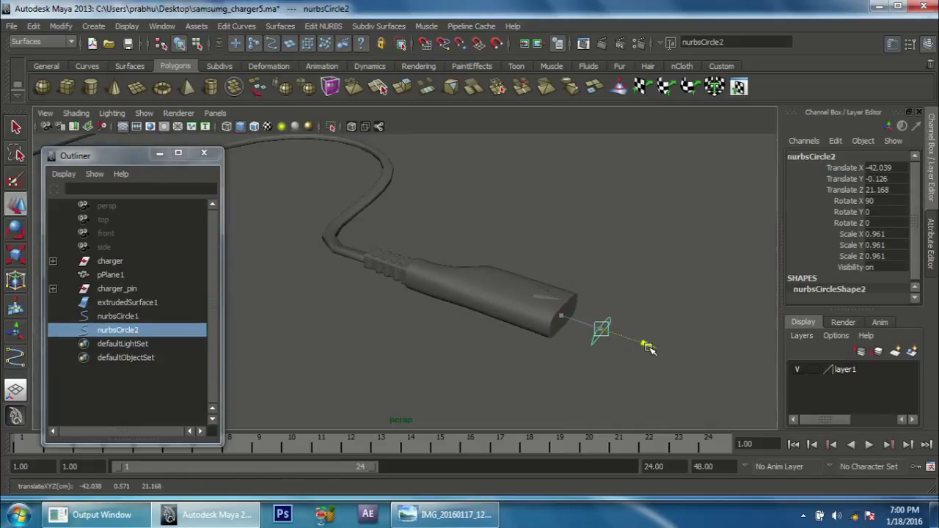
Loft nurbsCircle1 and nurbsCircle2 into loftedSurface1, viewing the charger tip in wireframe.
left_click(126, 318)
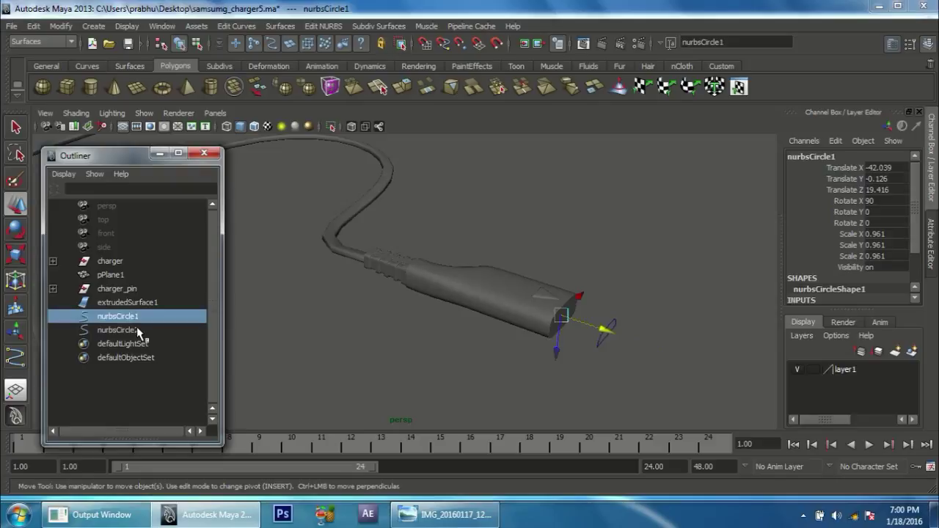
left_click(134, 332, "shift")
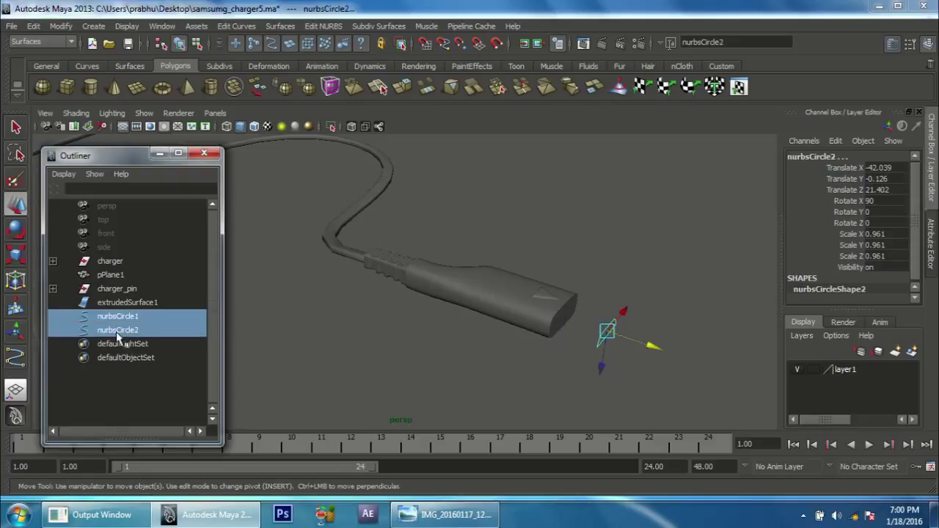
mouse_move(524, 328)
left_mouse_down("alt")
mouse_move(498, 335)
mouse_move(509, 356)
left_mouse_up("alt")
key("4")
key("alt+b")
right_click_drag(550, 310, 598, 367, "alt")
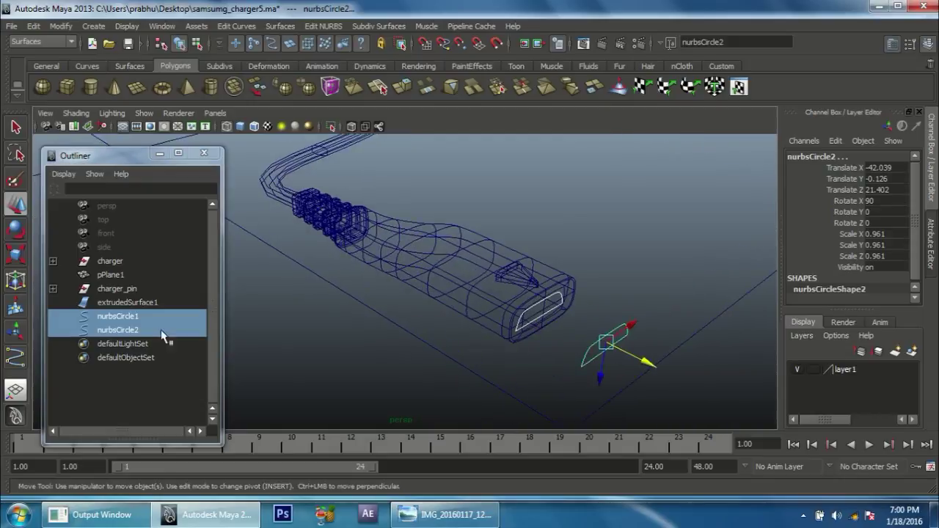
left_click(117, 317)
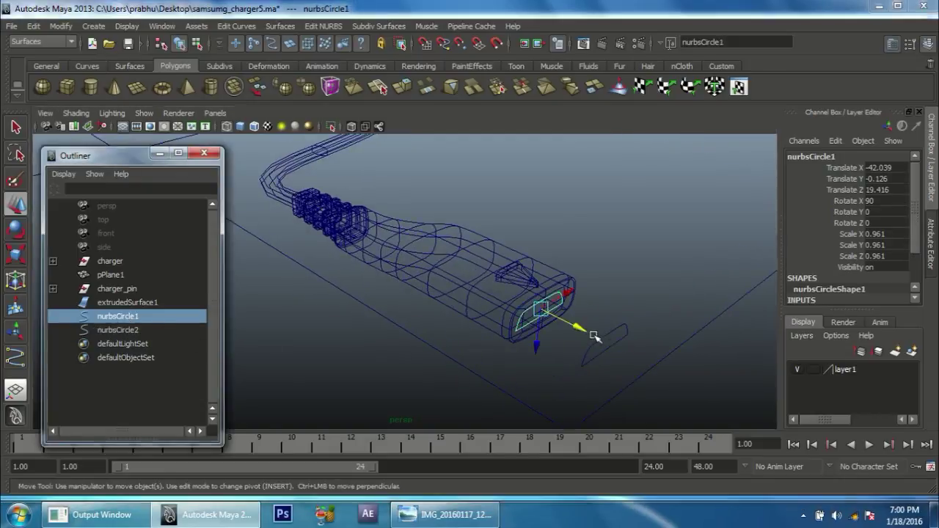
left_click(127, 331, "shift")
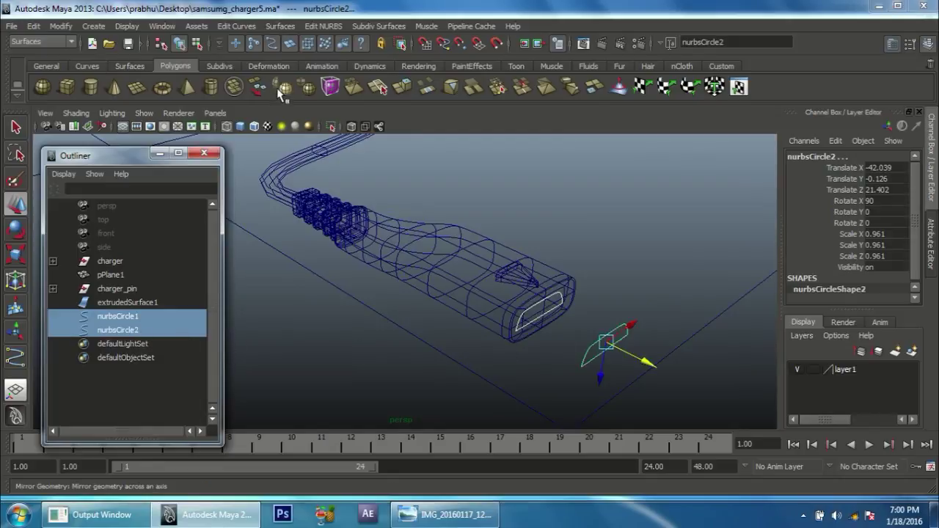
left_click(291, 30)
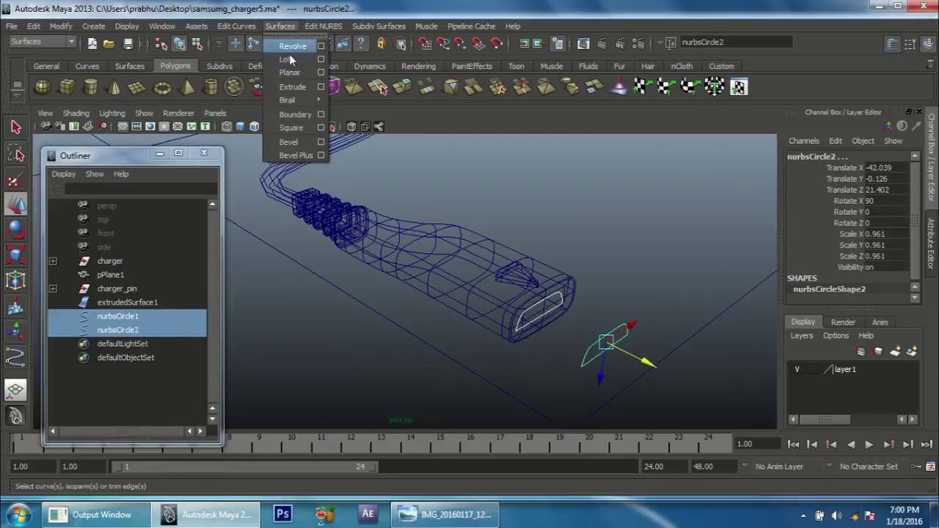
left_click(294, 52)
left_click_drag(448, 240, 505, 238, "alt")
scroll(453, 264, "up", 3)
scroll(503, 277, "up", 3)
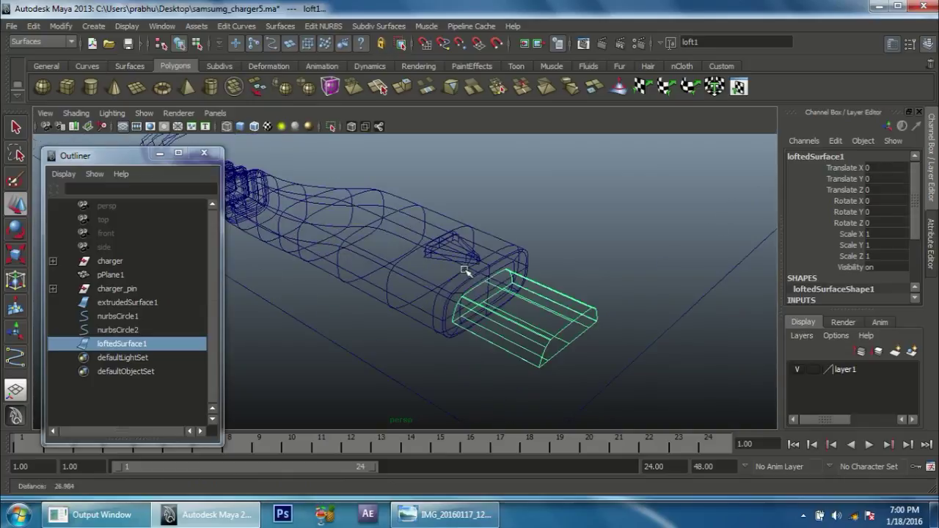
Raise nurbsCircle1 and nurbsCircle2 slightly upward in smooth shaded view.
key("5")
mouse_move(604, 272)
left_mouse_down("alt")
mouse_move(589, 266)
mouse_move(592, 299)
mouse_move(560, 279)
mouse_move(503, 269)
mouse_move(507, 243)
mouse_move(490, 293)
left_mouse_up("alt")
left_click(121, 316)
left_click(122, 331, "shift")
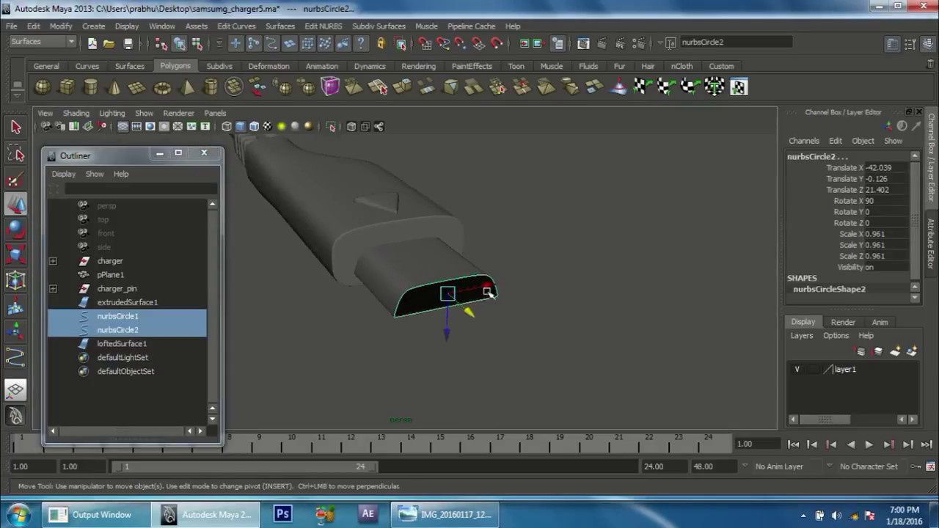
left_click_drag(449, 336, 450, 327)
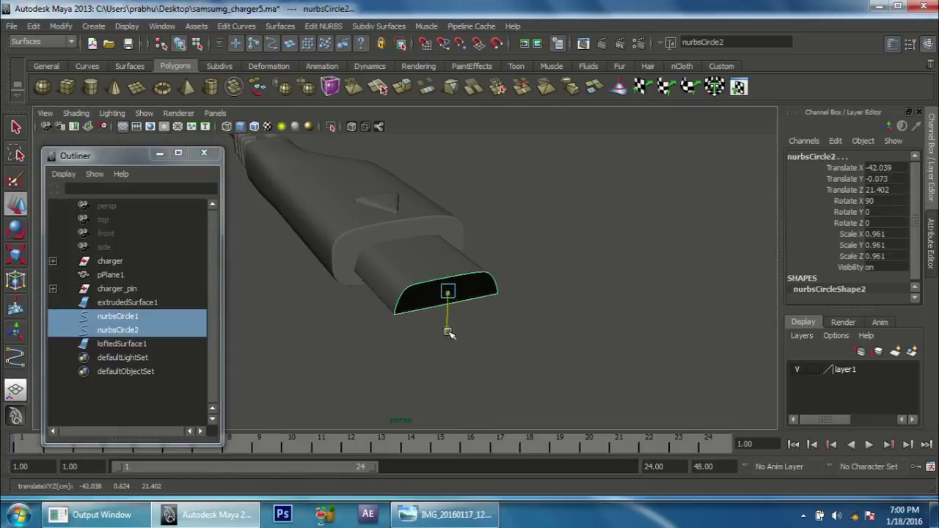
Pull nurbsCircle2 back to Translate Z 21.081 and duplicate it as nurbsCircle3.
mouse_move(488, 377)
left_mouse_down("alt")
mouse_move(457, 360)
mouse_move(497, 371)
mouse_move(465, 355)
left_mouse_up("alt")
mouse_move(465, 354)
right_mouse_down("alt")
mouse_move(628, 315)
mouse_move(689, 344)
right_mouse_up("alt")
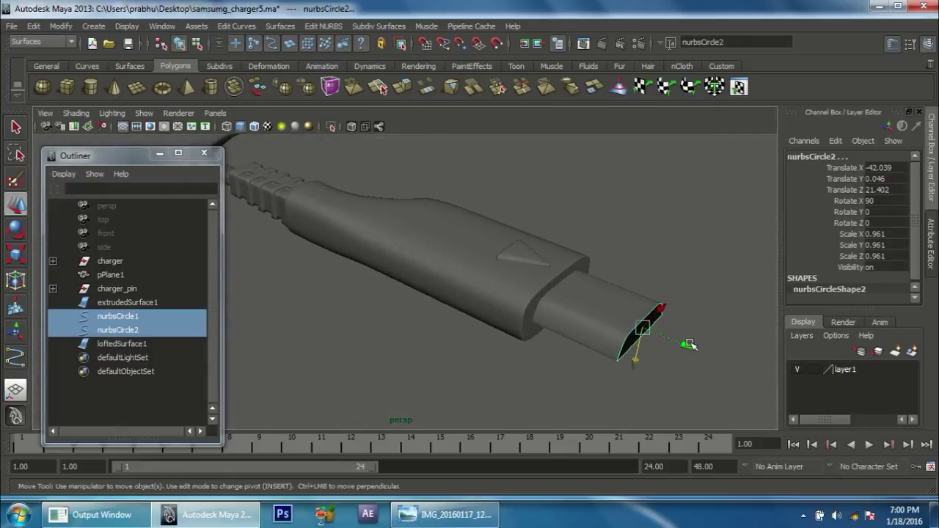
left_click(147, 330)
left_click_drag(684, 345, 661, 347)
scroll(608, 325, "up", 1)
scroll(624, 345, "up", 2)
scroll(624, 345, "up", 2)
scroll(622, 359, "up", 2)
left_click_drag(622, 360, 584, 347, "alt")
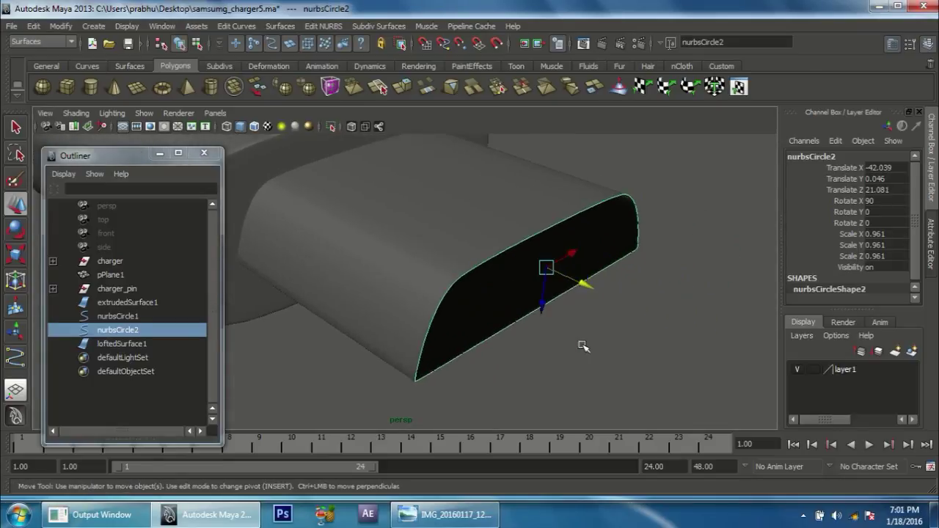
key("ctrl+d")
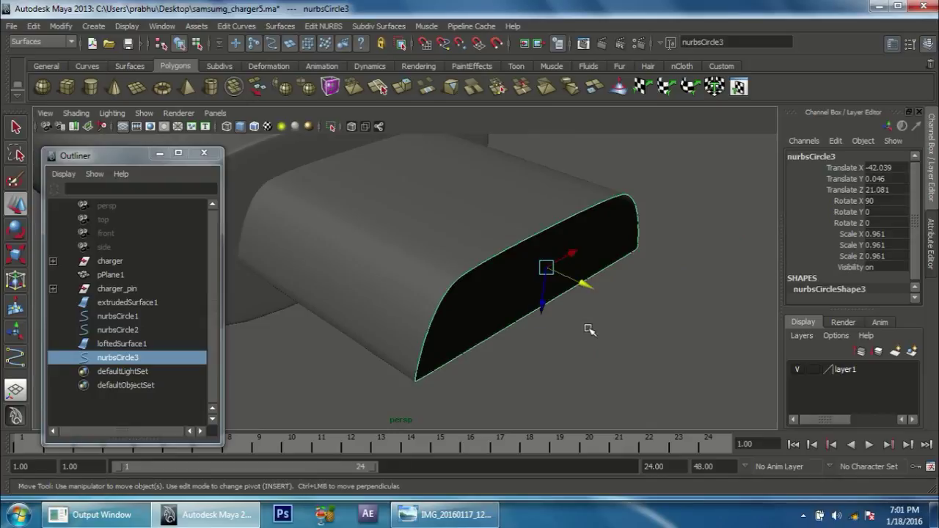
Scale nurbsCircle3 down into a flatter slot shape (0.685, 0.564, 0.564).
key("r")
left_click_drag(546, 267, 454, 310)
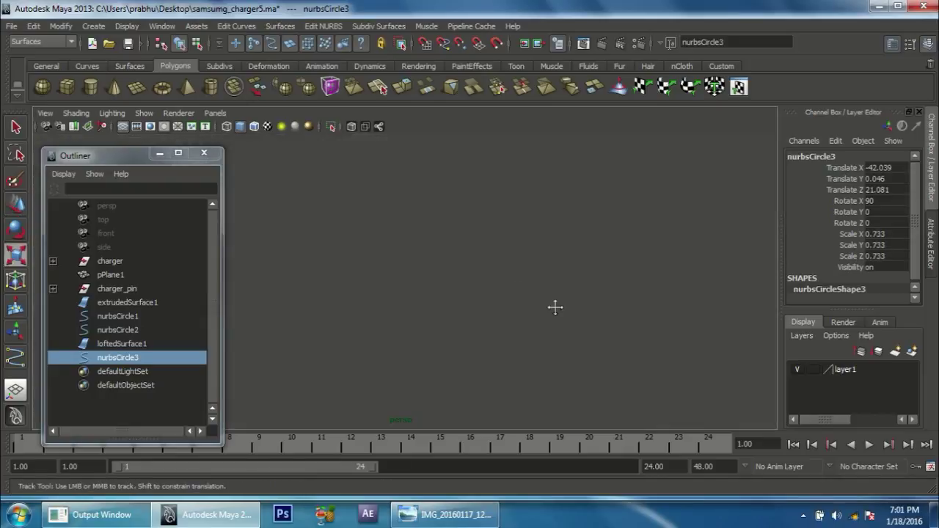
left_click_drag(437, 263, 485, 287, "alt")
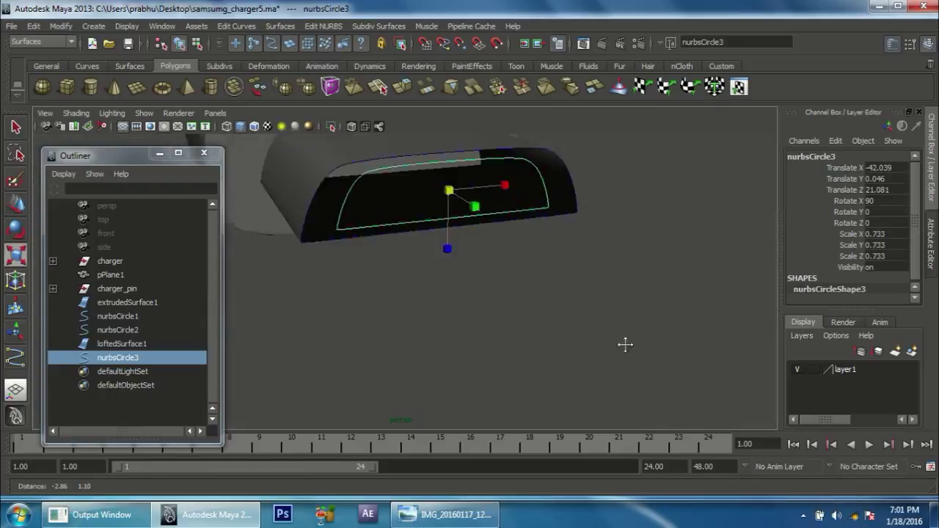
mouse_move(561, 253)
left_mouse_down()
mouse_move(555, 266)
mouse_move(473, 265)
left_mouse_up()
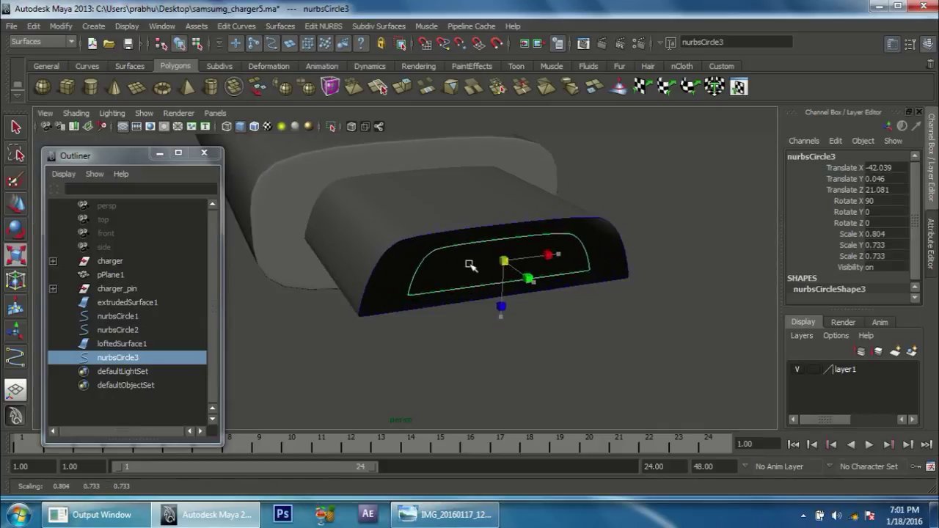
mouse_move(559, 253)
left_mouse_down()
mouse_move(538, 281)
mouse_move(620, 313)
left_mouse_up()
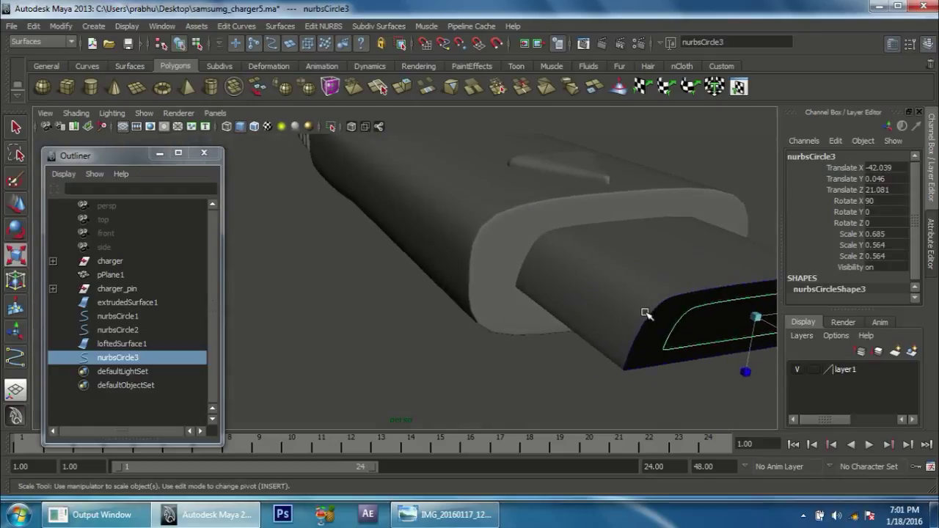
left_click(647, 316)
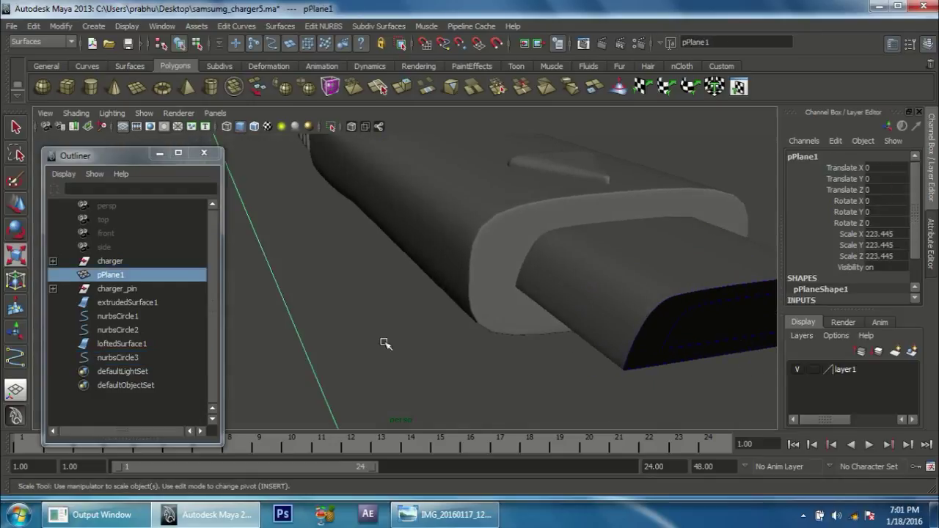
Loft nurbsCircle2 to nurbsCircle3, creating loftedSurface2 as the inset rim.
left_click(125, 330)
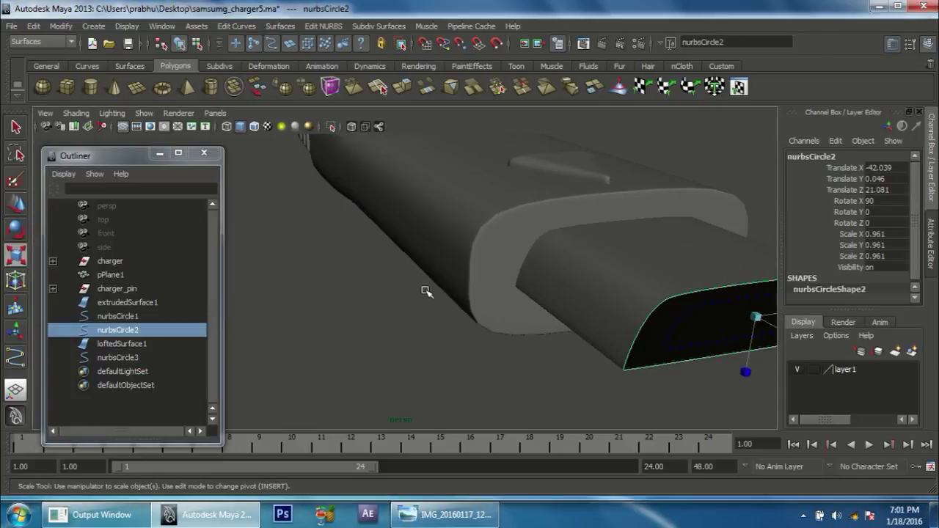
left_click(143, 360, "ctrl")
mouse_move(477, 335)
middle_mouse_down("alt")
mouse_move(462, 318)
mouse_move(234, 366)
middle_mouse_up("alt")
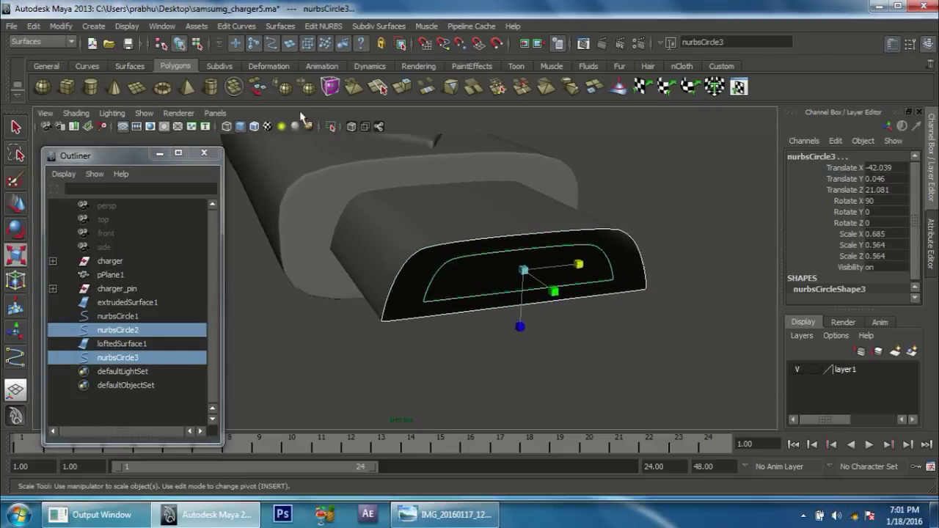
left_click(279, 27)
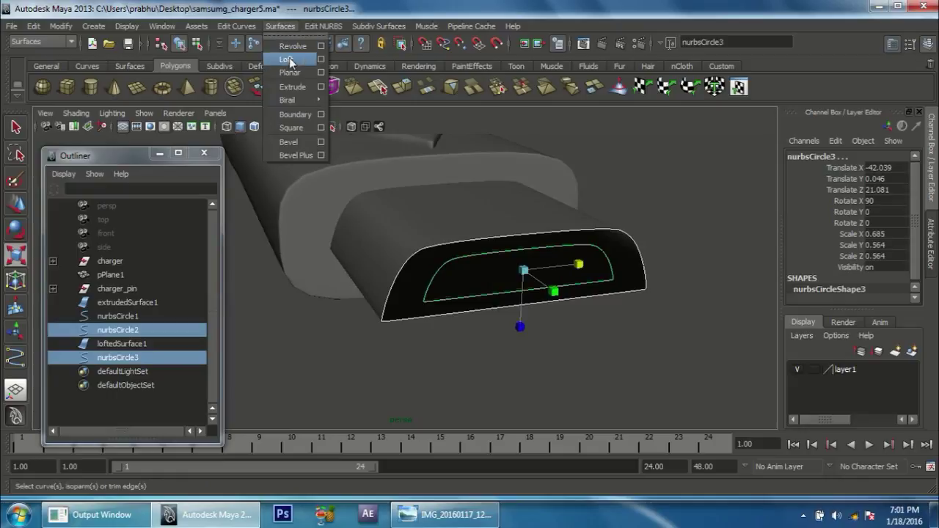
left_click(286, 59)
left_click(427, 286)
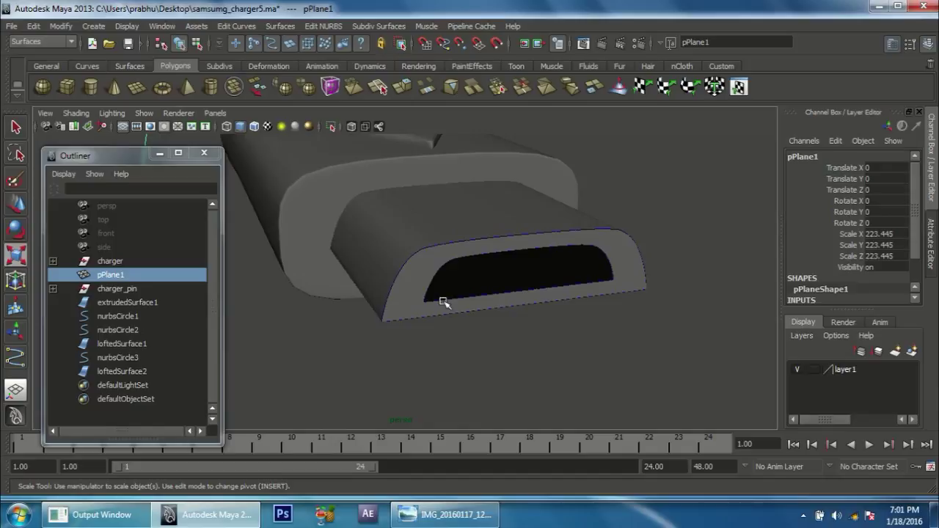
Duplicate nurbsCircle3 as nurbsCircle4 and push it back into the slot.
left_click(110, 357)
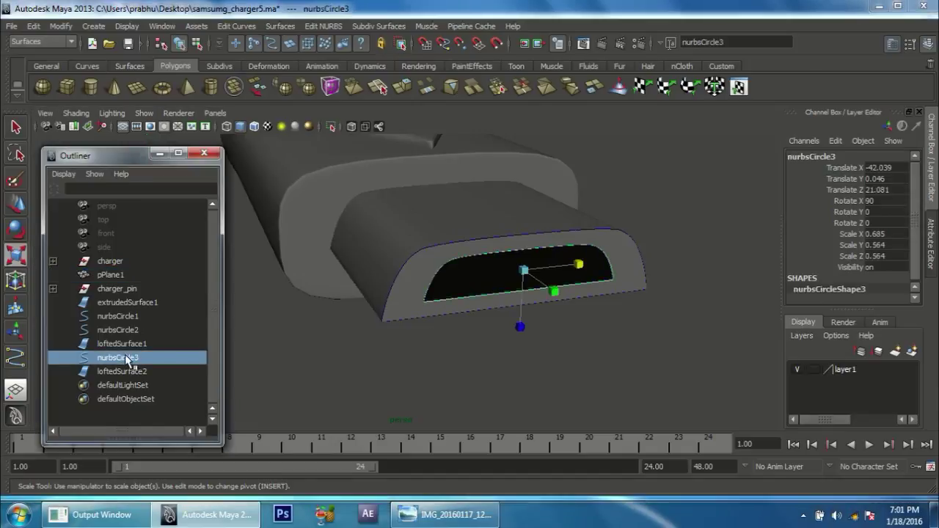
left_click_drag(483, 364, 511, 370, "alt")
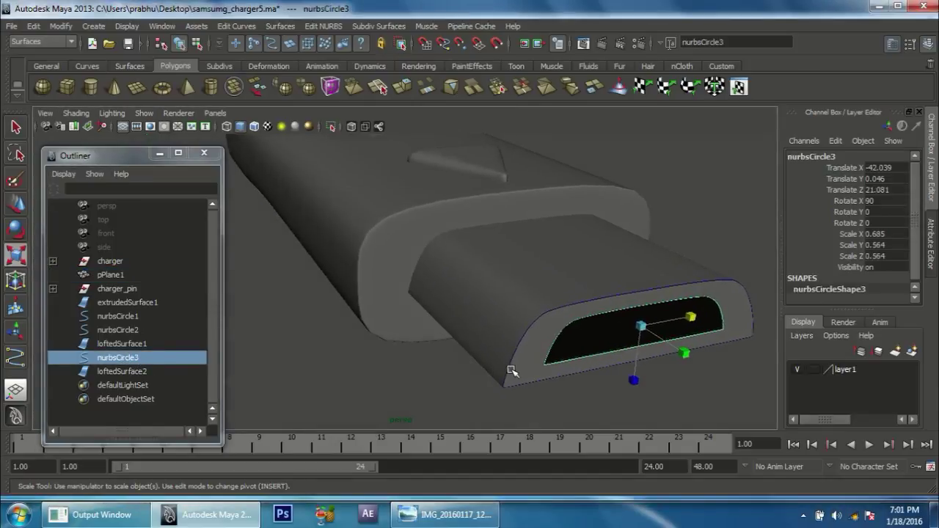
key("w")
key("ctrl+d")
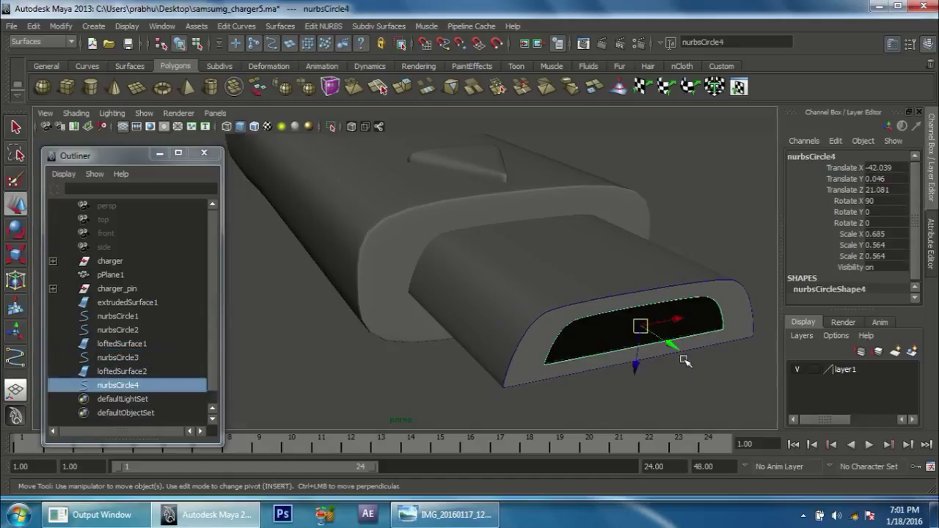
left_click_drag(681, 353, 571, 346)
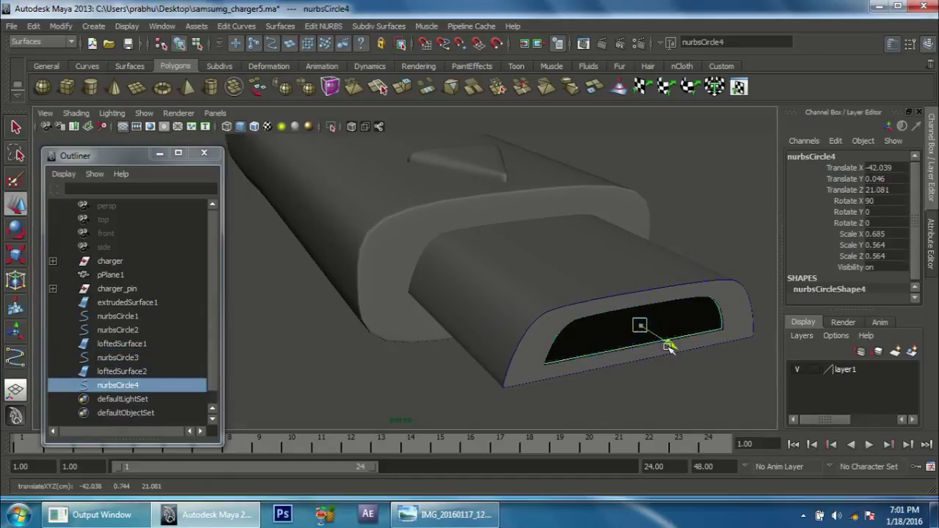
scroll(571, 347, "up", 2)
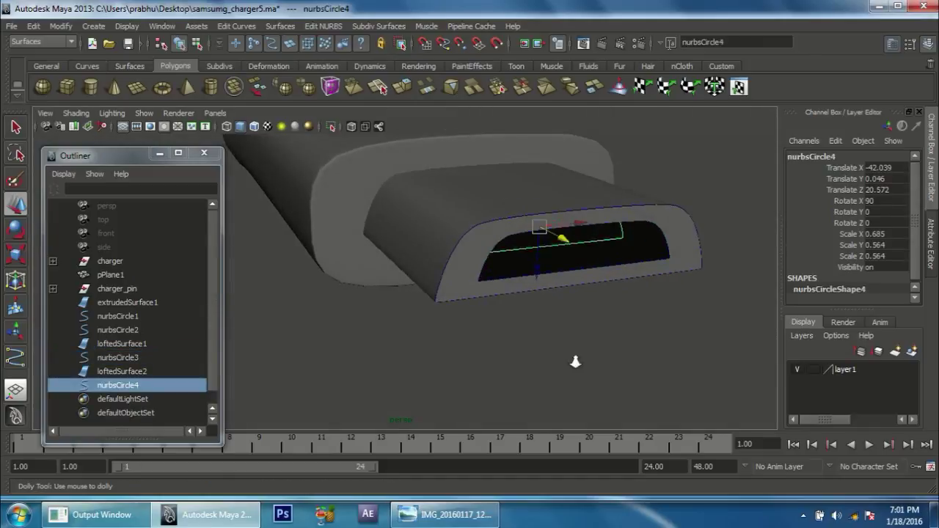
scroll(570, 367, "up", 2)
Loft nurbsCircle3 to nurbsCircle4, creating loftedSurface3 for the opening's inner depth.
left_click(123, 358)
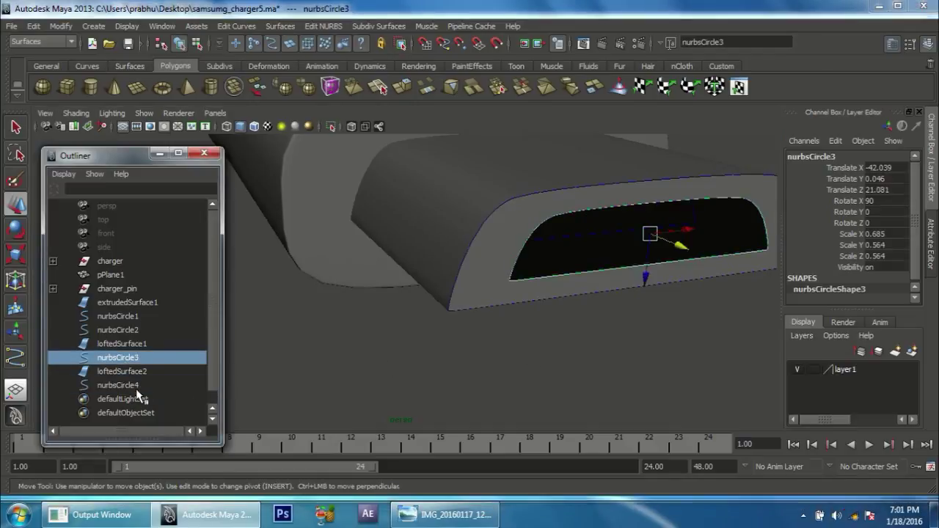
left_click(118, 385, "ctrl")
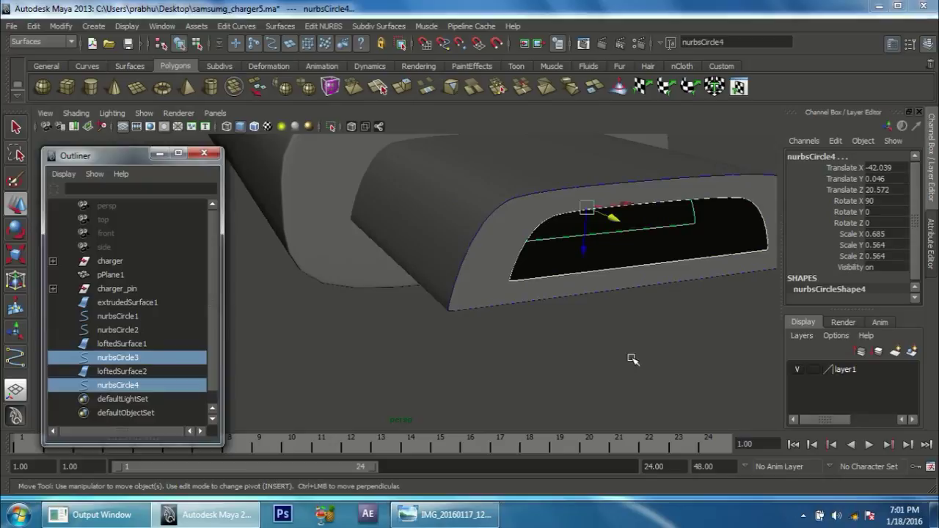
scroll(629, 356, "down", 3)
left_click(286, 29)
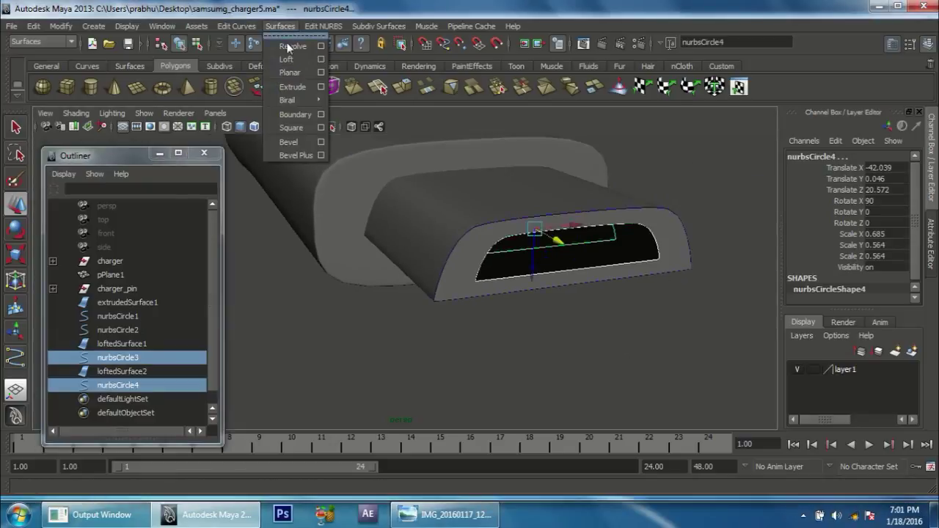
left_click(293, 55)
mouse_move(390, 189)
left_mouse_down("alt")
mouse_move(455, 242)
mouse_move(503, 256)
mouse_move(576, 328)
left_mouse_up("alt")
left_click(562, 327)
mouse_move(629, 342)
left_mouse_down("alt")
mouse_move(702, 300)
mouse_move(514, 296)
mouse_move(571, 357)
left_mouse_up("alt")
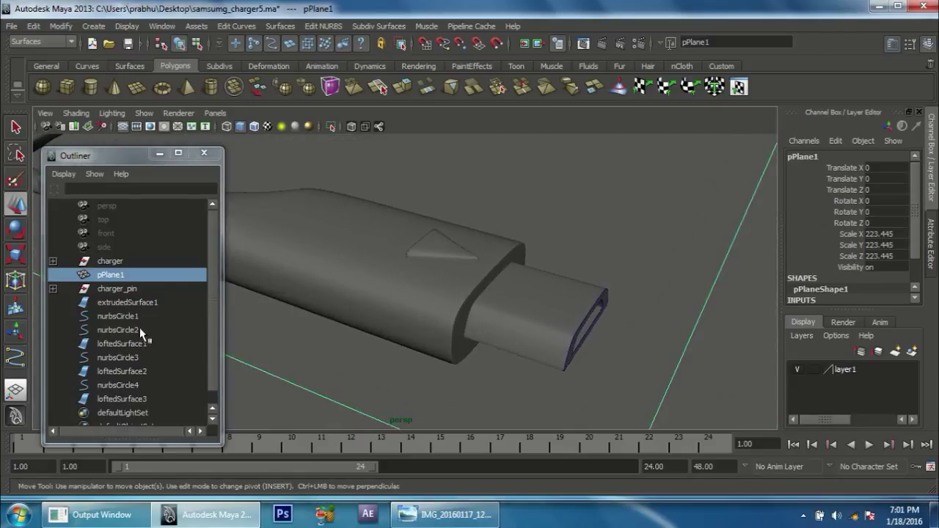
Delete construction history on extrudedSurface1 through loftedSurface3.
left_click_drag(554, 314, 211, 320, "alt")
left_click_drag(143, 306, 124, 367)
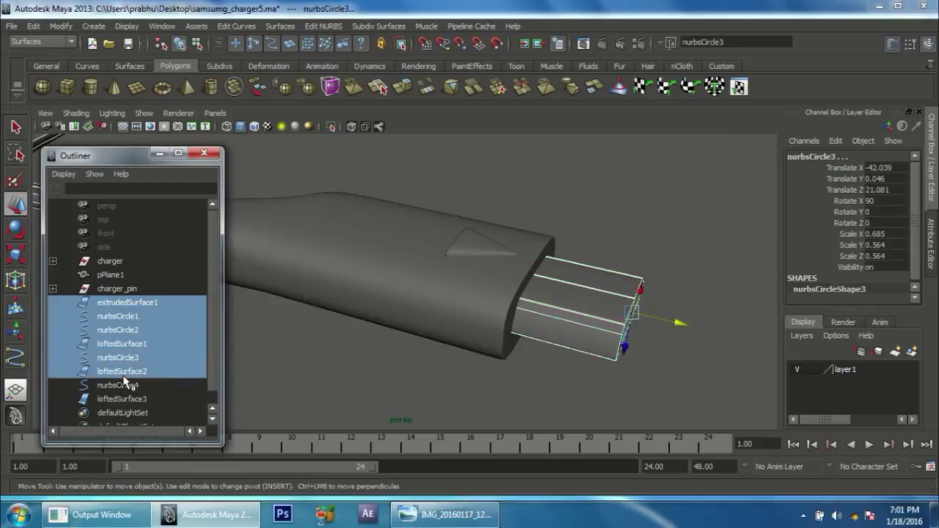
left_click_drag(124, 369, 124, 398)
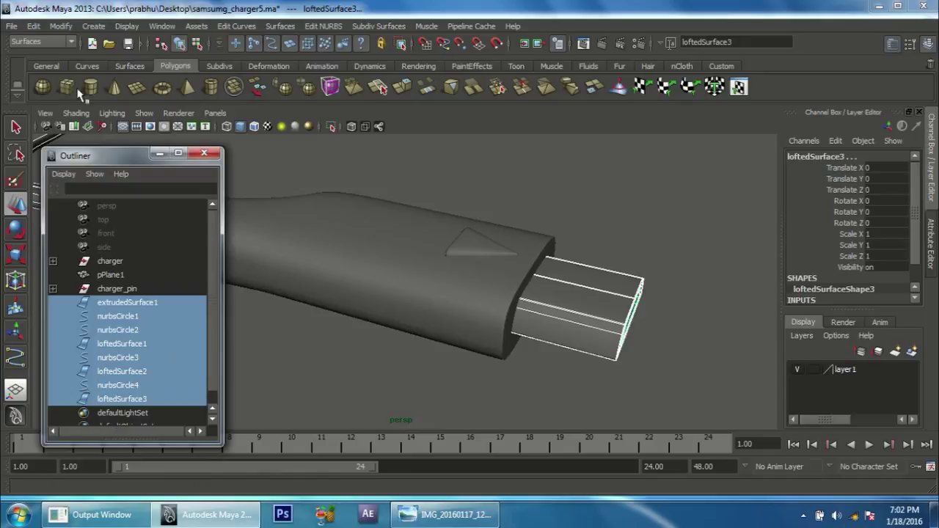
left_click(33, 26)
mouse_move(64, 168)
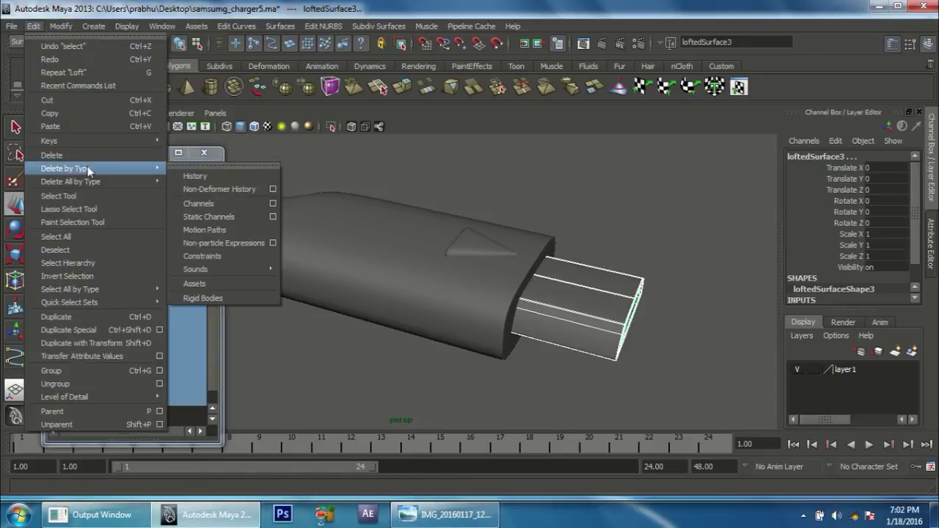
left_click(204, 174)
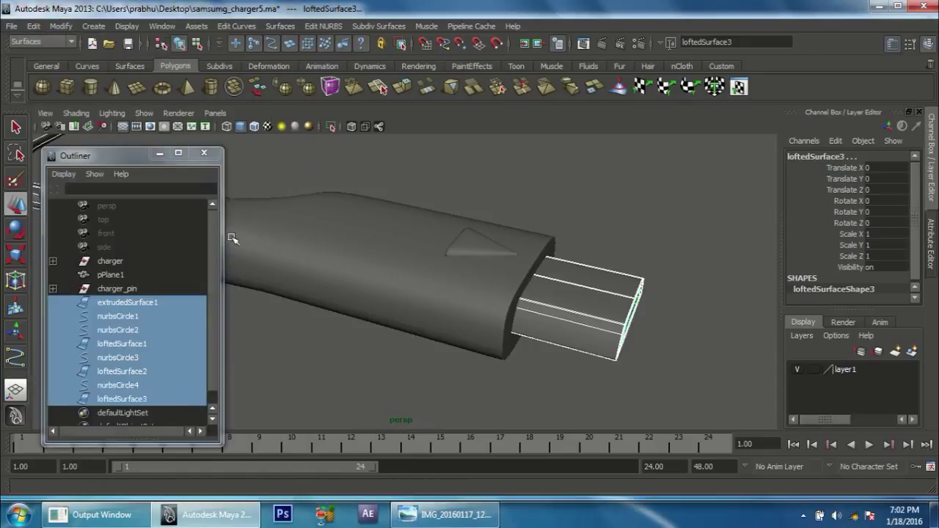
Delete the four outline curves nurbsCircle1 to nurbsCircle4.
left_click(128, 320)
left_click(126, 330, "shift")
left_click(118, 358, "ctrl")
left_click(129, 385, "ctrl")
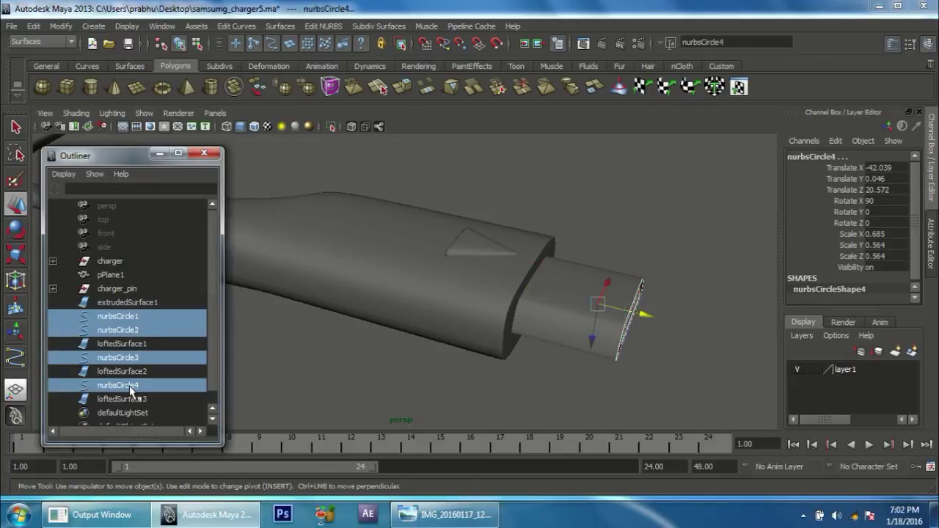
key("Delete")
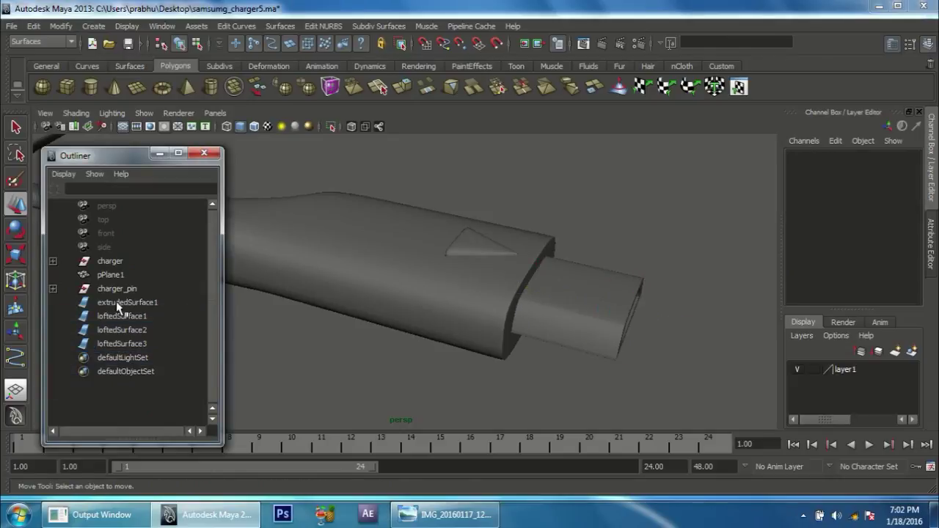
Select the three lofted surfaces without the cable, undoing an accidental parenting.
left_click(115, 304)
left_click(132, 318, "shift")
left_click(142, 343, "ctrl")
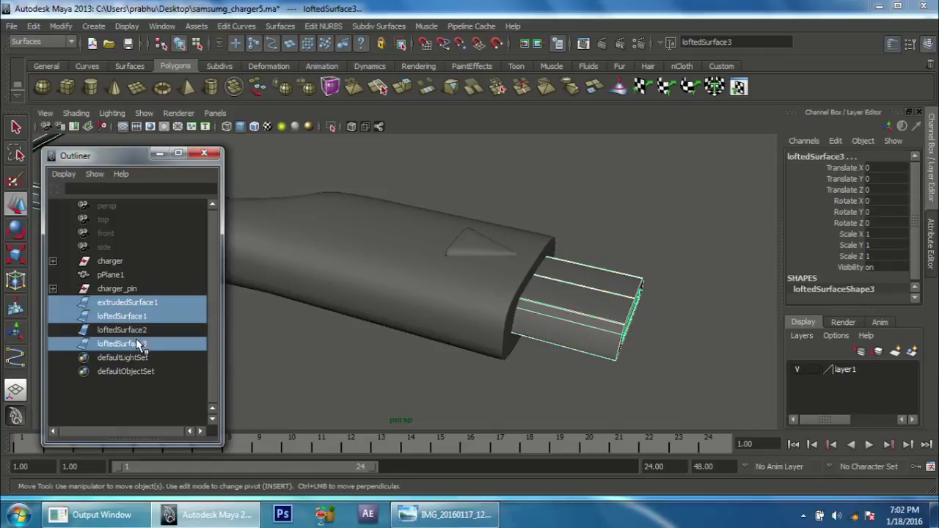
left_click(136, 330, "ctrl")
scroll(458, 291, "down", 3)
scroll(458, 291, "down", 2)
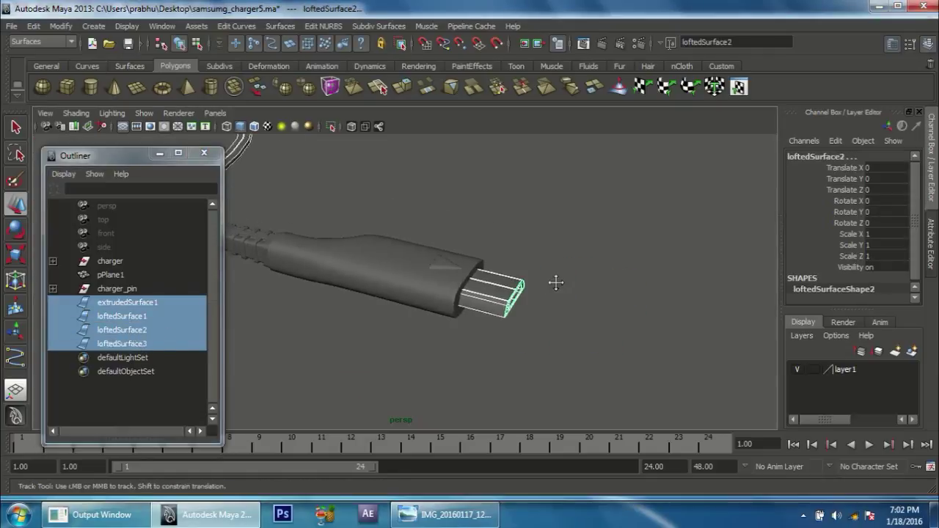
scroll(556, 279, "up", 1)
left_click(168, 303, "ctrl")
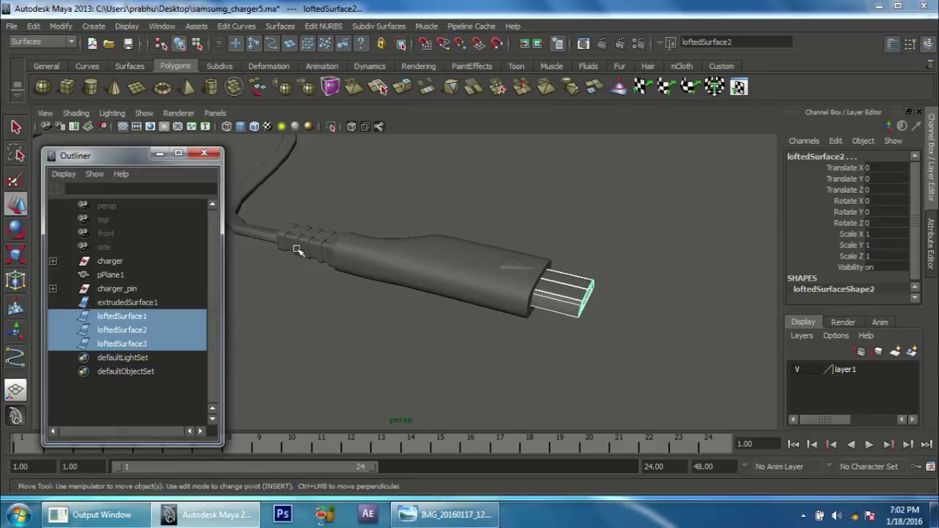
left_click(125, 305, "ctrl")
left_click(163, 307, "ctrl")
left_click_drag(549, 303, 513, 316, "alt")
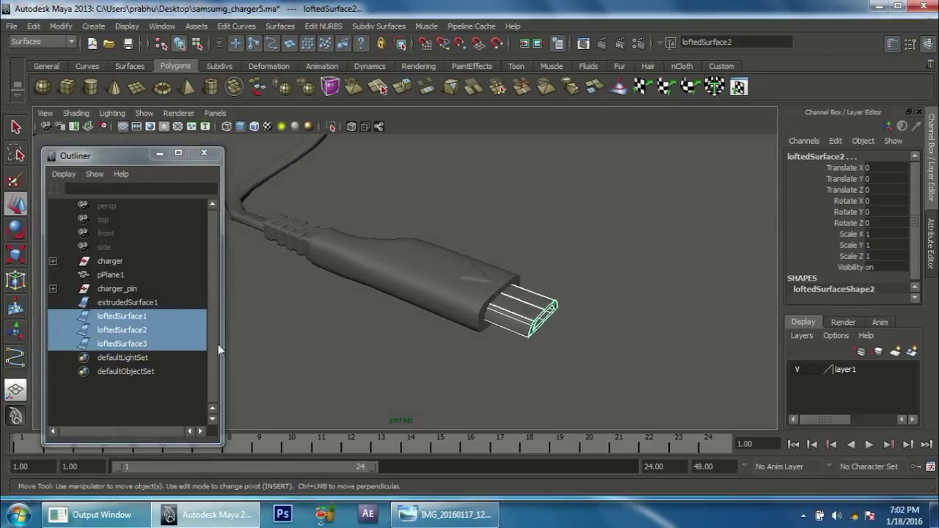
key("p")
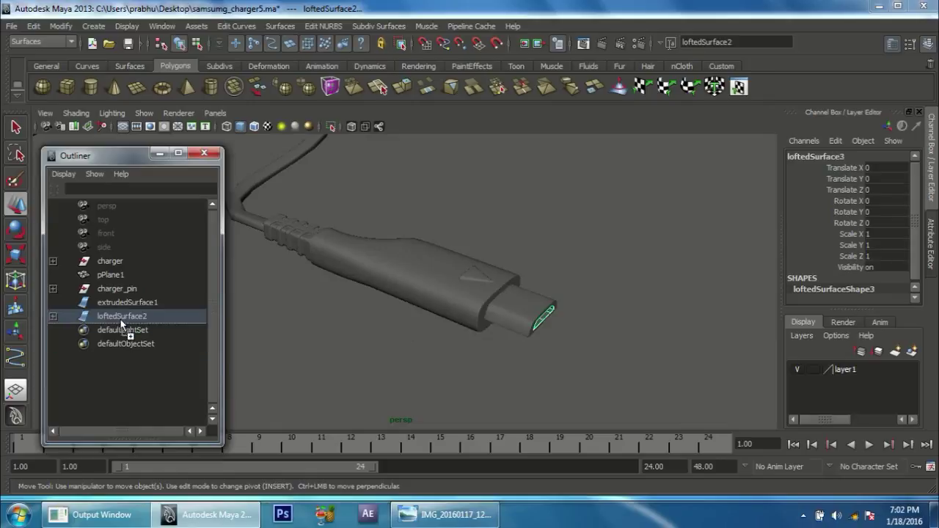
key("ctrl+z")
key("ctrl+z")
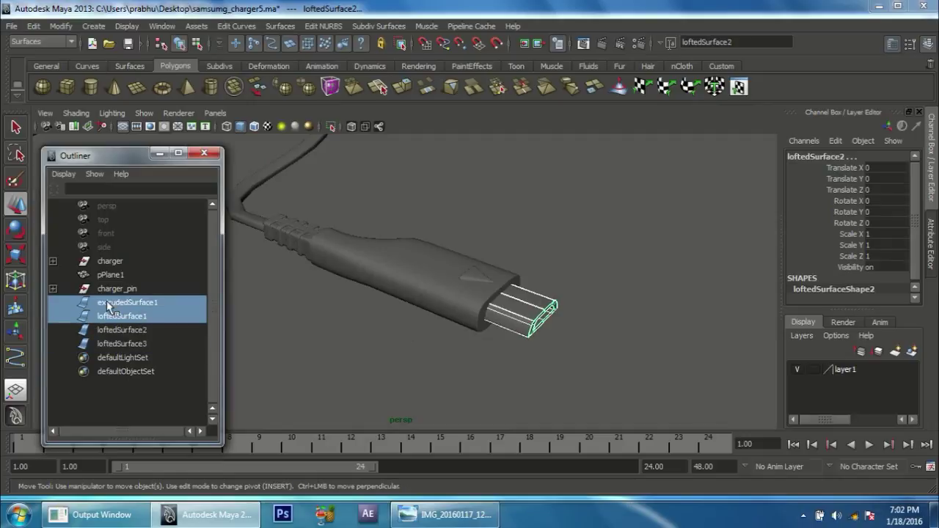
Parent loftedSurface1, loftedSurface2 and loftedSurface3 under charger_pin and frame it.
left_click(121, 318)
left_click_drag(120, 323, 130, 352)
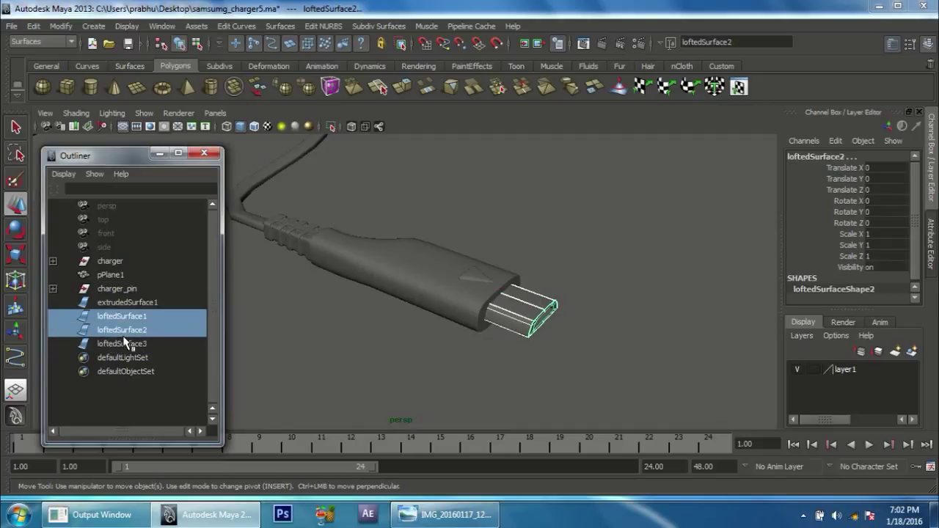
mouse_move(458, 359)
right_mouse_down("alt")
mouse_move(488, 399)
mouse_move(497, 394)
right_mouse_up("alt")
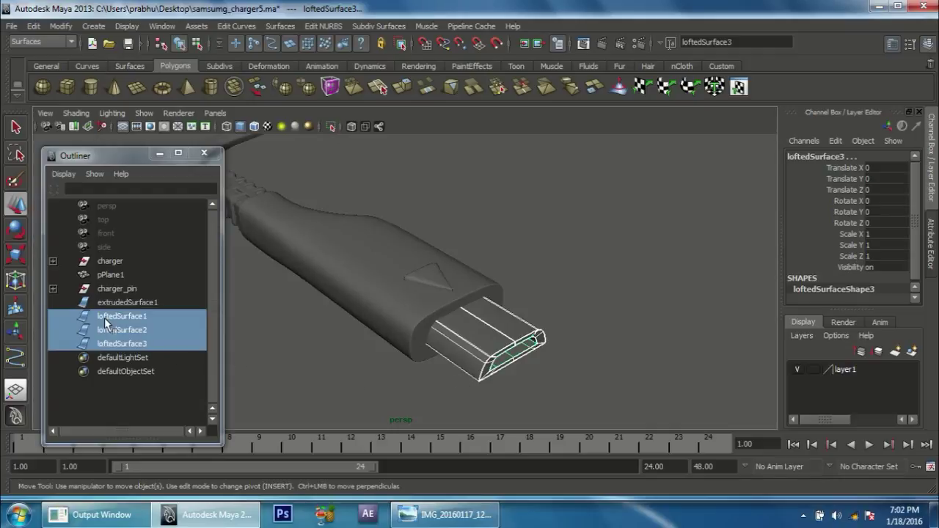
middle_click_drag(106, 323, 110, 289)
middle_click_drag(115, 320, 115, 290)
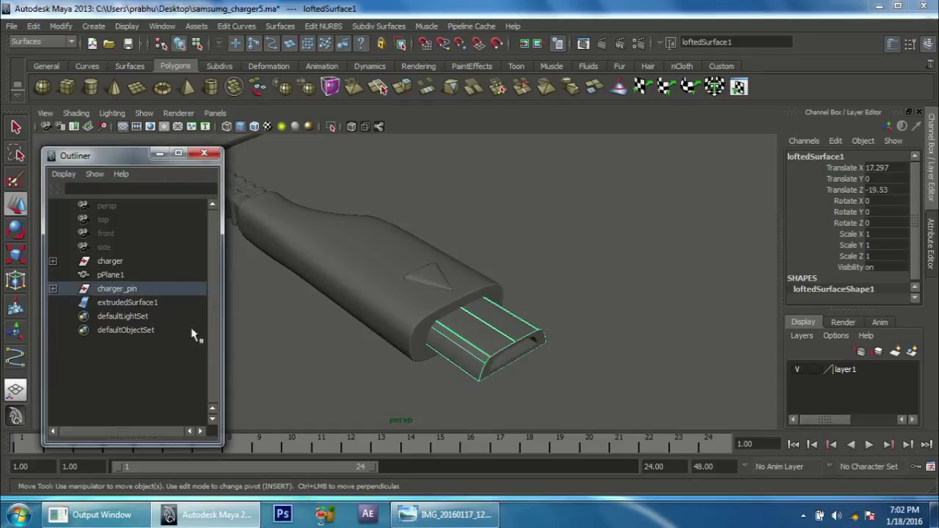
left_click(111, 288)
key("f")
mouse_move(279, 315)
left_mouse_down("alt")
mouse_move(567, 347)
mouse_move(542, 371)
mouse_move(561, 356)
left_mouse_up("alt")
Select the cable surface extrudedSurface1 and zoom in near the plug.
left_click(594, 310)
mouse_move(594, 310)
right_mouse_down("alt")
mouse_move(632, 359)
mouse_move(466, 323)
right_mouse_up("alt")
mouse_move(466, 323)
left_mouse_down("alt")
mouse_move(462, 283)
mouse_move(445, 321)
mouse_move(399, 272)
mouse_move(504, 293)
mouse_move(562, 293)
mouse_move(445, 262)
left_mouse_up("alt")
right_click_drag(445, 263, 484, 354, "alt")
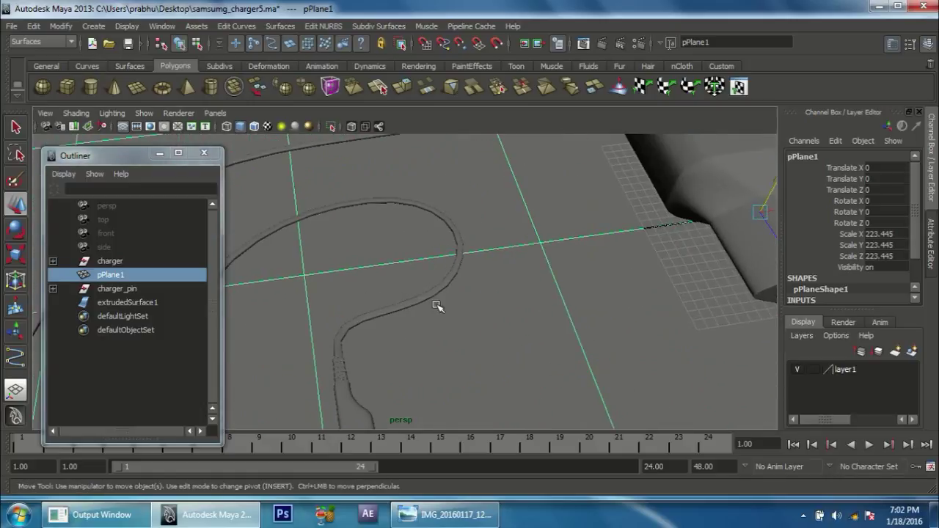
mouse_move(396, 318)
right_mouse_down("alt")
mouse_move(558, 377)
mouse_move(409, 321)
right_mouse_up("alt")
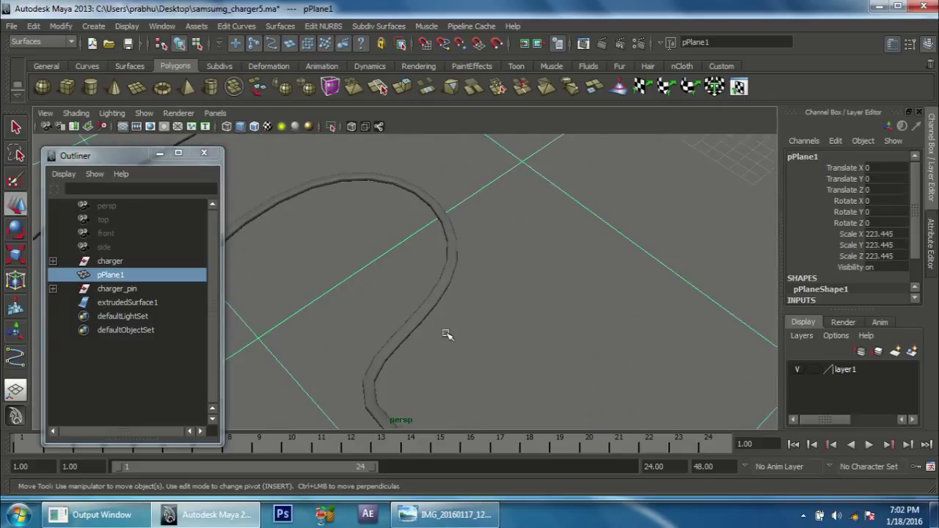
left_click(409, 321)
right_click_drag(482, 350, 621, 363, "alt")
mouse_move(621, 363)
left_mouse_down("alt")
mouse_move(470, 299)
mouse_move(545, 394)
mouse_move(490, 325)
left_mouse_up("alt")
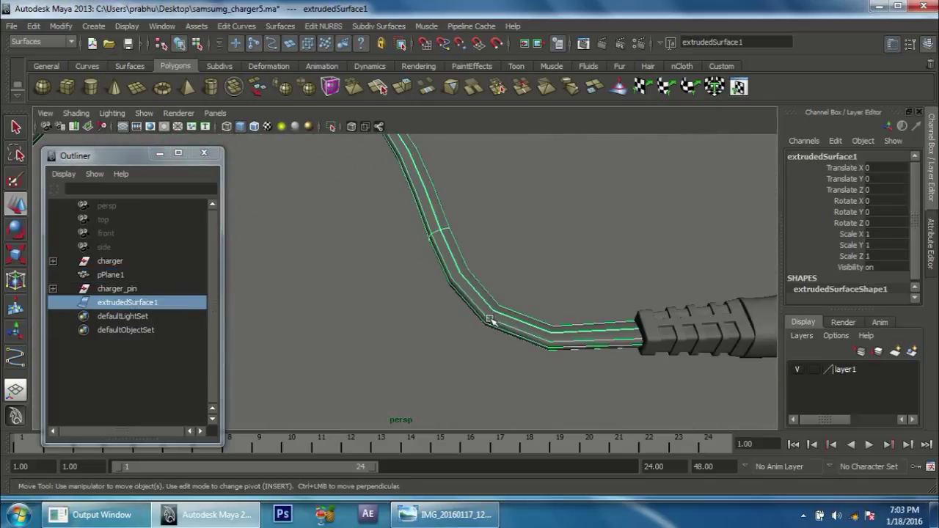
mouse_move(475, 320)
right_mouse_down("alt")
mouse_move(533, 325)
mouse_move(510, 275)
right_mouse_up("alt")
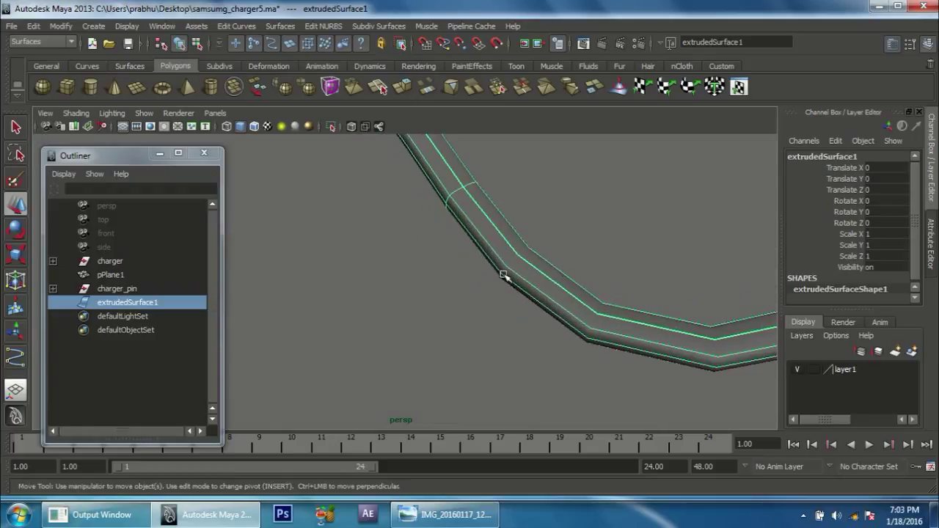
mouse_move(518, 266)
left_mouse_down("alt")
mouse_move(599, 256)
mouse_move(469, 272)
left_mouse_up("alt")
Pick an isoparm position on the cable near the connector and run Insert Isoparms.
right_click(422, 241)
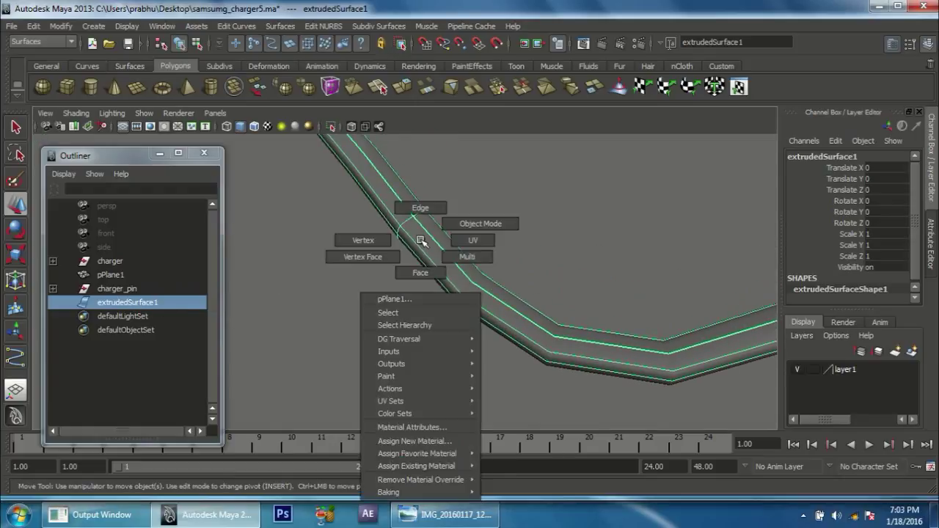
mouse_move(422, 240)
left_mouse_down("alt")
mouse_move(470, 245)
mouse_move(485, 288)
left_mouse_up("alt")
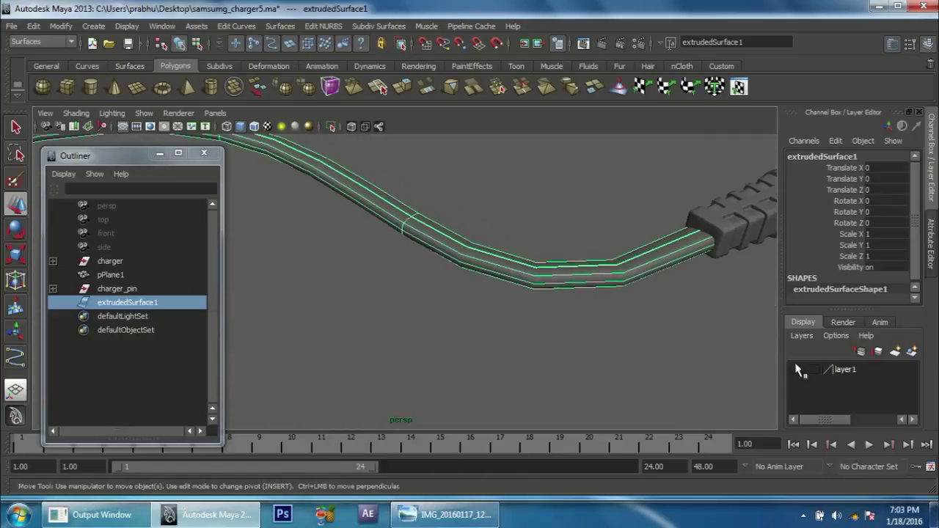
key("alt+b")
mouse_move(714, 369)
right_mouse_down("alt")
mouse_move(539, 327)
mouse_move(488, 272)
mouse_move(431, 279)
mouse_move(425, 243)
mouse_move(406, 266)
right_mouse_up("alt")
left_click_drag(400, 263, 531, 348)
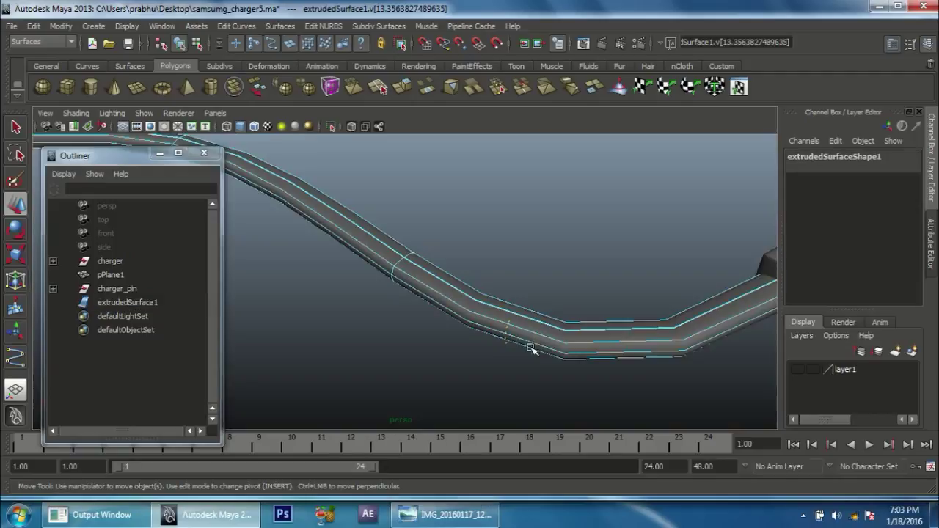
left_click(323, 25)
left_click(345, 209)
Re-pick the isoparm, sliding it along the cable toward the plug.
mouse_move(591, 272)
left_mouse_down("alt")
mouse_move(504, 268)
mouse_move(555, 342)
mouse_move(410, 299)
left_mouse_up("alt")
mouse_move(508, 345)
left_mouse_down("alt")
mouse_move(551, 329)
mouse_move(535, 286)
mouse_move(570, 369)
mouse_move(390, 271)
left_mouse_up("alt")
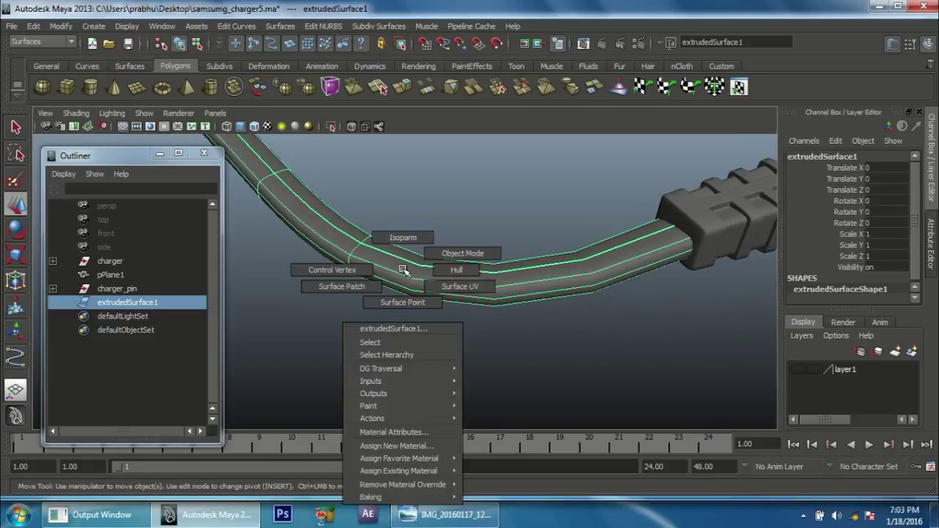
right_click_drag(402, 270, 369, 243)
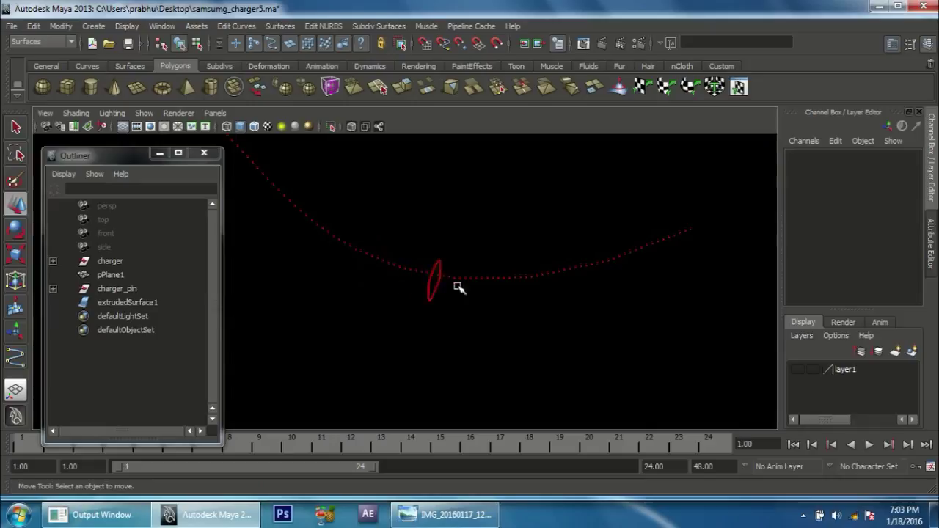
left_click_drag(459, 288, 528, 299)
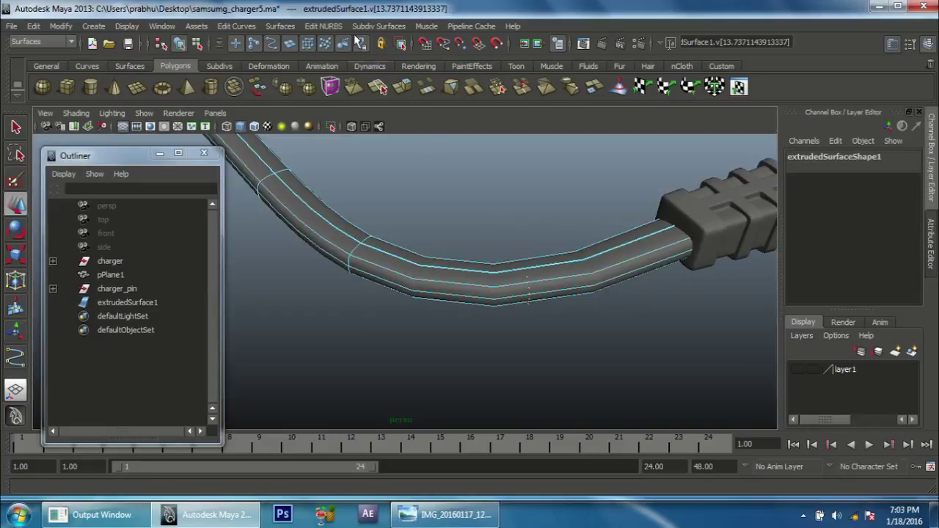
left_click(341, 27)
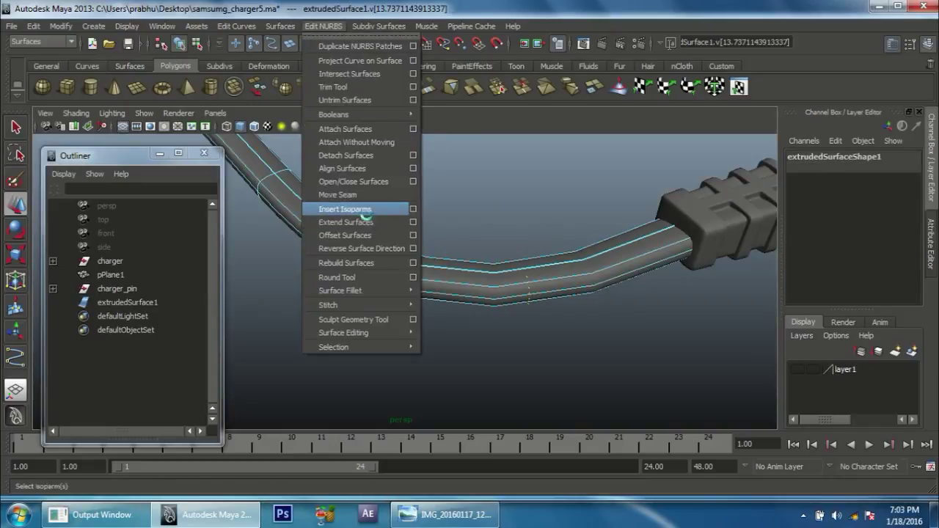
Insert an isoparm at the marked spot, then another further along the cable.
left_click(352, 208)
left_click(541, 373)
mouse_move(541, 373)
left_mouse_down("alt")
mouse_move(478, 325)
mouse_move(536, 352)
left_mouse_up("alt")
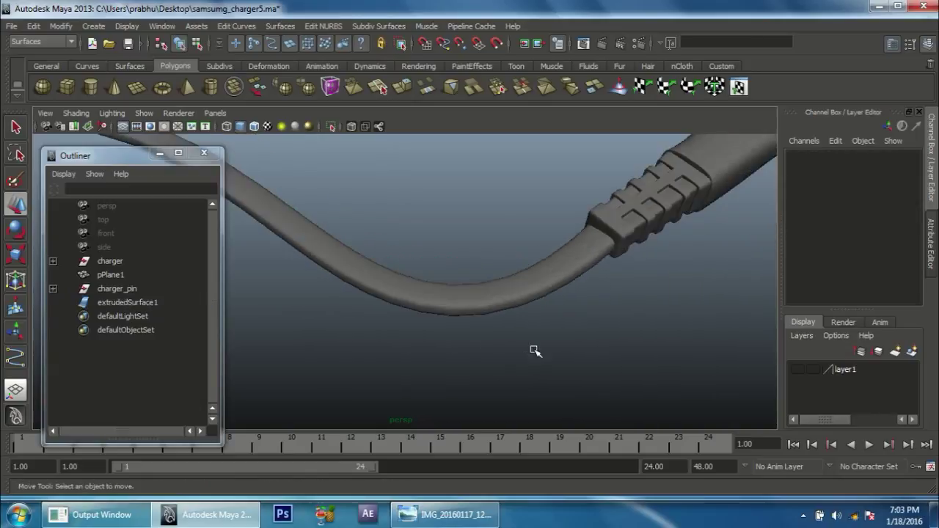
left_click(511, 308)
mouse_move(618, 283)
left_mouse_down("alt")
mouse_move(435, 256)
mouse_move(579, 266)
mouse_move(591, 342)
mouse_move(450, 318)
mouse_move(477, 289)
mouse_move(443, 232)
left_mouse_up("alt")
right_click_drag(439, 199, 363, 218)
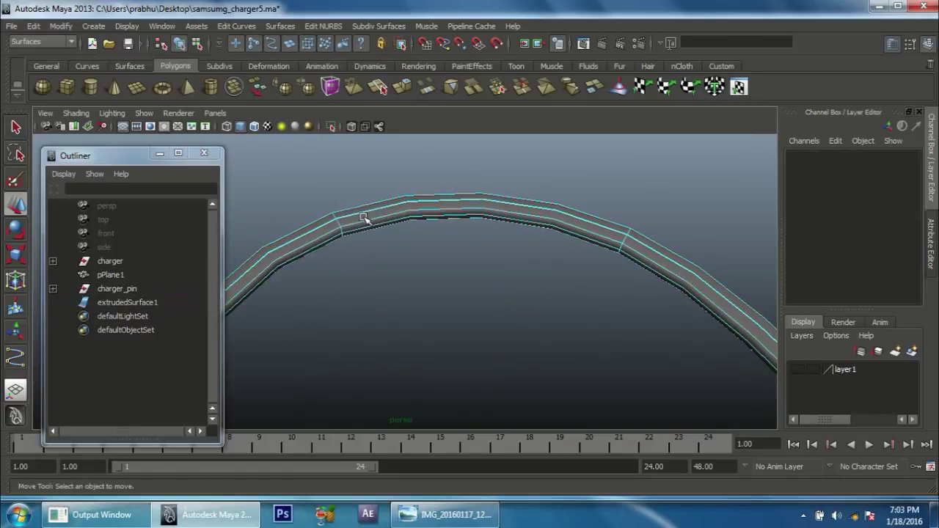
mouse_move(340, 222)
left_mouse_down()
mouse_move(469, 203)
mouse_move(457, 233)
left_mouse_up()
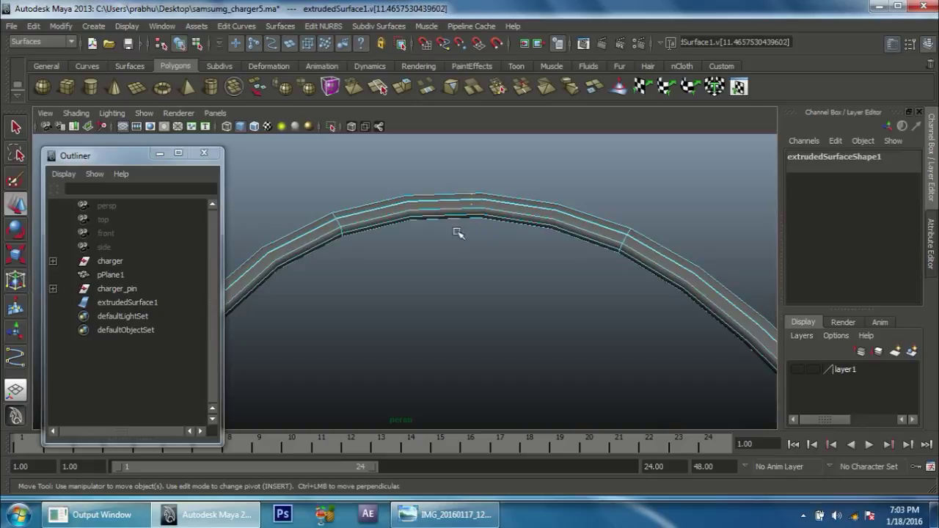
left_click(324, 26)
left_click(357, 209)
Insert a third isoparm on the cable's arc.
mouse_move(562, 292)
left_mouse_down("alt")
mouse_move(446, 299)
mouse_move(521, 262)
left_mouse_up("alt")
right_click_drag(520, 262, 543, 309, "alt")
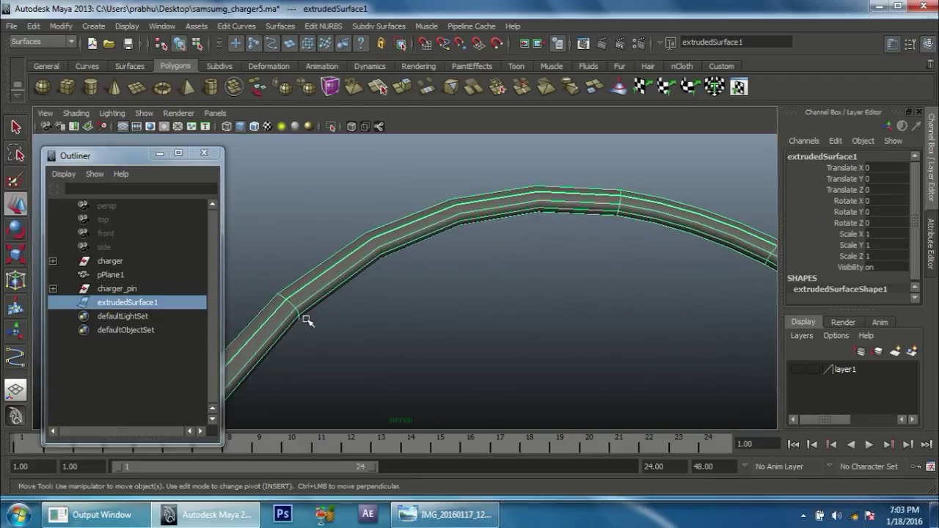
right_click_drag(302, 312, 300, 257)
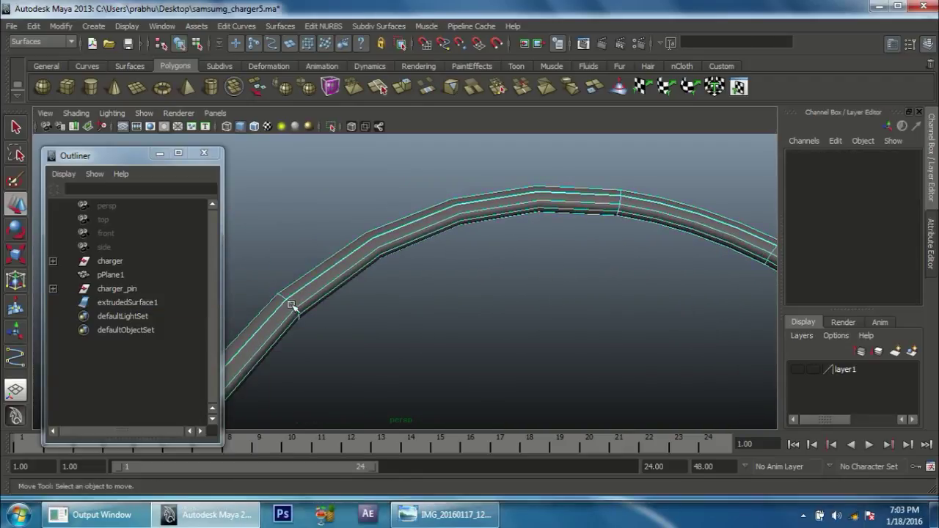
left_click_drag(292, 305, 456, 208)
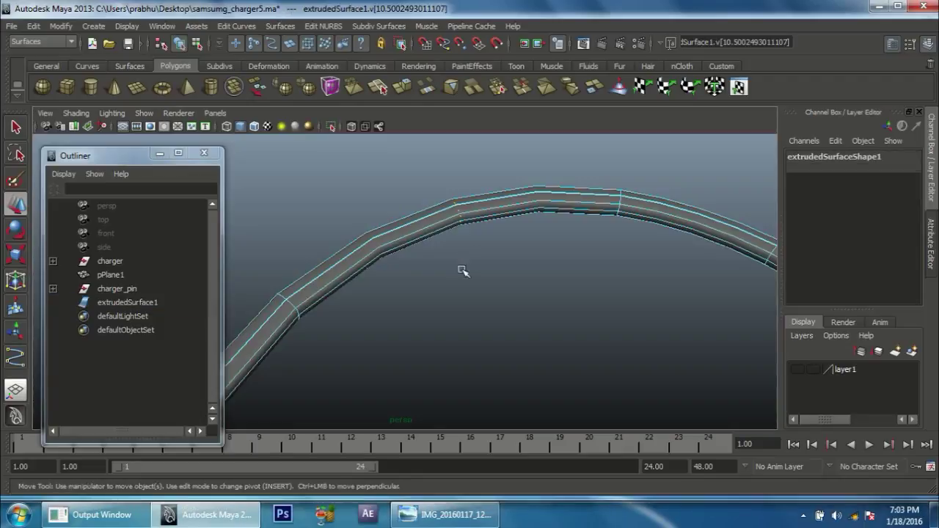
left_click(334, 26)
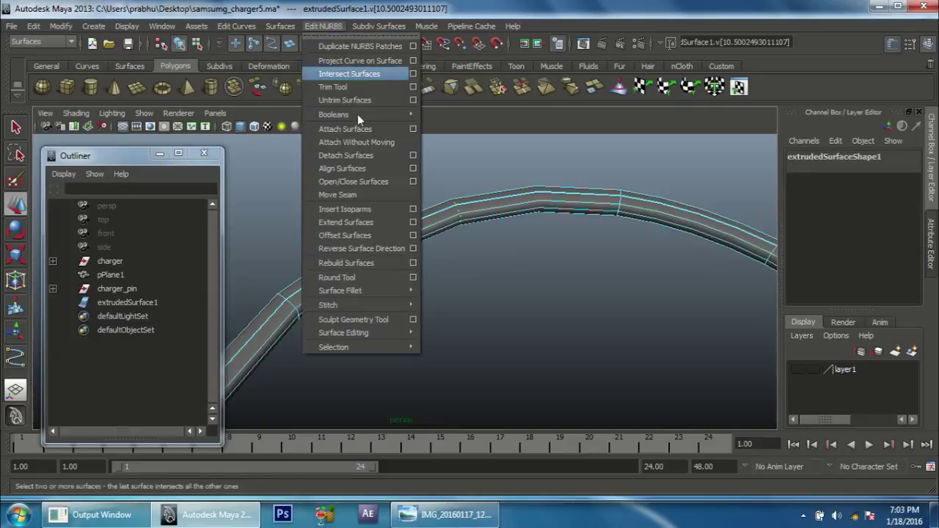
left_click(361, 210)
Zoom out and orbit to show the whole looping cable and connector.
scroll(511, 195, "down", 3)
scroll(451, 304, "up", 3)
scroll(328, 285, "up", 2)
scroll(597, 237, "down", 2)
scroll(425, 234, "down", 3)
scroll(303, 231, "down", 3)
mouse_move(304, 230)
left_mouse_down("alt")
mouse_move(451, 273)
mouse_move(541, 257)
left_mouse_up("alt")
left_click(540, 257)
left_click_drag(478, 180, 440, 287, "alt")
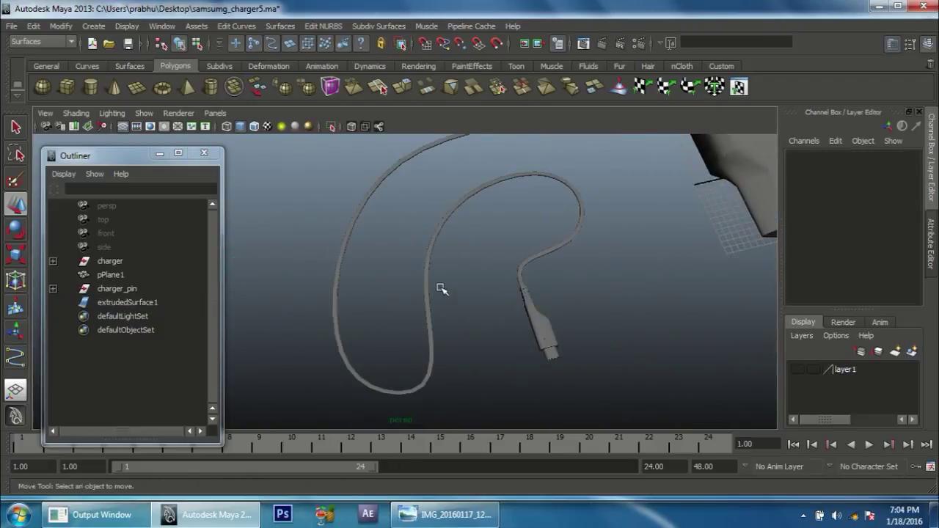
Frame the charger and its looping cable in the viewport and make layer1 visible.
middle_click_drag(441, 286, 505, 343, "alt")
scroll(506, 343, "up", 2)
left_click(440, 360)
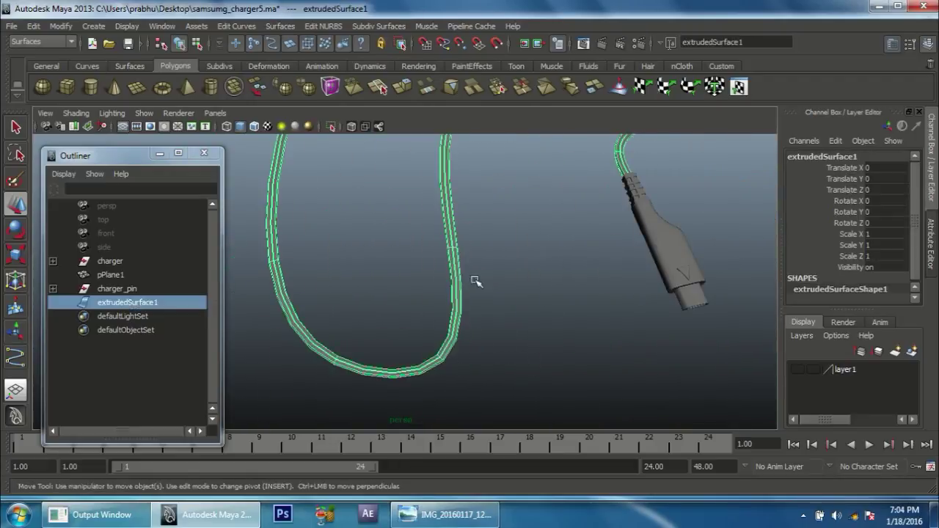
scroll(527, 316, "down", 2)
scroll(503, 303, "down", 2)
left_click(595, 289)
scroll(508, 276, "down", 2)
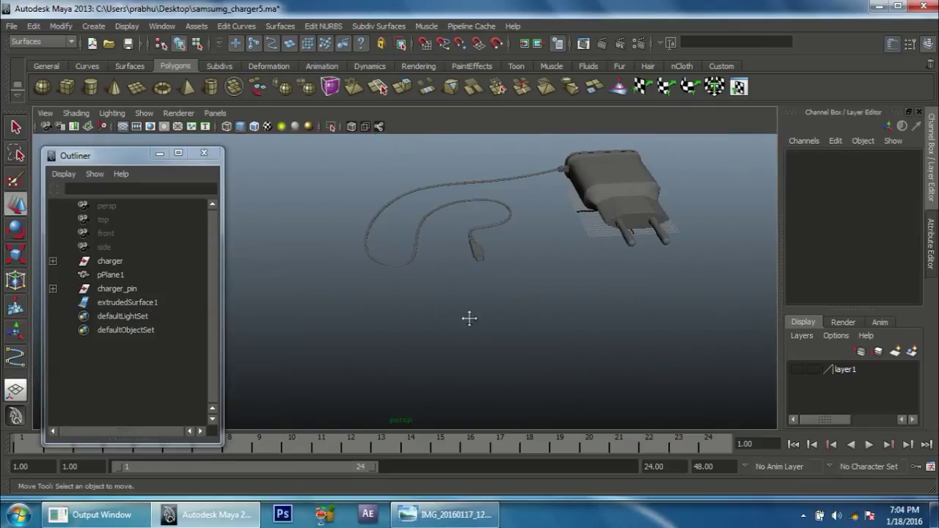
left_click_drag(510, 277, 755, 378, "alt")
left_click(797, 370)
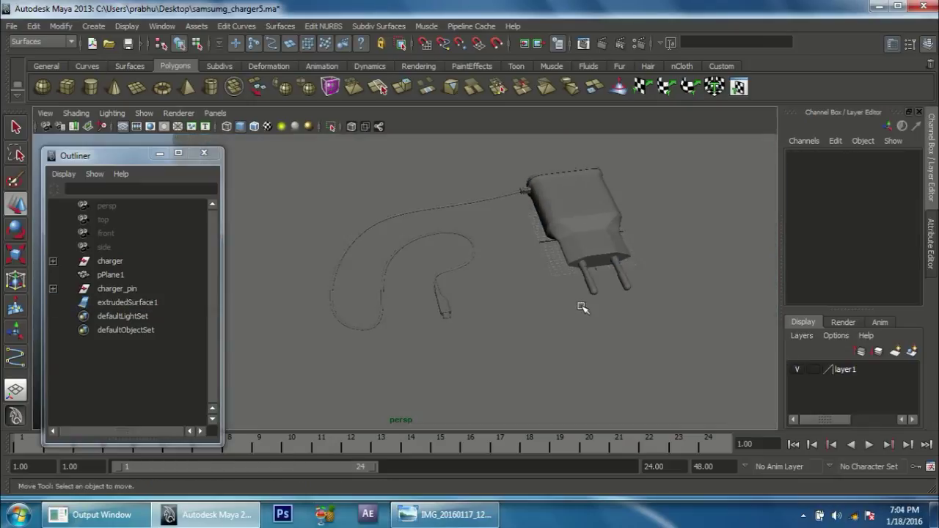
Turn Wireframe on Shaded on to inspect the charger, then switch it back off.
left_click_drag(580, 308, 569, 322, "alt")
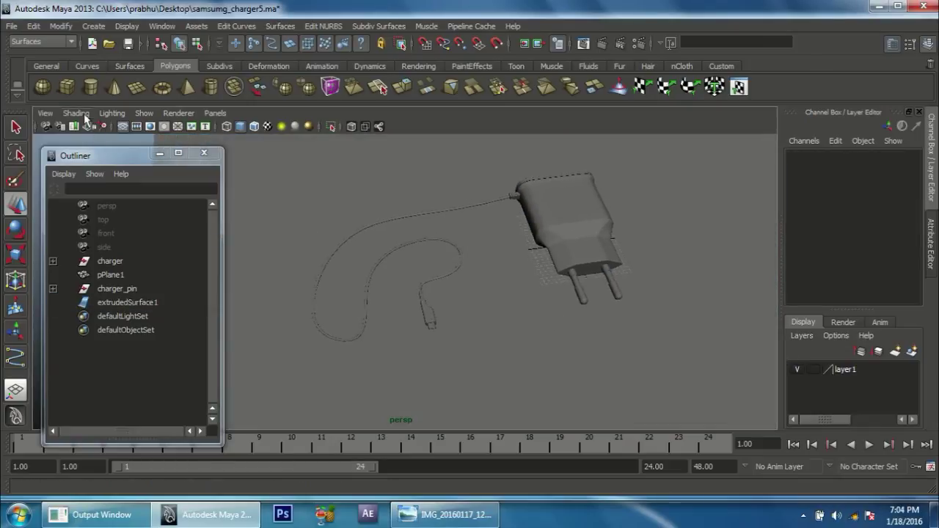
left_click(76, 113)
left_click(114, 240)
mouse_move(499, 262)
left_mouse_down("alt")
mouse_move(561, 323)
mouse_move(543, 312)
left_mouse_up("alt")
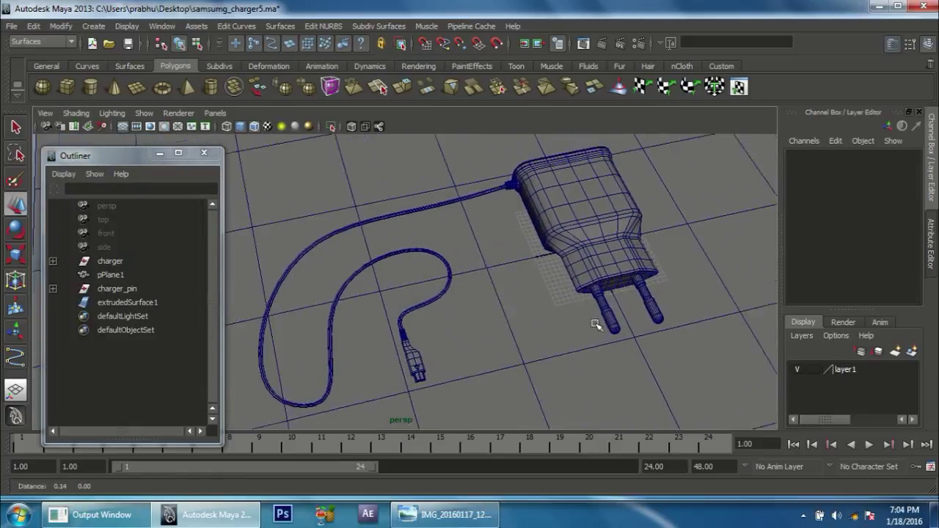
left_click(78, 116)
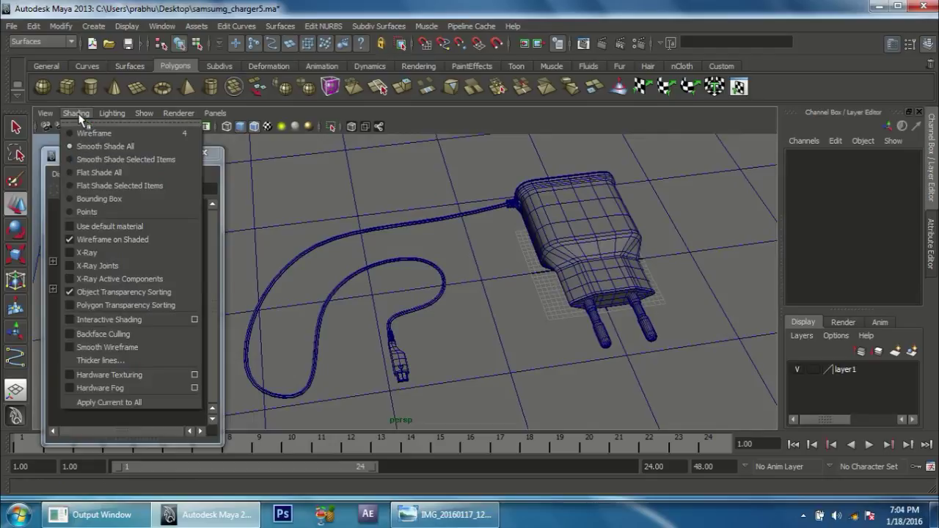
left_click(108, 241)
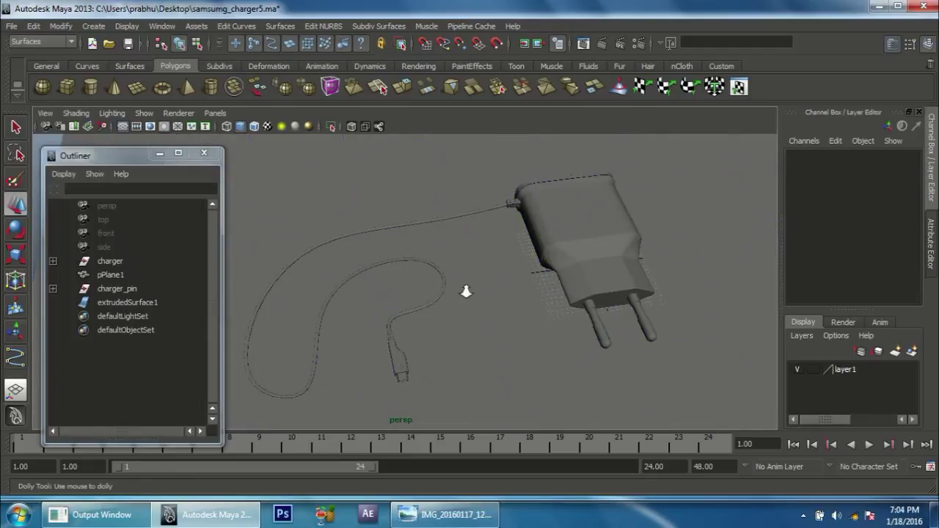
left_click_drag(465, 287, 503, 290, "alt")
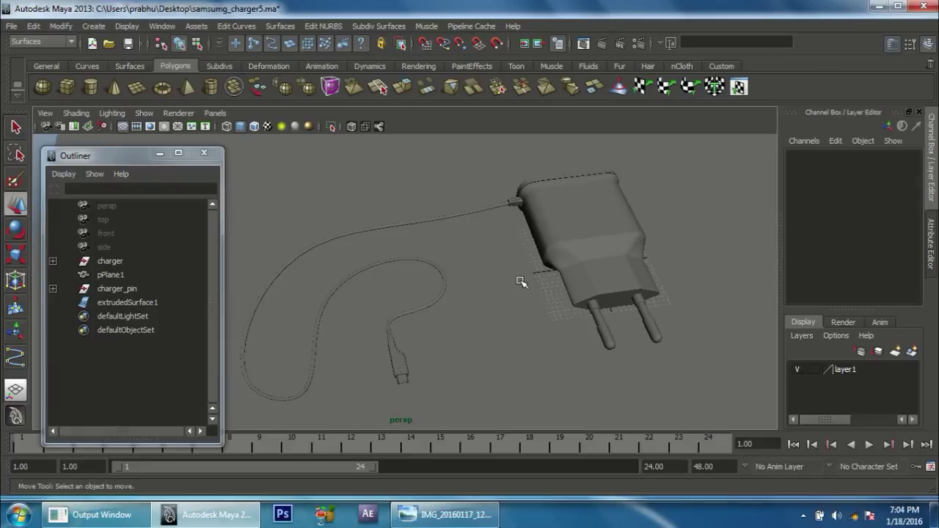
Select charger_pin and extrudedSurface1 in the Outliner, placing charger_pin below extrudedSurface1.
left_click(195, 303)
left_click(132, 288, "shift")
left_click(124, 273, "shift")
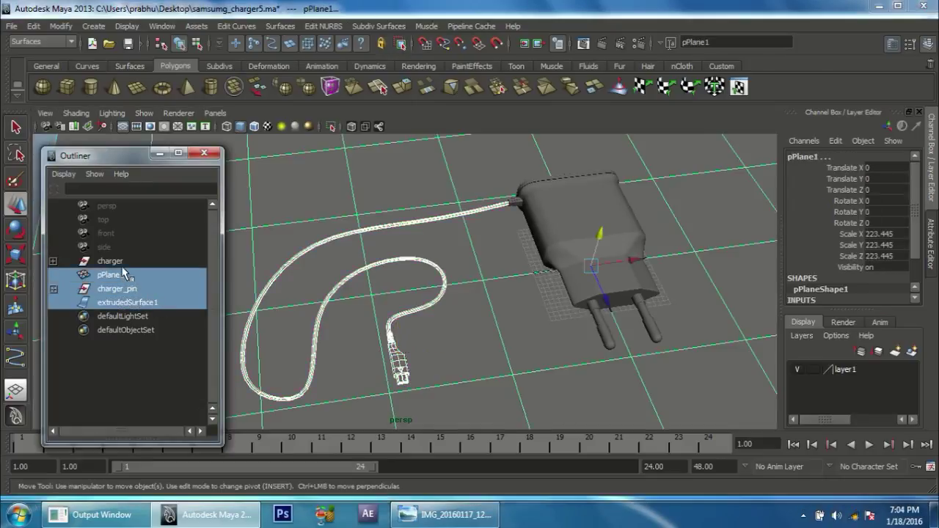
left_click(121, 262, "shift")
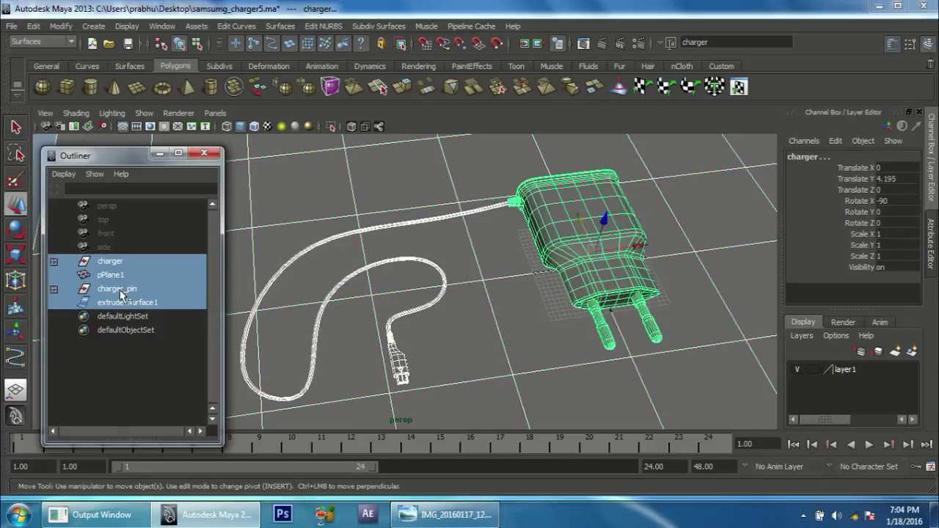
left_click(127, 294)
left_click(114, 303, "shift")
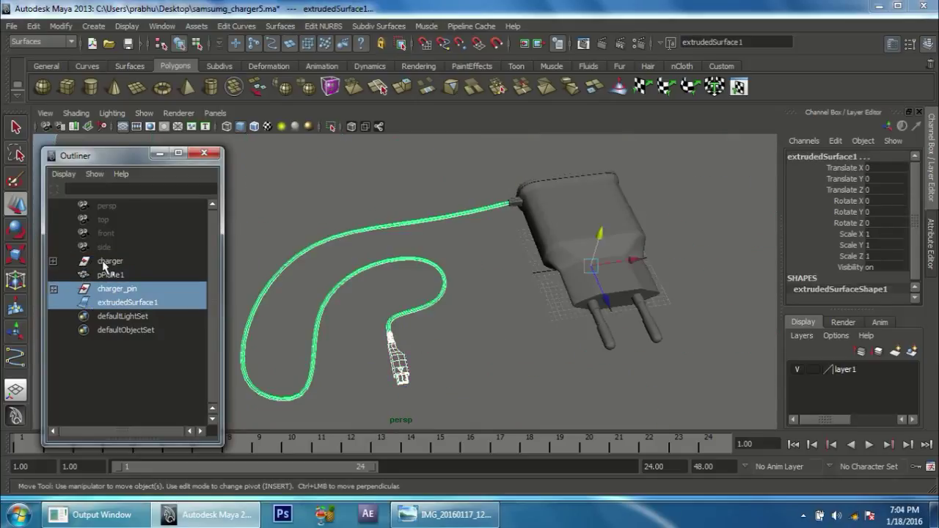
left_click(105, 263, "shift")
left_click(130, 289)
left_click(127, 304, "shift")
middle_click_drag(124, 294, 125, 307)
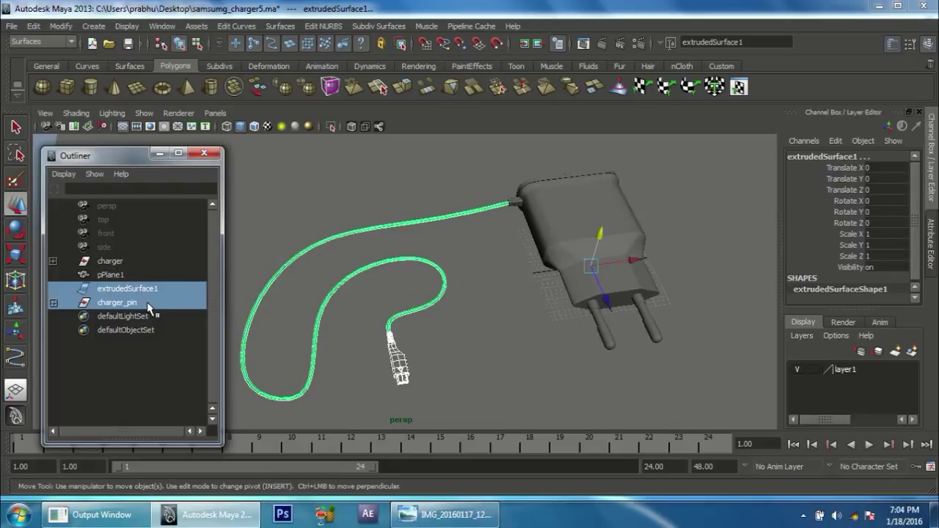
Parent extrudedSurface1 and charger_pin under the charger group, then select the whole charger.
left_click(125, 301, "ctrl")
left_click(124, 303, "ctrl")
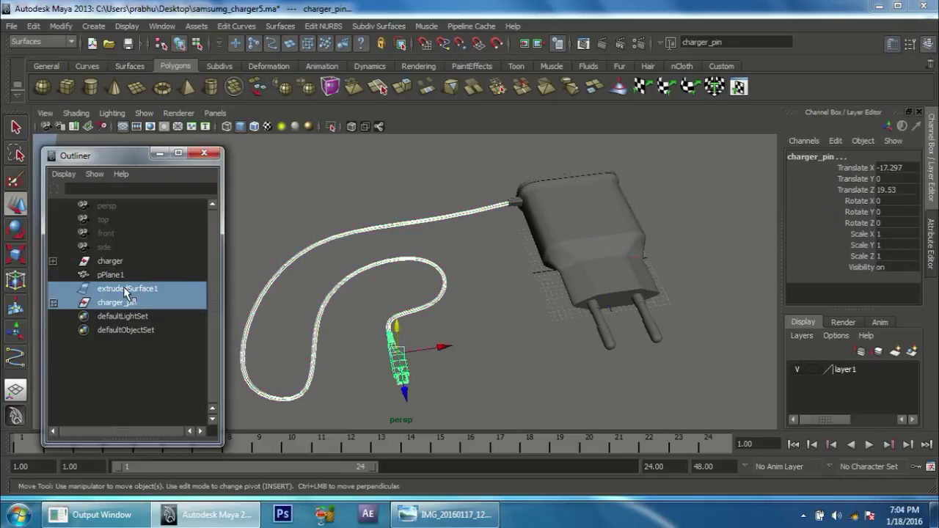
middle_click_drag(127, 292, 138, 276)
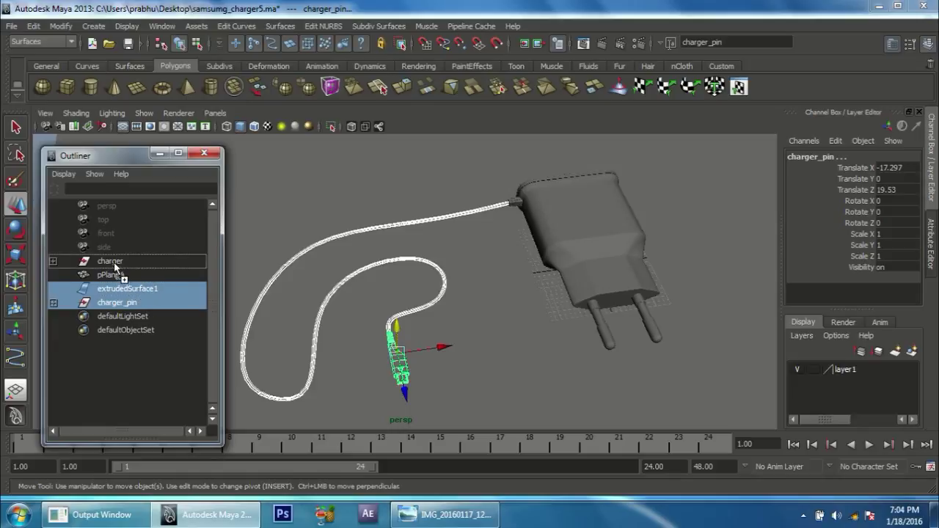
middle_click_drag(116, 266, 117, 269)
left_click(123, 265)
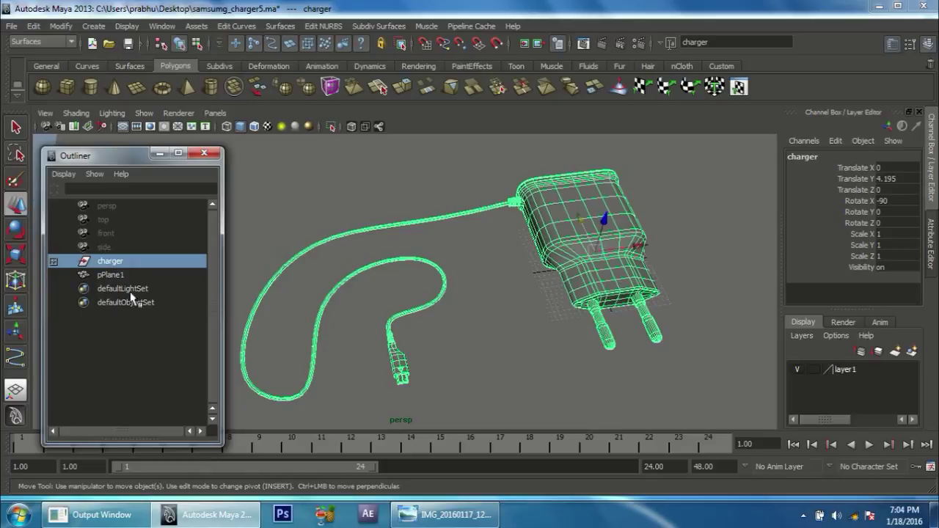
mouse_move(551, 335)
left_mouse_down("alt")
mouse_move(472, 273)
mouse_move(471, 255)
mouse_move(549, 308)
left_mouse_up("alt")
scroll(593, 309, "up", 2)
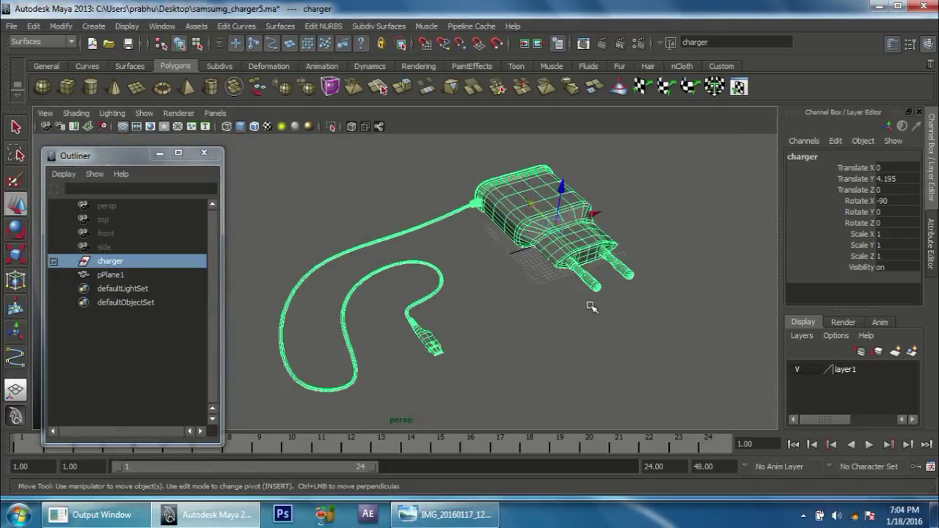